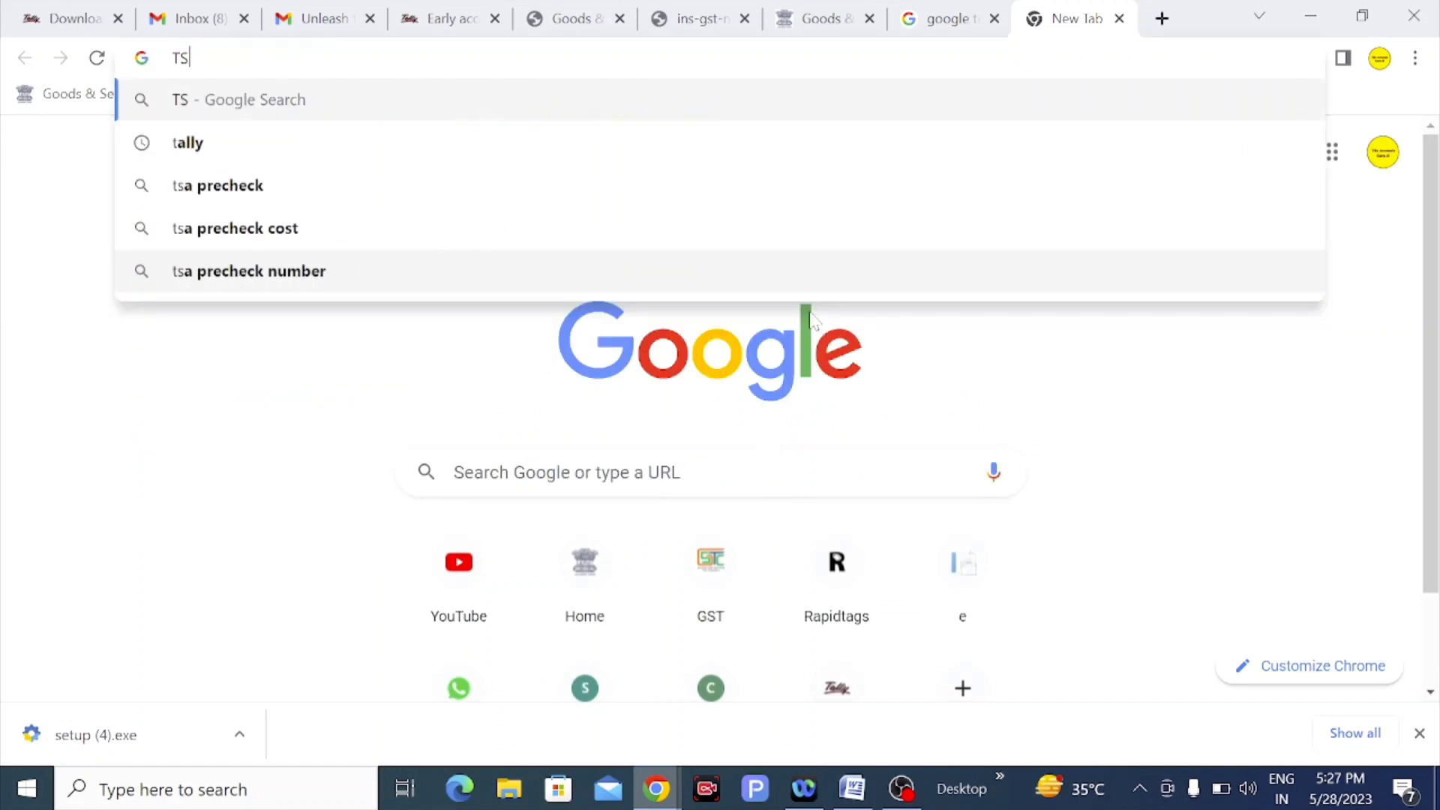
Search Google for 'tally prime 3.0' and open the TallyPrime 3.0 early-access page.
key("BackSpace")
type("ALLY PRI")
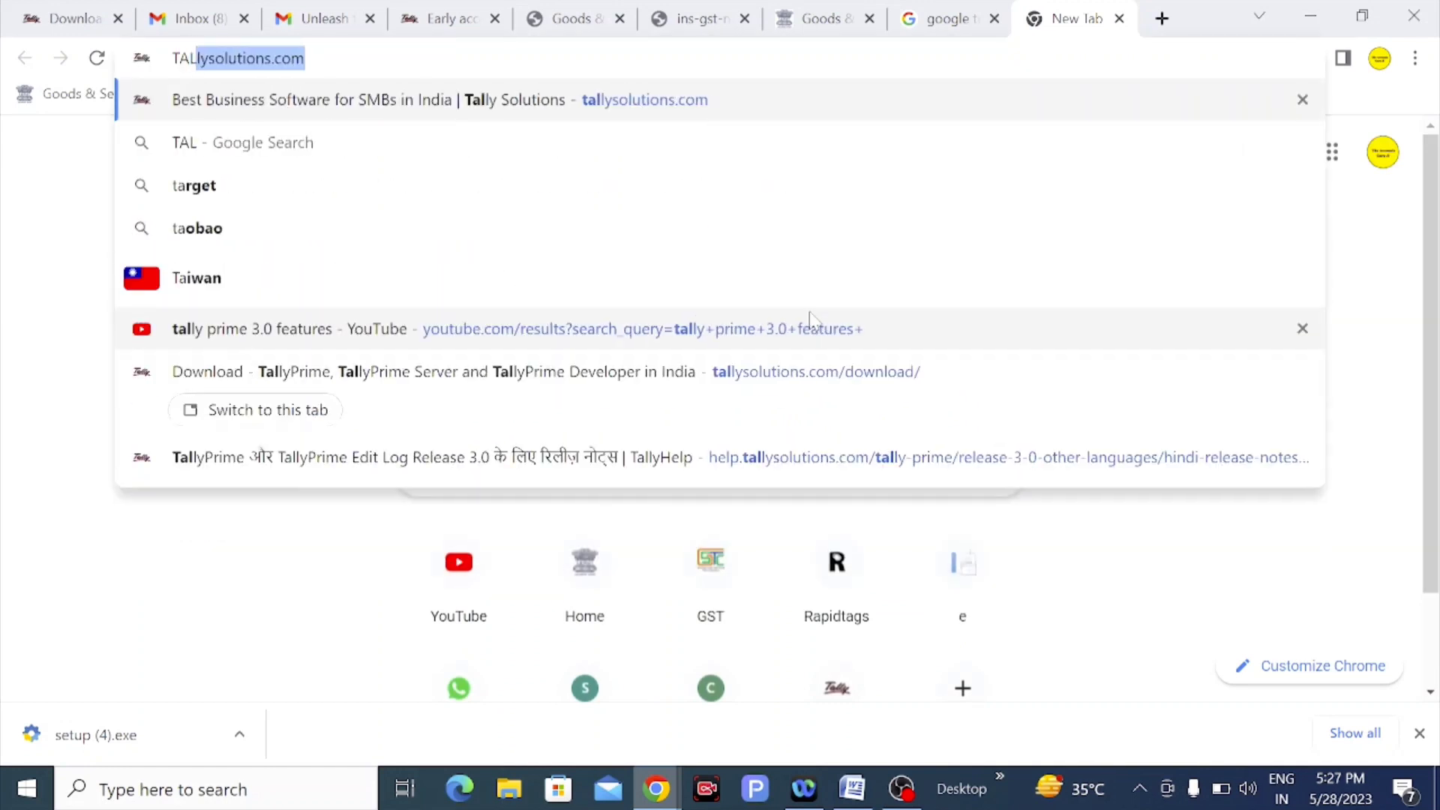
type("ME")
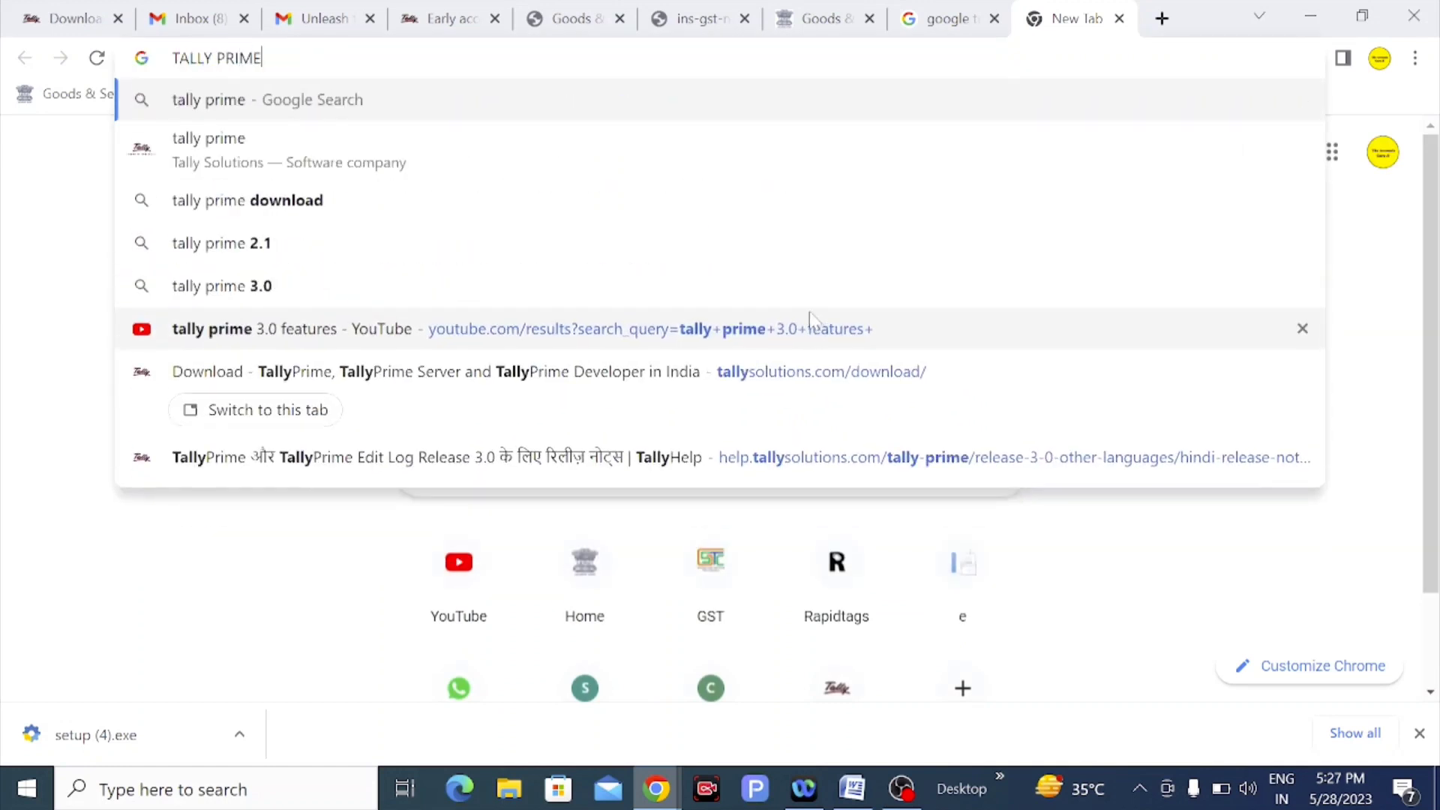
left_click(238, 289)
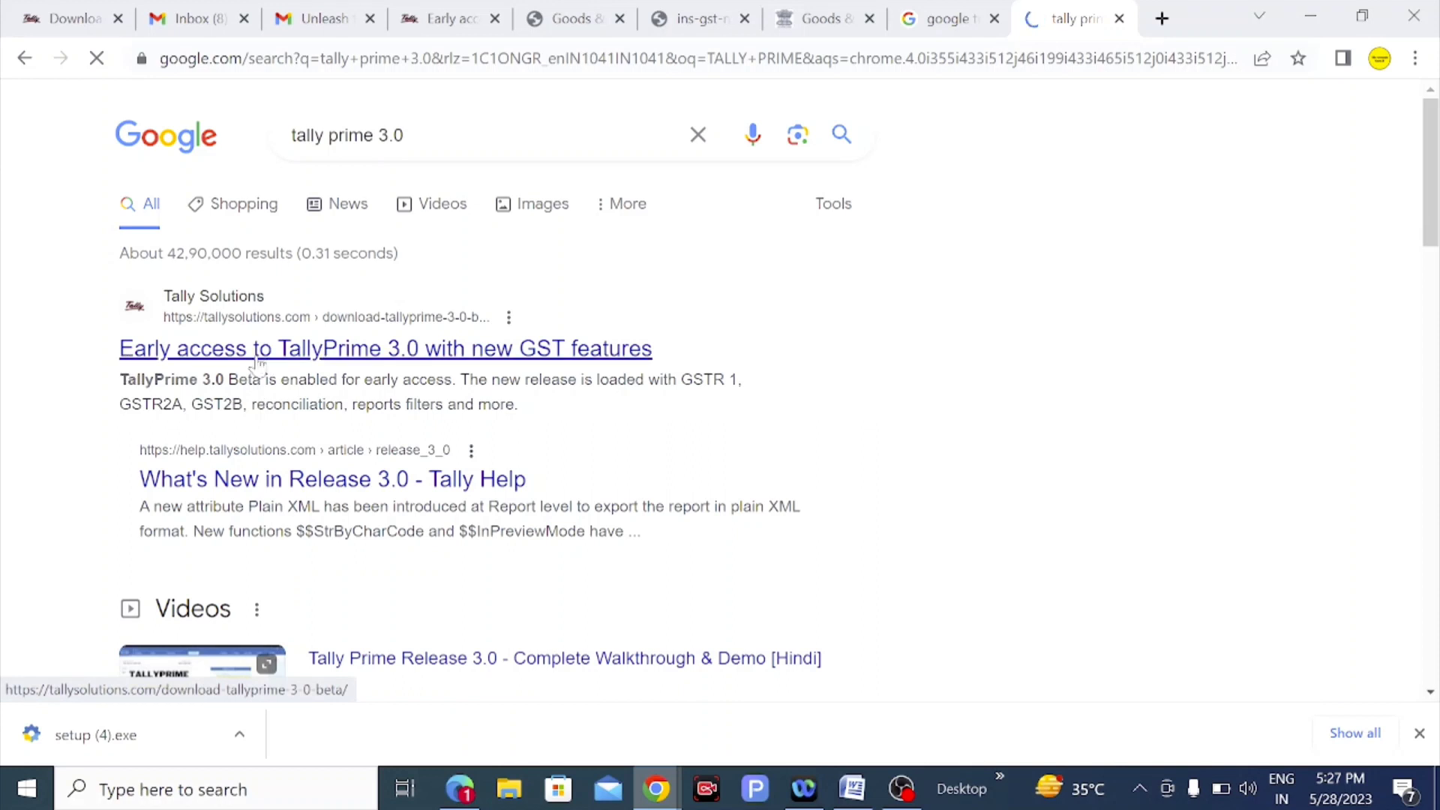
left_click(447, 358)
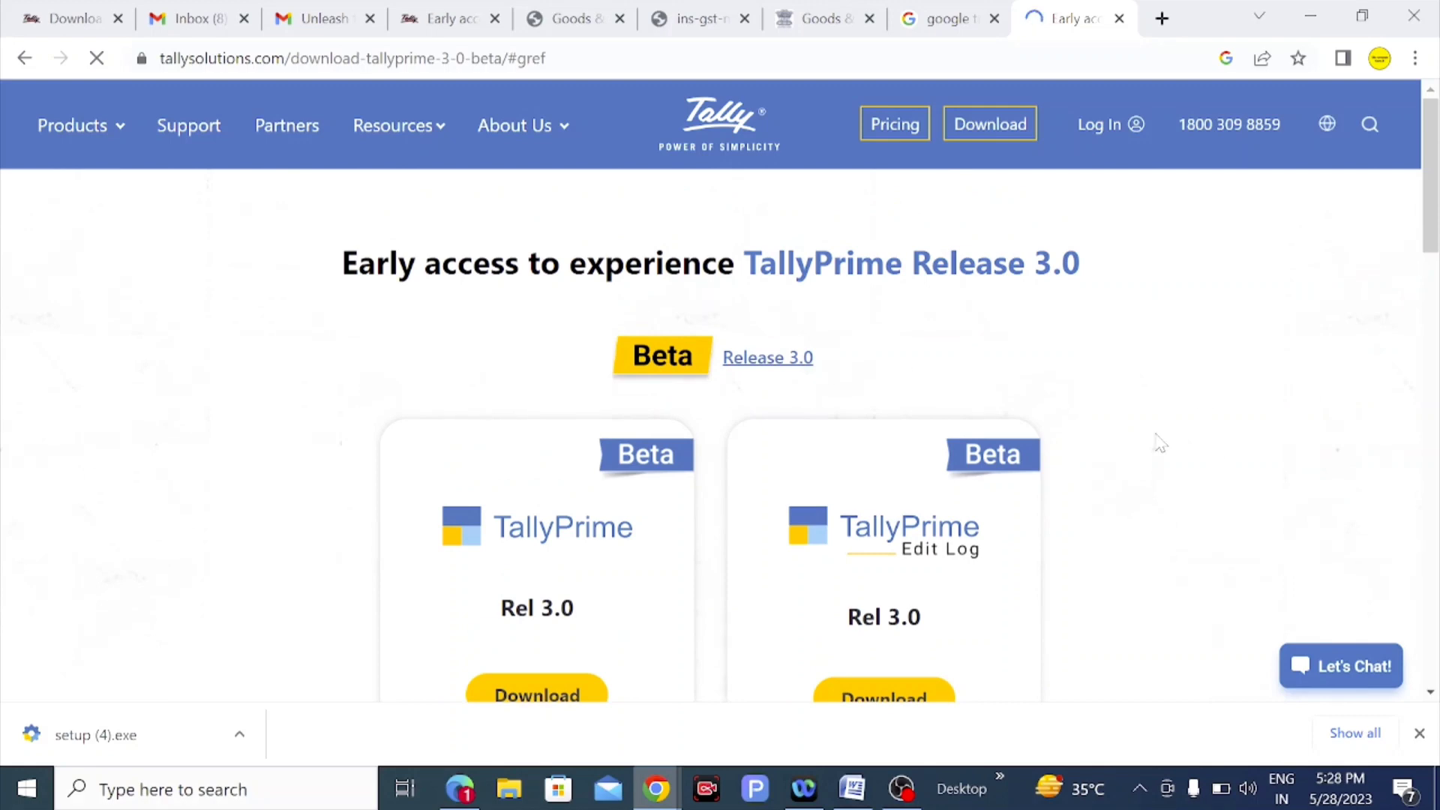
Run the downloaded setup (4).exe, then go back to the TallyPrime download tab.
scroll(1158, 442, "down", 1)
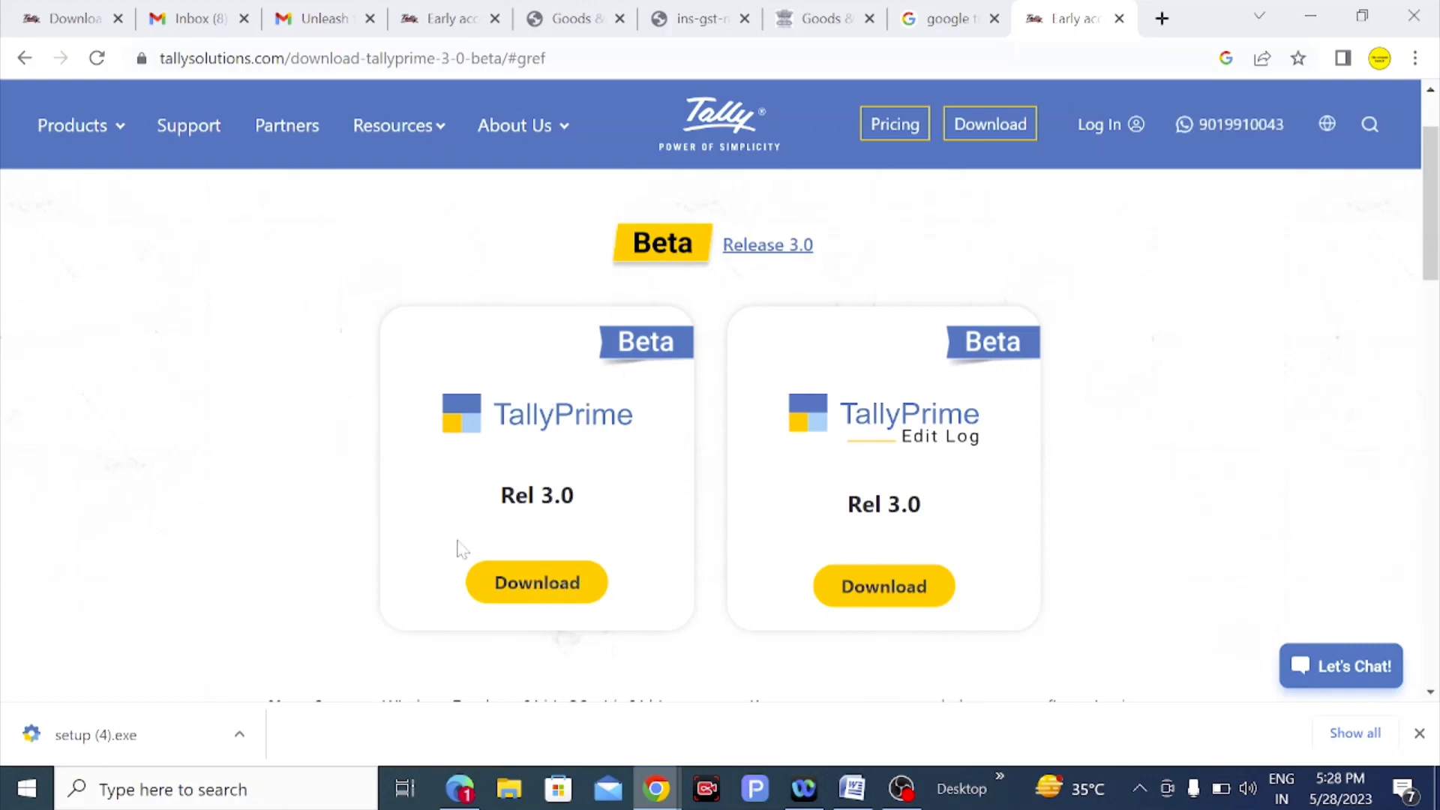
left_click(134, 737)
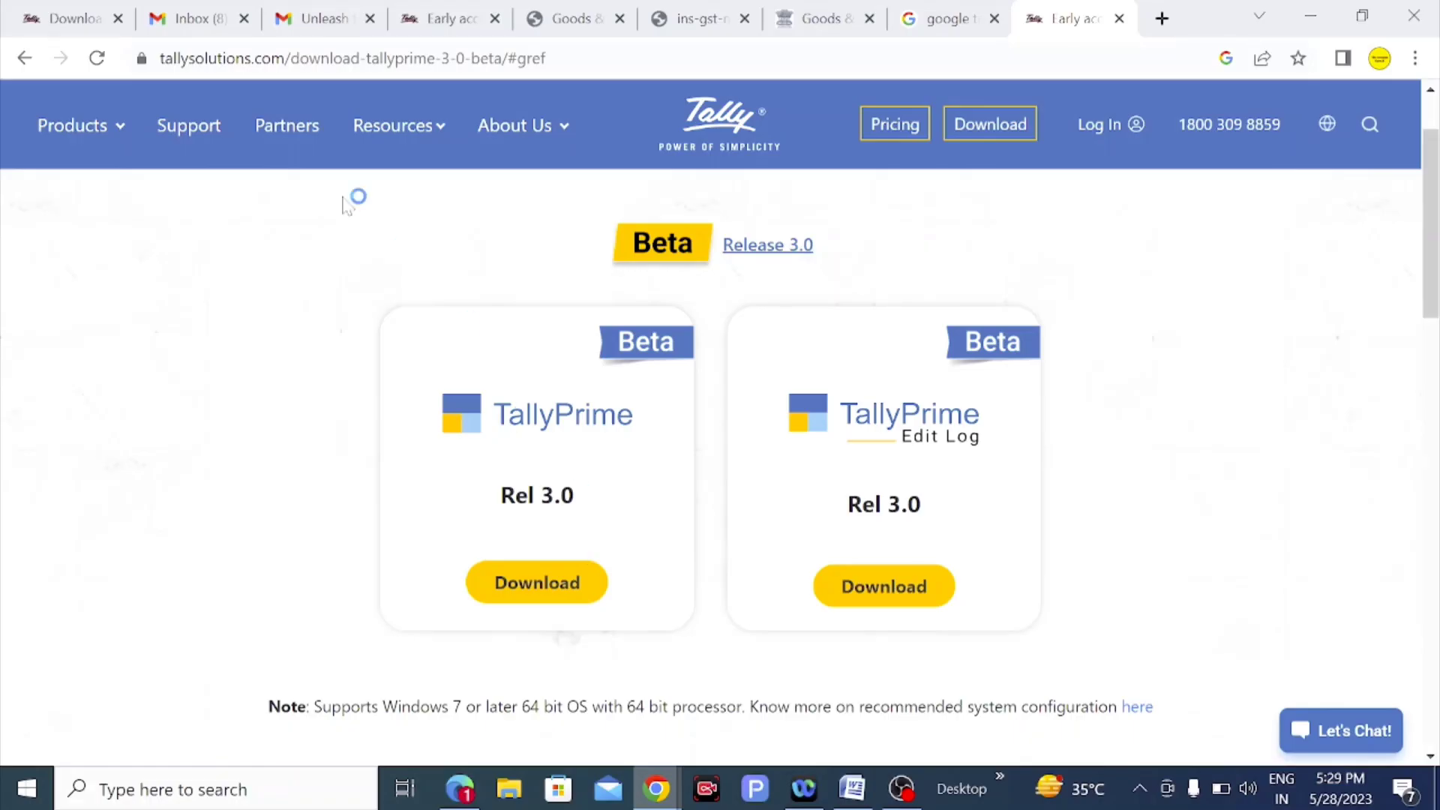
left_click(71, 17)
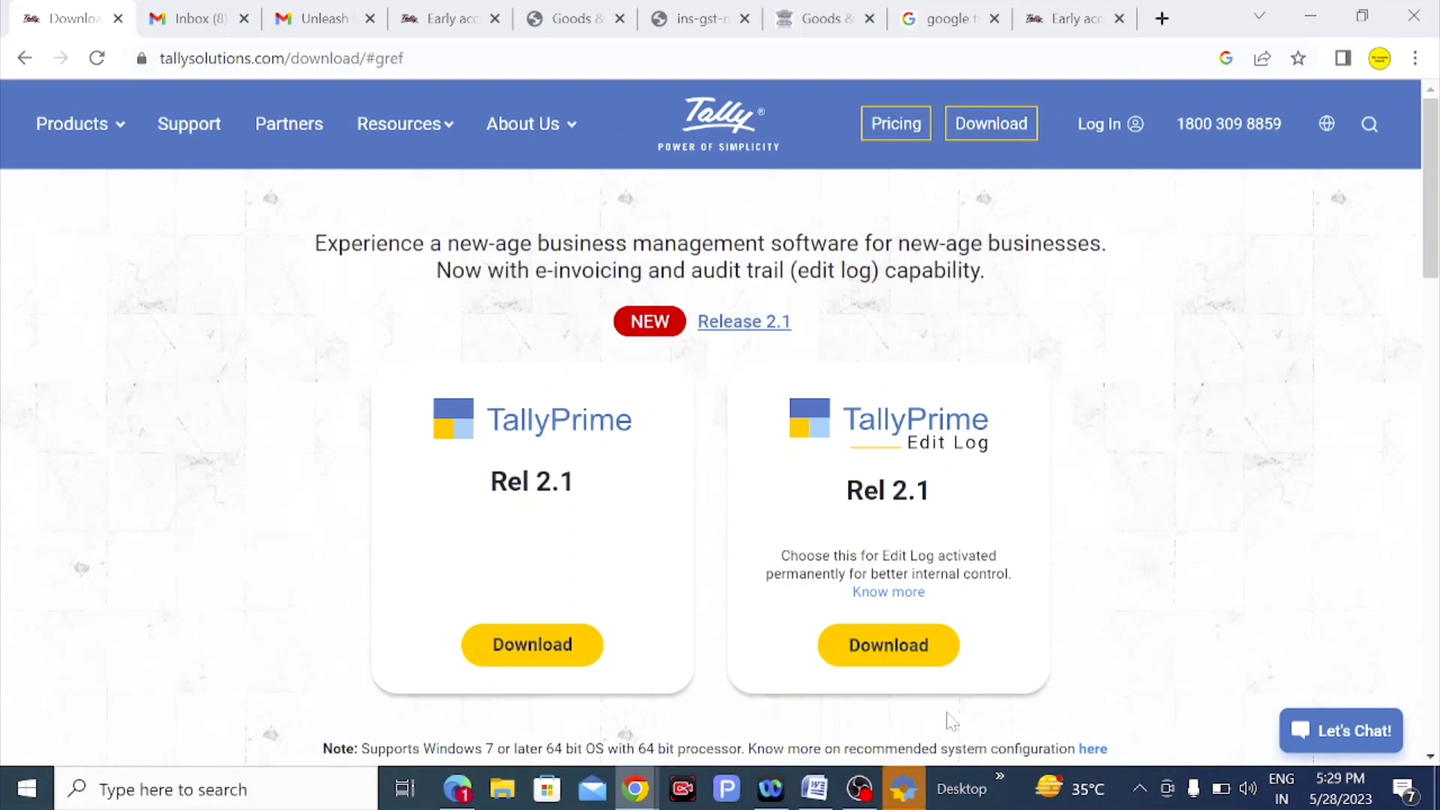
Install TallyPrime release 3.0 as a new installation in Setup Manager and launch it.
left_click(903, 787)
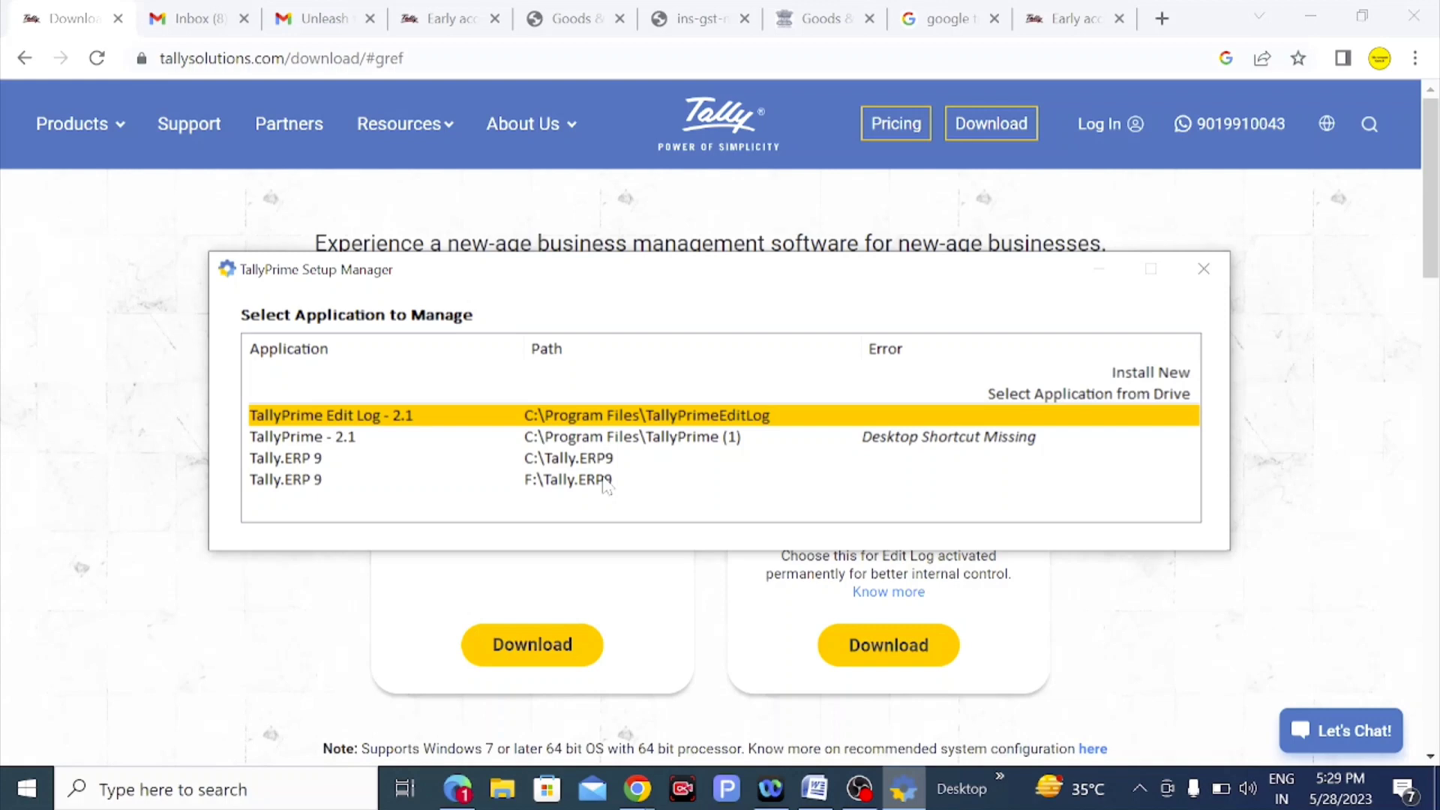
key("Up")
key("Up")
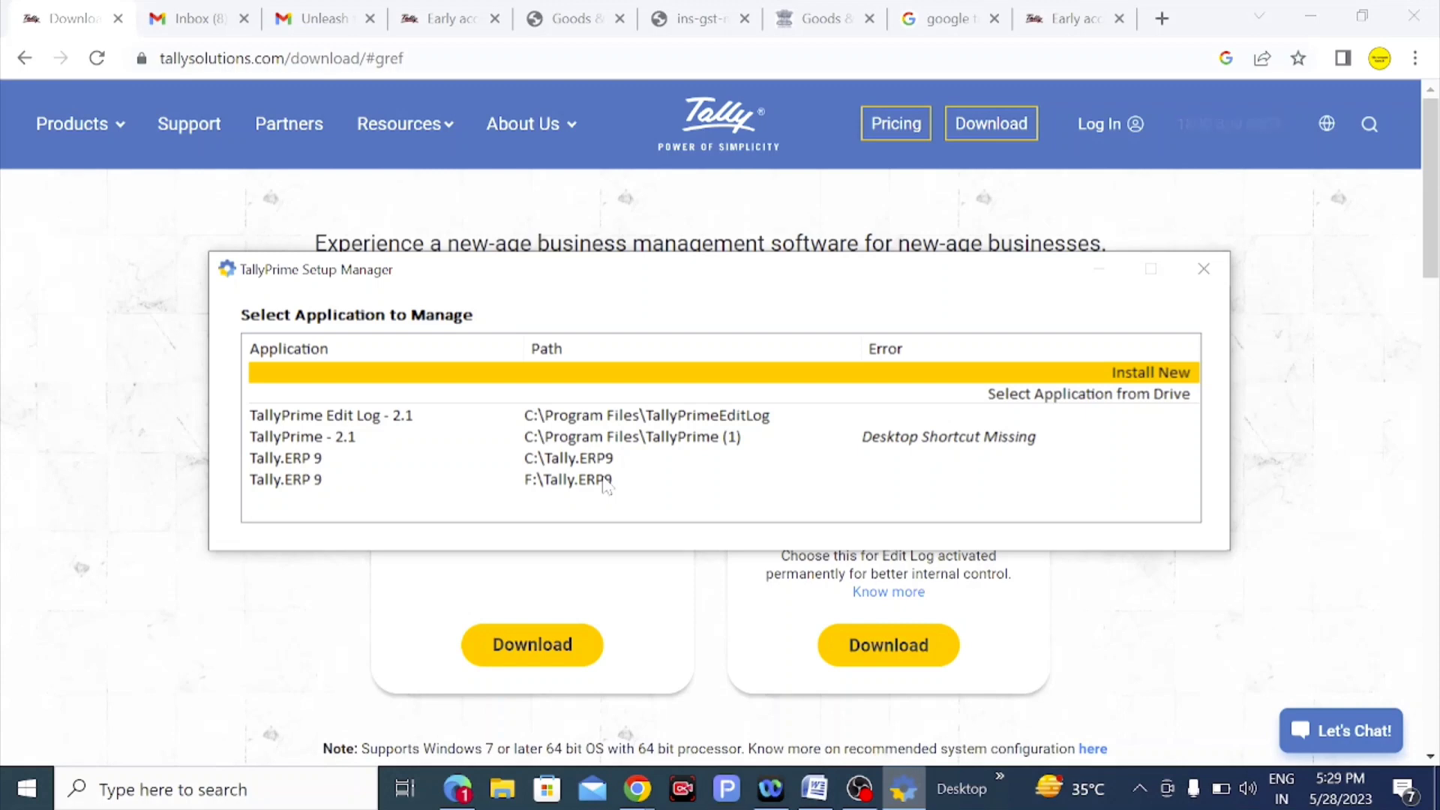
key("Return")
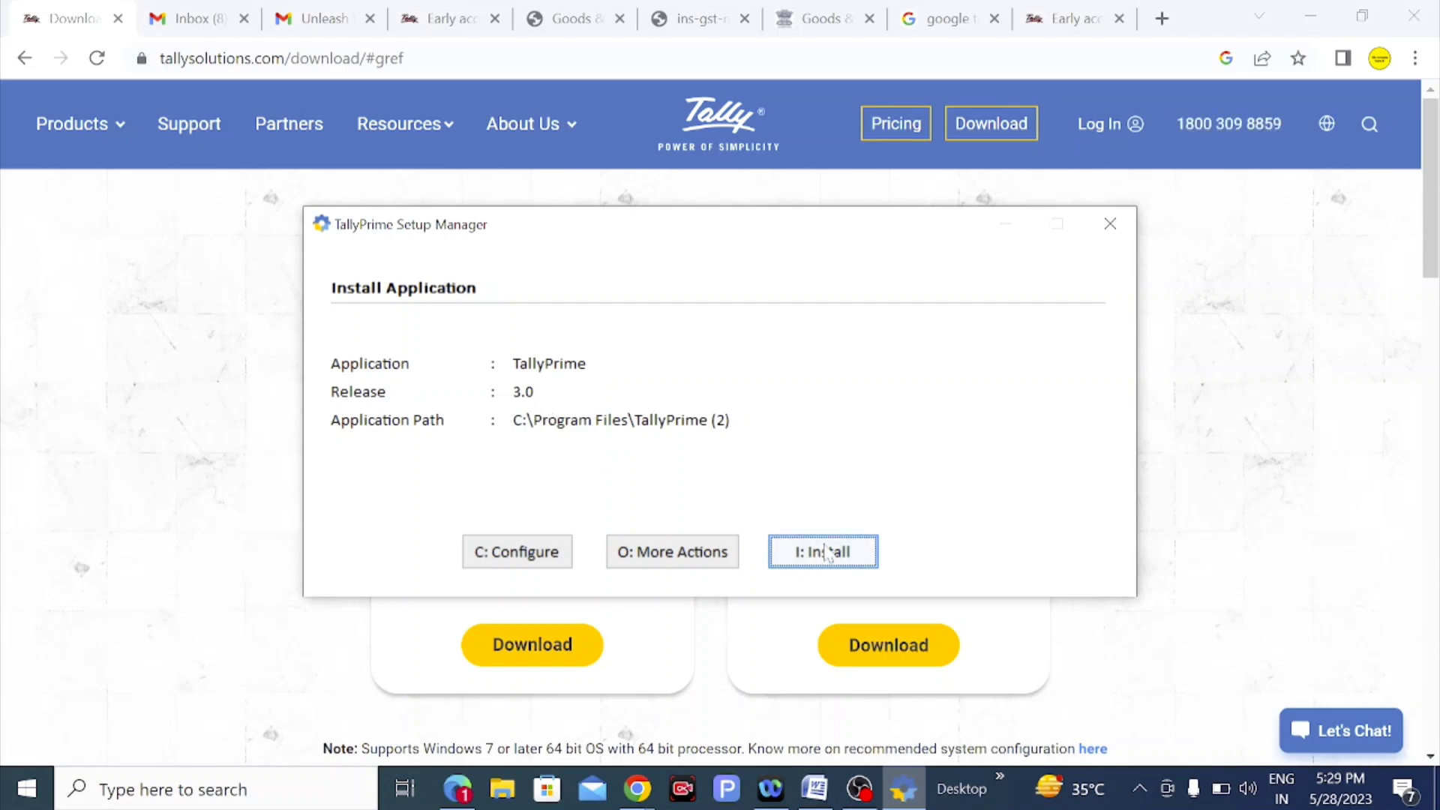
key("Left")
key("Left")
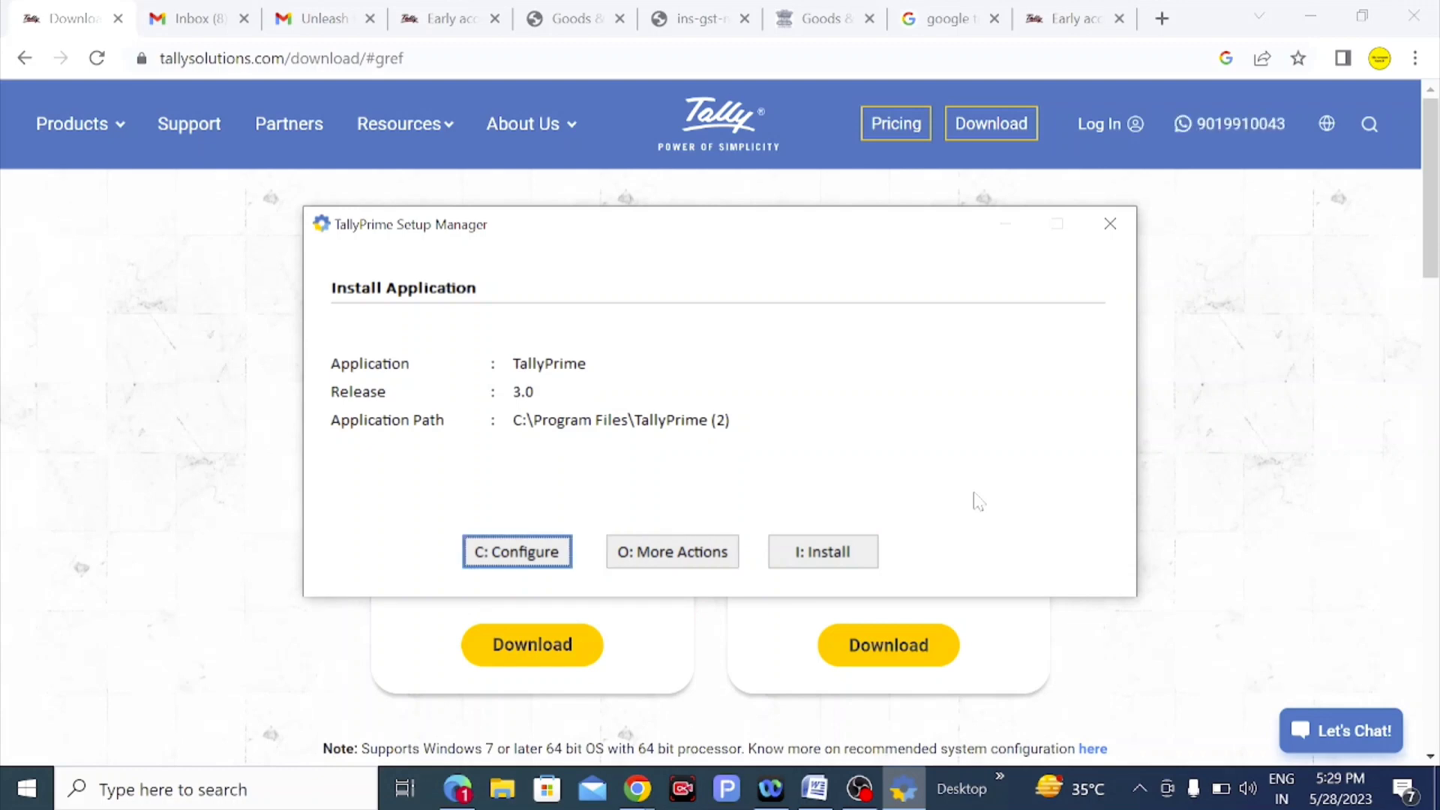
key("Right")
key("Right")
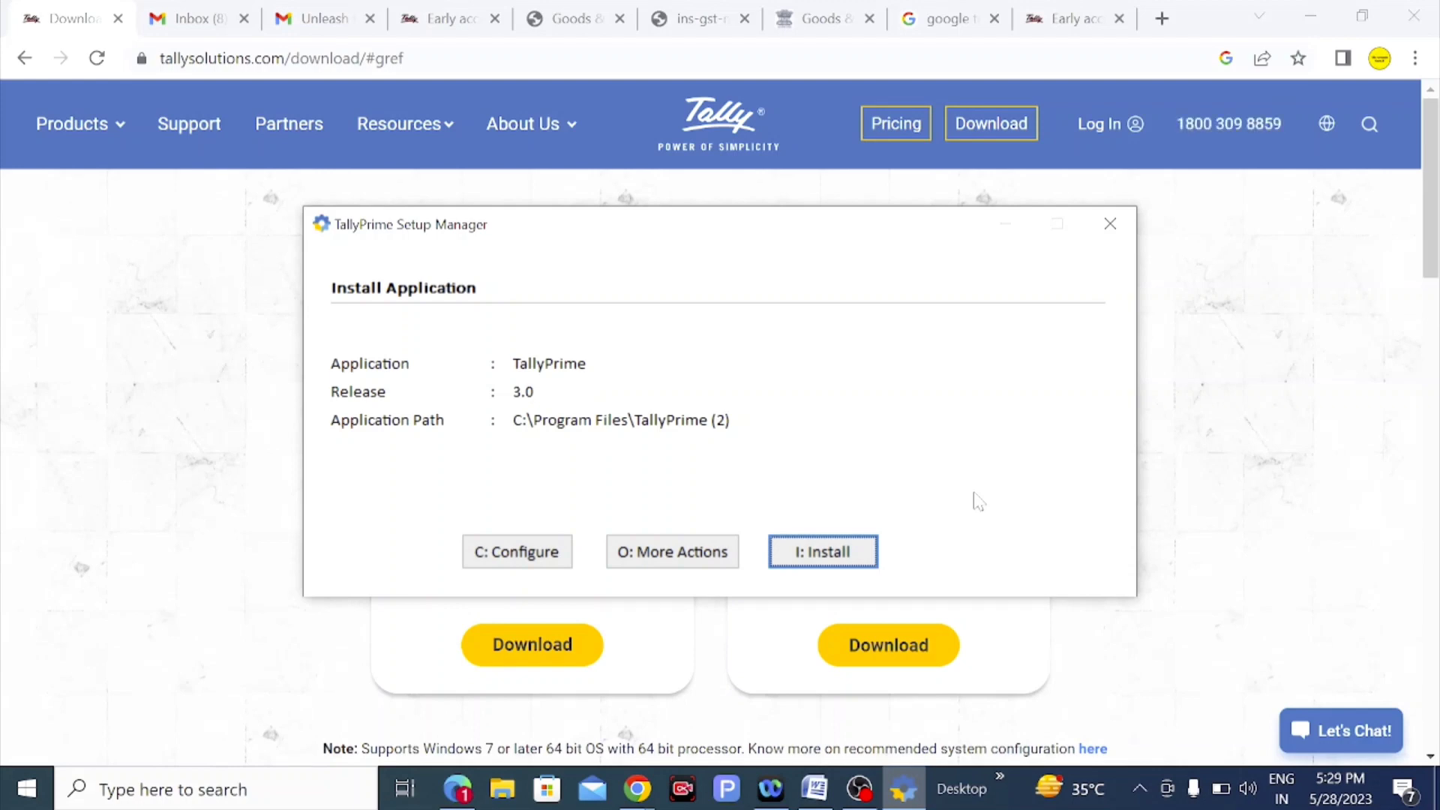
left_click(836, 559)
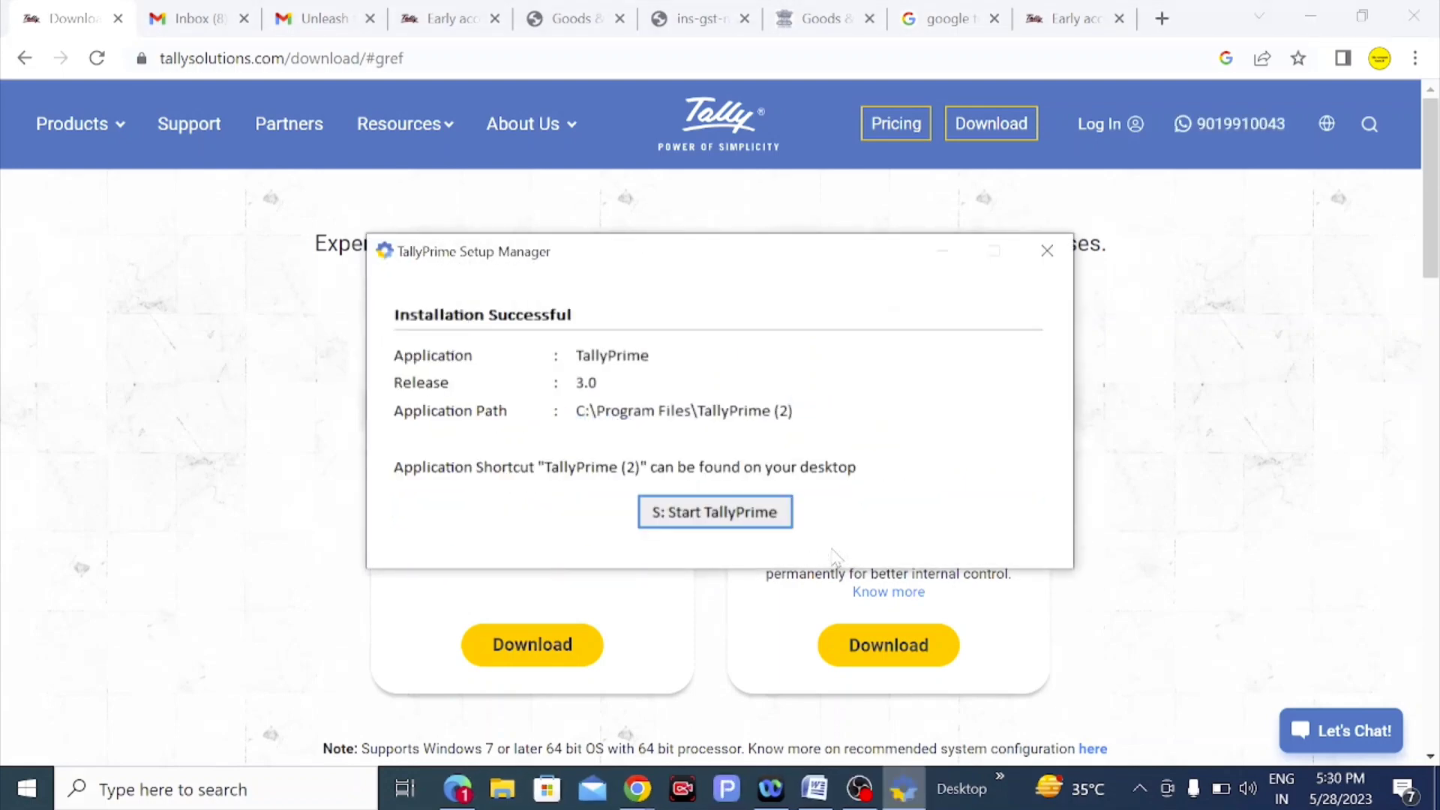
left_click(718, 518)
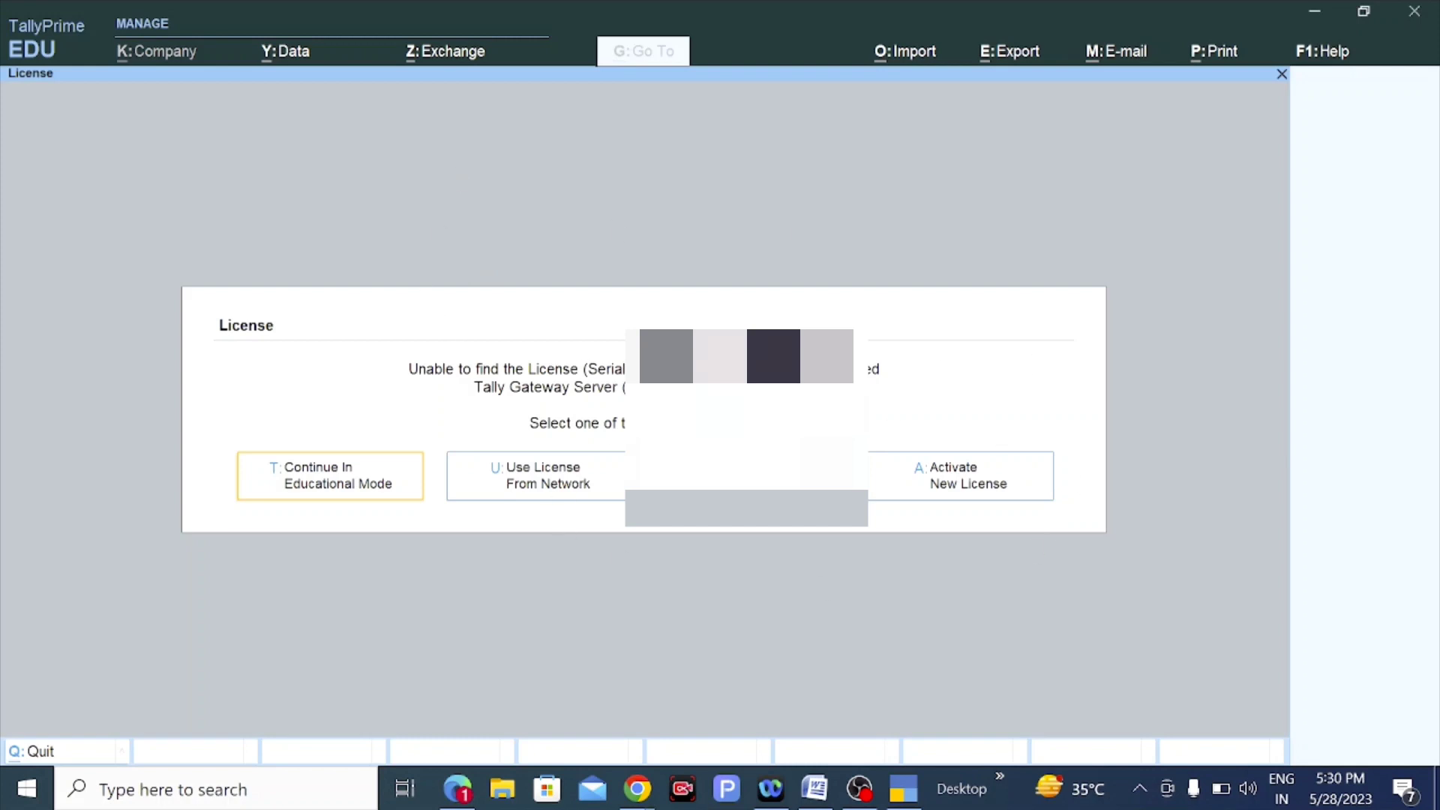
left_click(1338, 55)
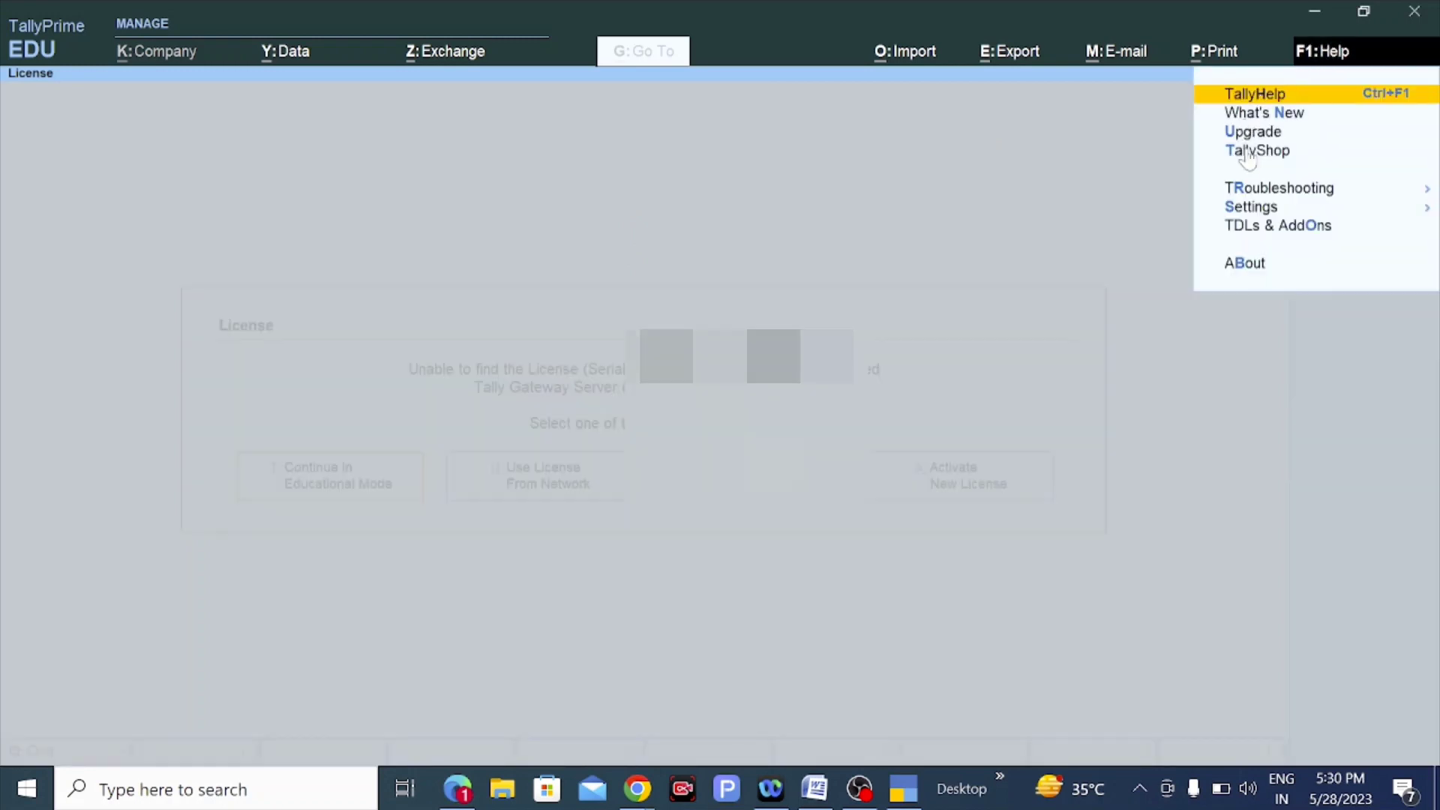
left_click(1265, 133)
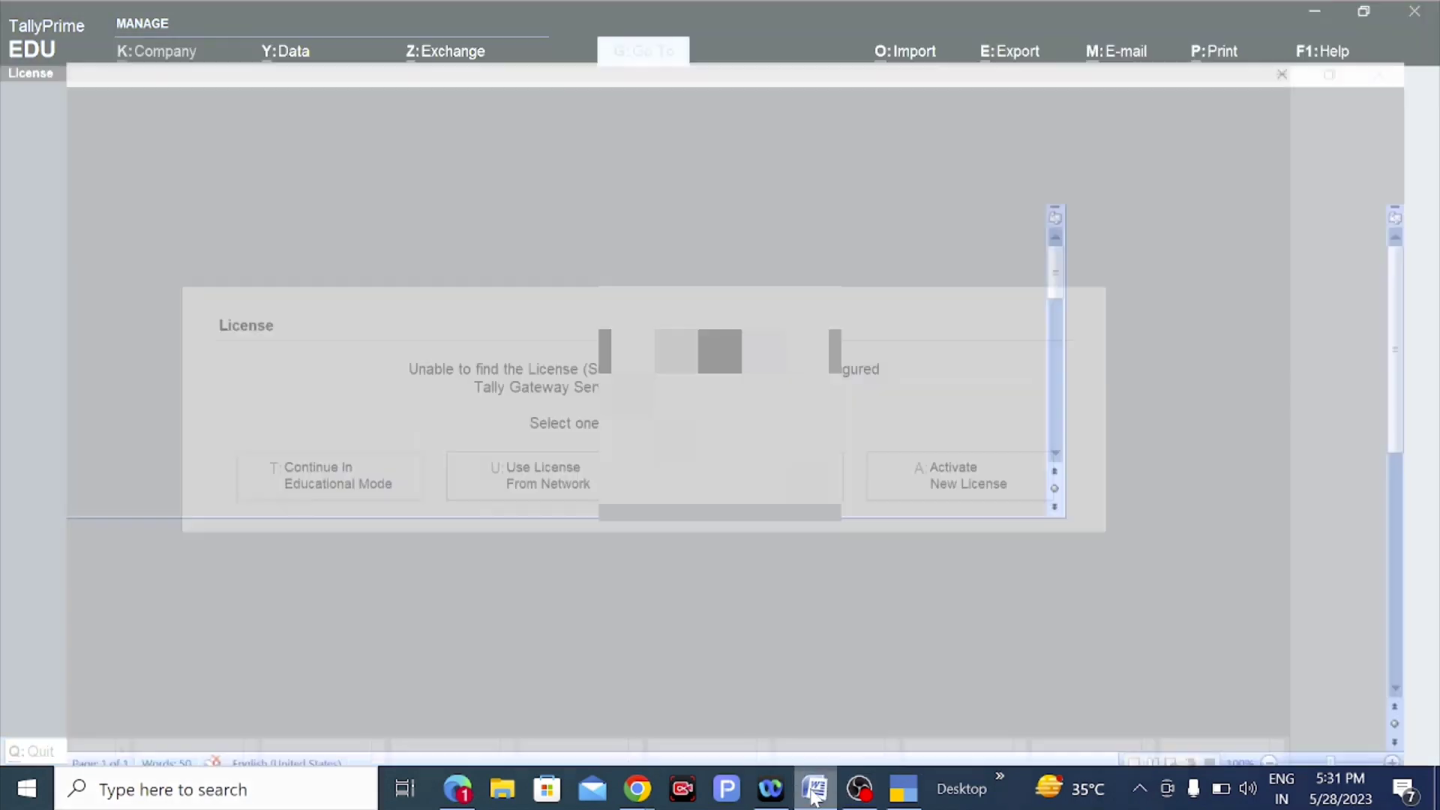
Switch to the Word document 'ALL NEW FEATURES OF TALLY PRIME 3.0'.
left_click(814, 787)
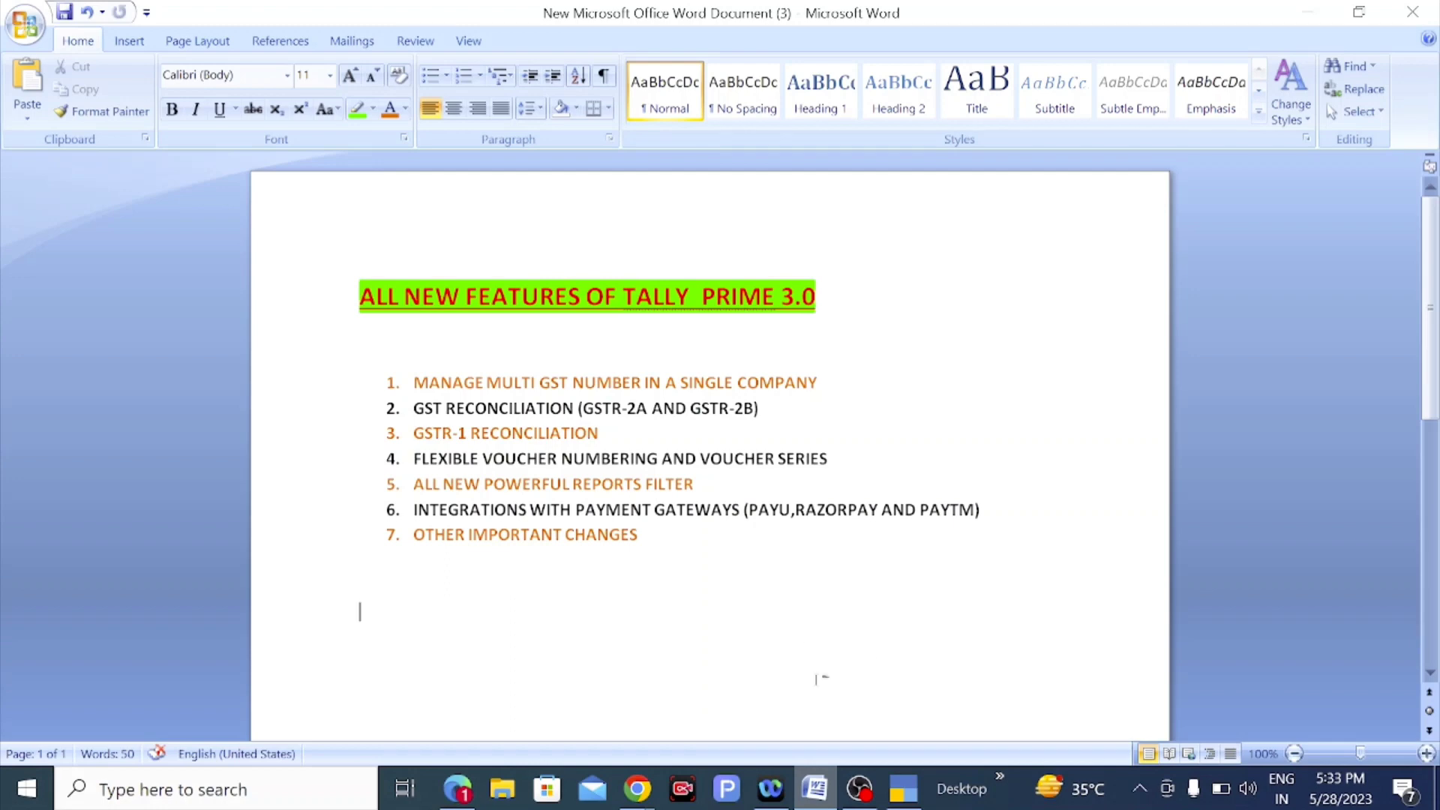
left_click(912, 793)
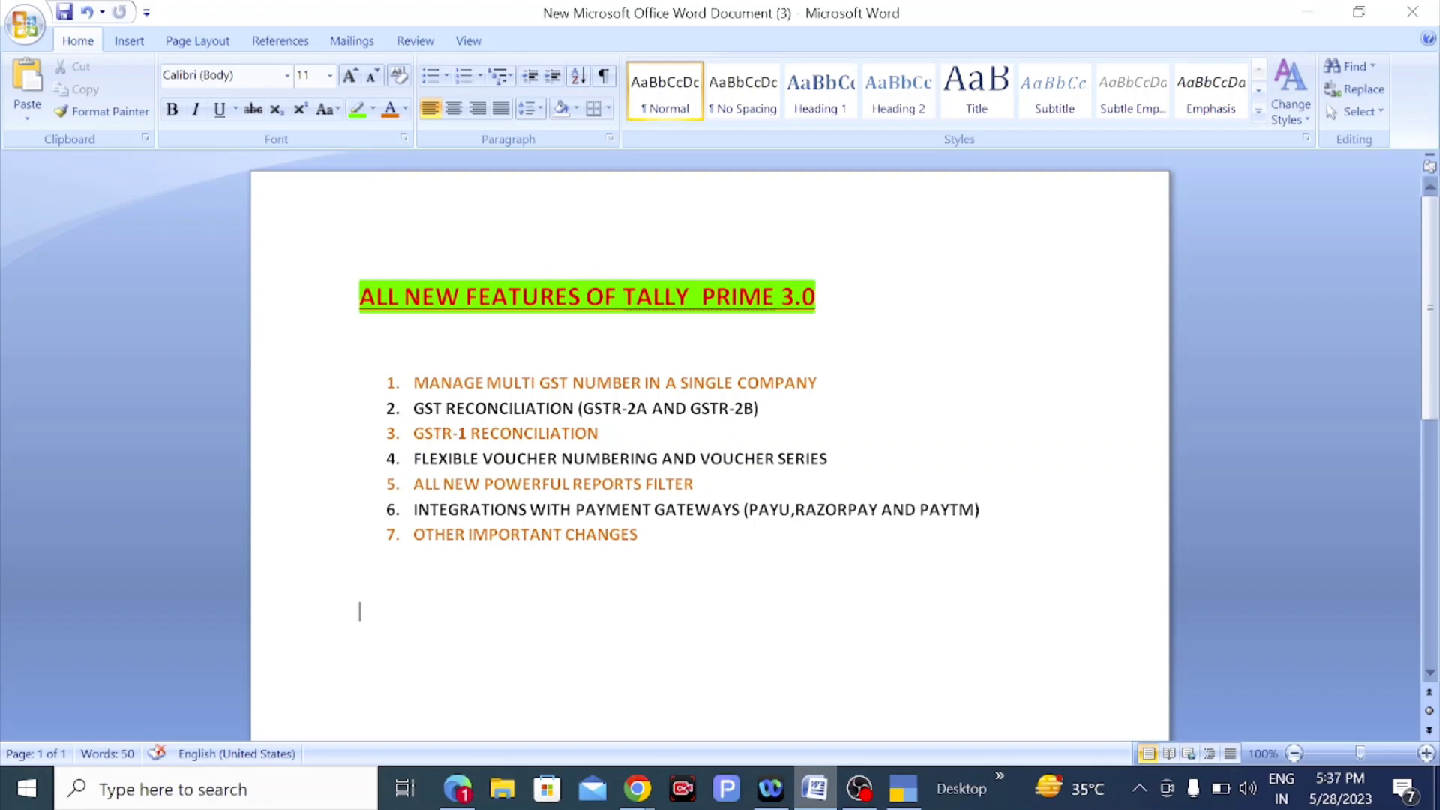
Highlight item 3, GSTR-1 RECONCILIATION, clear the highlight, and return to TallyPrime.
left_click_drag(414, 434, 608, 434)
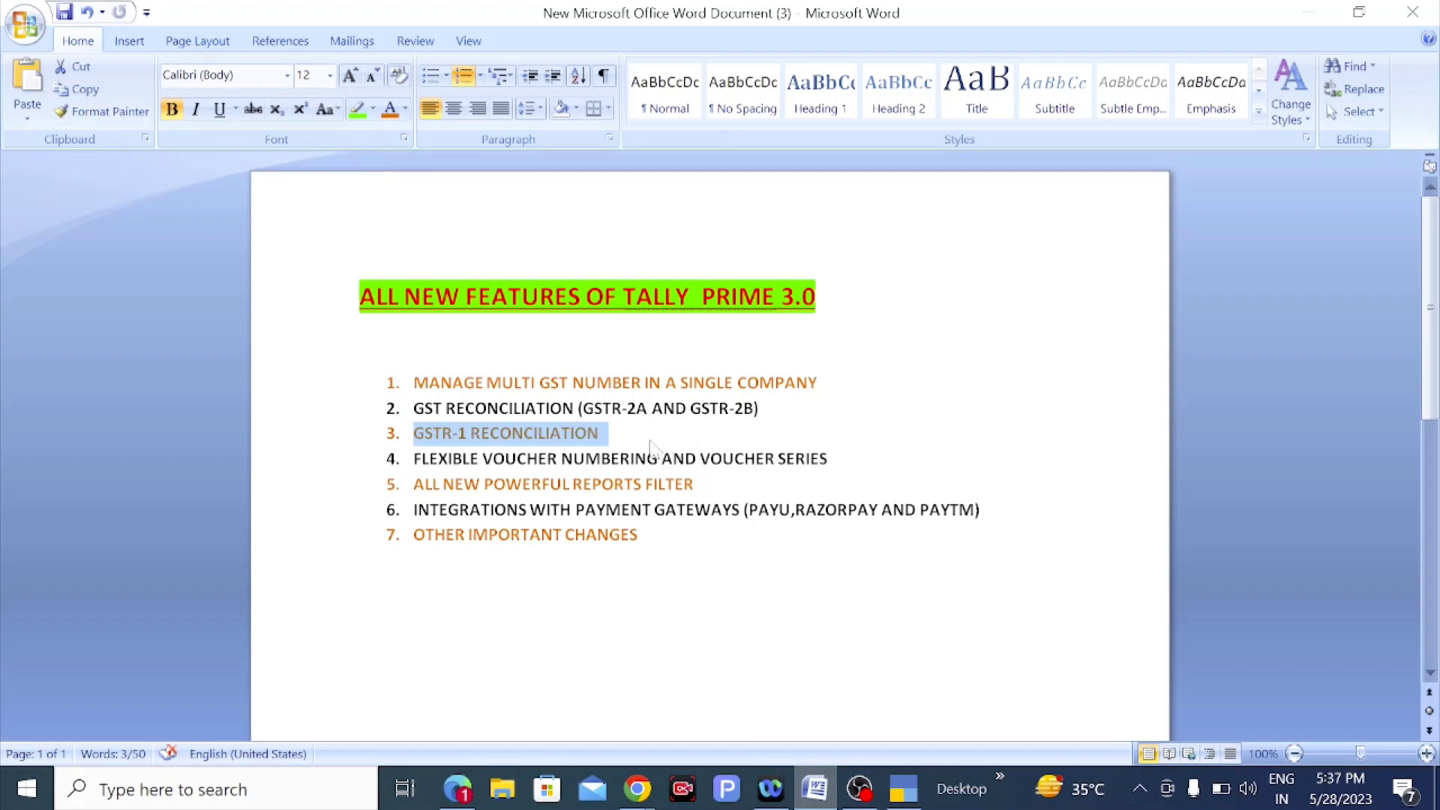
left_click(644, 444)
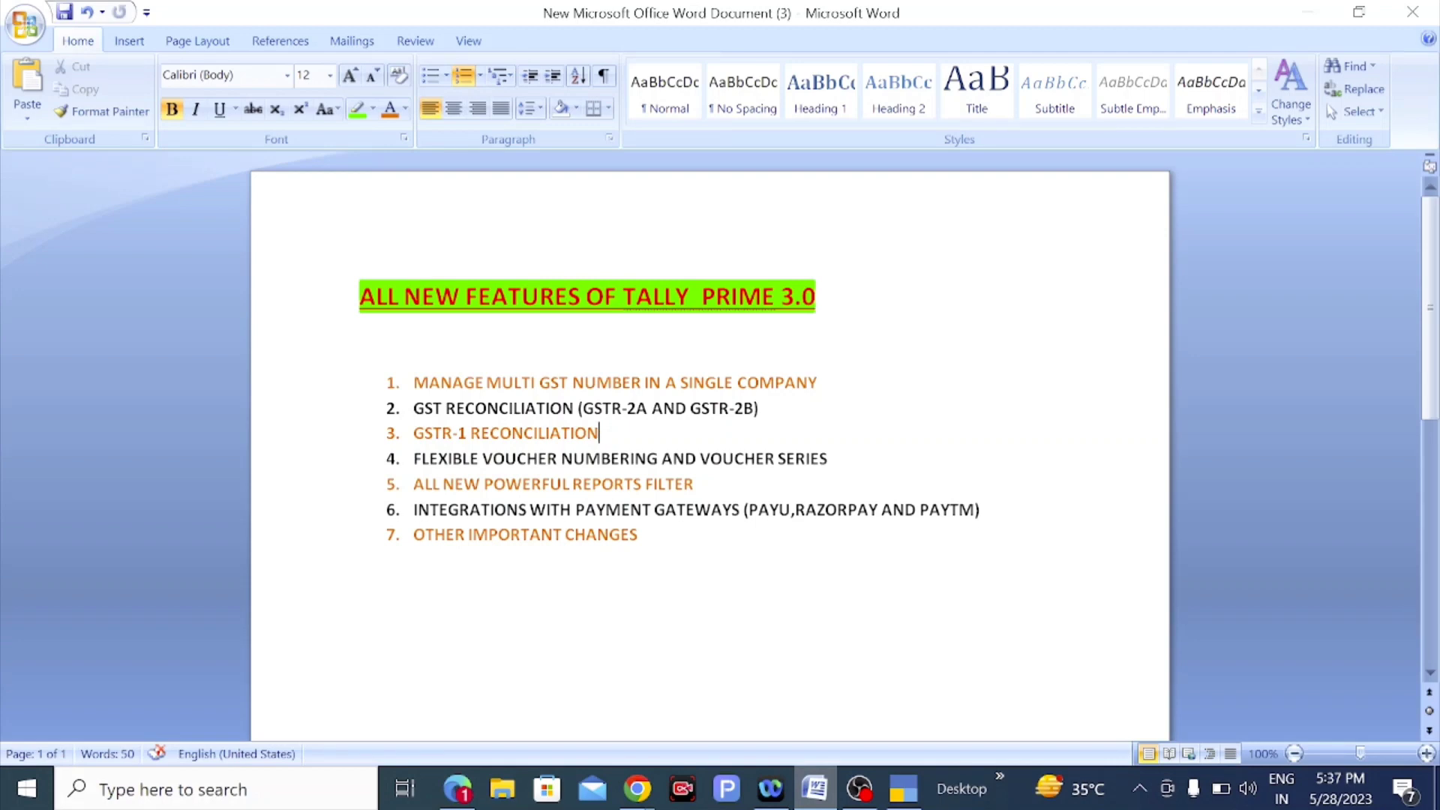
left_click(904, 799)
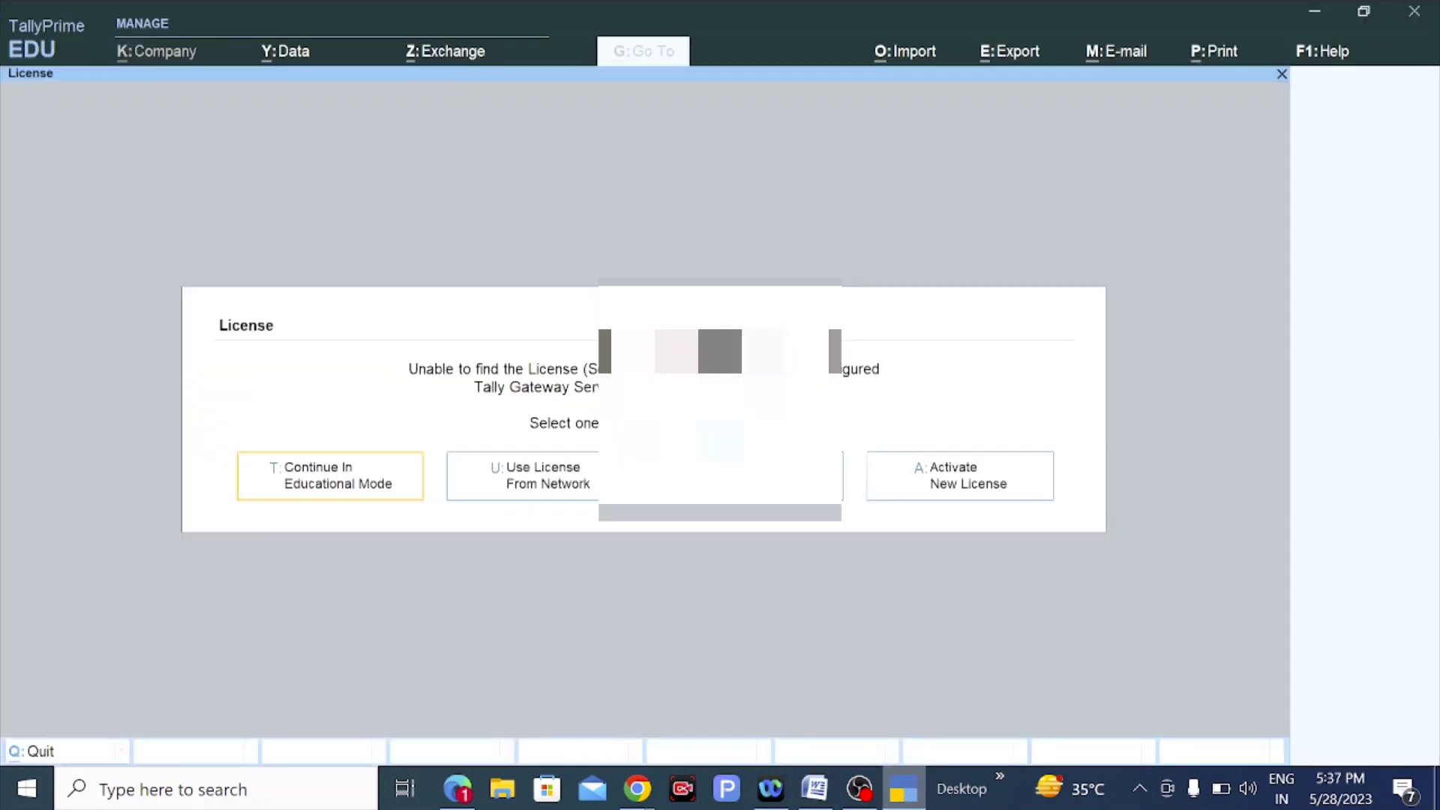
Continue in Educational Mode, skip migration, and review ABC COMPANY LIMITED in Select Company.
key("Return")
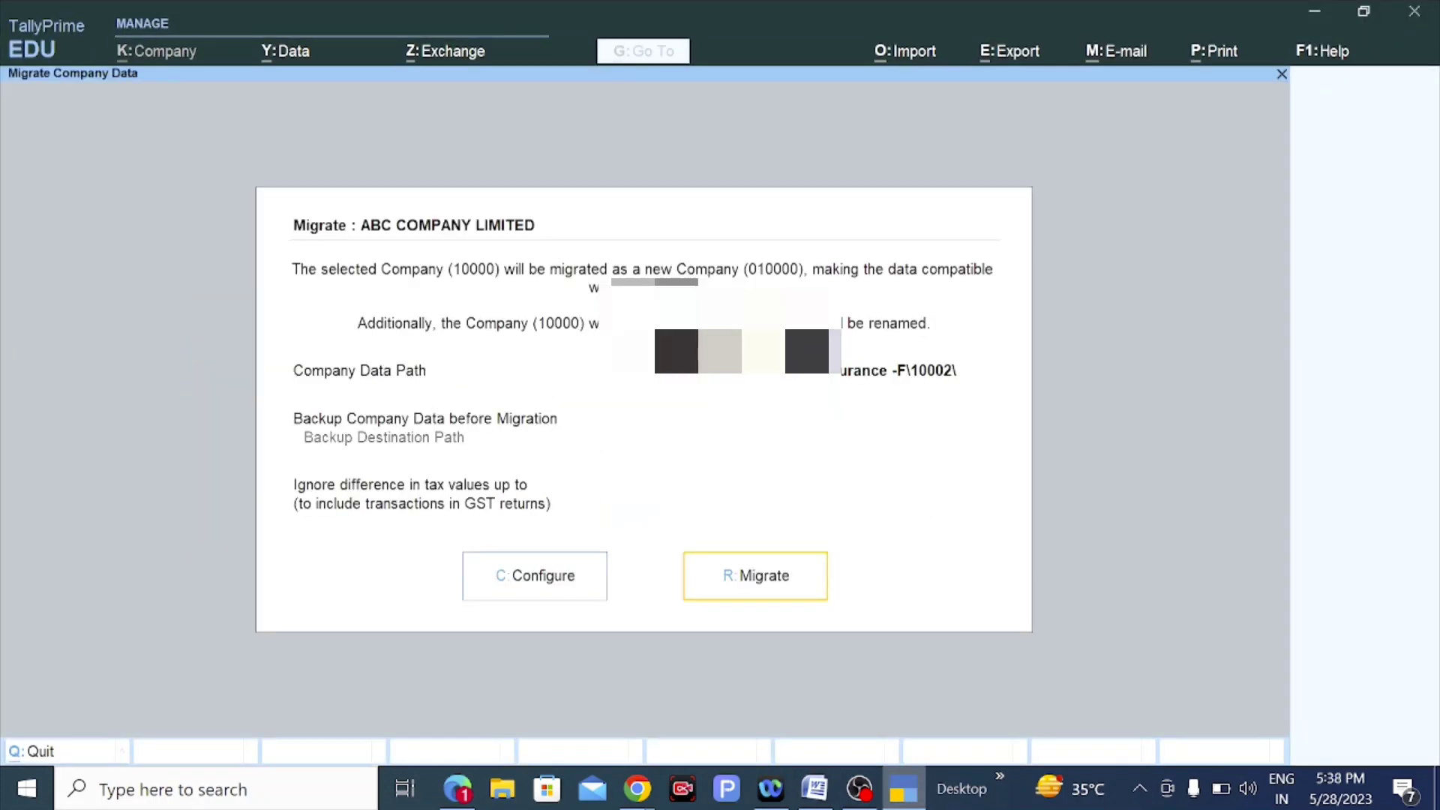
key("Left")
key("Escape")
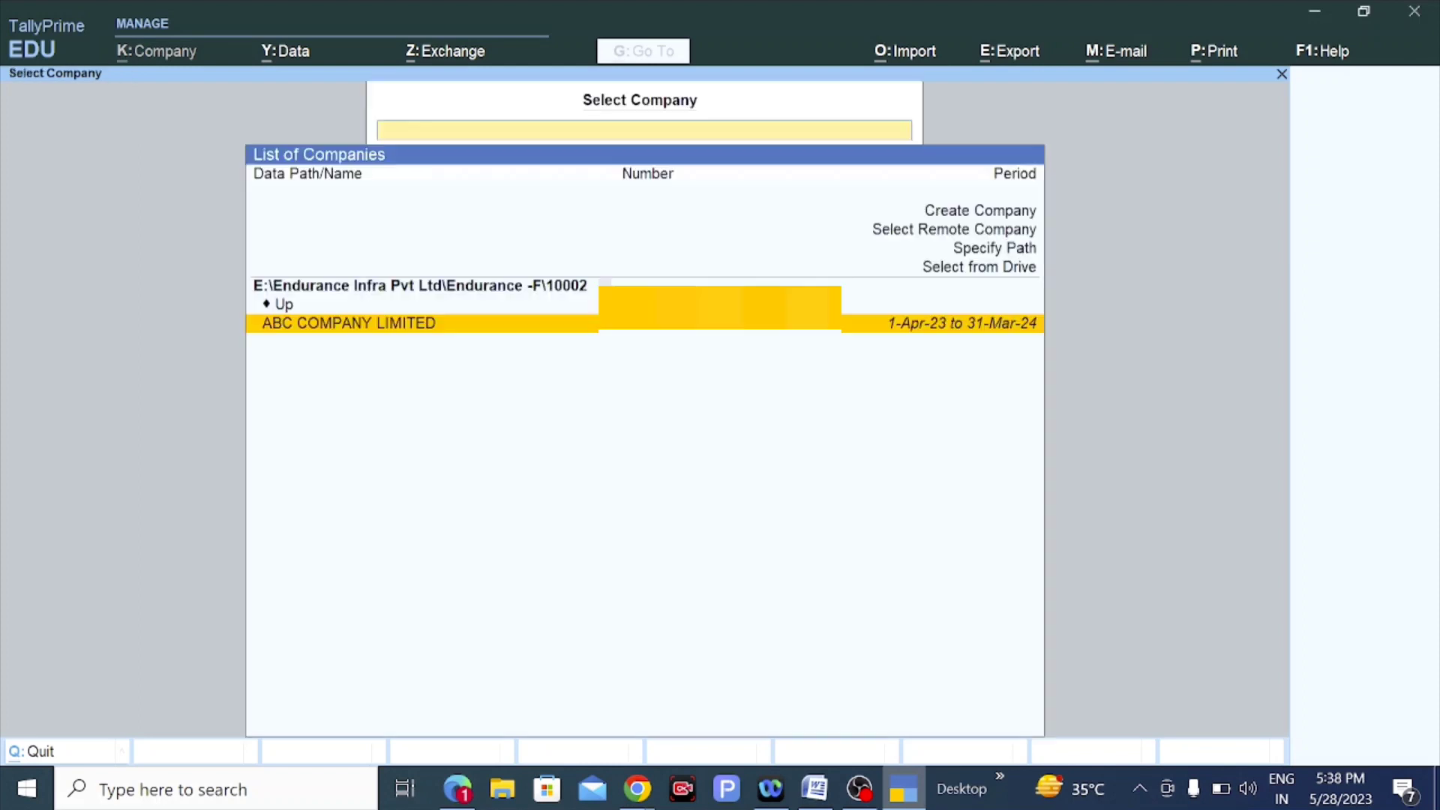
scroll(668, 384, "up", 1)
scroll(673, 390, "up", 1)
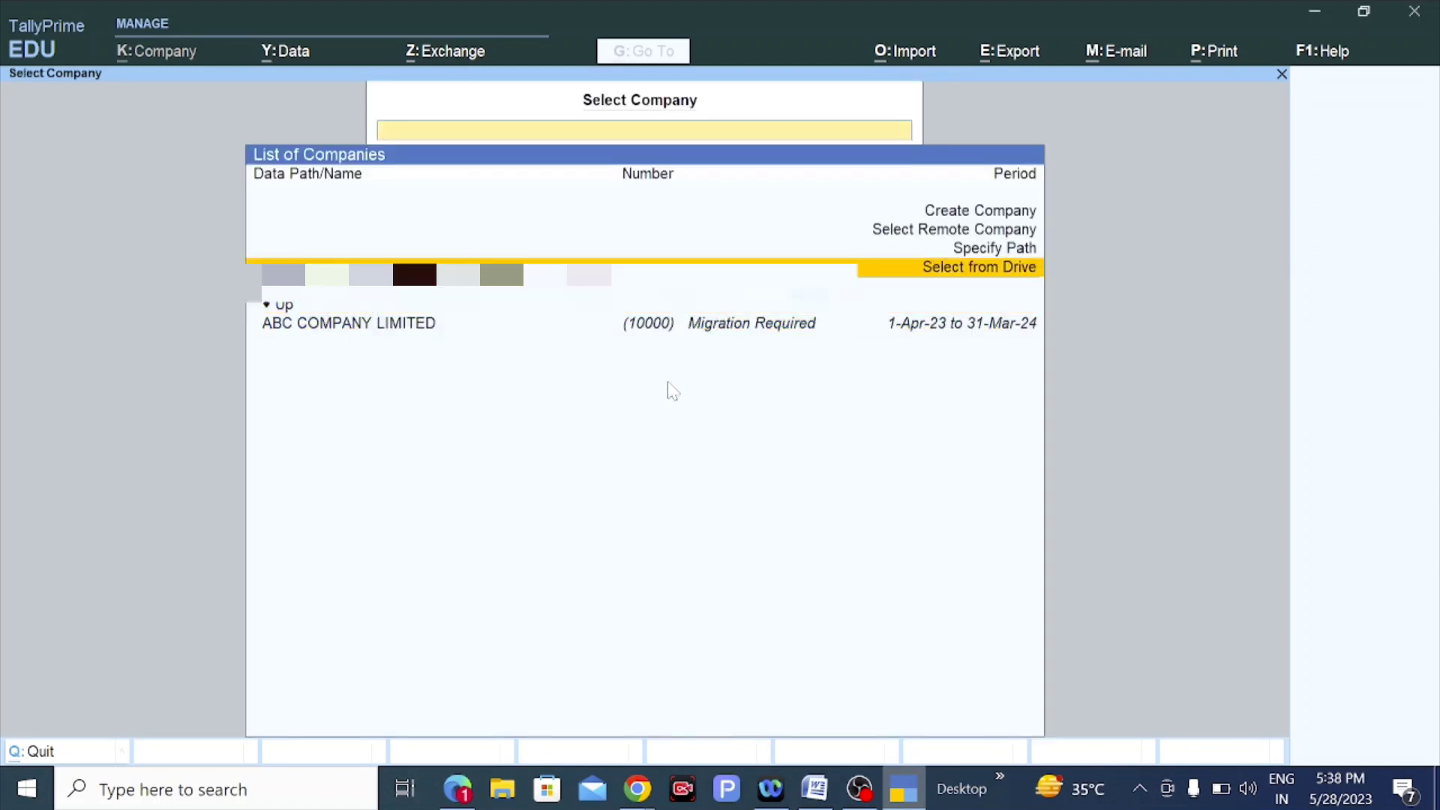
scroll(673, 391, "up", 3)
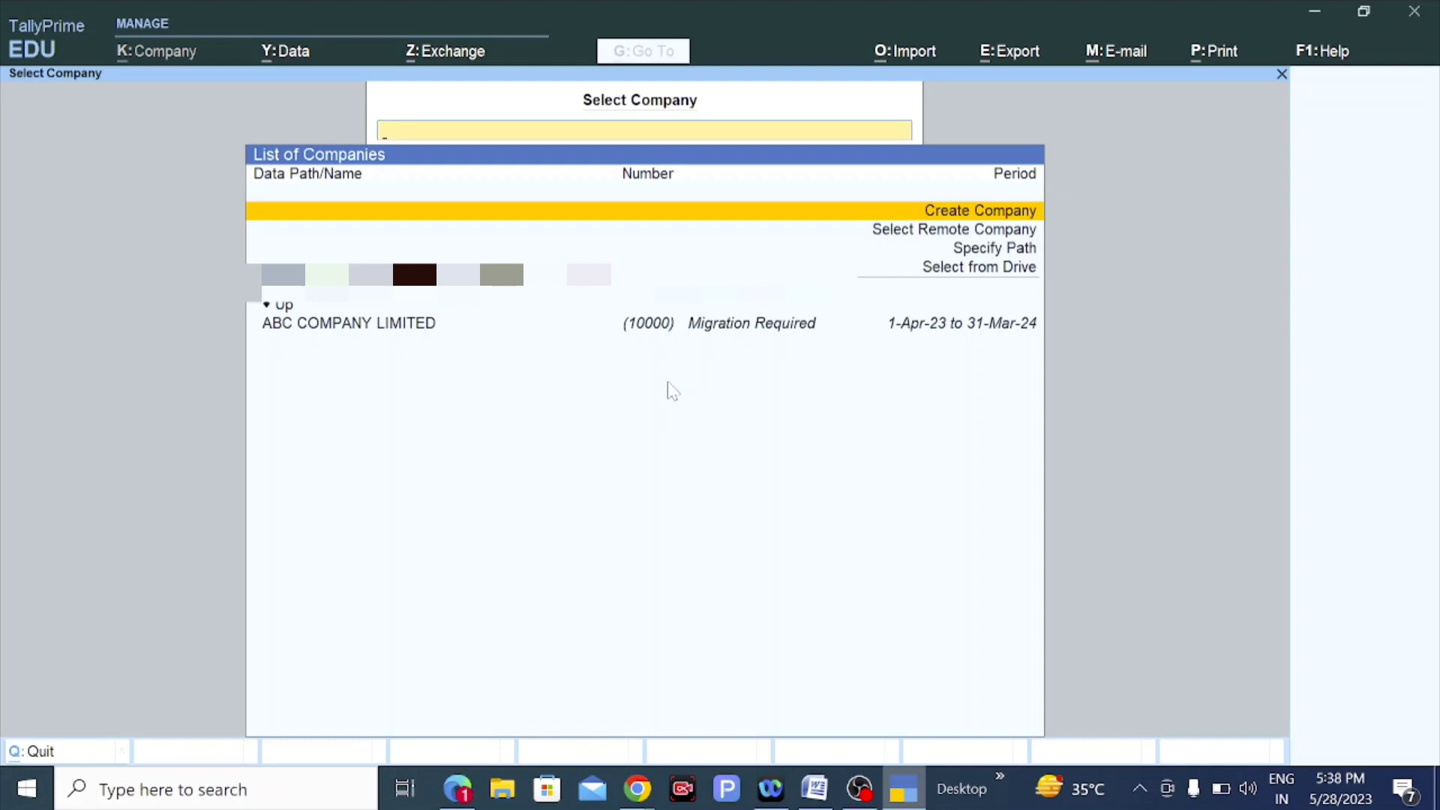
key("Down")
key("Down")
key("Down")
key("Down")
key("Down")
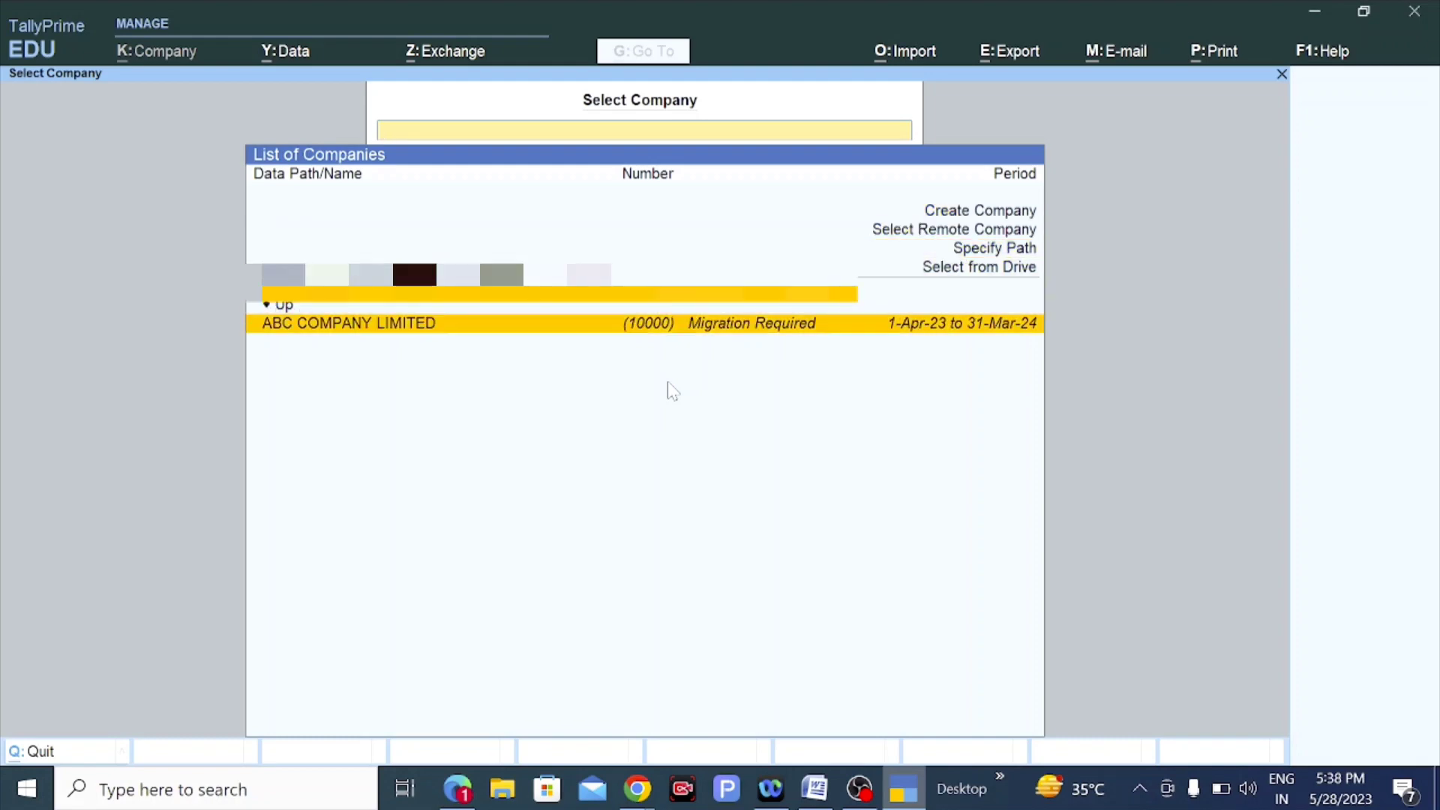
key("Up")
key("Up")
key("Up")
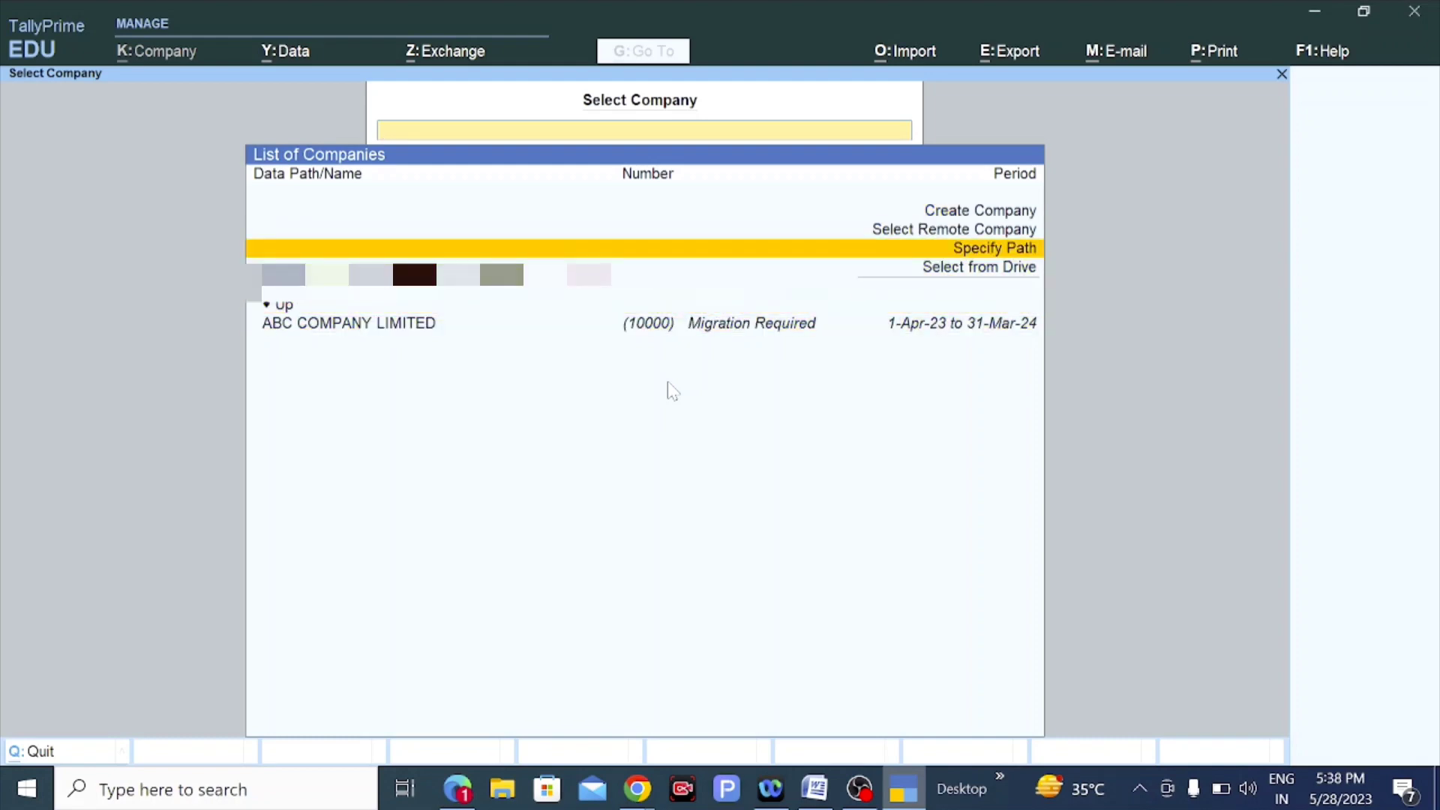
key("alt+Tab")
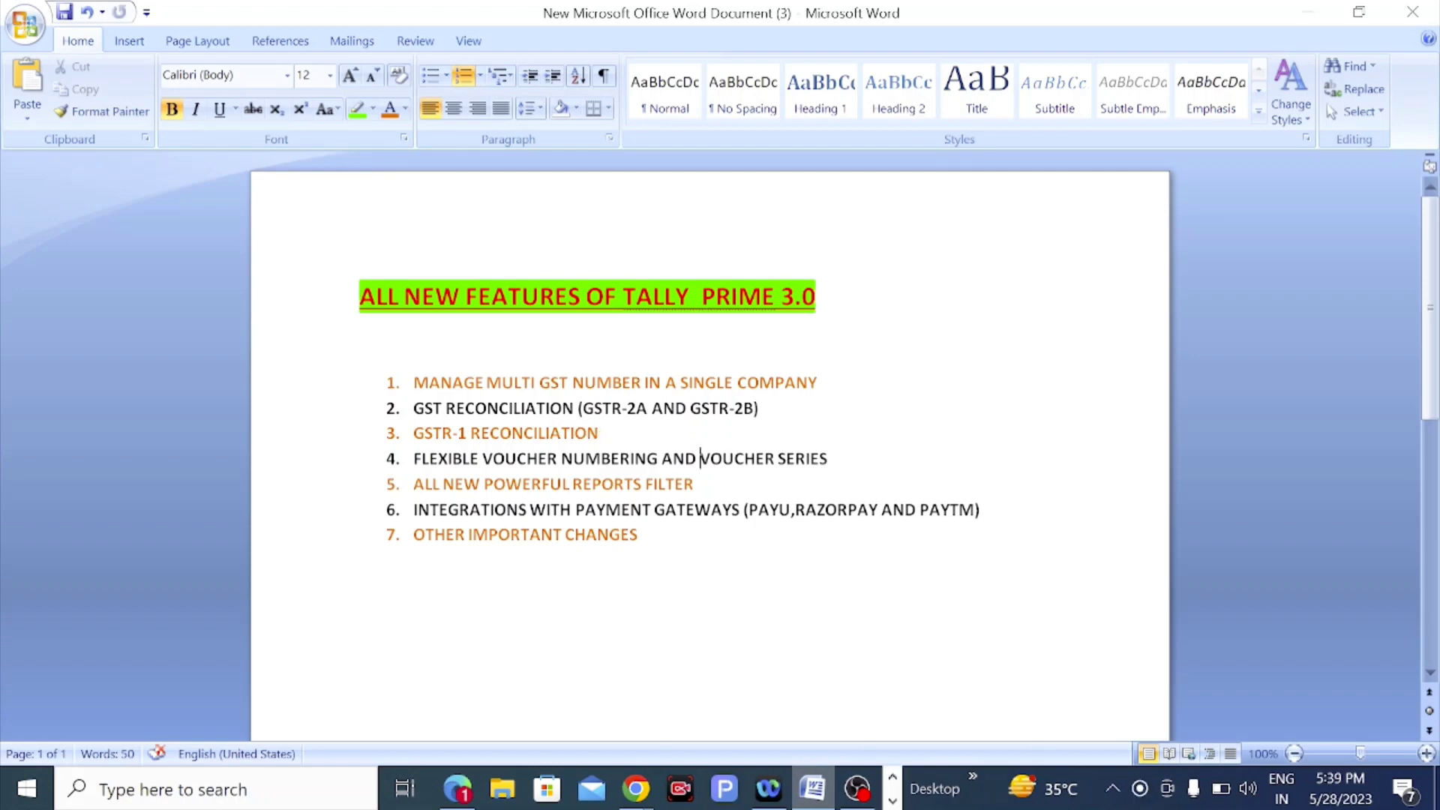
left_click_drag(699, 458, 827, 458)
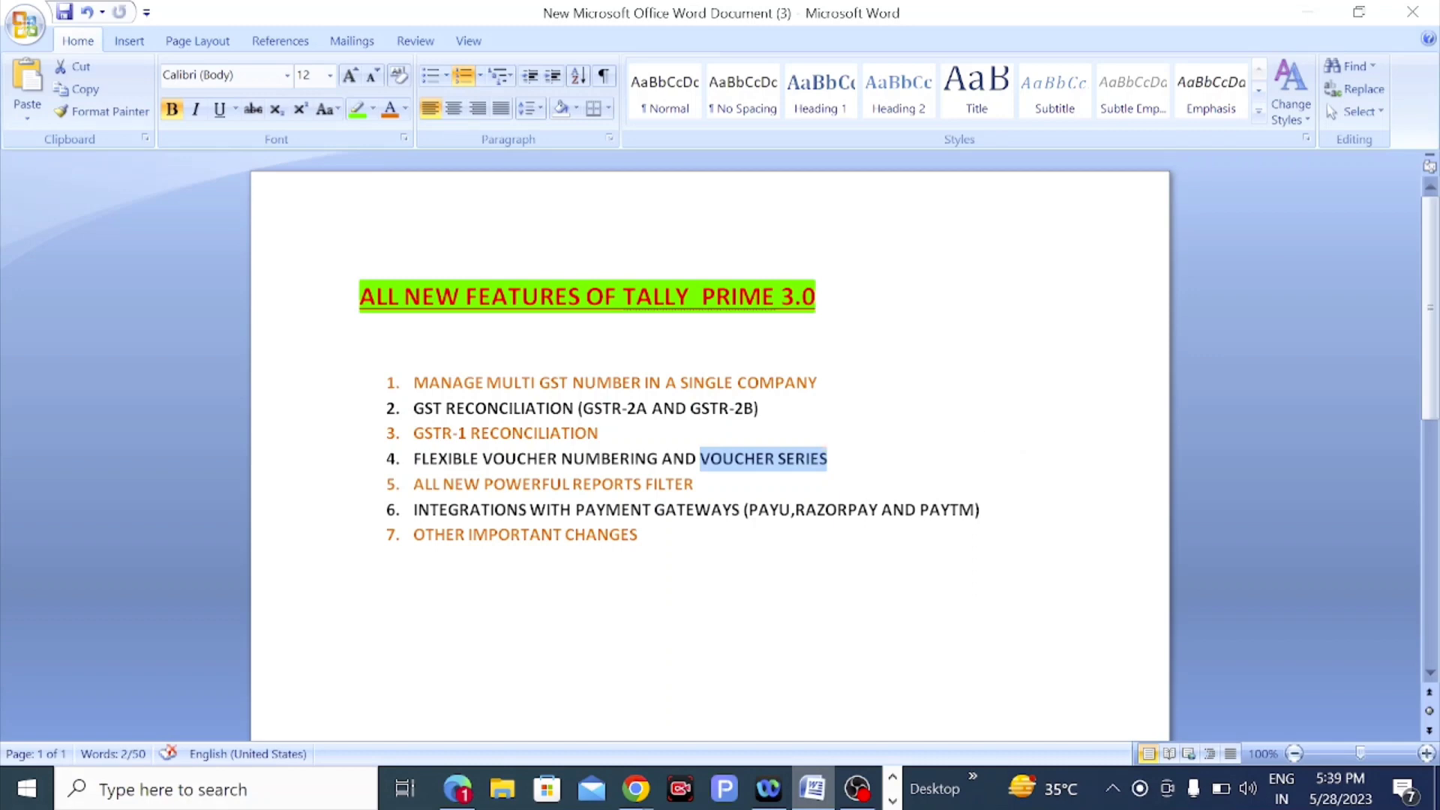
left_click_drag(415, 485, 704, 486)
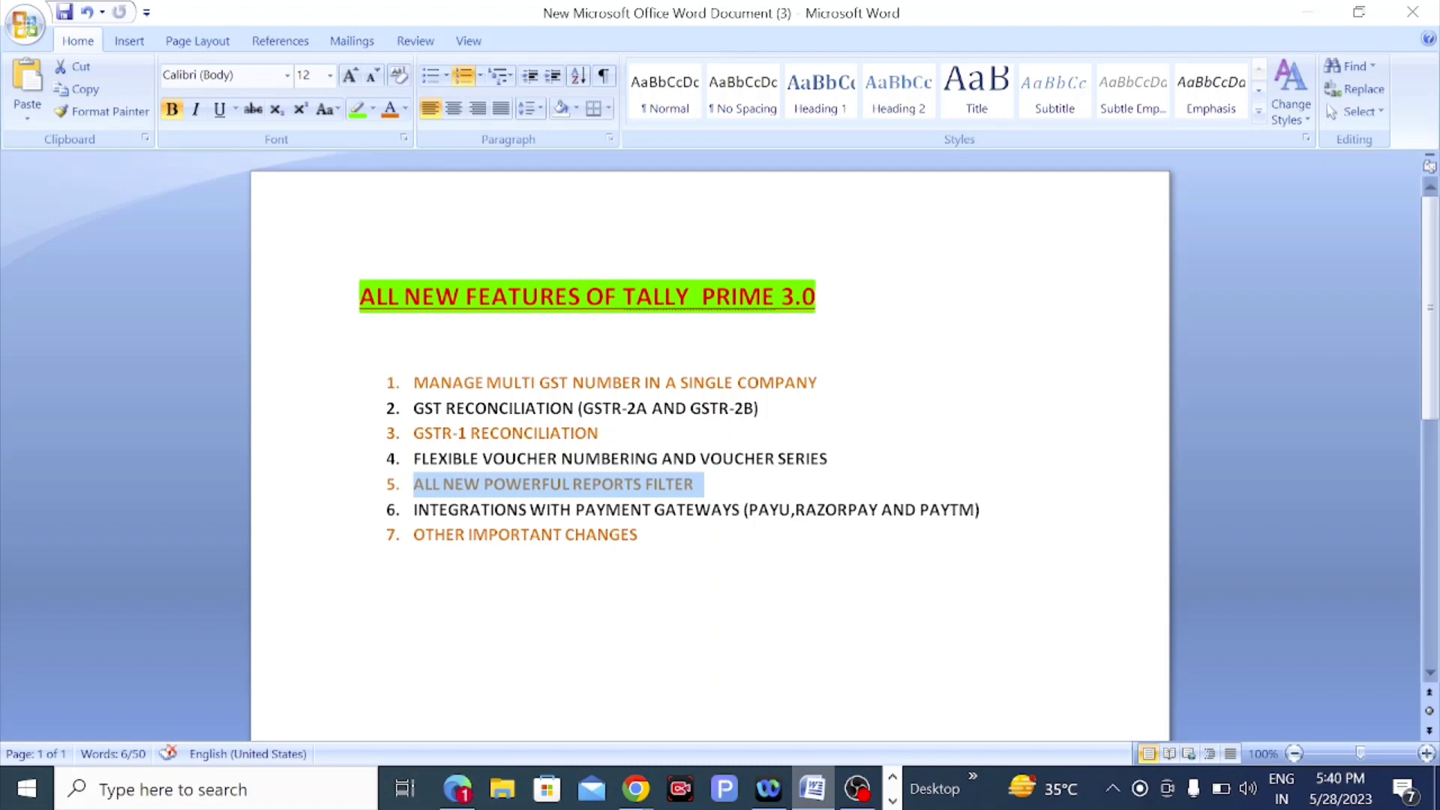
left_click_drag(414, 510, 979, 510)
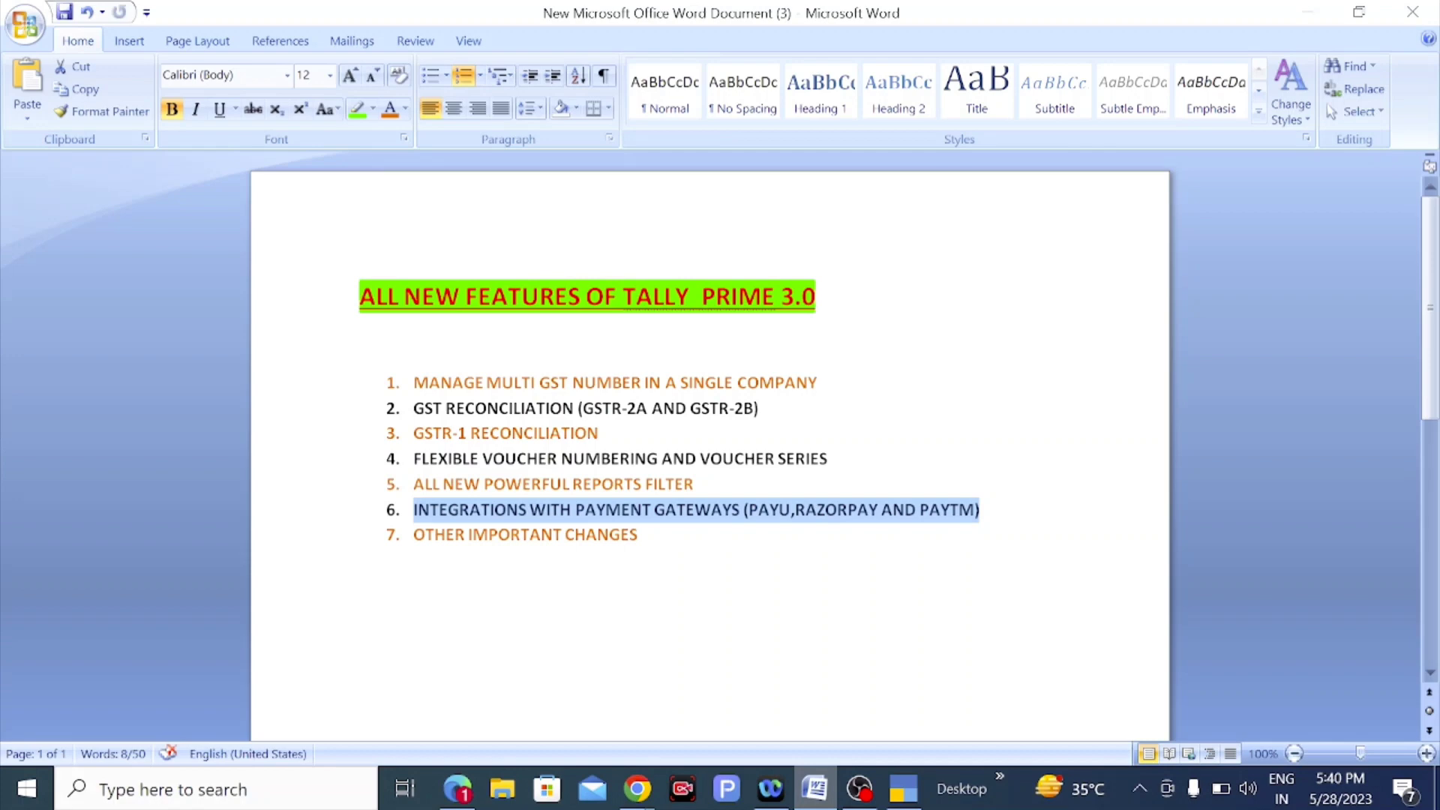
Highlight item 7, OTHER IMPORTANT CHANGES, clear it, then switch back to TallyPrime.
left_click_drag(413, 534, 594, 553)
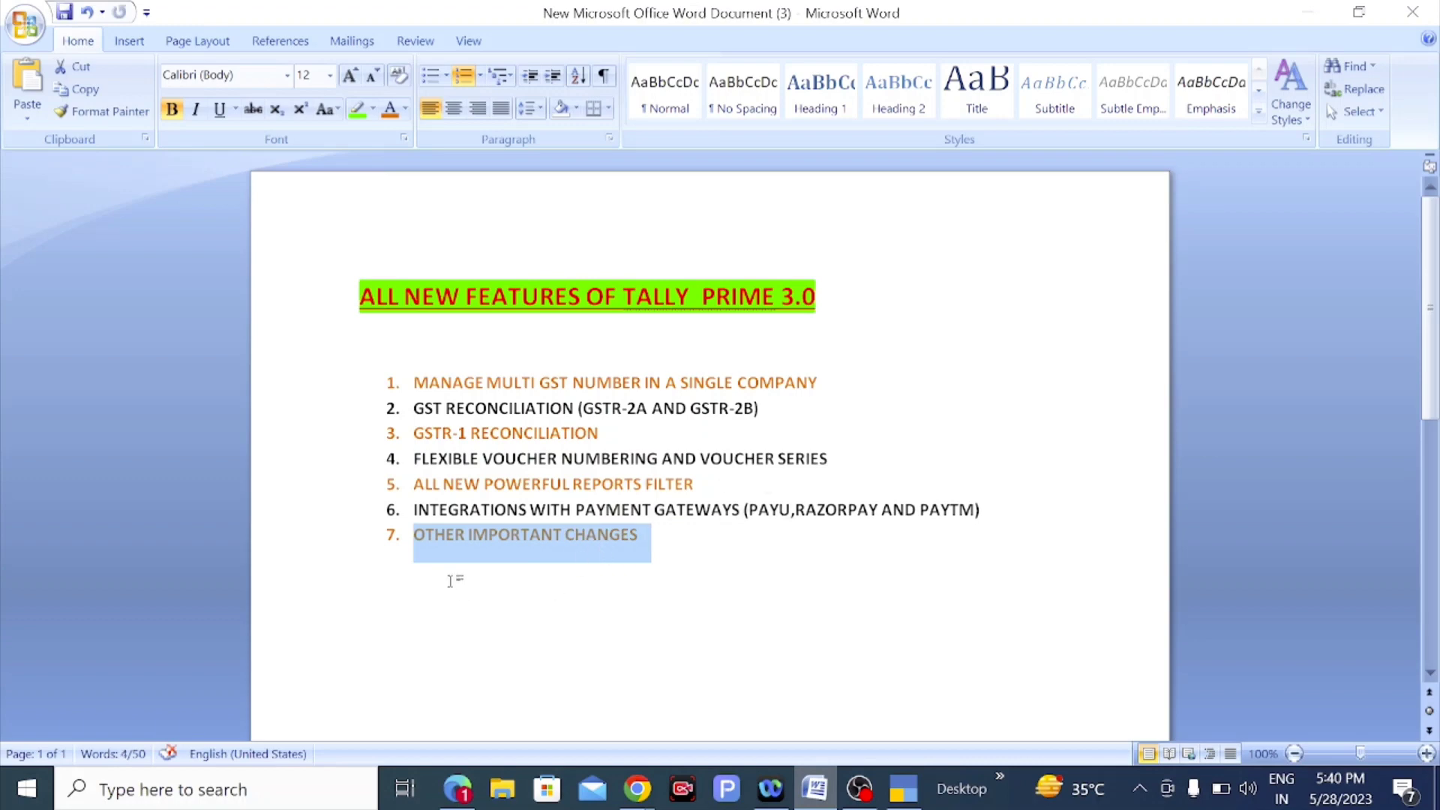
left_click(709, 574)
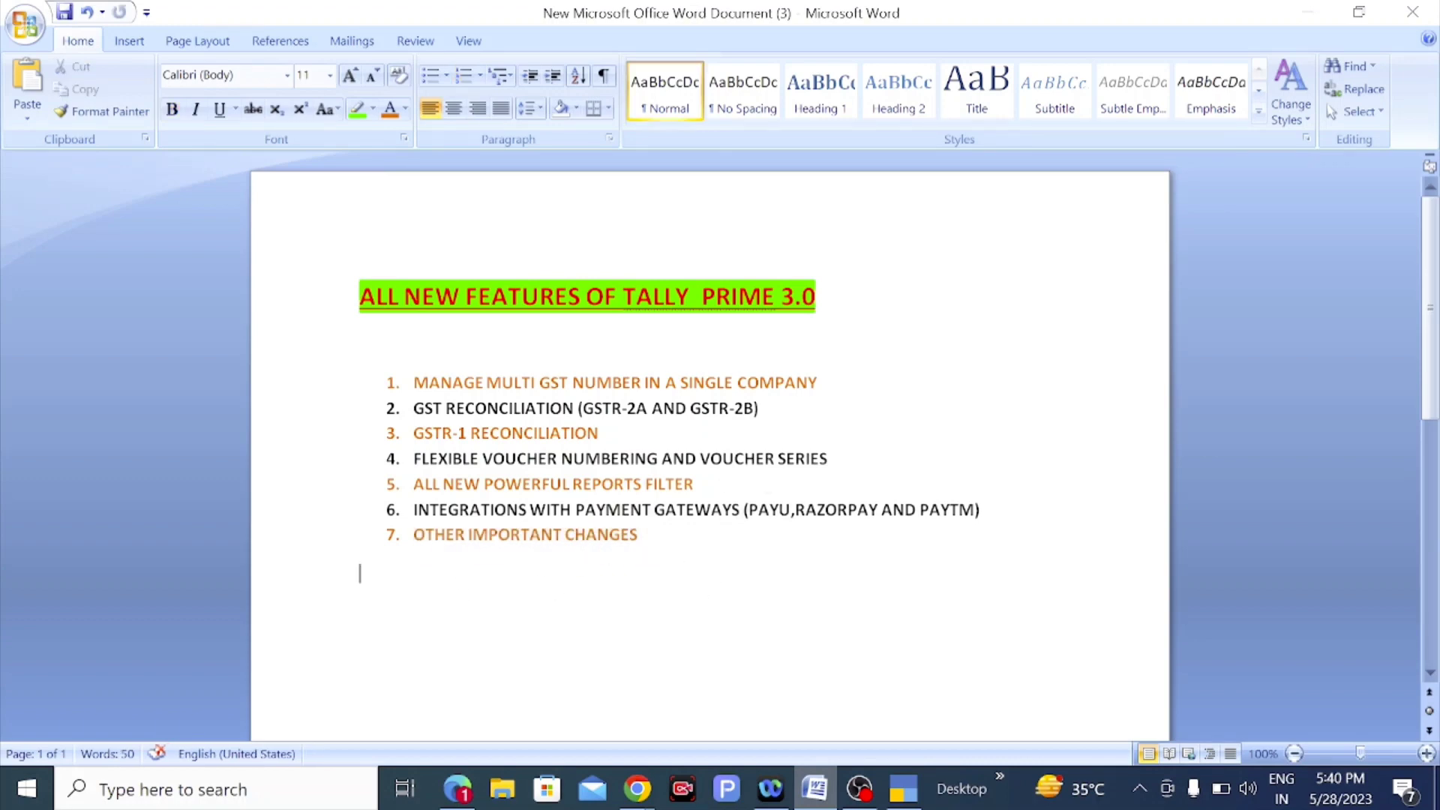
left_click_drag(413, 534, 652, 537)
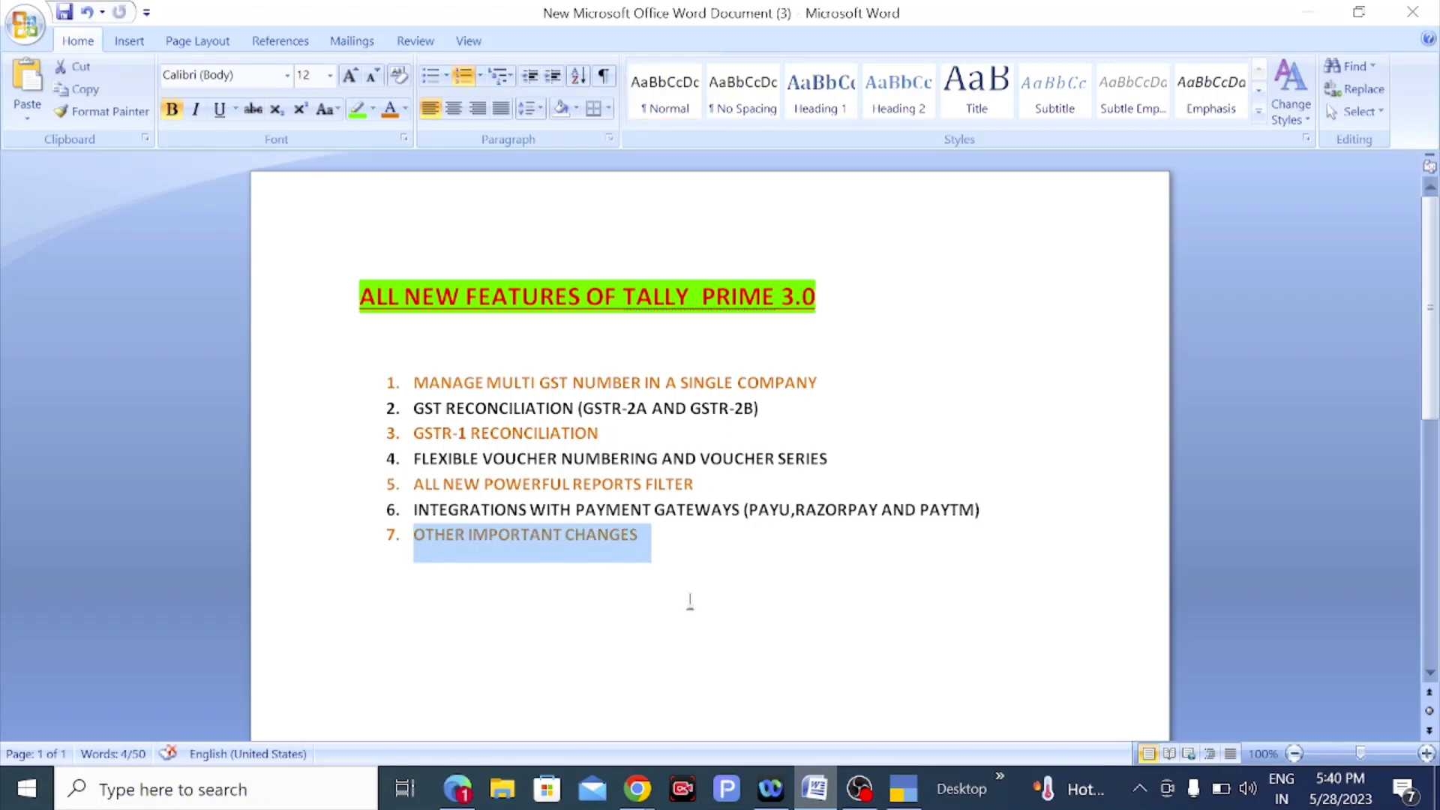
left_click(695, 574)
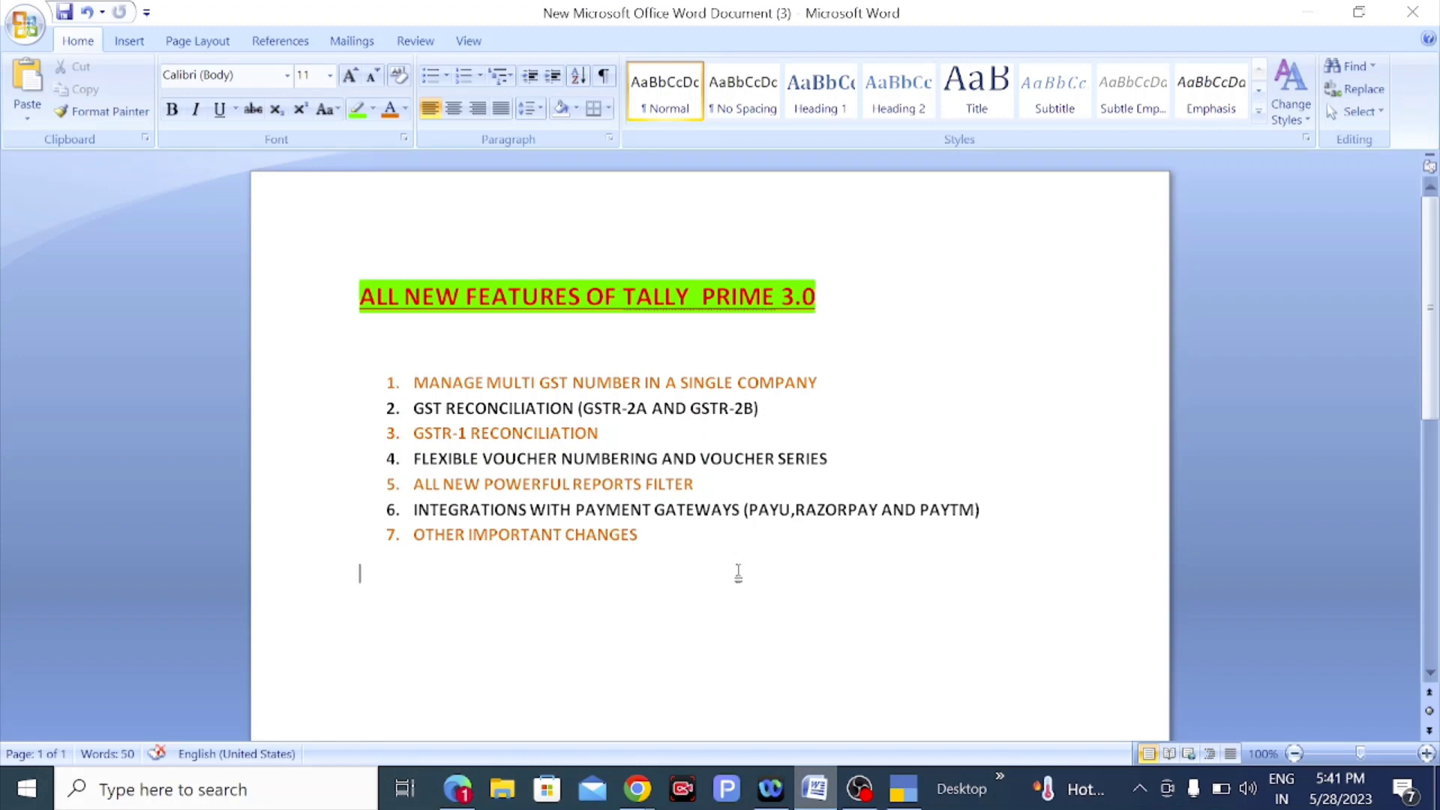
left_click(910, 801)
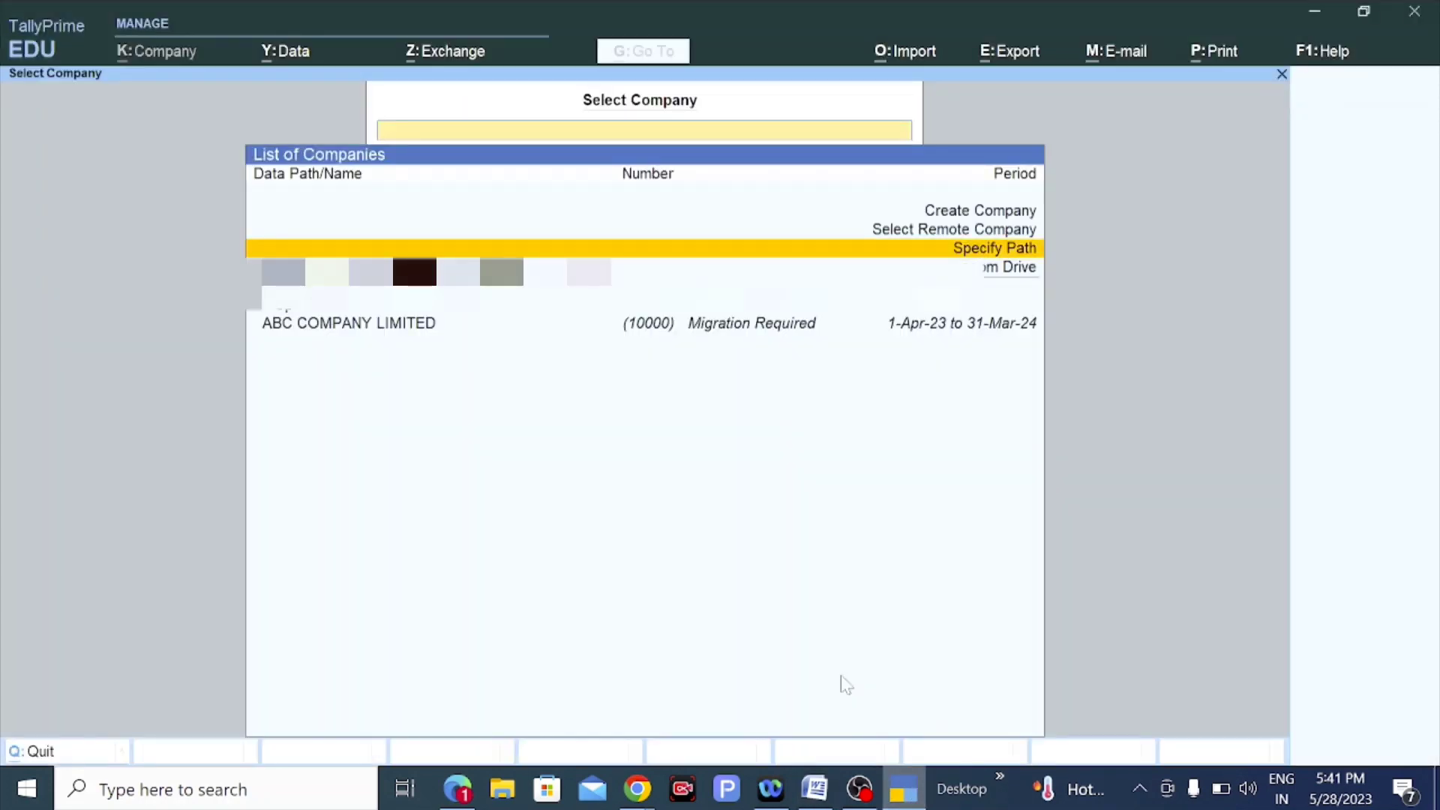
Choose Create Company from the List of Companies to get a blank company form.
key("Up")
key("Up")
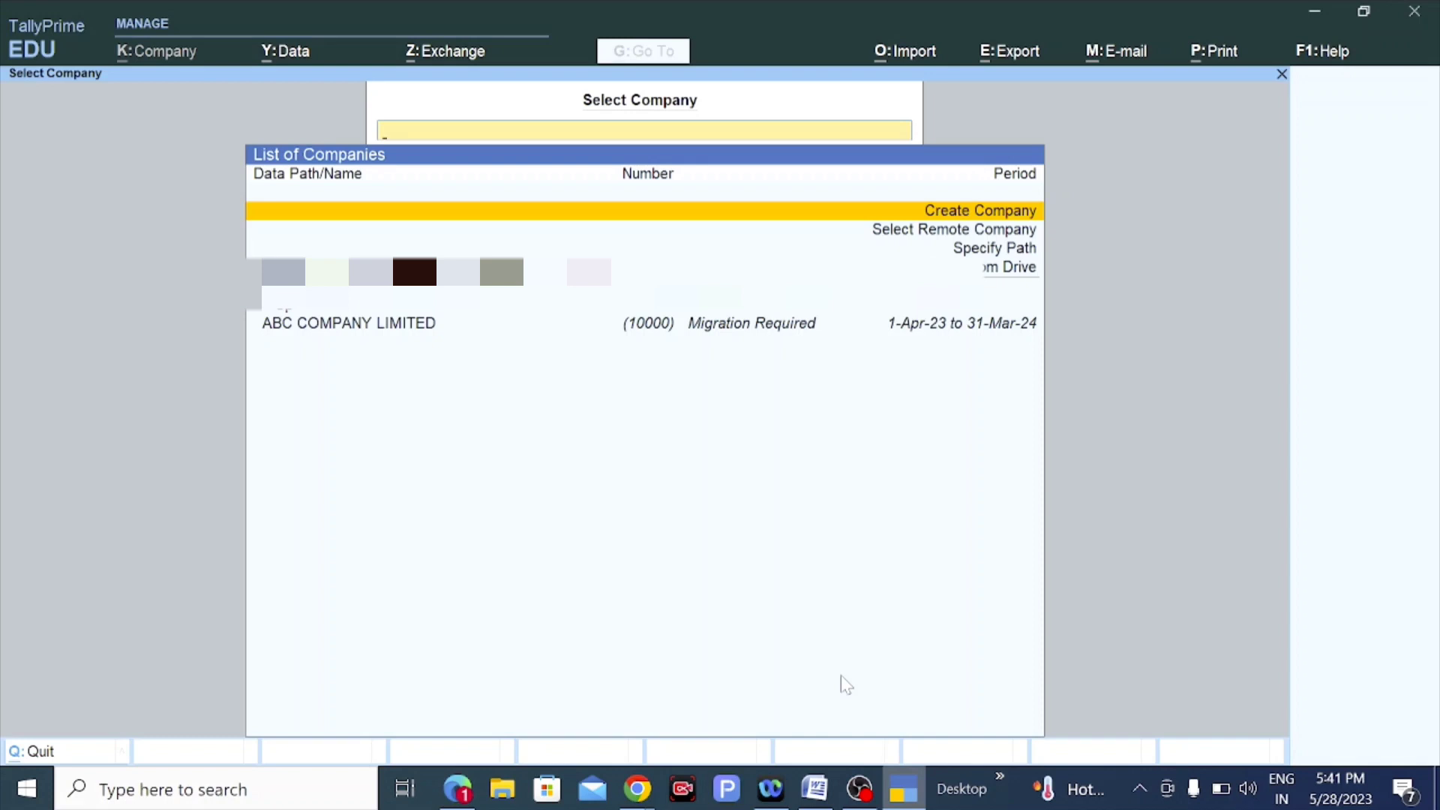
key("Return")
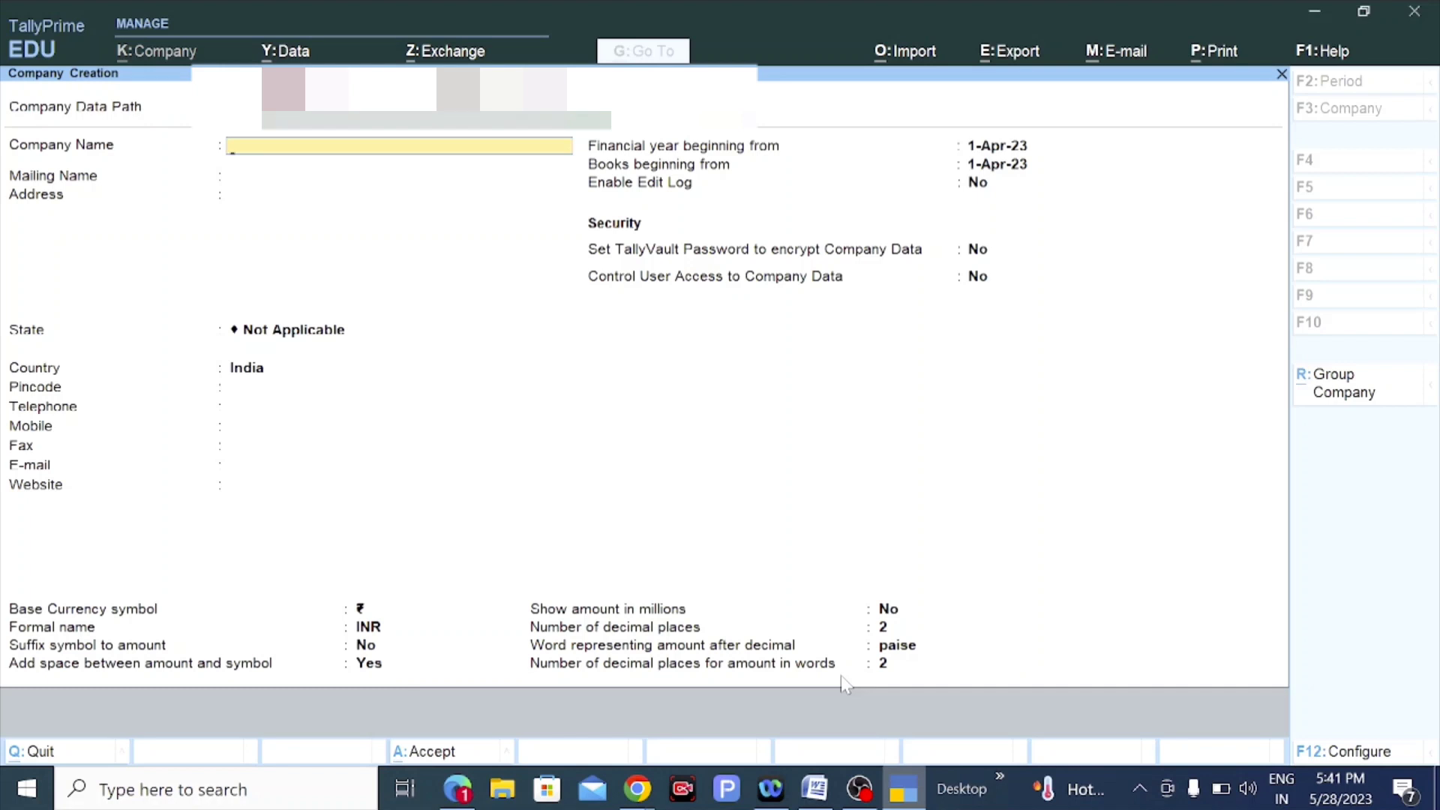
Name the new company 'DEMO TALLY PRIME 3.0', fixing the typo in the name.
type("DEMO TALLY PRICE")
key("BackSpace")
key("BackSpace")
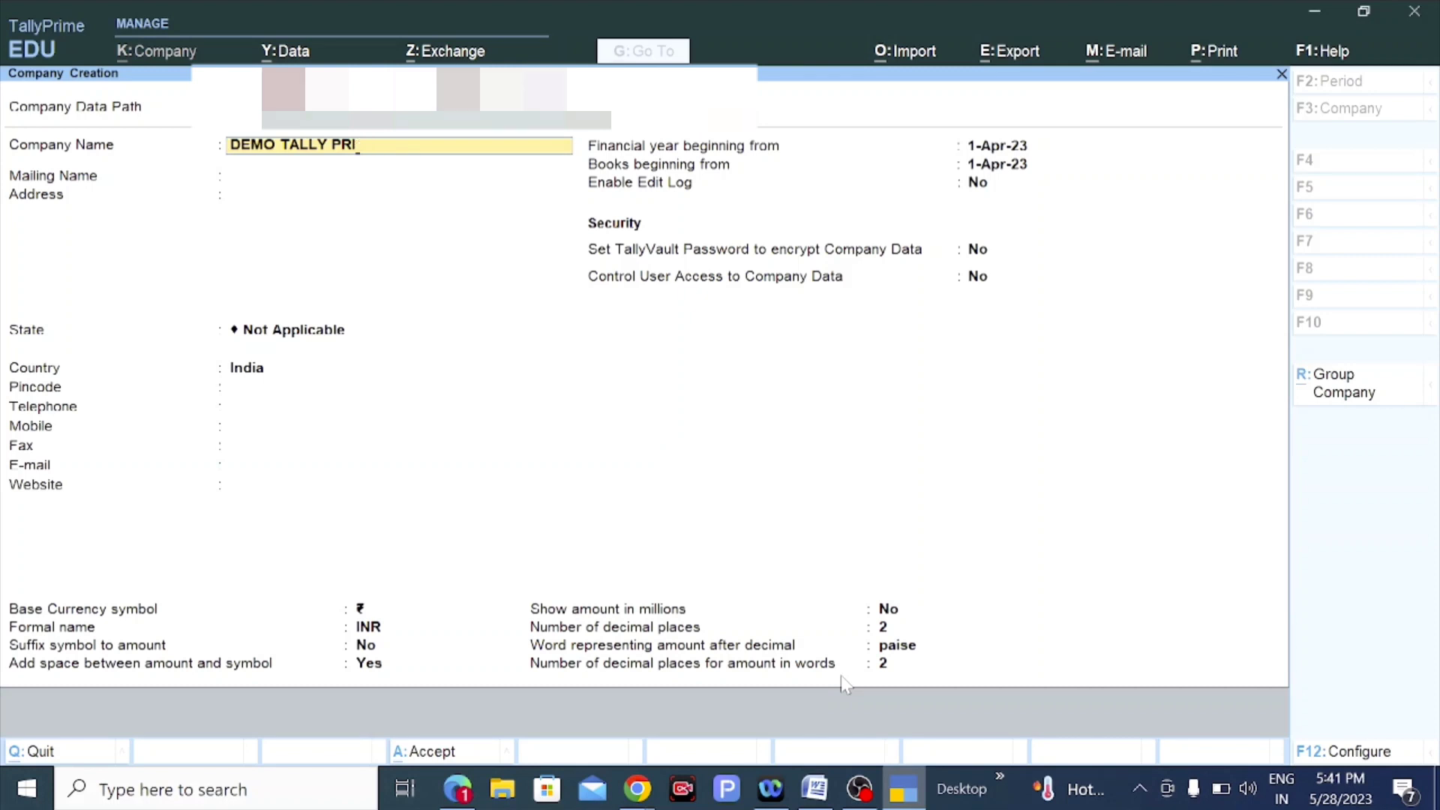
type("ME 3.0")
key("Return")
key("Return")
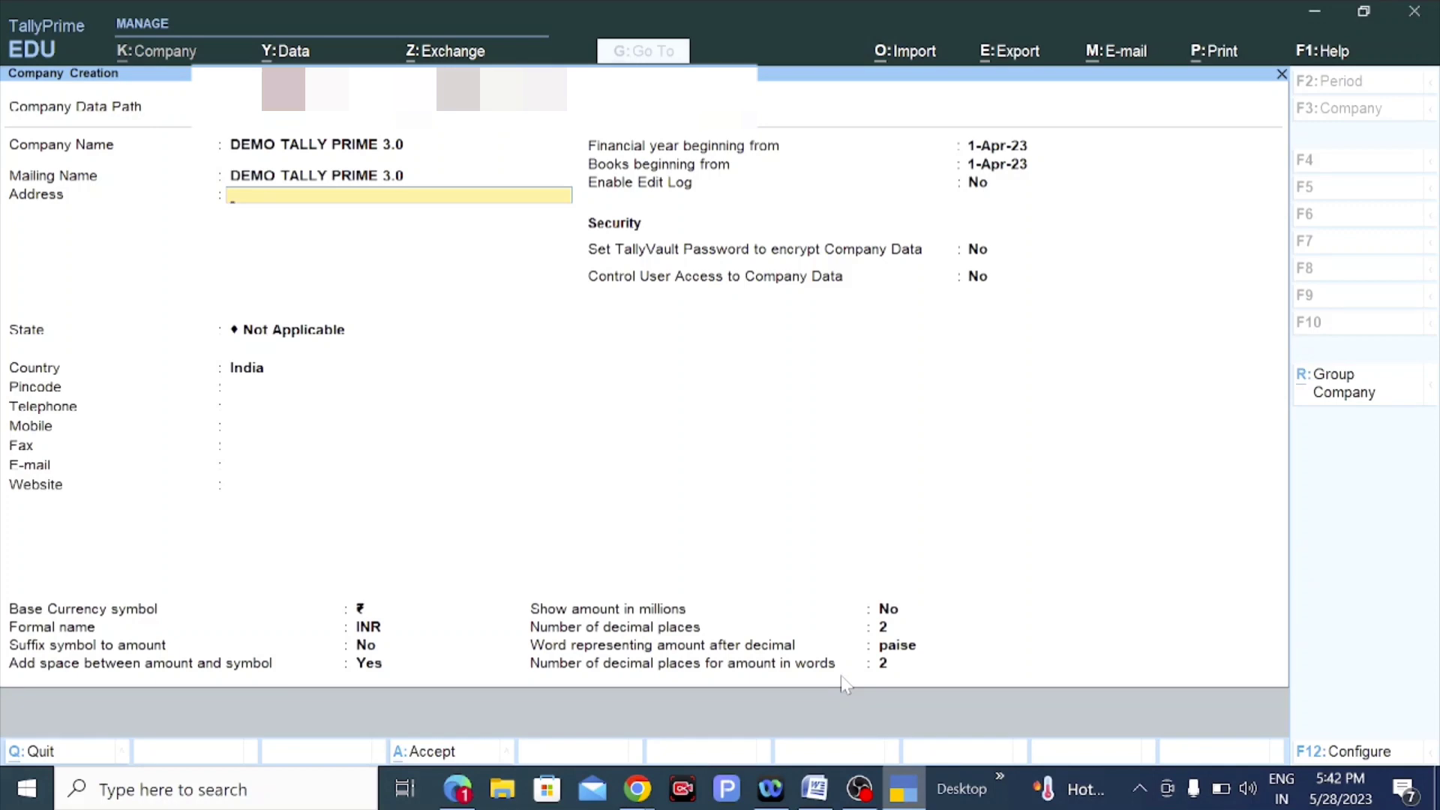
left_click(814, 788)
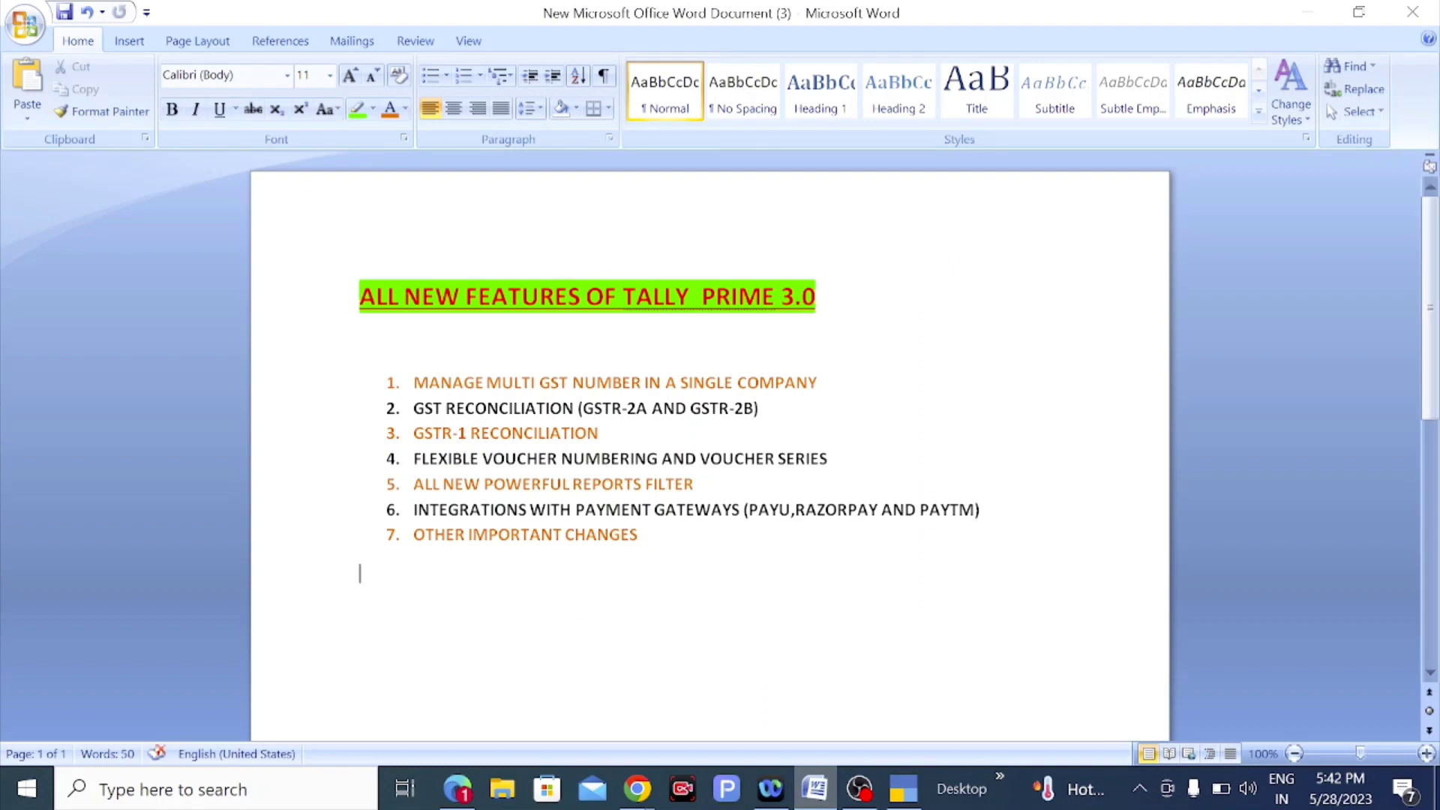
key("alt+Tab")
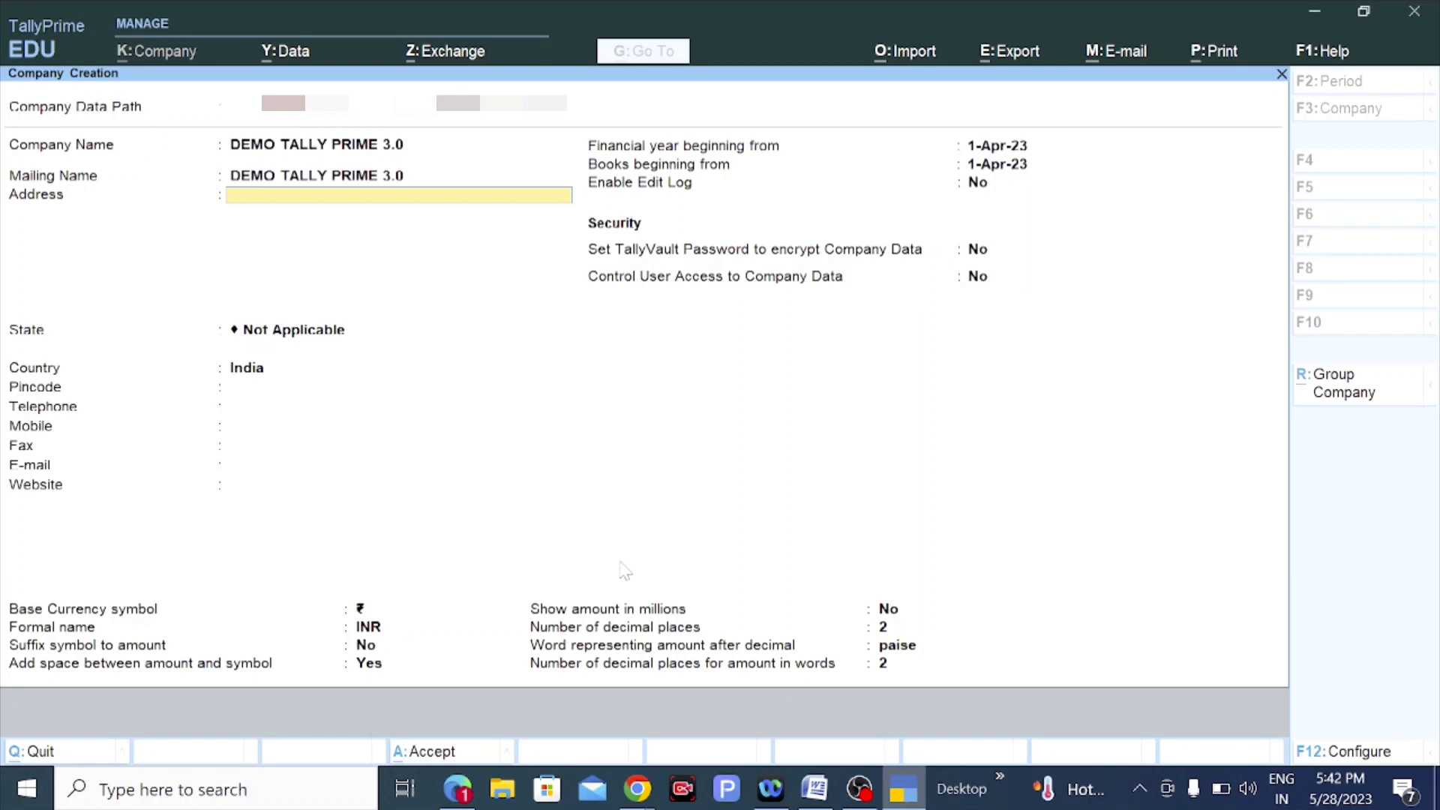
Enter BIHAR as the address and Bihar as the state, leaving pincode and contacts blank.
type("BIHAR")
key("Return")
key("Return")
type("BIHR")
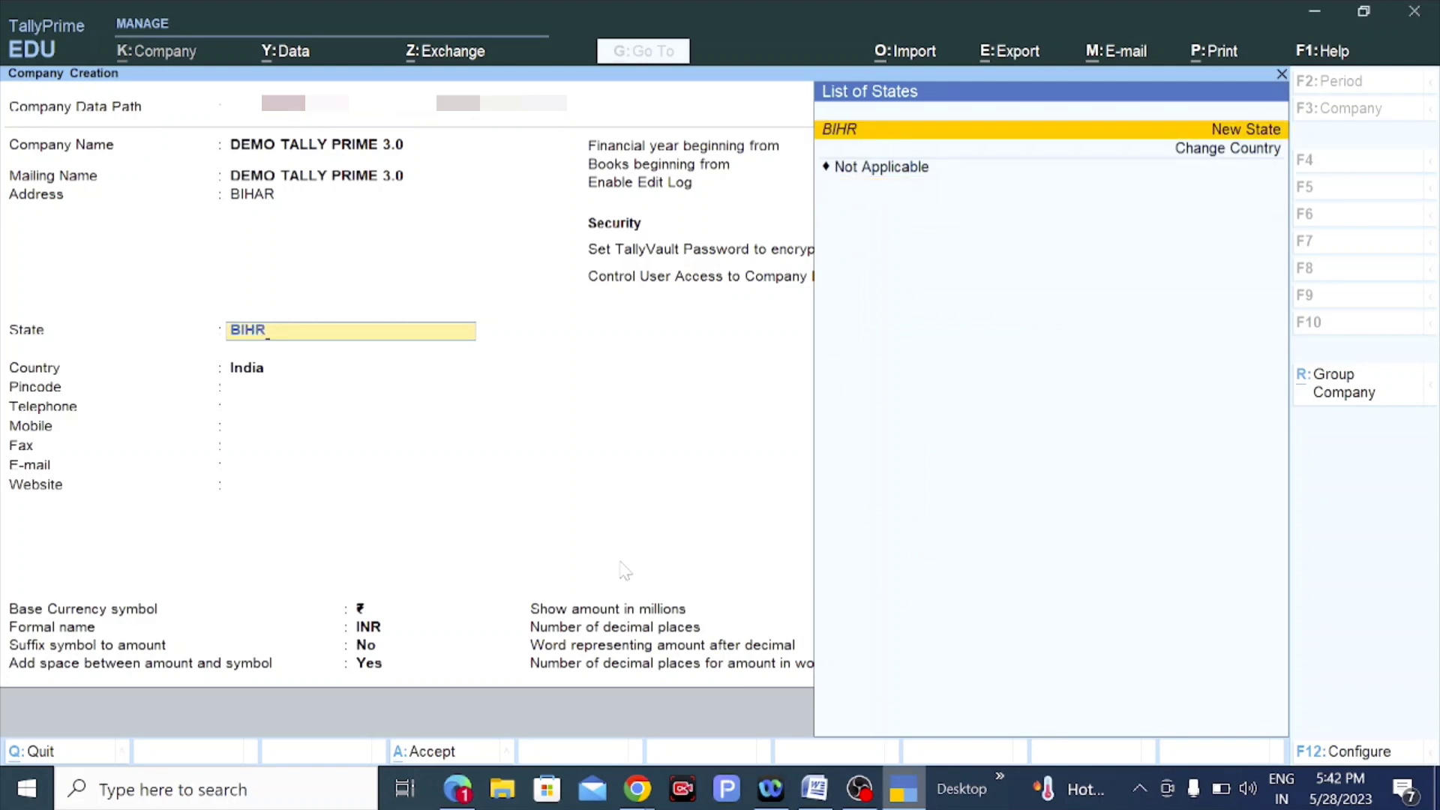
key("BackSpace")
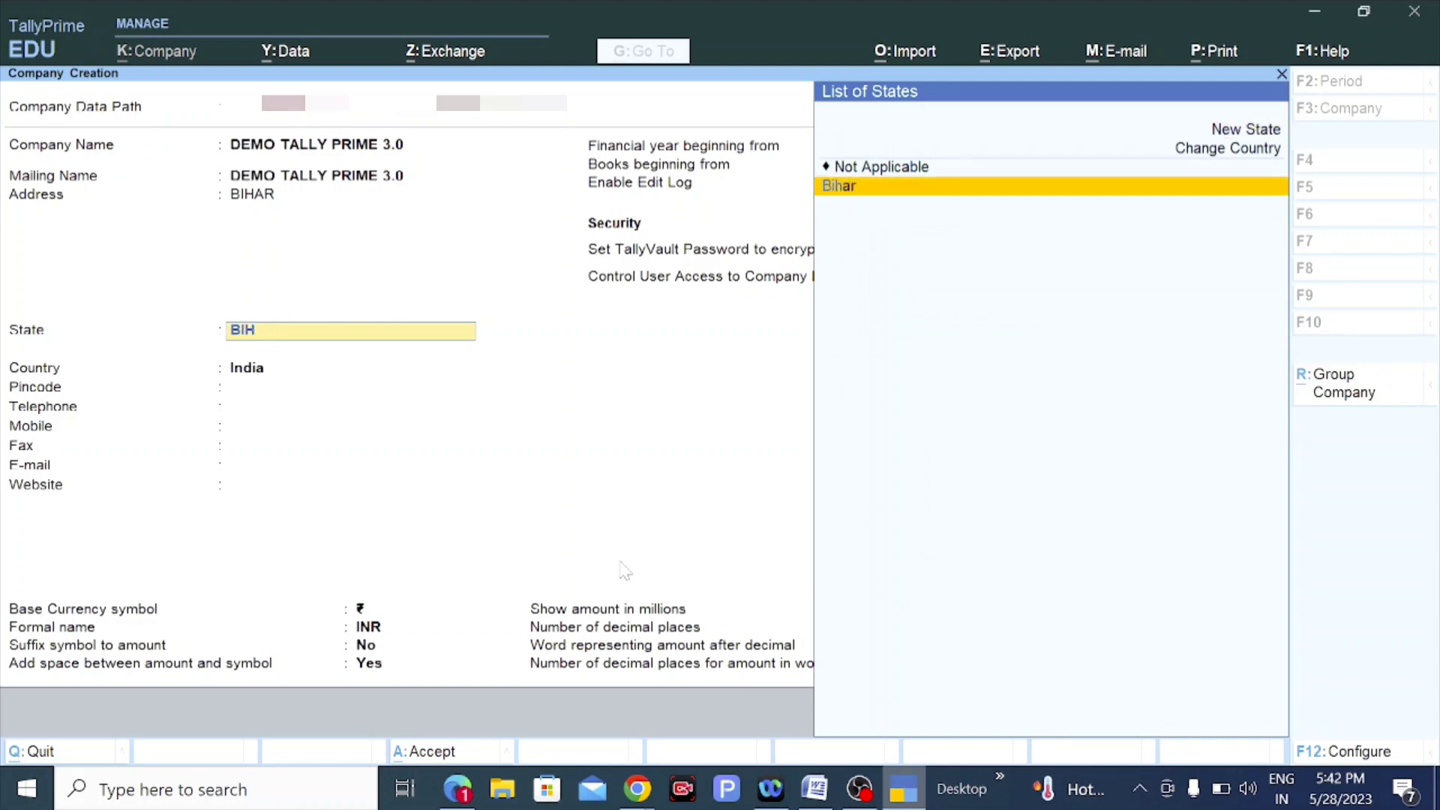
key("Return")
key("Return")
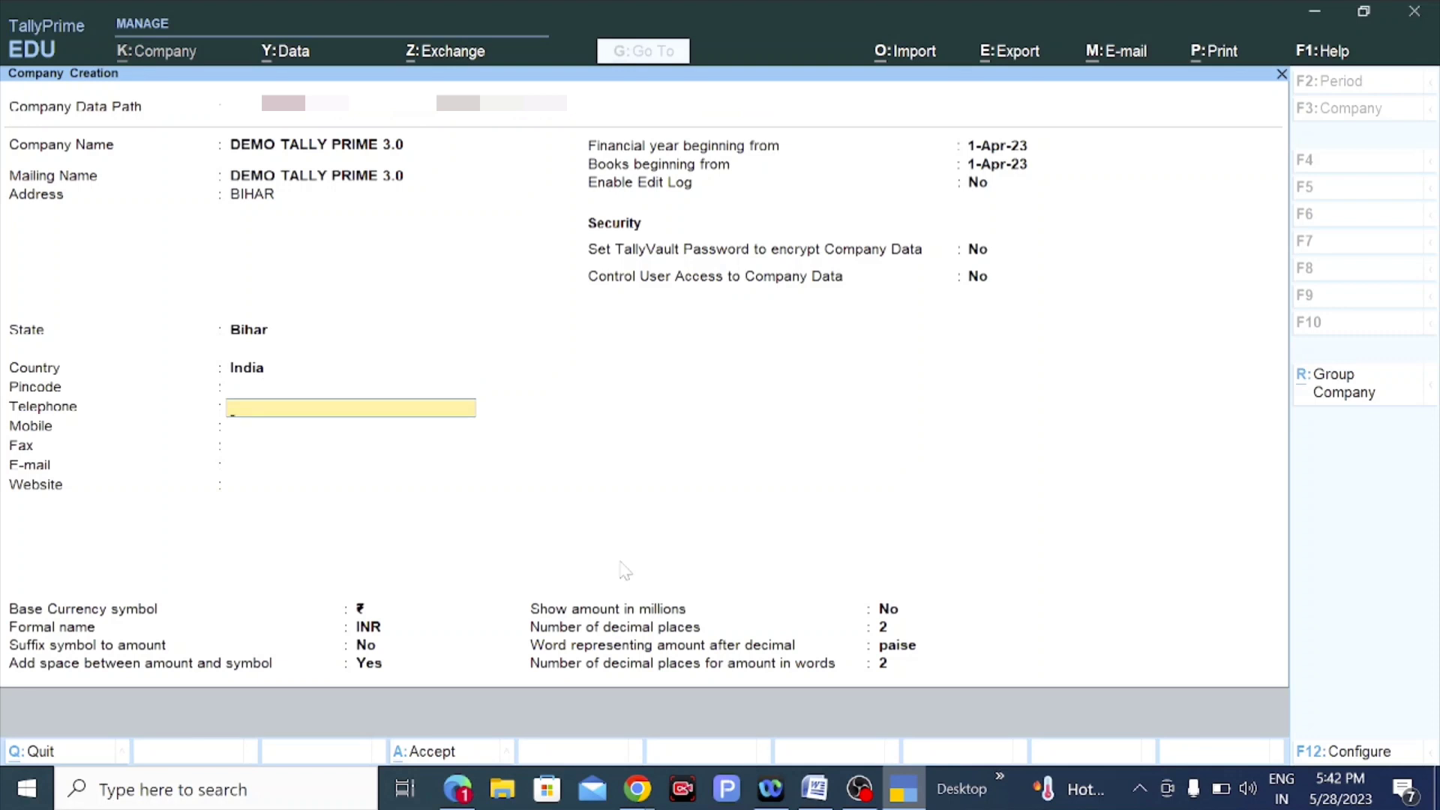
key("Return")
key("Return")
key("Return")
key("Return")
key("Return")
key("Return")
key("Return")
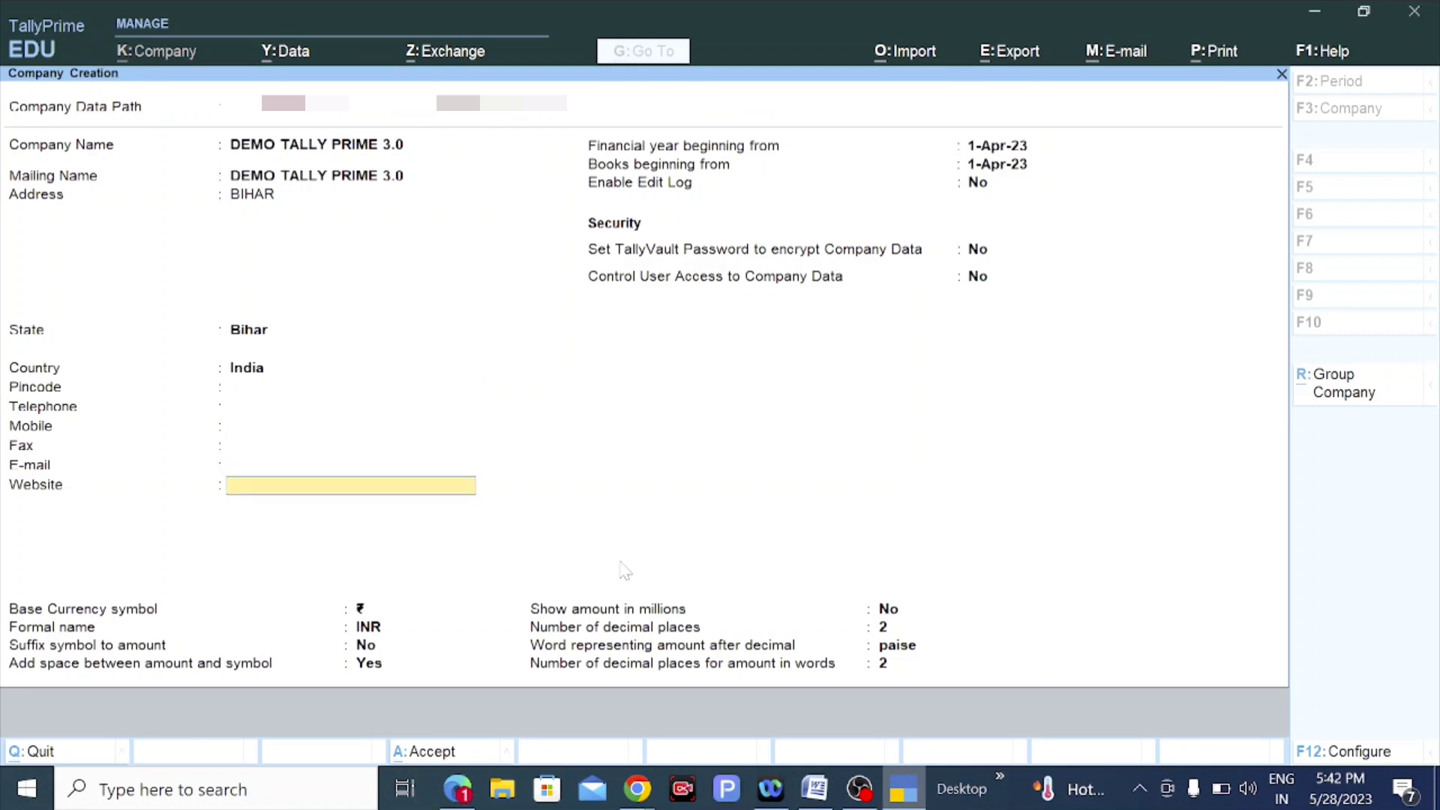
key("Return")
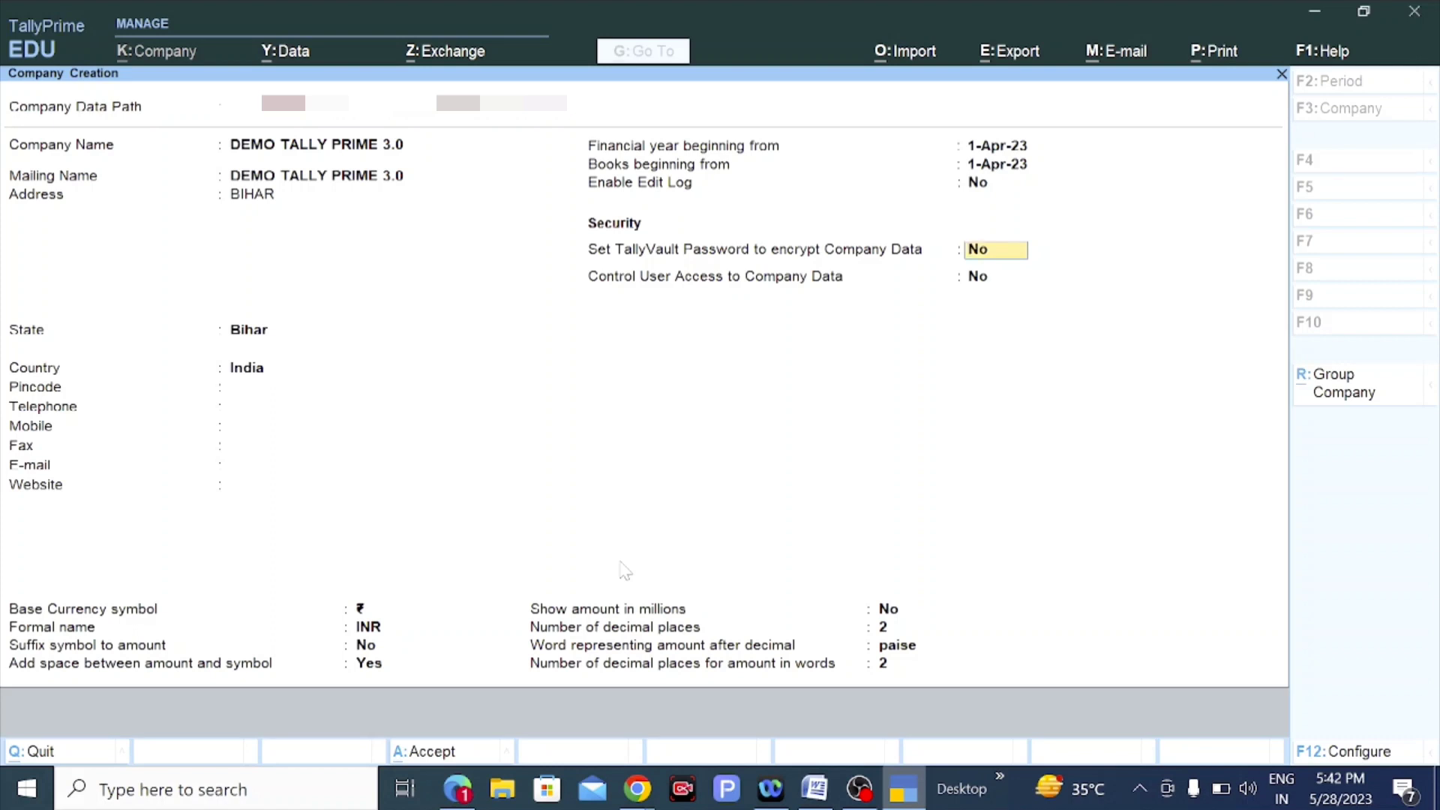
Keep Edit Log off and the company Regular, accepting all defaults up to the Accept prompt.
key("Up")
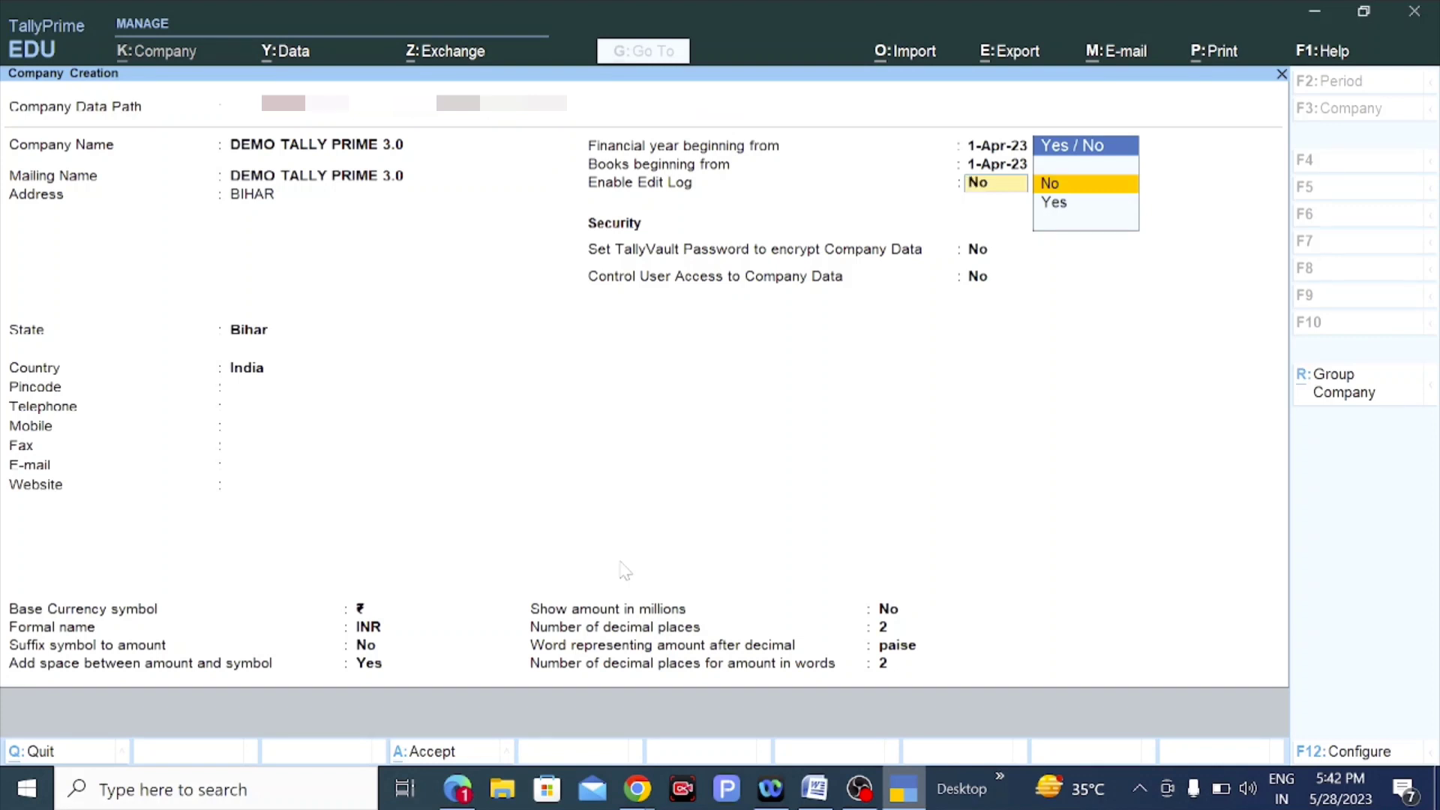
key("Return")
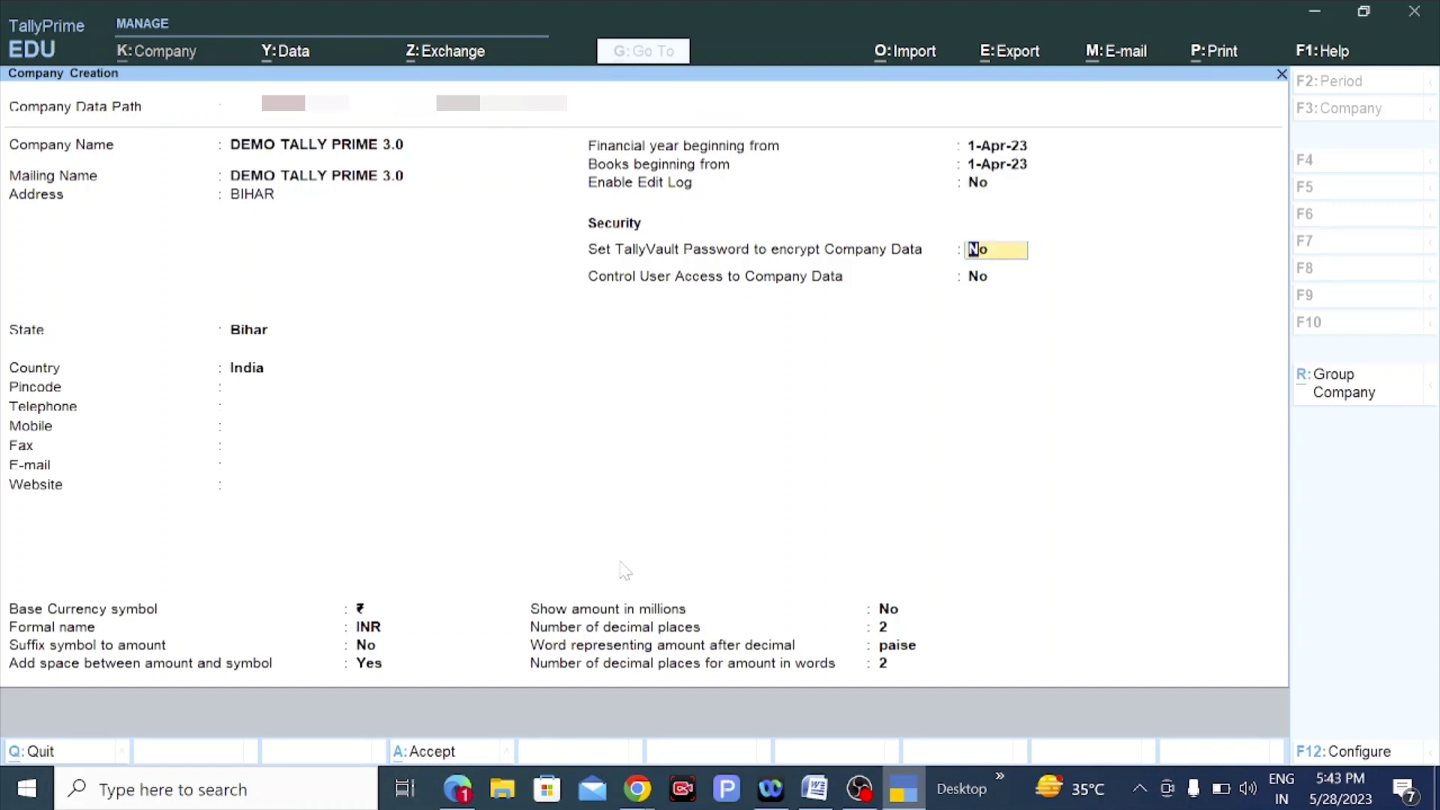
key("Return")
key("Return")
key("Return")
key("Return")
key("Return")
key("Return")
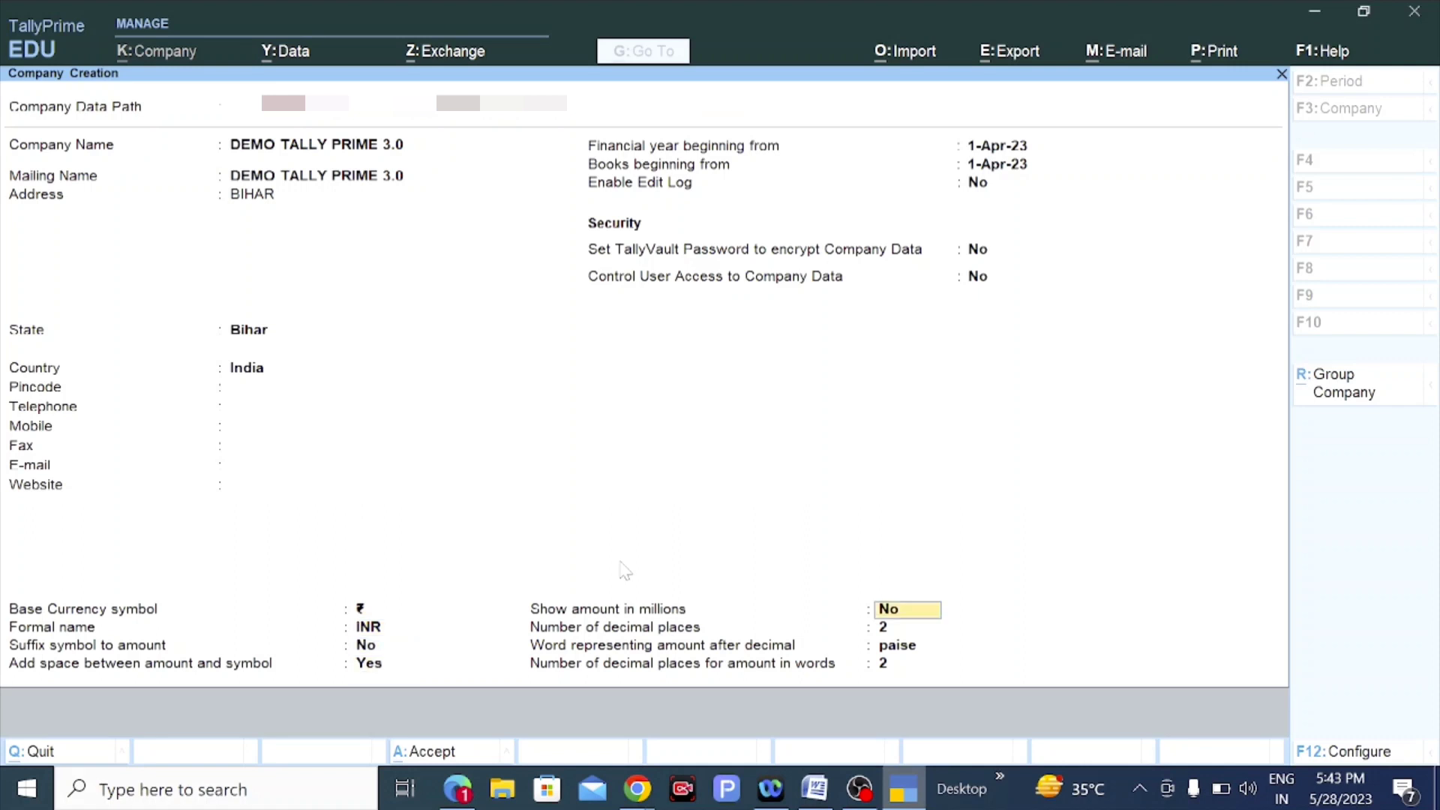
key("Return")
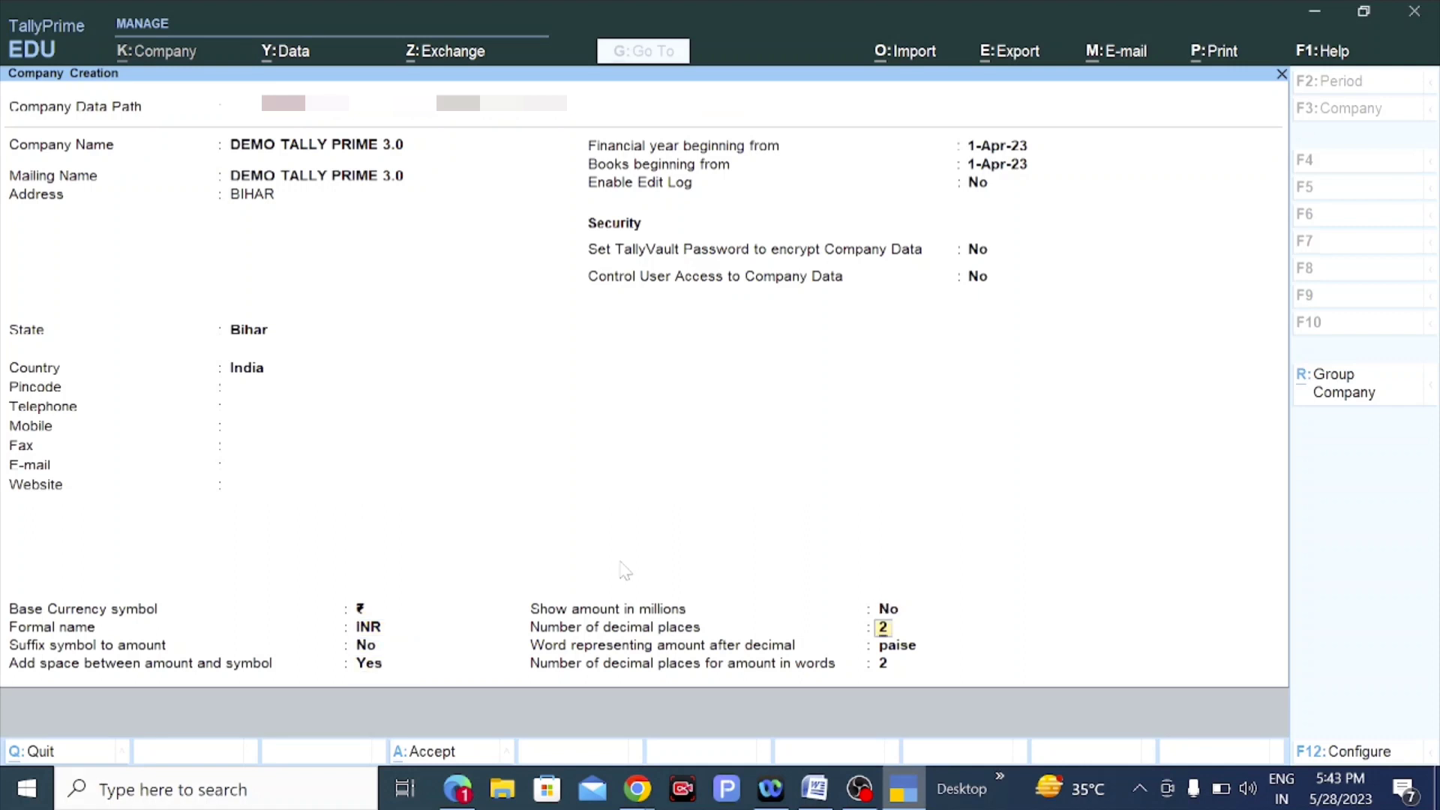
left_click(1340, 384)
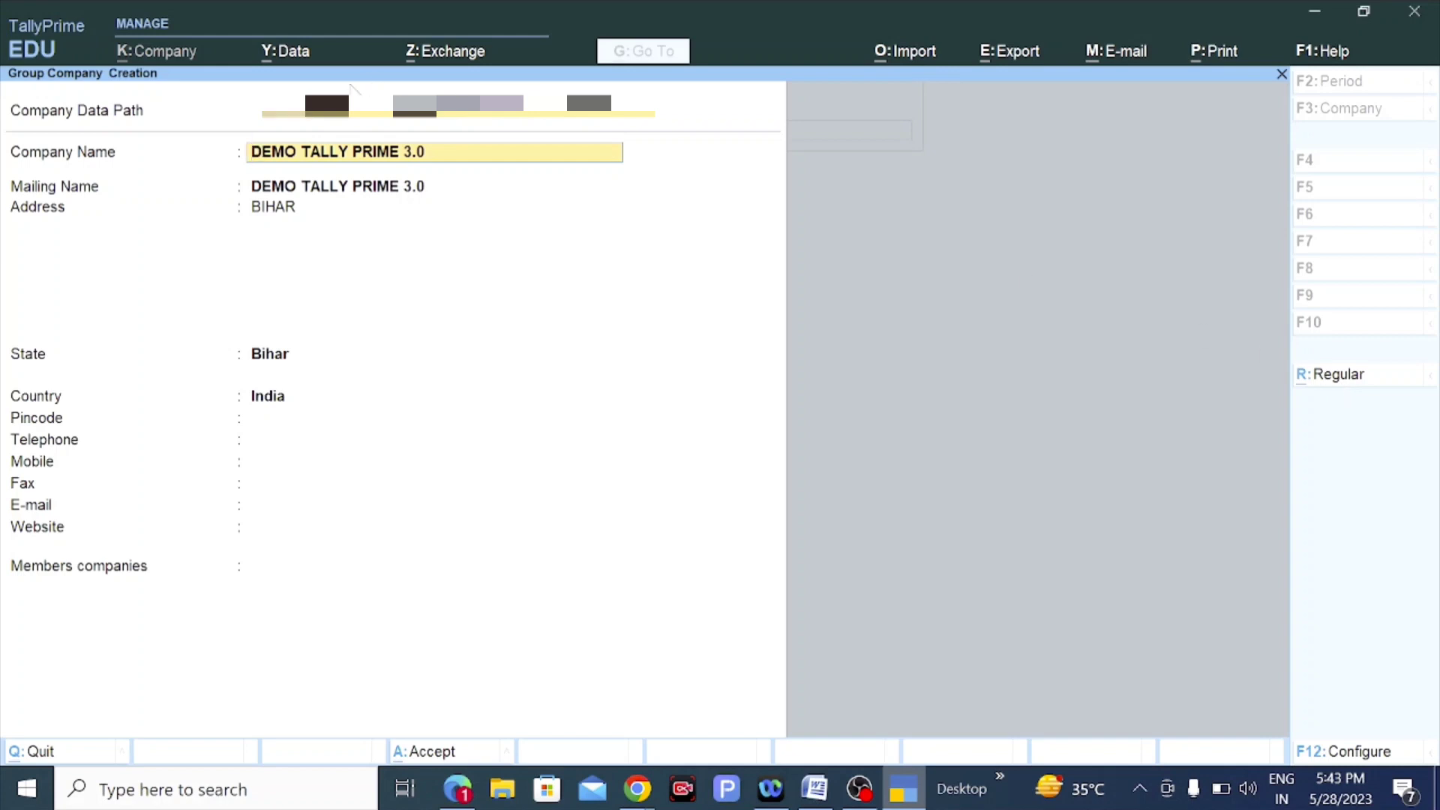
left_click(1316, 384)
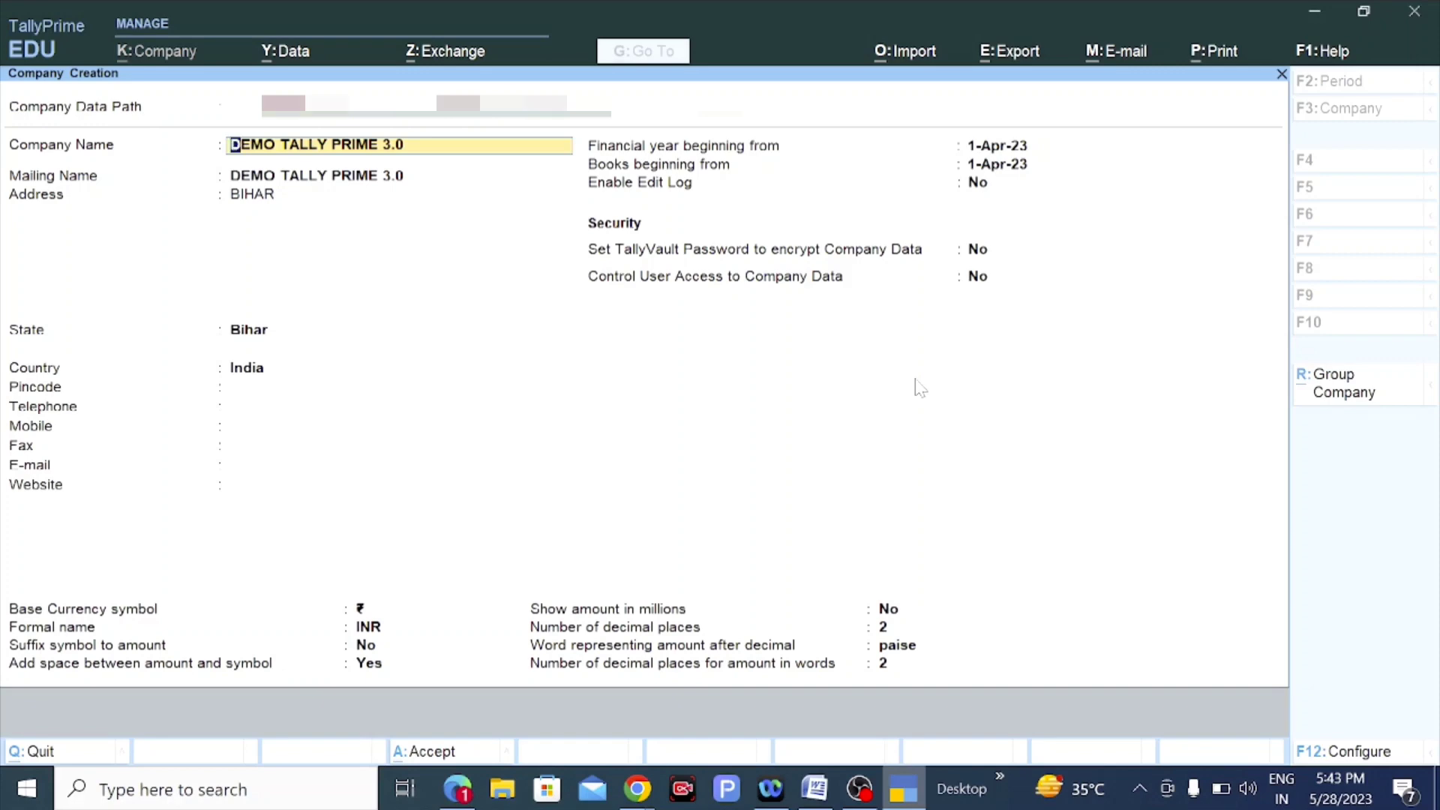
key("Return")
key("Return")
key("Return")
key("Return")
key("Return")
key("Return")
key("Return")
key("Return")
key("Return")
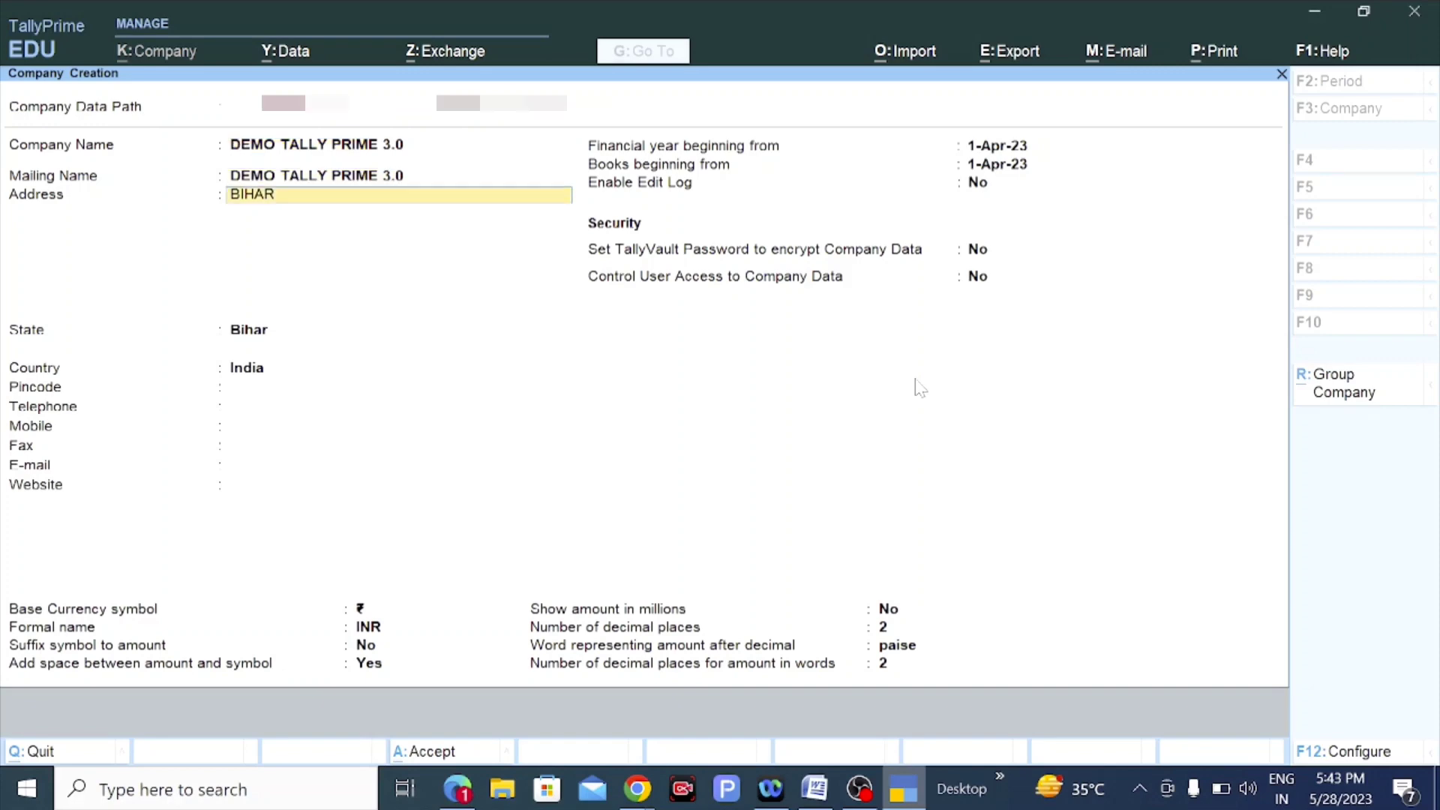
key("Return")
key("Return")
key("Return")
key("Return")
key("Return")
key("Return")
key("Return")
key("Return")
key("Return")
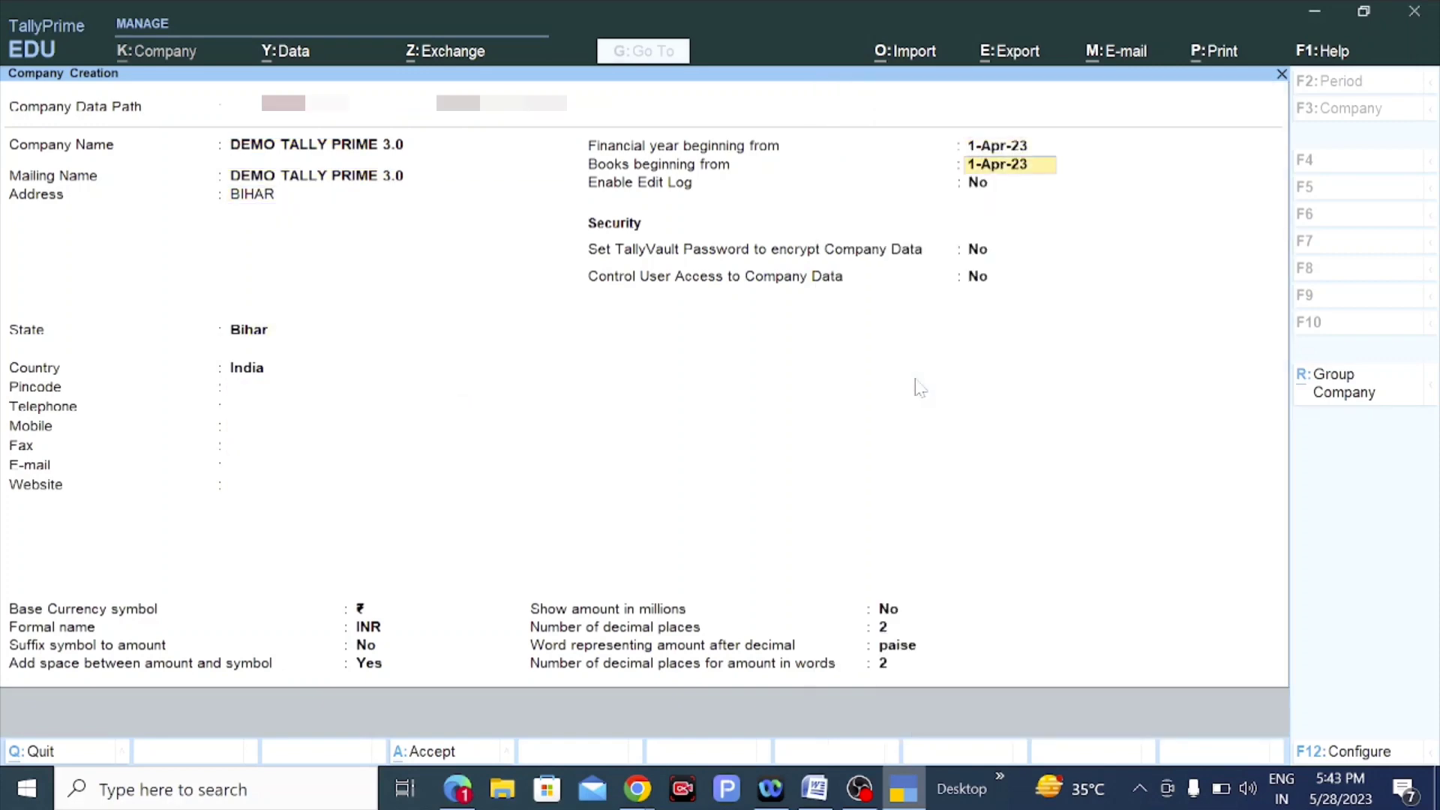
key("Return")
key("Return")
key("Return")
key("Return")
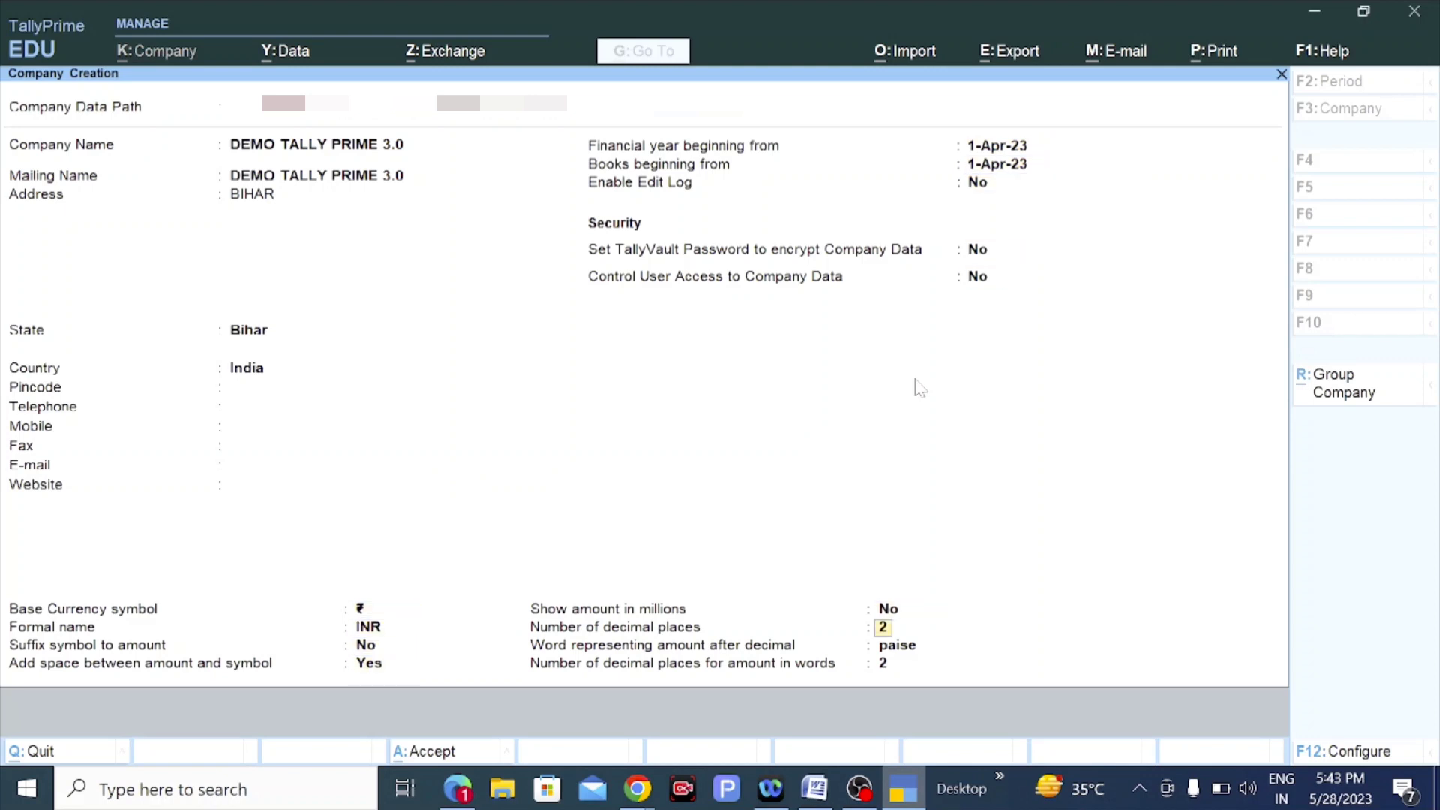
key("Return")
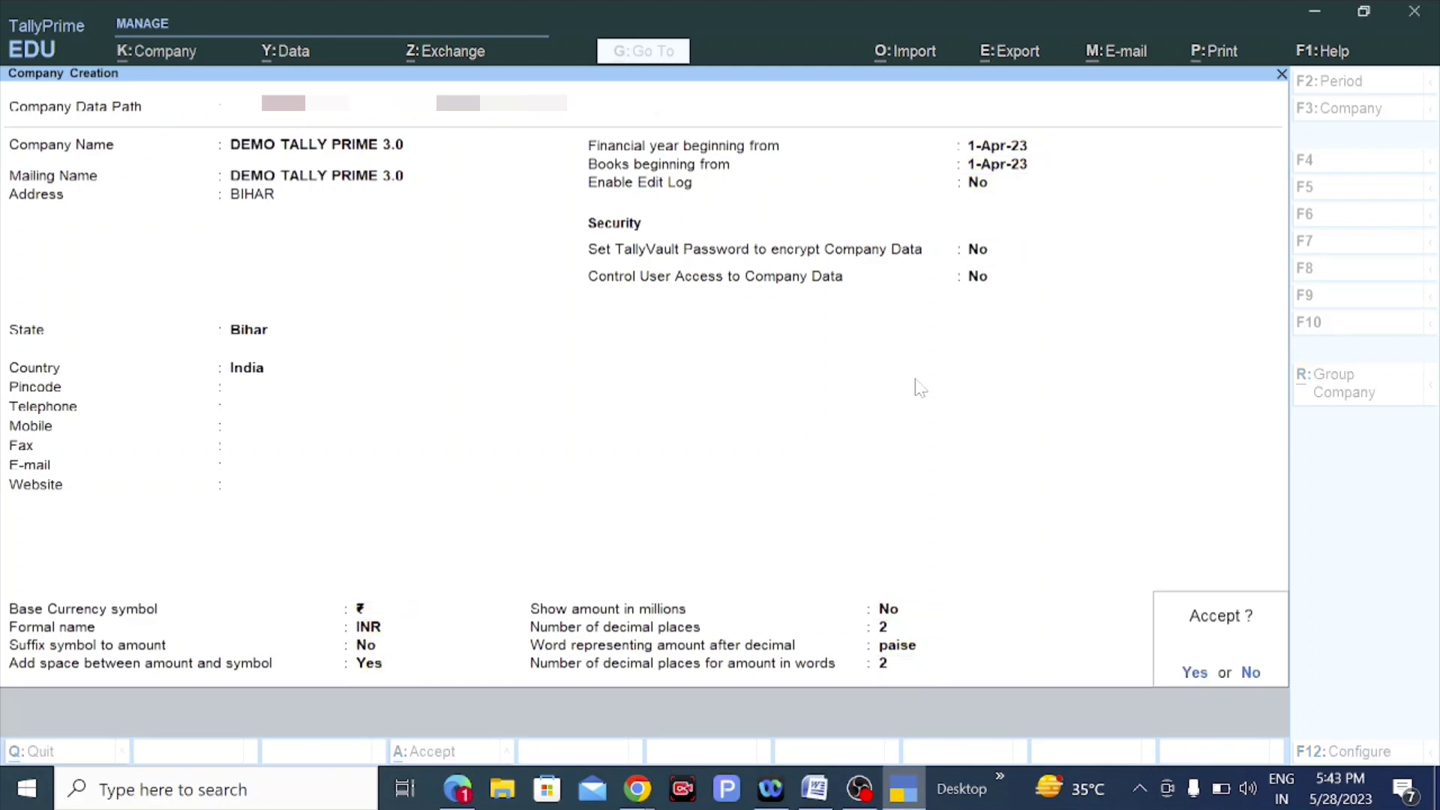
Create DEMO TALLY PRIME 3.0, show all company features, then bring up the Word new-features list.
key("Return")
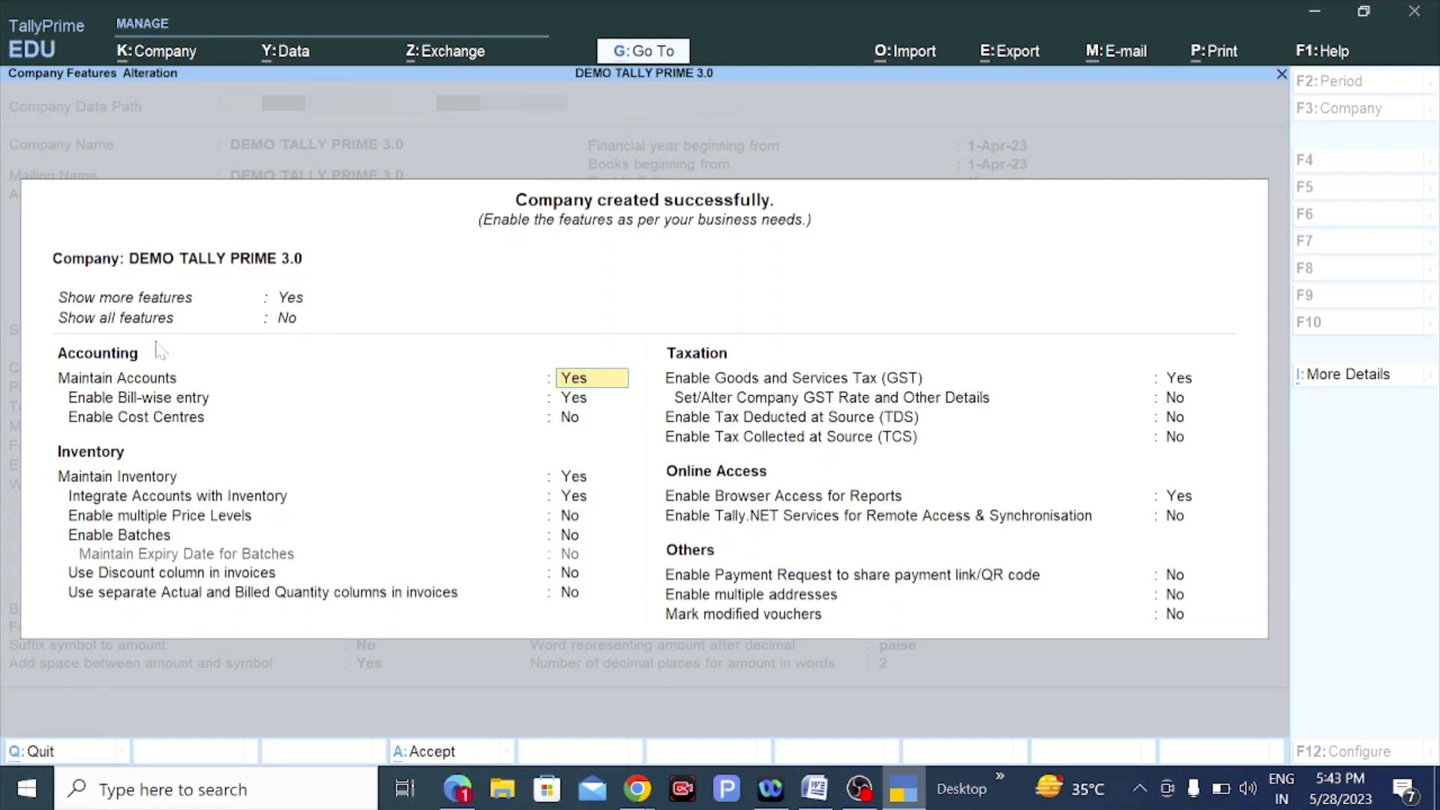
left_click(318, 319)
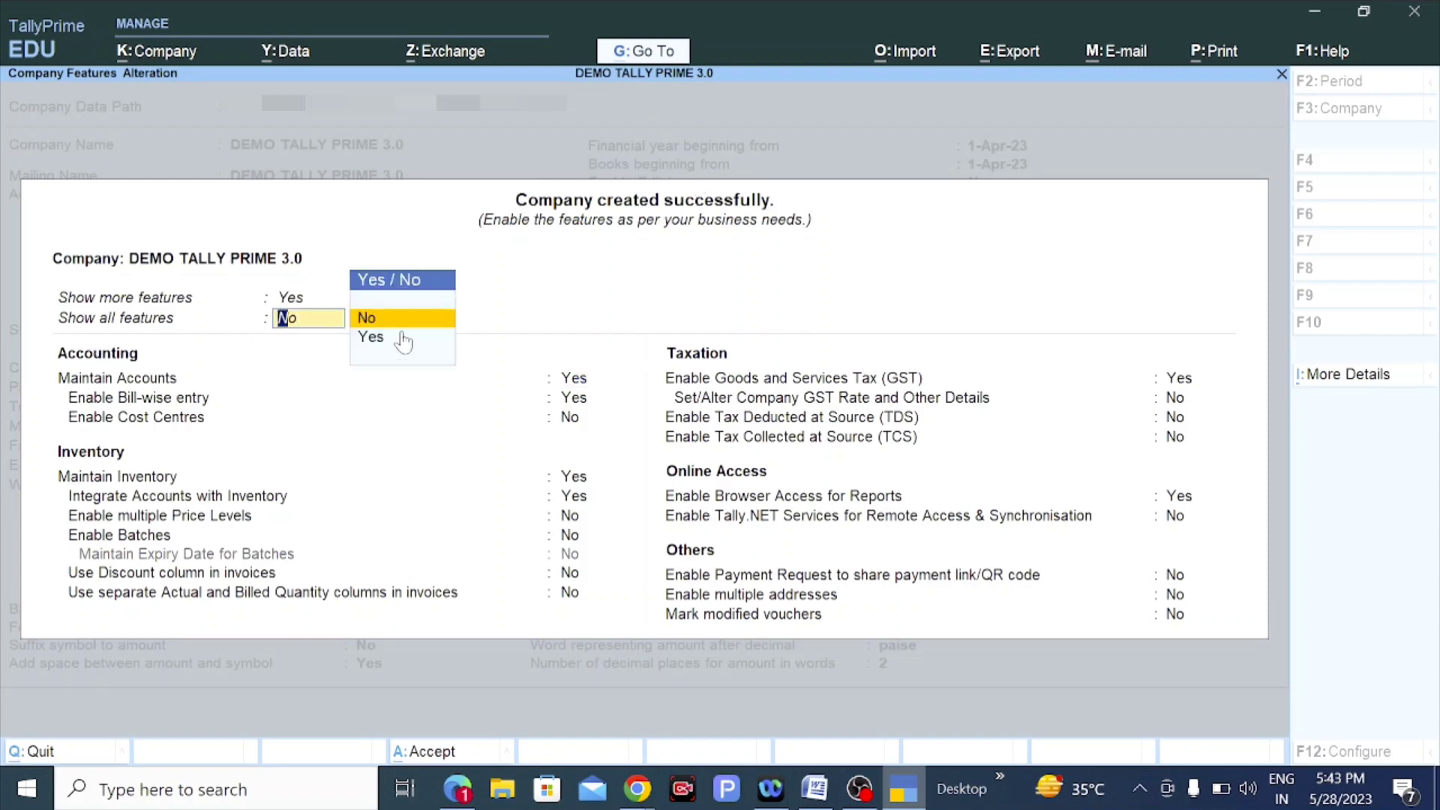
left_click(403, 339)
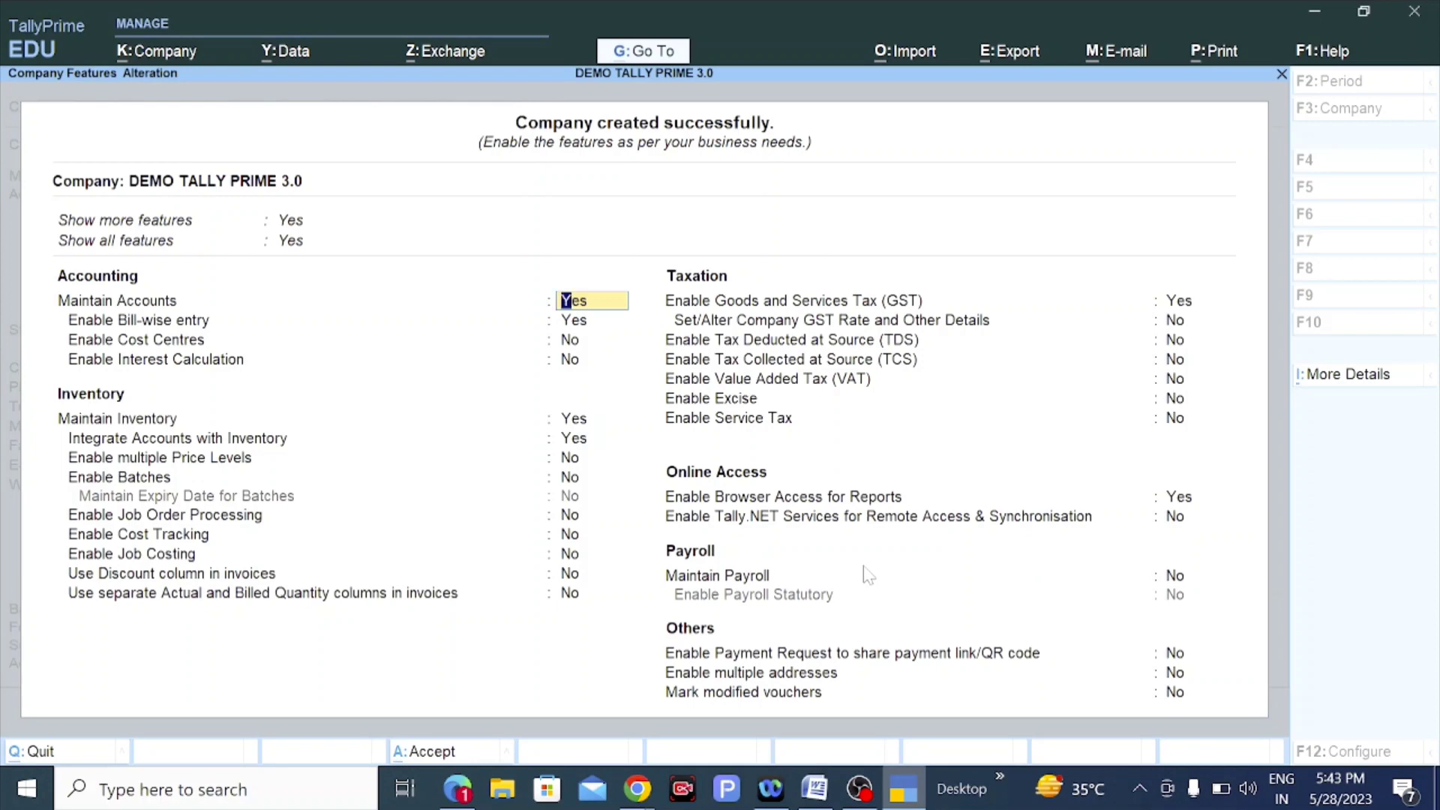
left_click(814, 788)
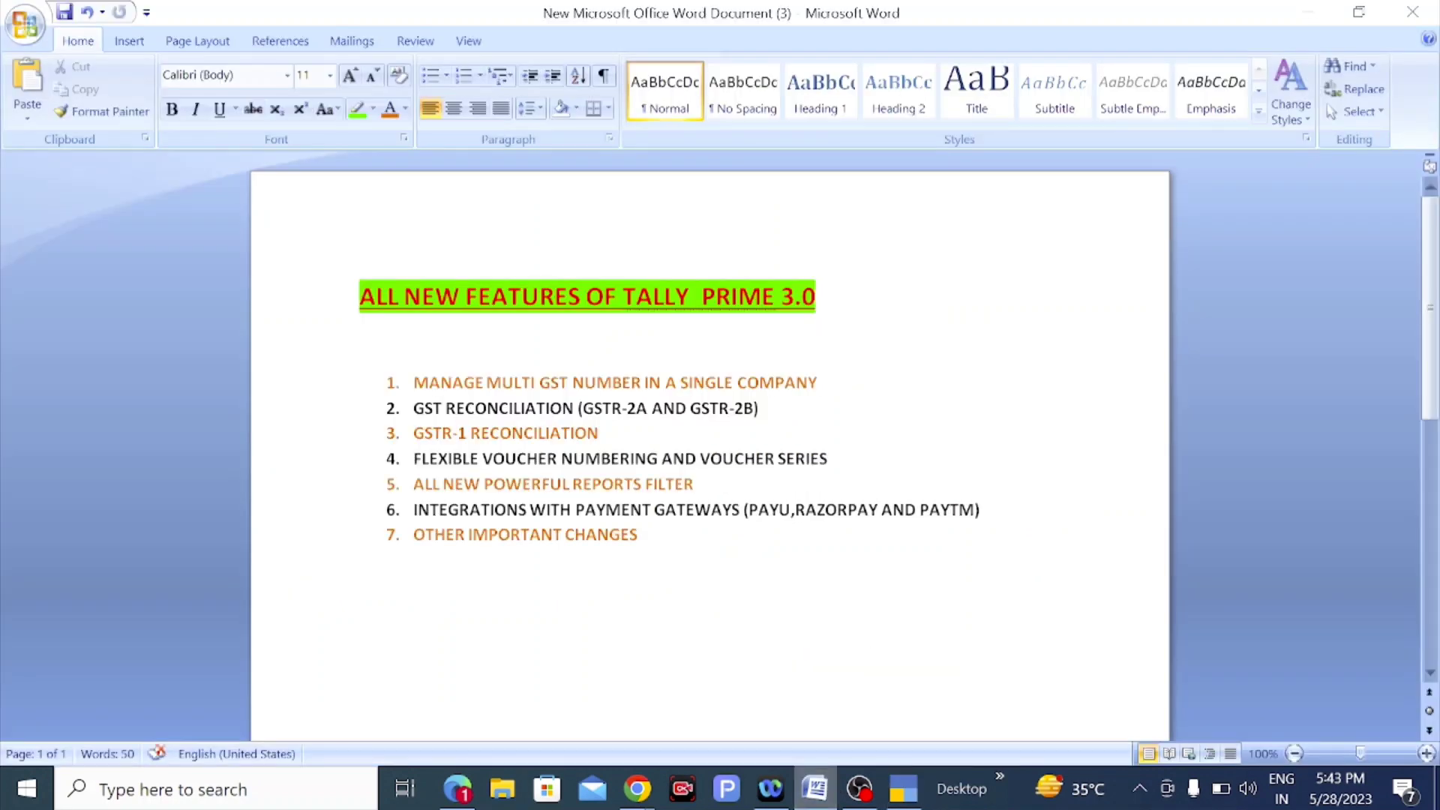
Highlight feature 1, multiple GST numbers in one company, in Word, then return to TallyPrime.
left_click_drag(414, 383, 825, 383)
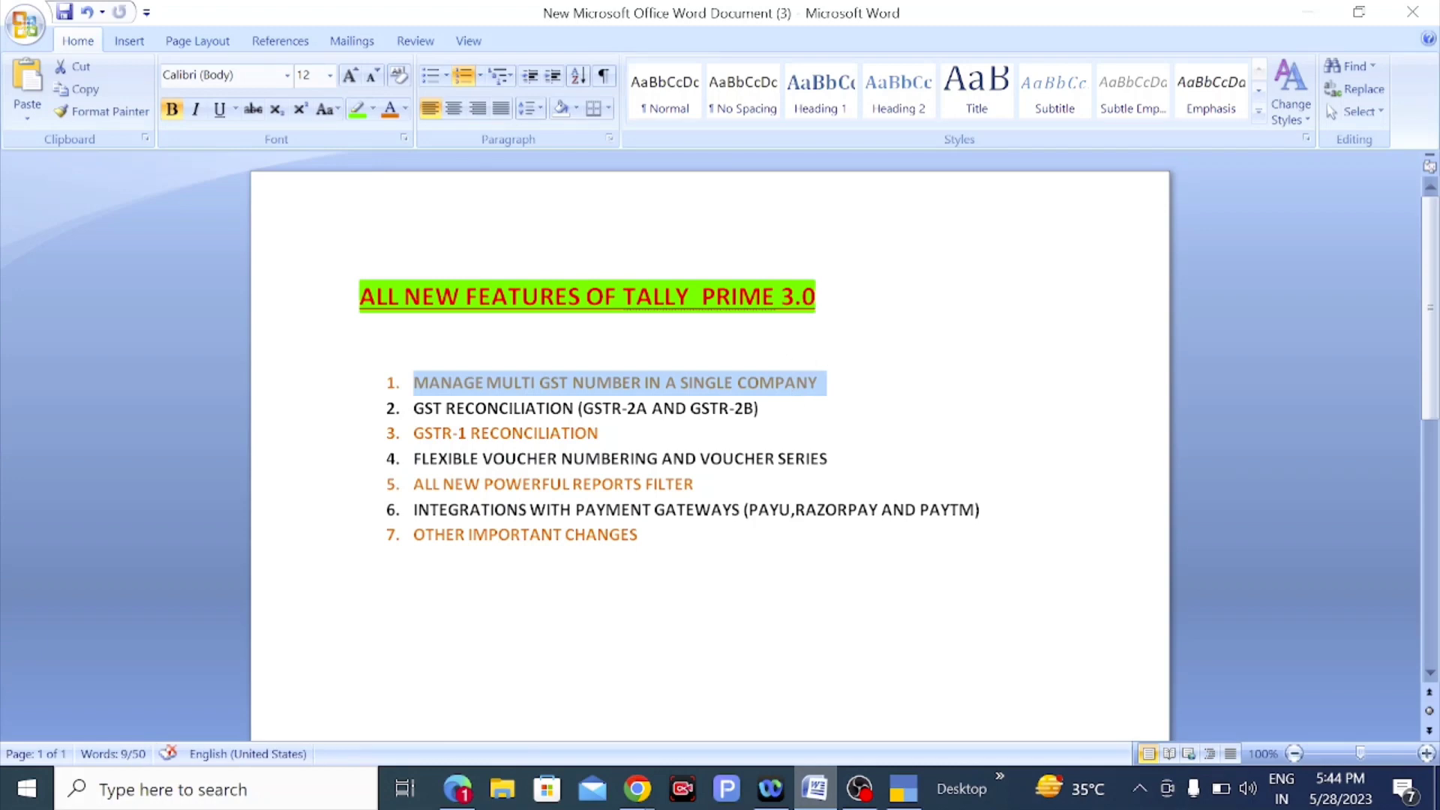
left_click(903, 788)
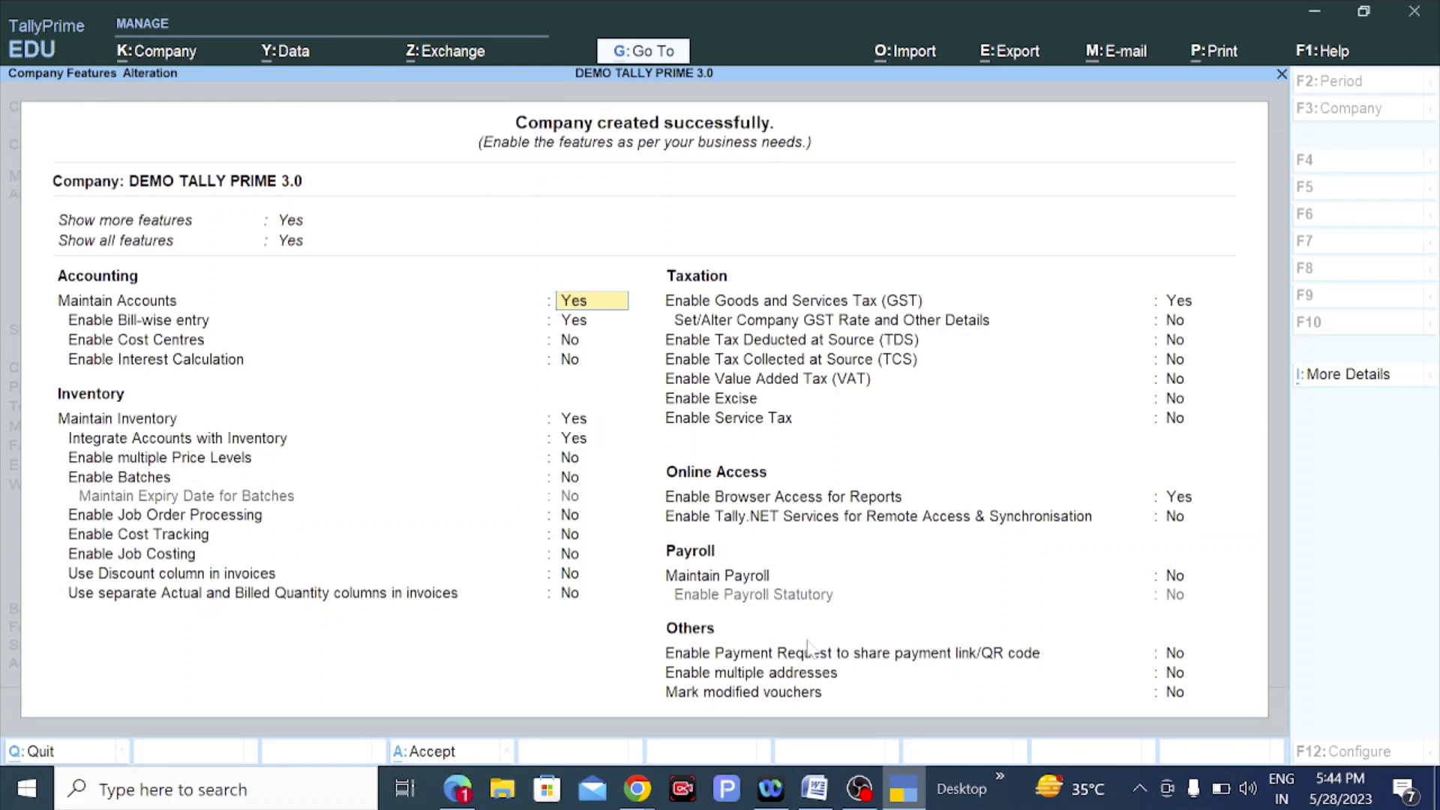
left_click(816, 800)
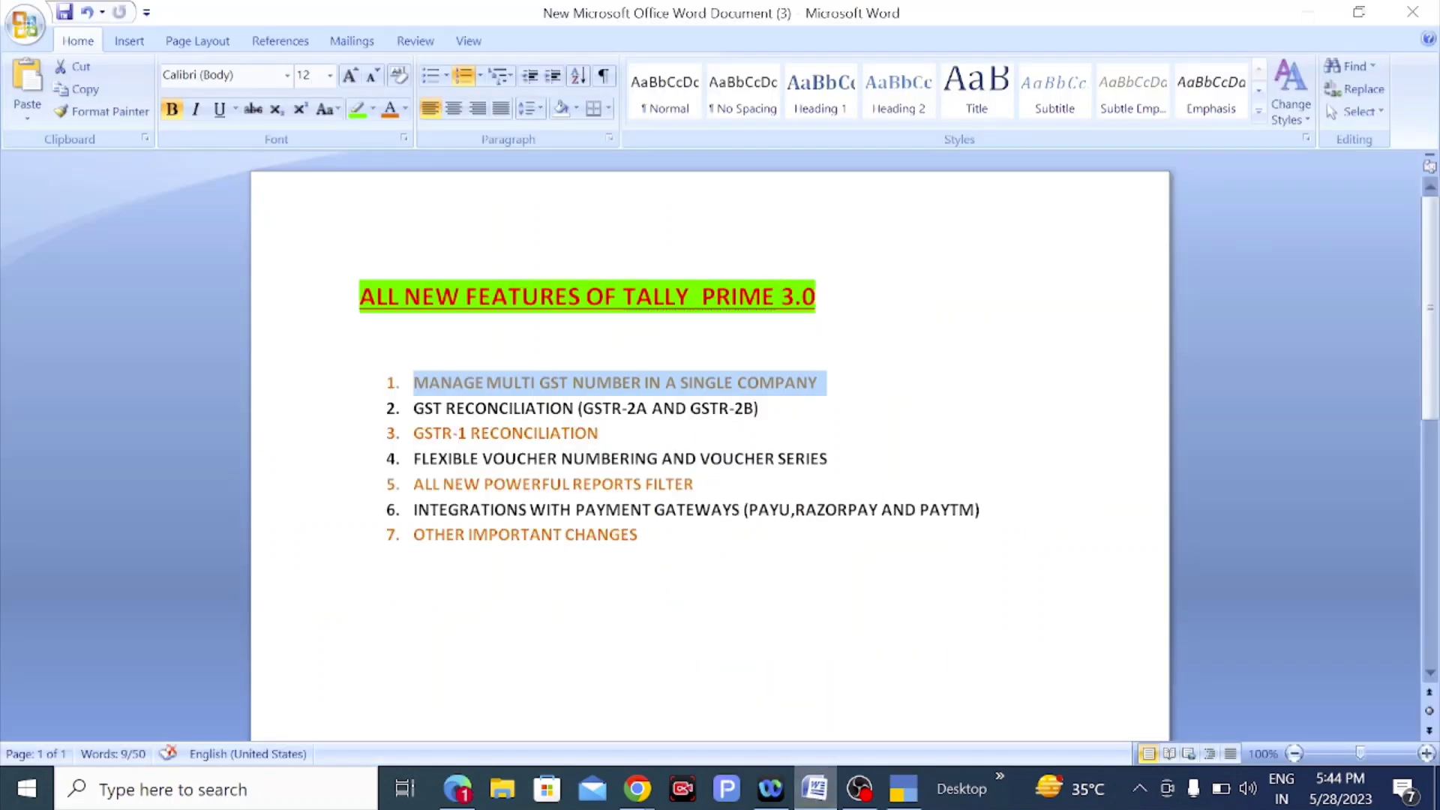
left_click(904, 789)
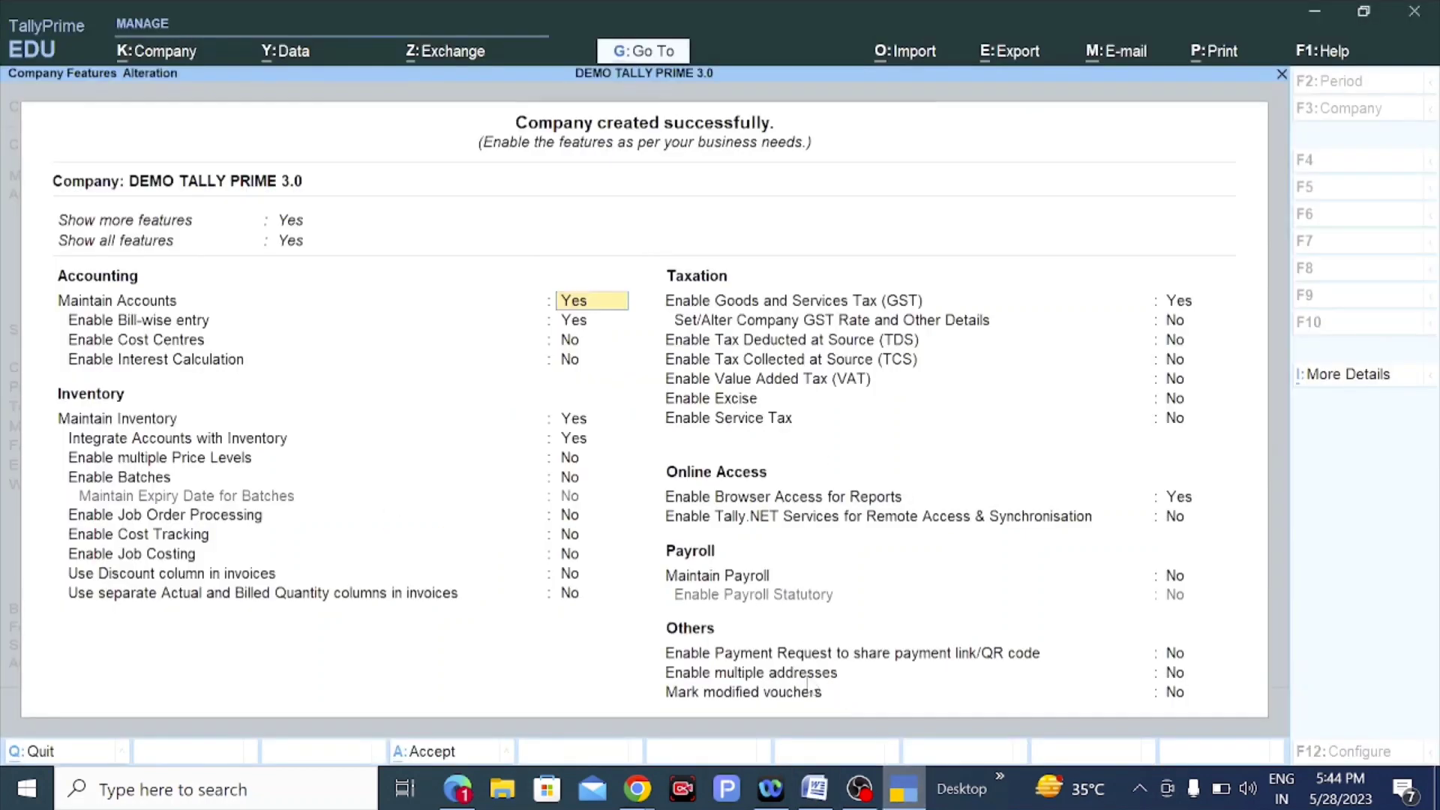
Set Enable Payment Request to Yes without a merchant profile, and enable multiple addresses.
left_click(1133, 658)
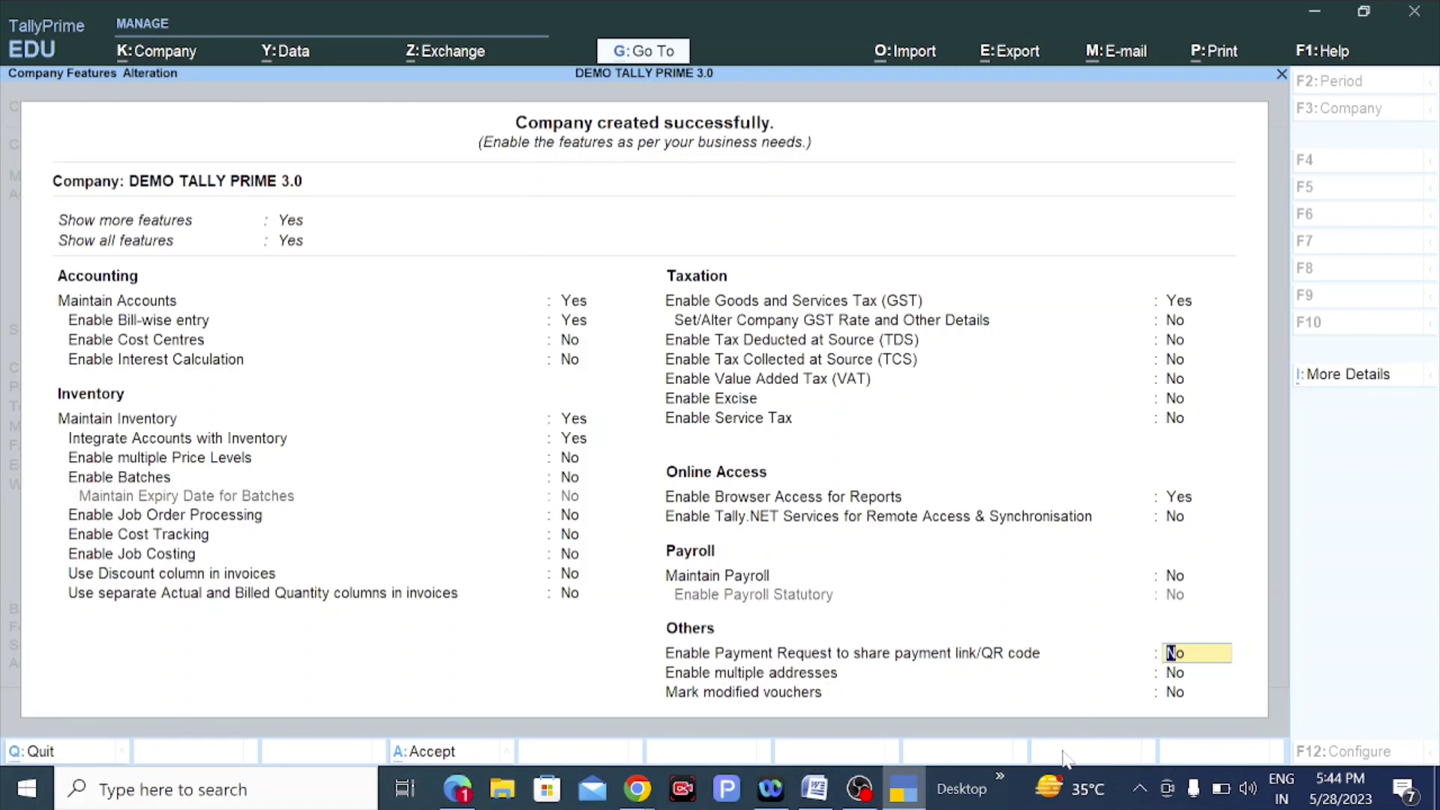
left_click(1233, 677)
key("Up")
type("Y")
key("Return")
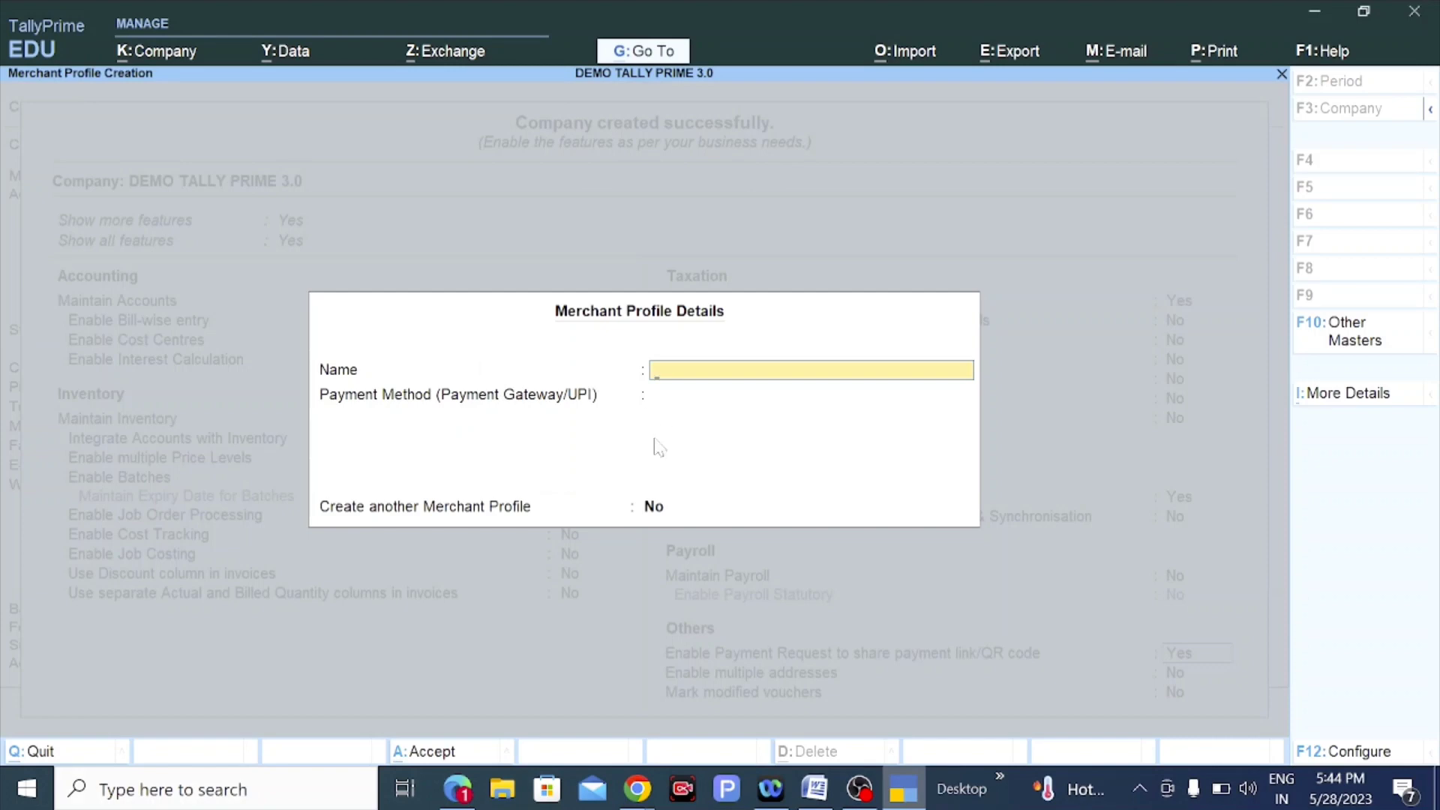
key("Escape")
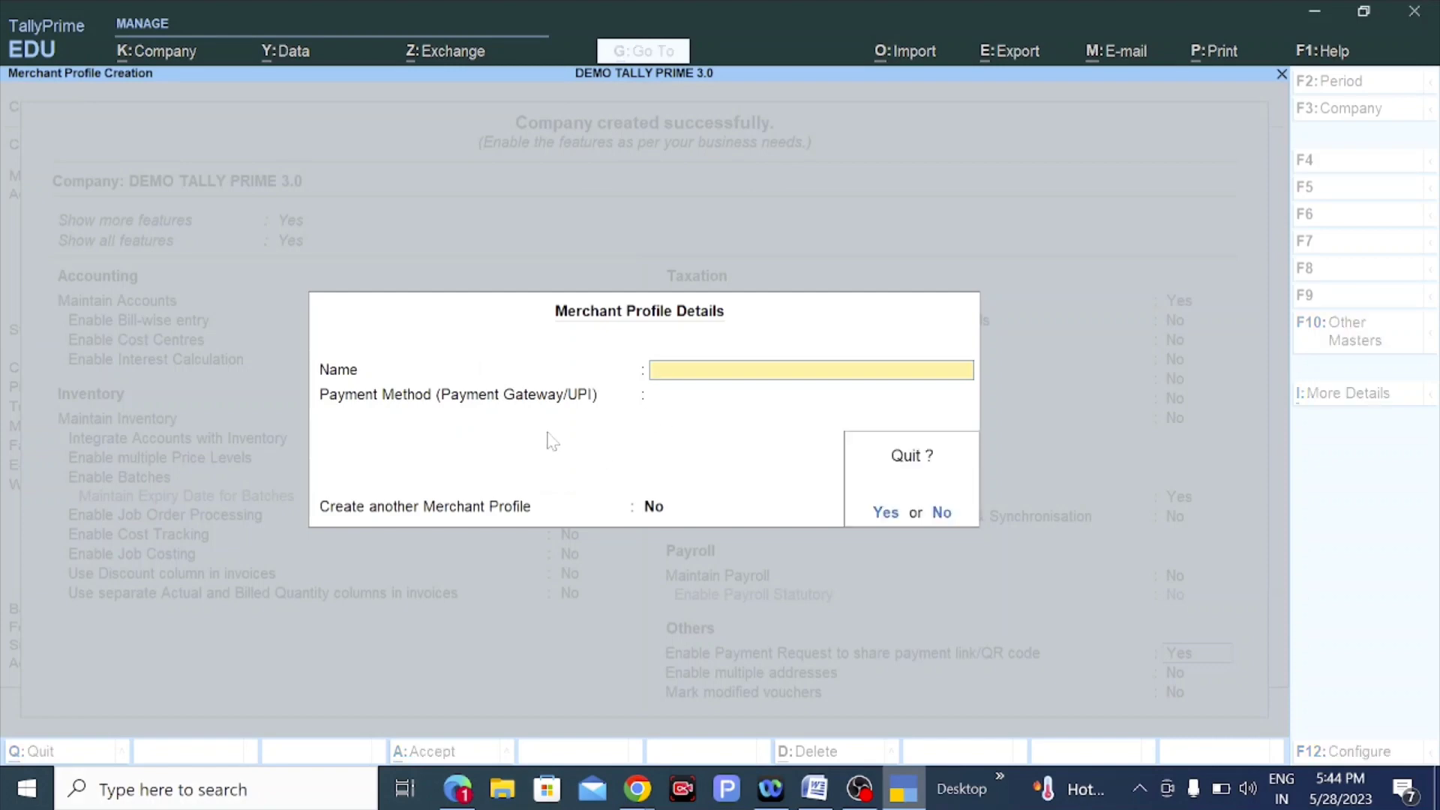
key("Return")
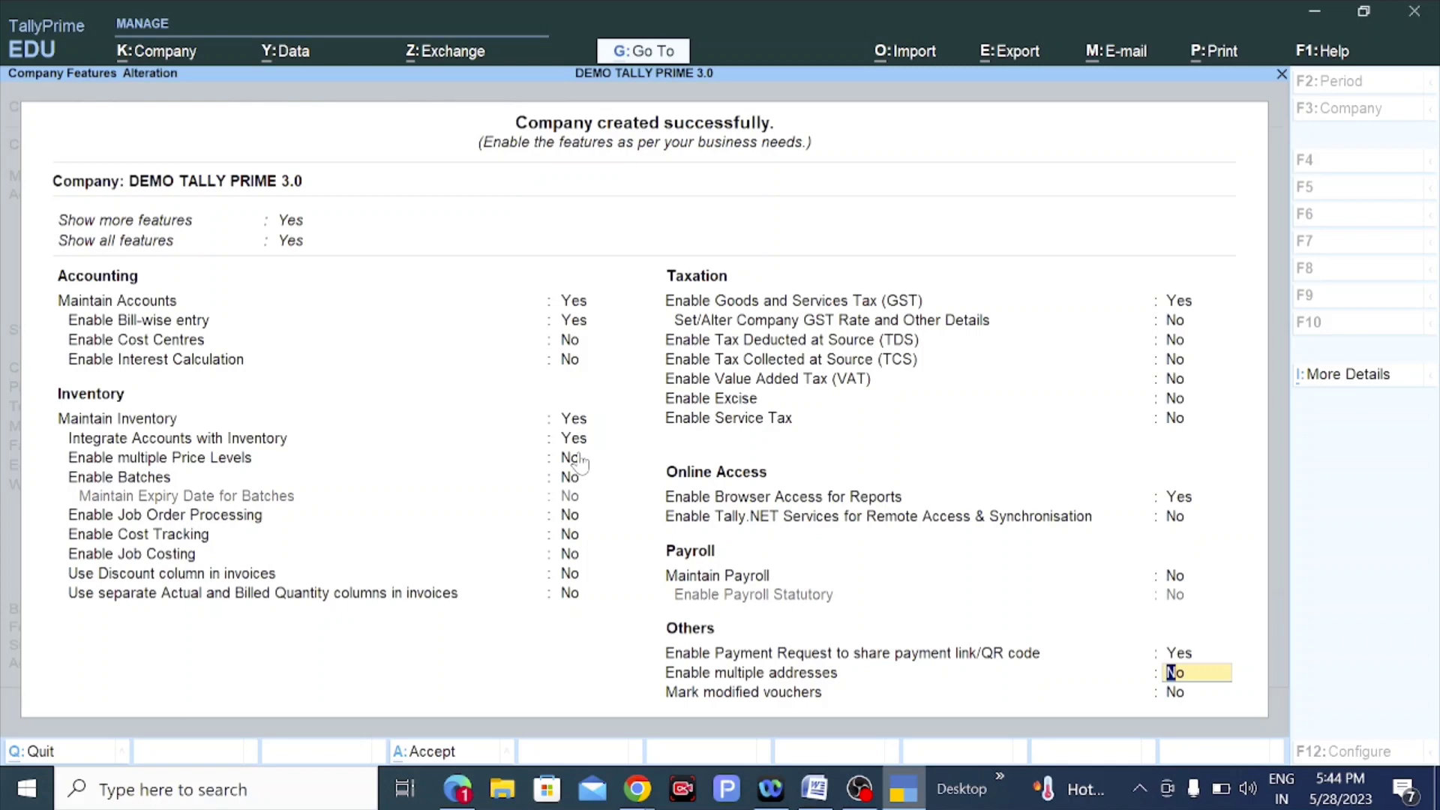
type("Y")
key("Return")
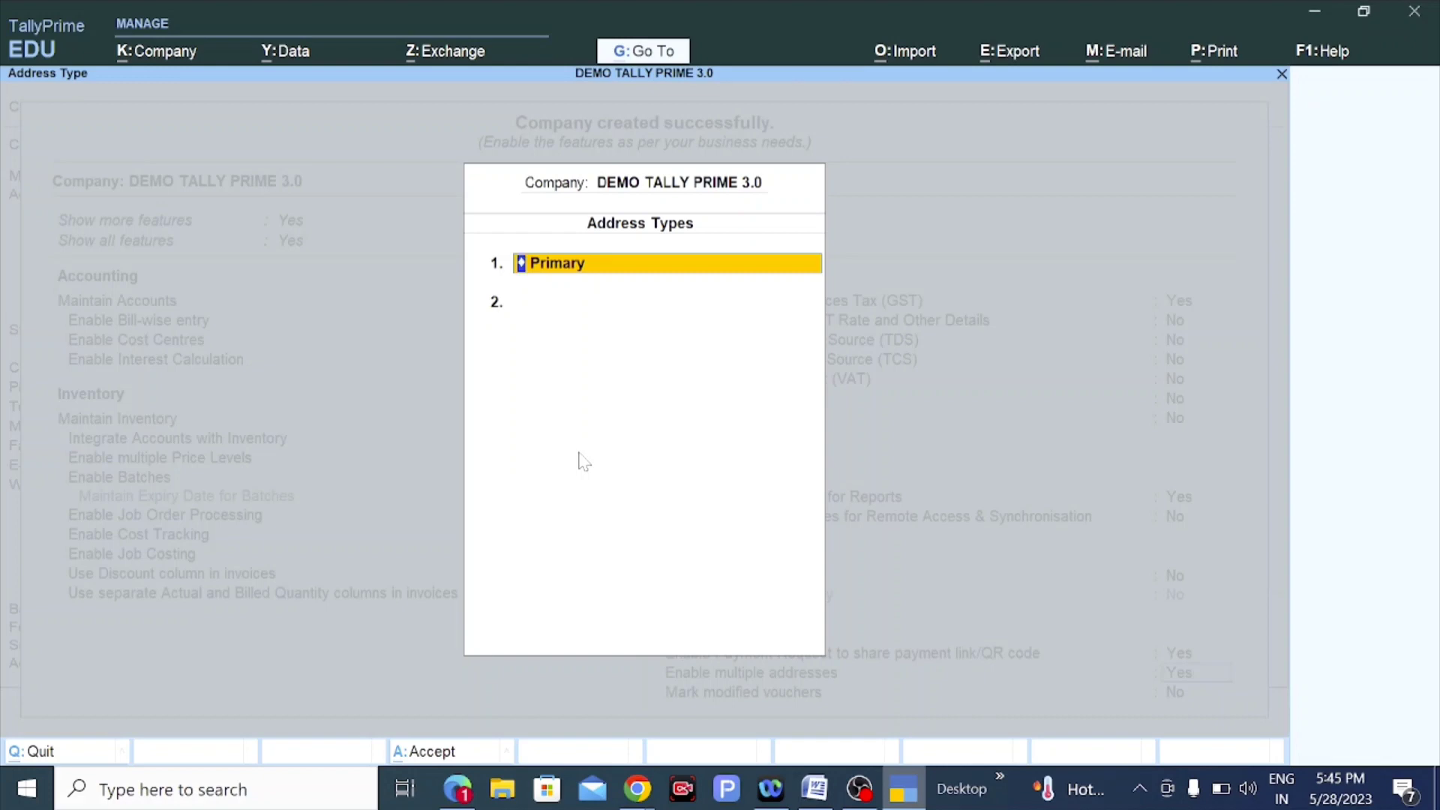
Keep the Primary address type's mailing details unchanged.
key("alt+Tab")
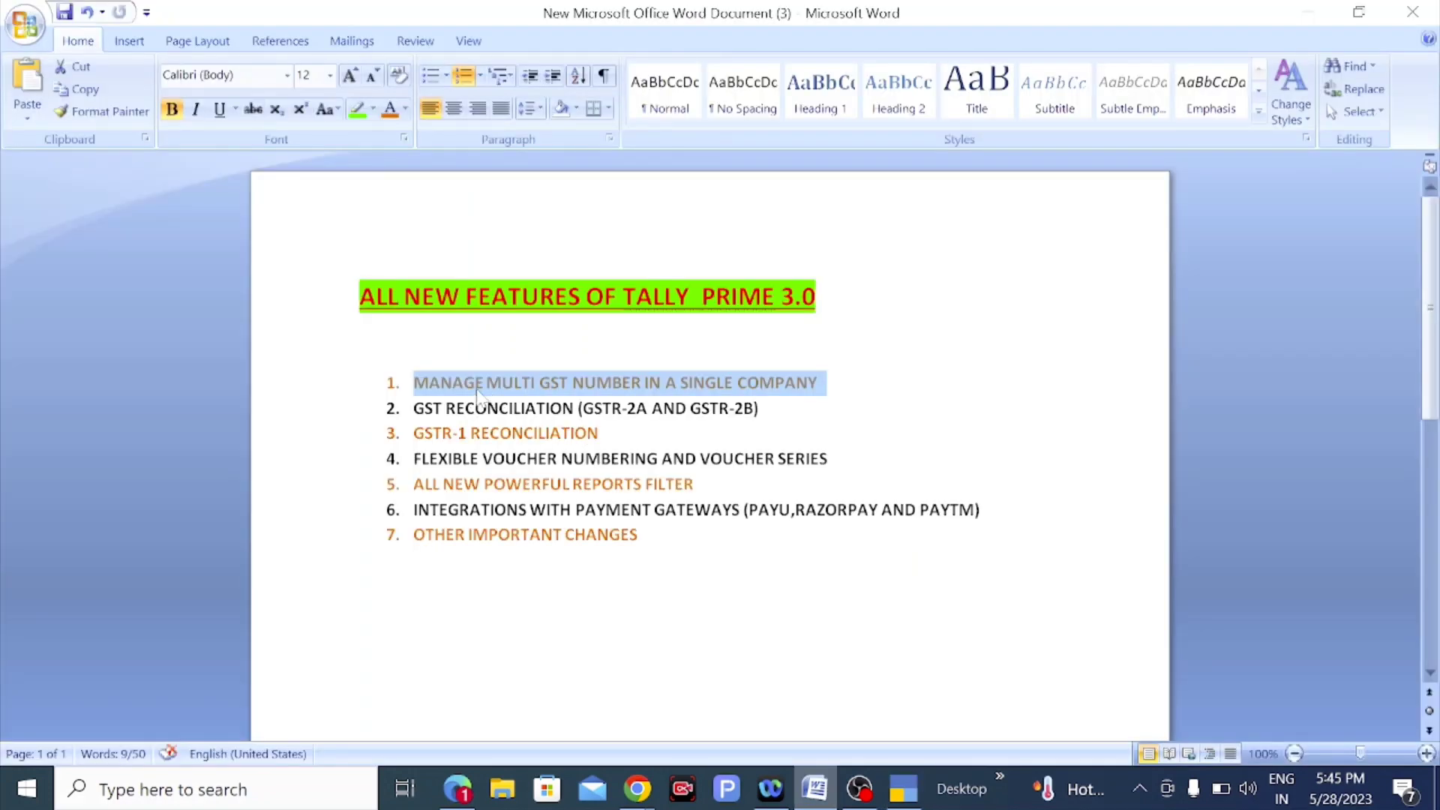
key("alt+Tab")
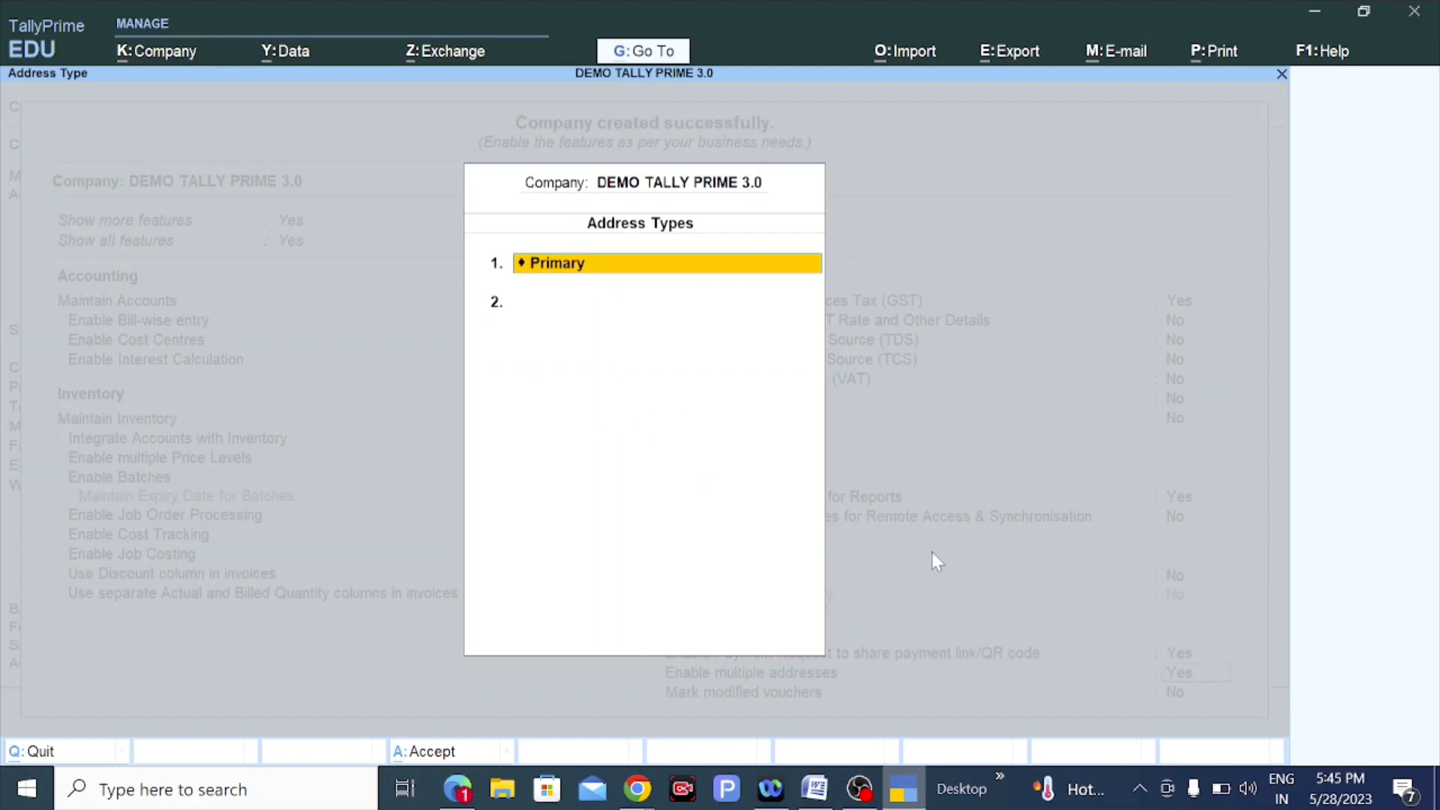
key("Return")
key("Return")
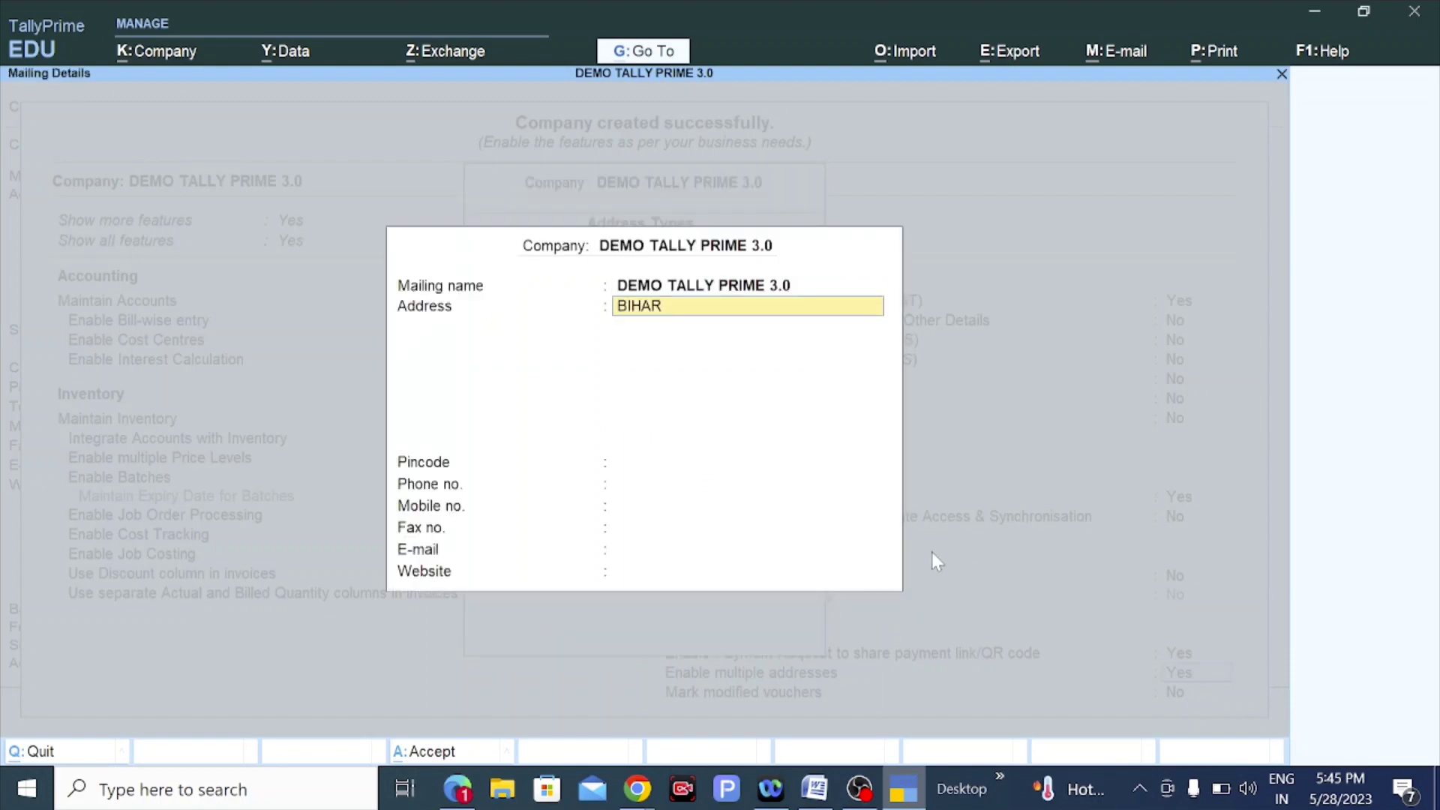
key("Return")
key("Return")
key("Return")
key("Return")
key("Return")
key("Return")
key("Return")
key("Return")
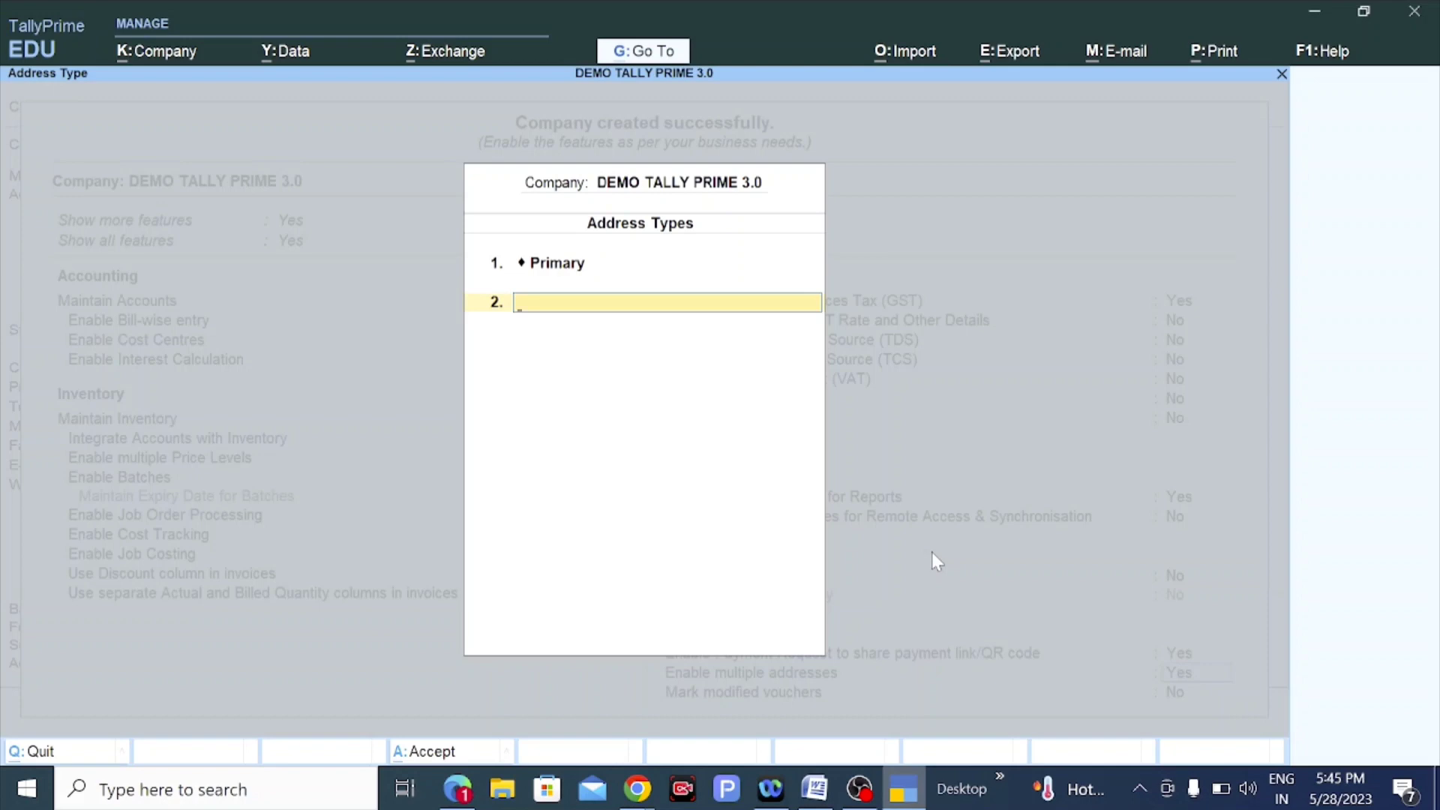
Add a DELHI address type with mailing name DEMO TALLY PRIME 3.0 and address DELHI.
type("DELHI")
key("Return")
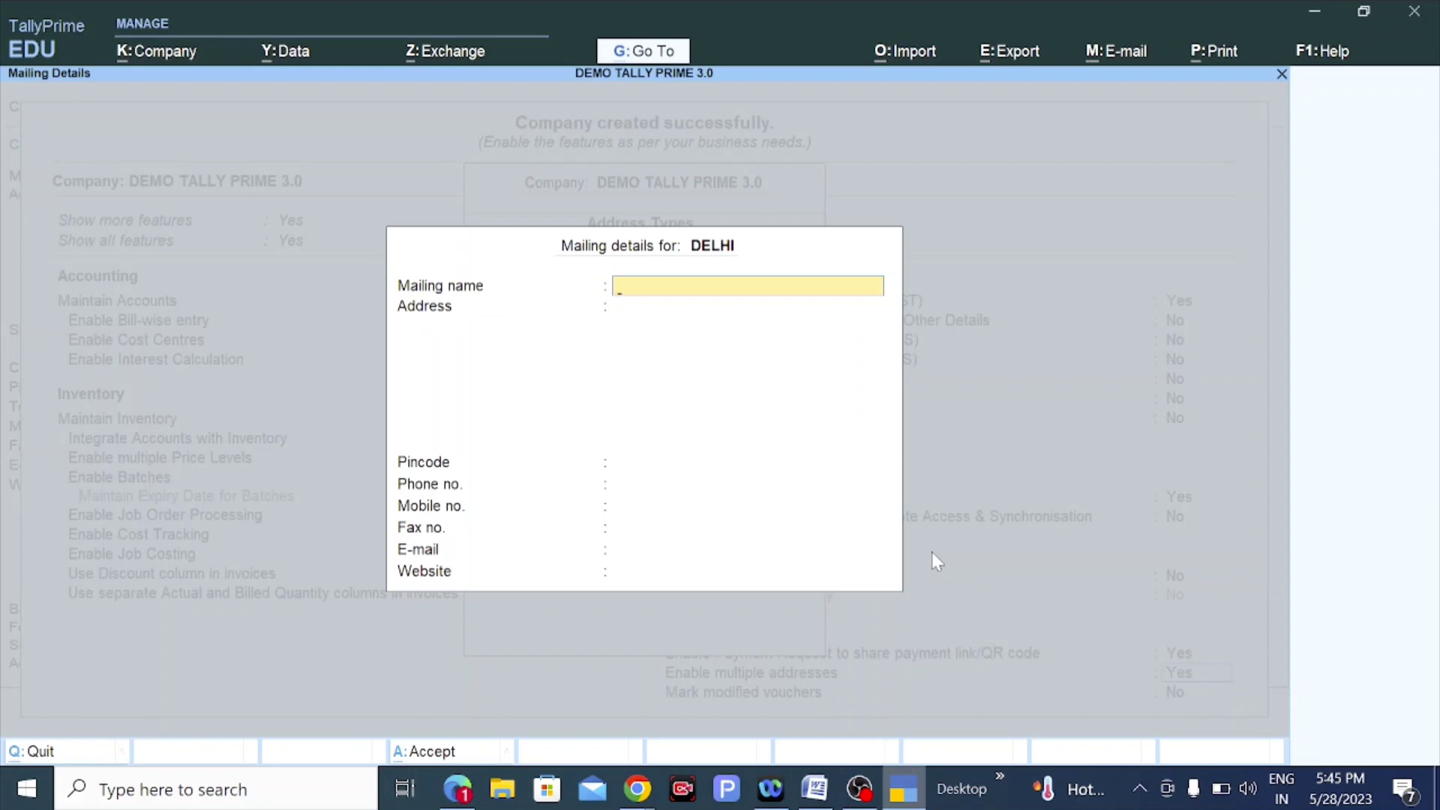
type("DEMO TALLY PRIME")
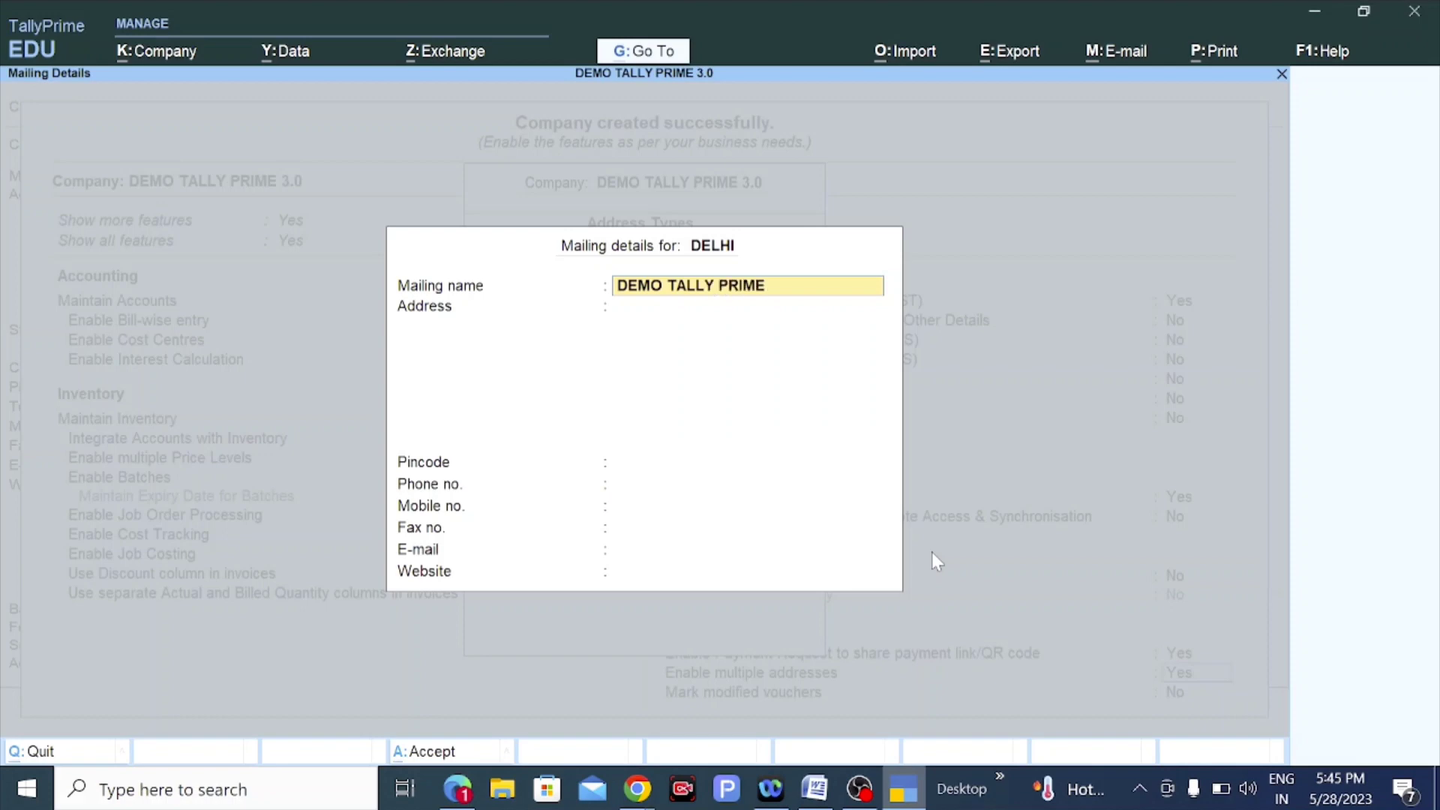
type(" 3.0")
key("Return")
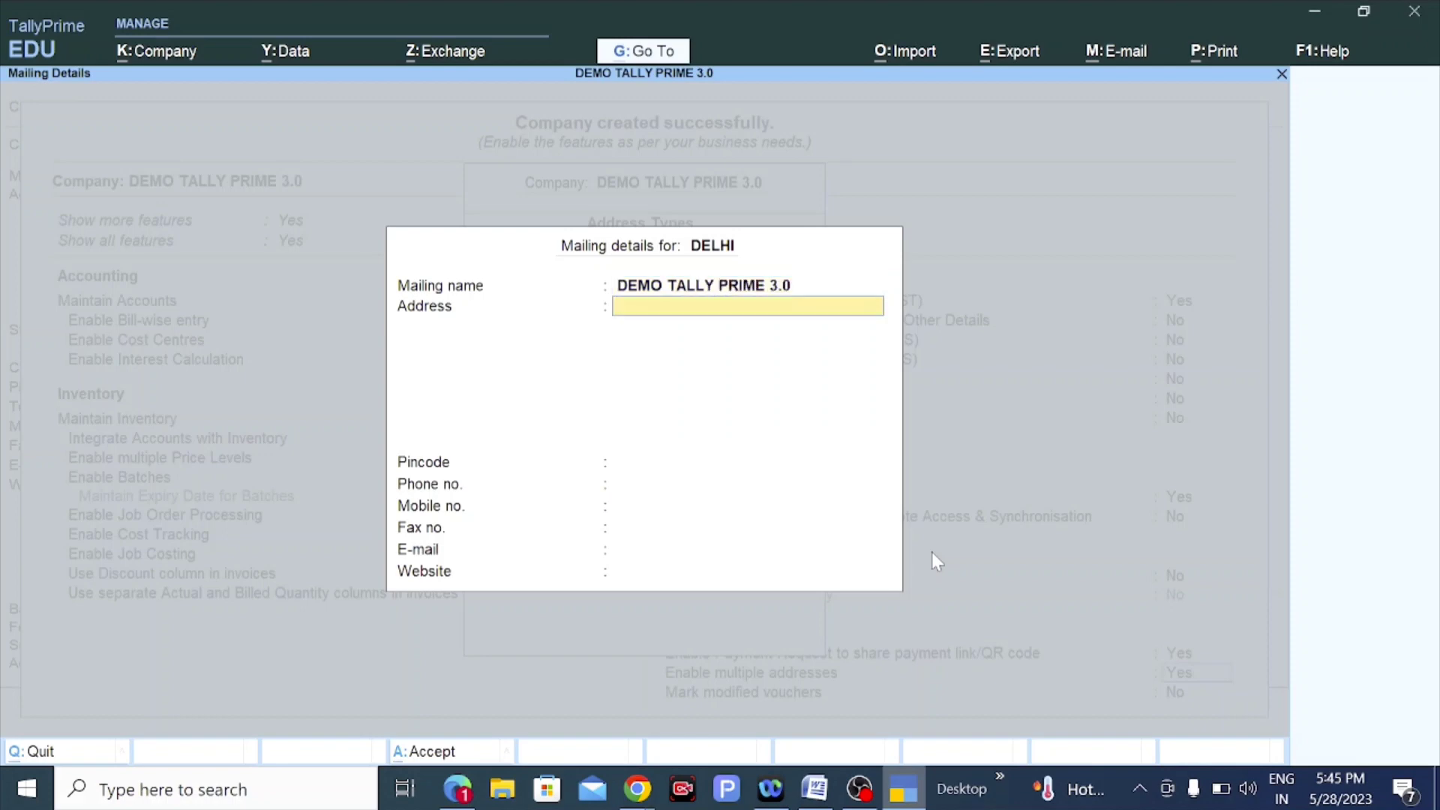
type("DELHI")
key("Return")
key("Return")
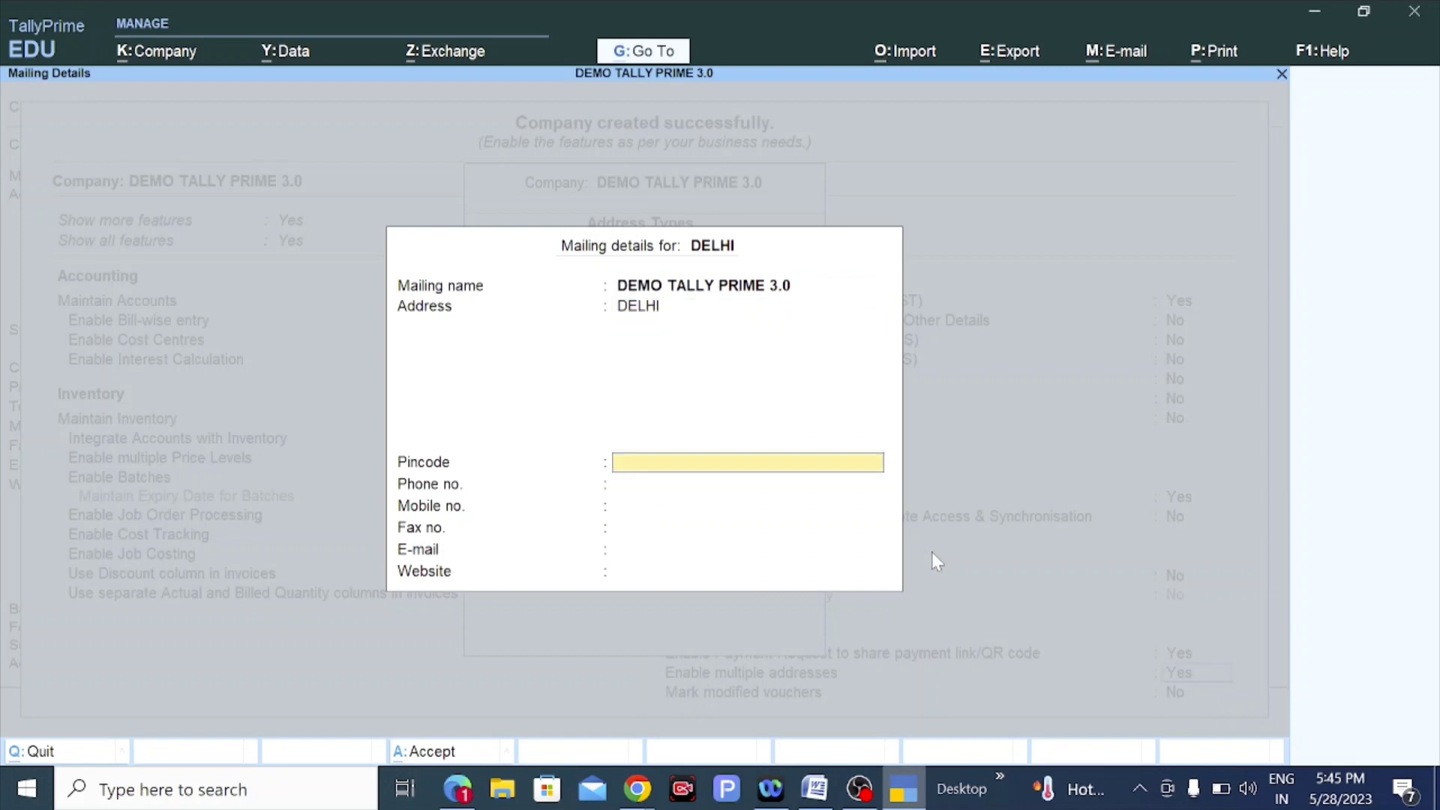
key("Return")
key("Return")
key("Return")
key("Return")
key("Return")
key("Return")
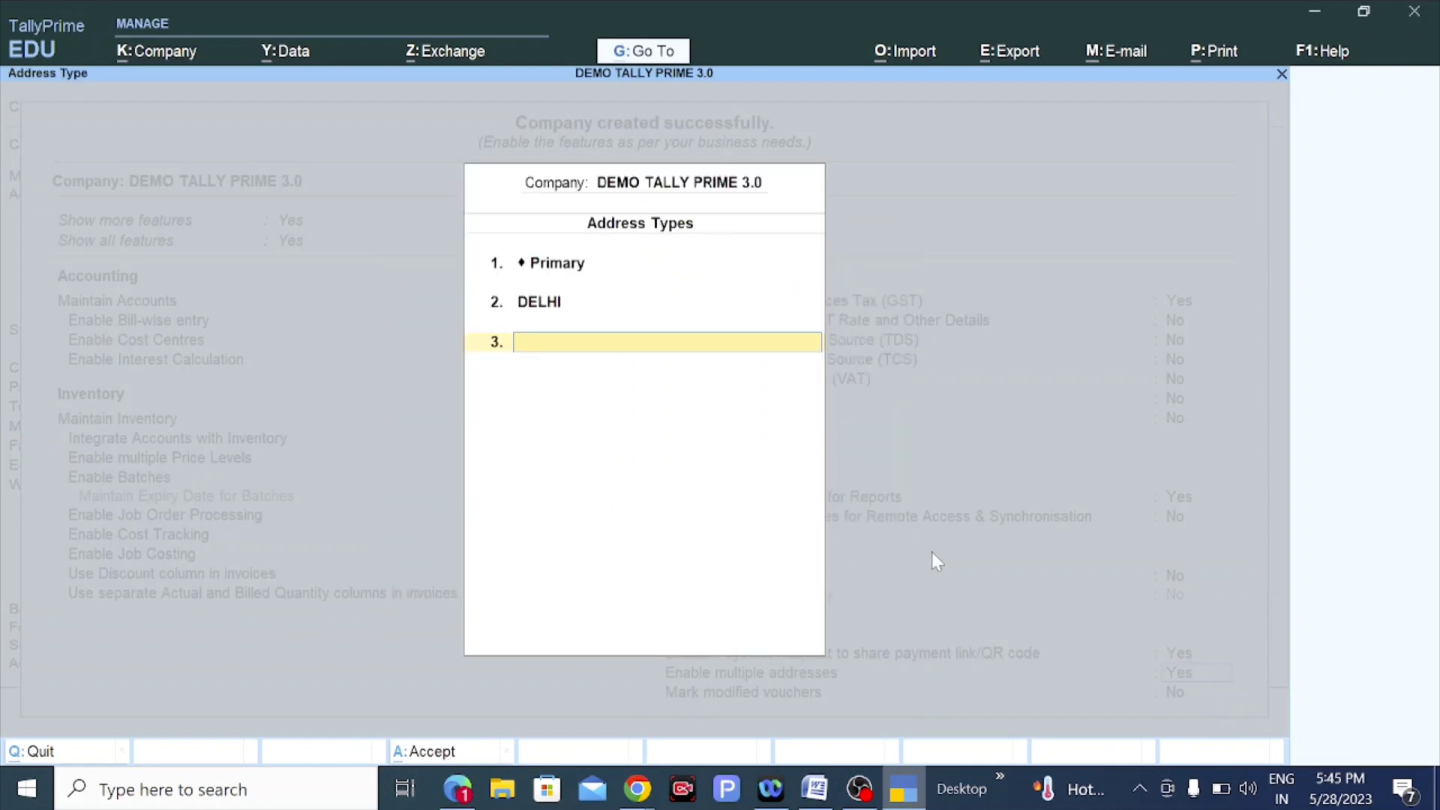
Add a HARYANA address type with mailing name DEMO TALLY PRIME 3.0 and address HARYANA, closing the list.
type("HARYANA")
key("Return")
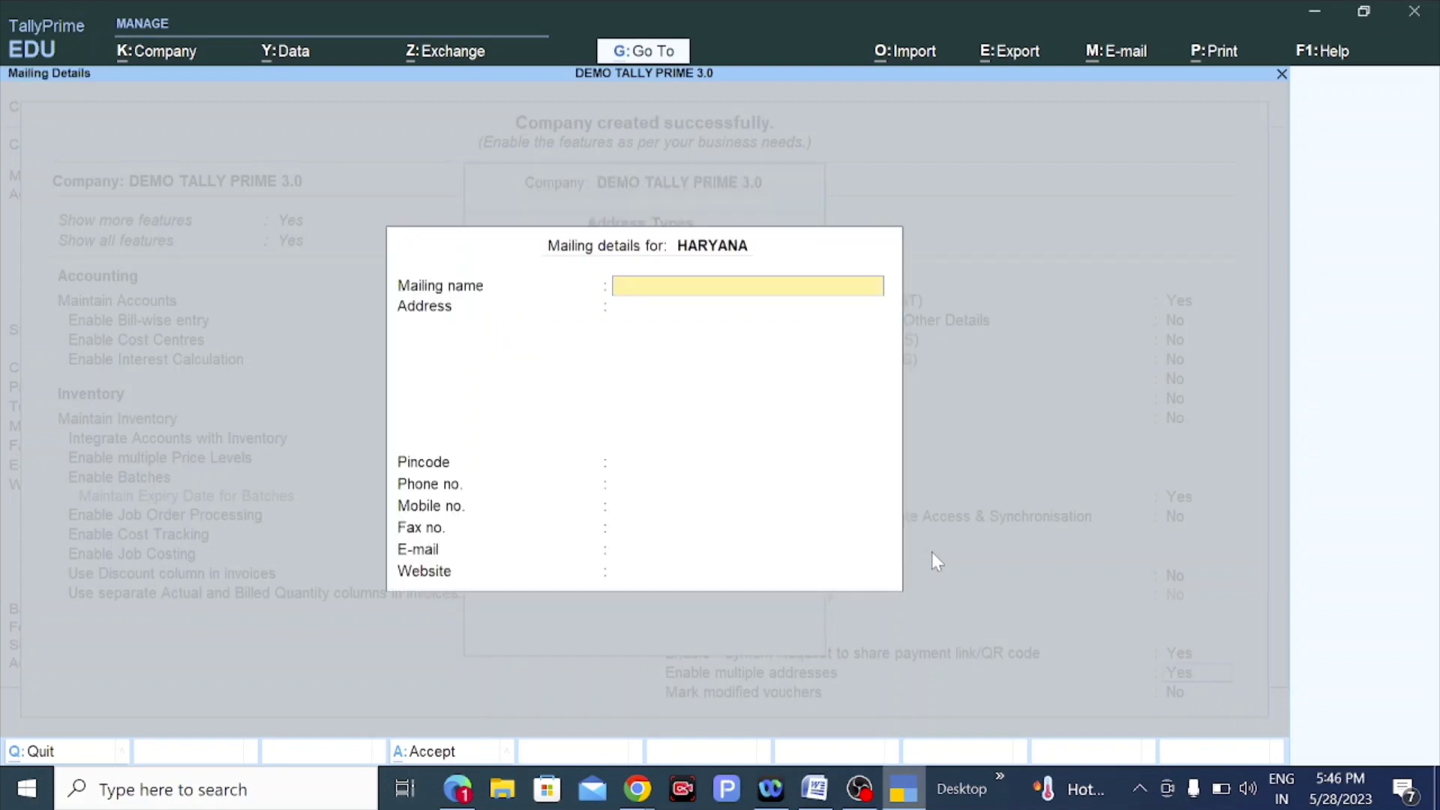
type("DEMO TALLY PRIME 3")
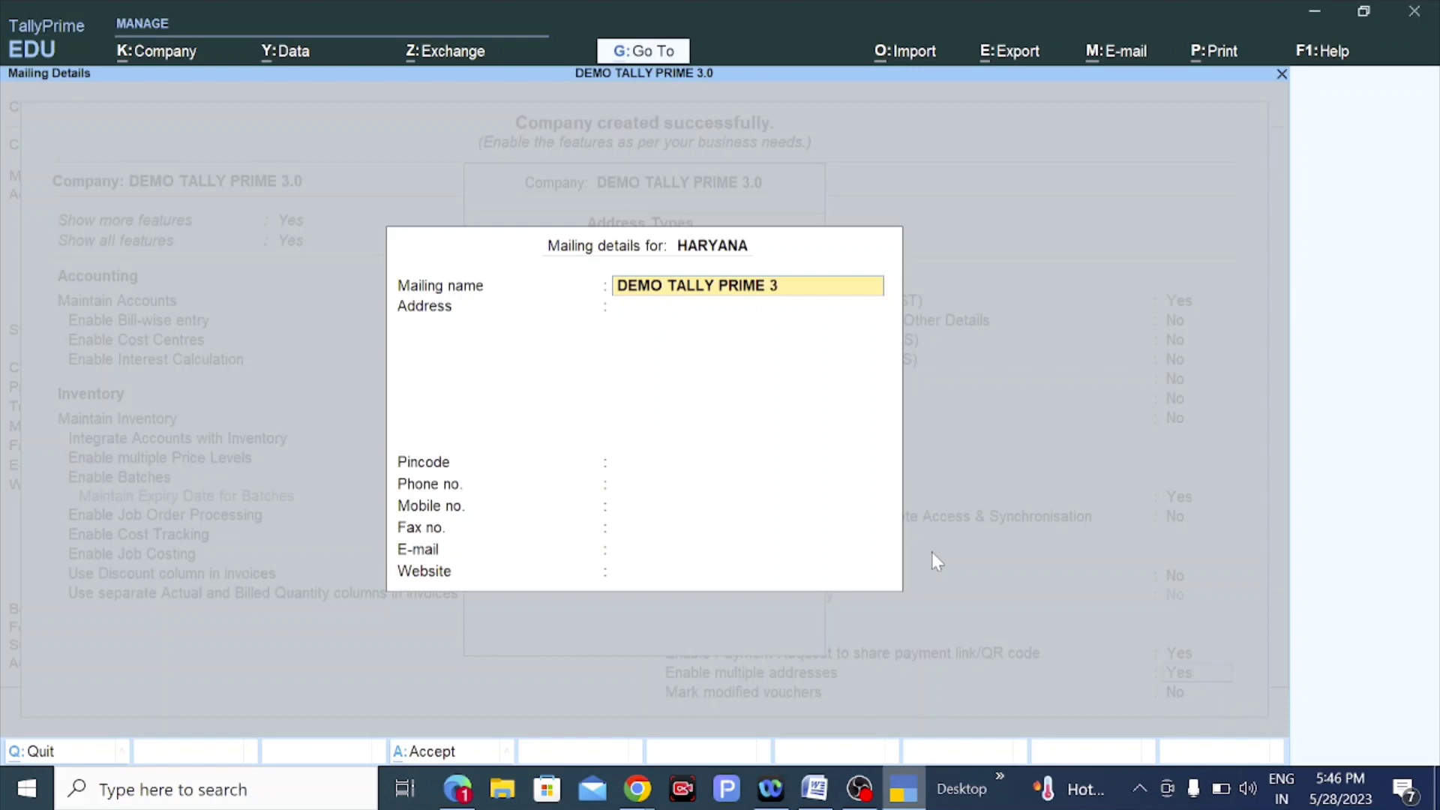
type(".0")
key("Return")
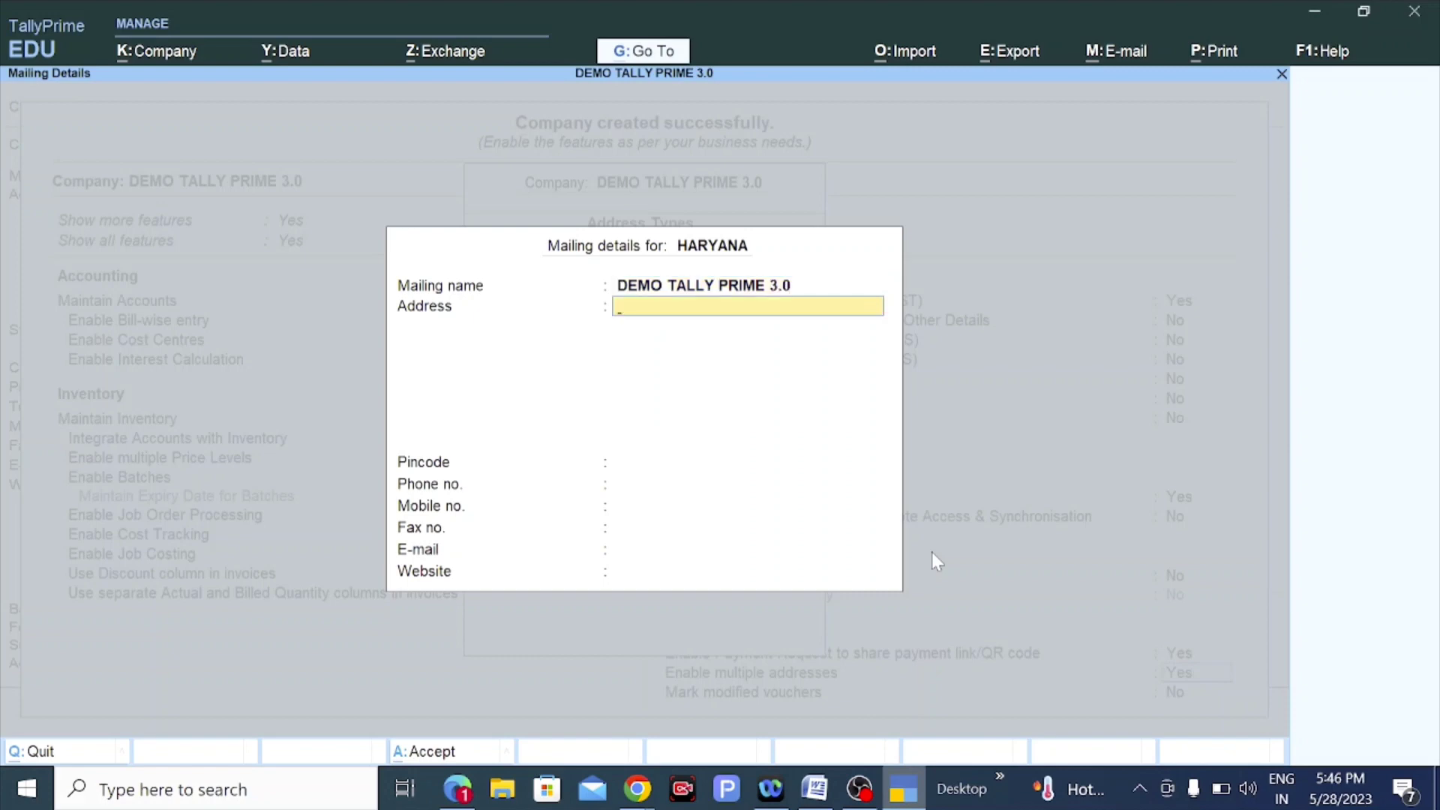
type("HARYANA")
key("Return")
key("Return")
key("Return")
key("Return")
key("Return")
key("Return")
key("Return")
key("Return")
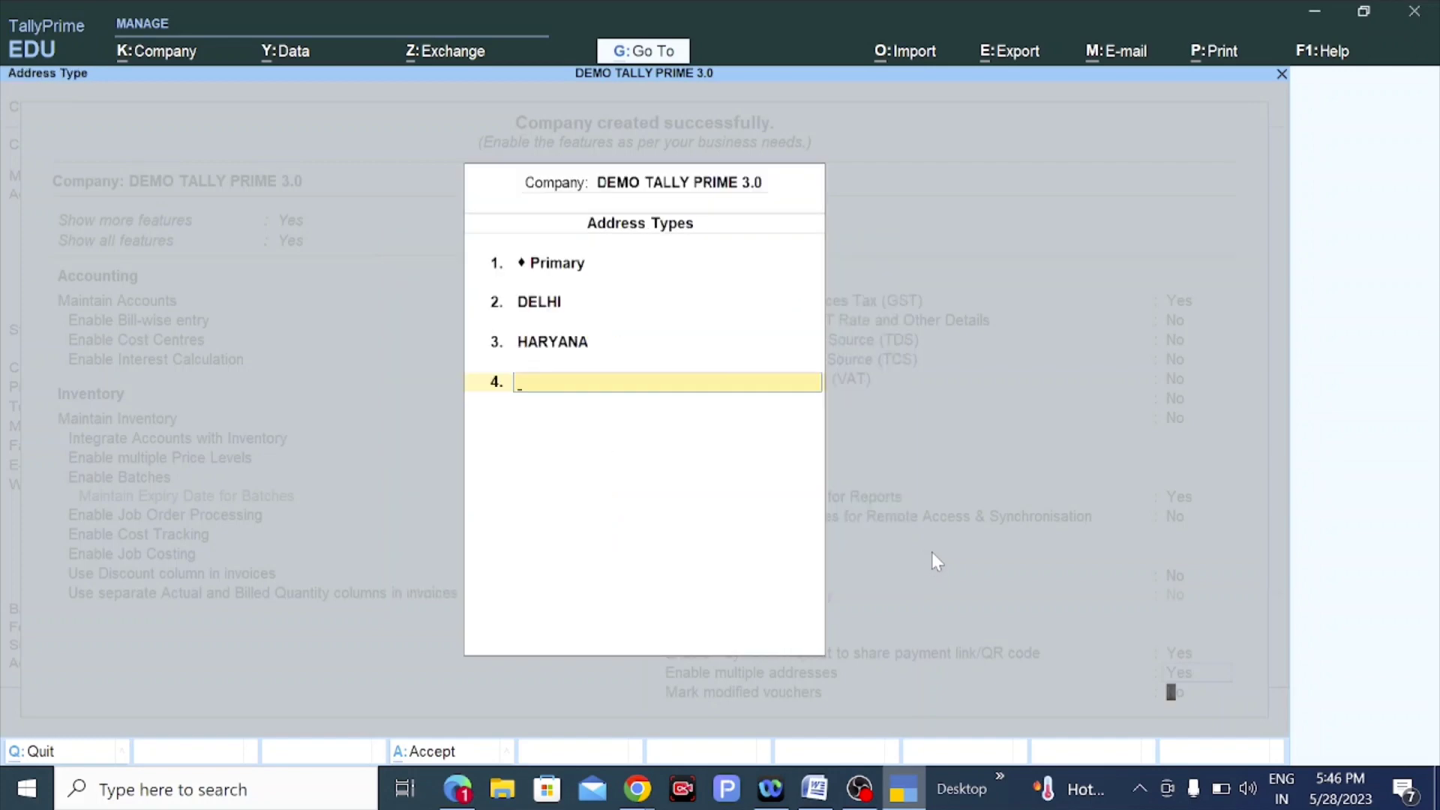
key("Return")
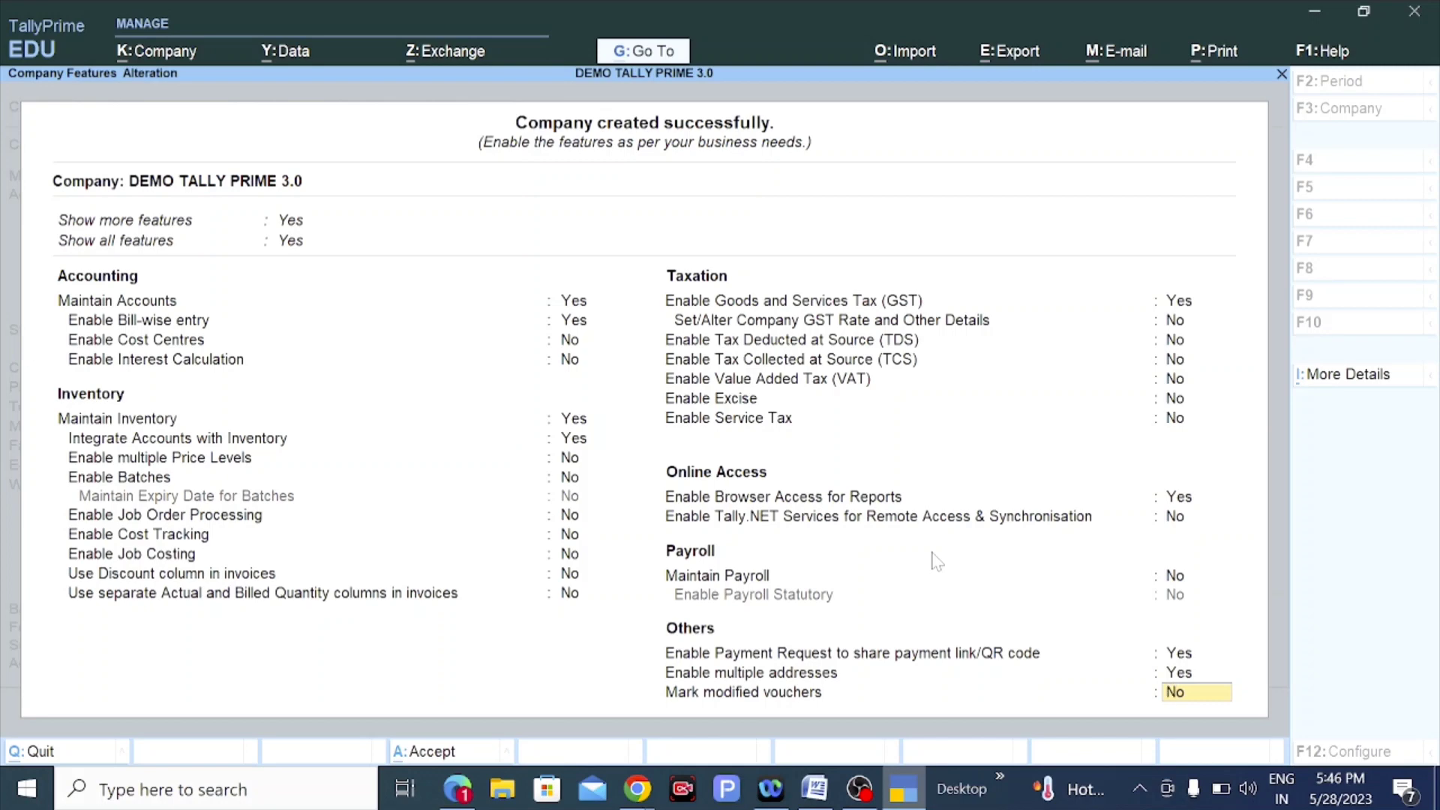
Accept the company feature settings and stay at the Gateway of Tally.
key("Return")
key("Return")
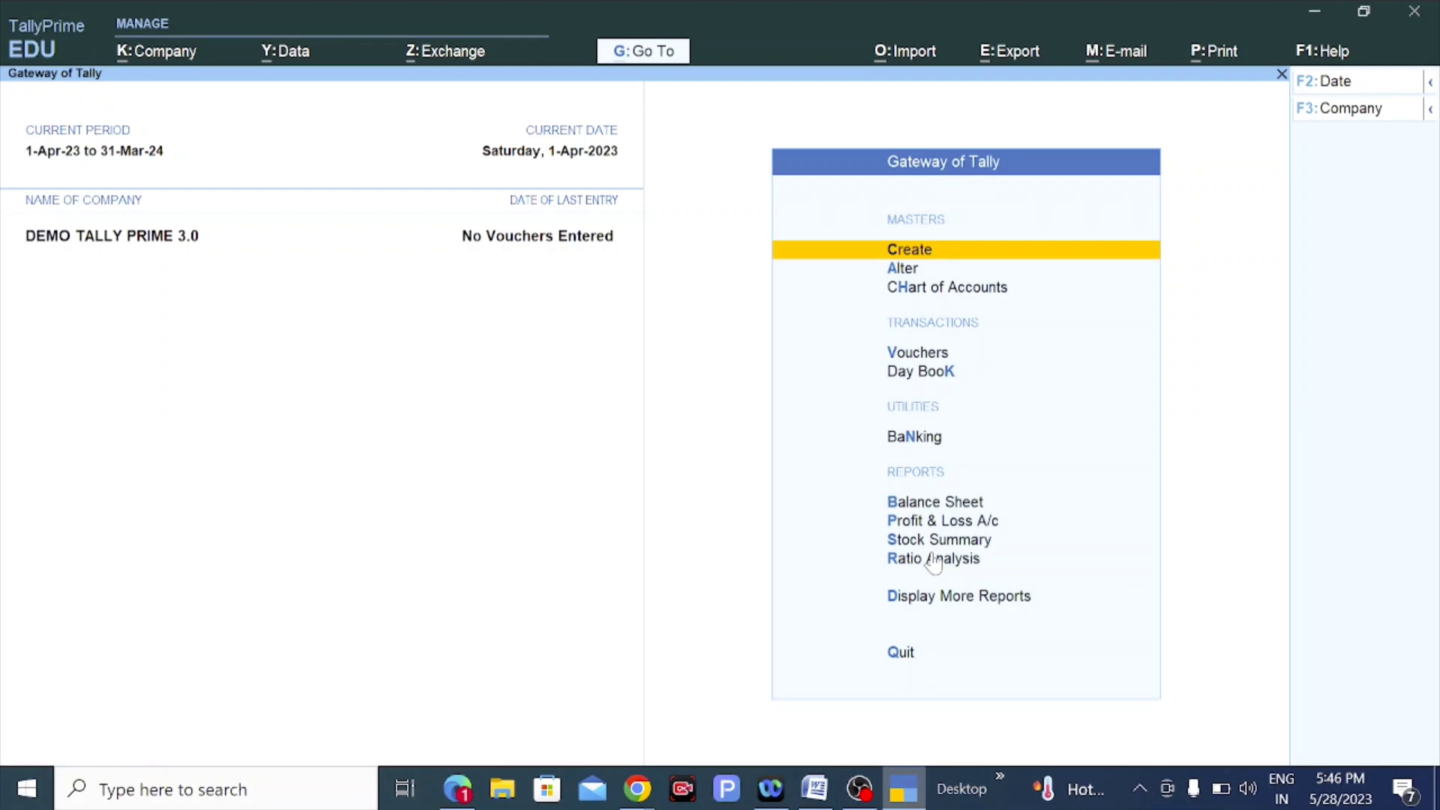
key("Escape")
key("Escape")
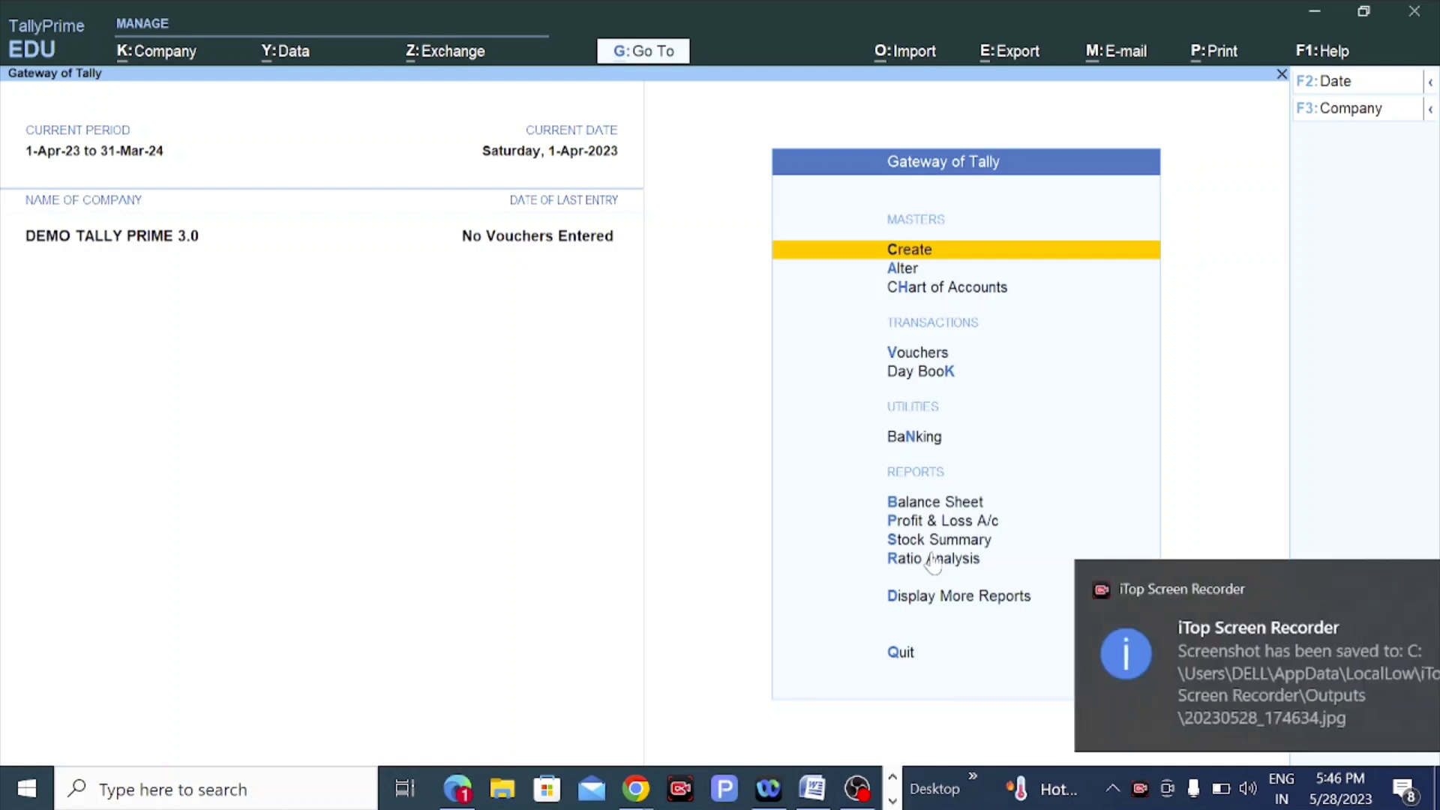
left_click(1390, 588)
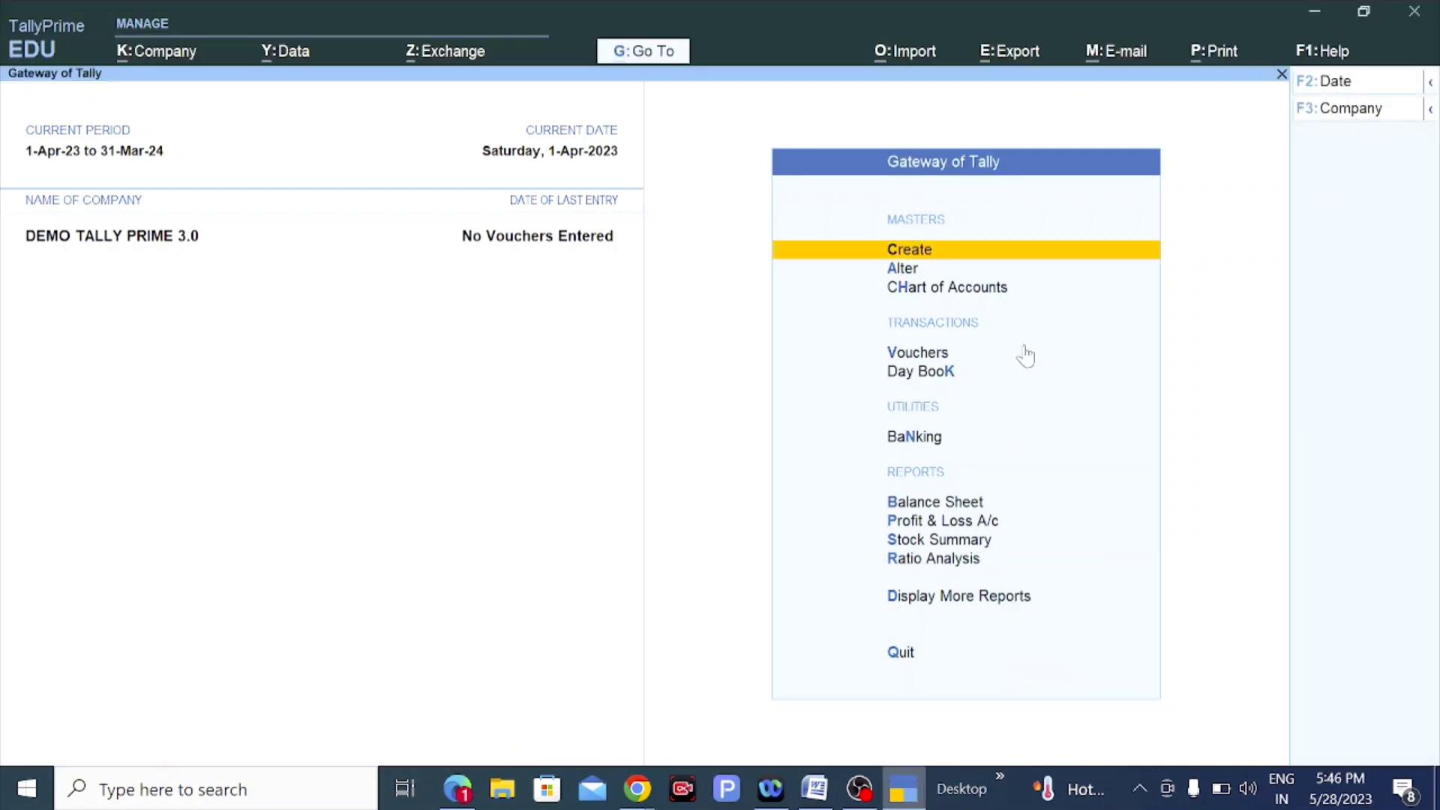
Briefly view the Alter masters list, return to the Gateway, and open the Company menu.
key("Down")
key("Return")
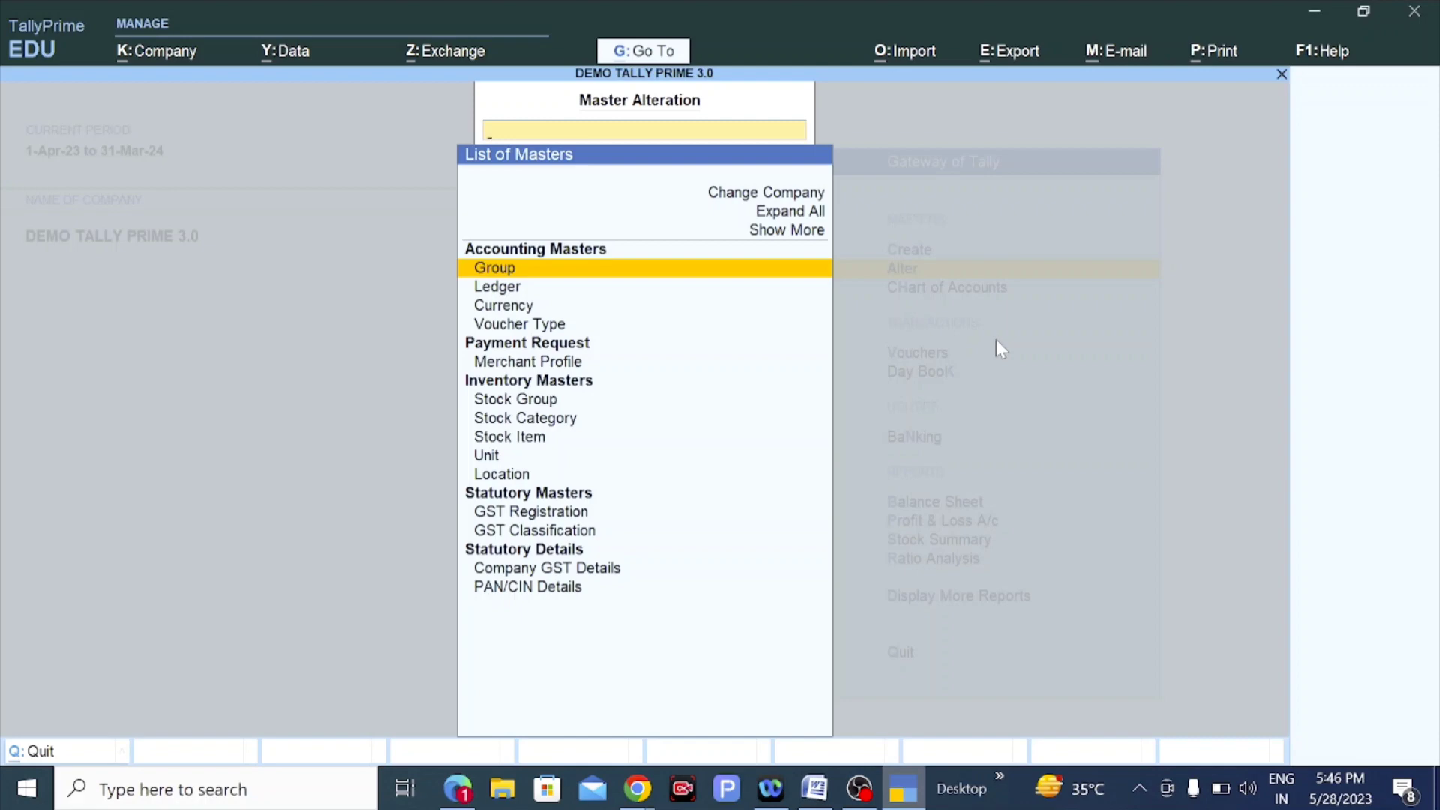
key("Escape")
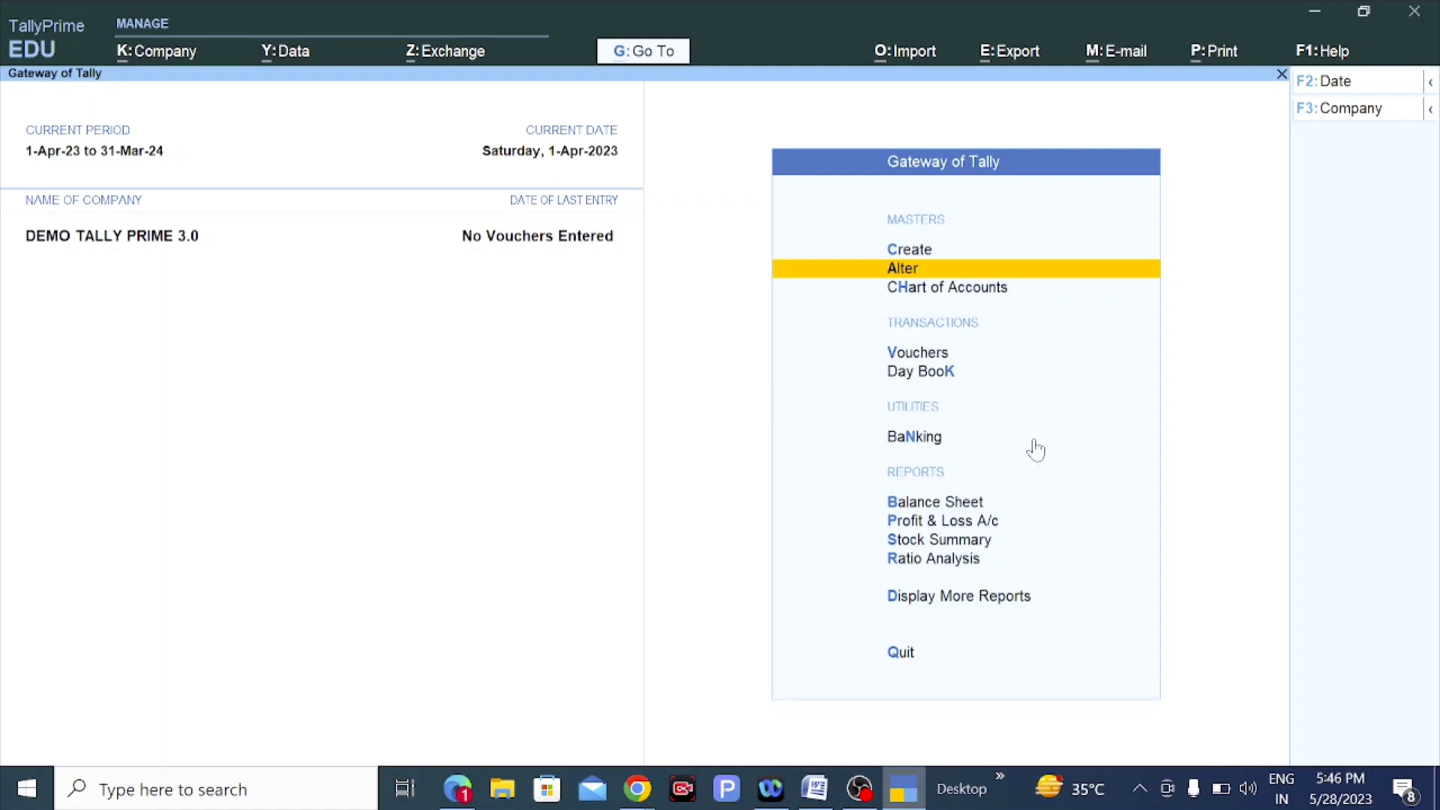
left_click(150, 54)
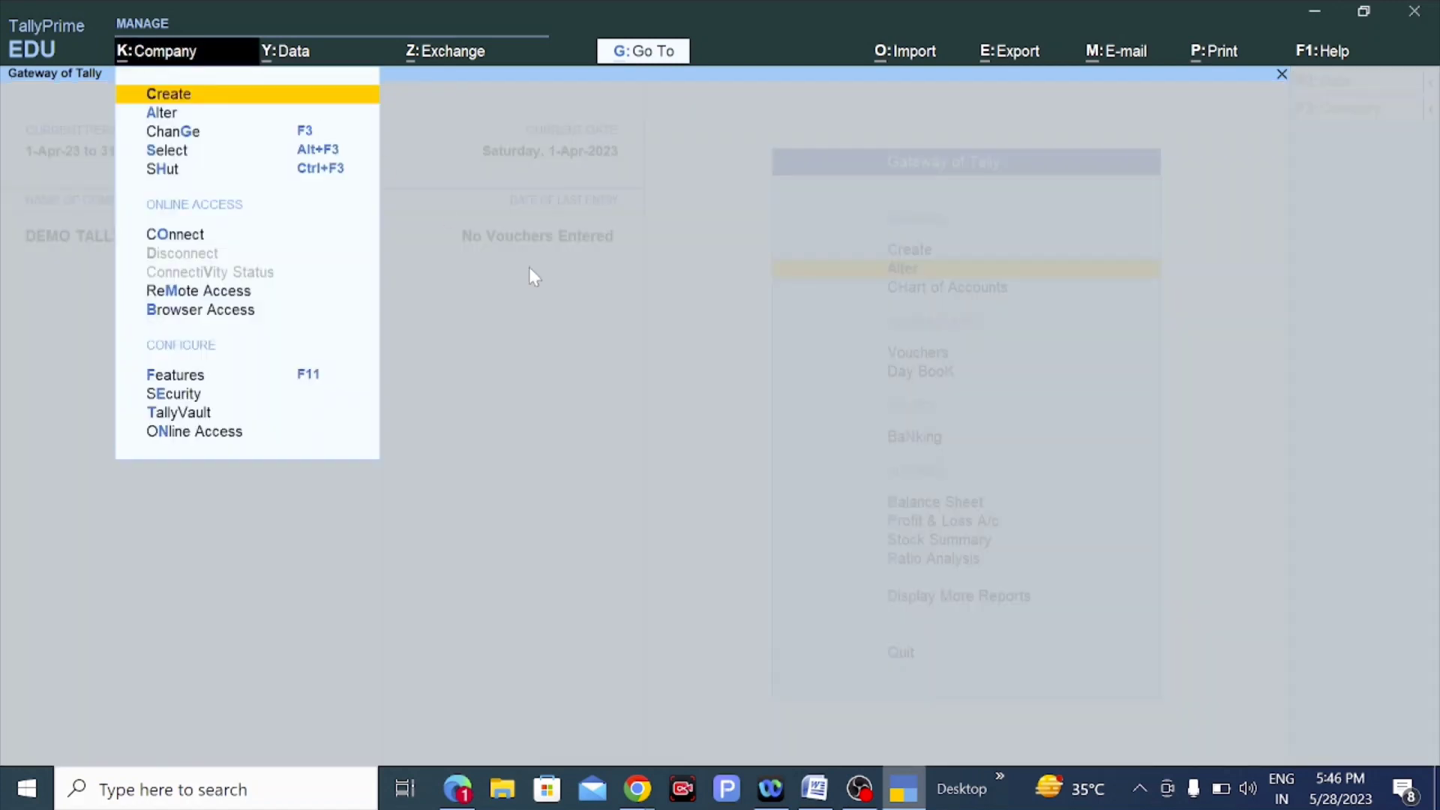
Open Company Features and enter the GST Details under Enable Goods and Services Tax.
key("Down")
key("Down")
key("Down")
key("Down")
key("Down")
key("Down")
key("Down")
key("Down")
key("Down")
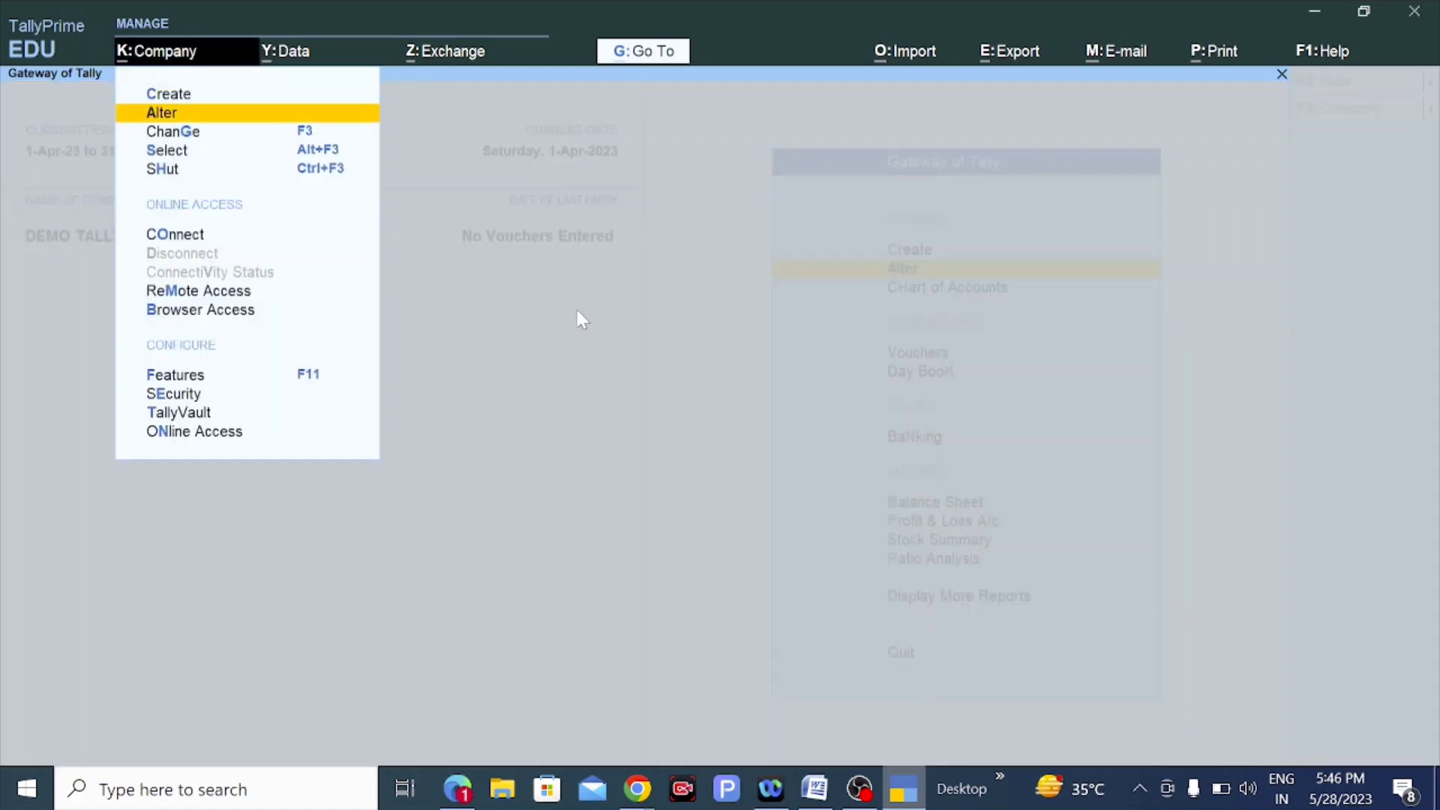
key("Up")
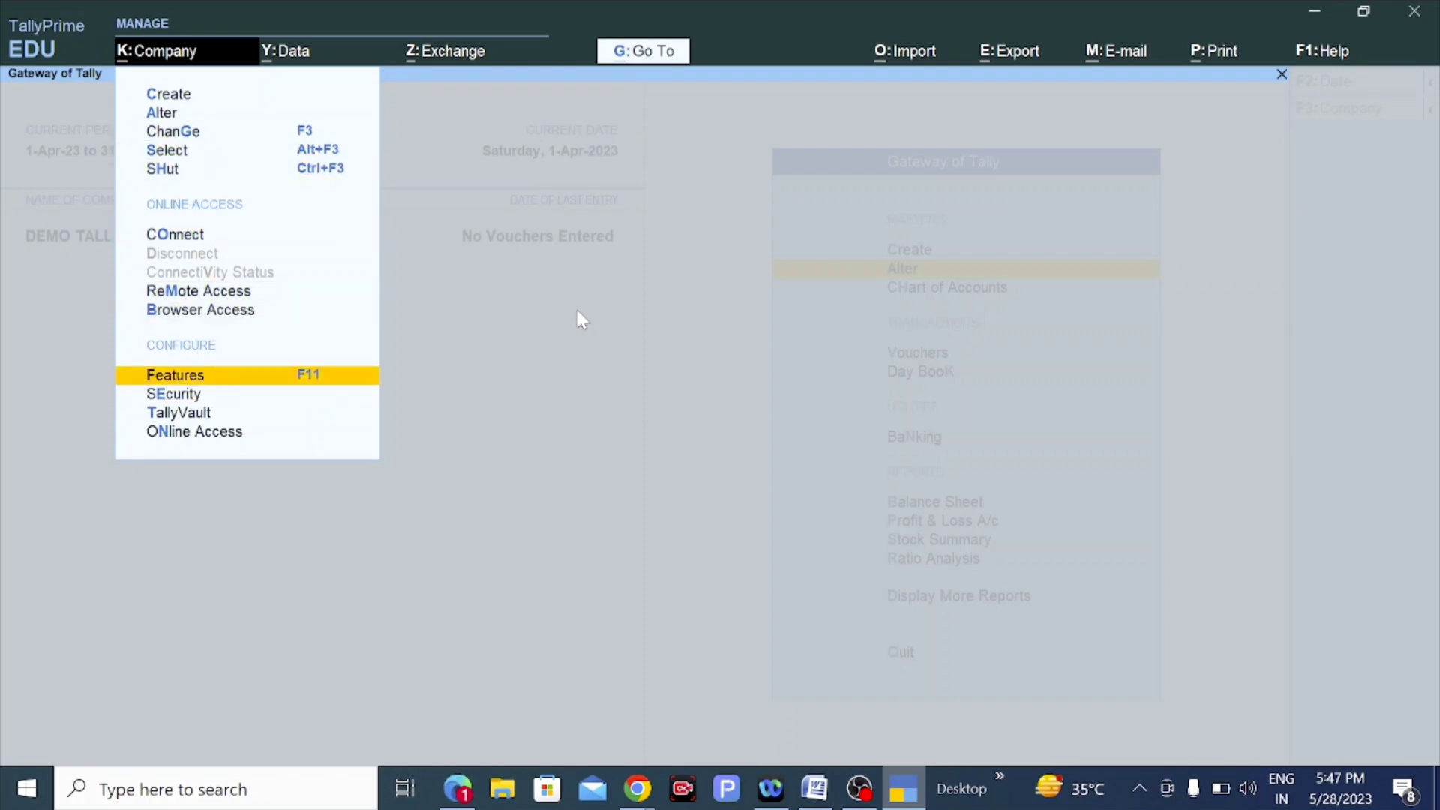
key("Return")
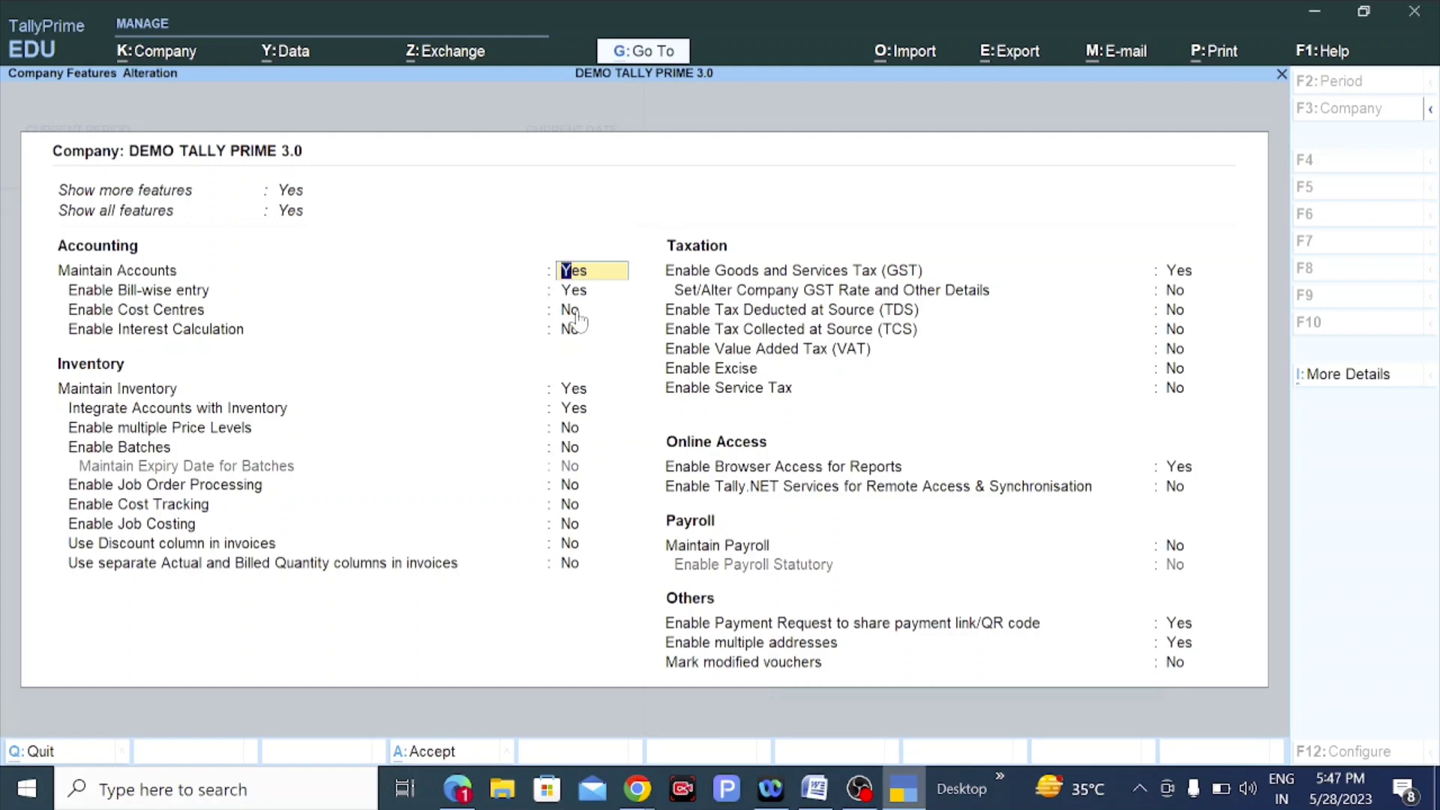
key("Down")
key("Down")
key("Down")
key("Down")
key("Down")
key("Down")
key("Down")
key("Down")
key("Down")
key("Down")
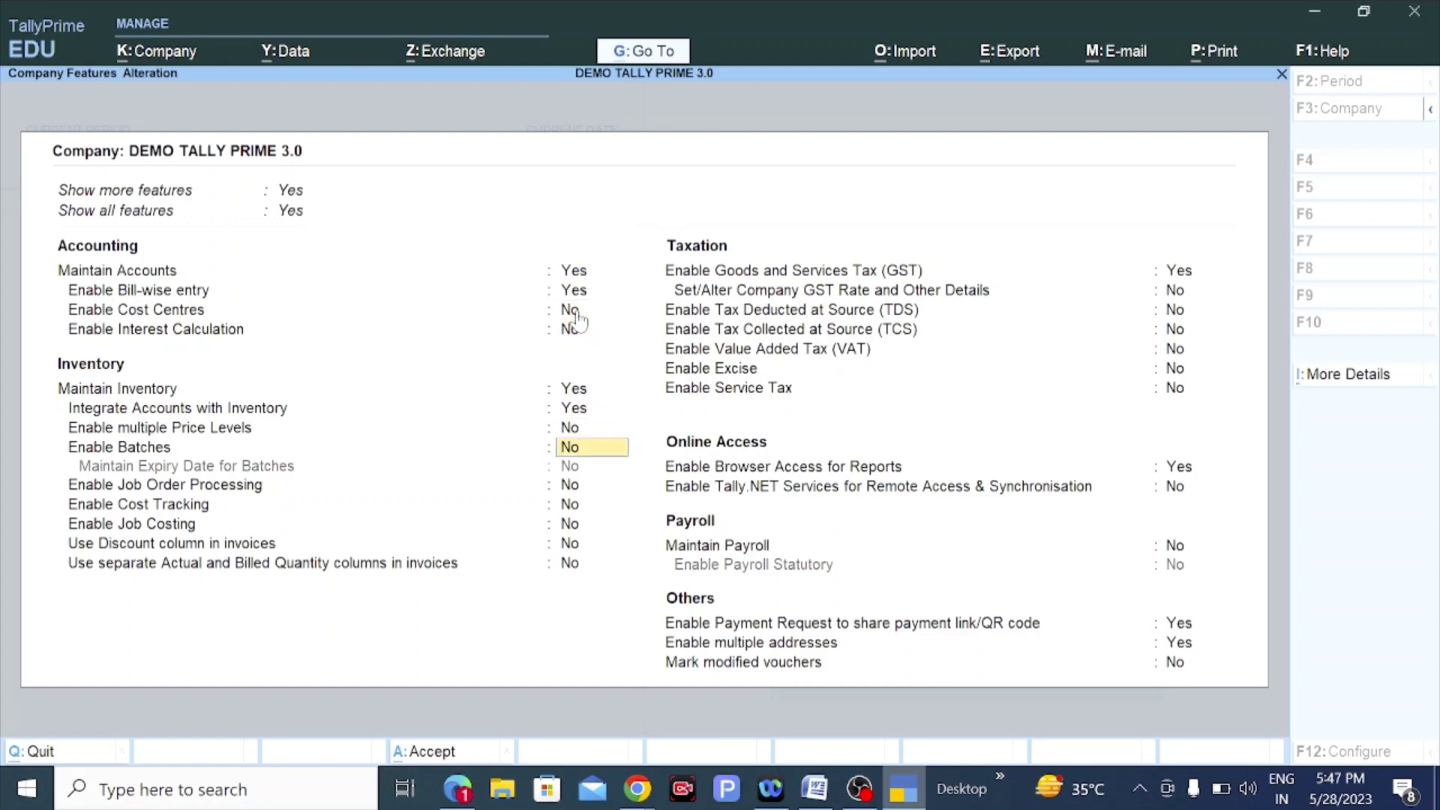
key("Down")
key("Down")
key("Down")
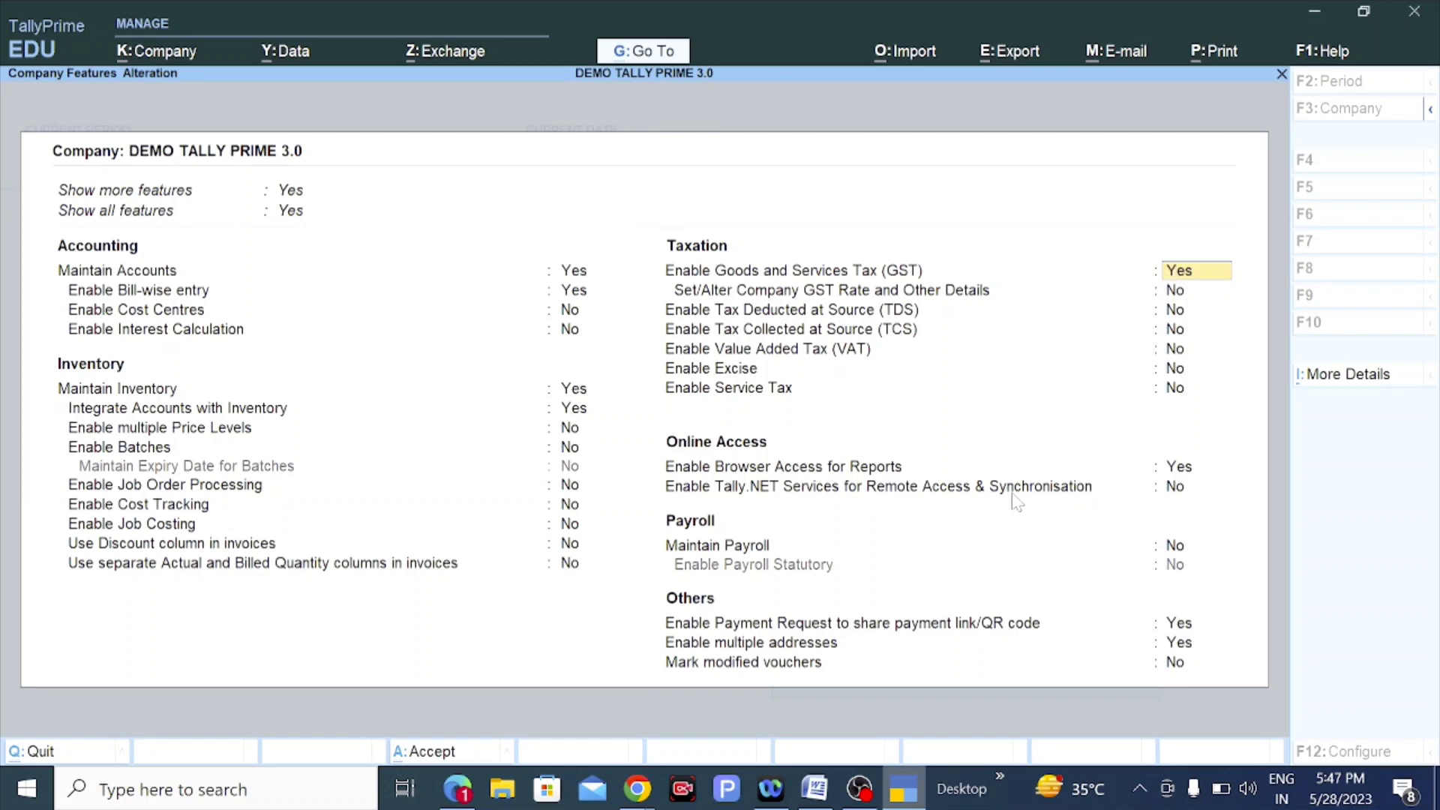
key("Return")
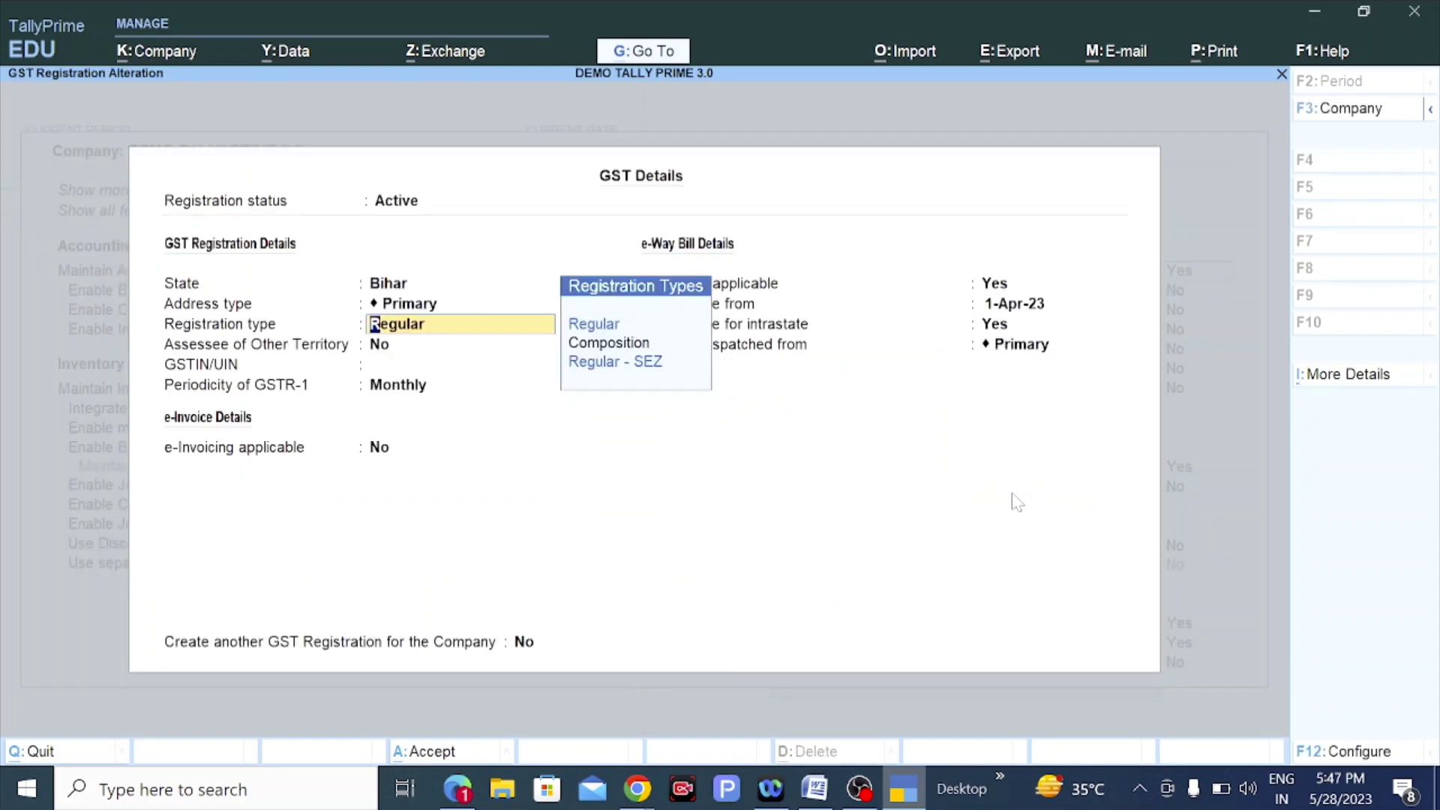
key("BackSpace")
key("BackSpace")
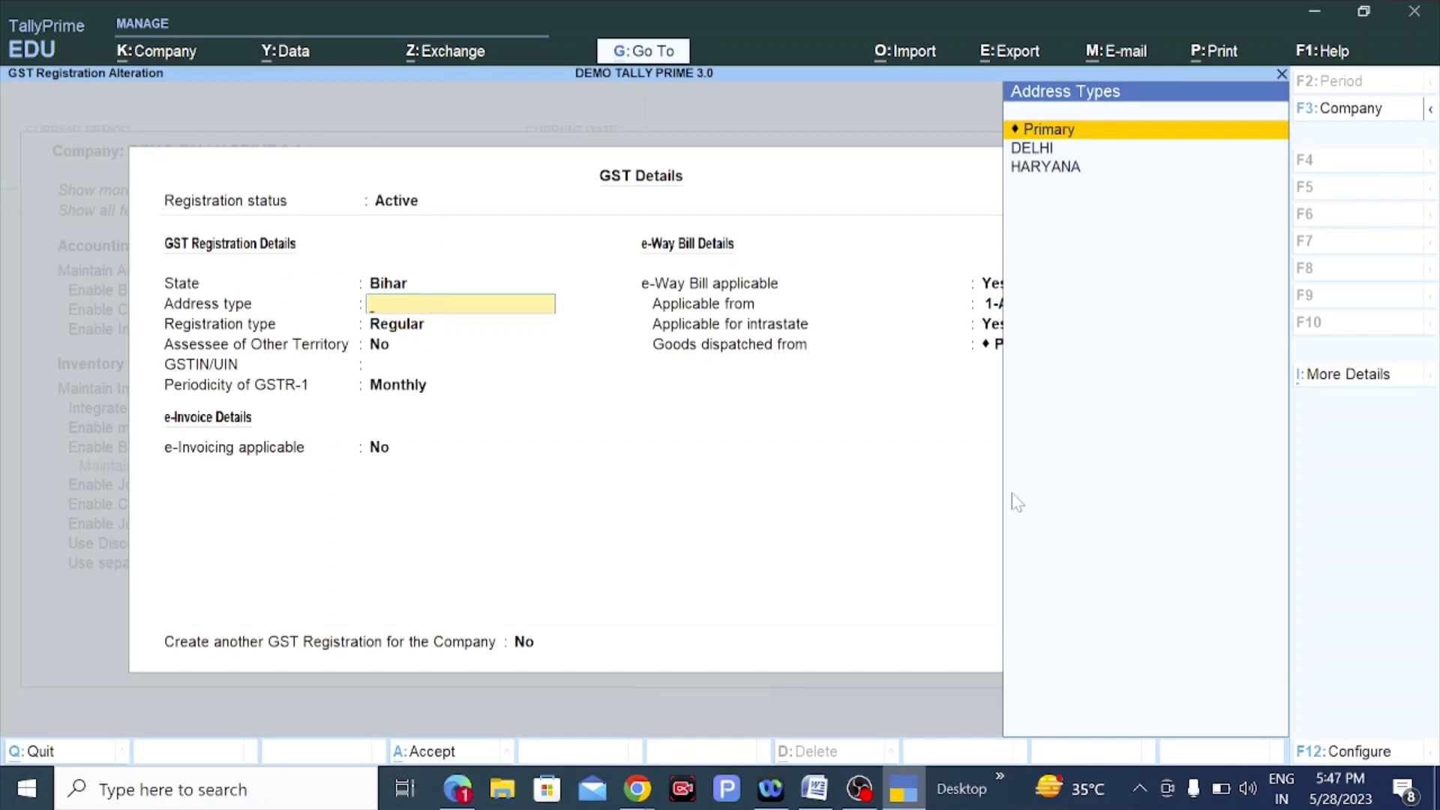
key("Escape")
key("y")
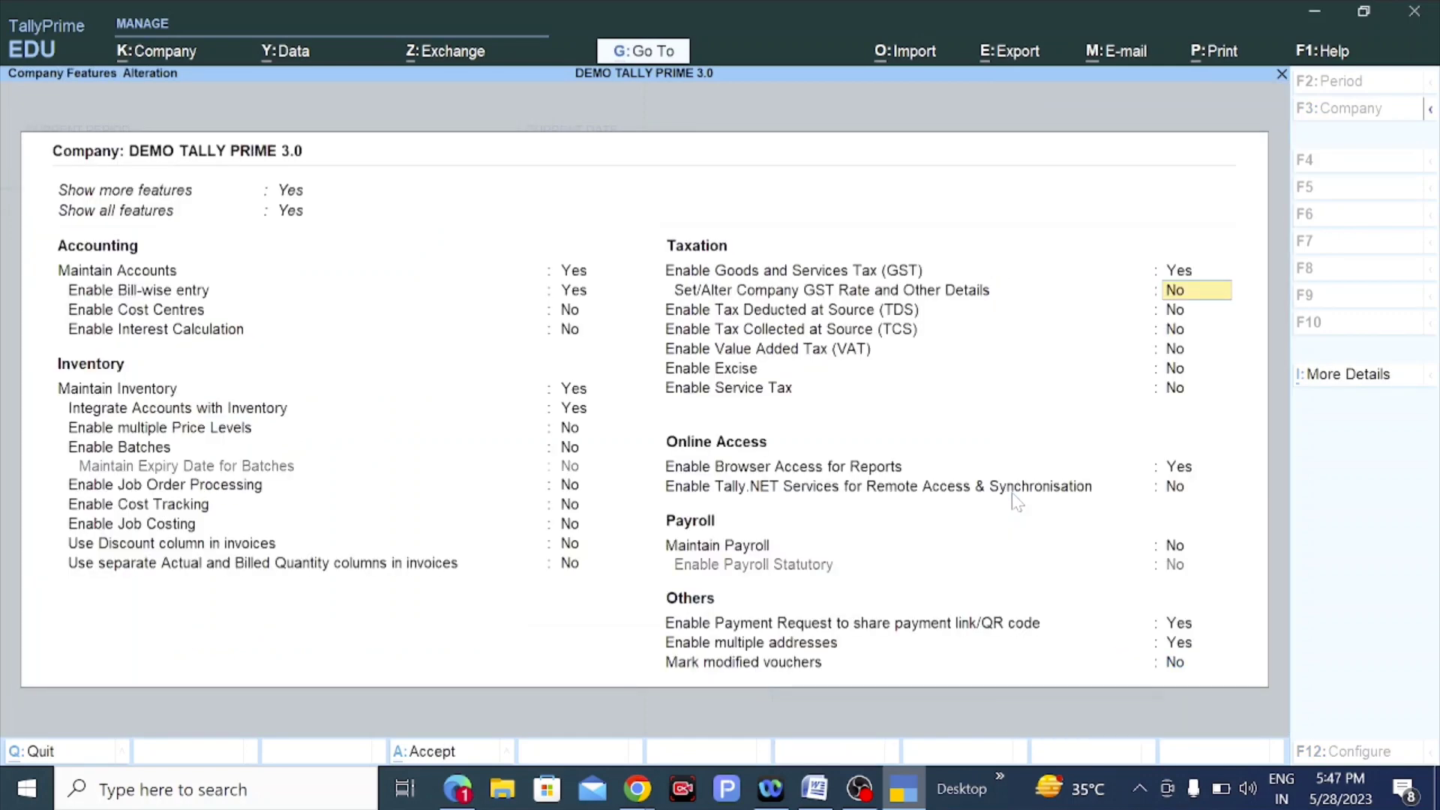
key("Down")
key("Up")
key("Up")
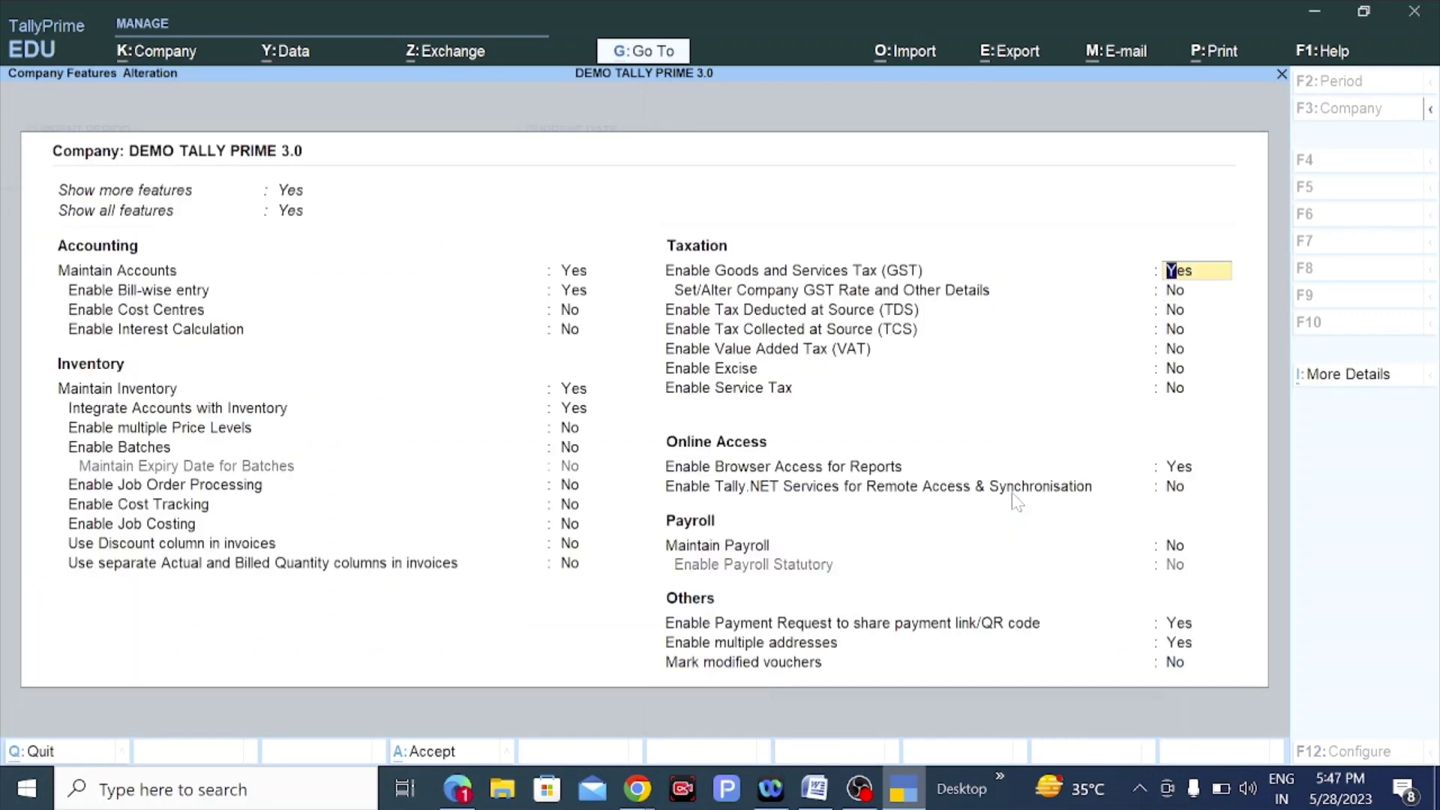
key("Return")
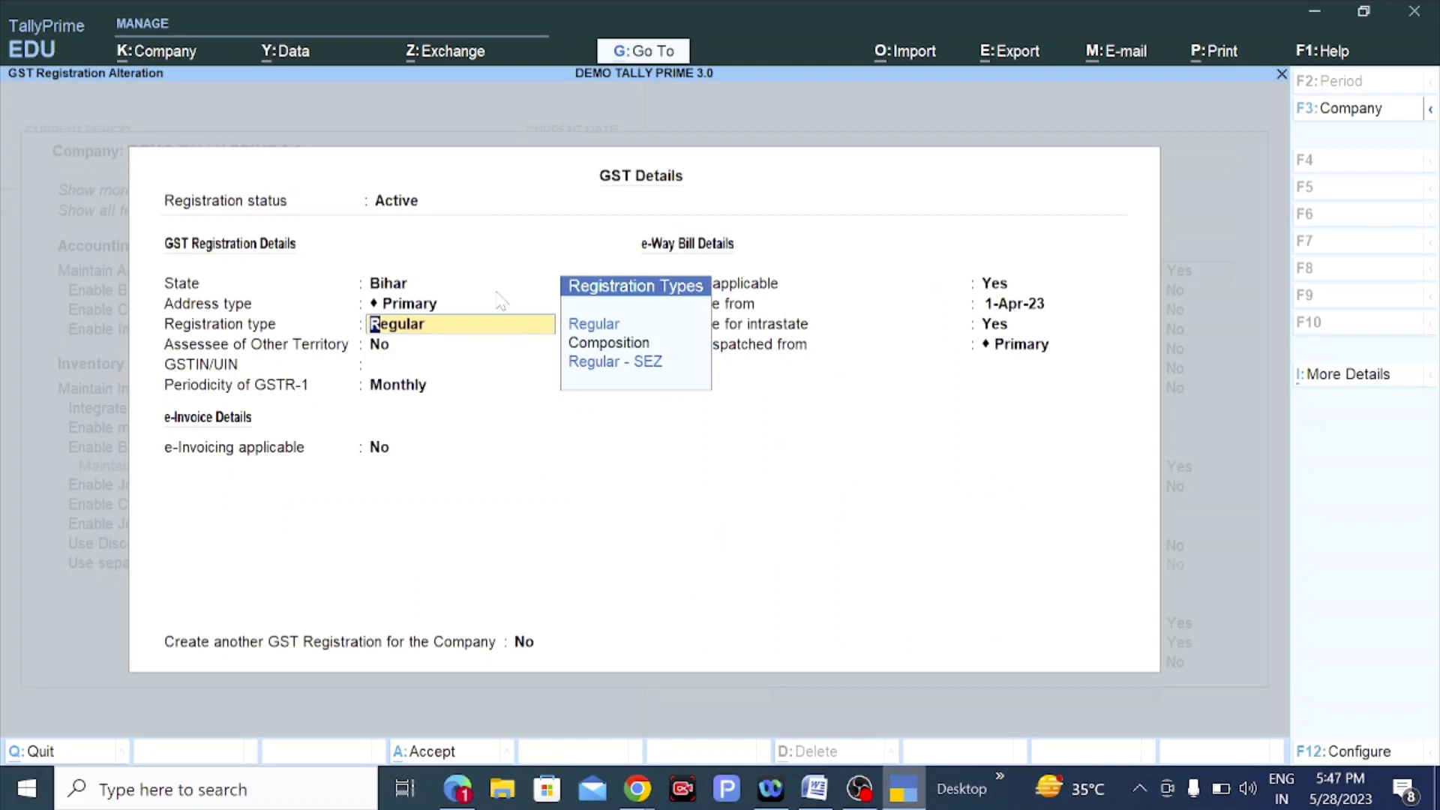
left_click(406, 202)
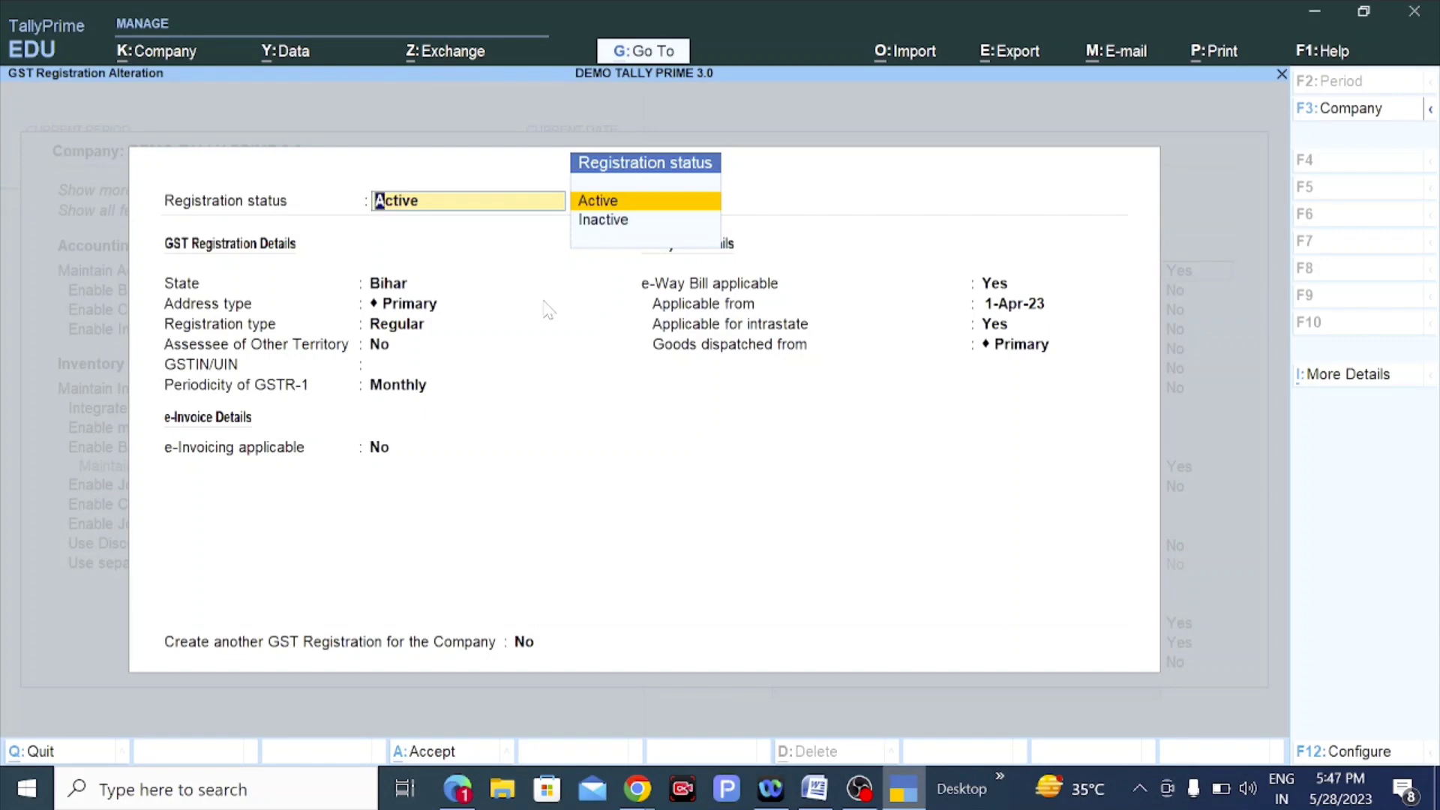
key("Return")
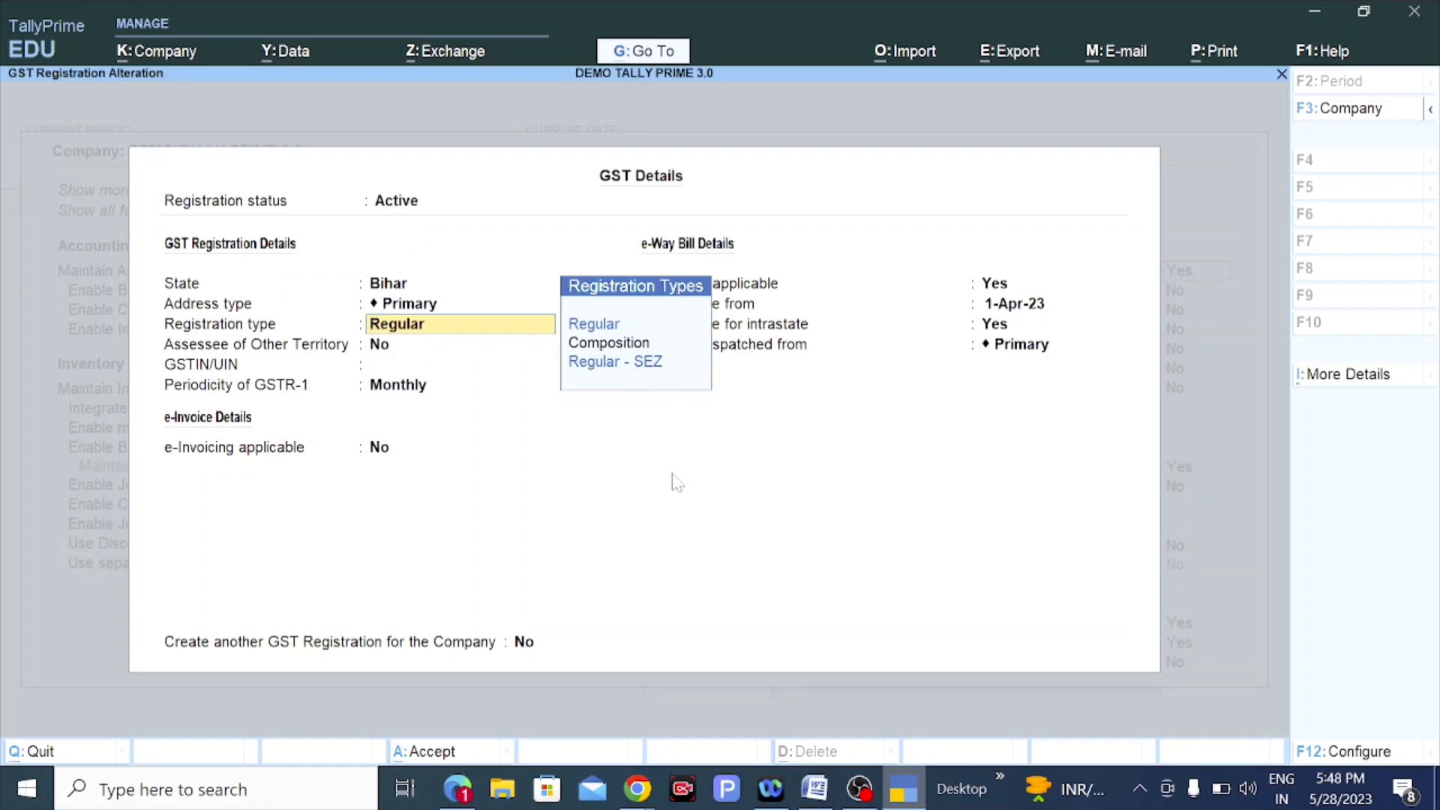
key("Up")
key("Up")
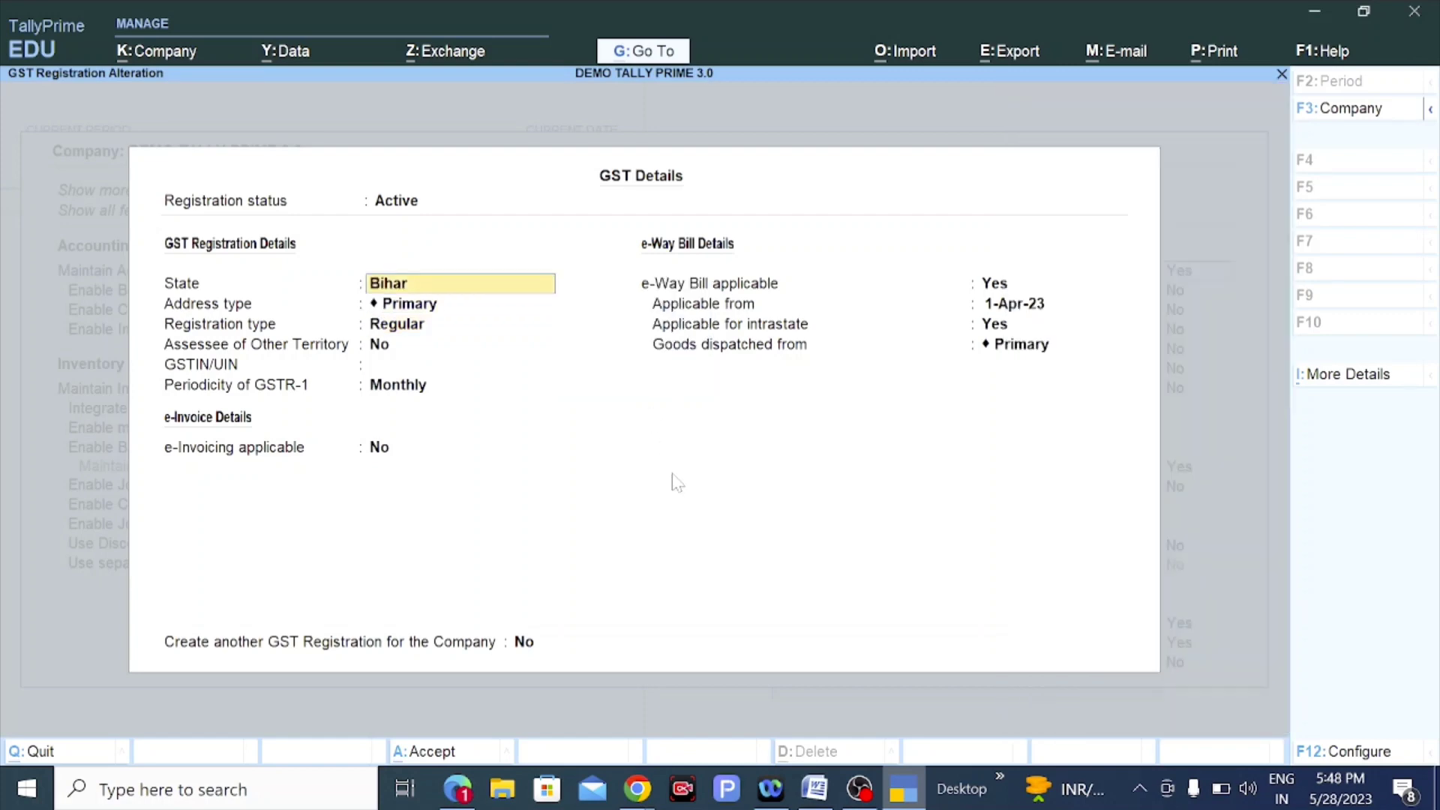
key("Down")
key("Down")
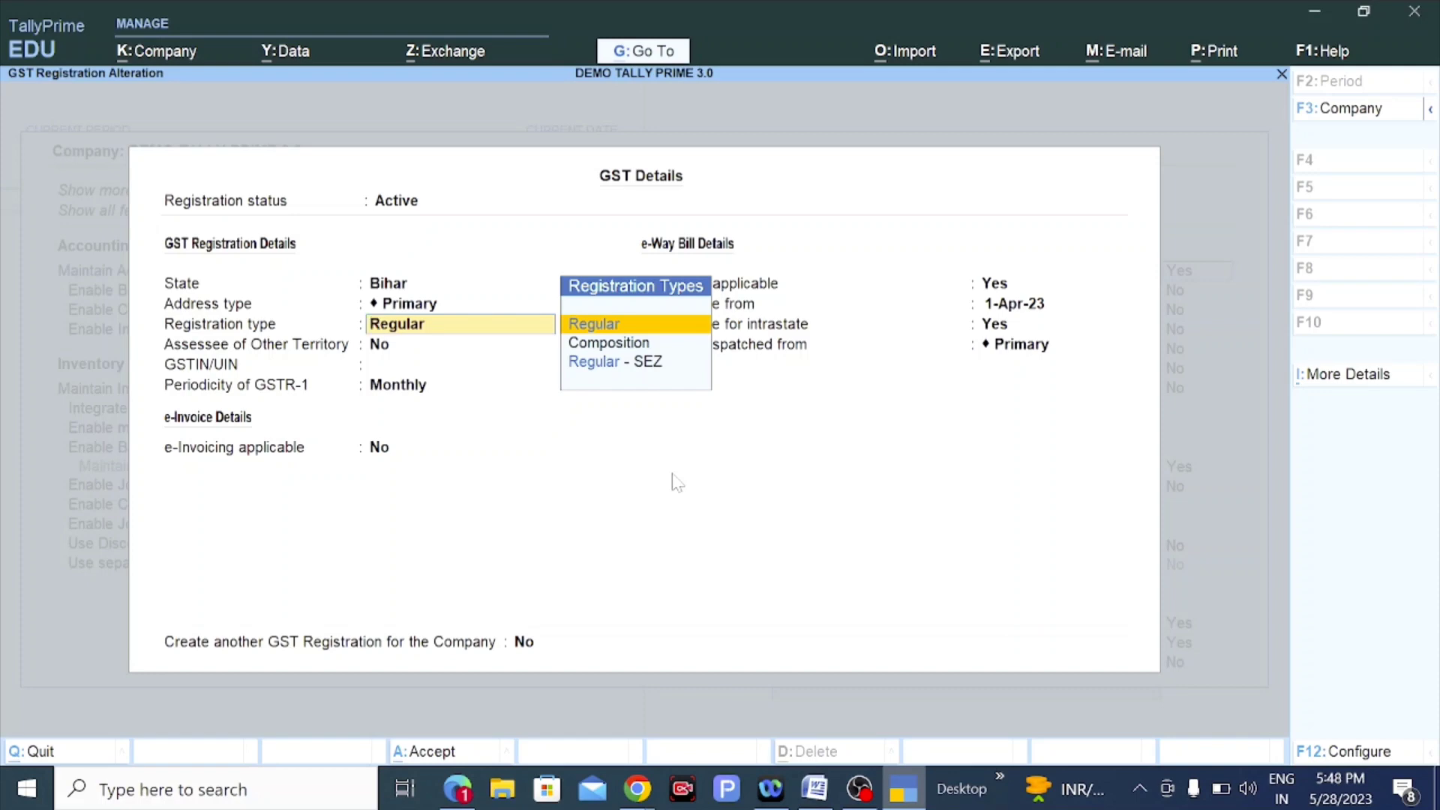
key("Return")
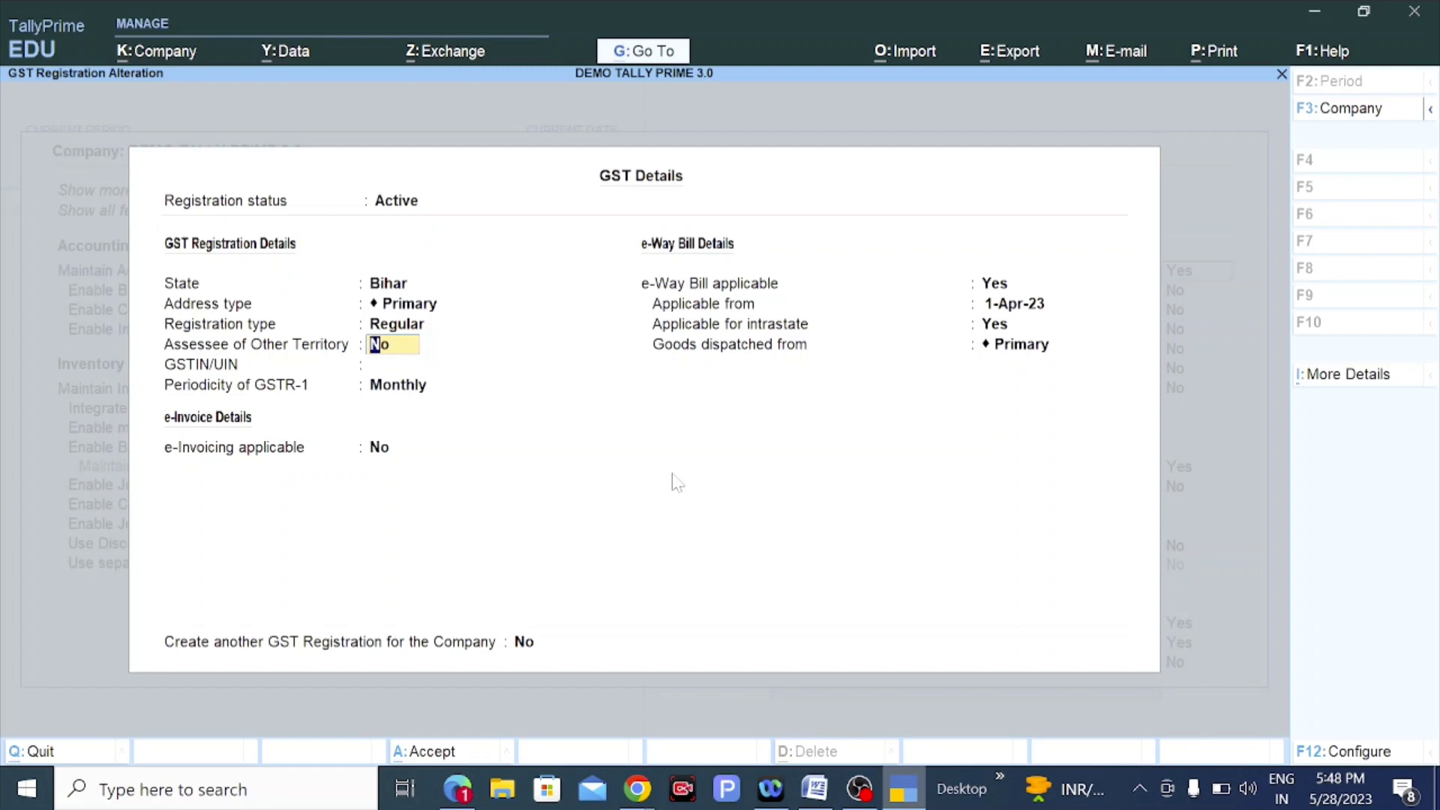
Keep Assessee of Other Territory at No and enter the Bihar GSTIN, dismissing the warnings.
key("Return")
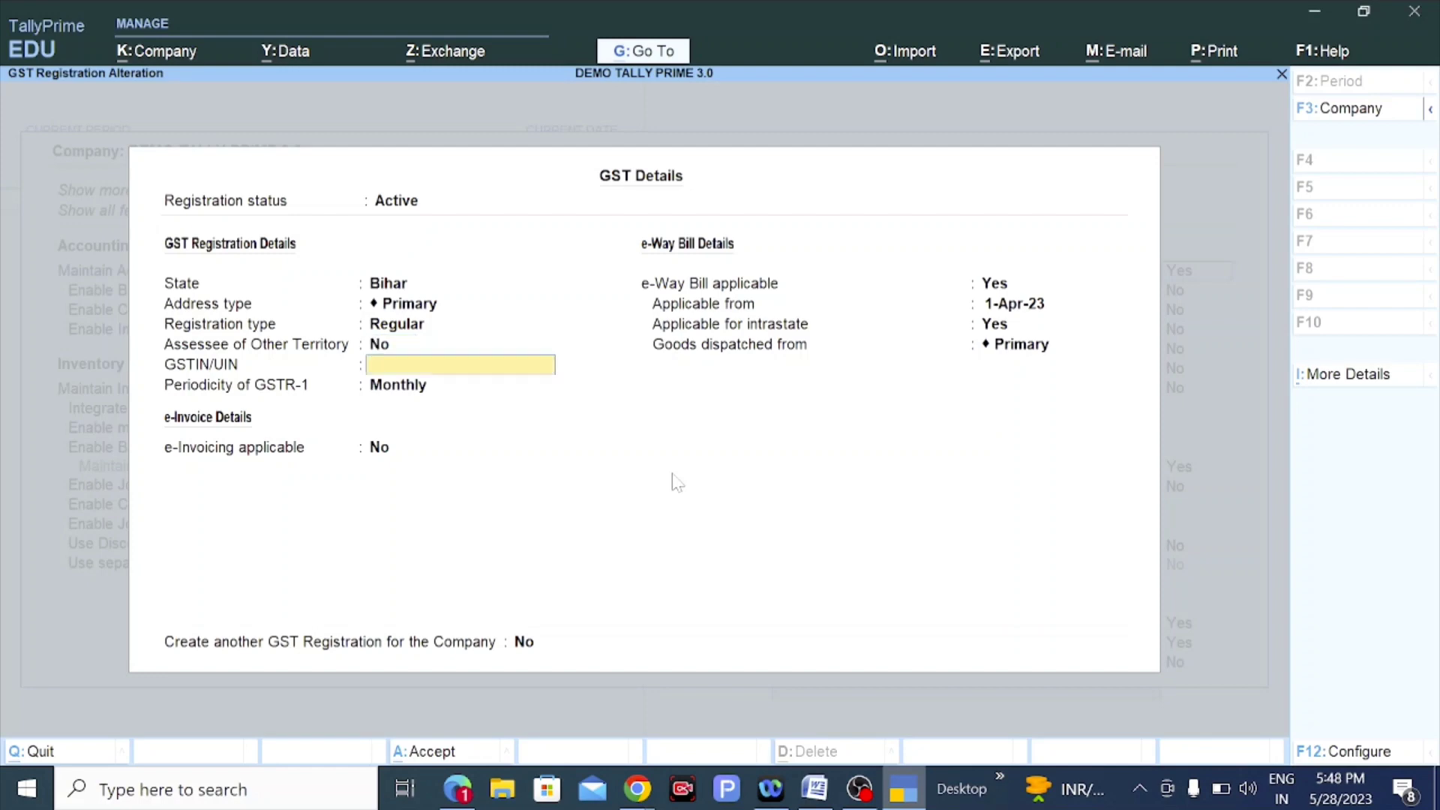
key("Return")
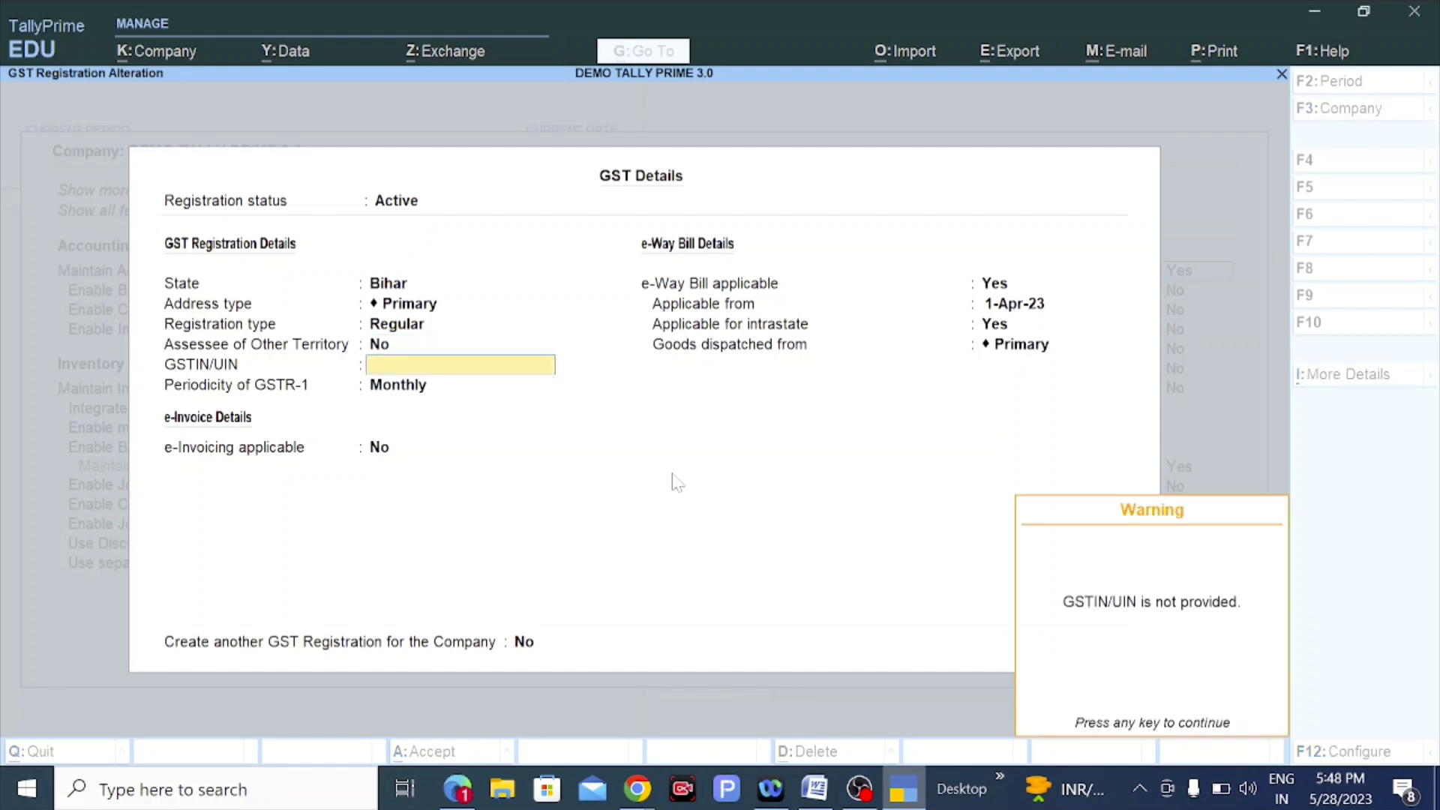
key("Return")
key("BackSpace")
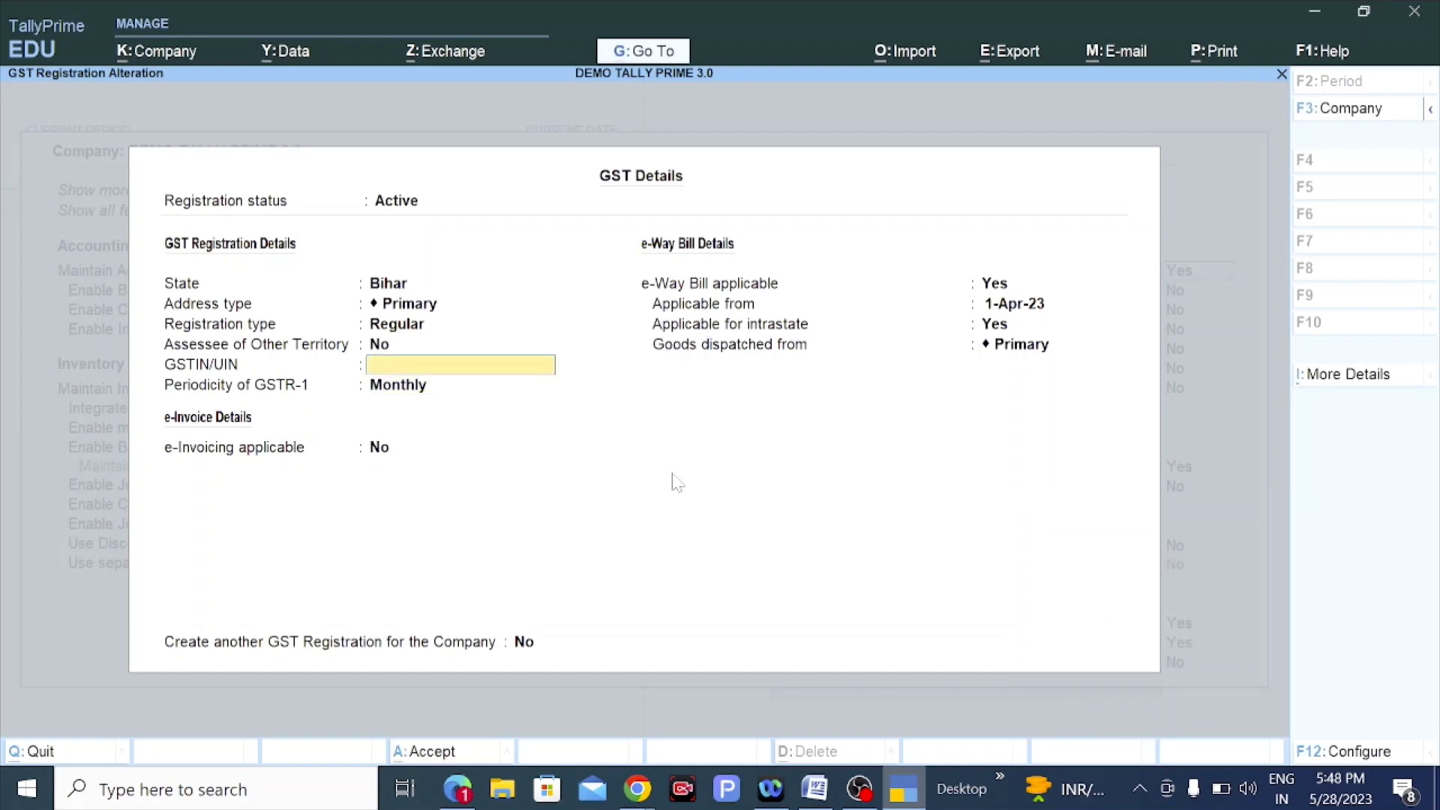
type("10AATHC8339H1ZR")
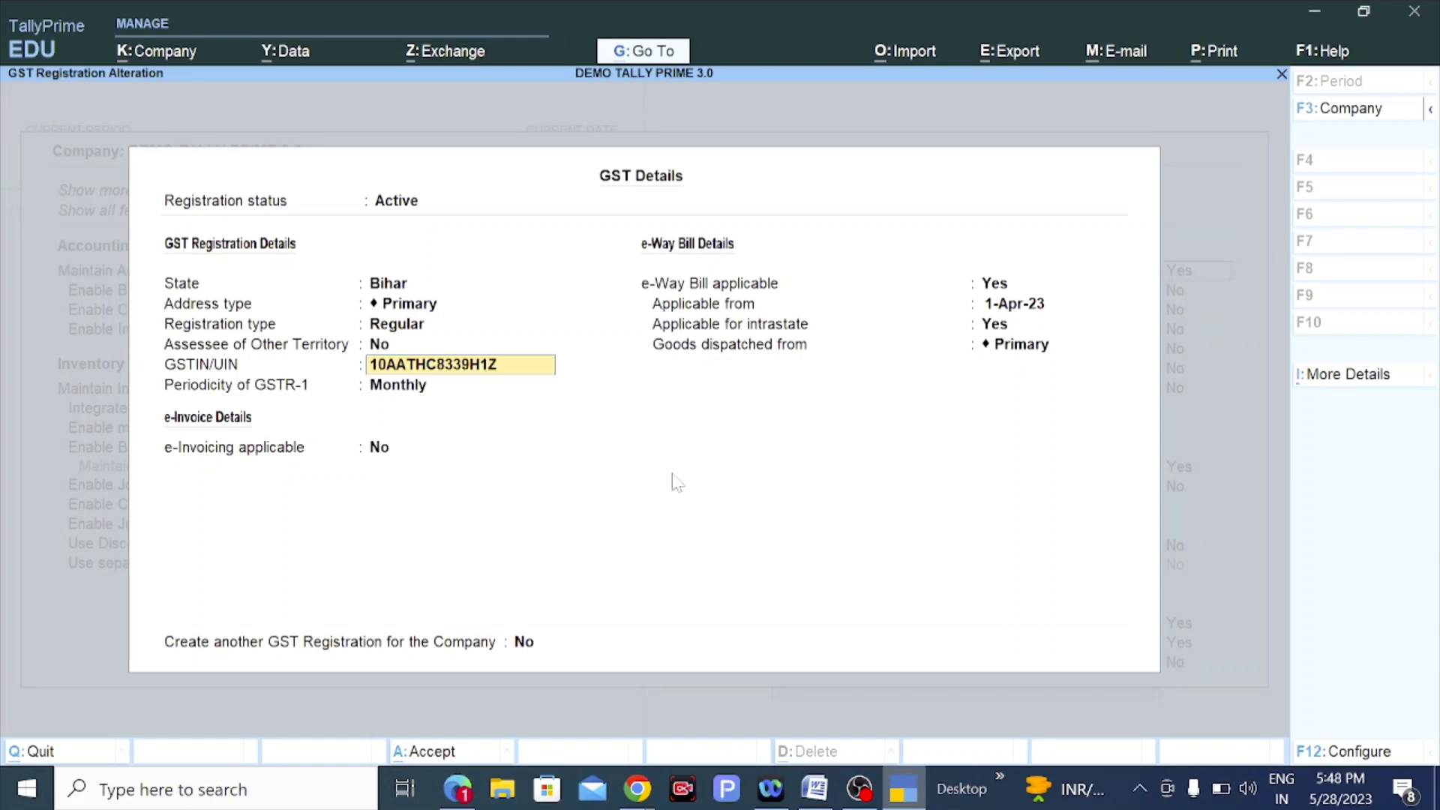
key("Return")
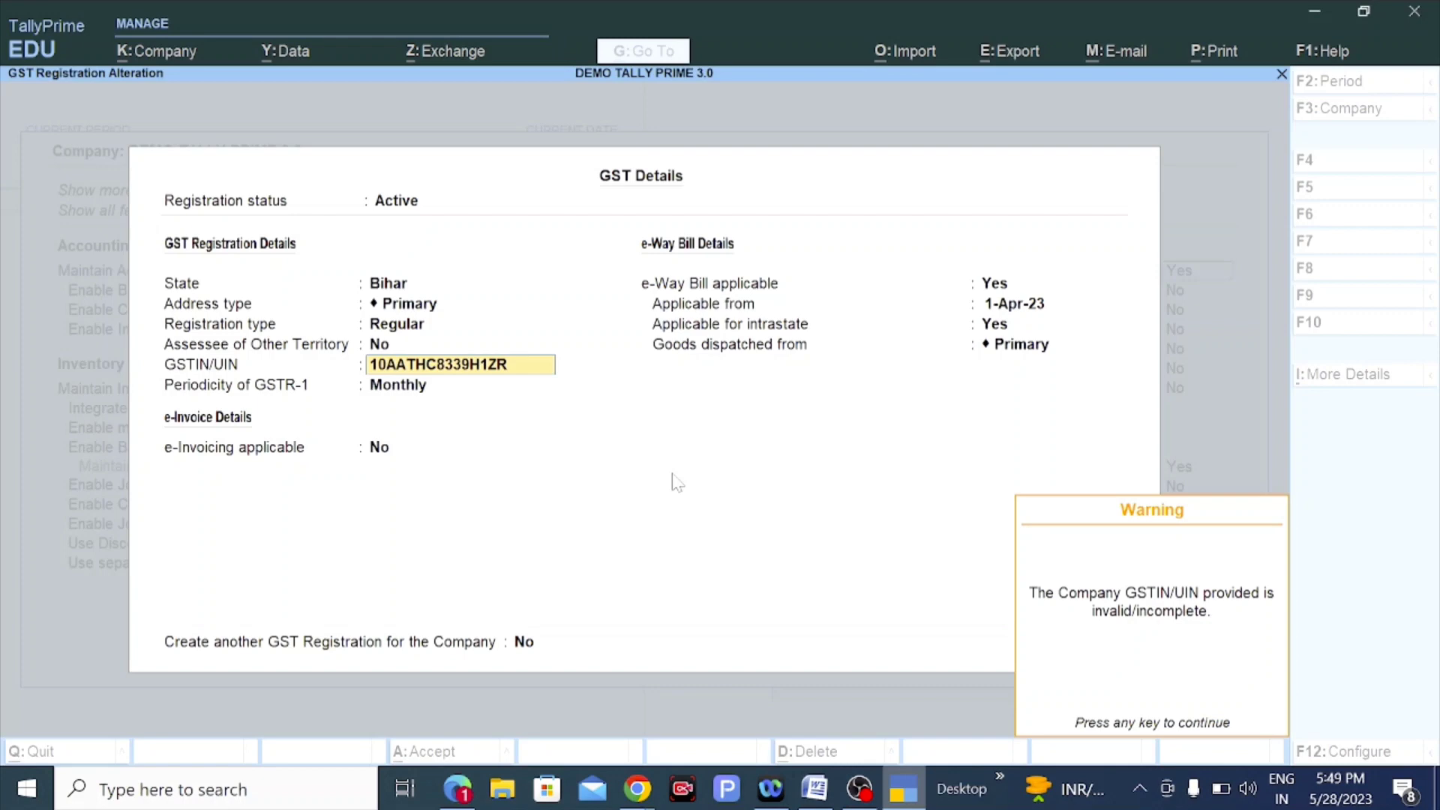
key("Return")
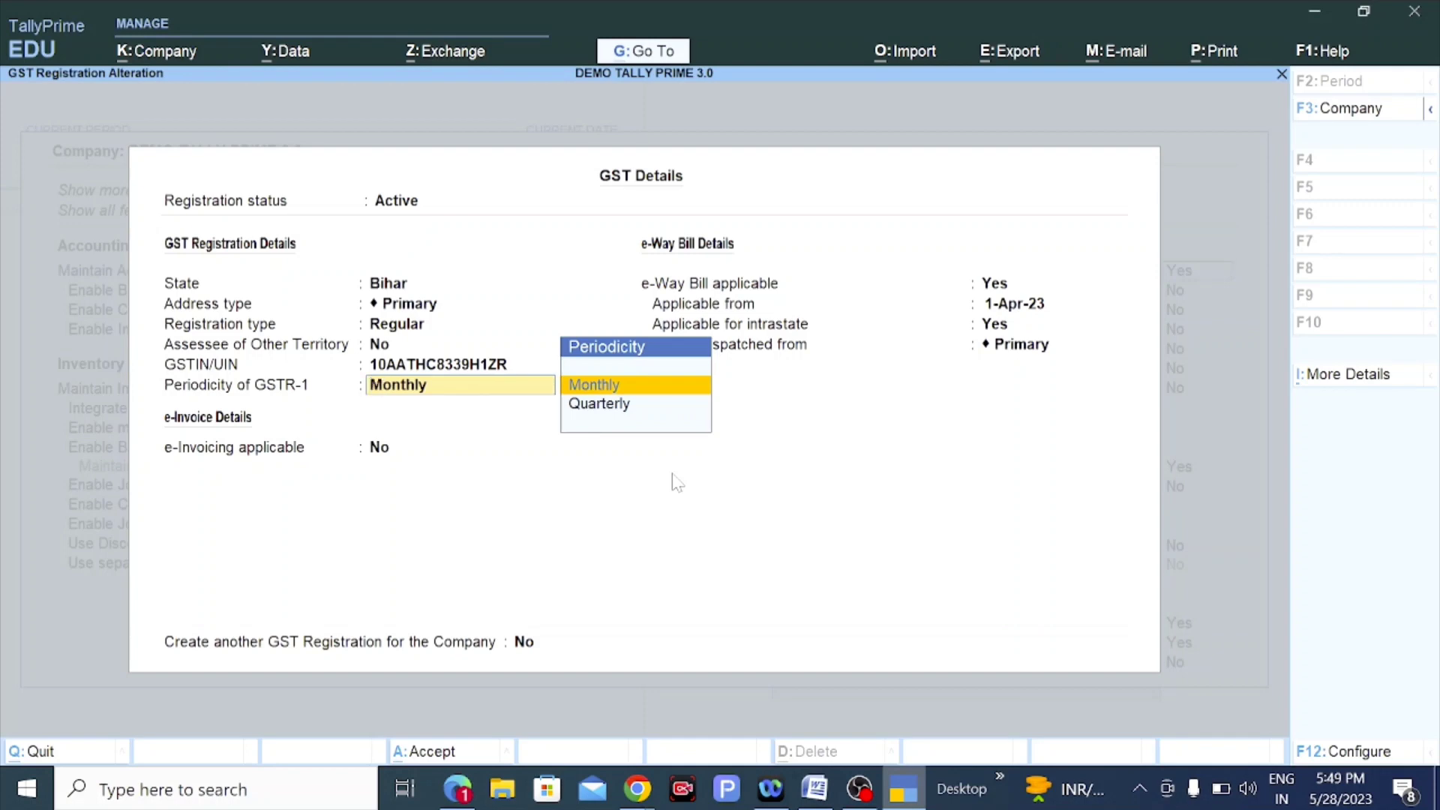
Keep Monthly GSTR-1, enable e-Invoicing from 1-Apr-23 billed from BIHAR, and keep Primary dispatch.
key("Return")
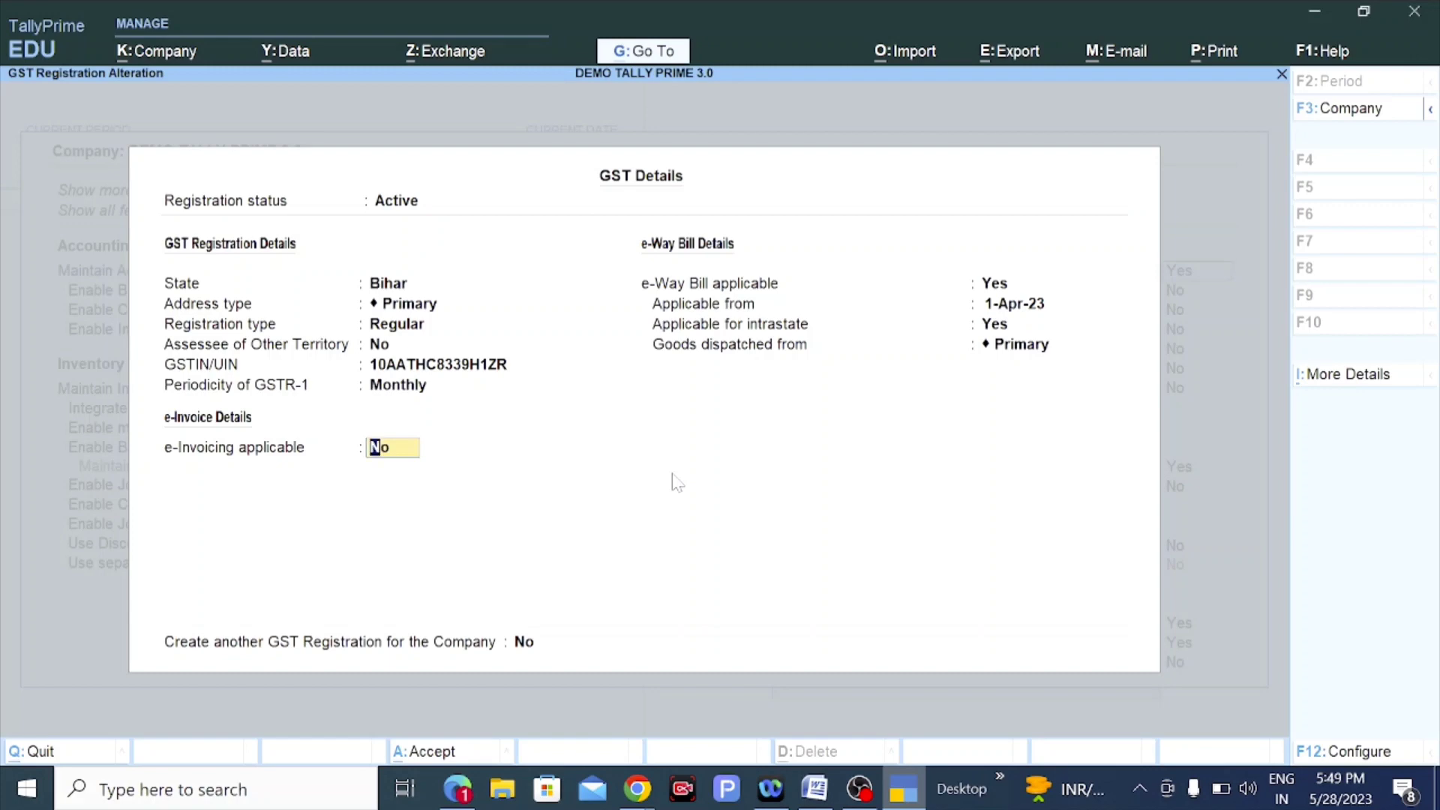
type("Y")
key("Return")
key("Return")
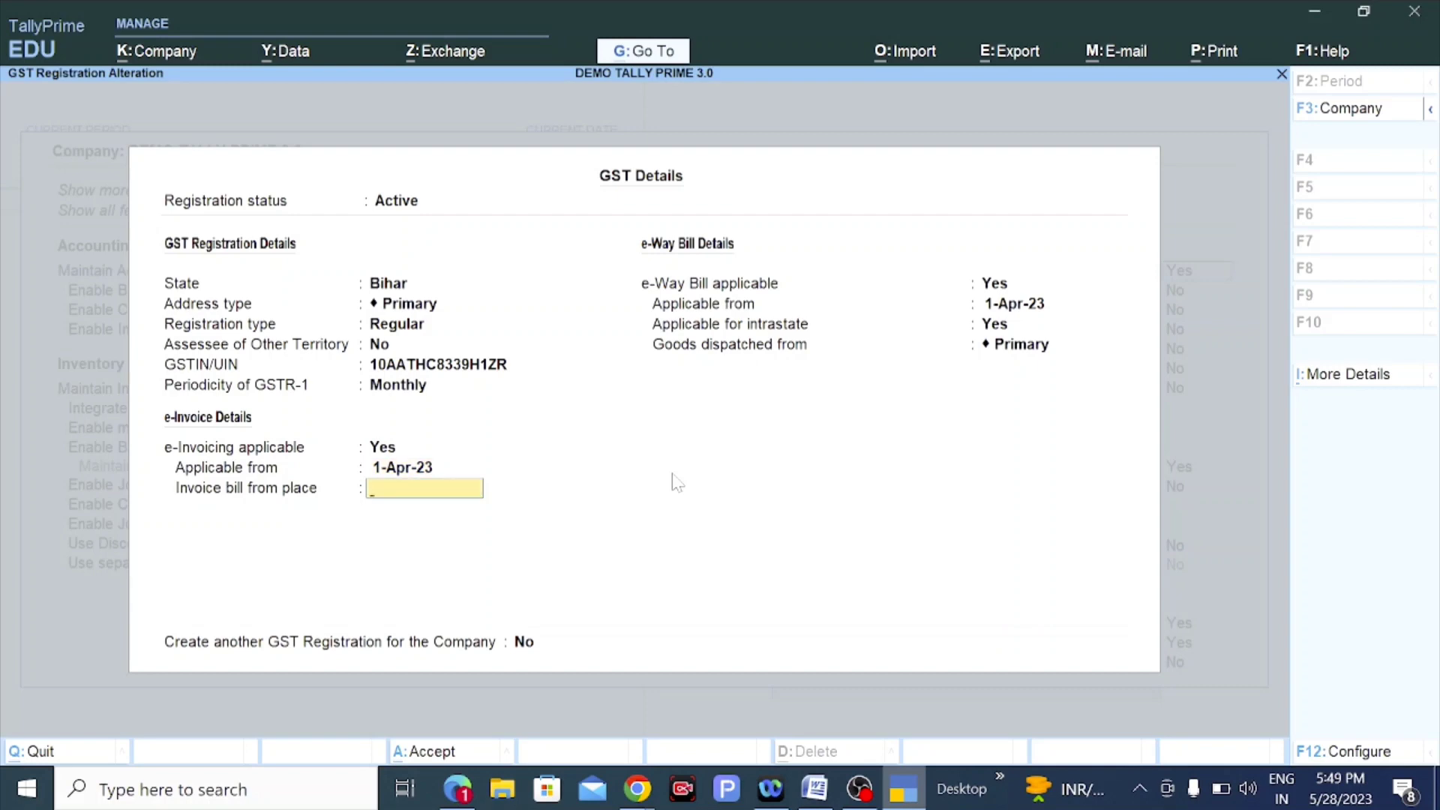
type("BIHAR")
key("Return")
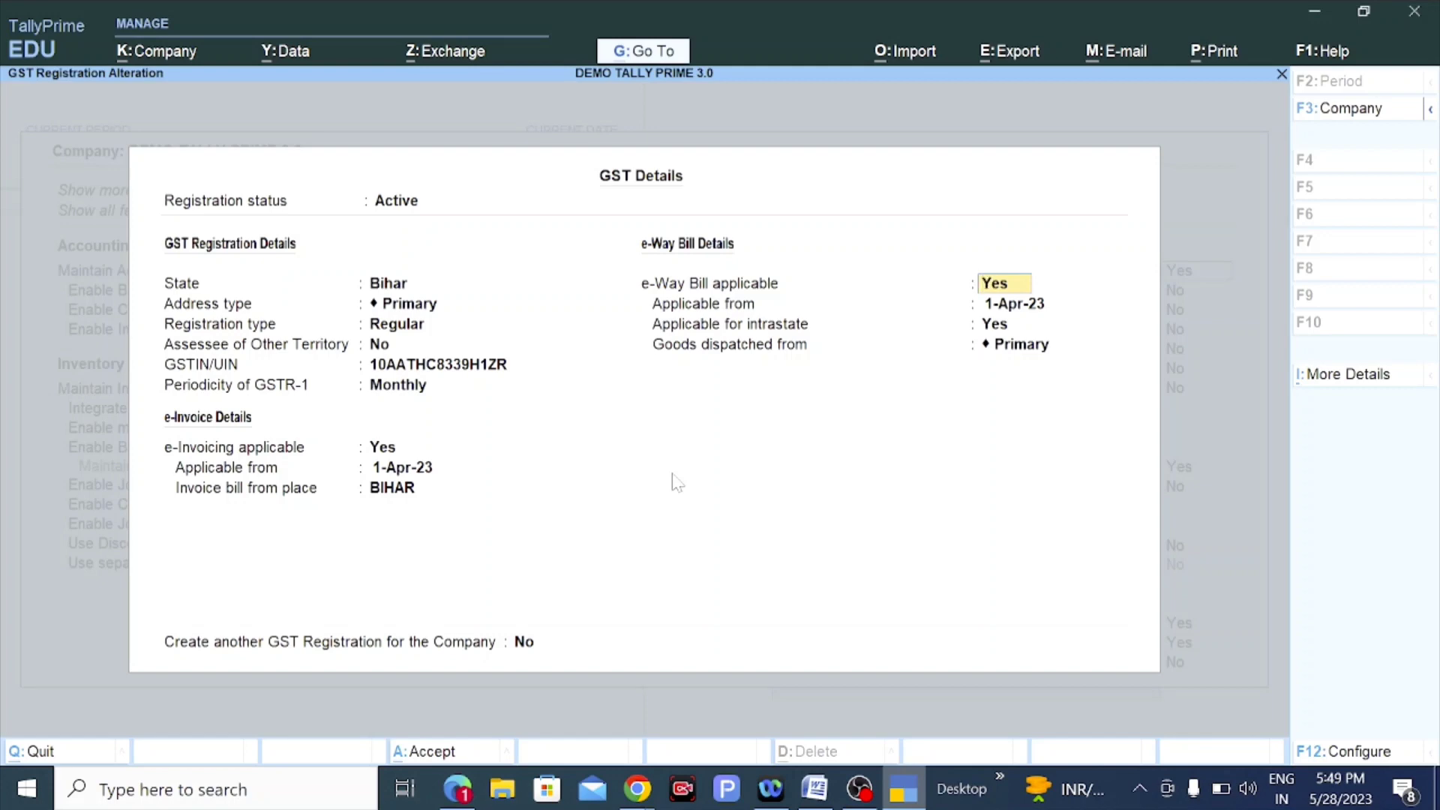
key("Return")
key("Return")
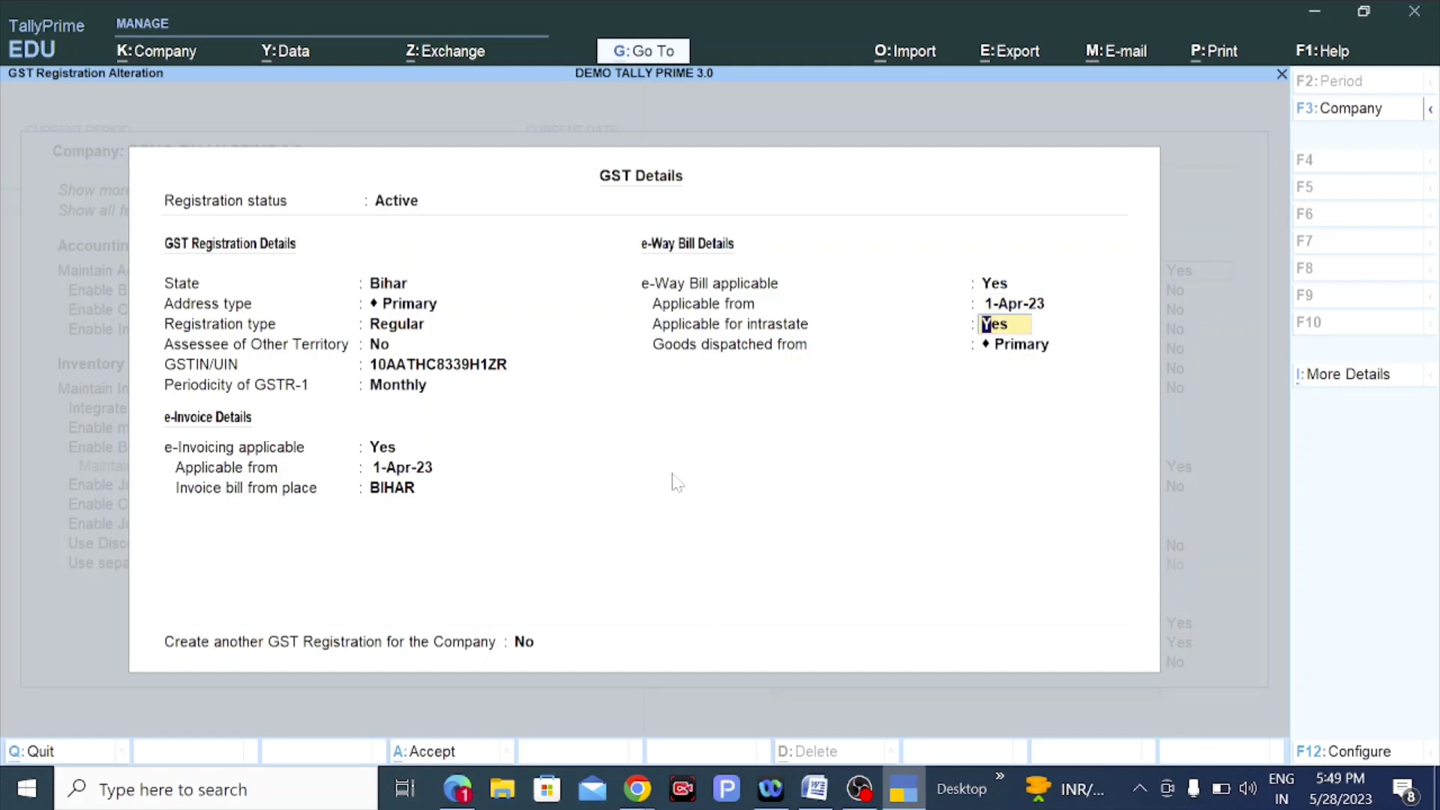
key("Return")
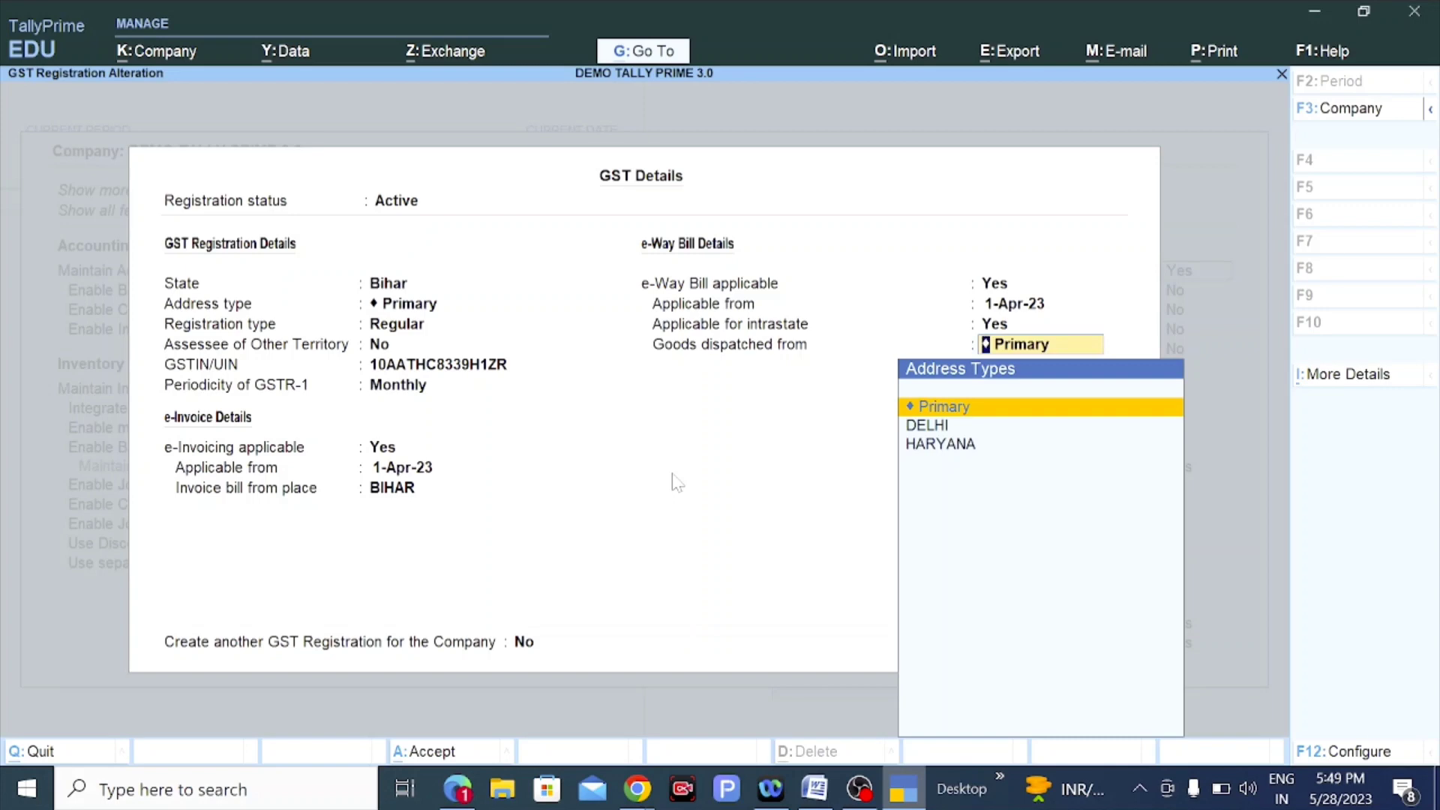
key("Return")
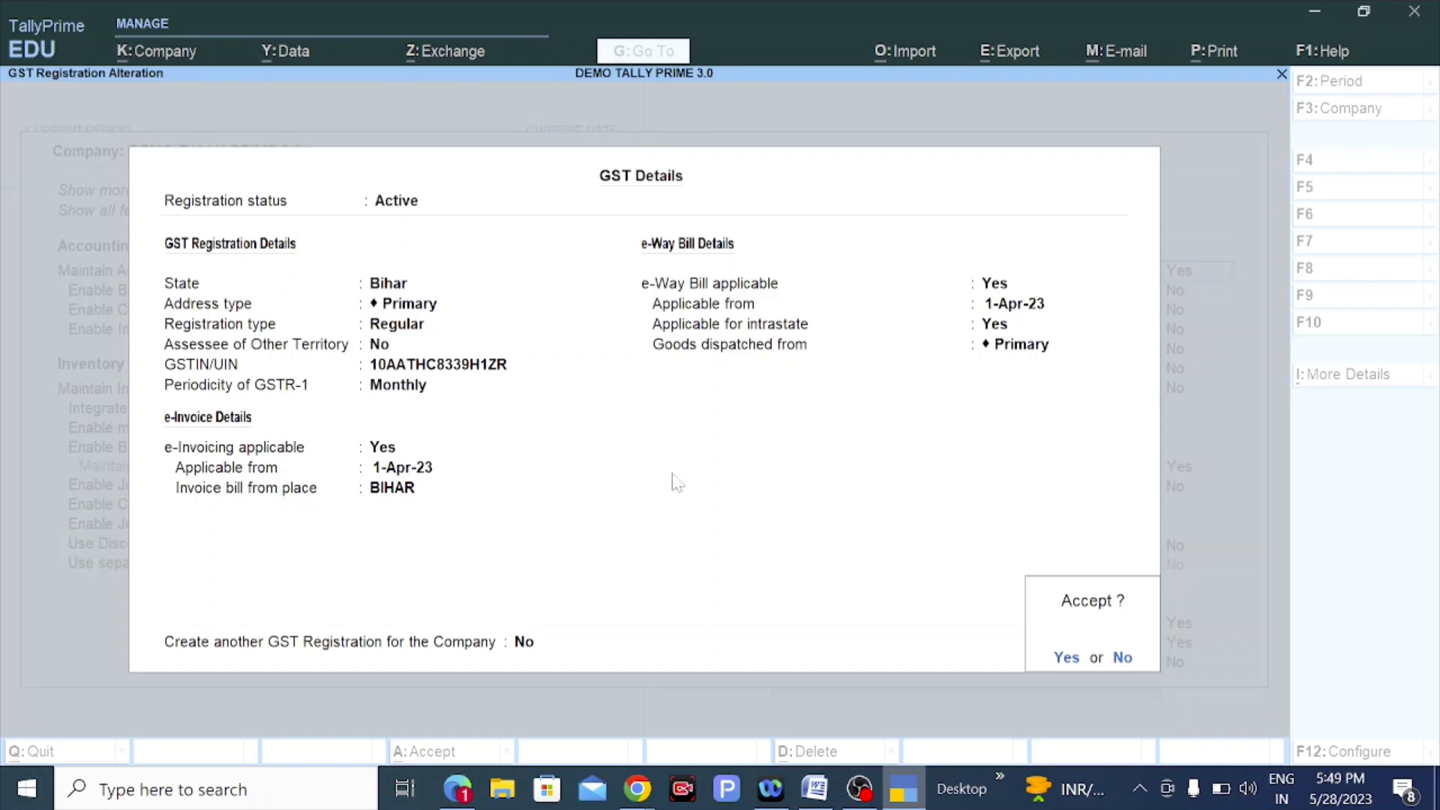
Set Create another GST Registration to Yes and accept the Bihar registration.
key("Escape")
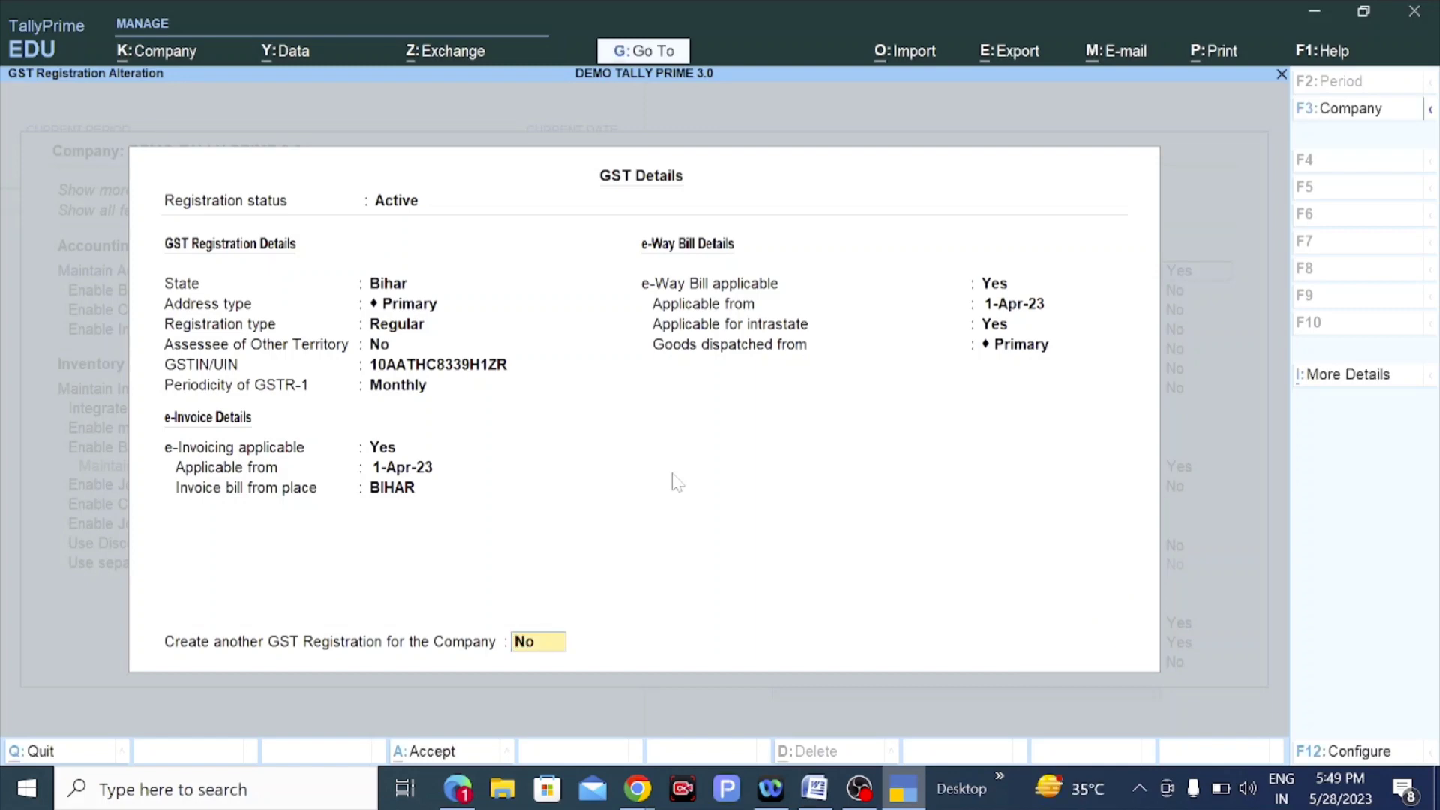
type("y")
key("Return")
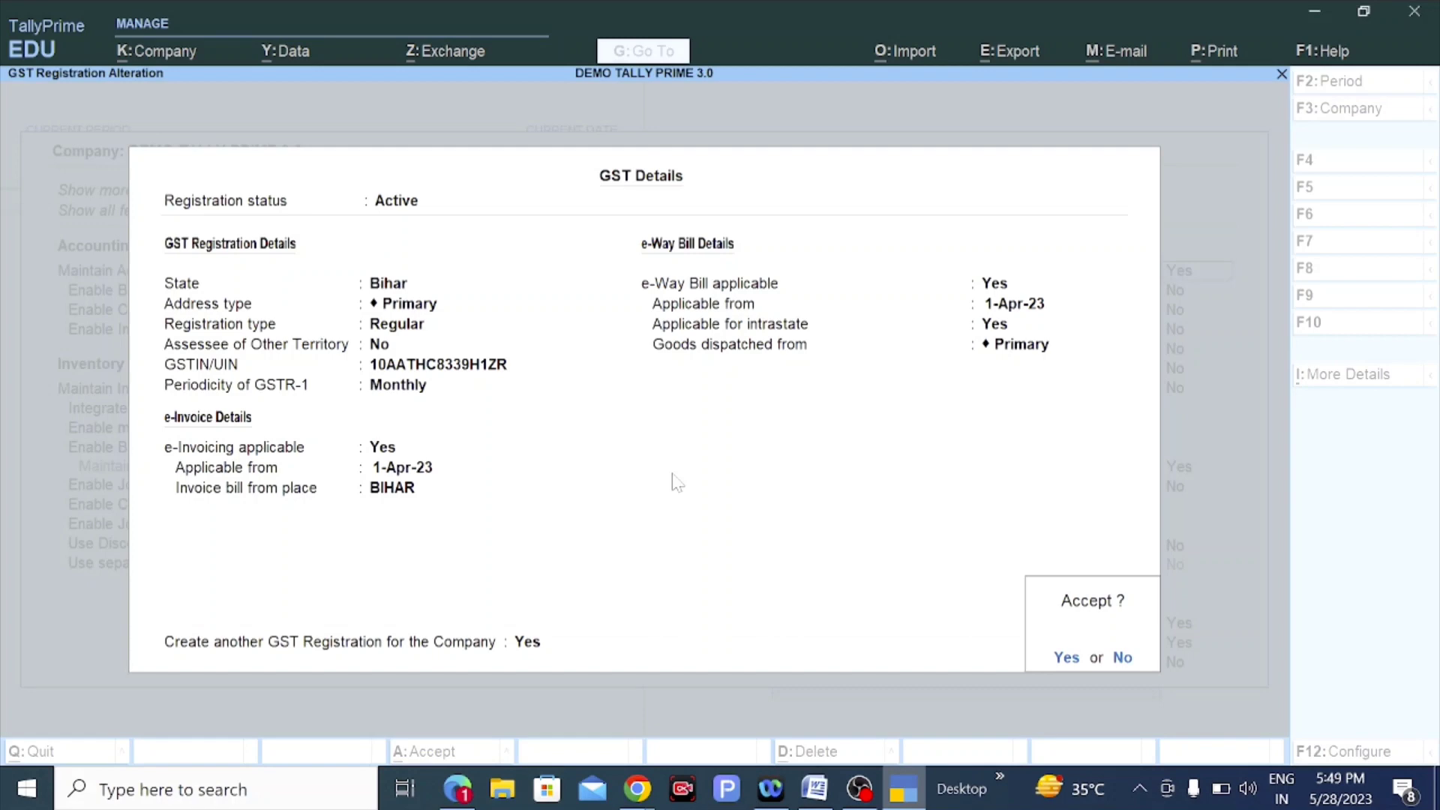
key("y")
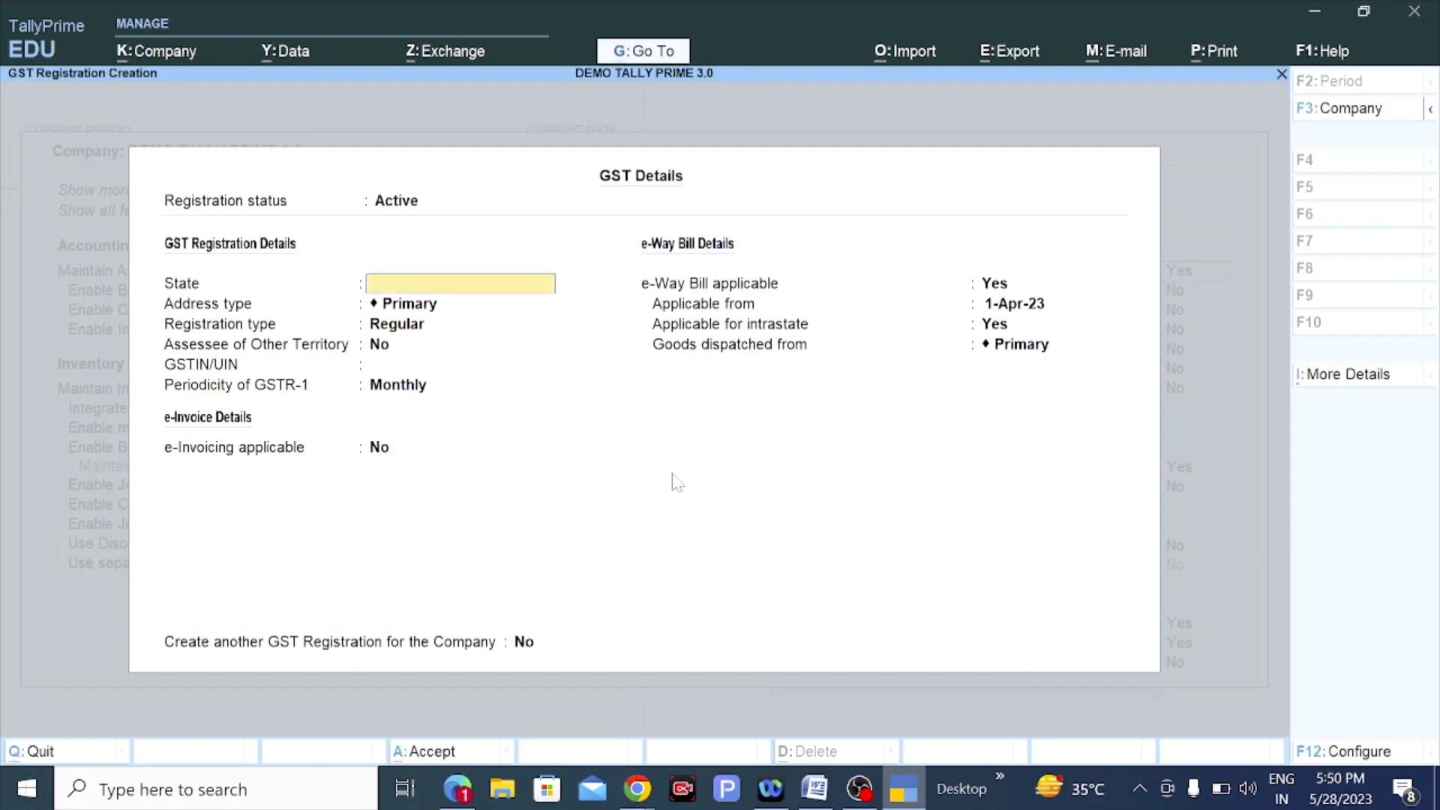
Give the second registration state Delhi, DELHI address type, Regular type and No for other territory.
type("DEL")
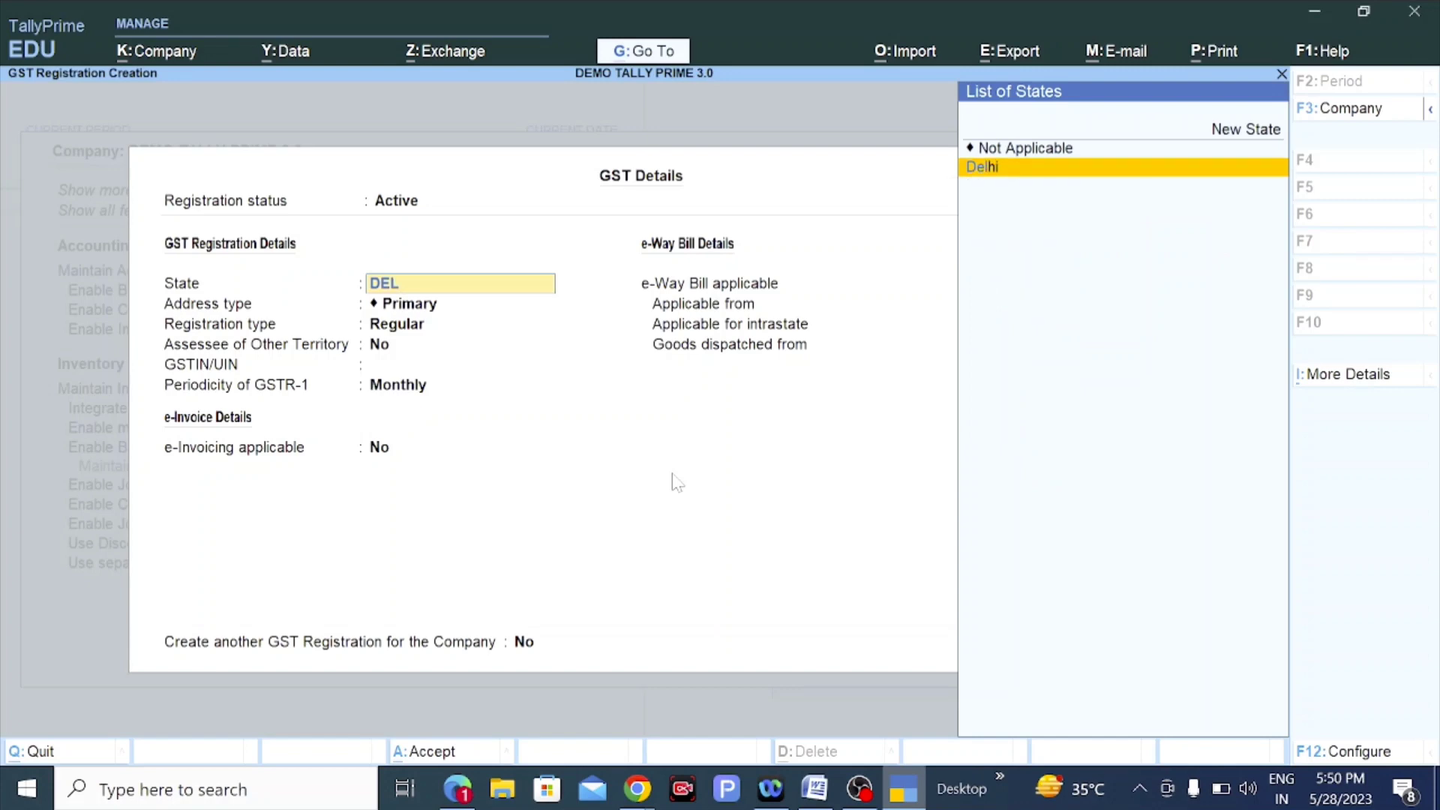
key("Return")
key("Down")
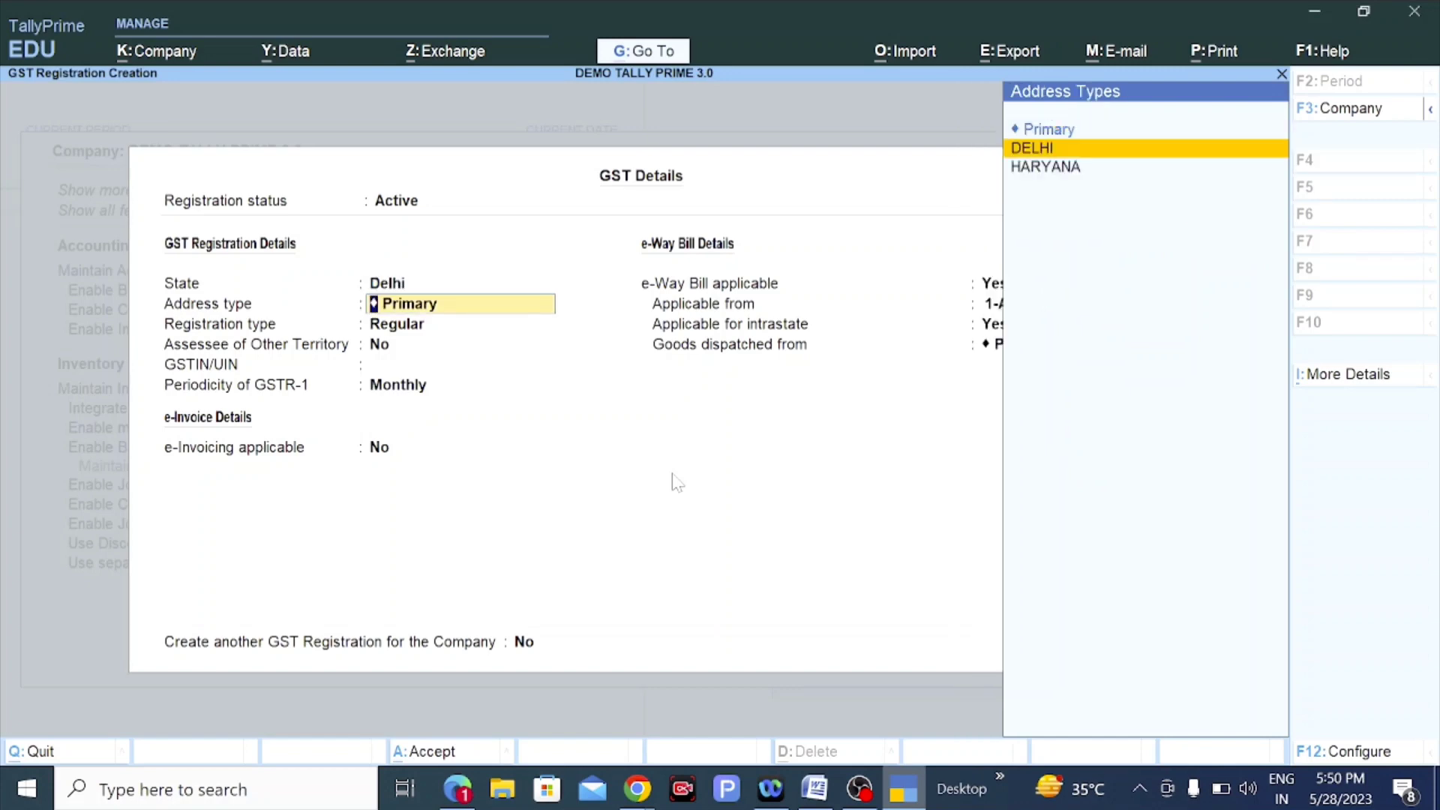
key("Return")
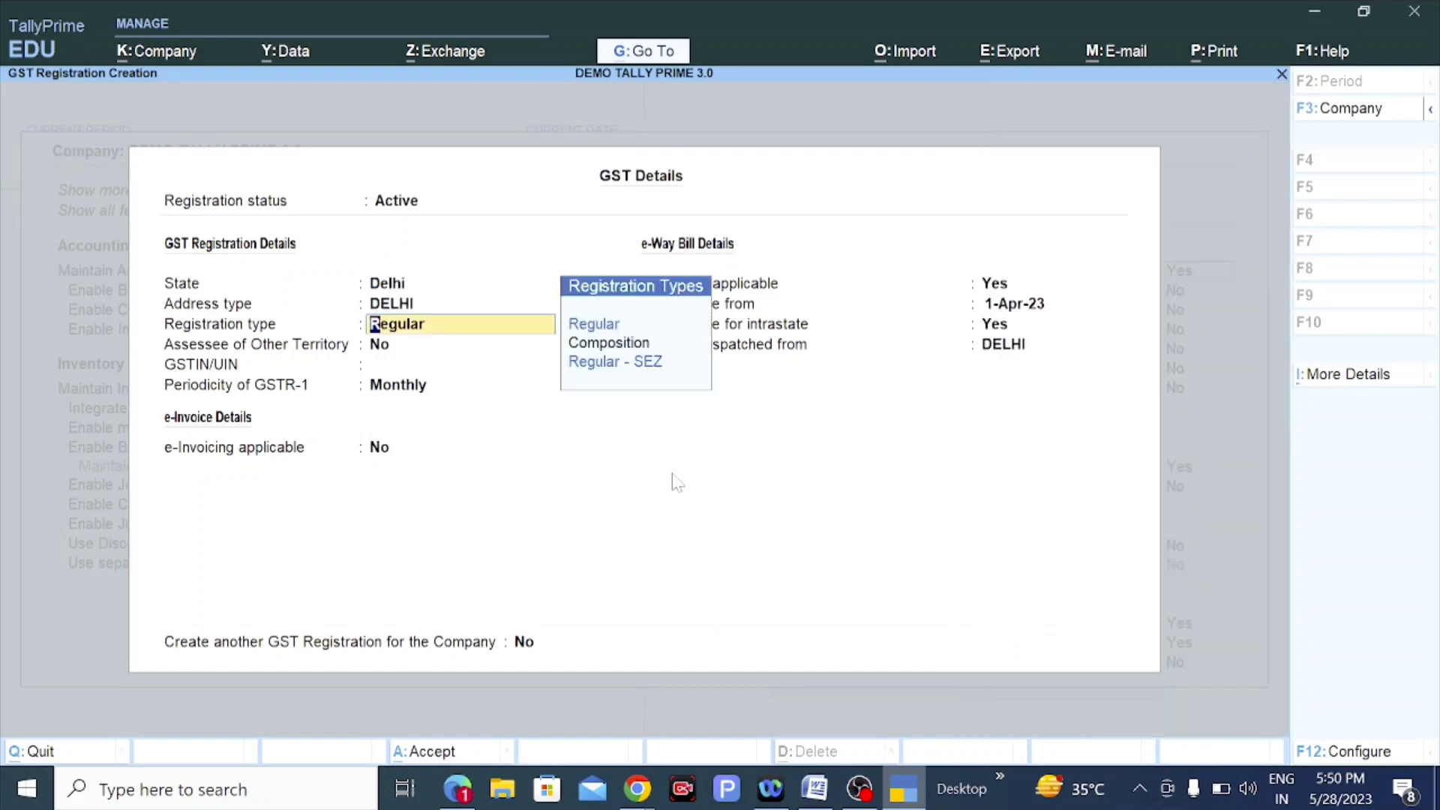
key("Return")
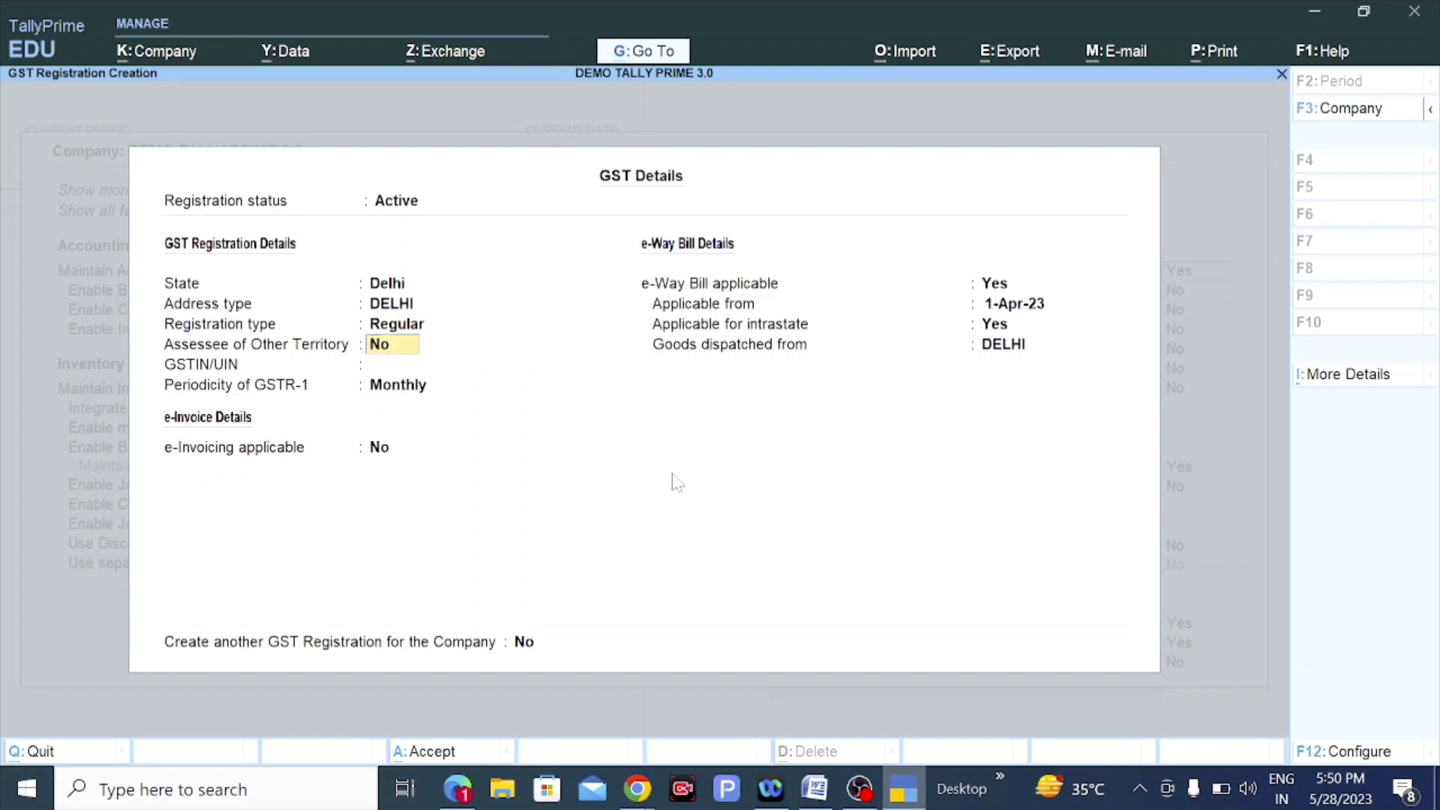
key("Return")
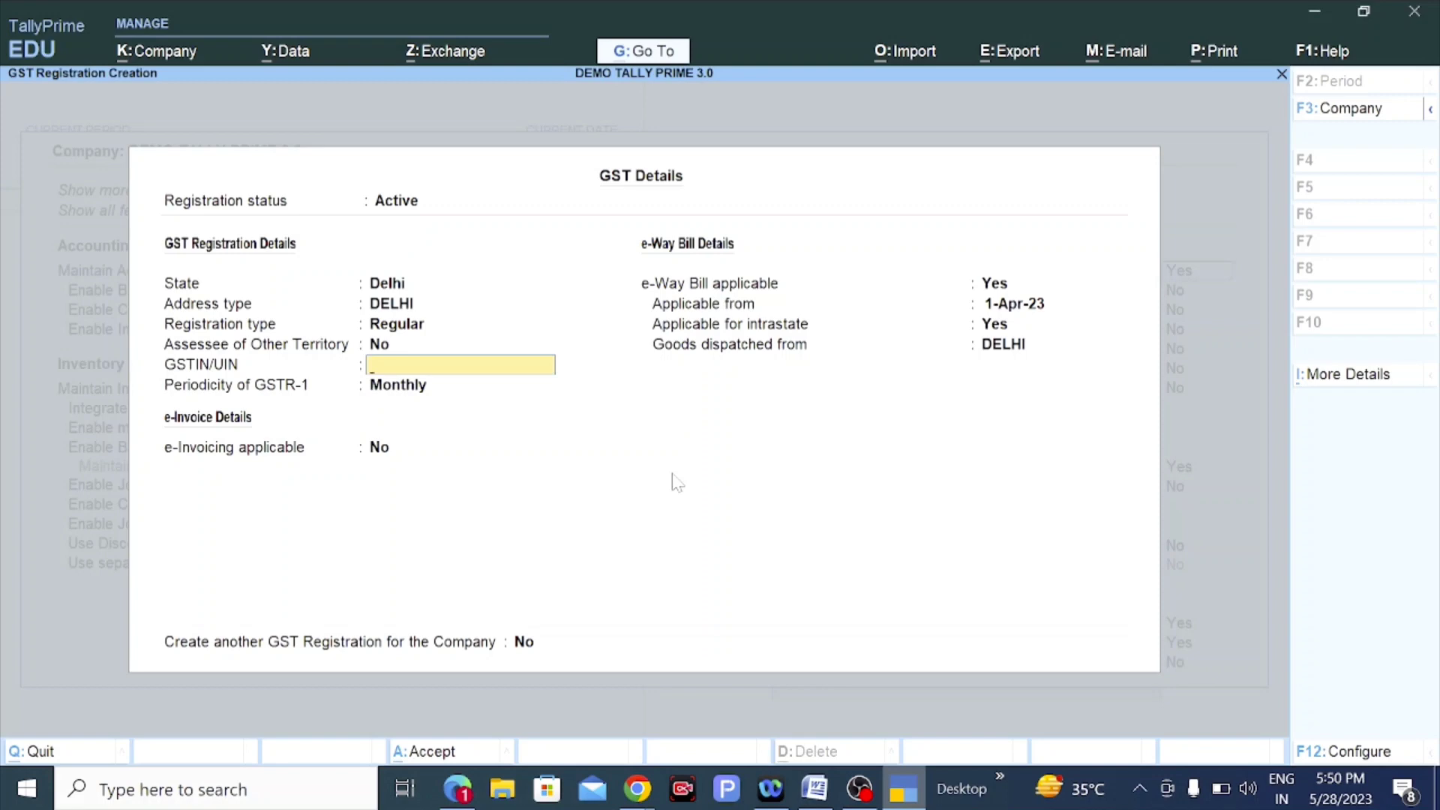
left_click(636, 788)
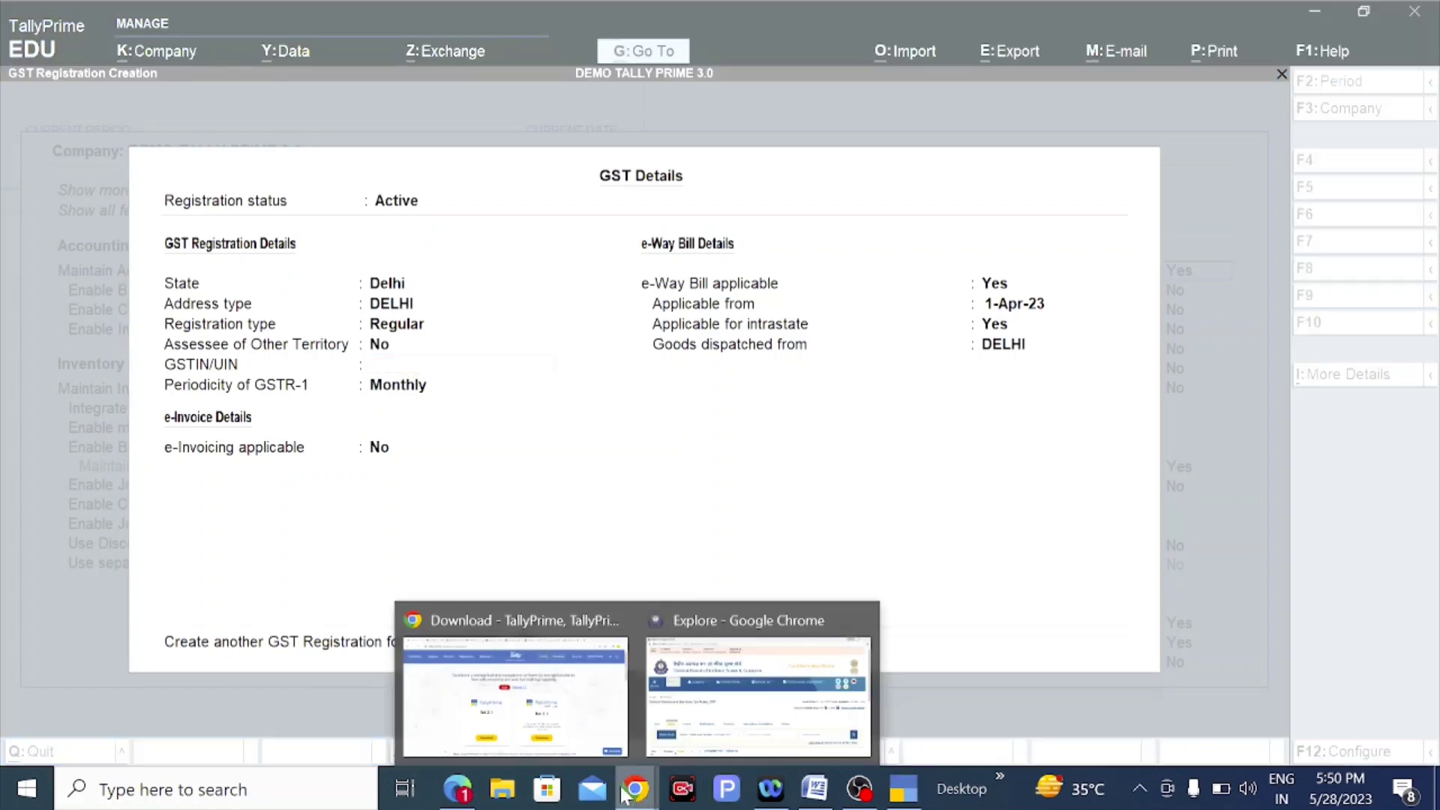
Search the web in a new Chrome tab for 'gst state code list'.
left_click(597, 701)
left_click(1162, 18)
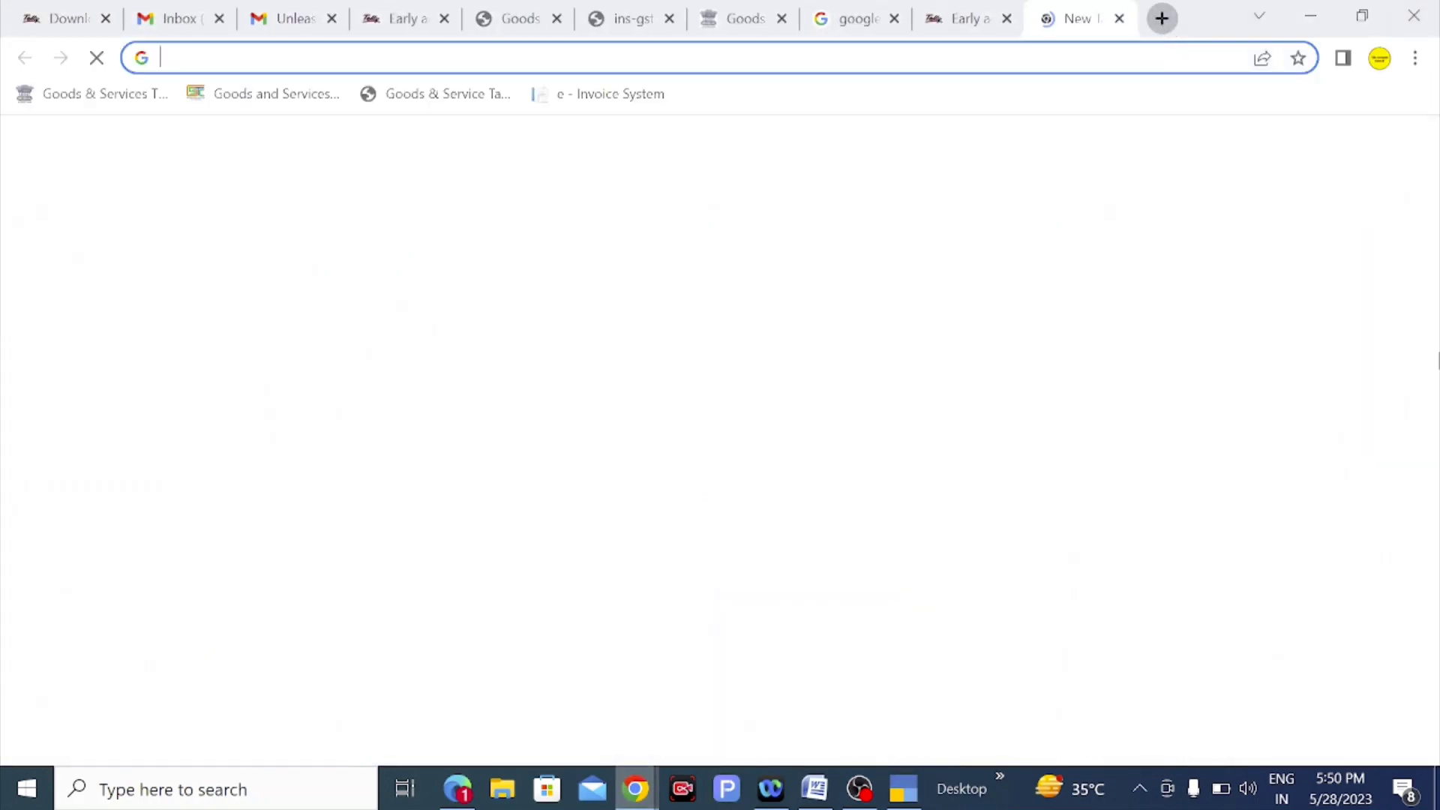
type("GST")
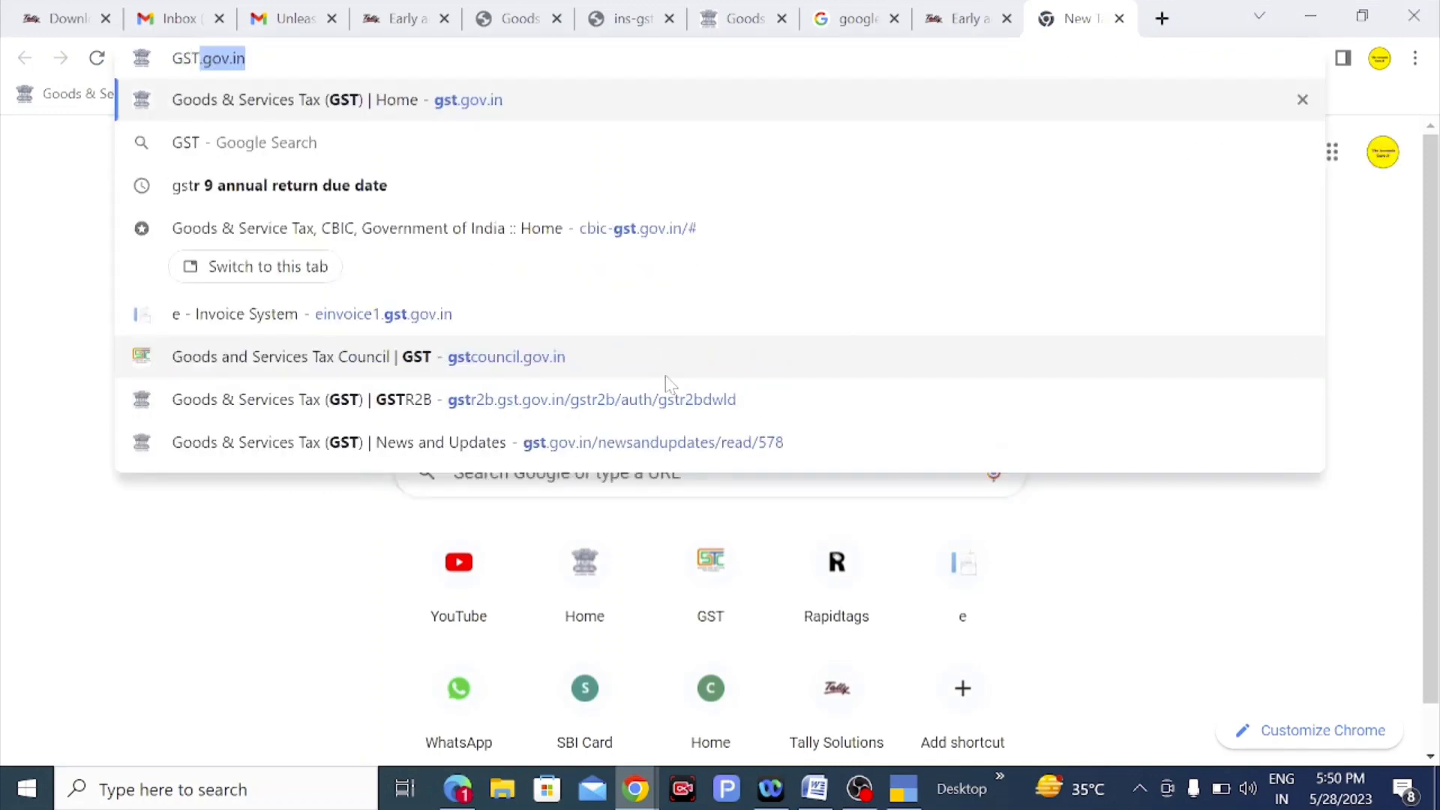
type(" STE")
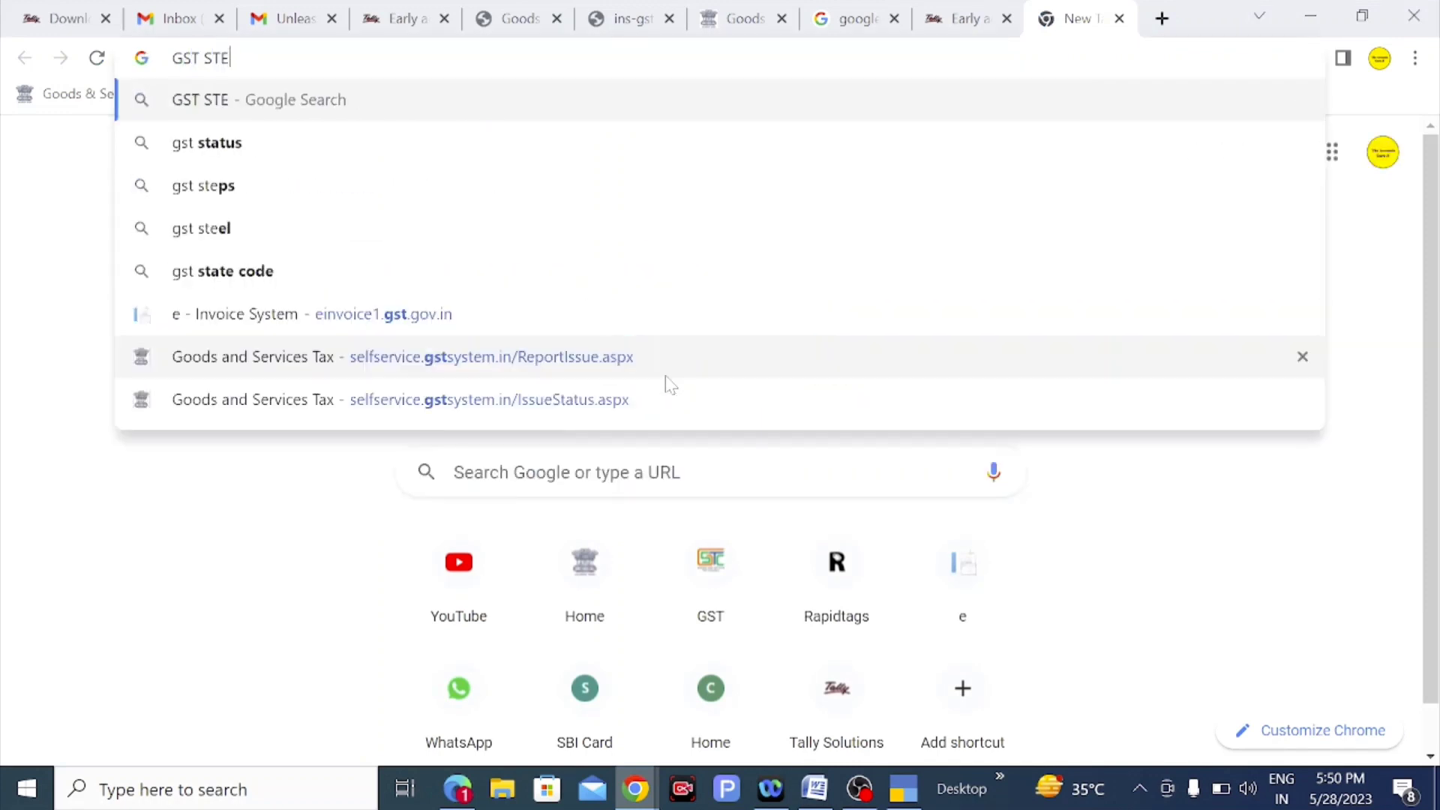
key("BackSpace")
type("ATE CO")
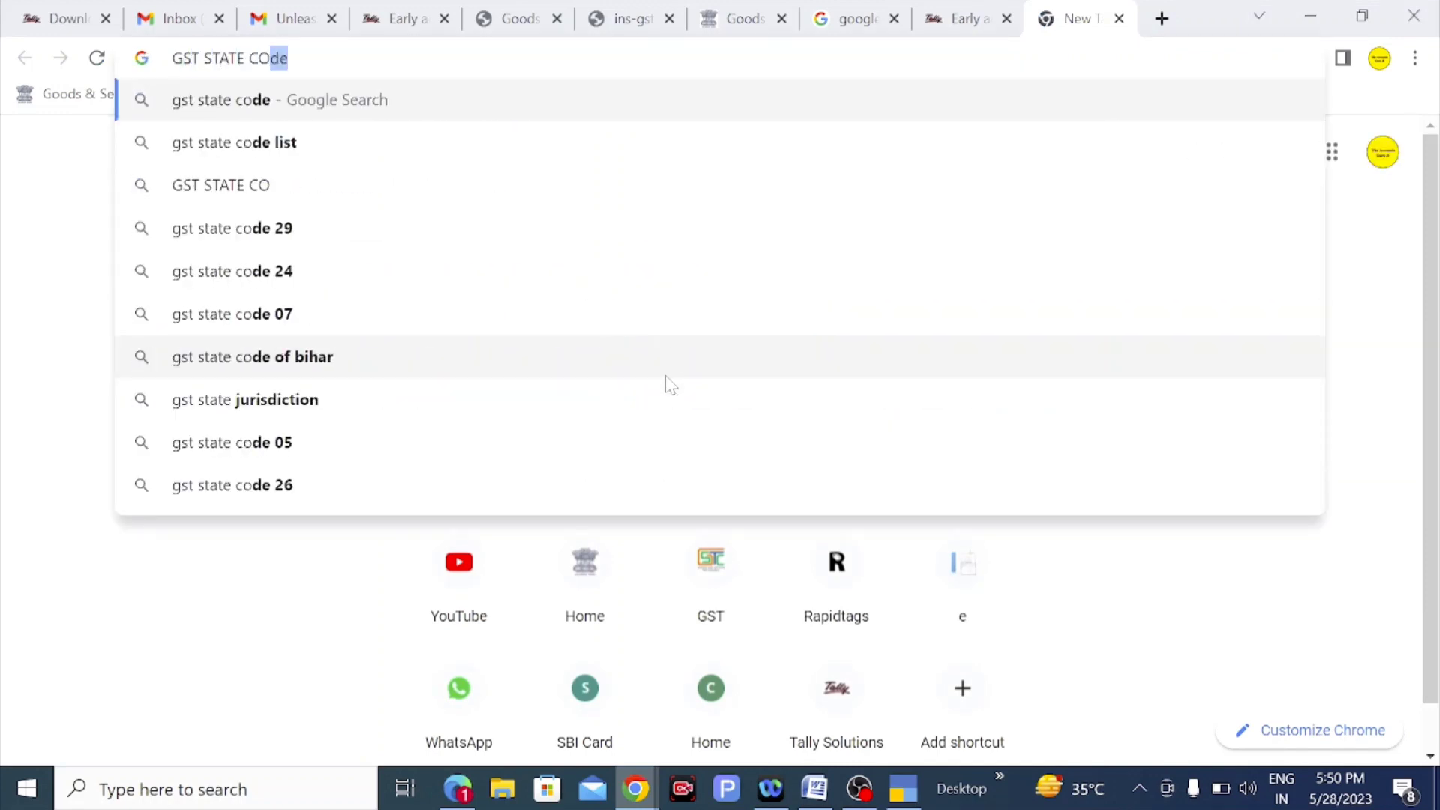
key("Down")
key("Return")
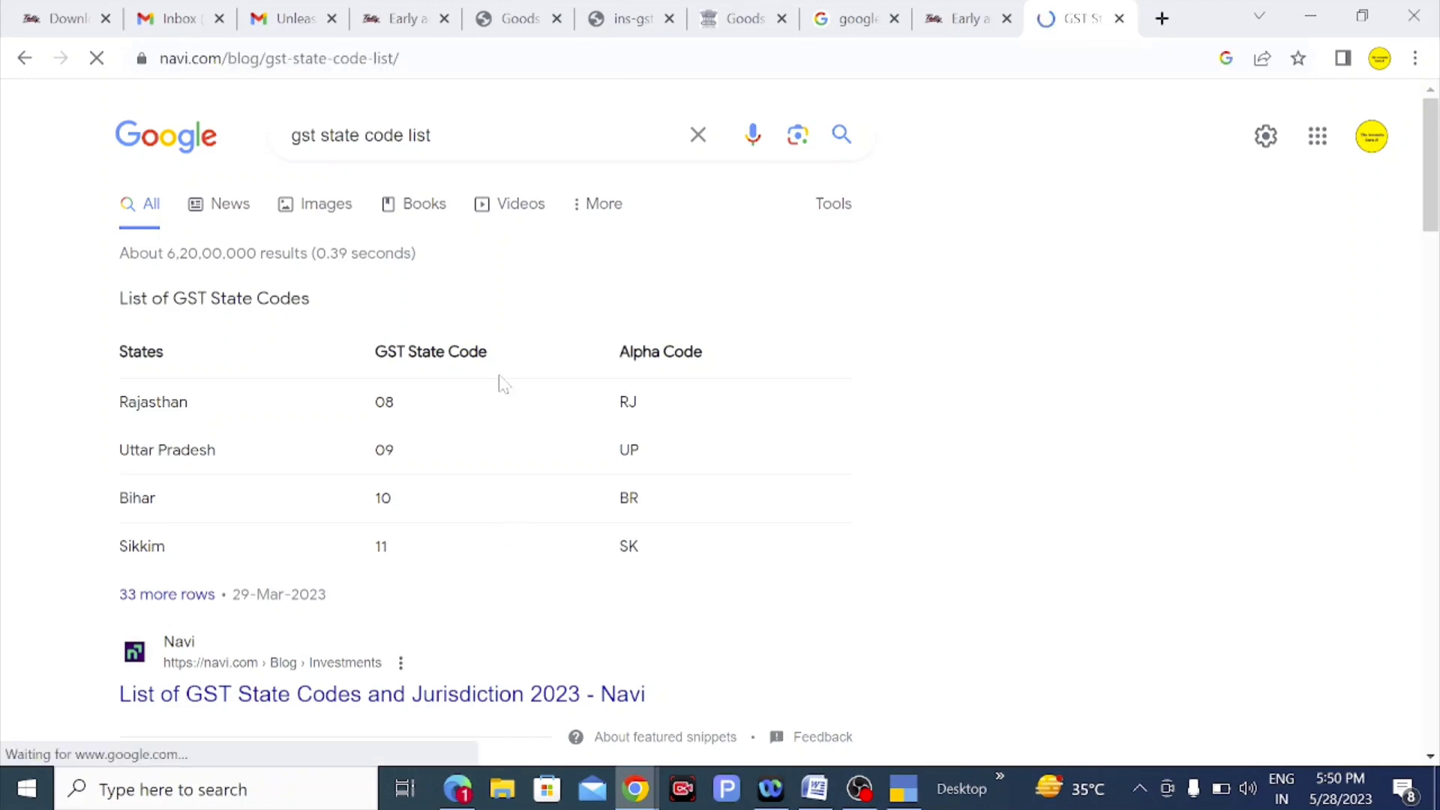
Find Delhi's state code 07 on the Navi list and enter the Delhi GSTIN starting with 07.
scroll(503, 384, "down", 3)
scroll(504, 384, "down", 10)
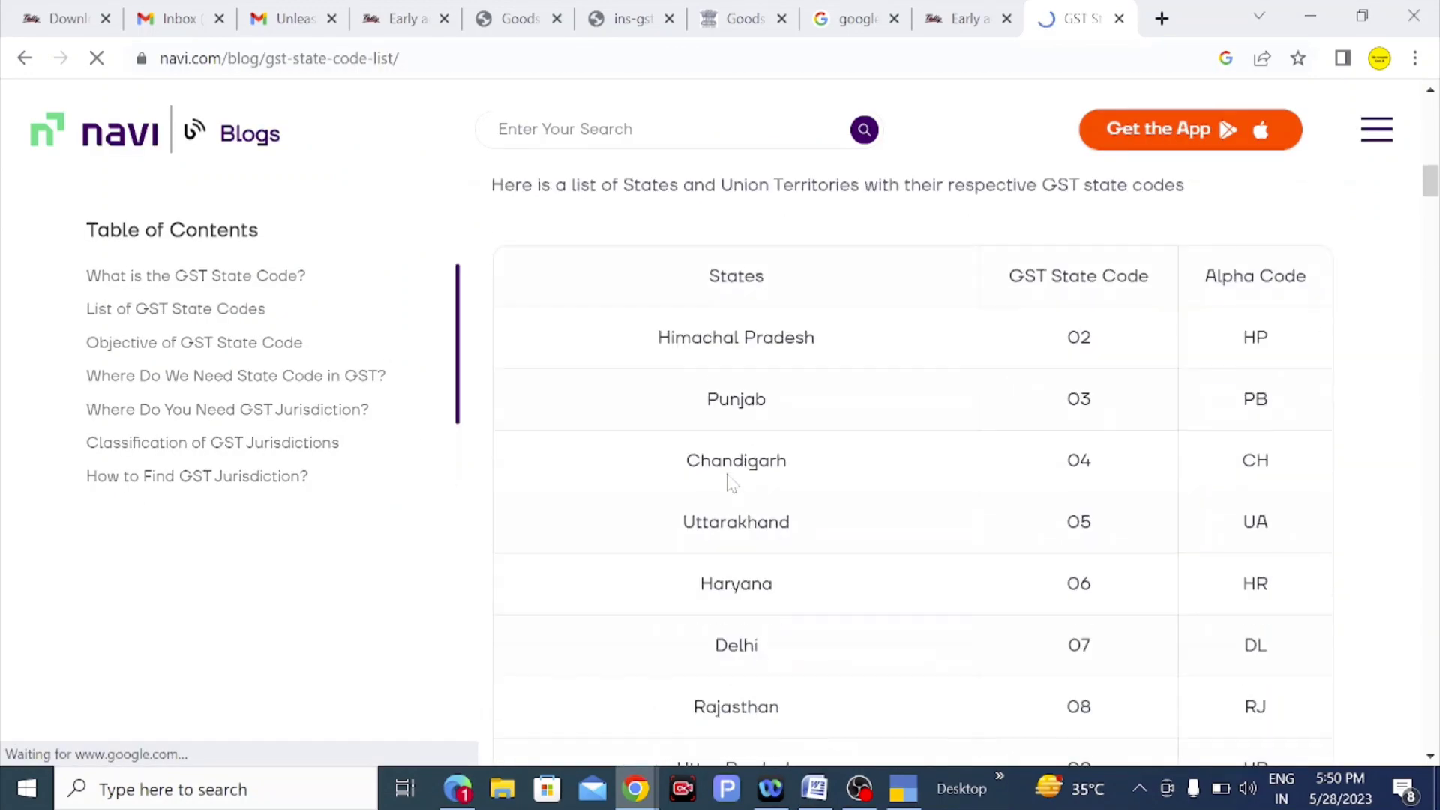
double_click(1071, 649)
mouse_move(902, 793)
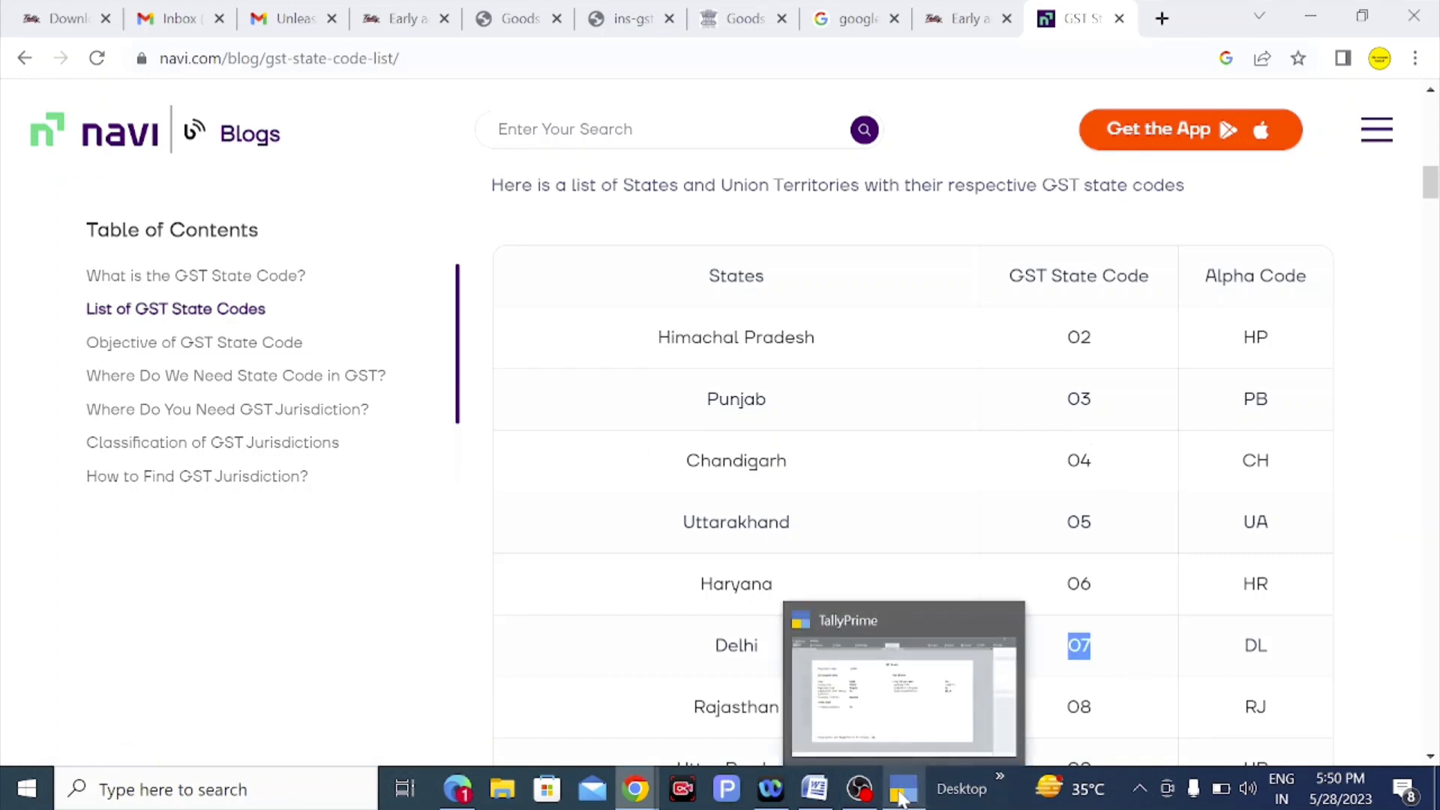
left_click(893, 702)
type("07")
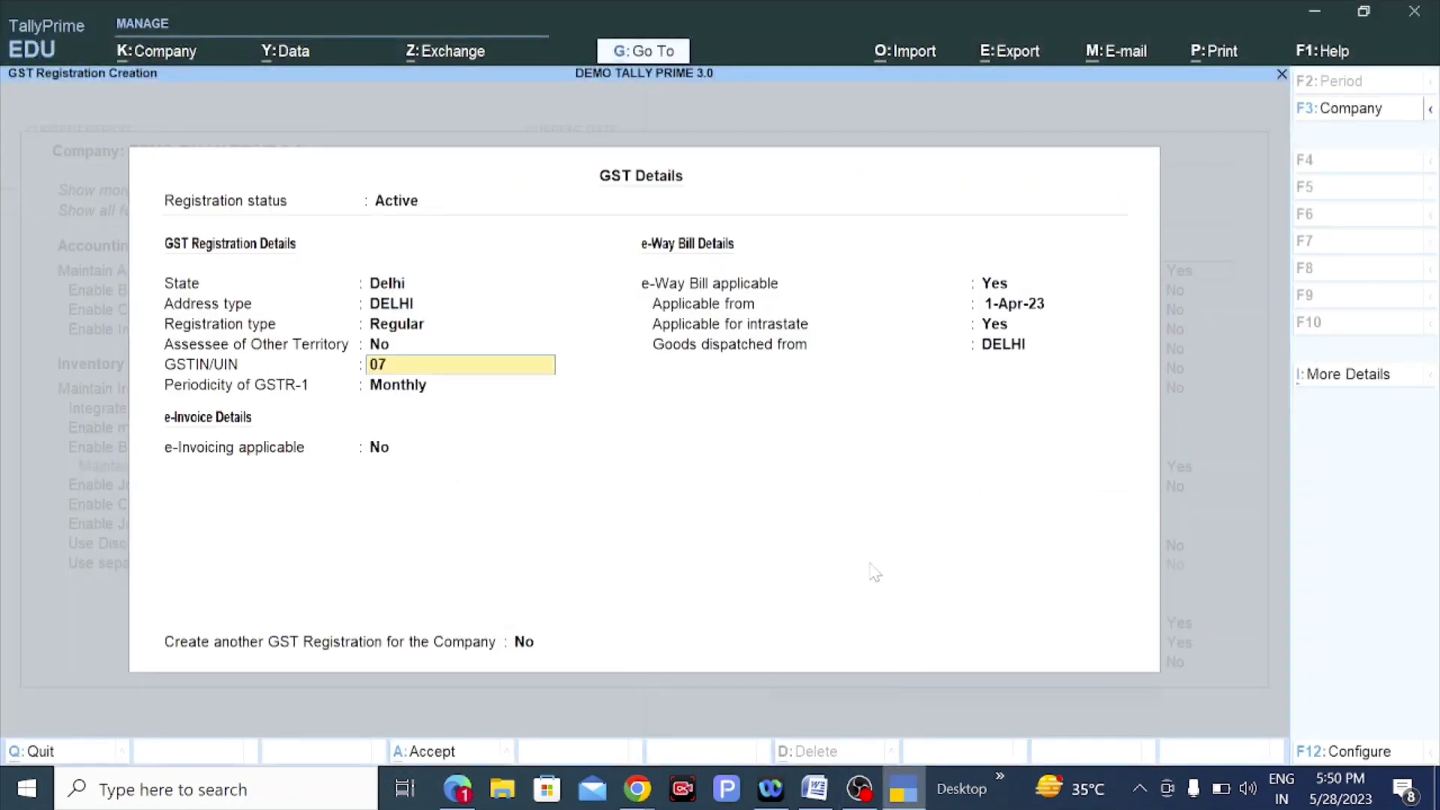
type("AATPJ2457Z1R")
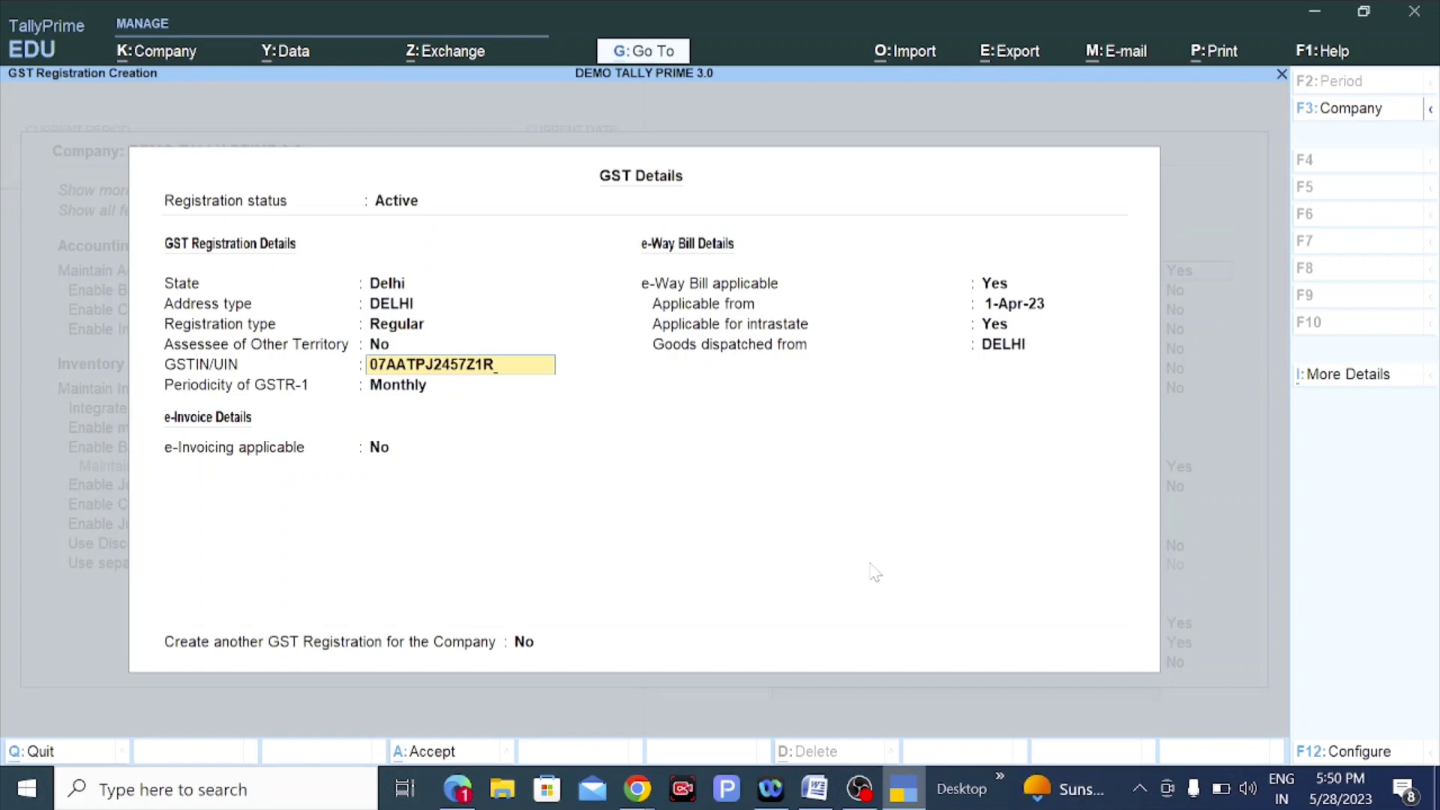
Confirm the GSTIN past the invalid-GSTIN warning and keep Monthly GSTR-1 periodicity.
key("Return")
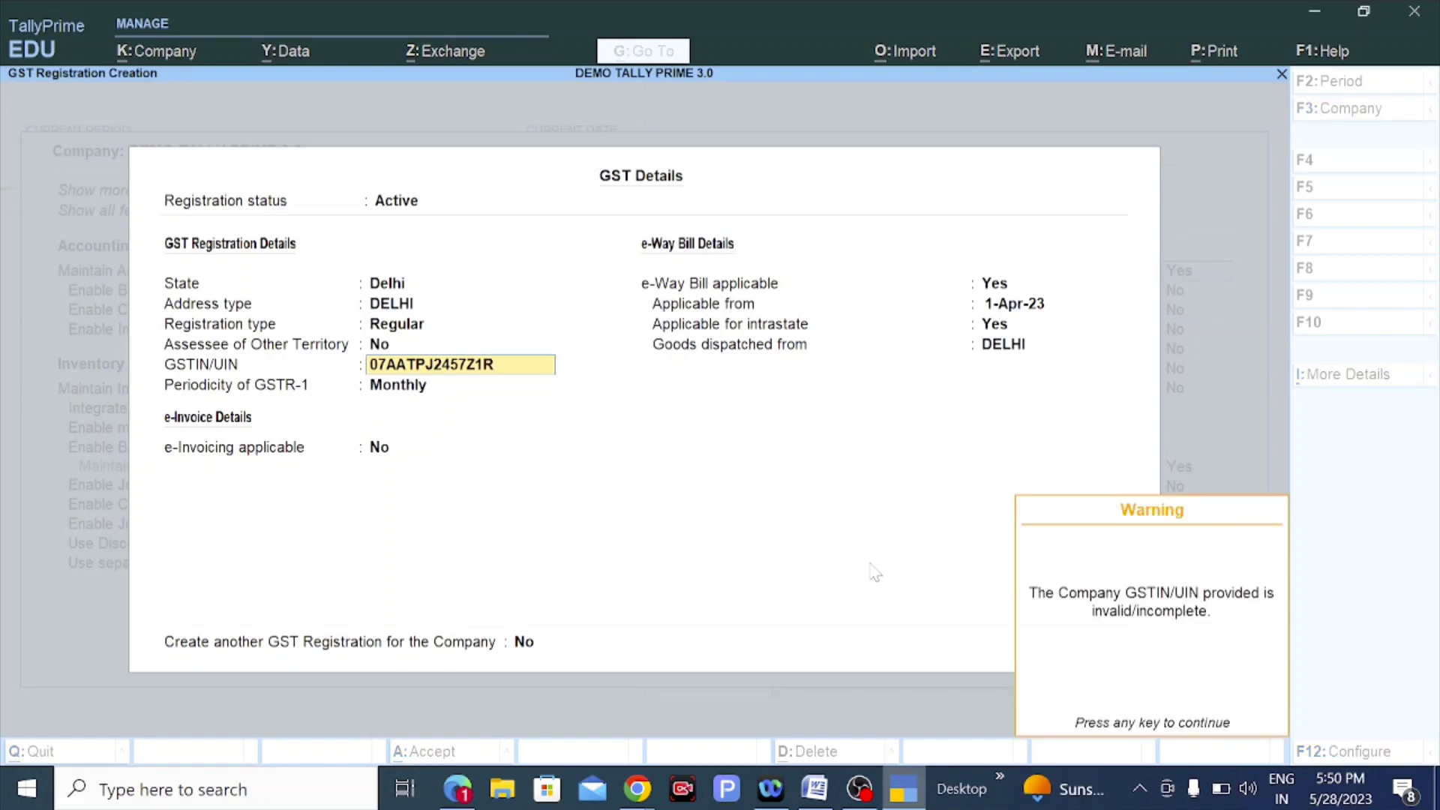
key("Return")
key("Return")
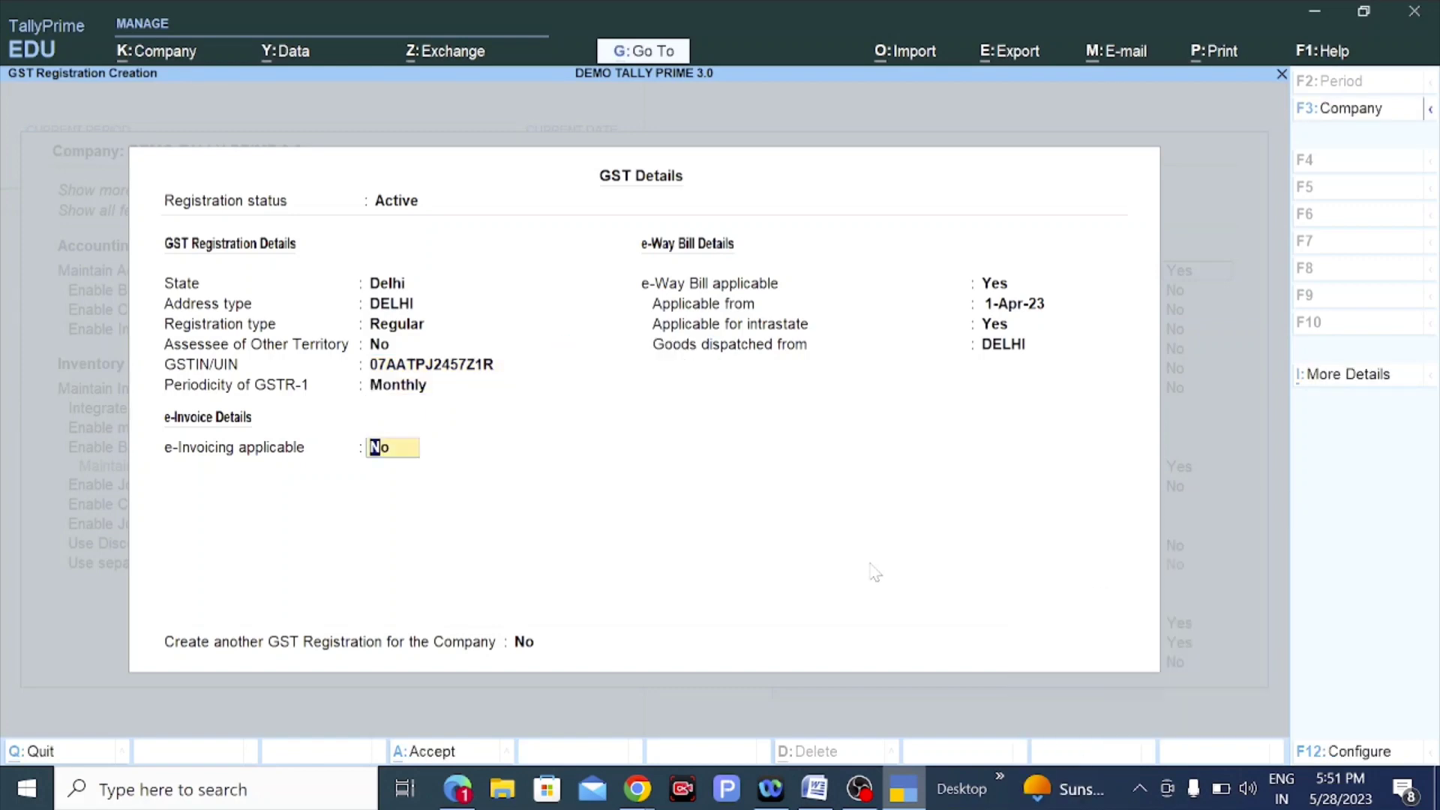
type("y")
key("Return")
Enable e-invoicing from 1-Apr-23 billed and dispatched from DELHI, and request another registration.
key("Return")
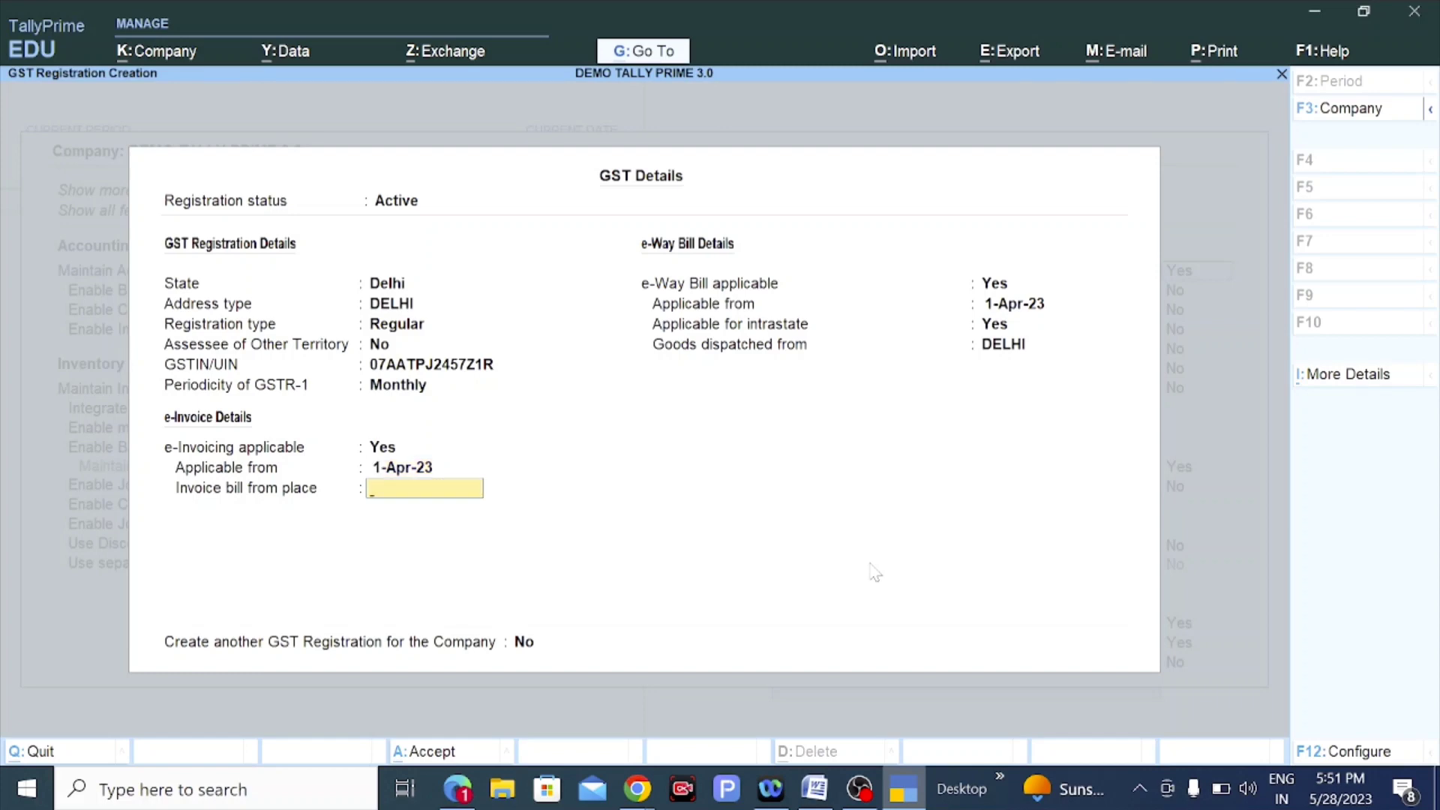
type("DELHI")
key("Return")
key("Return")
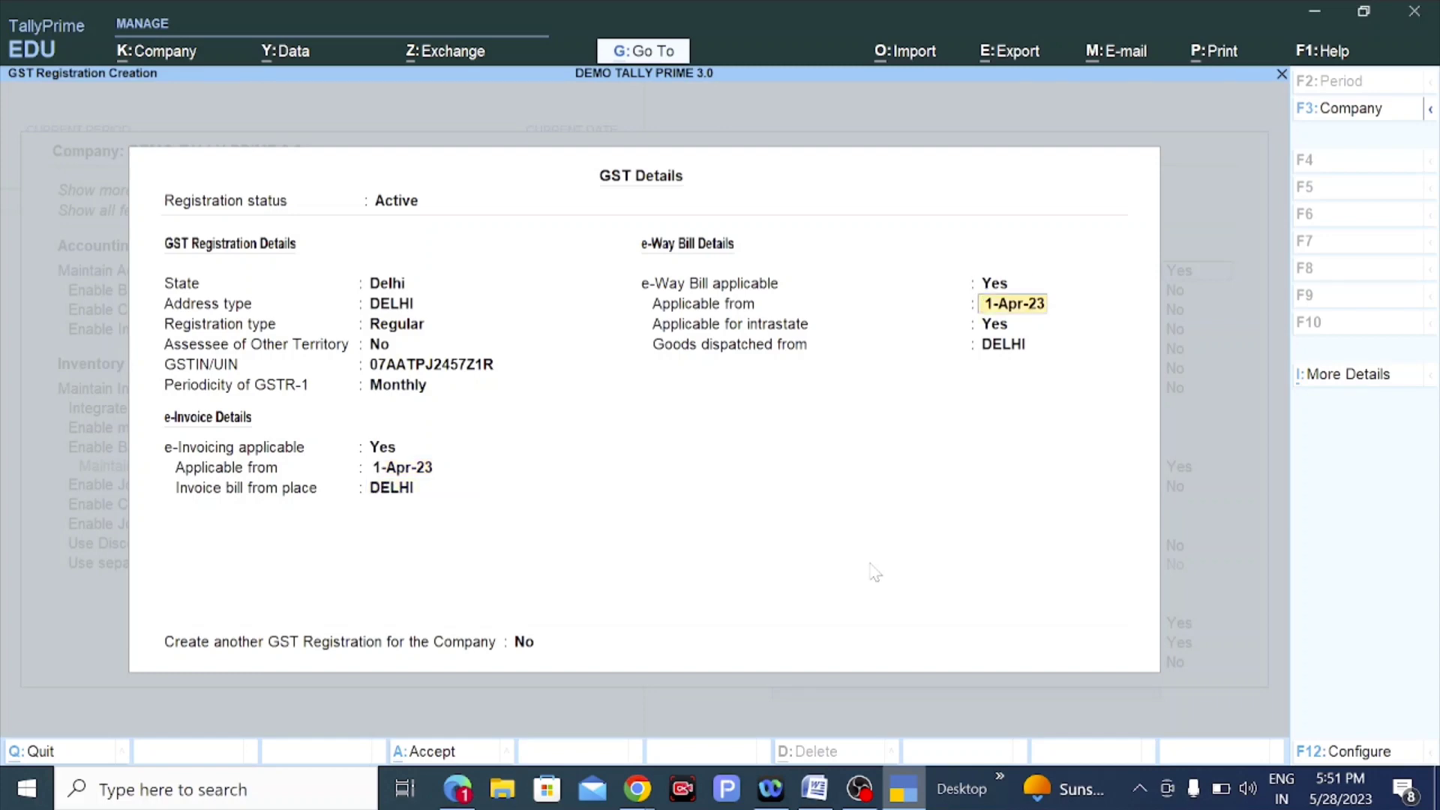
key("Return")
key("Return")
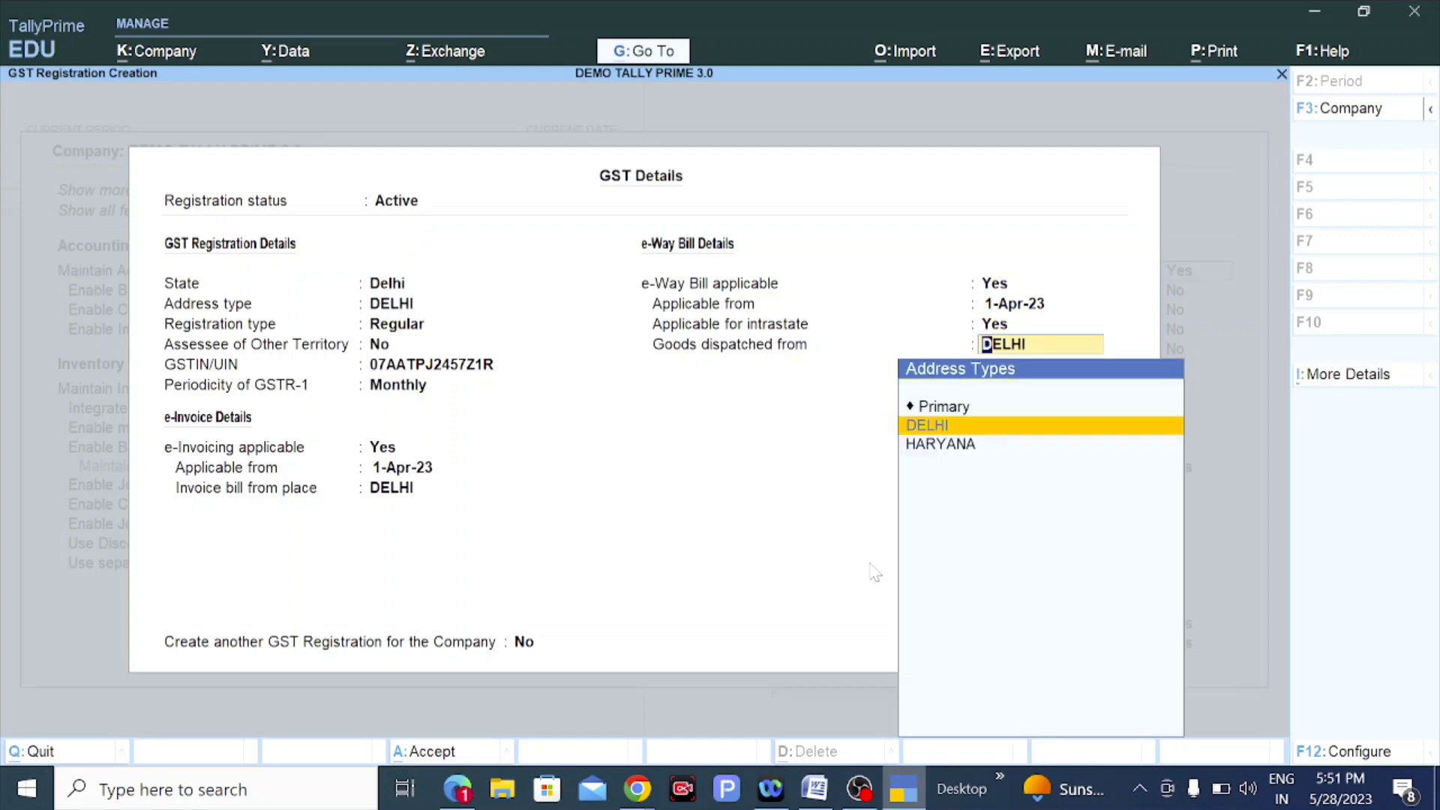
key("Return")
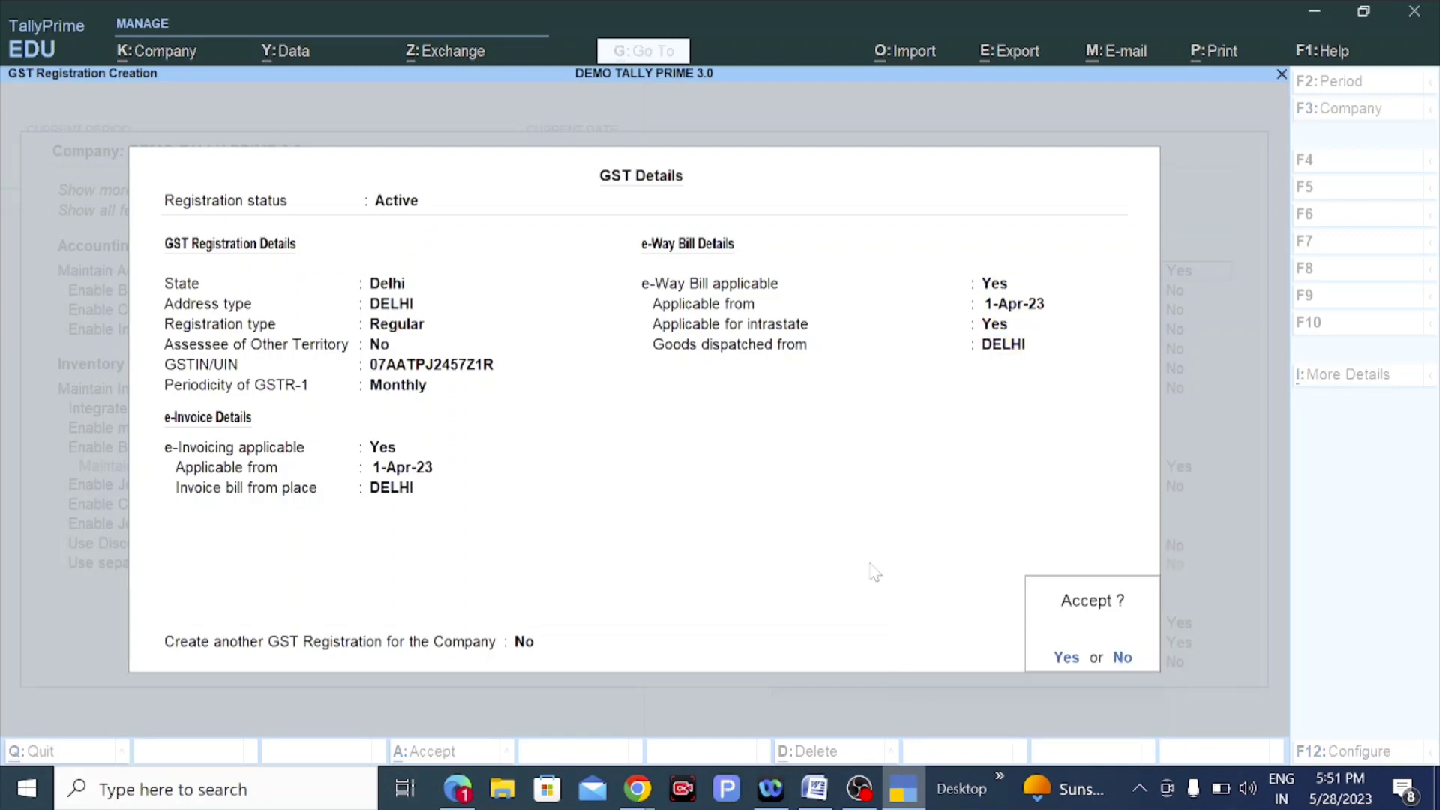
type("nY")
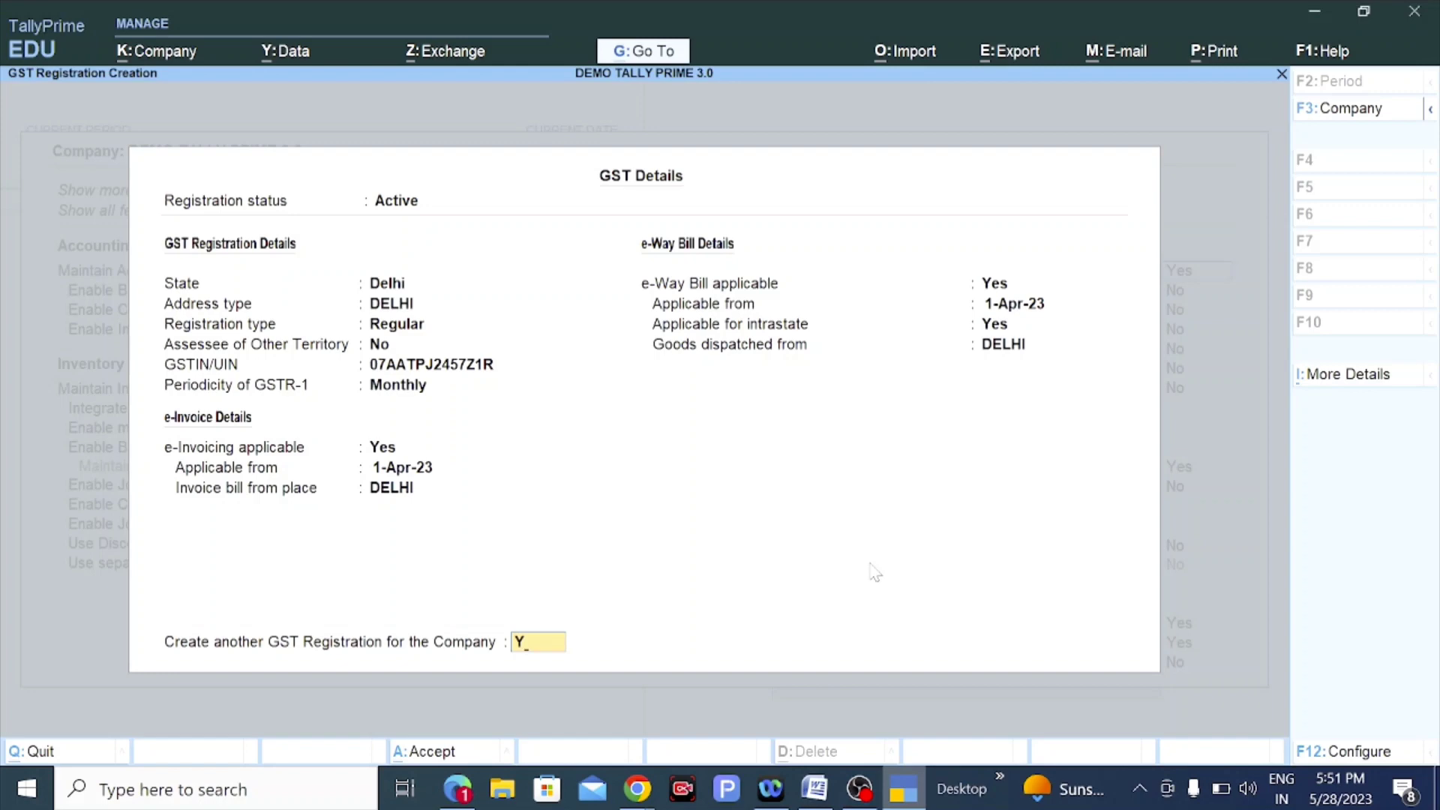
key("Return")
Save the Delhi registration and give the third one state Haryana, HARYANA address, Regular type.
key("y")
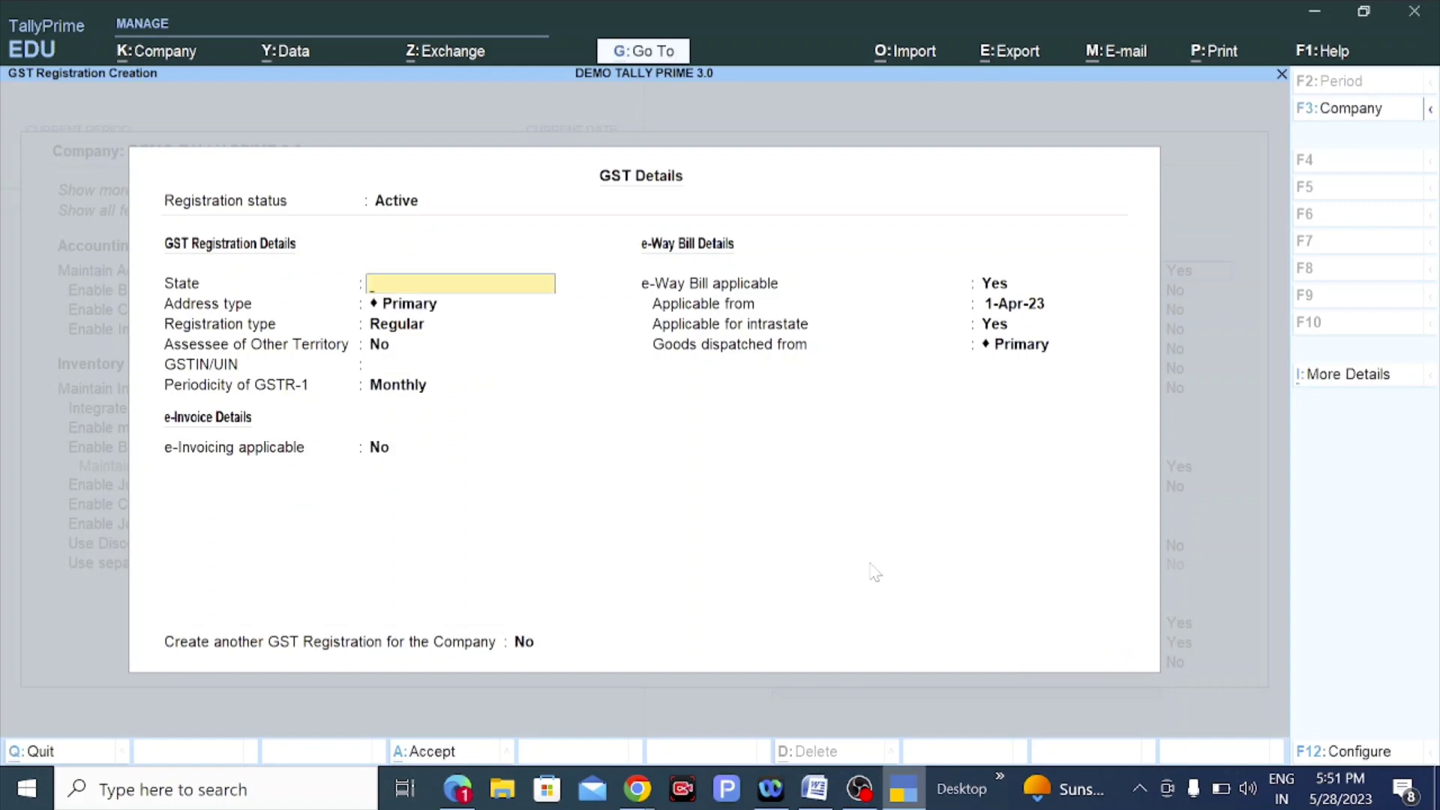
type("HA")
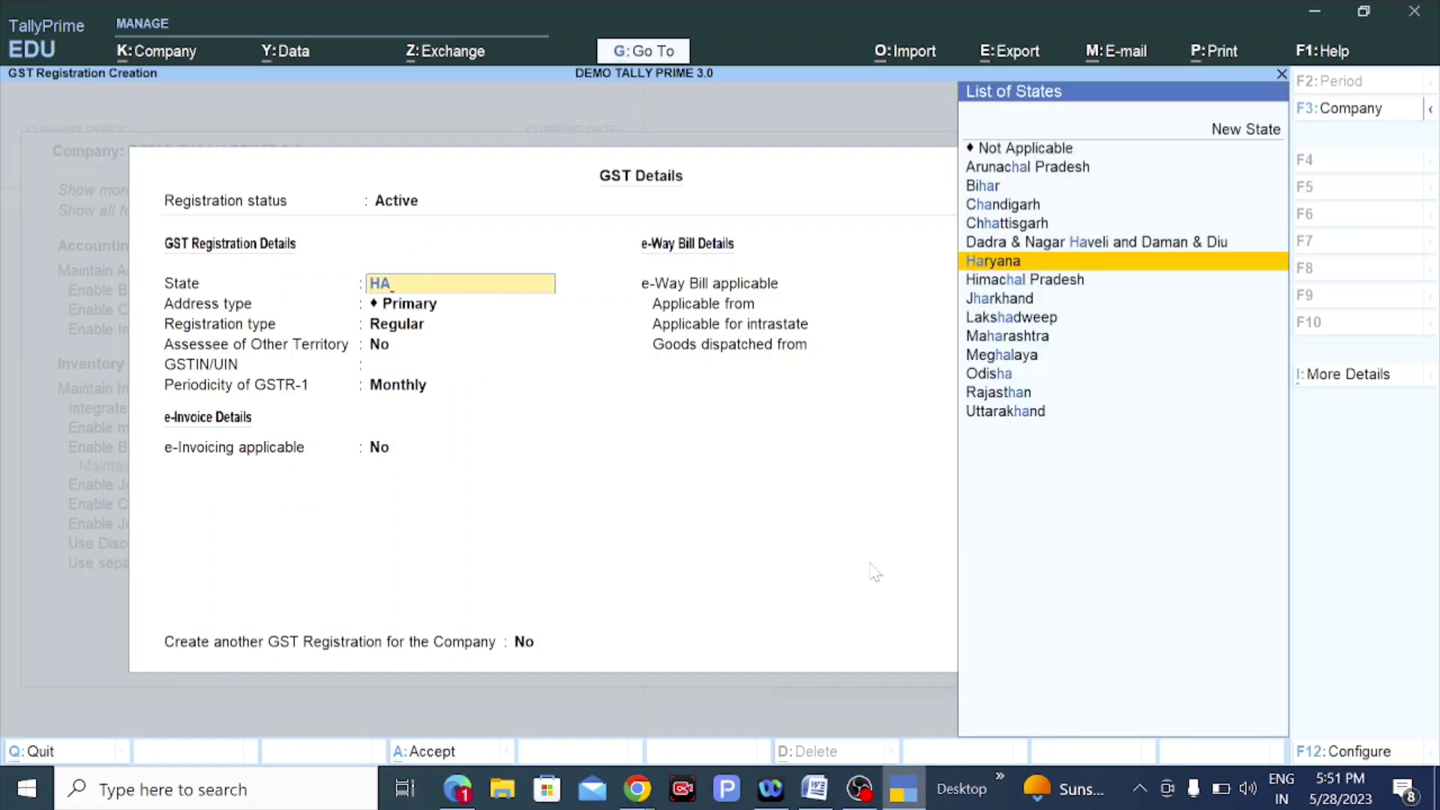
key("Return")
key("Down")
key("Down")
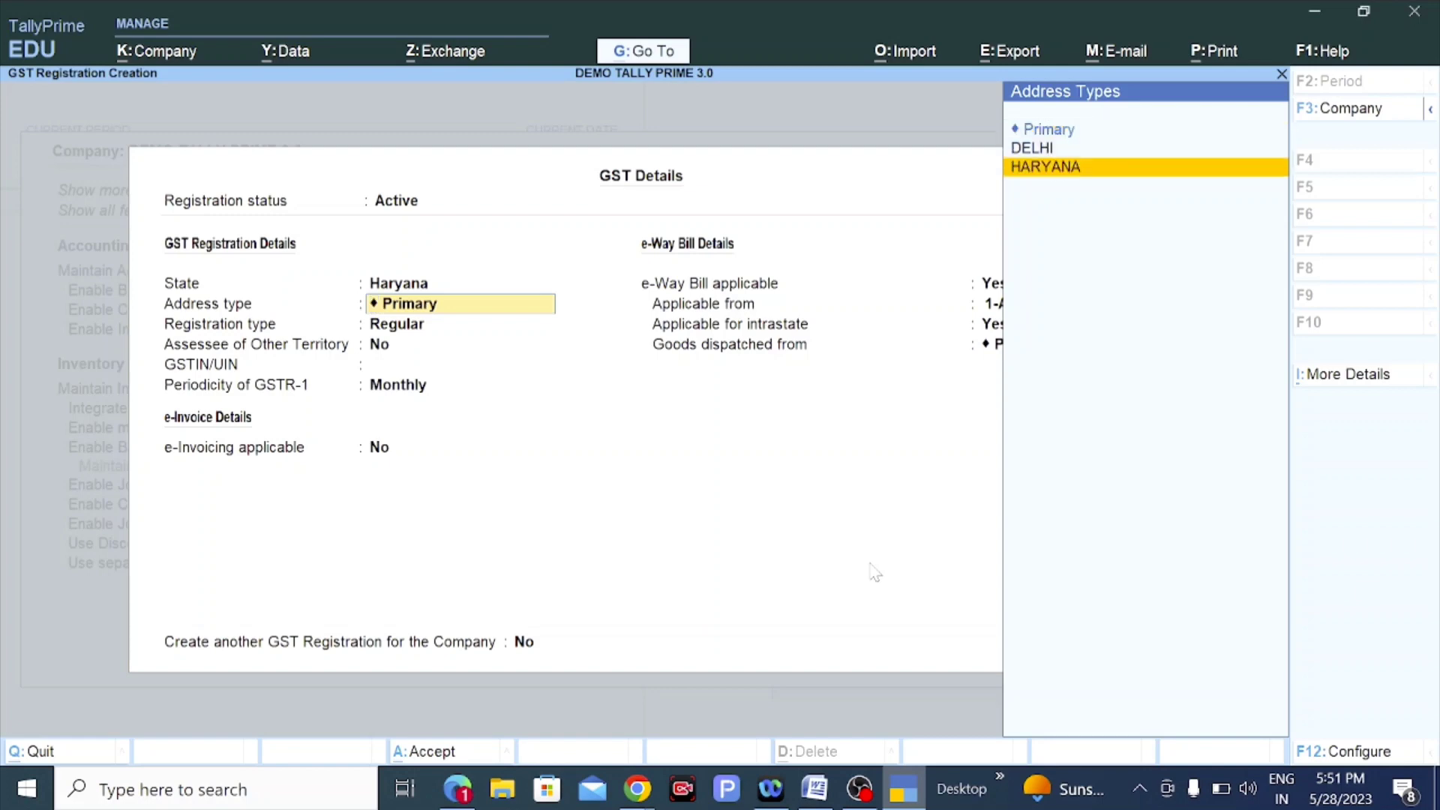
key("Return")
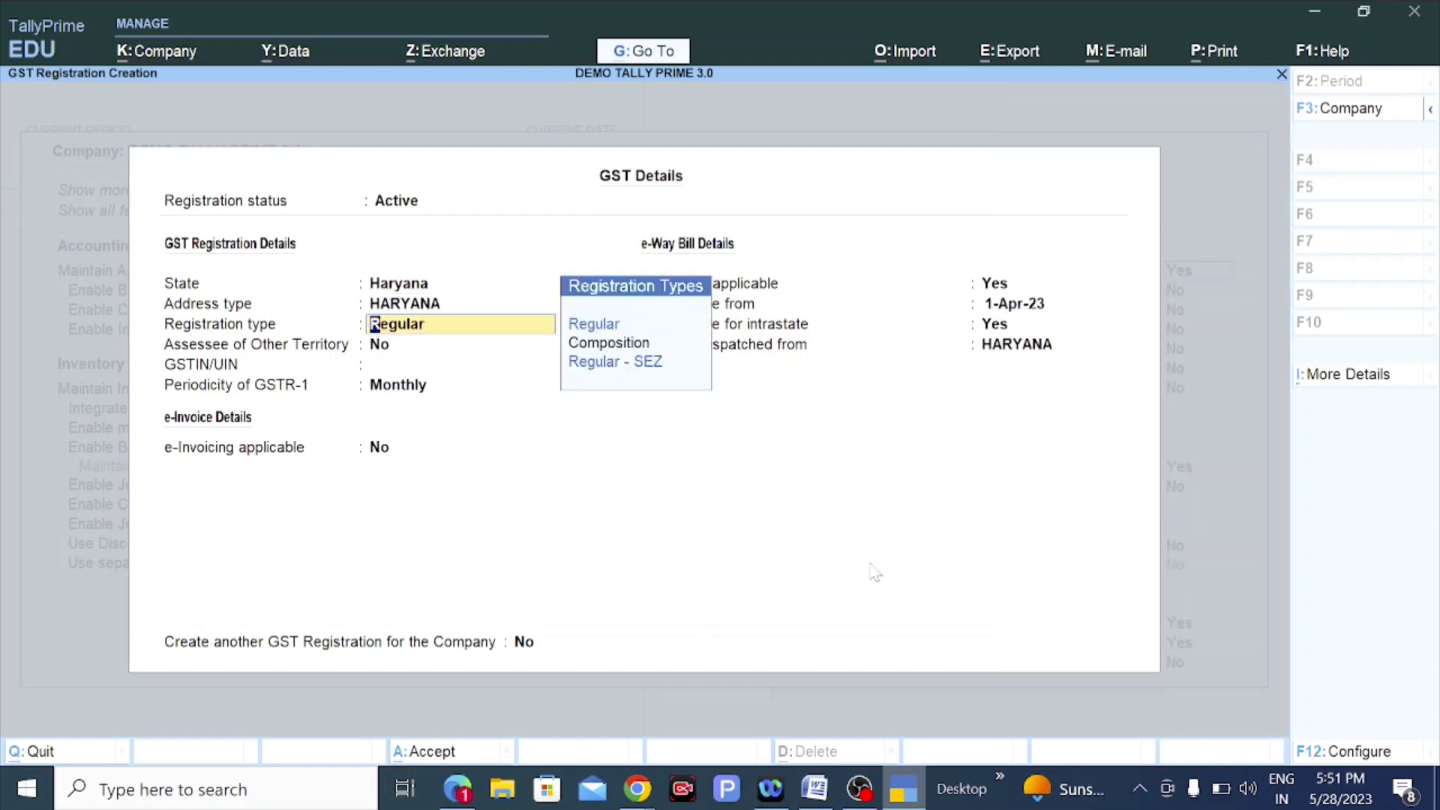
key("Return")
key("Return")
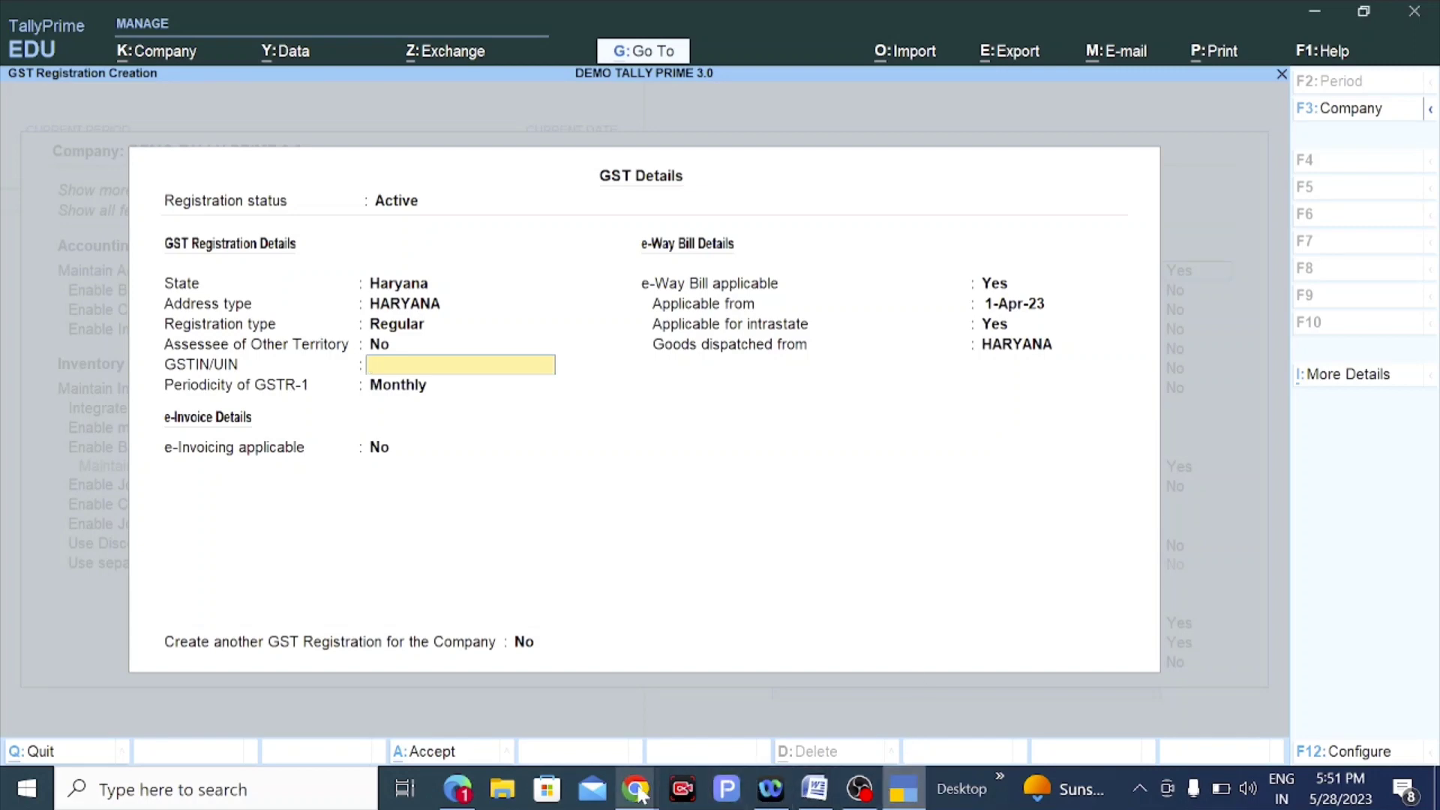
Look up Haryana's GST state code 06 on the Navi page, then return to TallyPrime.
mouse_move(639, 791)
left_click(516, 682)
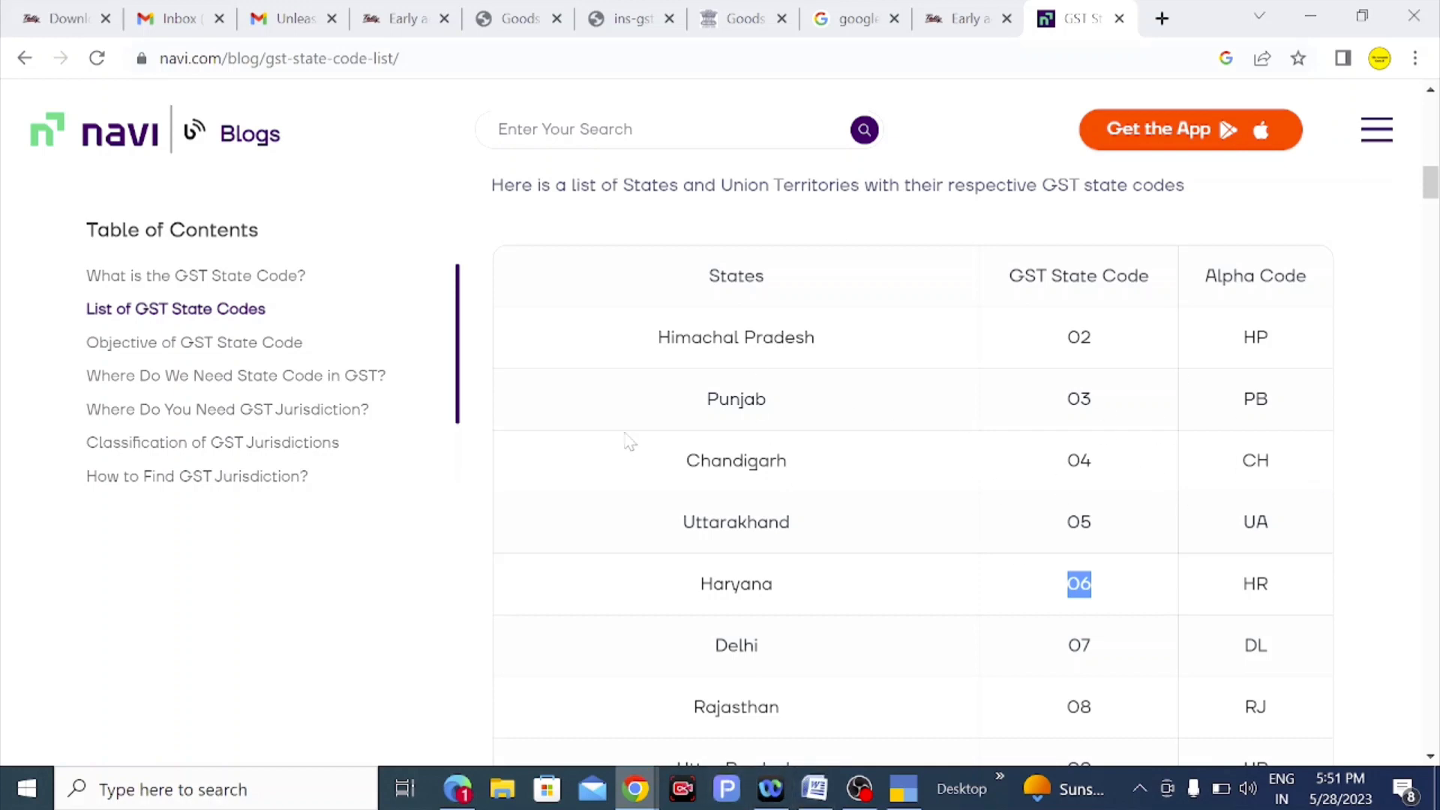
scroll(814, 418, "down", 2)
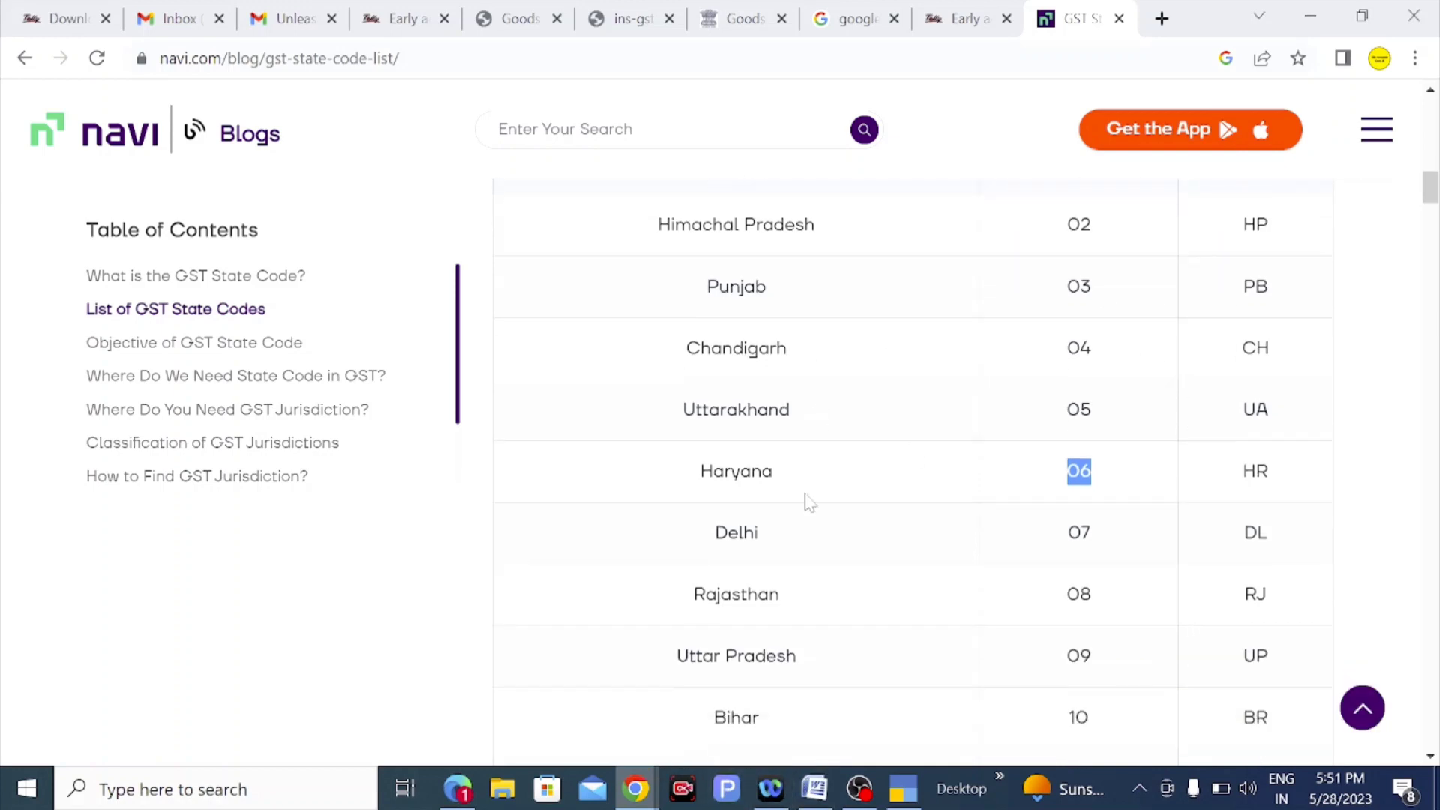
left_click(904, 787)
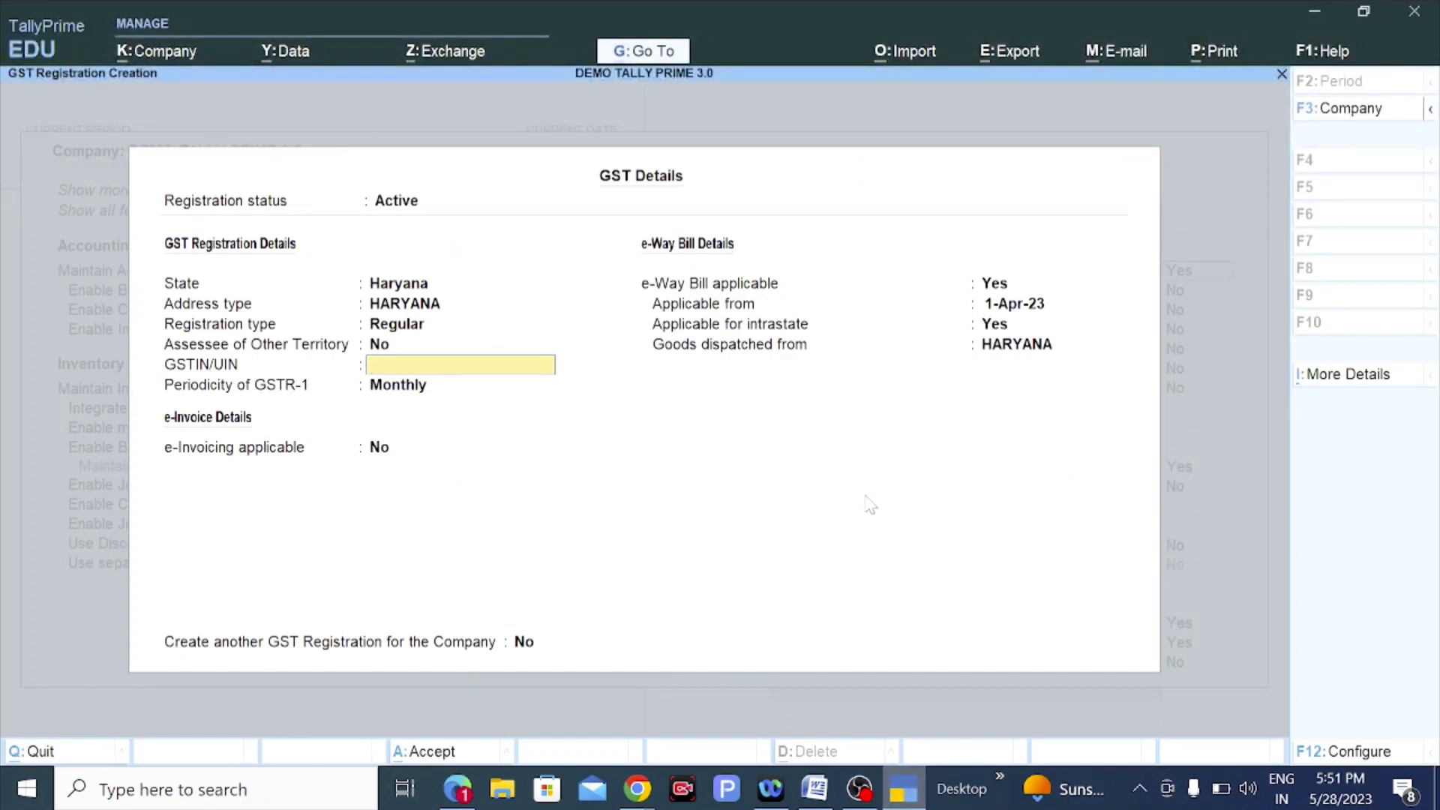
Enter the Haryana GSTIN starting with 06 and keep Monthly GSTR-1 periodicity.
type("06ATPJ")
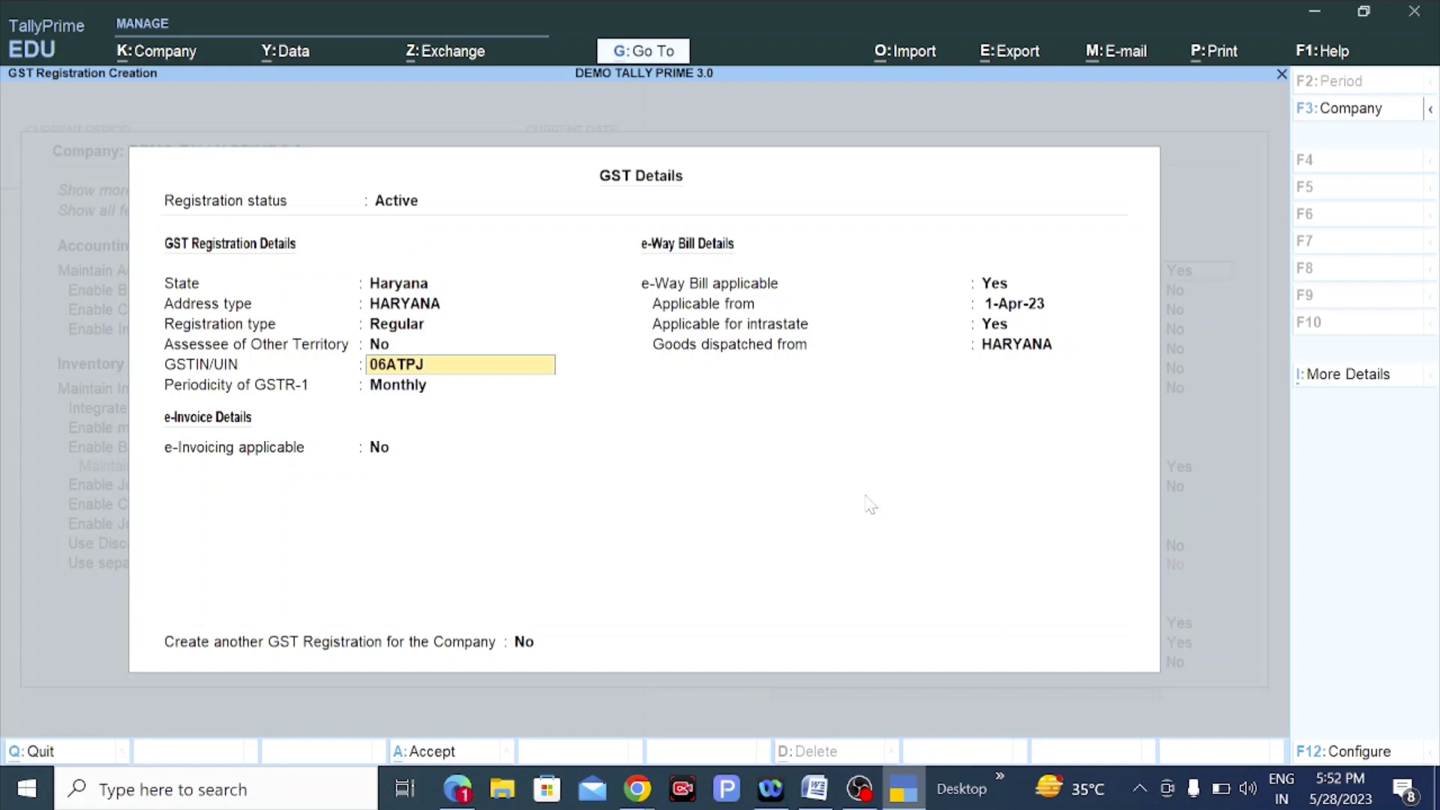
type("2457J1R")
key("Return")
key("Return")
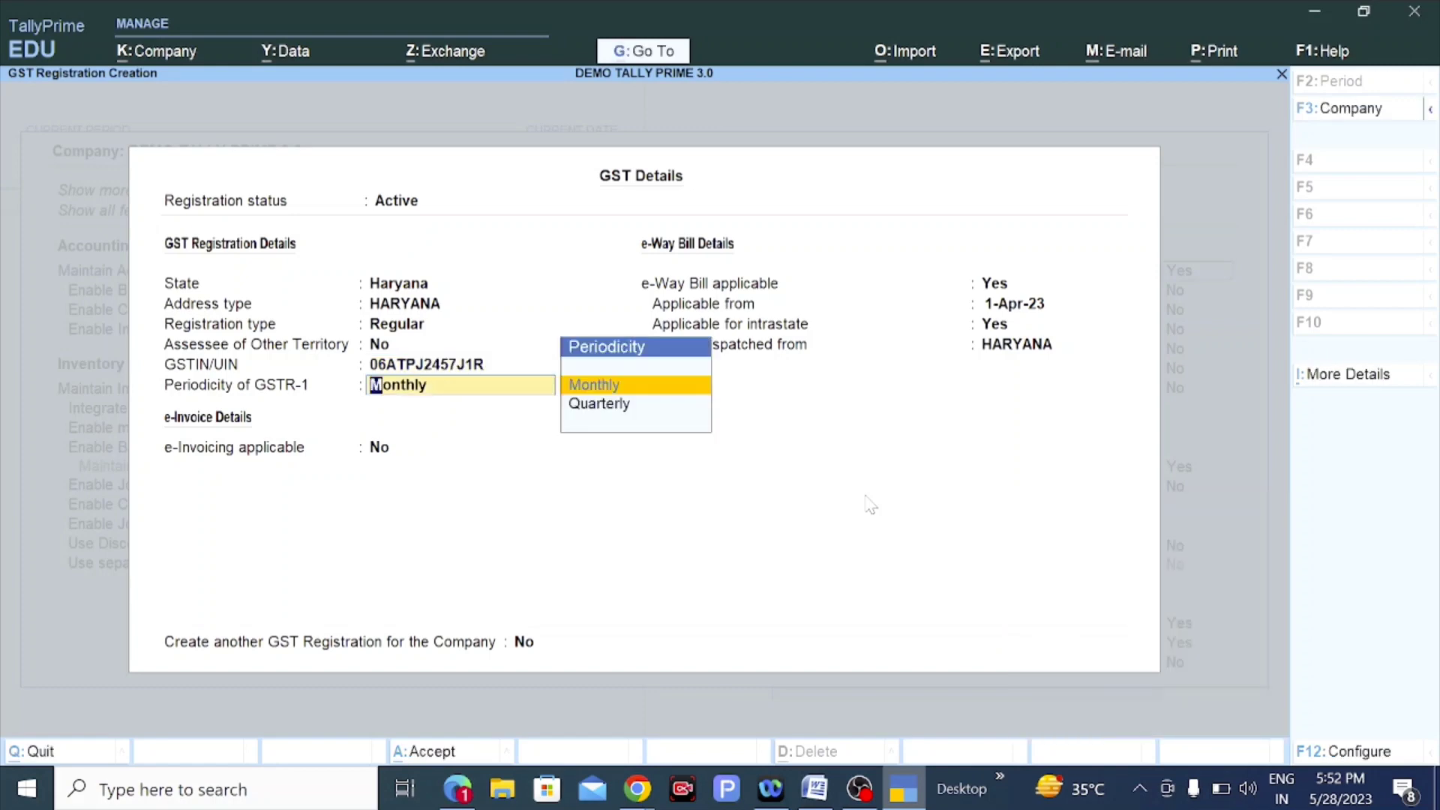
key("Return")
type("y")
Make e-invoicing applicable with HARYANA as the bill-from place and reach the Accept prompt.
key("Return")
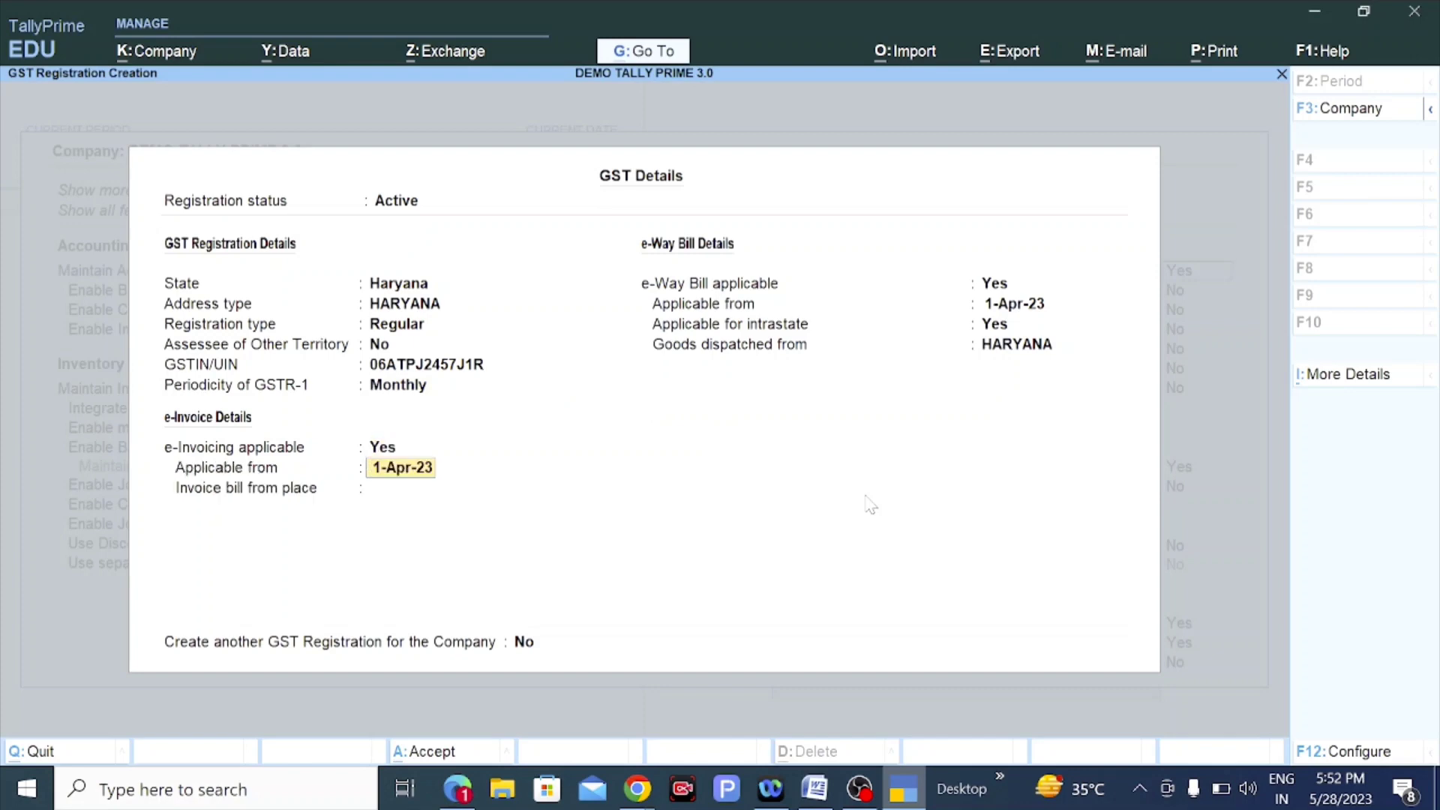
key("Return")
type("HA")
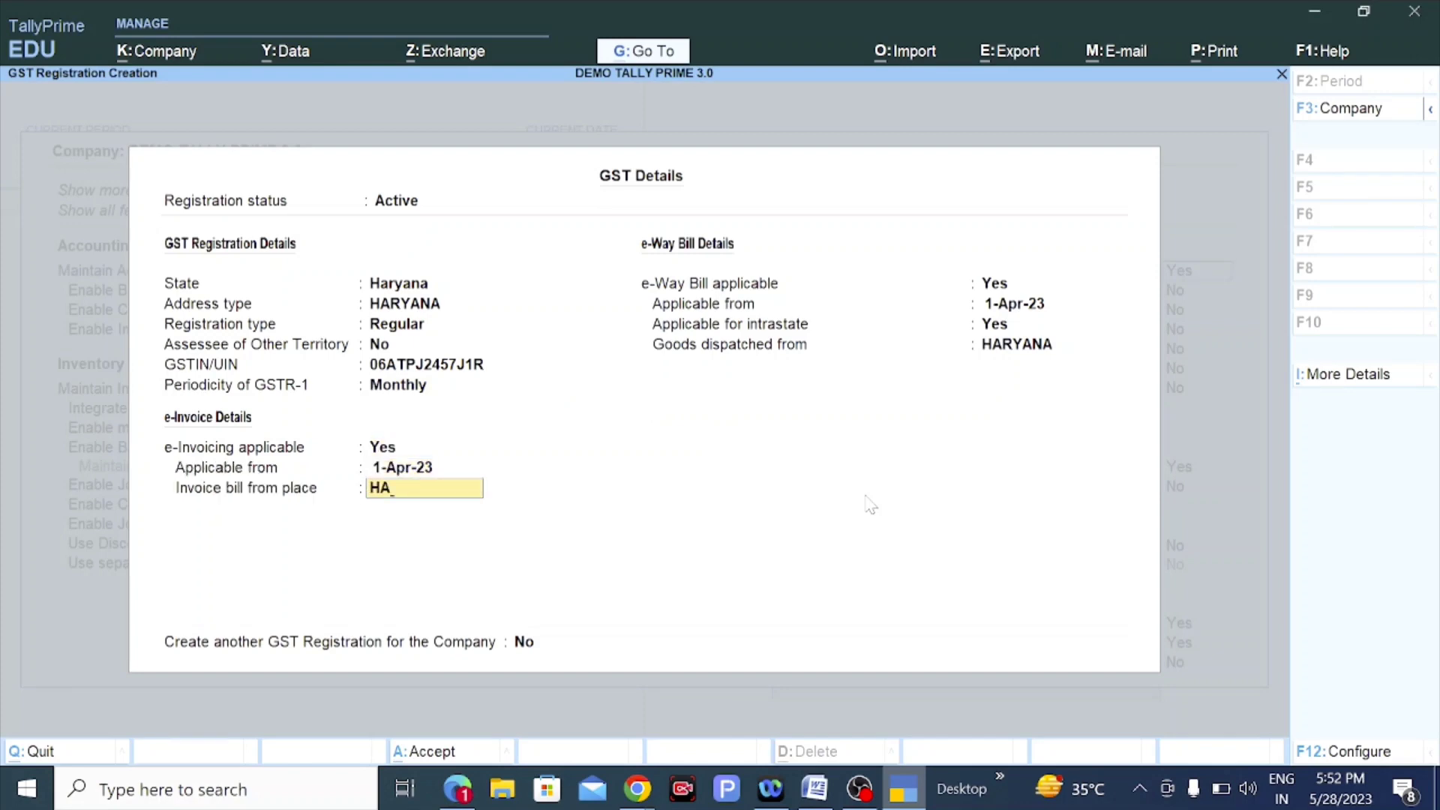
type("RYANA")
key("Return")
key("Return")
key("Return")
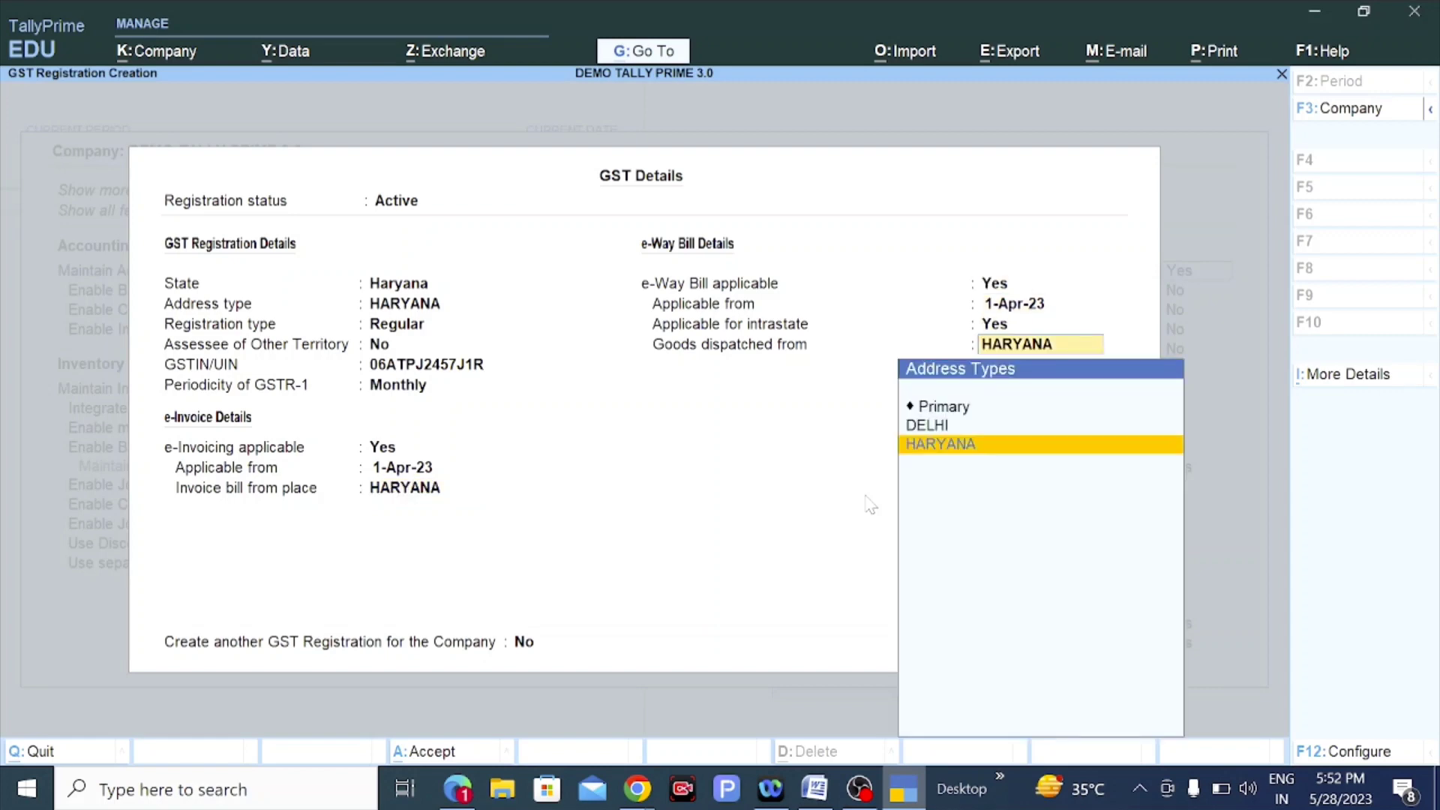
key("Return")
key("Return")
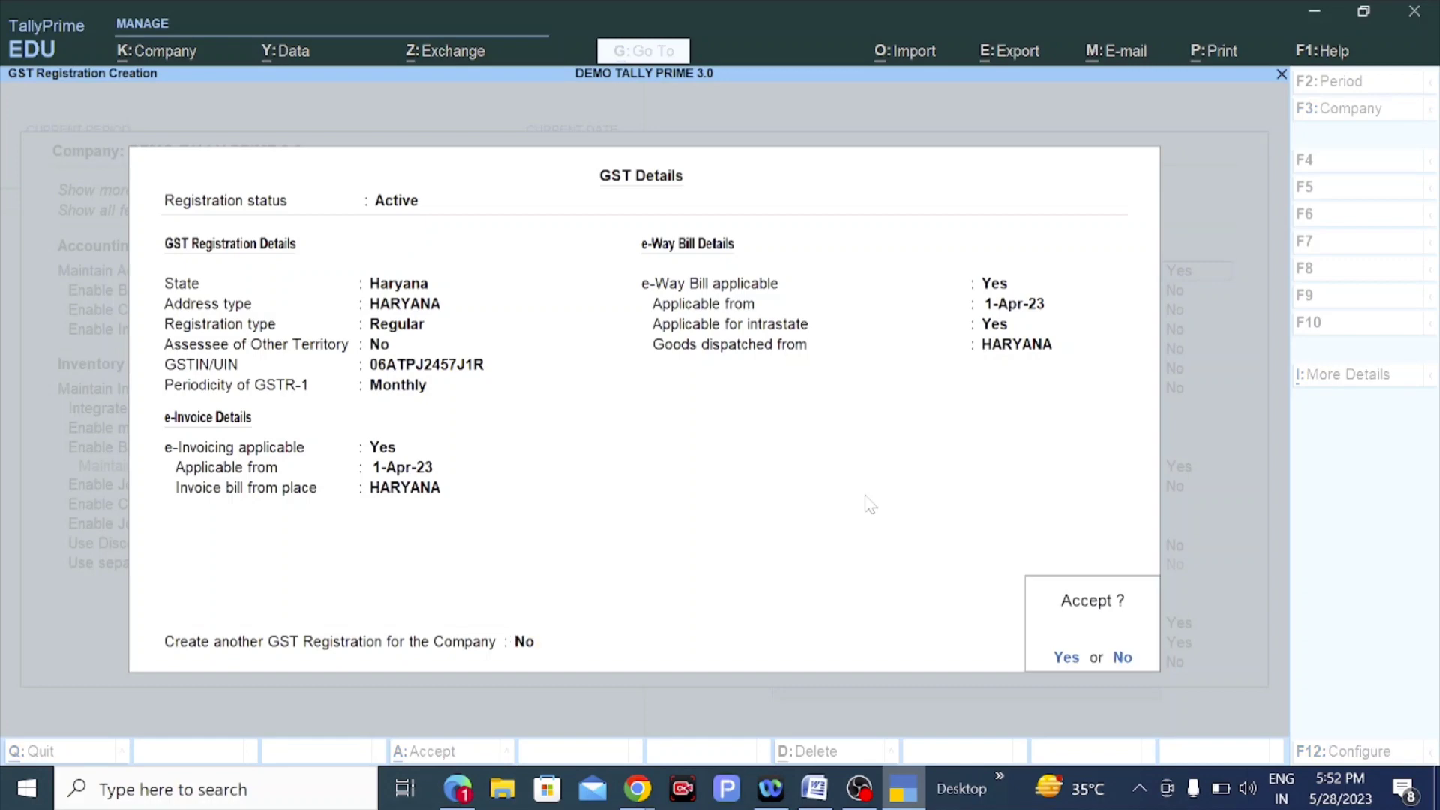
key("Return")
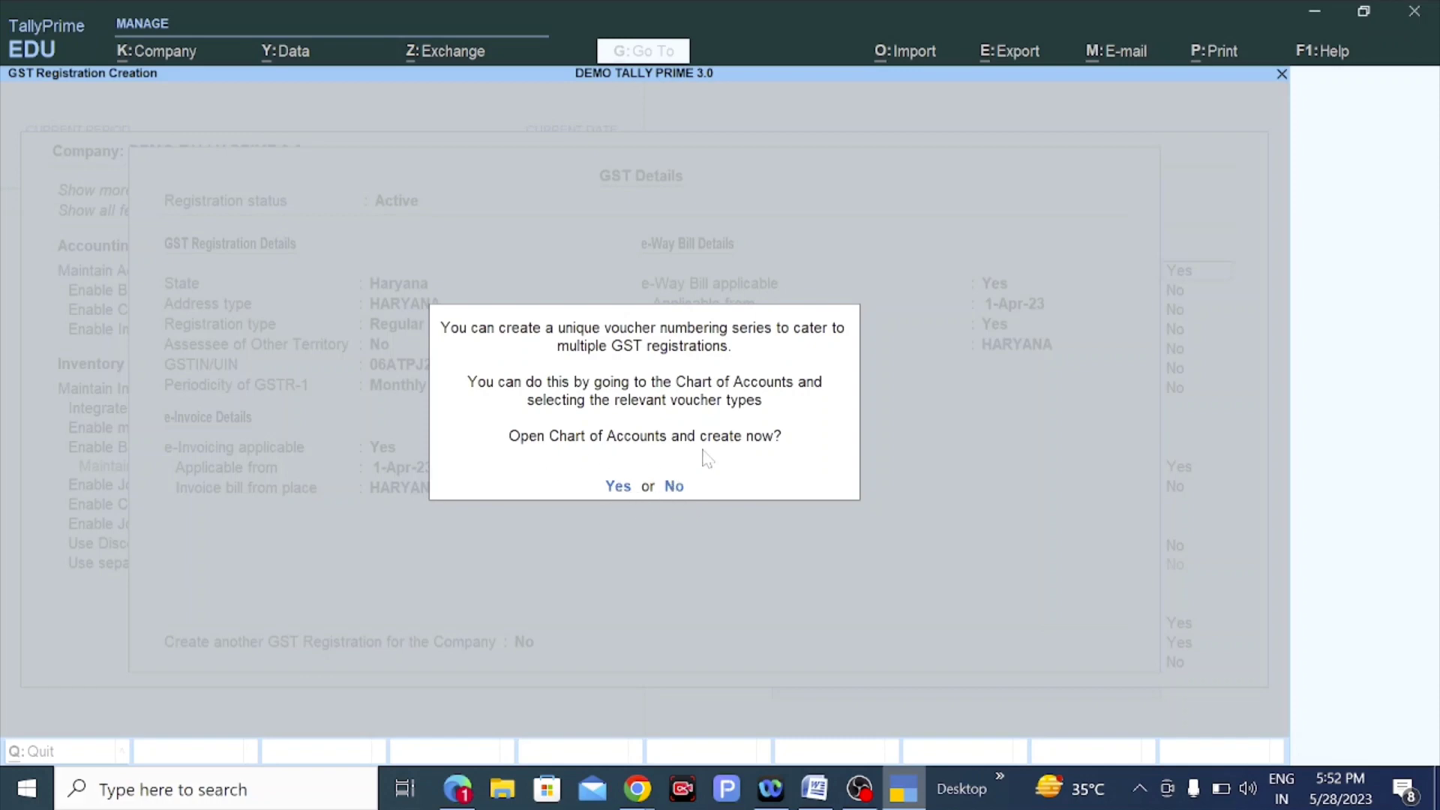
Open the Chart of Accounts voucher types, inspect Attendance and Contra without changes, return to the list.
left_click(617, 486)
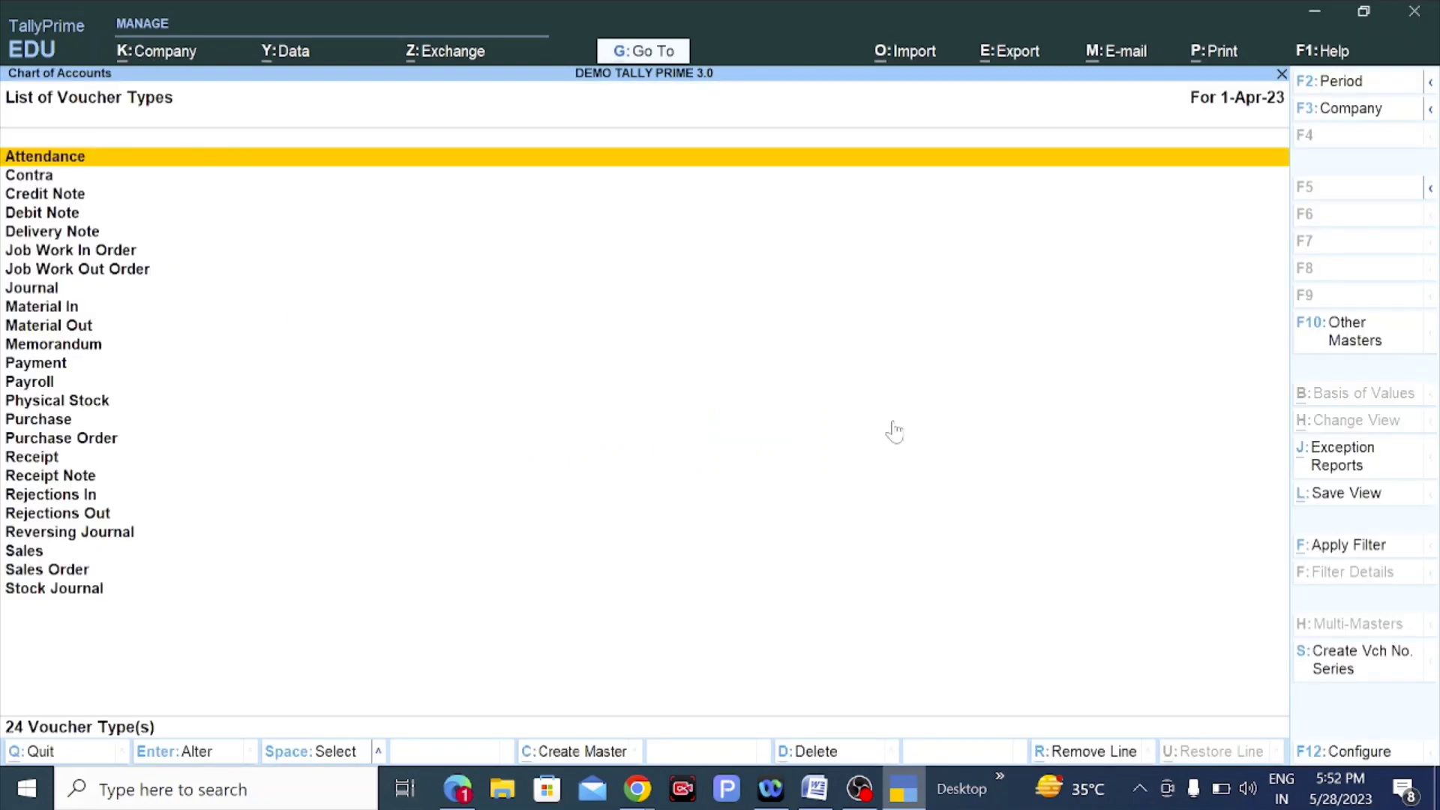
key("Return")
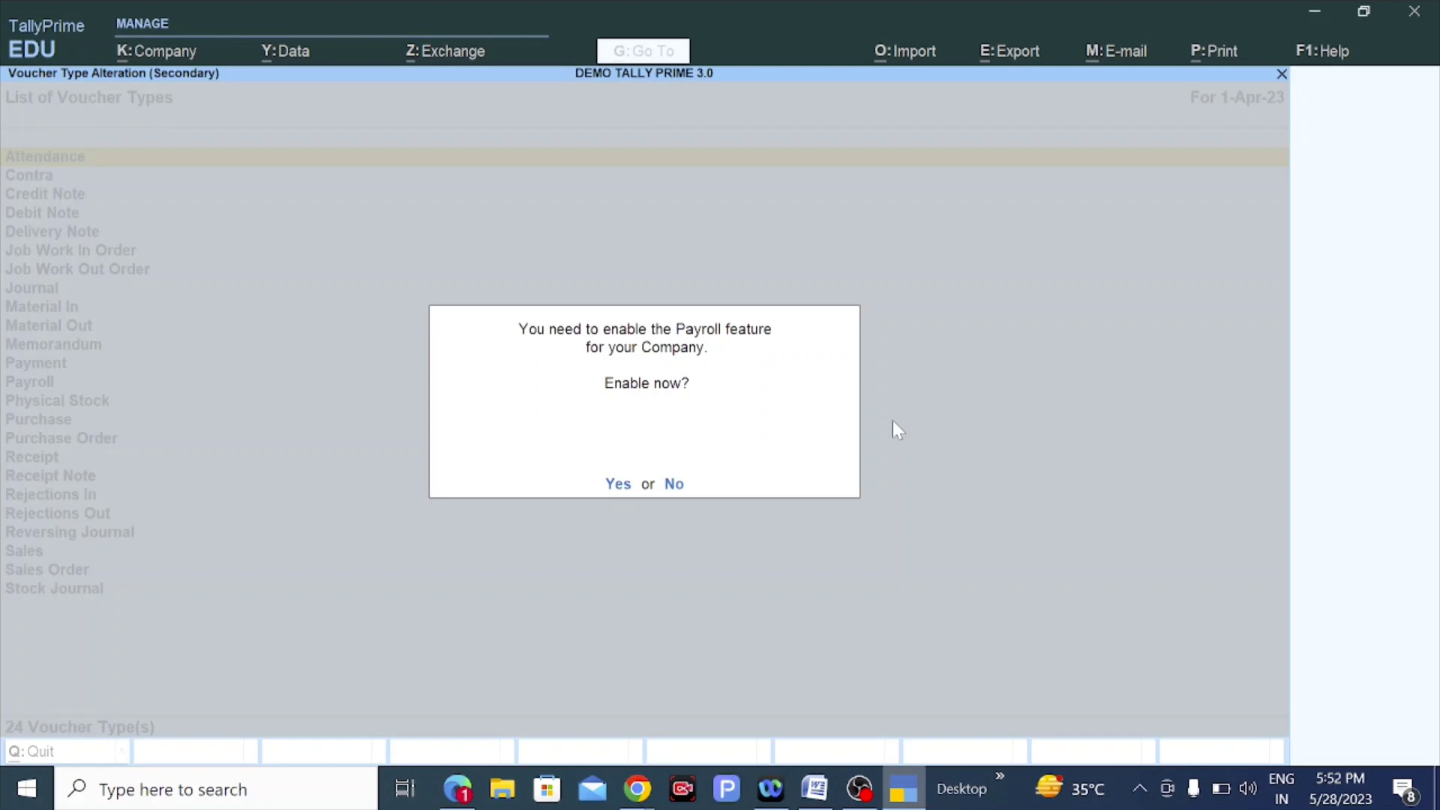
key("n")
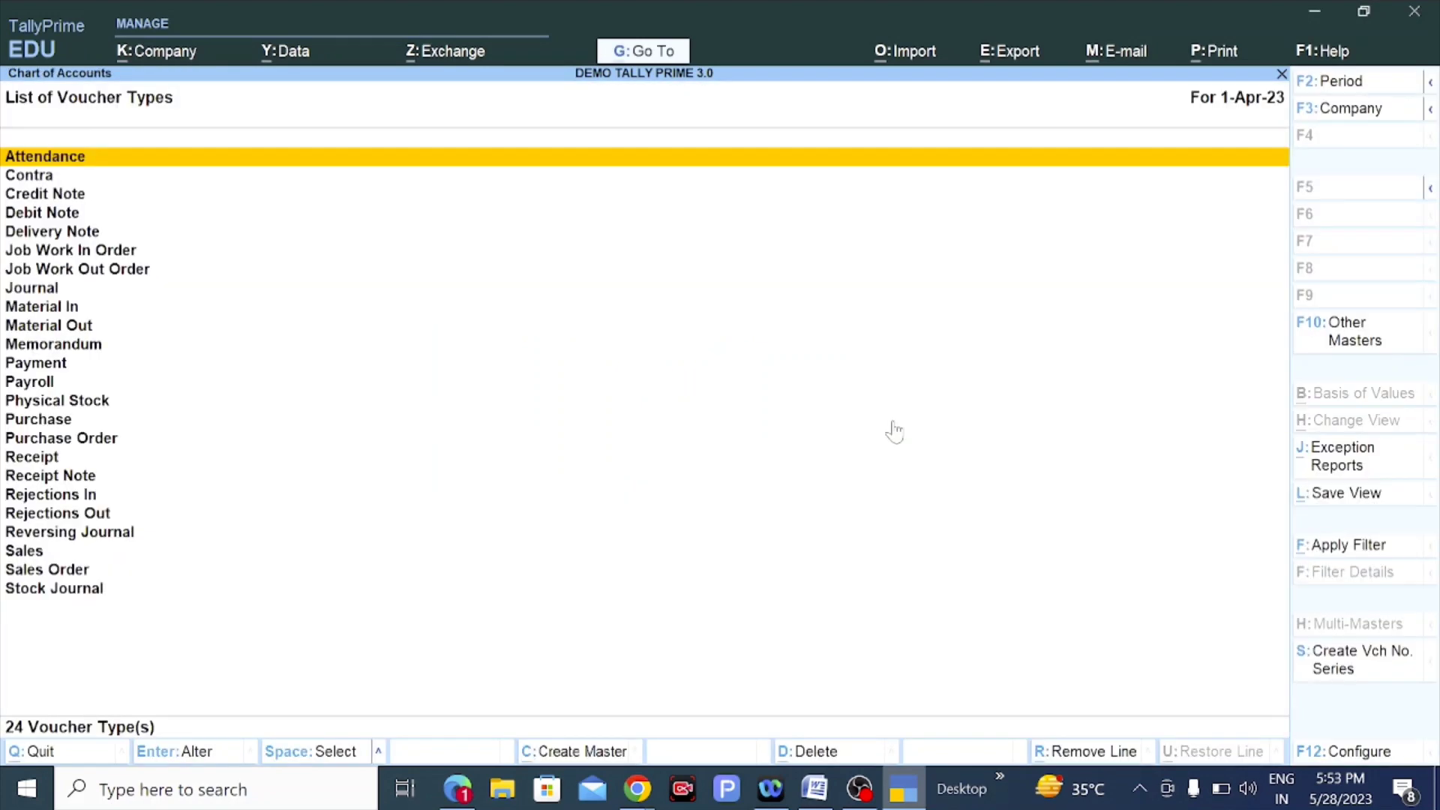
key("Down")
key("Return")
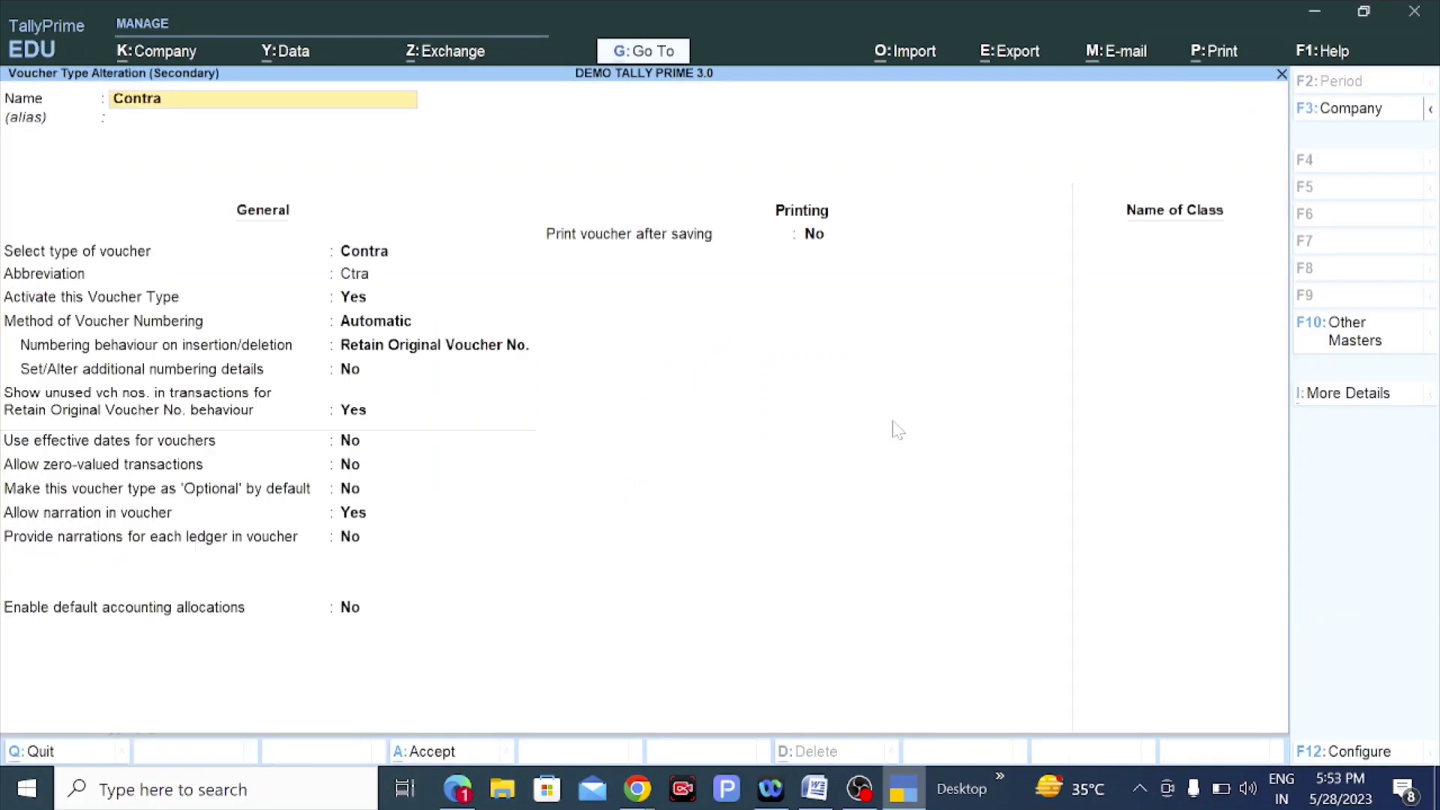
key("Escape")
key("y")
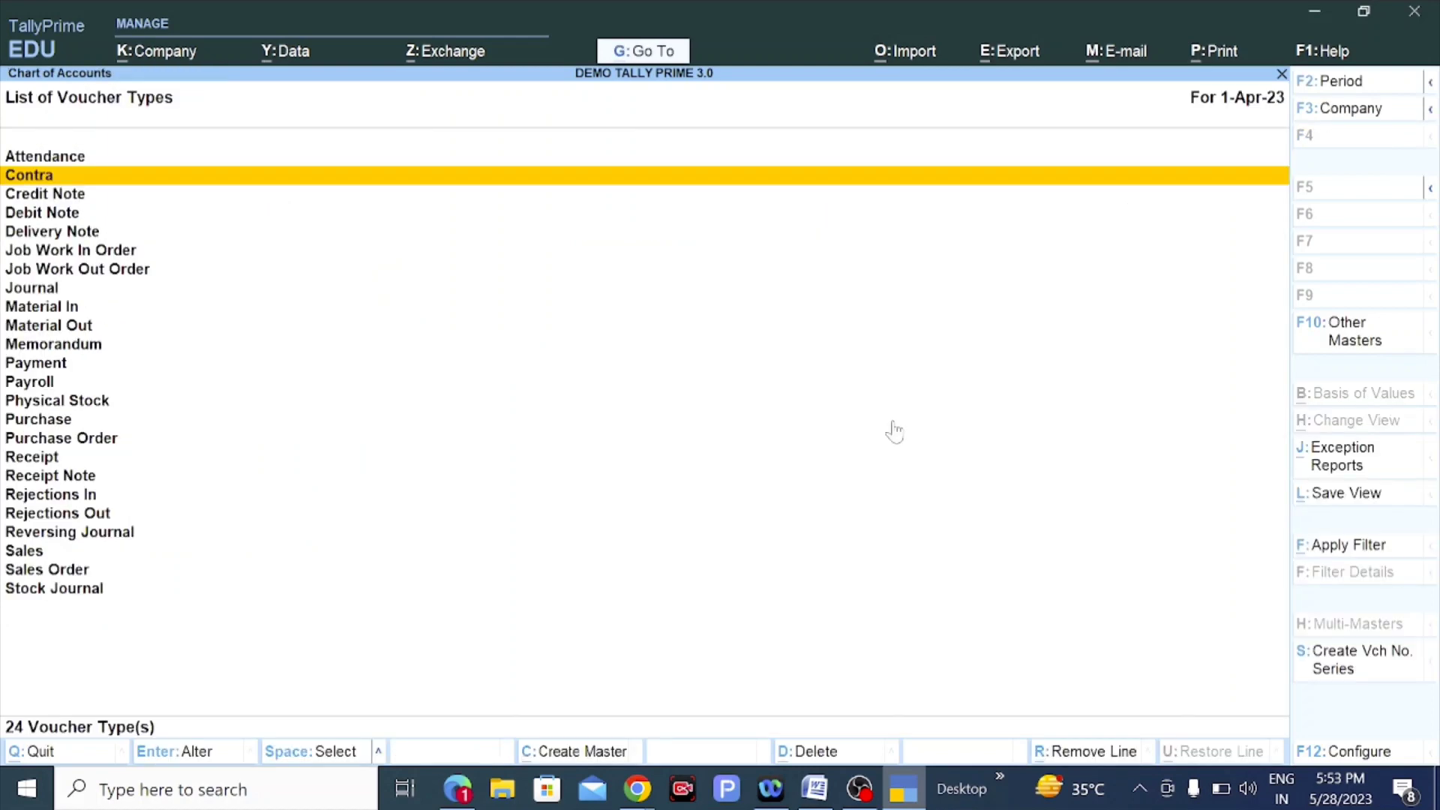
left_click(814, 789)
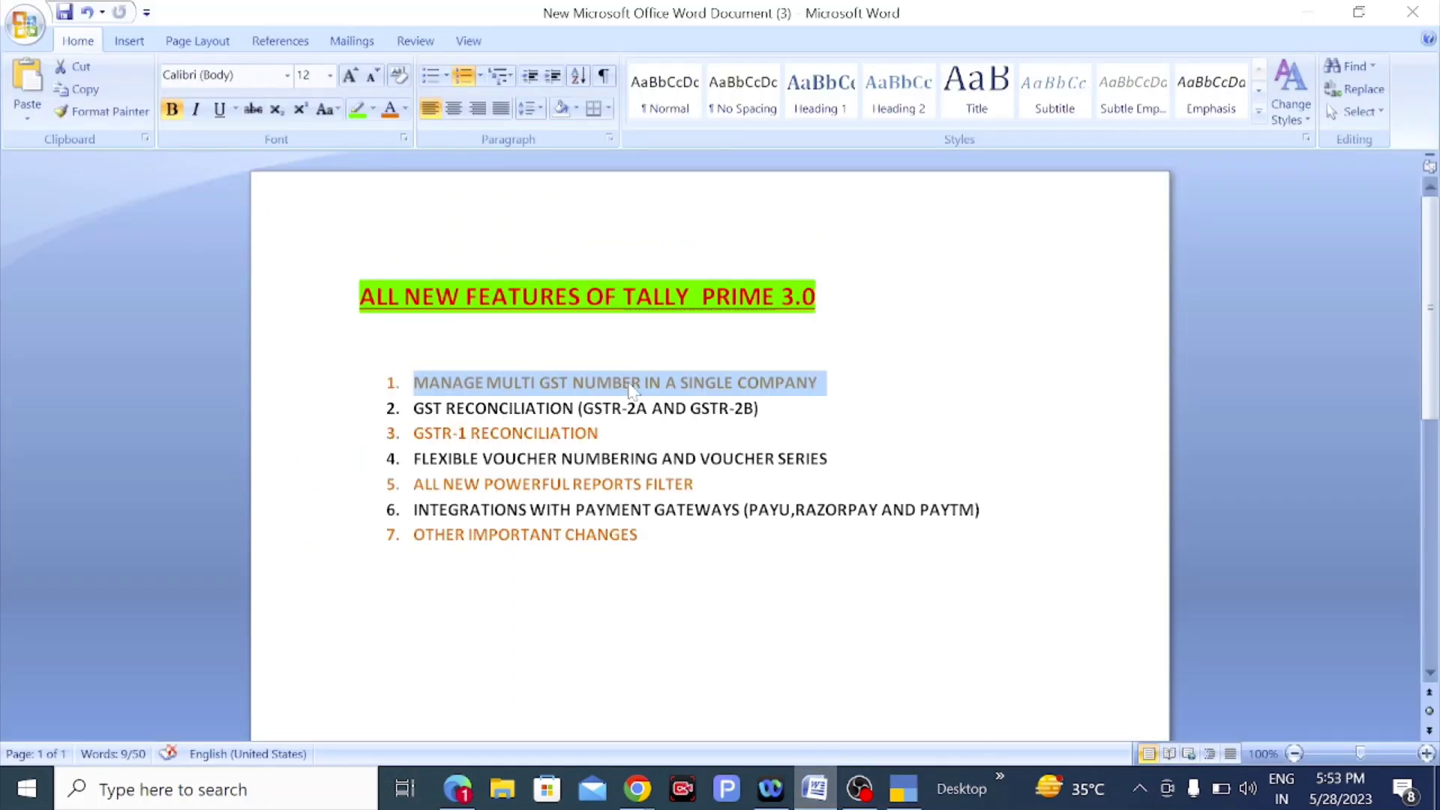
key("alt+Tab")
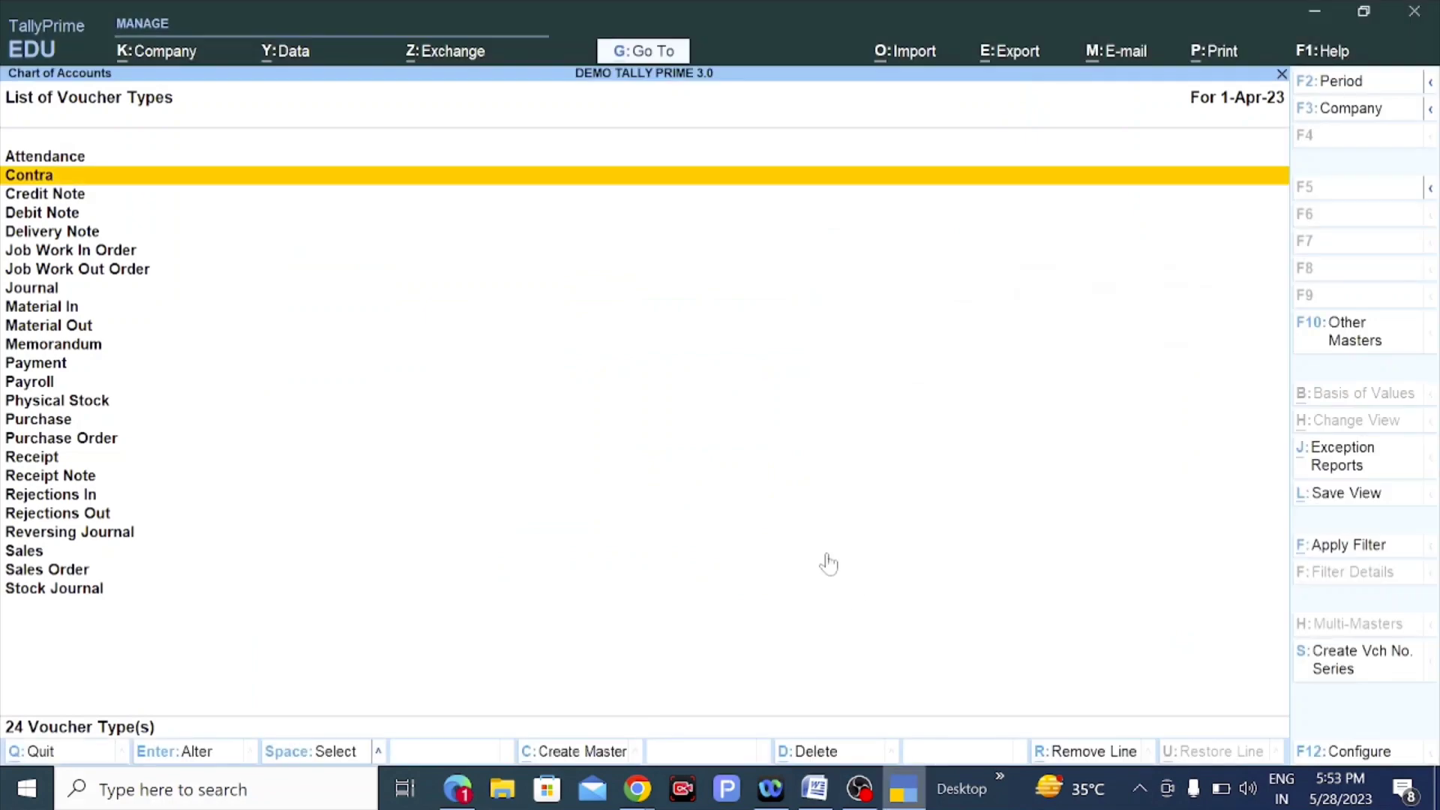
Review company features' More Details without changes, then start a new Payment voucher under Bihar.
key("F11")
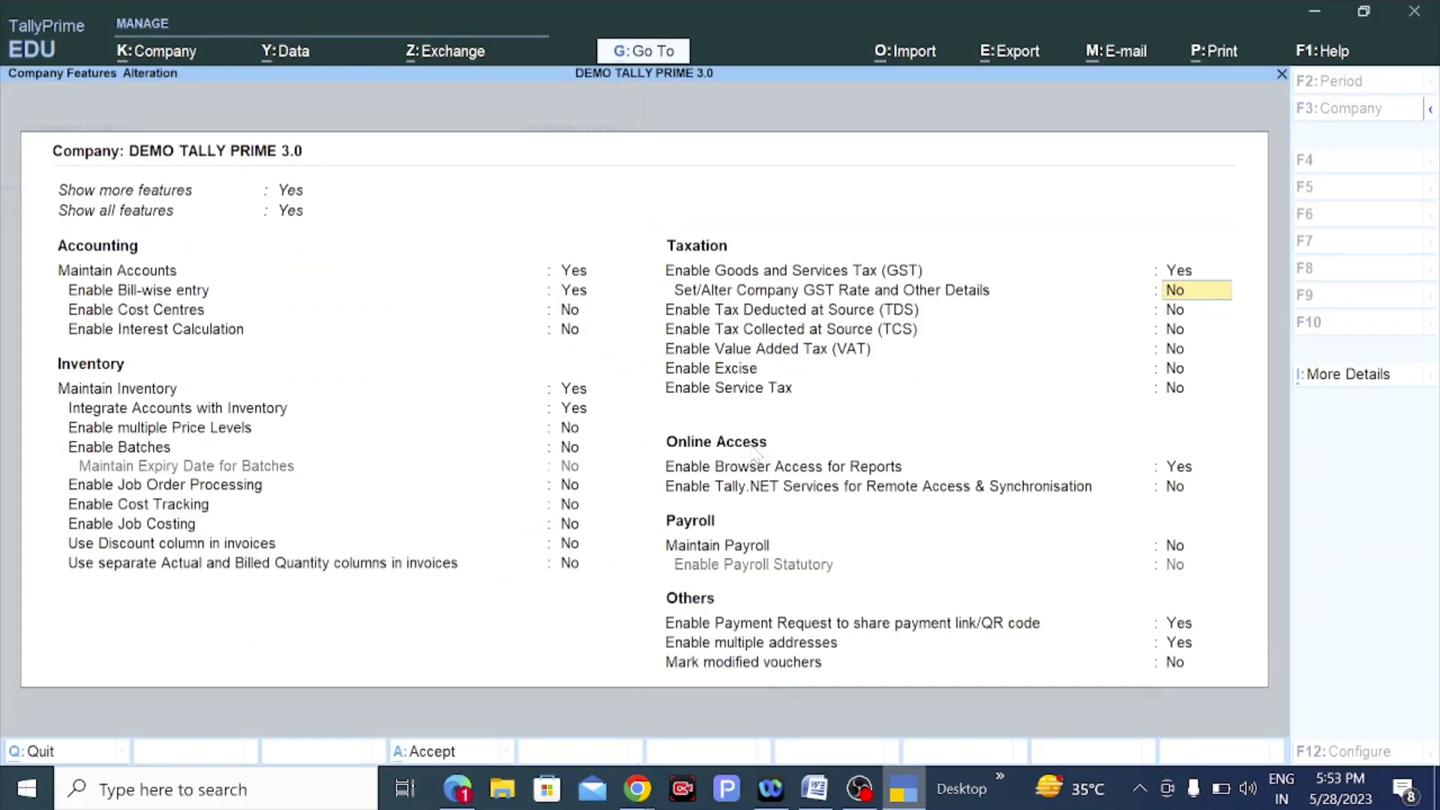
left_click(1350, 379)
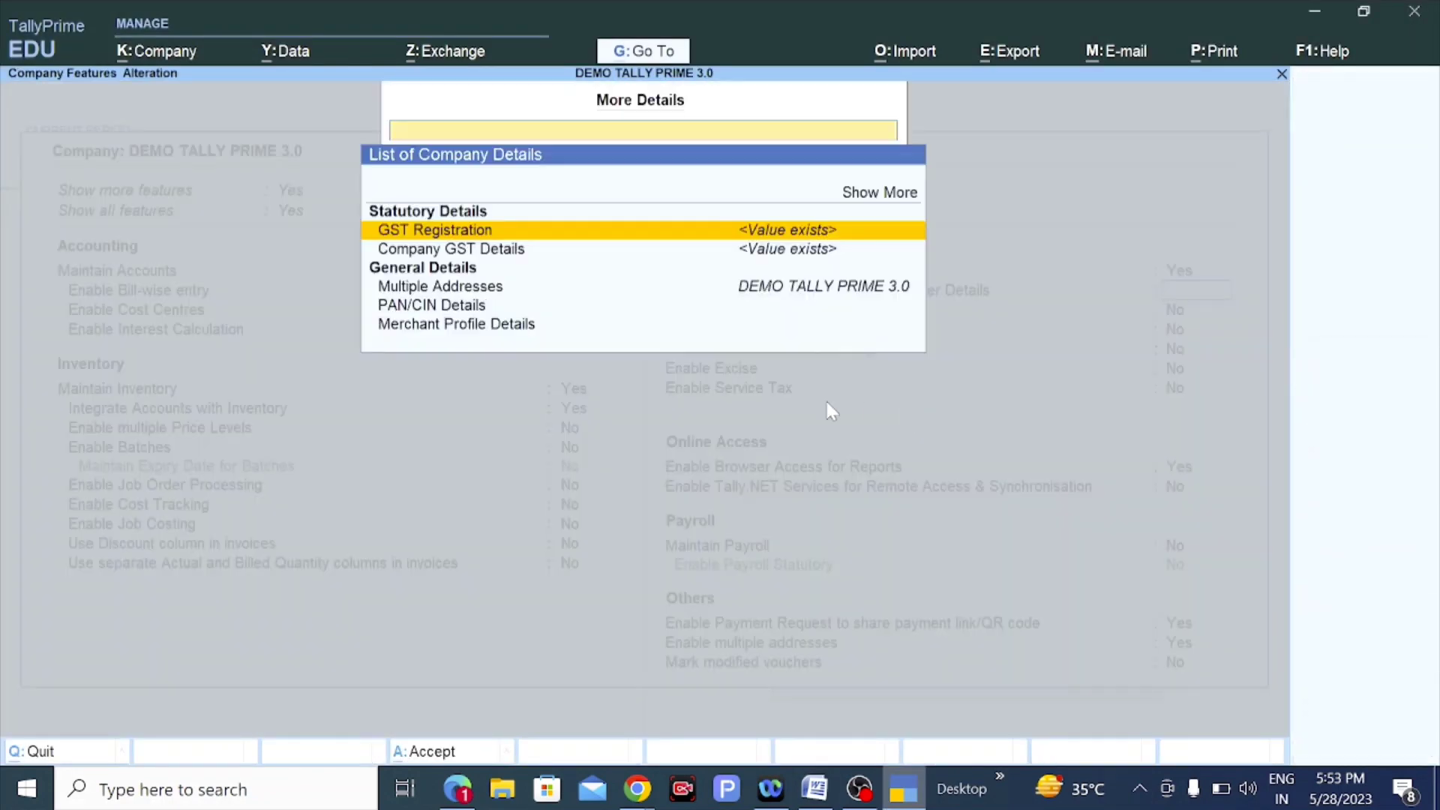
key("Escape")
key("Escape")
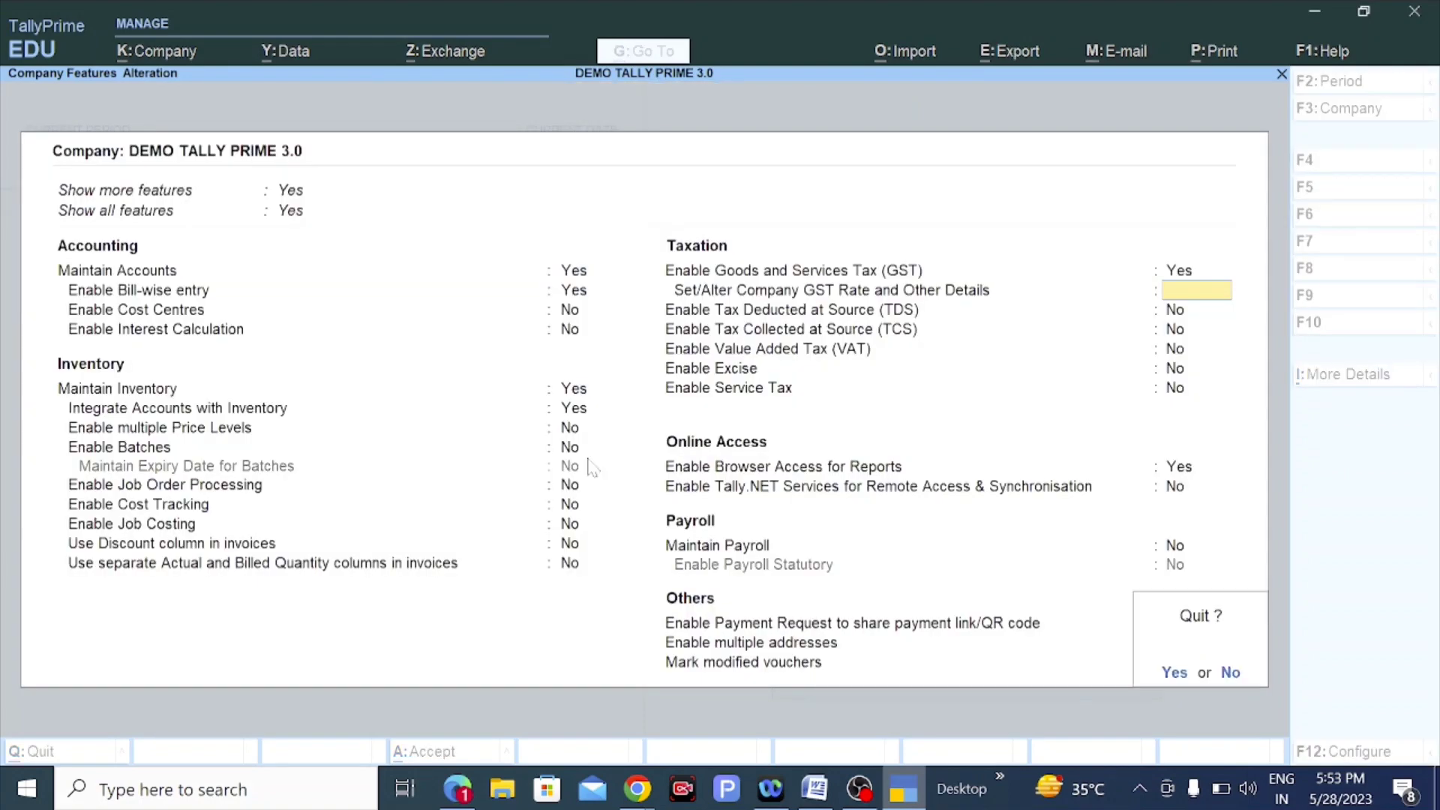
key("y")
key("Up")
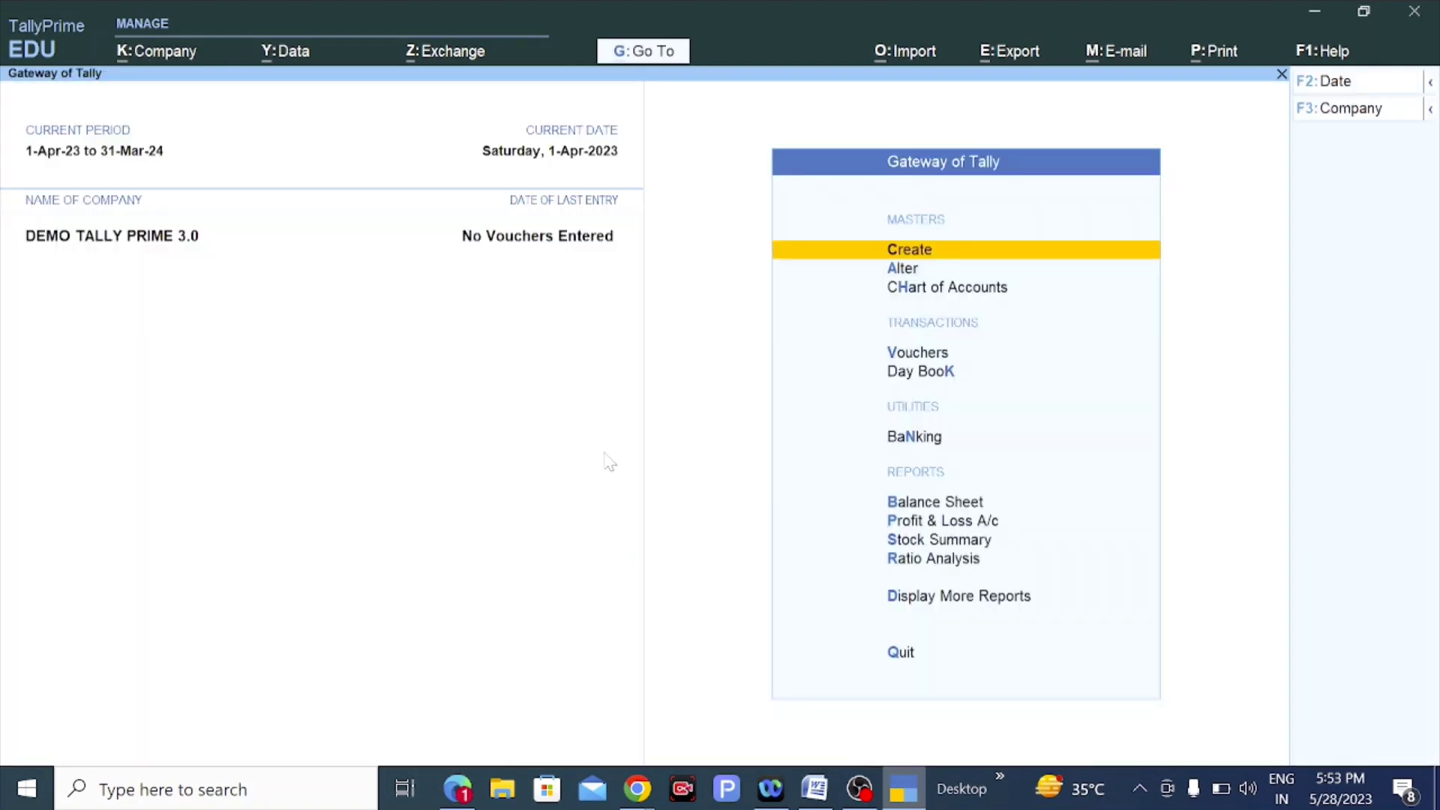
key("F5")
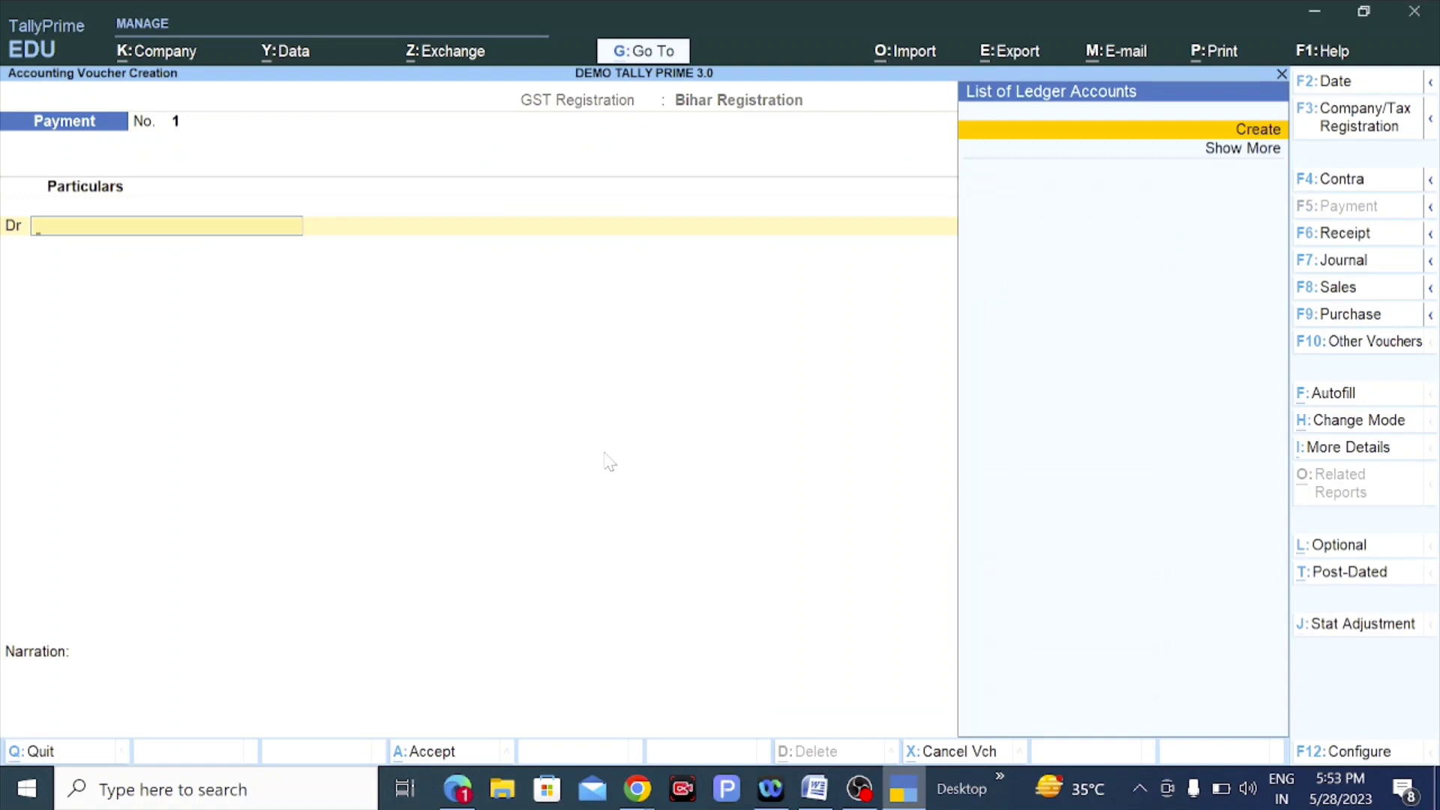
Switch the voucher to Sales in Item Invoice mode and list the company's GST registrations.
key("F8")
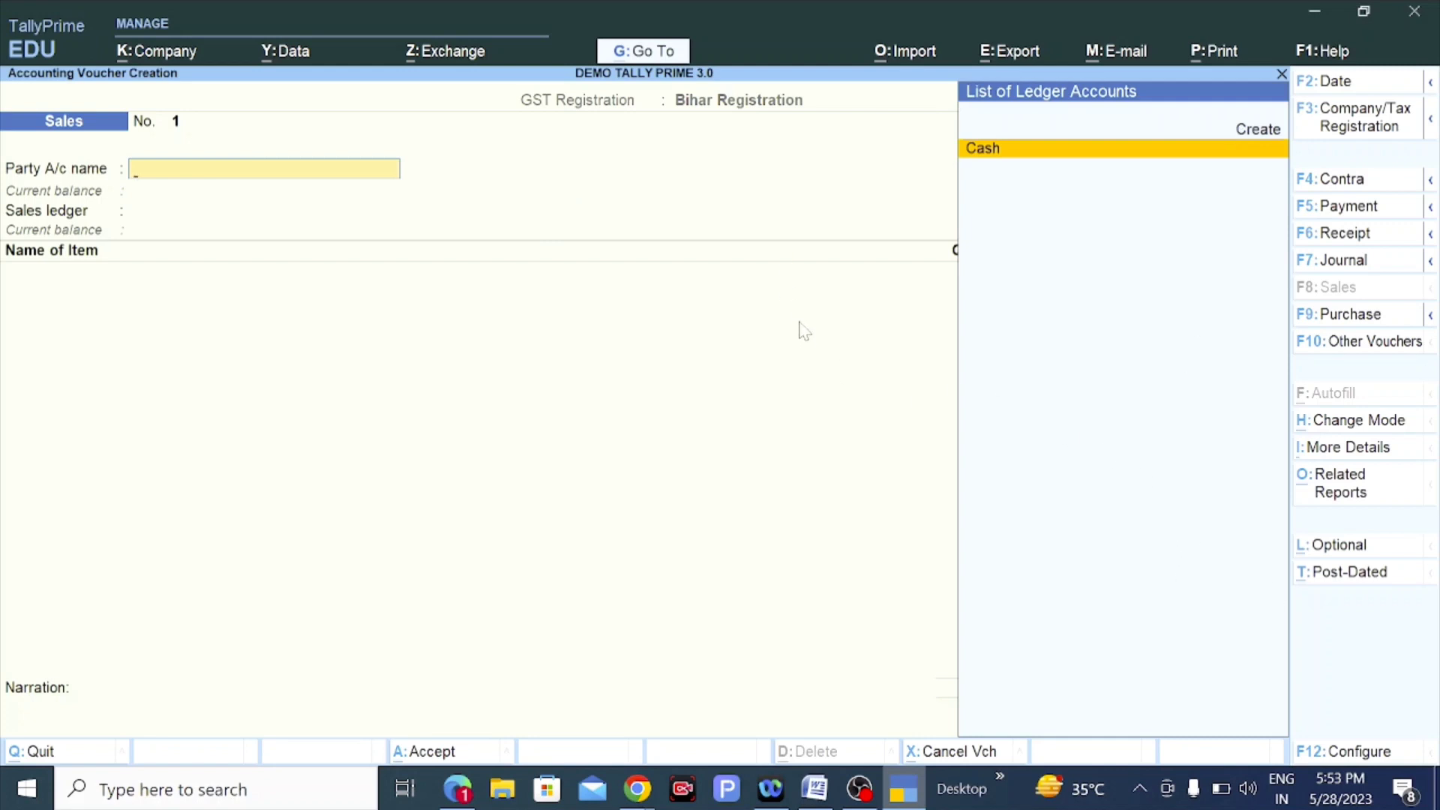
left_click(1392, 422)
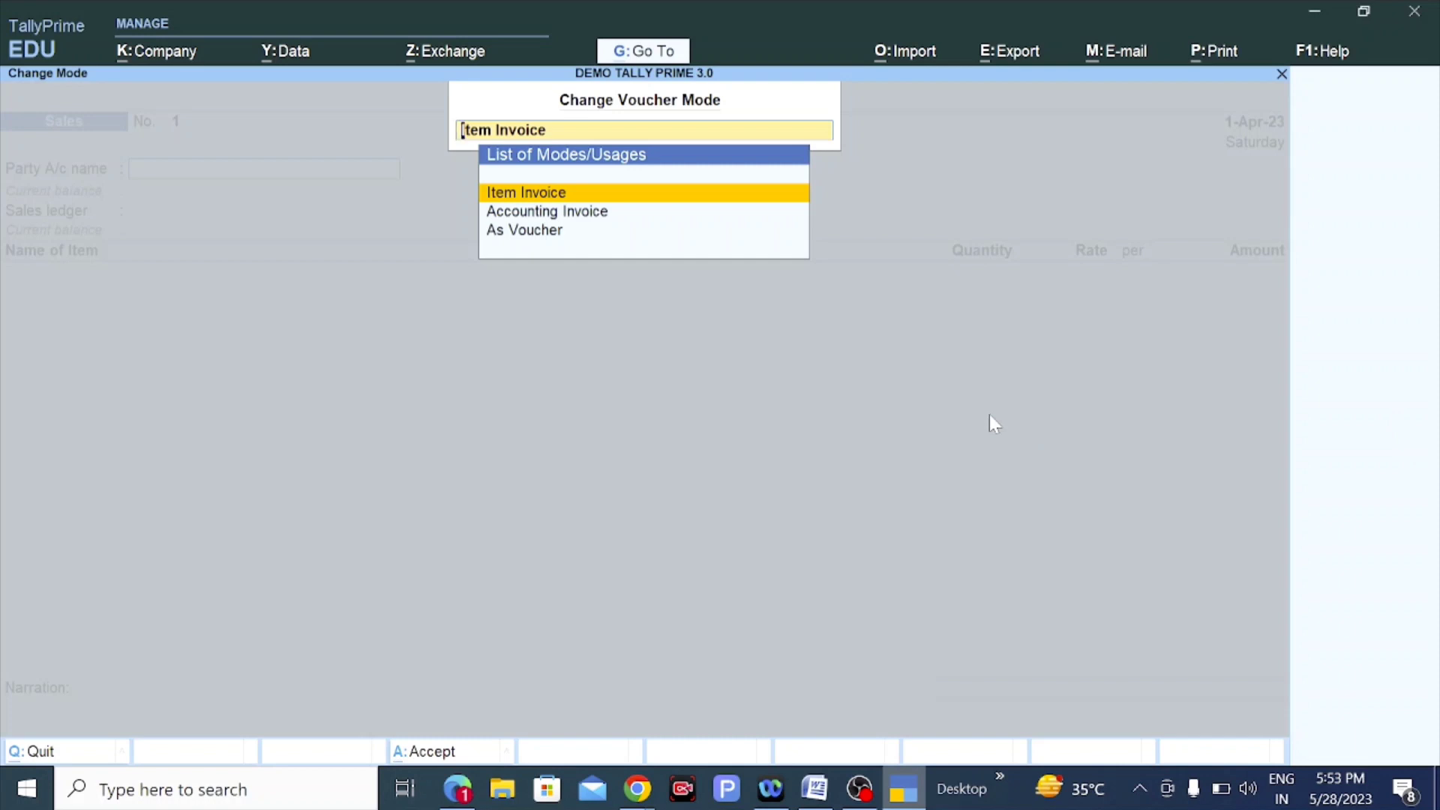
key("Down")
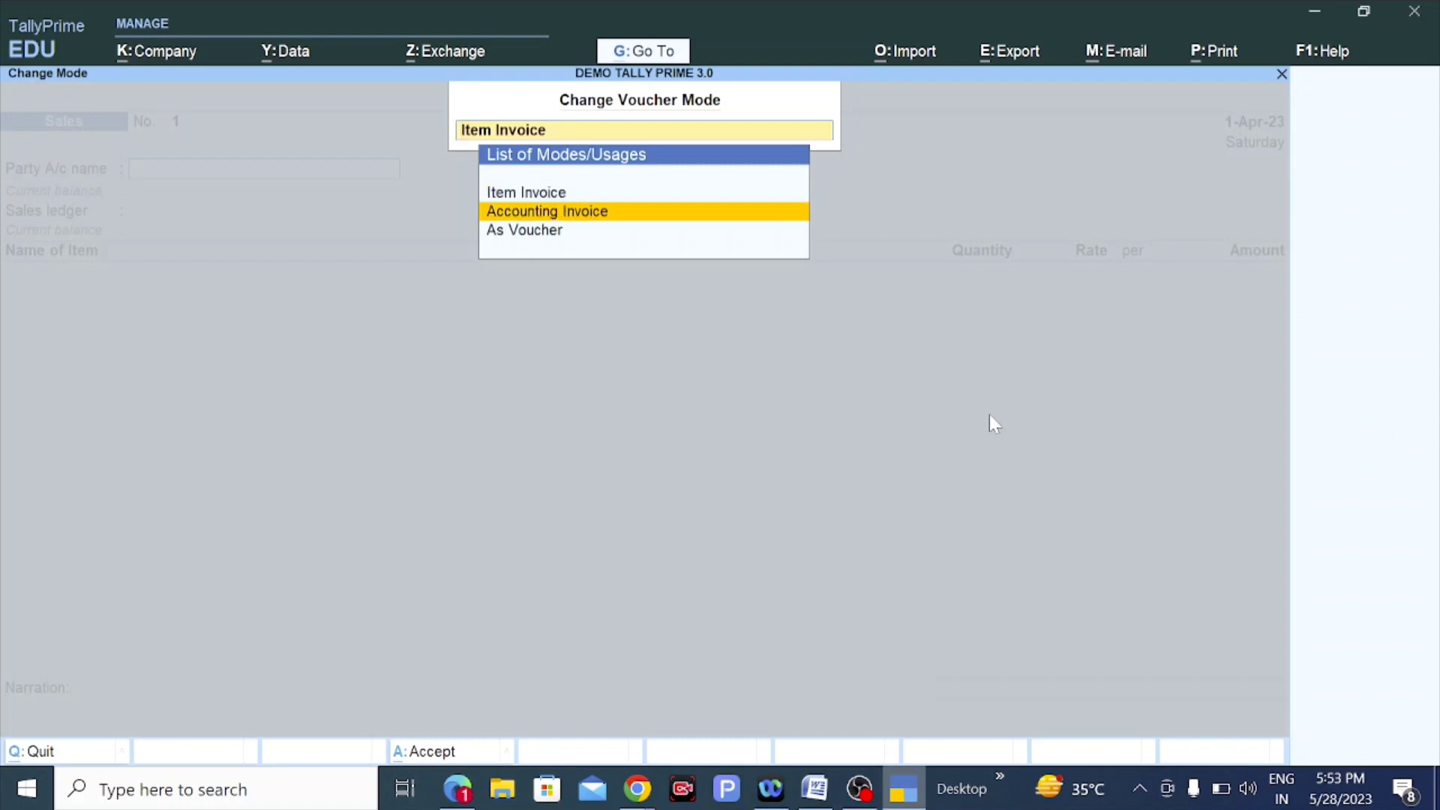
key("Up")
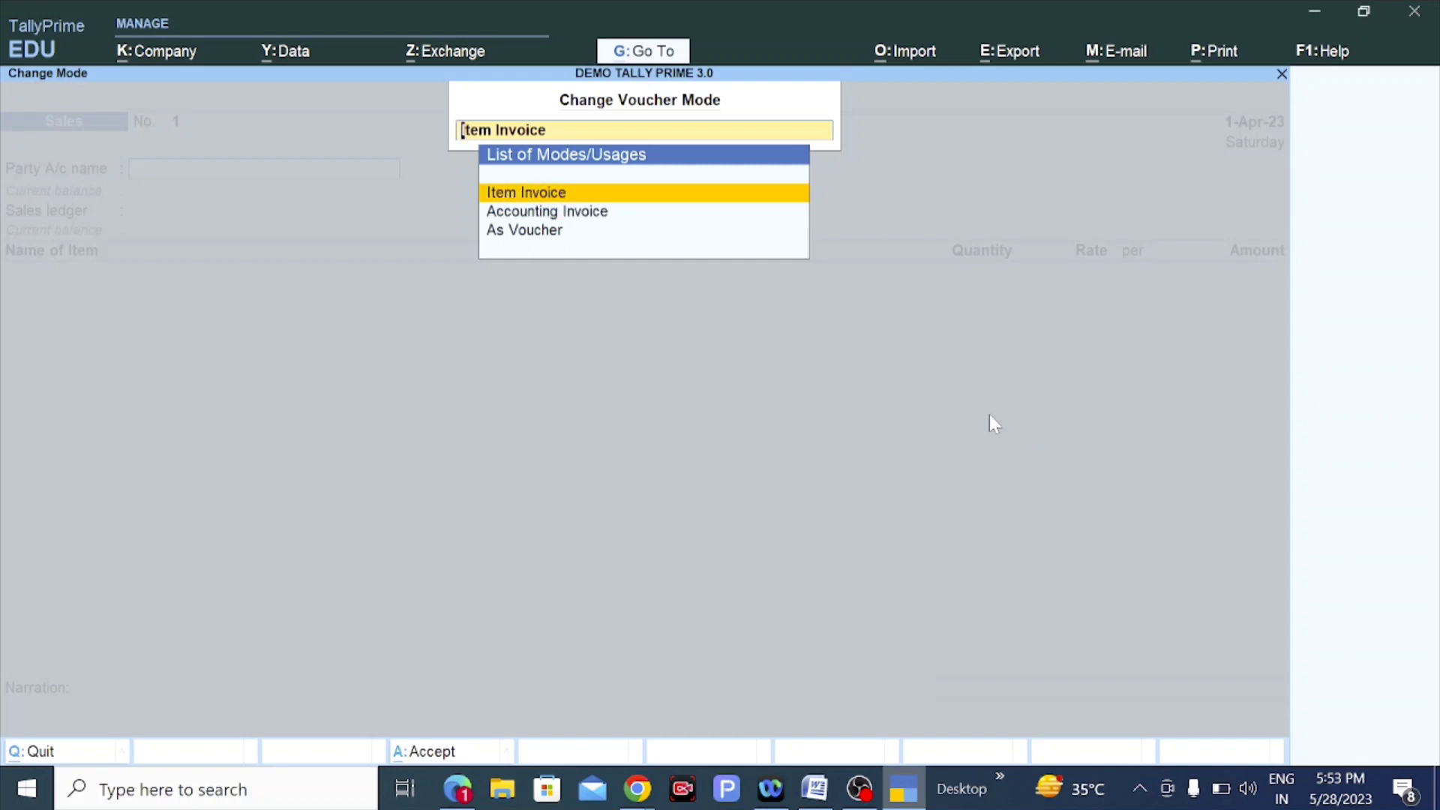
key("Return")
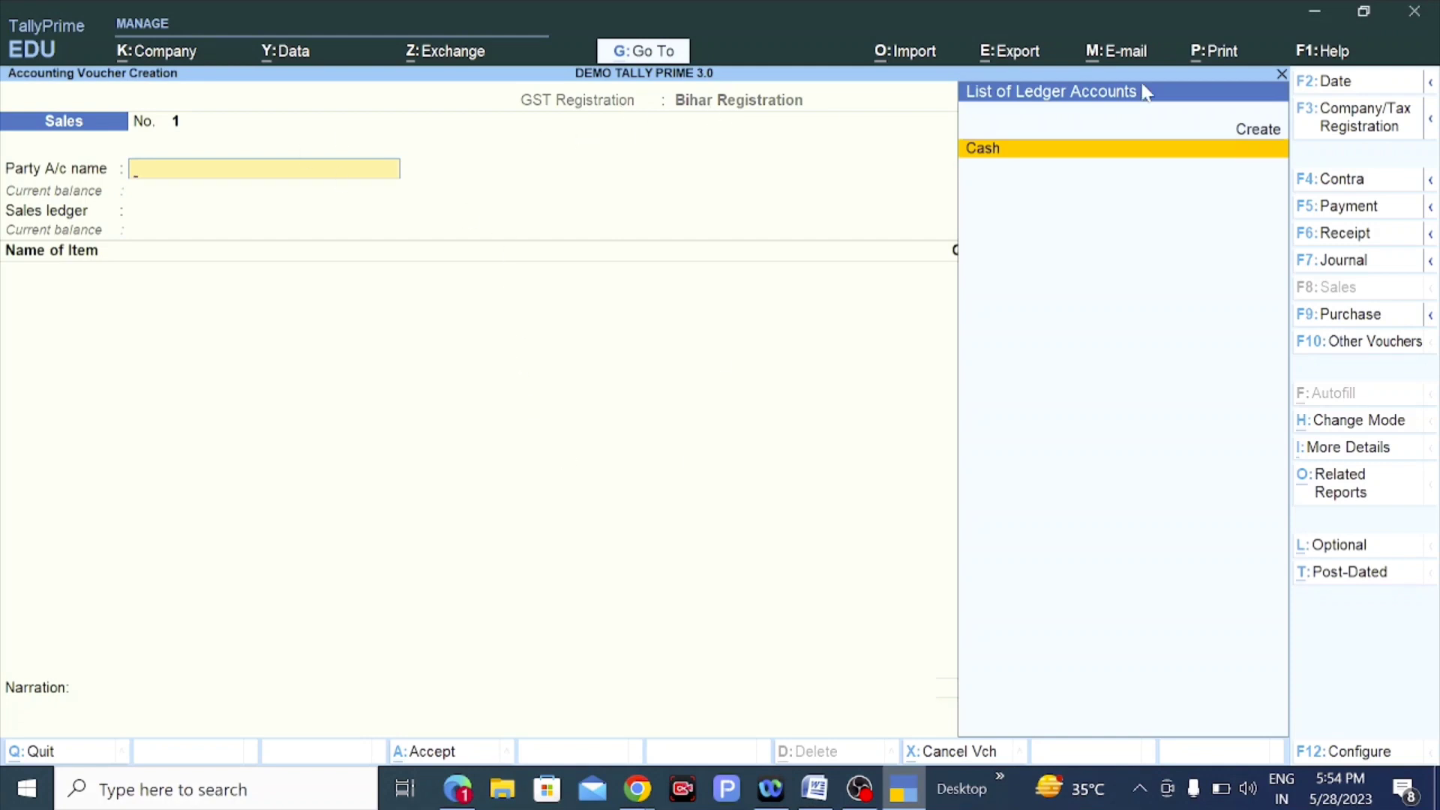
left_click(1360, 120)
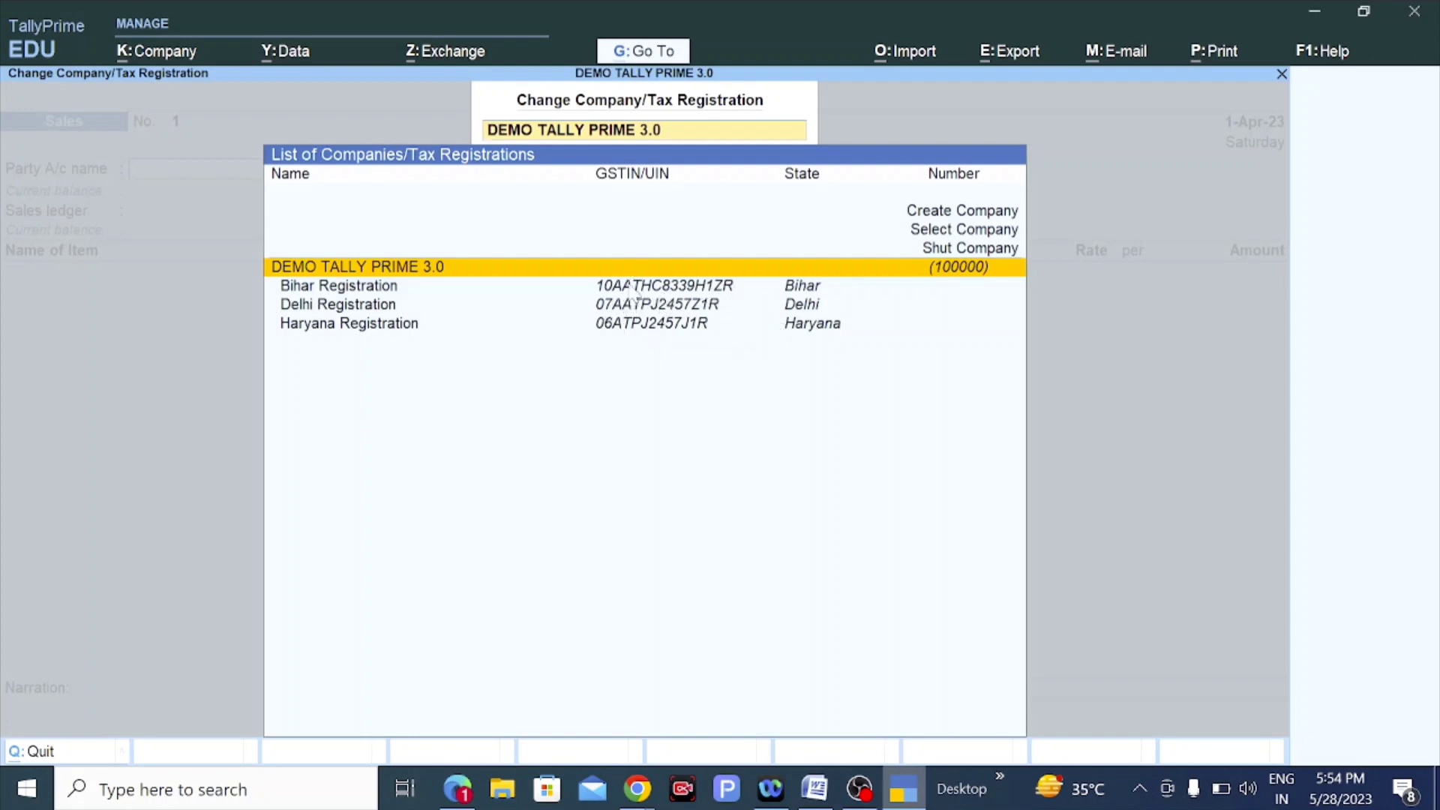
Choose Delhi Registration from the Bihar, Delhi and Haryana registrations for Sales voucher No. 1.
key("Down")
key("Down")
key("Up")
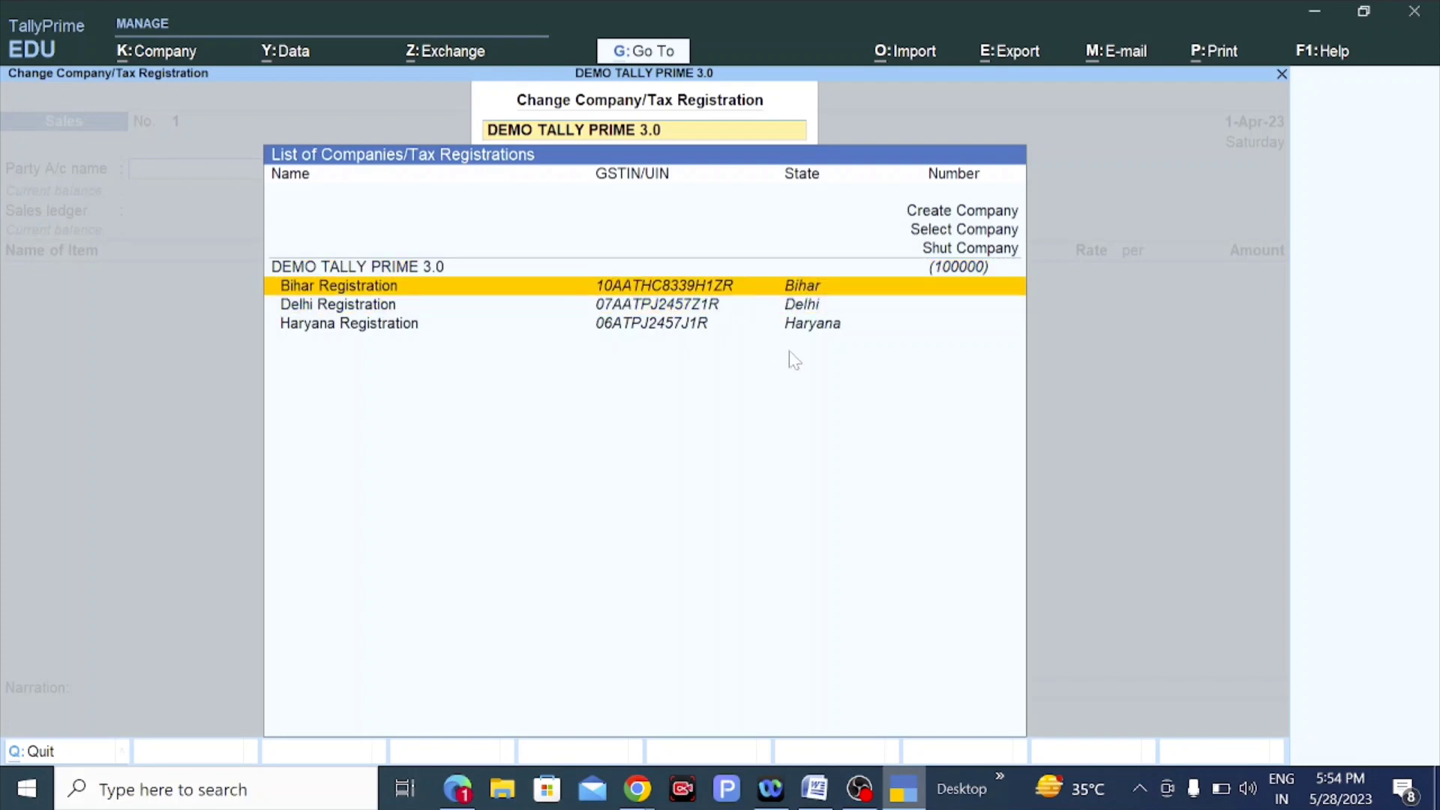
key("Down")
key("Down")
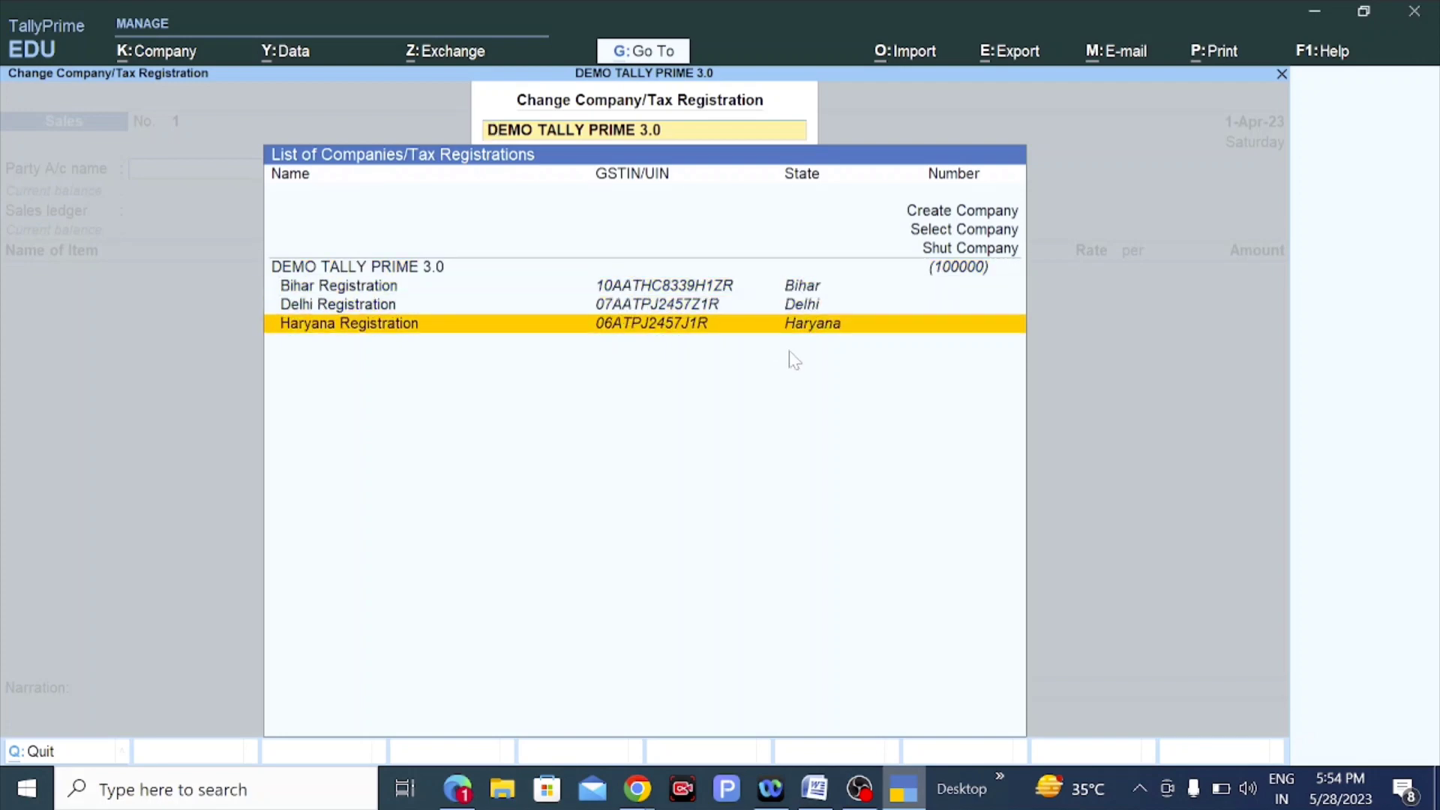
key("Up")
key("Up")
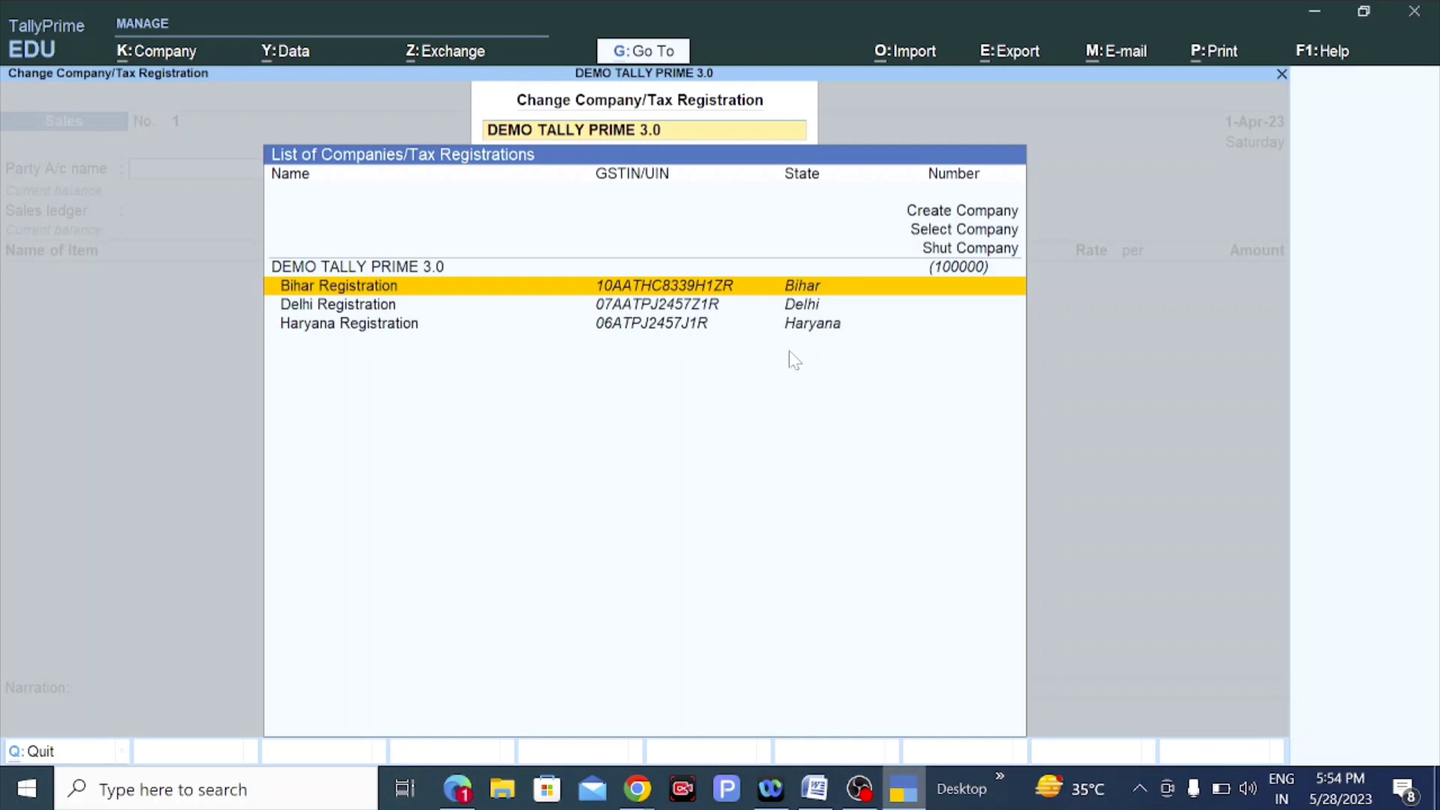
key("Down")
key("Down")
key("Up")
key("Up")
key("Up")
key("Down")
key("Down")
key("Down")
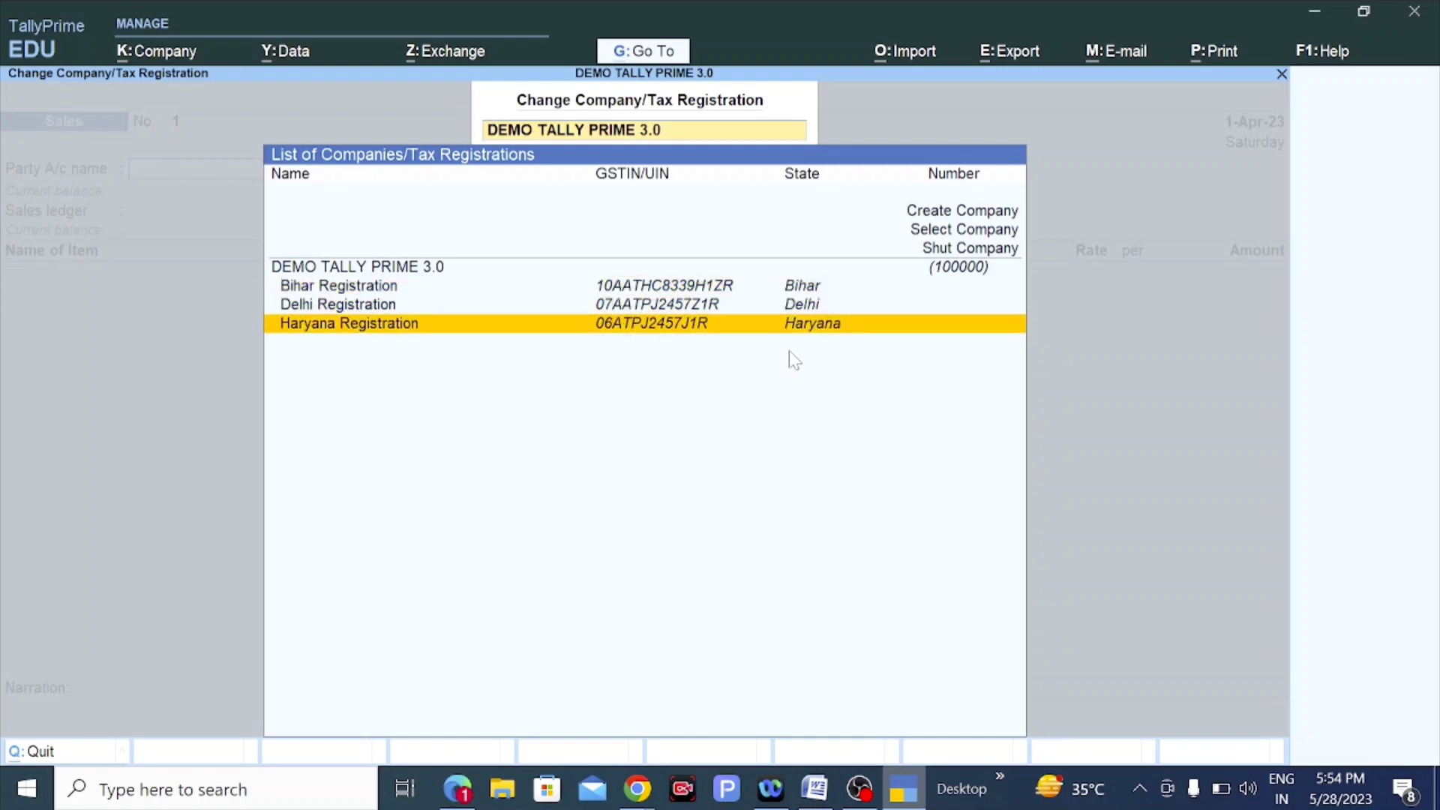
key("Up")
key("Up")
key("Up")
key("Down")
key("Down")
key("Down")
key("Down")
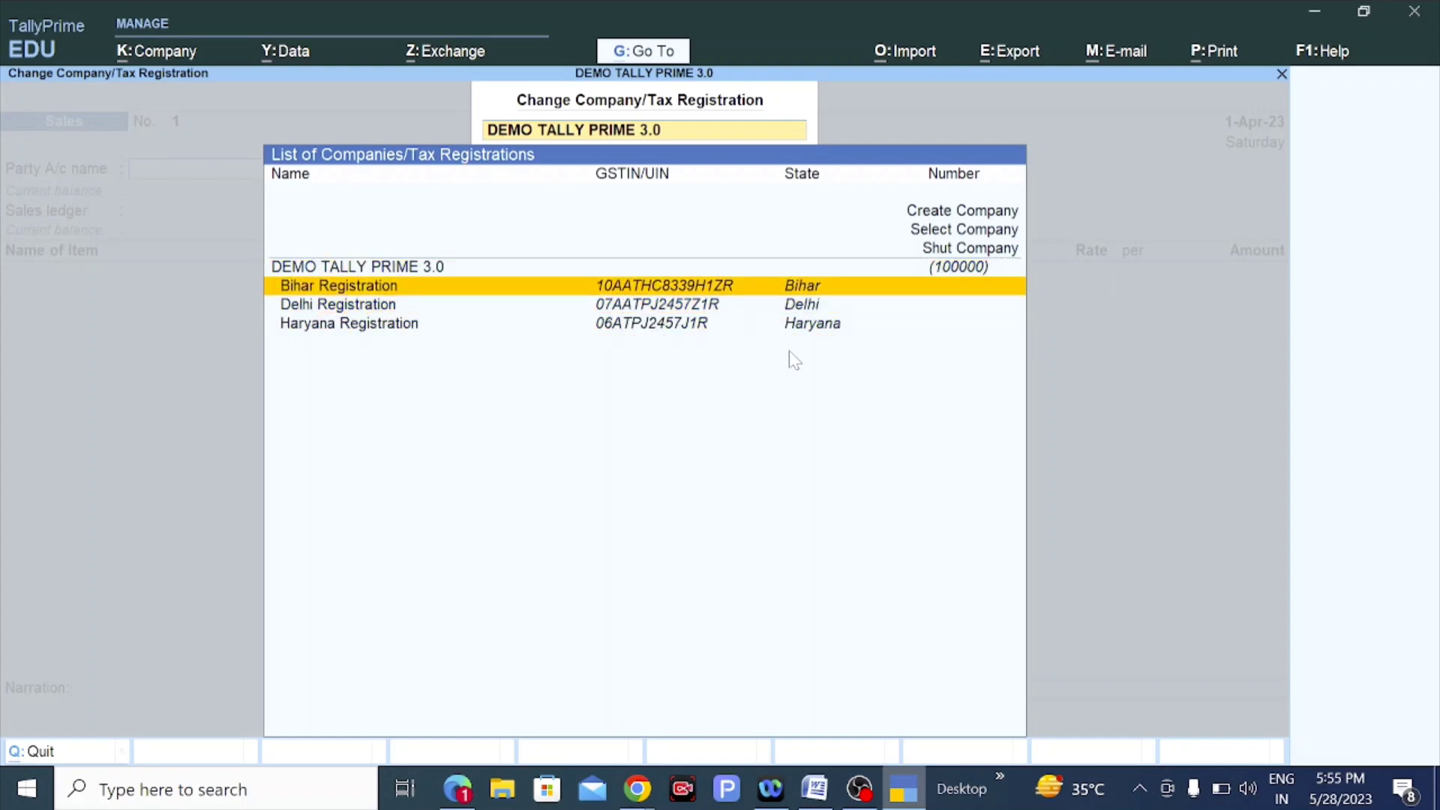
key("Up")
key("Down")
key("Down")
key("Down")
key("Down")
key("Up")
key("Down")
key("Down")
key("Down")
key("Up")
key("Up")
key("Up")
key("Down")
key("Down")
key("Down")
key("Up")
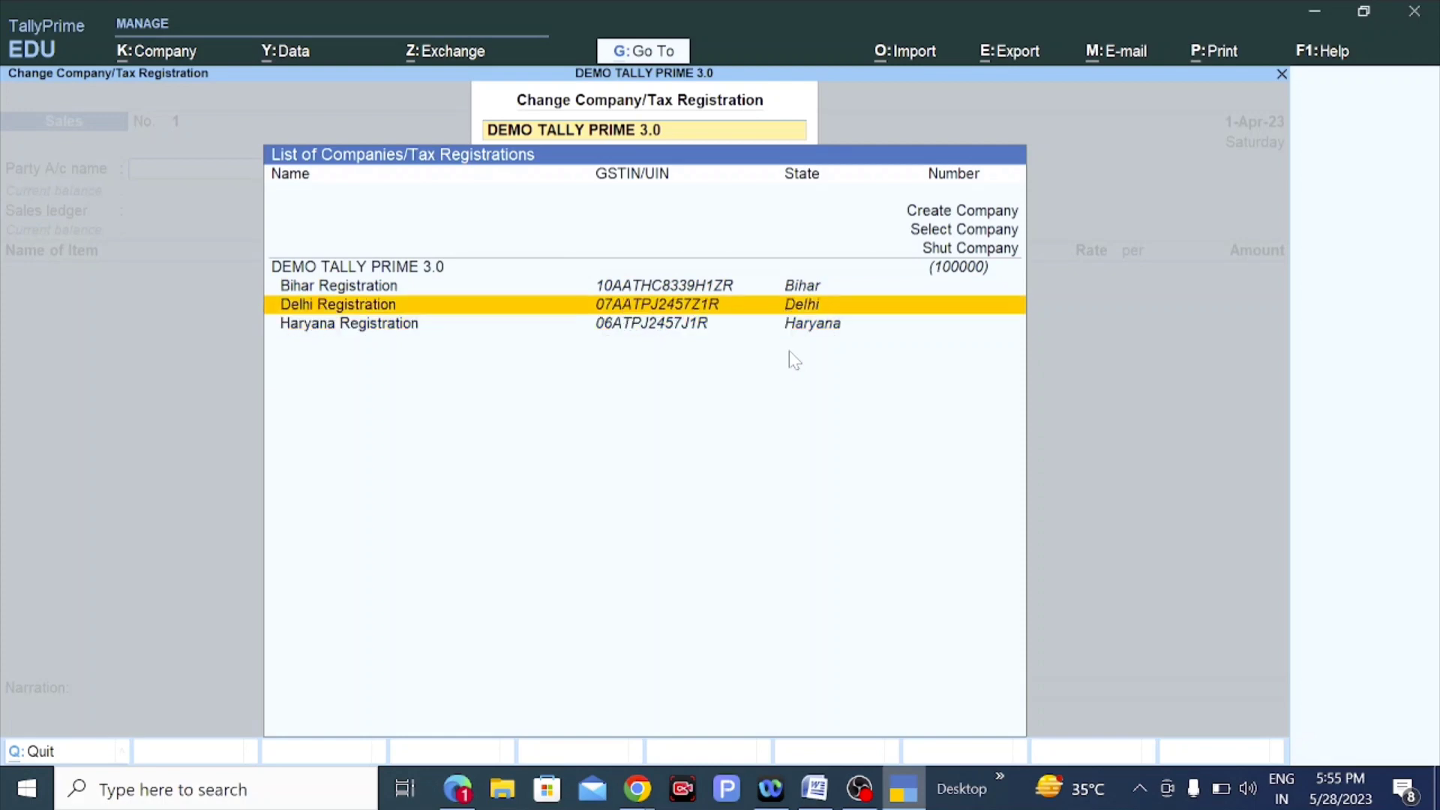
key("Up")
key("Down")
key("Down")
key("Down")
key("Up")
key("Up")
key("Down")
key("Down")
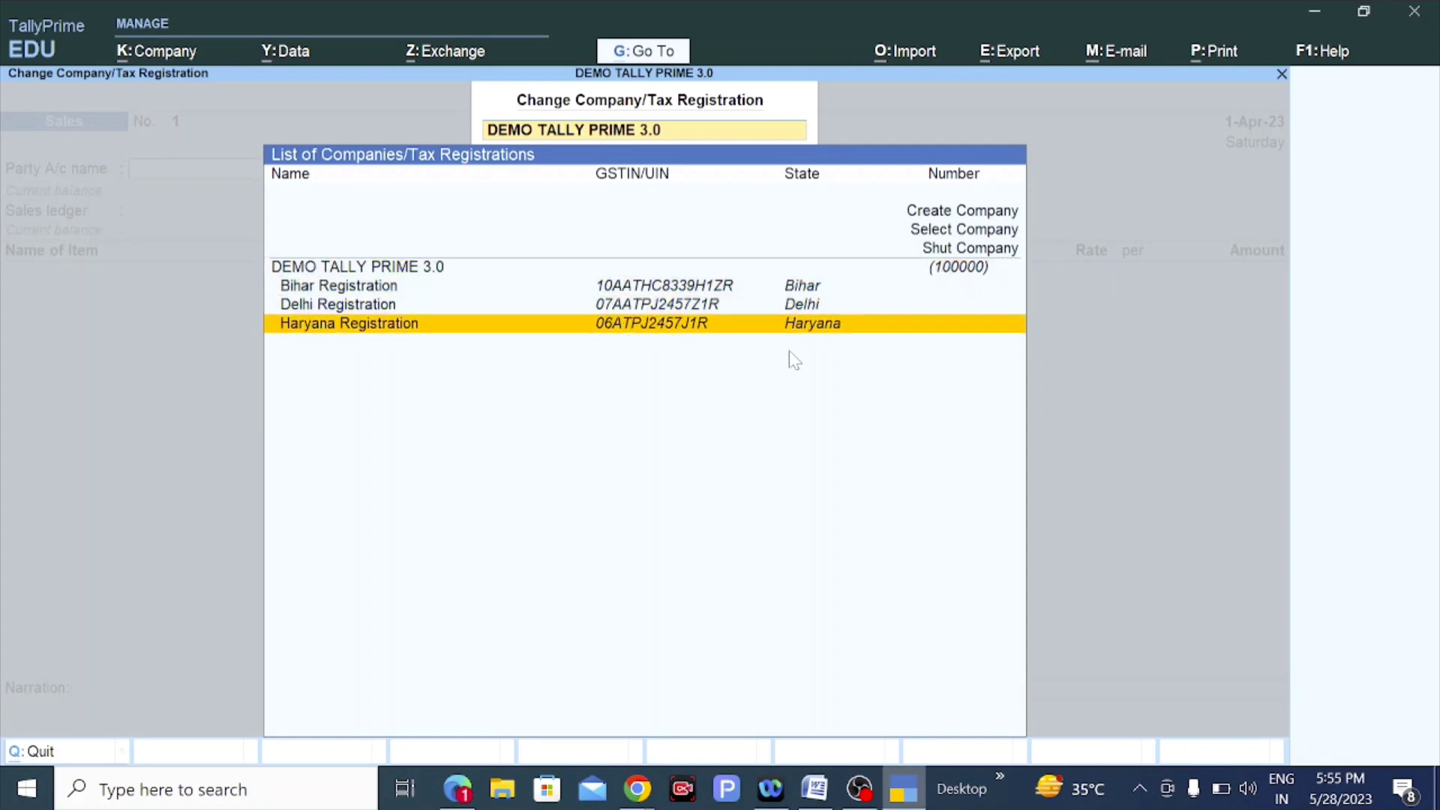
key("Up")
key("Up")
key("Up")
key("Down")
key("Down")
key("Down")
key("Up")
key("Up")
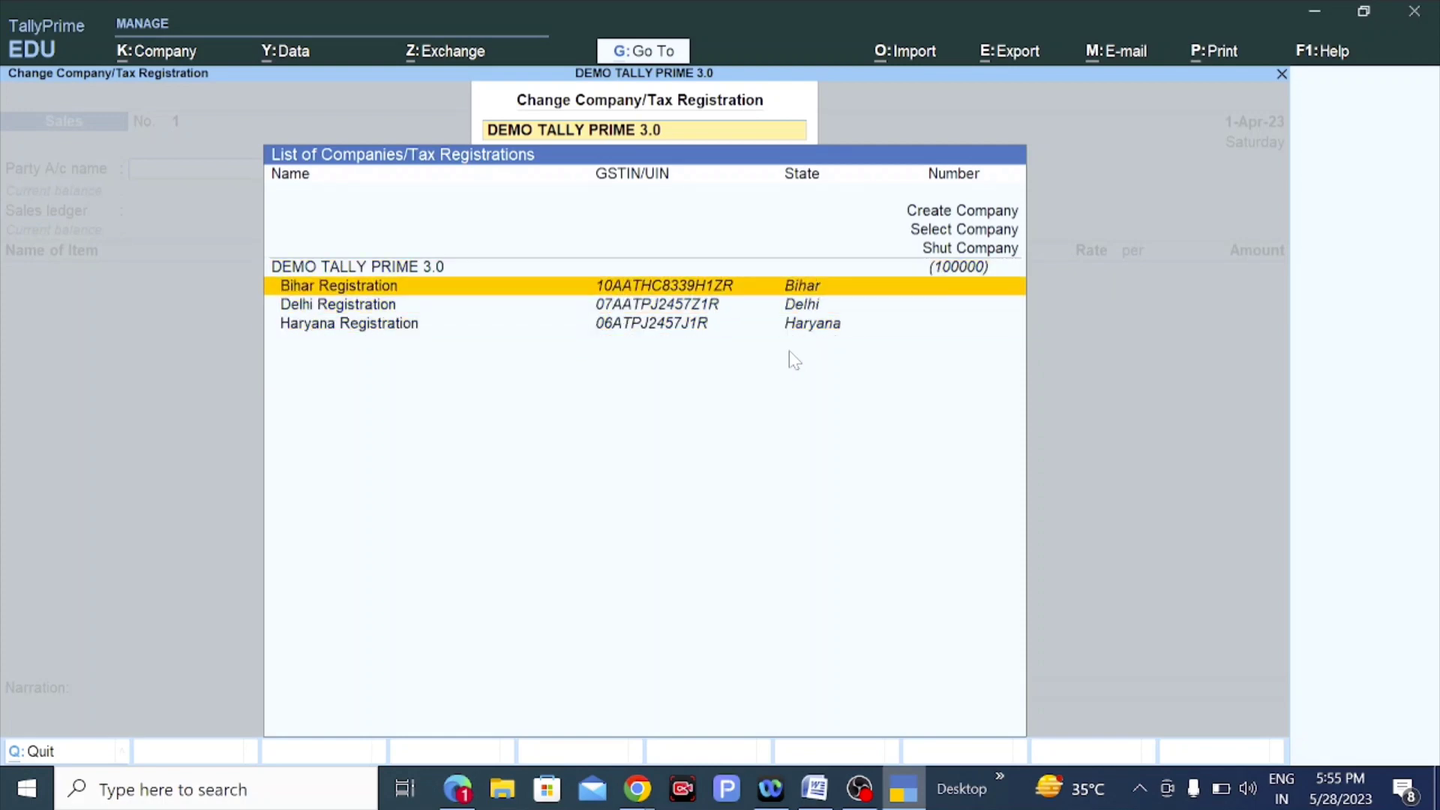
key("Down")
key("Down")
key("Up")
key("Up")
key("Down")
key("Down")
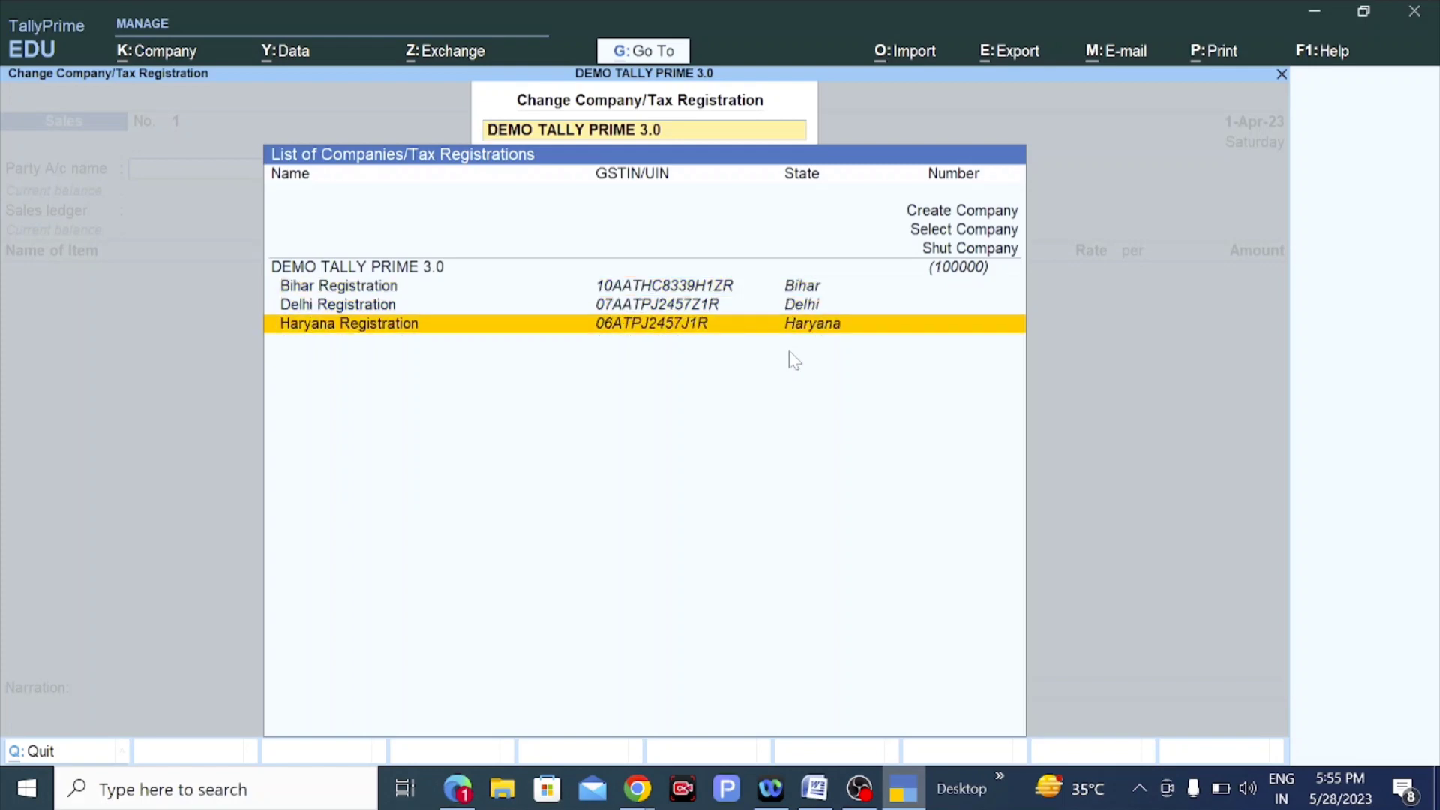
key("Up")
key("Up")
key("Down")
key("Down")
key("Up")
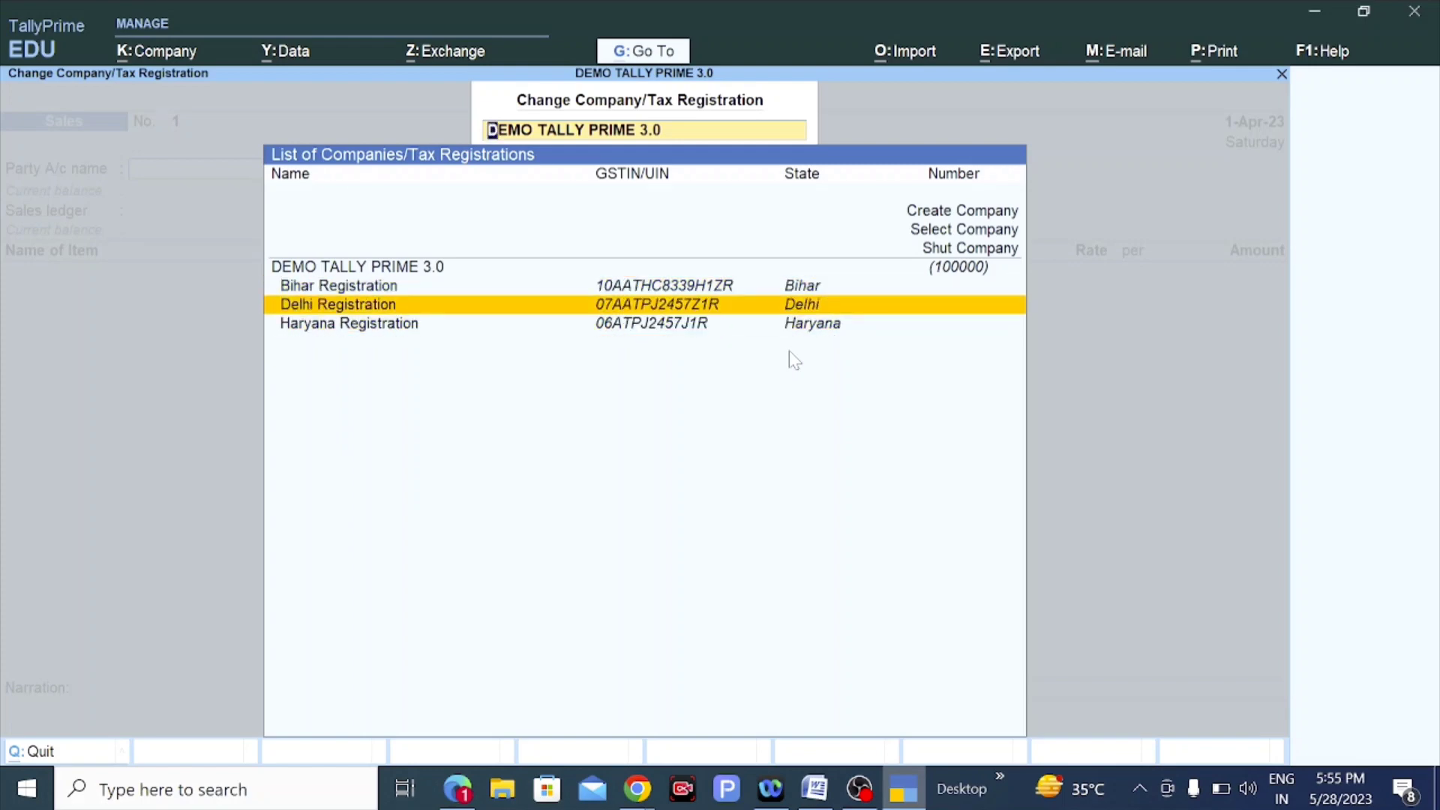
key("Up")
key("Up")
key("Down")
key("Down")
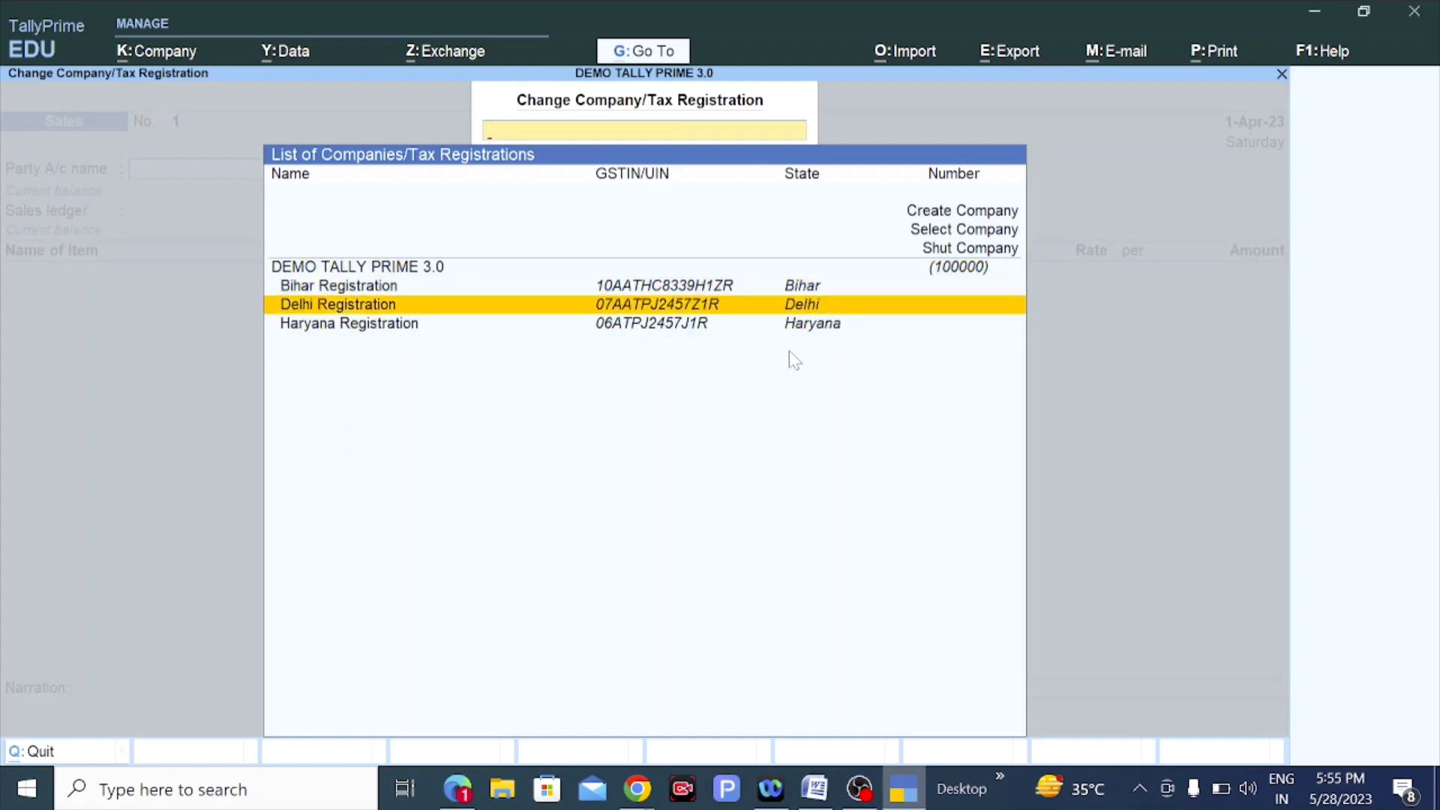
key("Return")
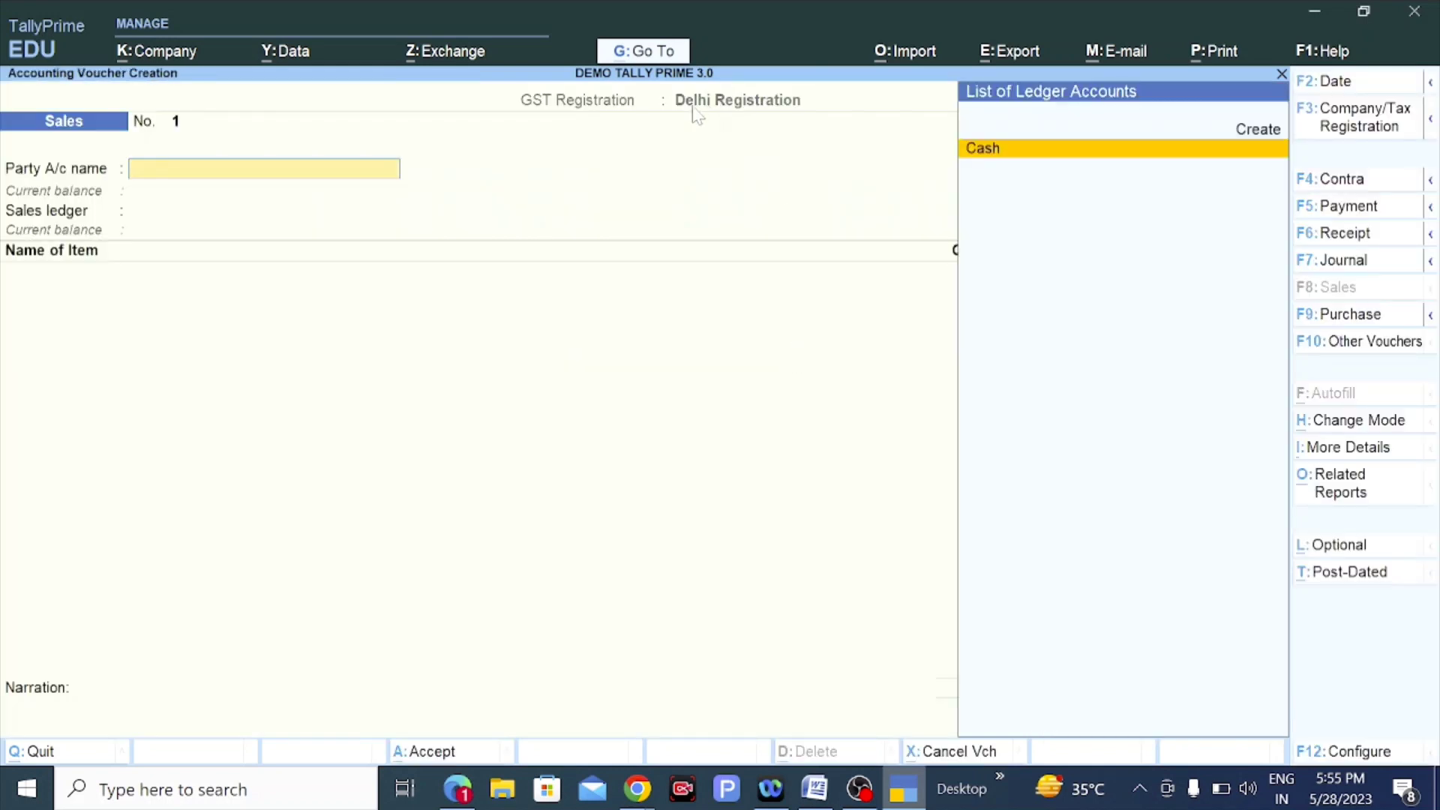
Switch the sales voucher's tax registration from Delhi to Haryana Registration.
left_click(1386, 123)
key("Down")
key("Down")
key("Down")
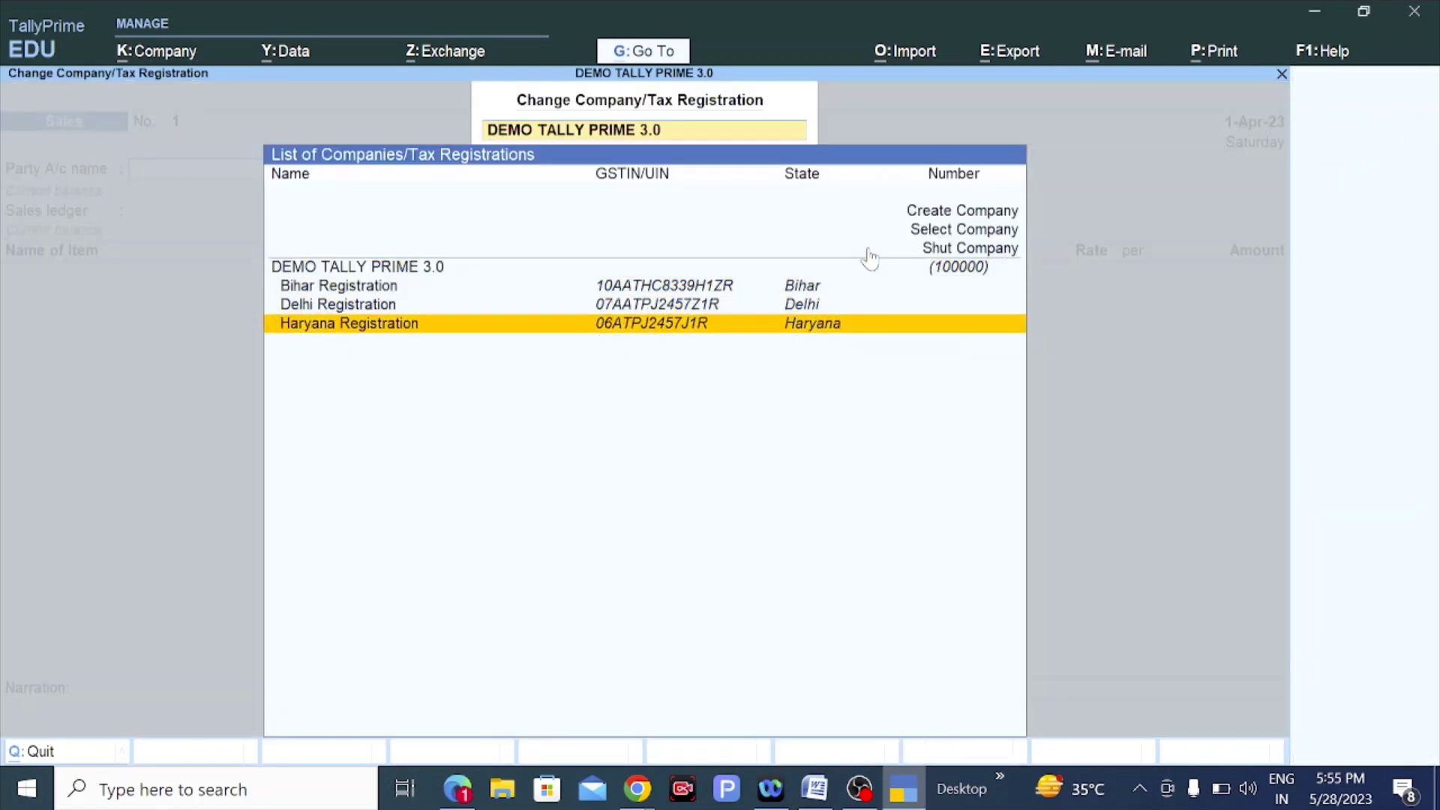
key("Return")
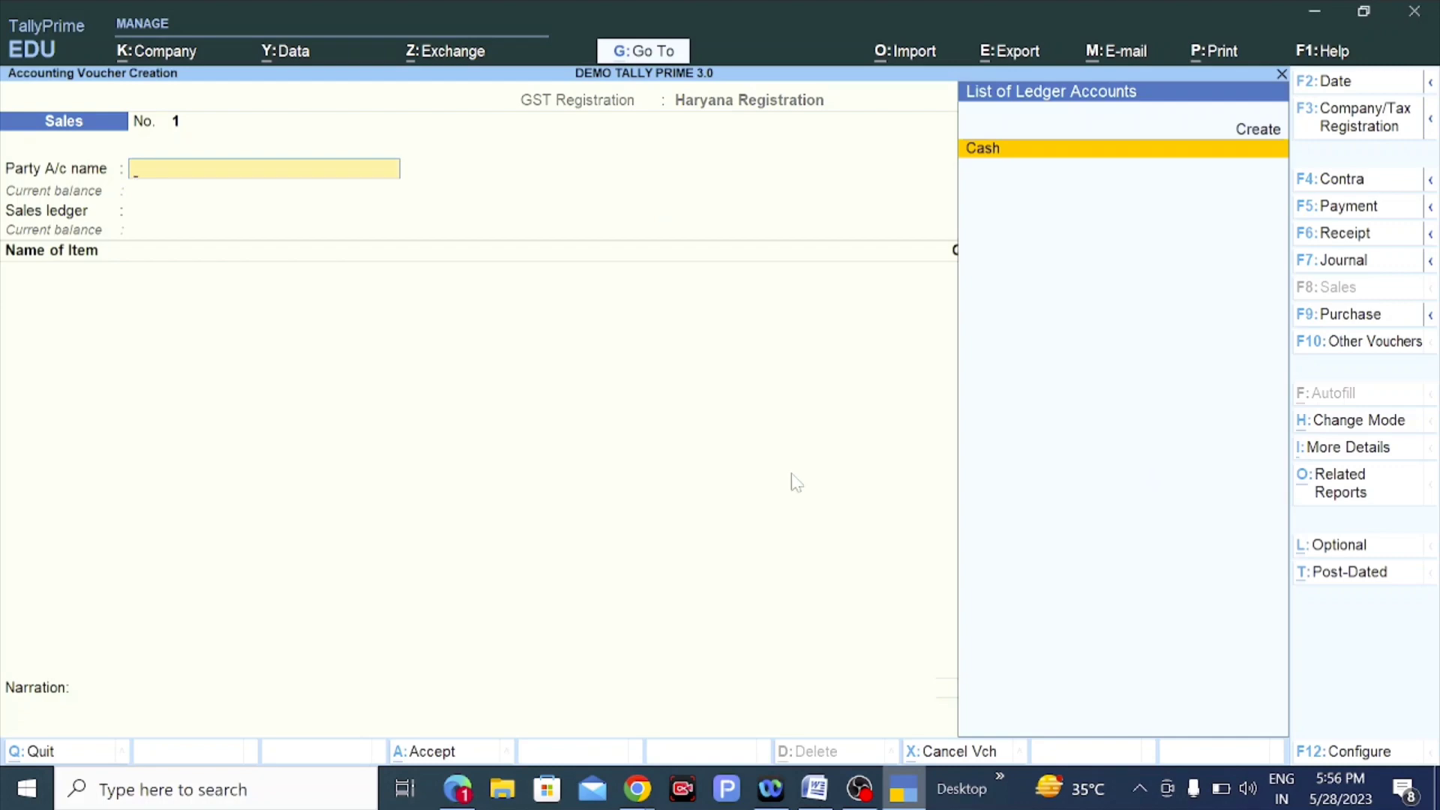
Highlight the 'multiple GST numbers in one company' feature in Word, then exit the sales voucher.
key("alt+Tab")
triple_click(852, 389)
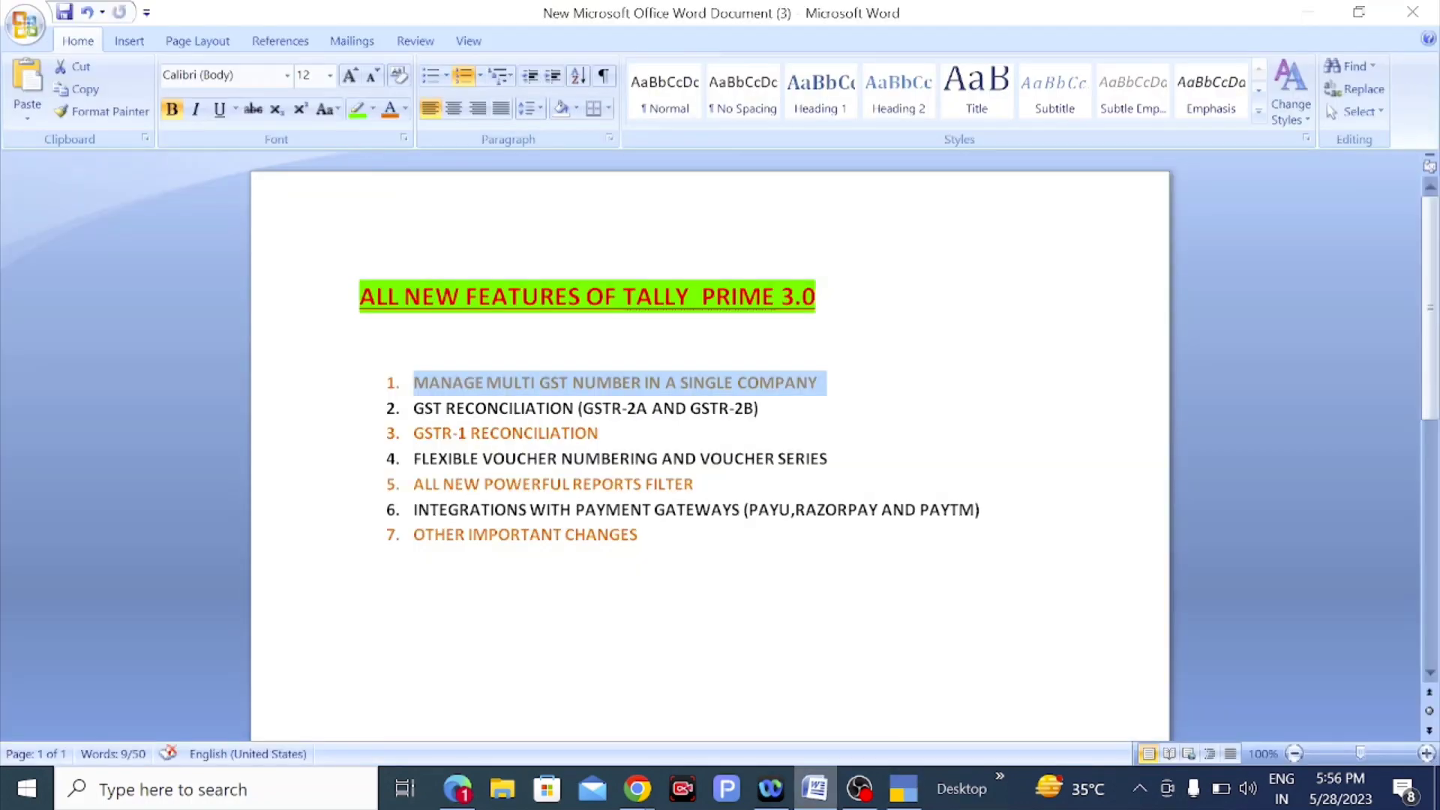
key("alt+Tab")
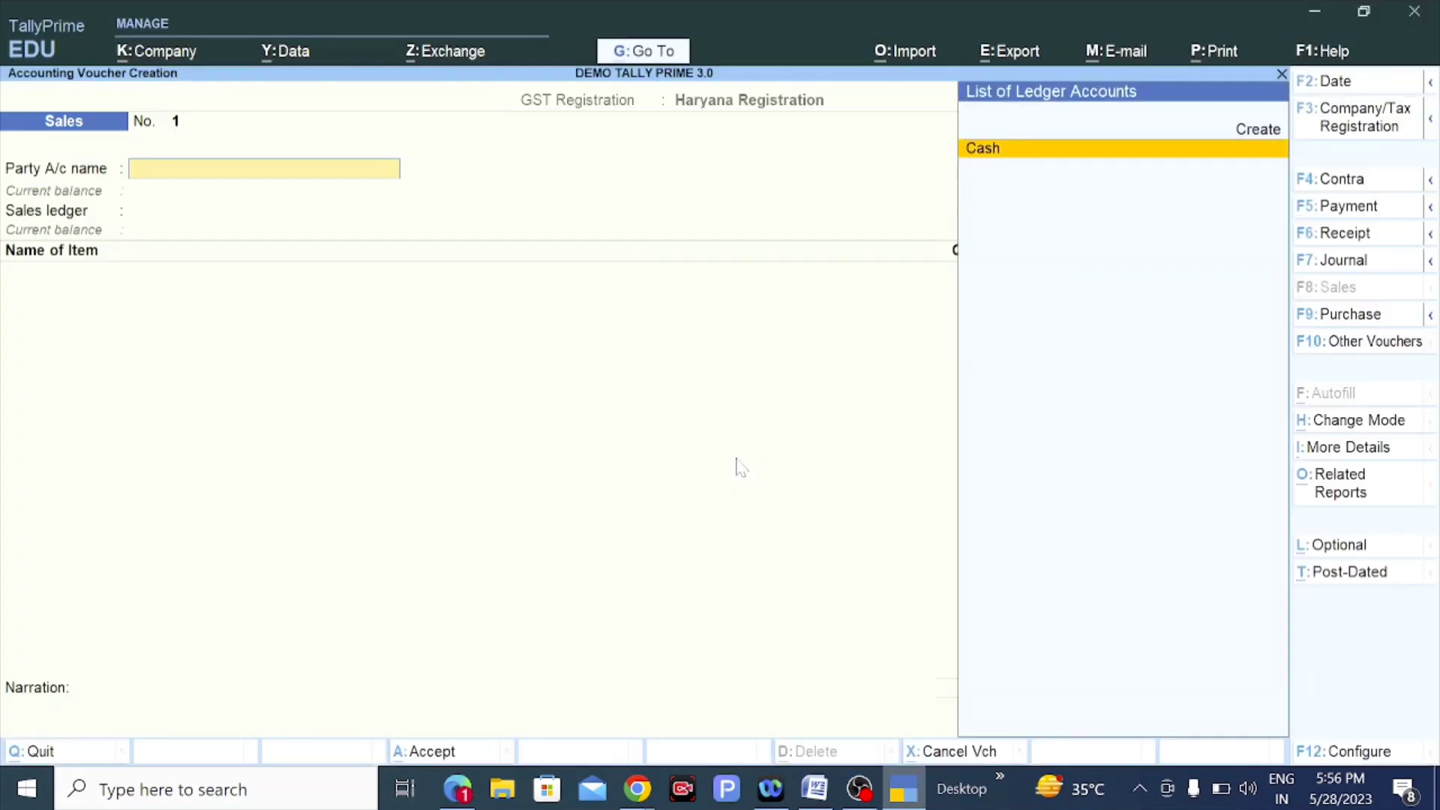
key("Escape")
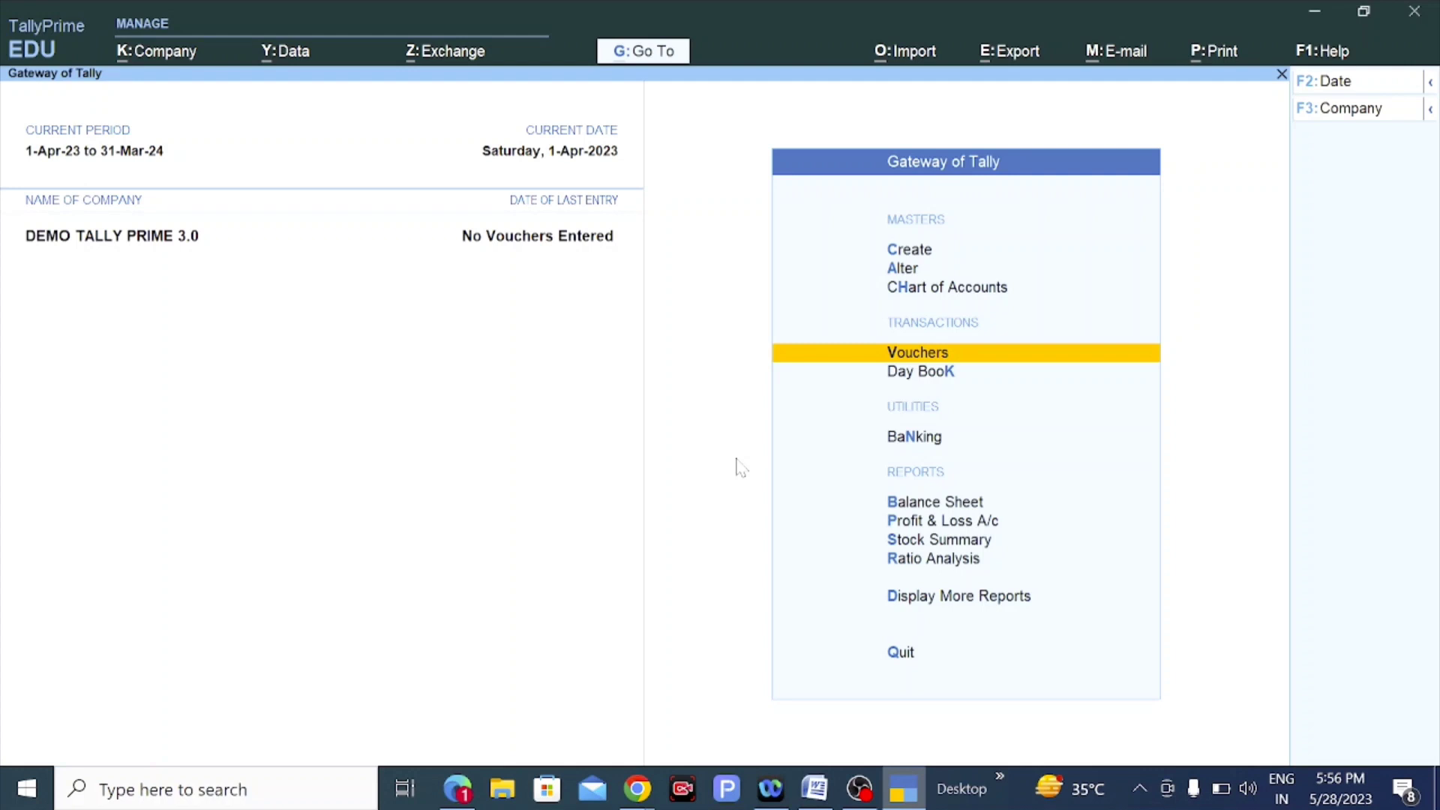
Go to Display More Reports and open the GST Reports menu.
key("Down")
key("Down")
key("Down")
key("Down")
key("Down")
key("Down")
key("Down")
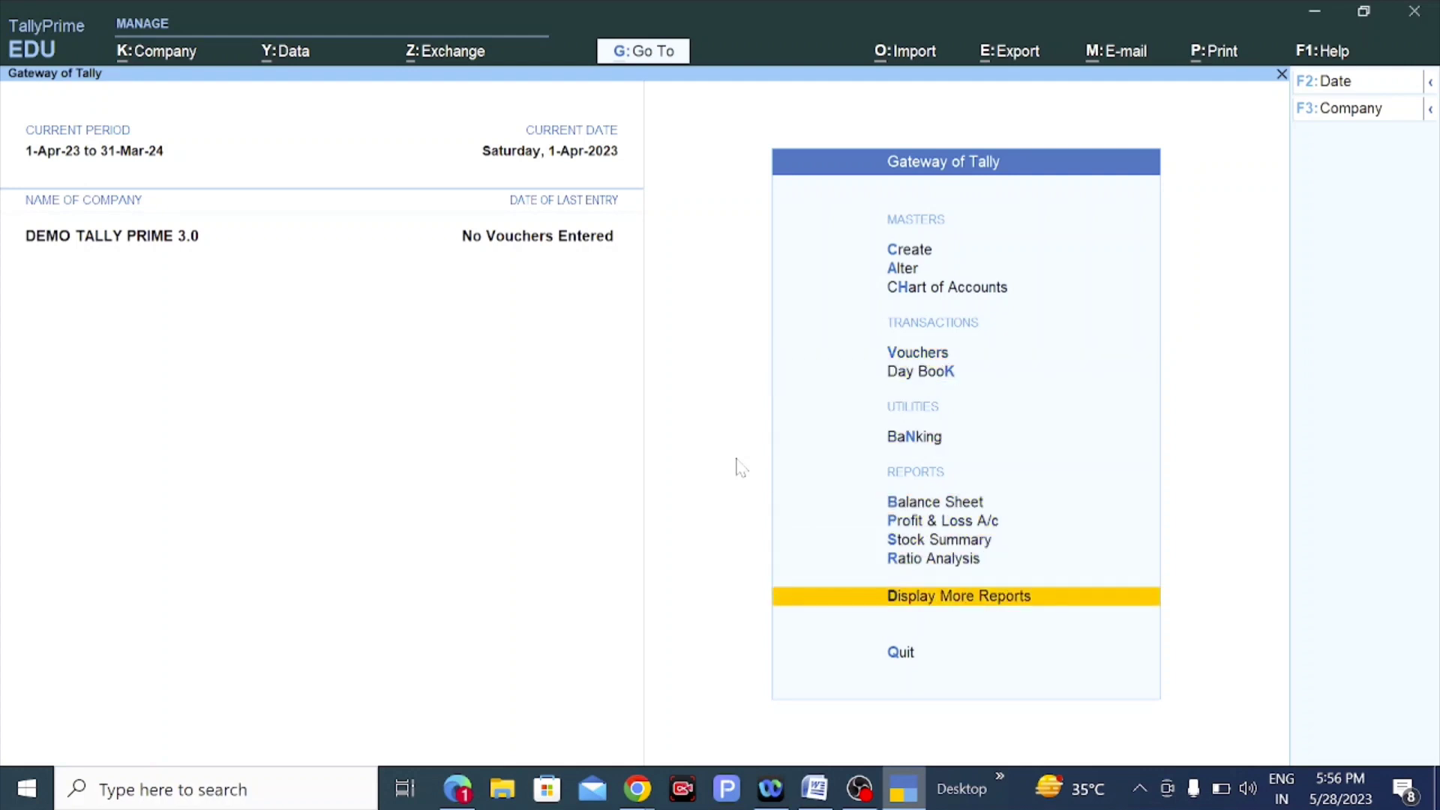
key("Return")
key("Down")
key("Down")
key("Down")
key("Down")
key("Down")
key("Down")
key("Down")
key("Down")
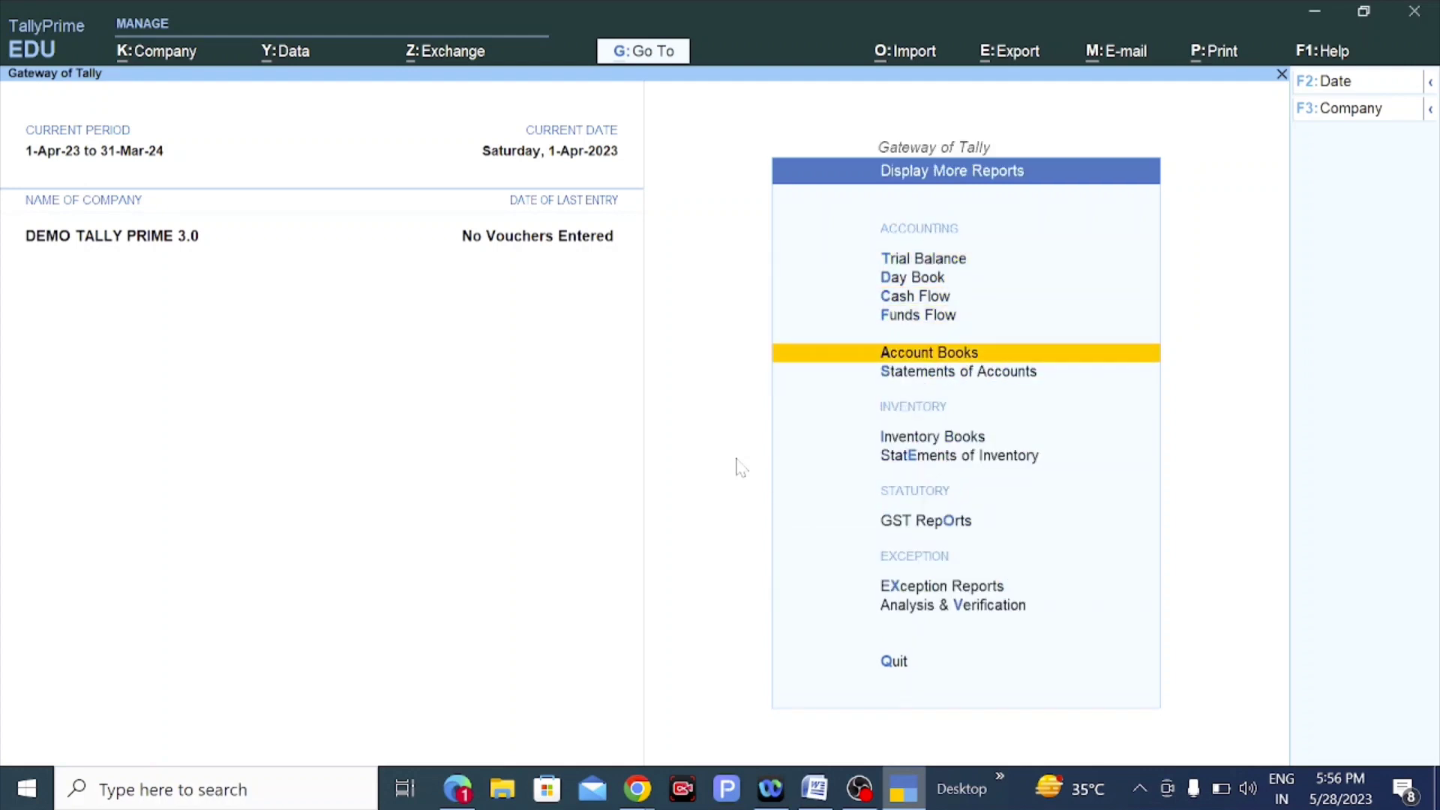
key("Down")
key("Up")
key("Return")
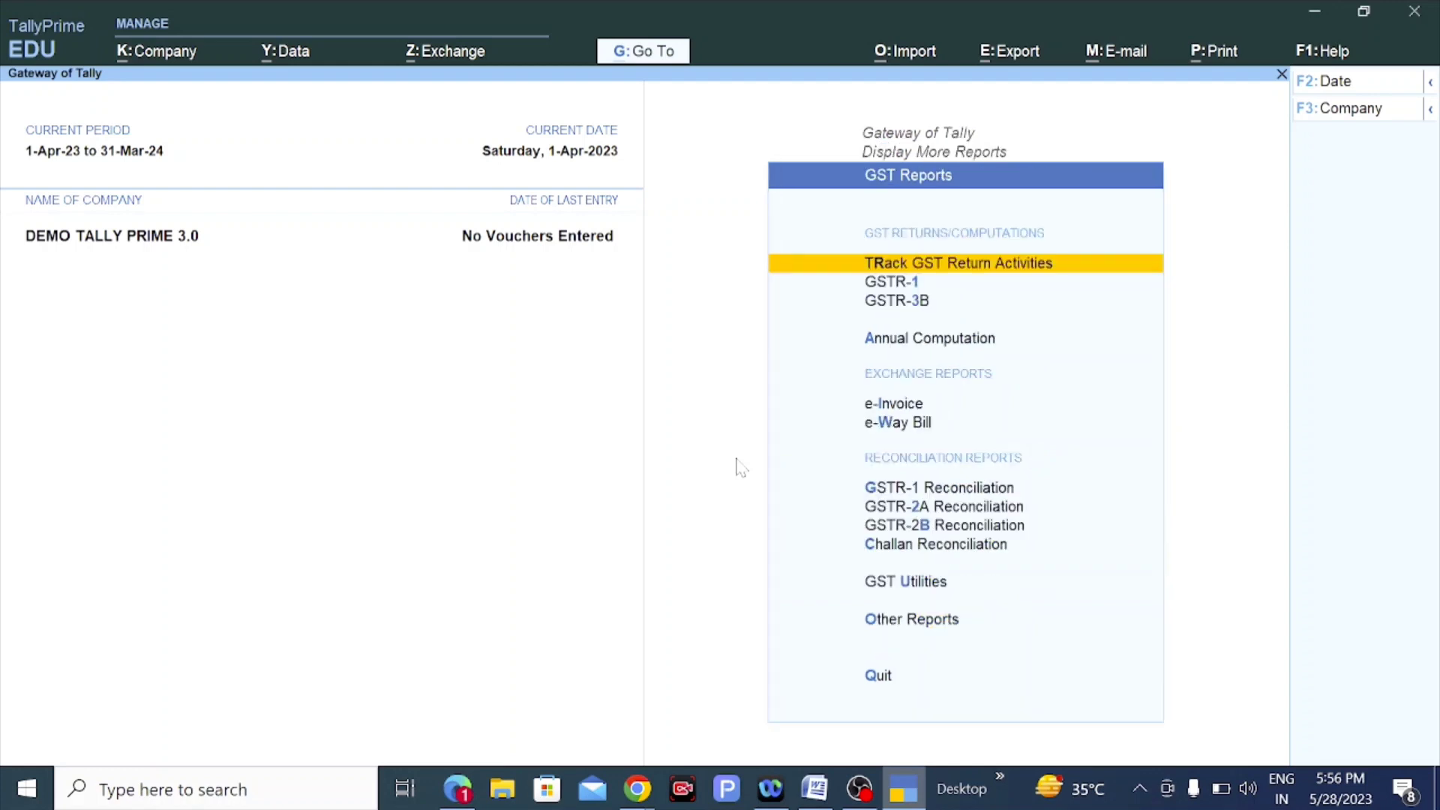
Open Track GST Return Activities showing April 2023 status for Bihar, Delhi and Haryana.
key("Down")
key("Down")
key("Down")
key("Down")
key("Down")
key("Down")
key("Down")
key("Down")
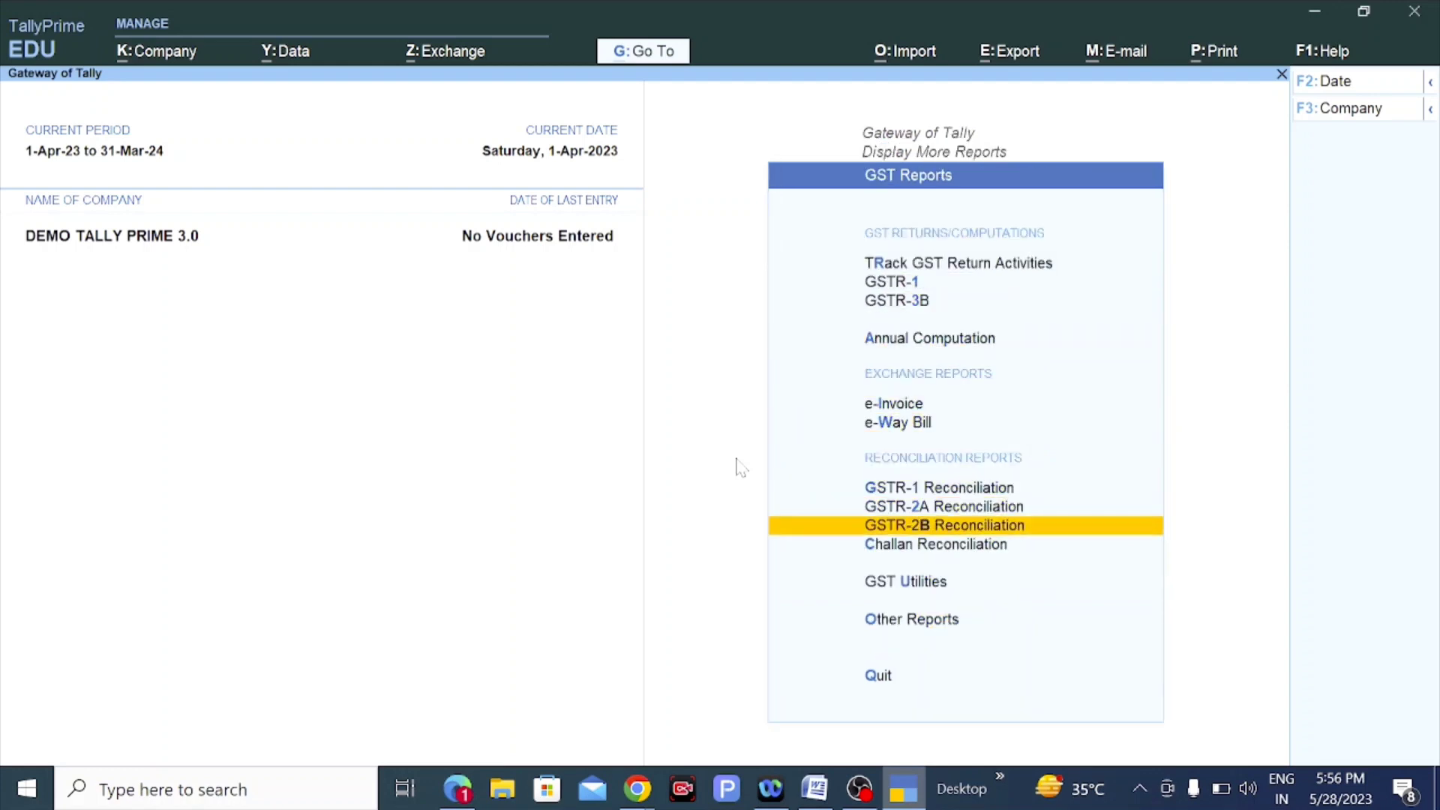
key("Up")
key("Up")
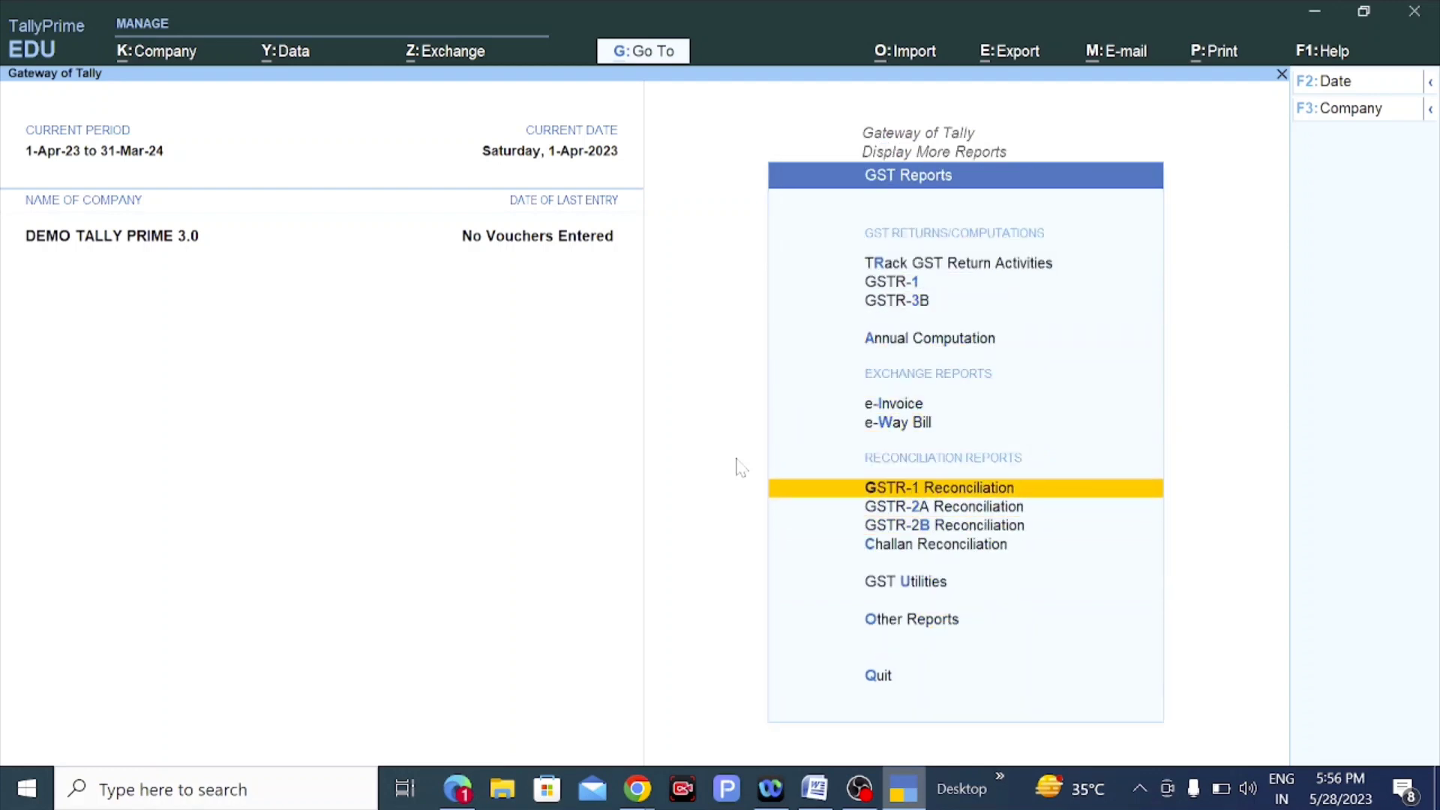
key("Down")
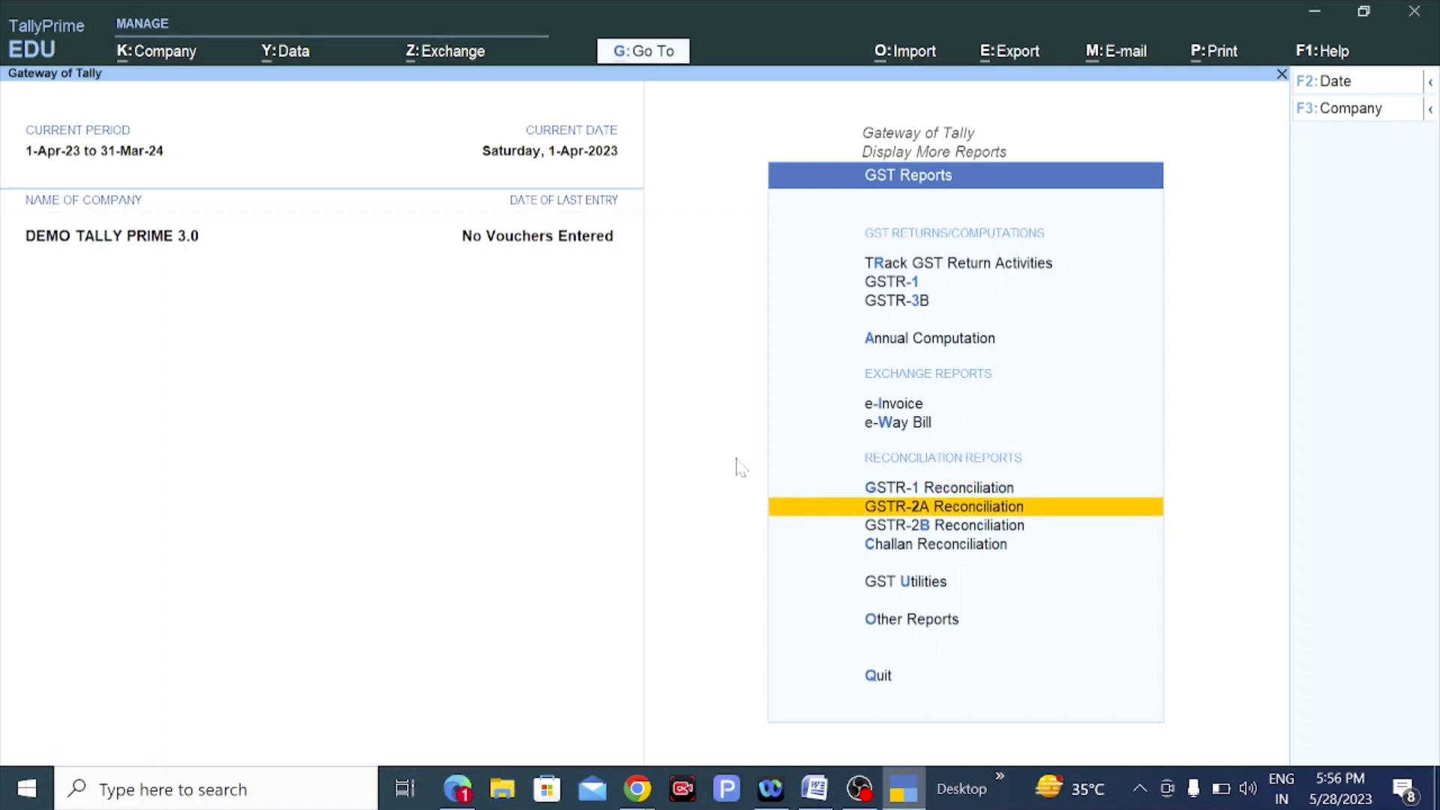
key("Down")
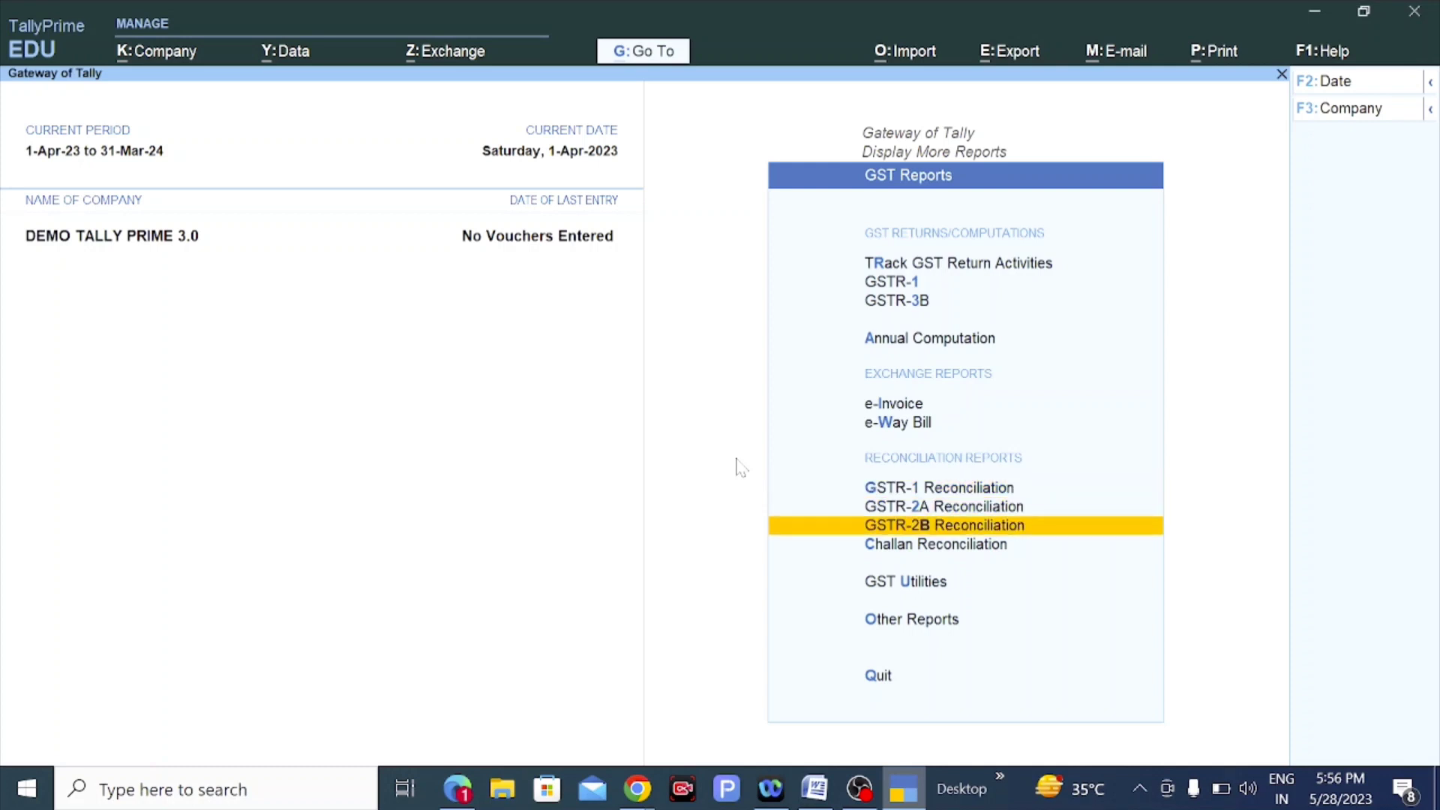
key("Down")
key("Down")
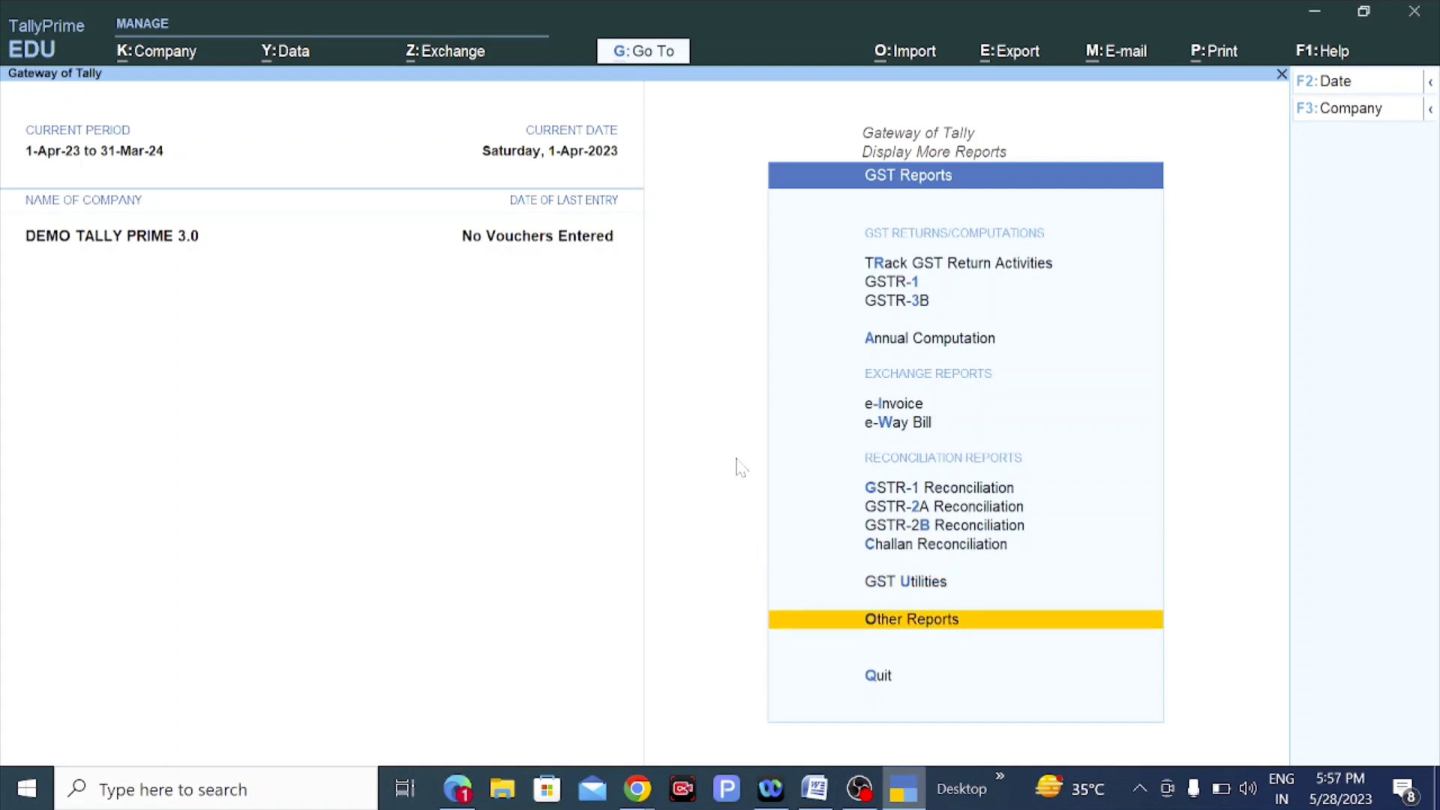
key("Up")
key("Up")
key("Up")
key("Up")
key("Up")
key("Up")
key("Up")
key("Up")
key("Up")
key("Up")
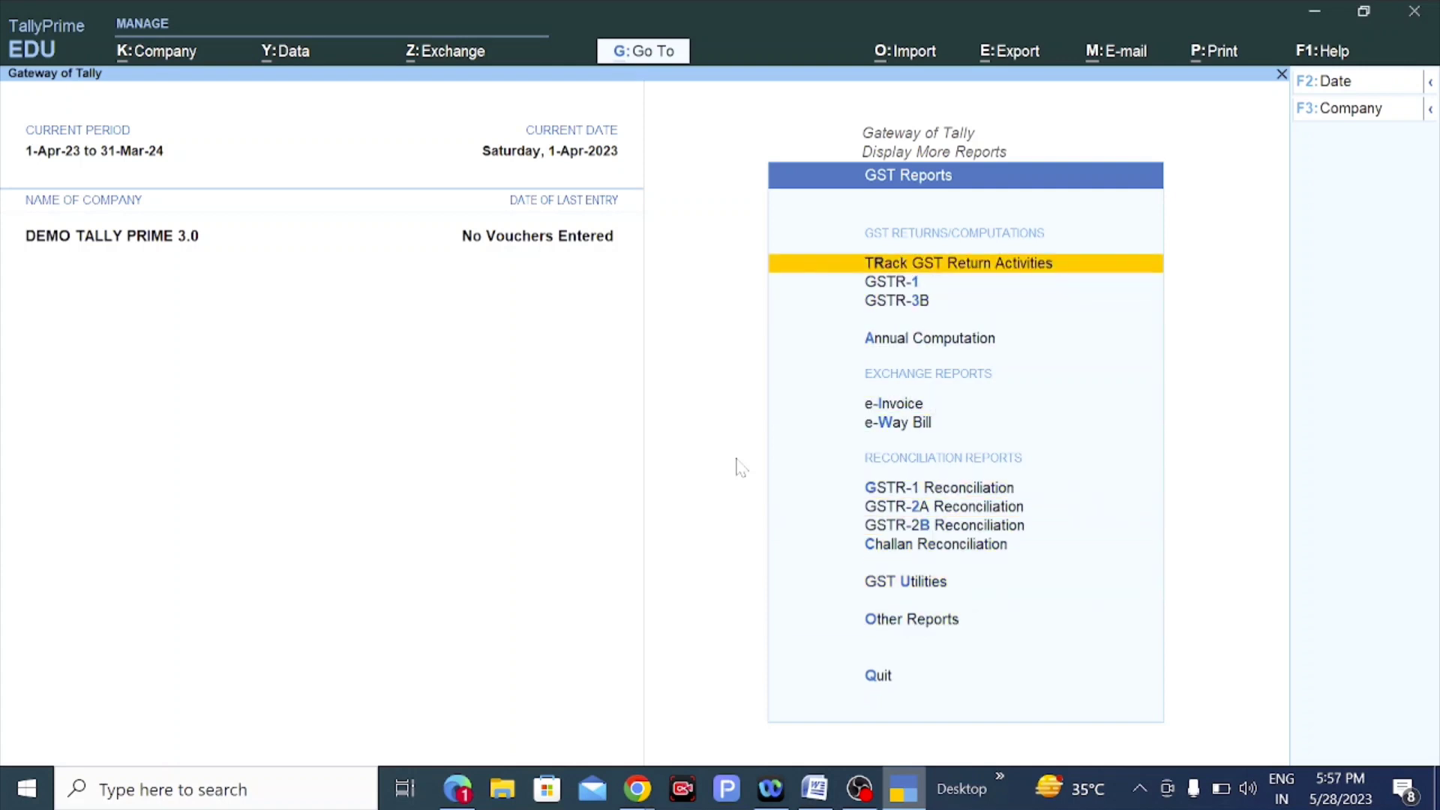
key("Return")
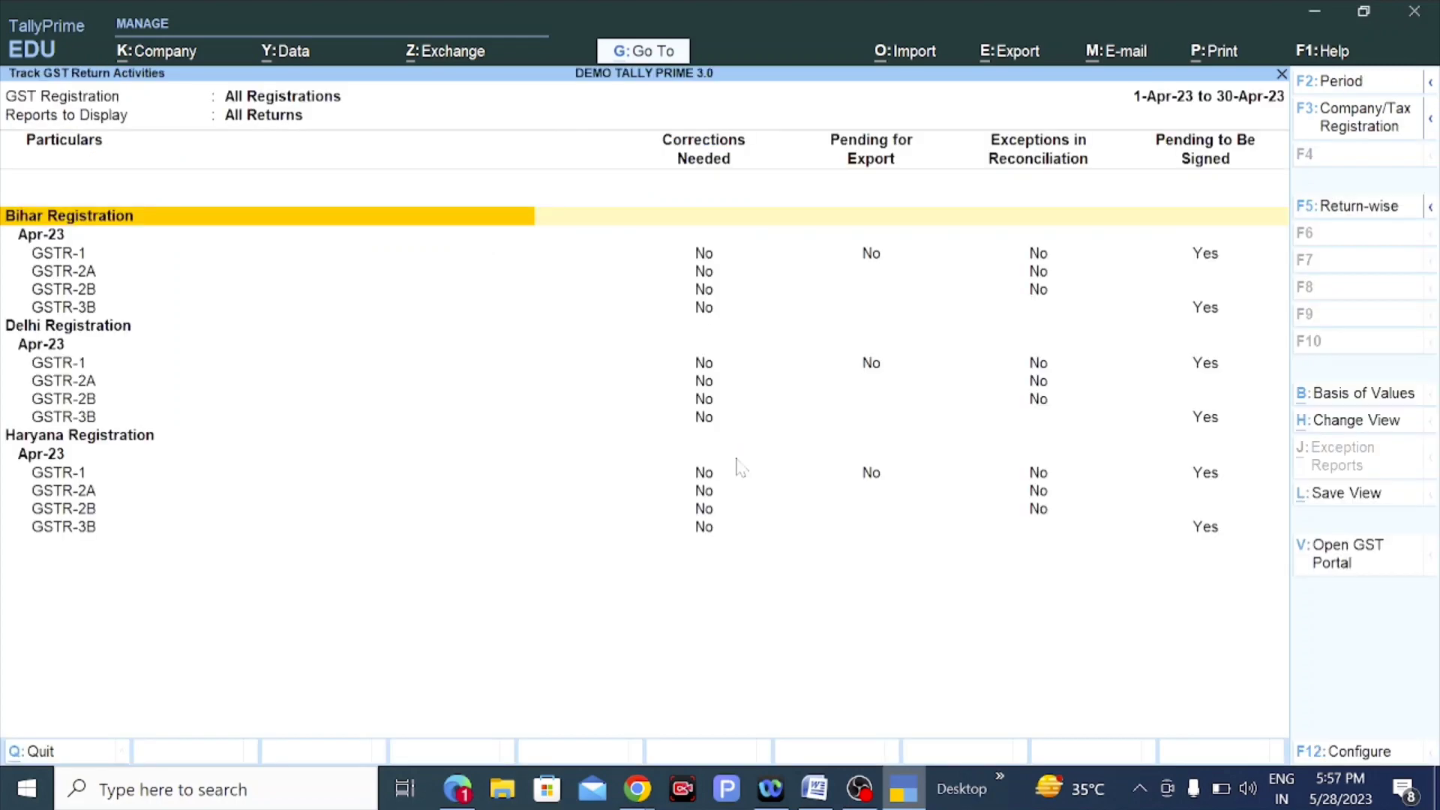
key("alt+Tab")
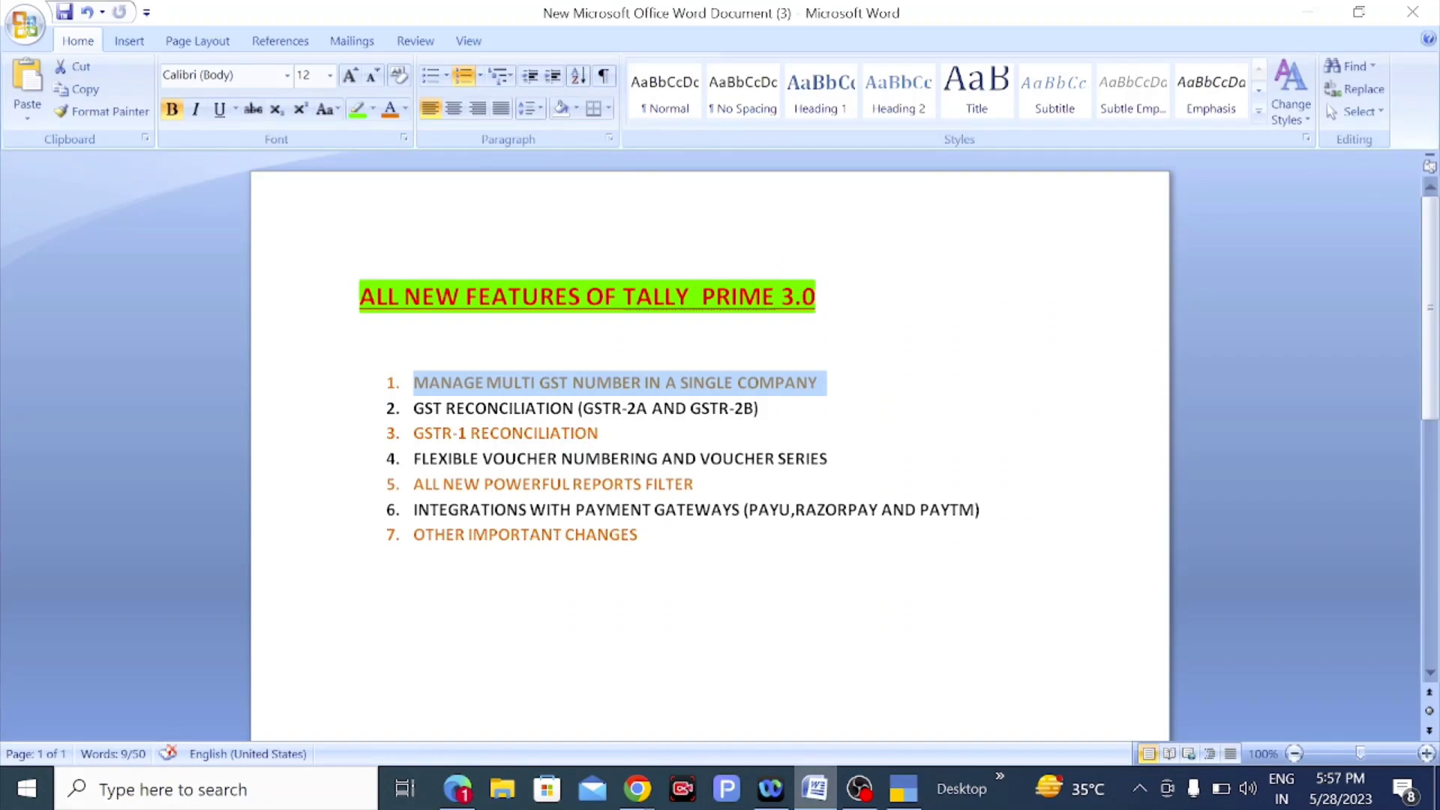
key("alt+Tab")
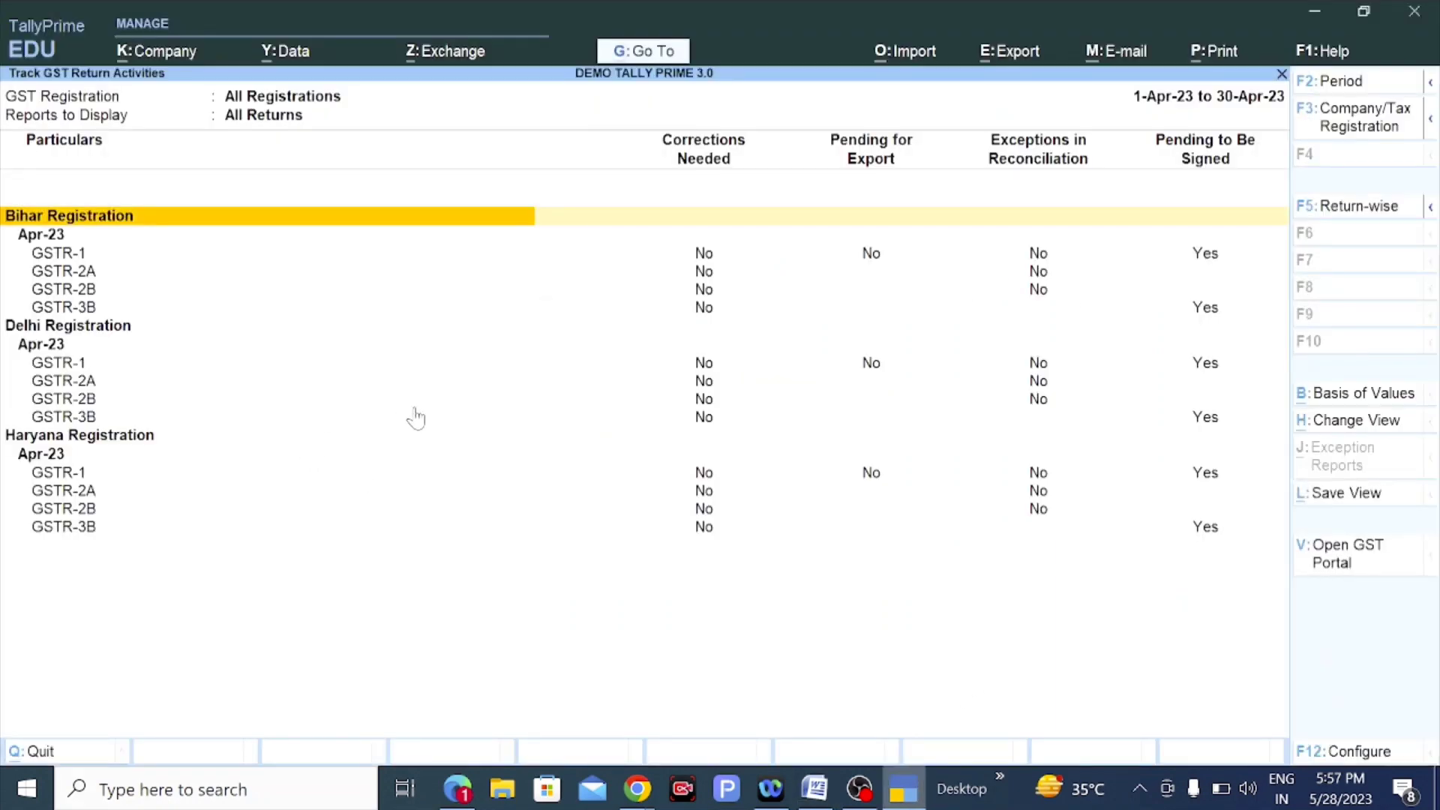
key("alt+Tab")
key("alt+Tab")
key("Escape")
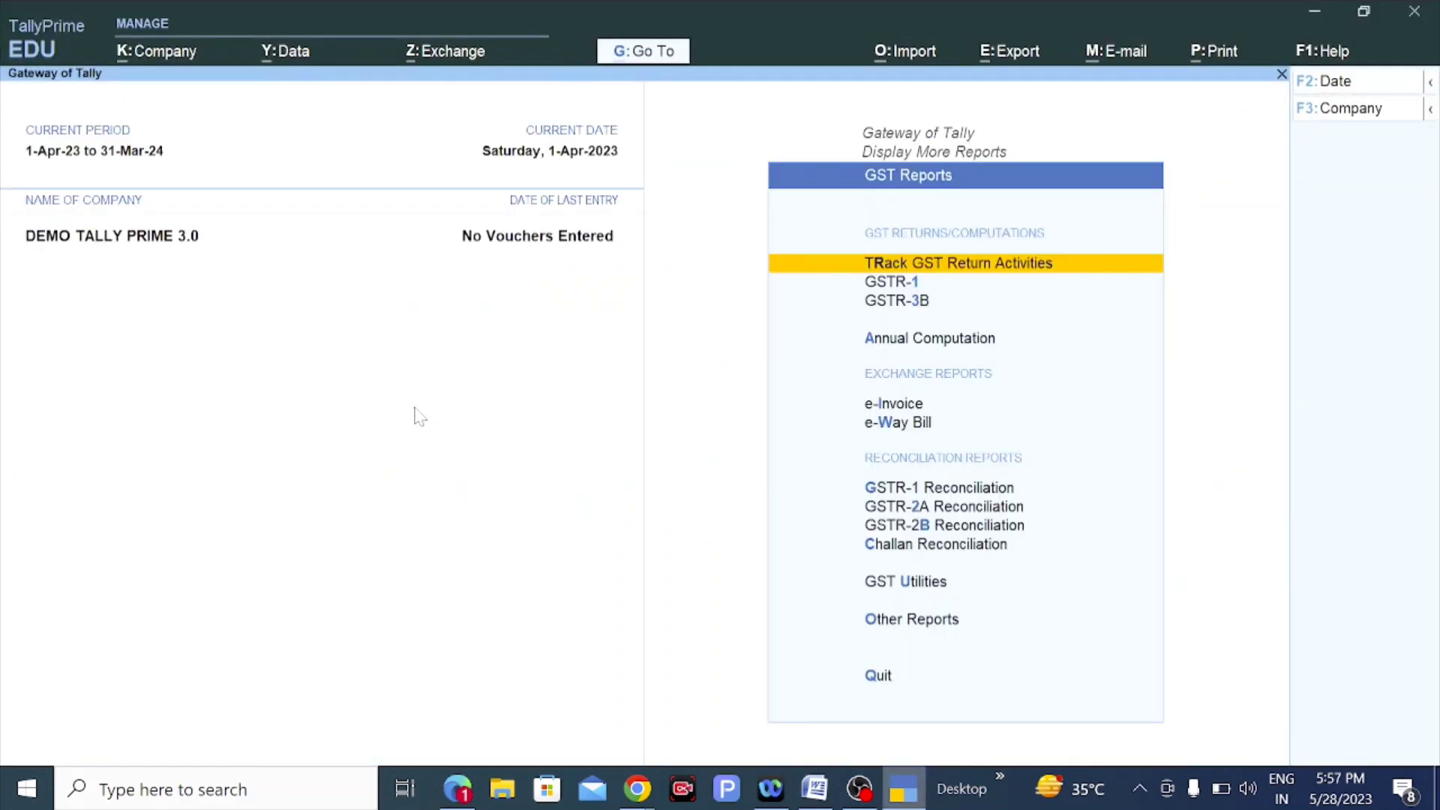
key("Return")
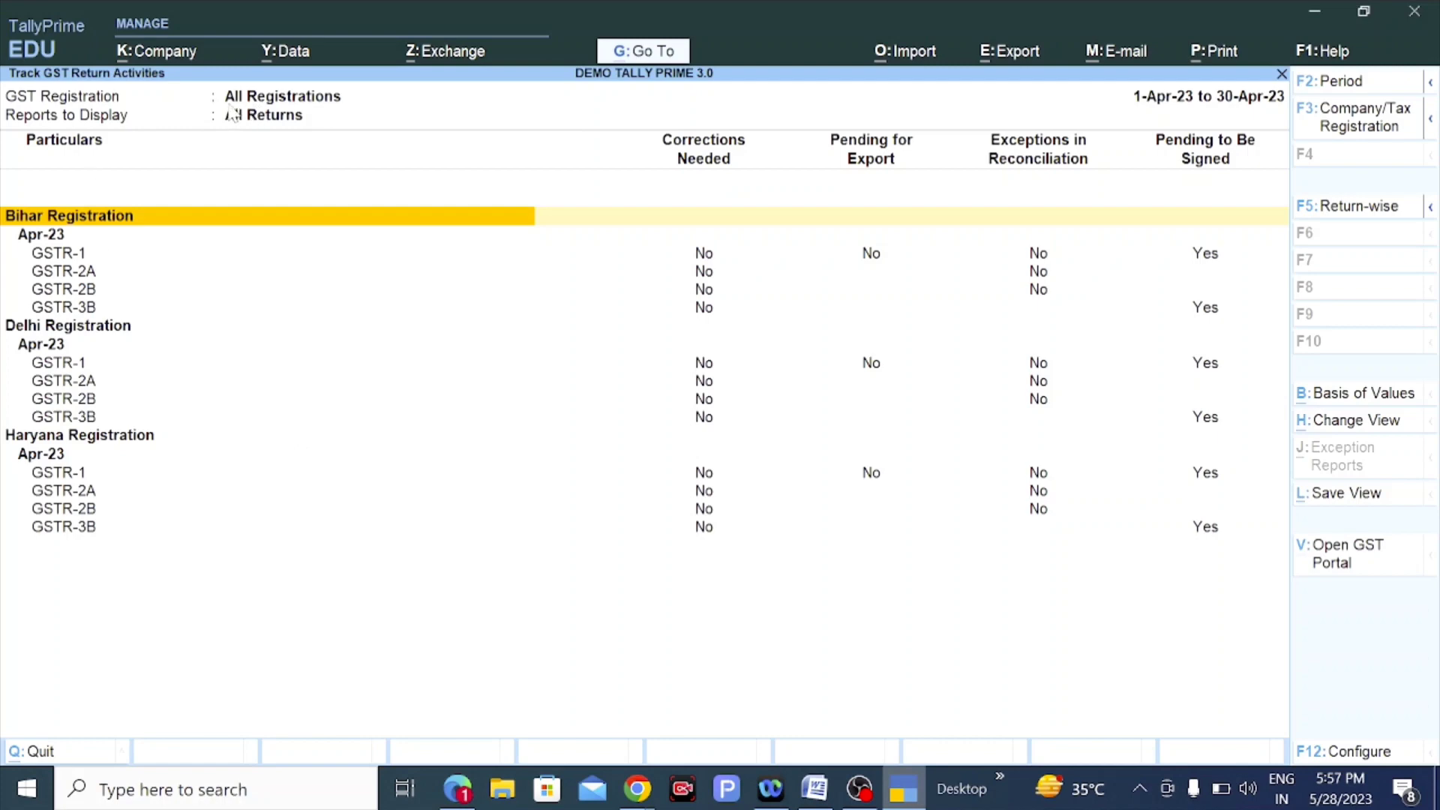
left_click(1350, 122)
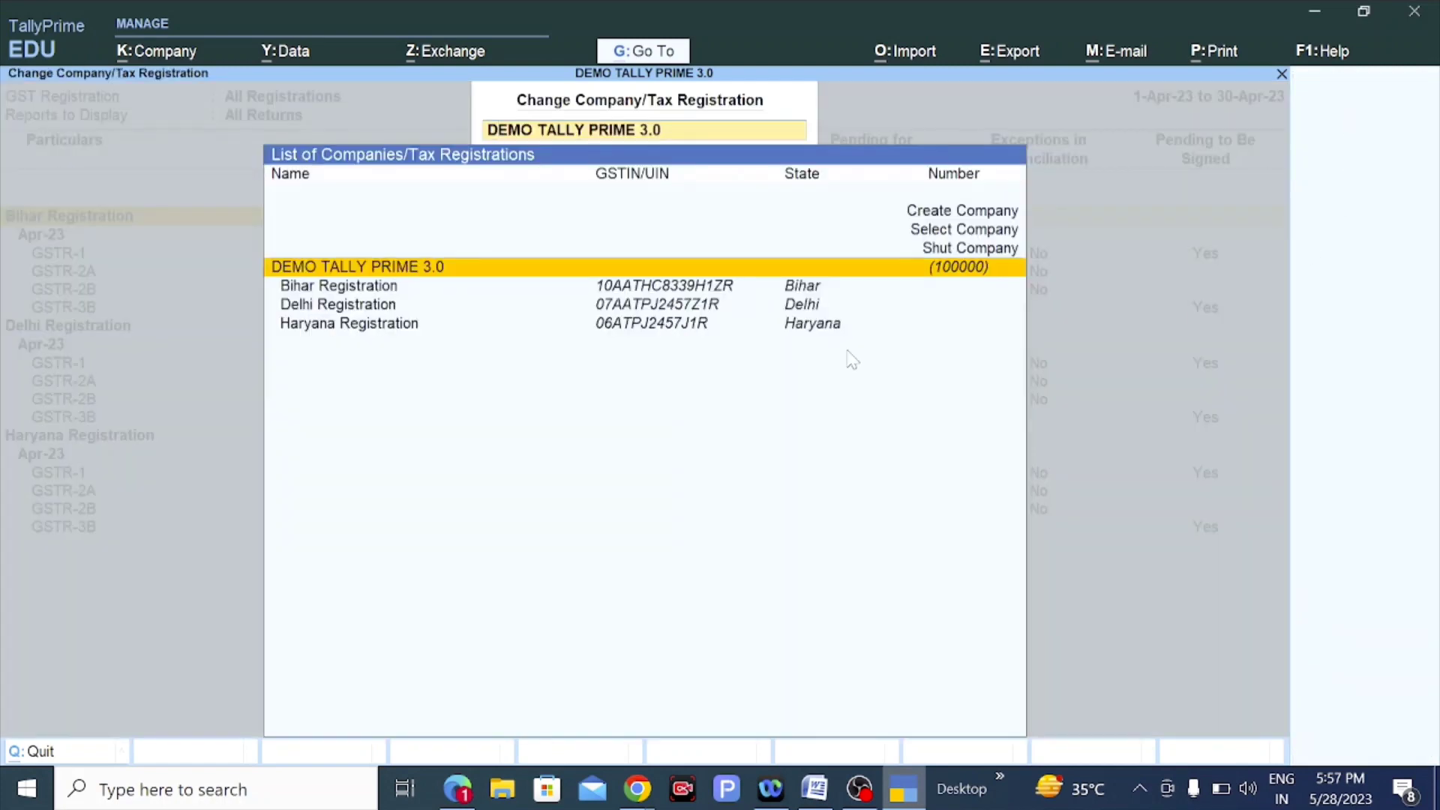
key("Down")
key("Down")
key("Up")
key("Up")
key("Return")
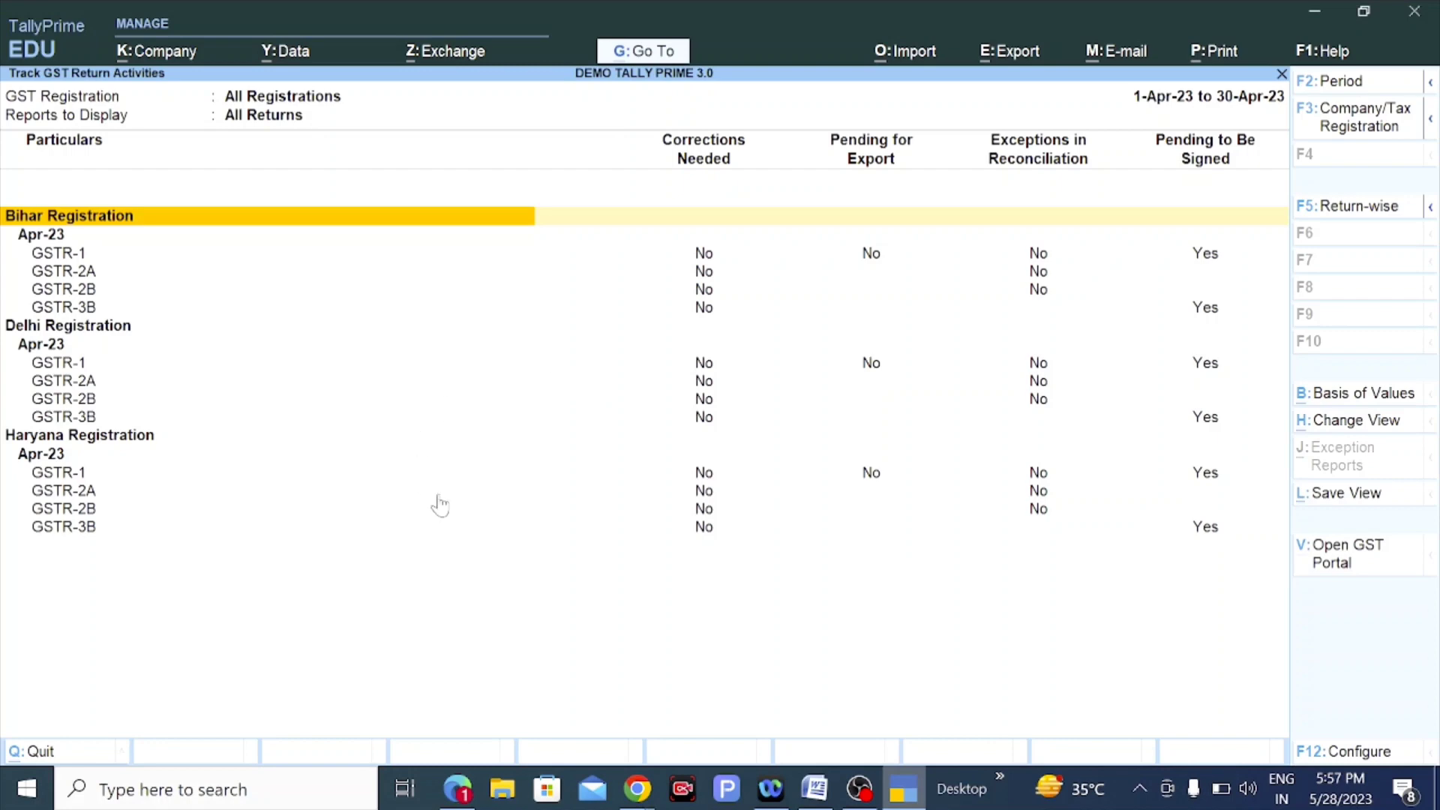
Leave Track GST Return Activities and GST Reports for the Gateway of Tally, then switch to Word.
key("Escape")
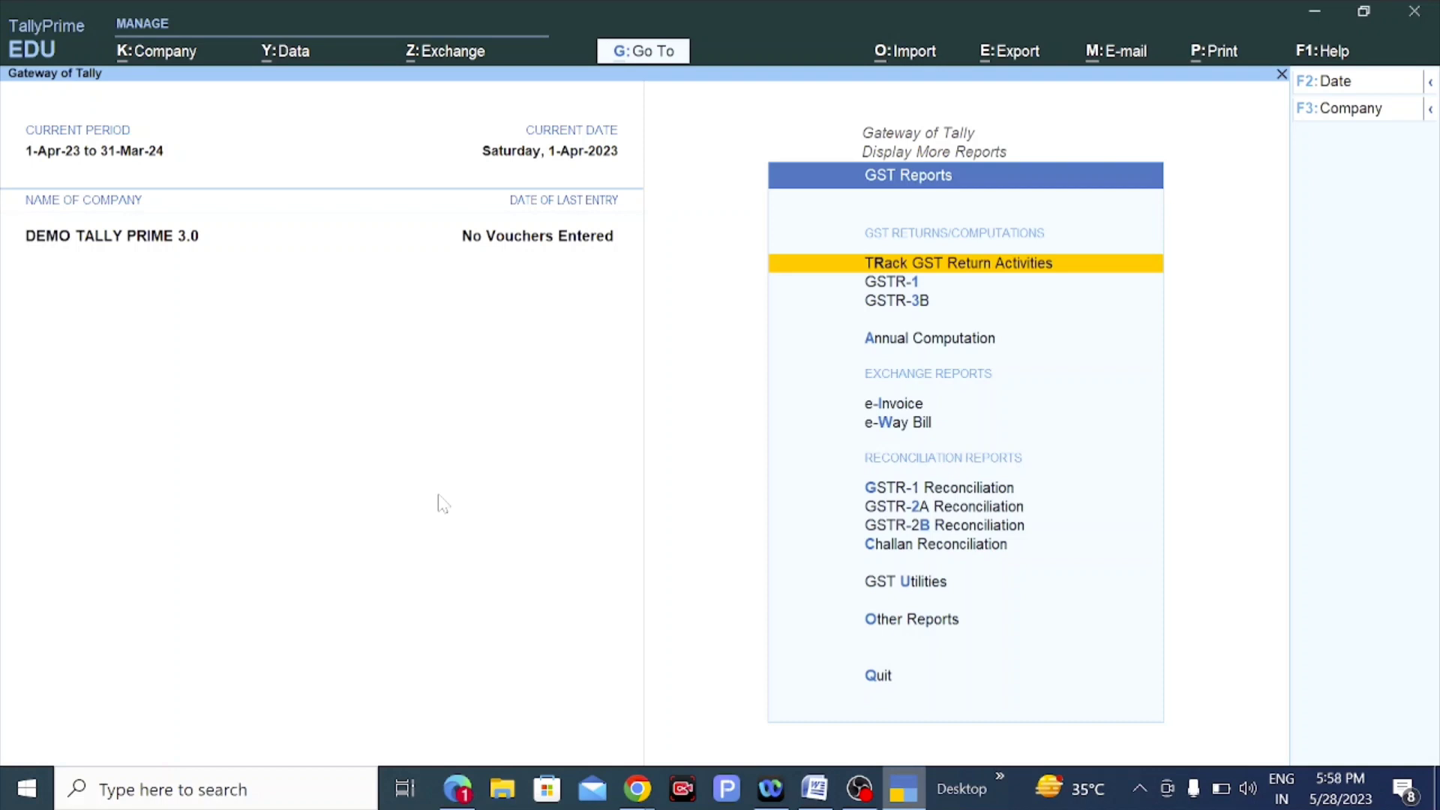
key("Escape")
key("Escape")
key("Escape")
key("Escape")
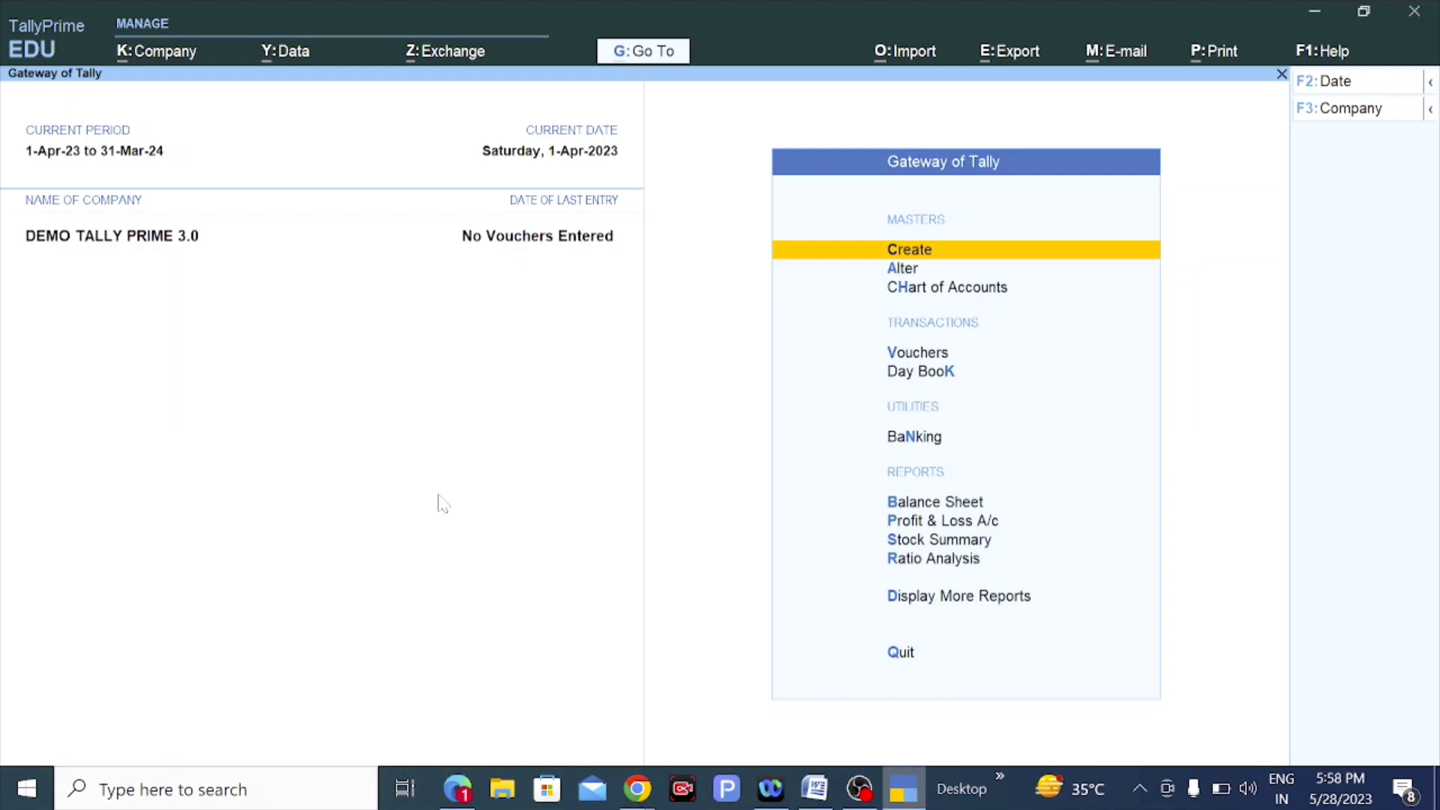
key("alt+Tab")
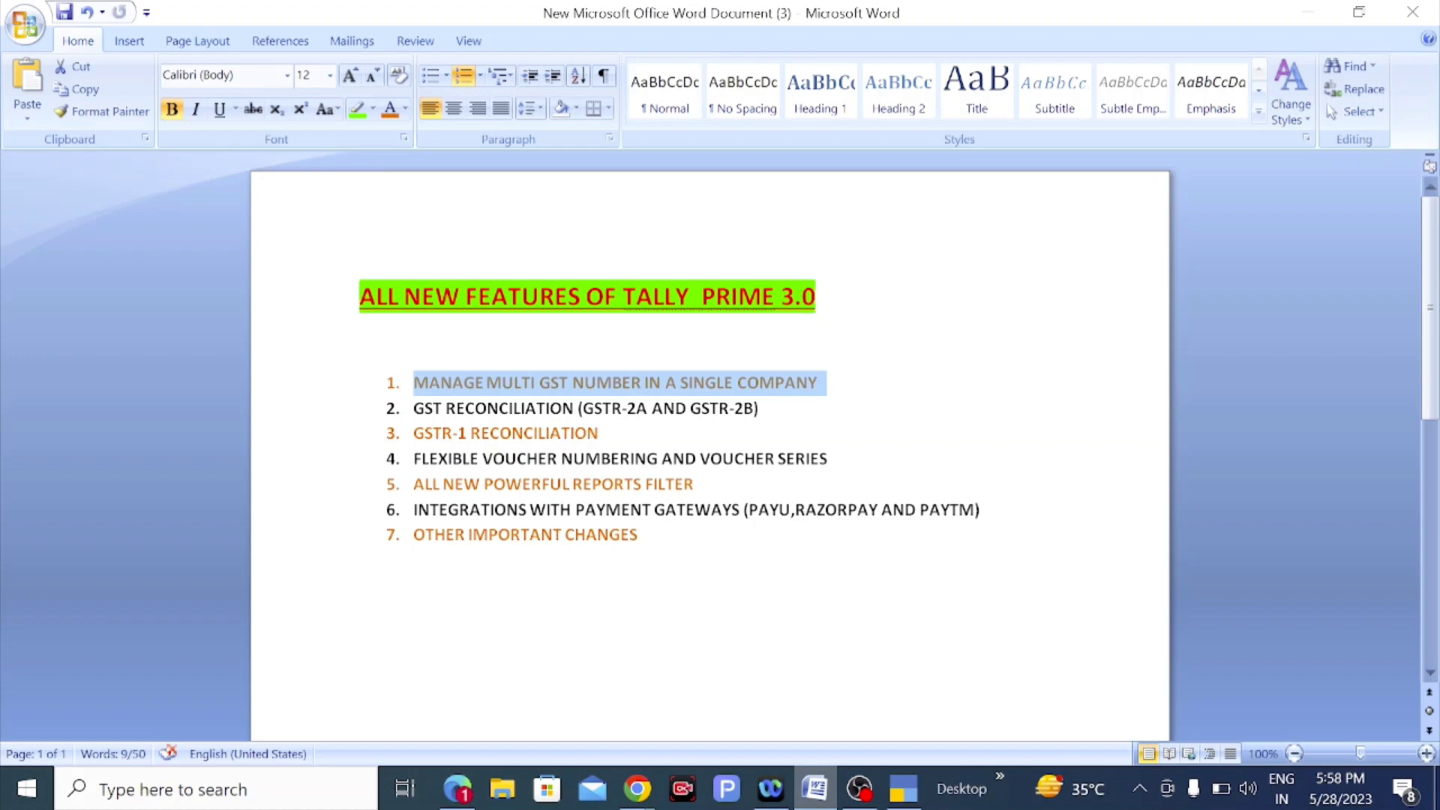
Switch from the Word feature list back to TallyPrime's Gateway of Tally.
key("alt+Tab")
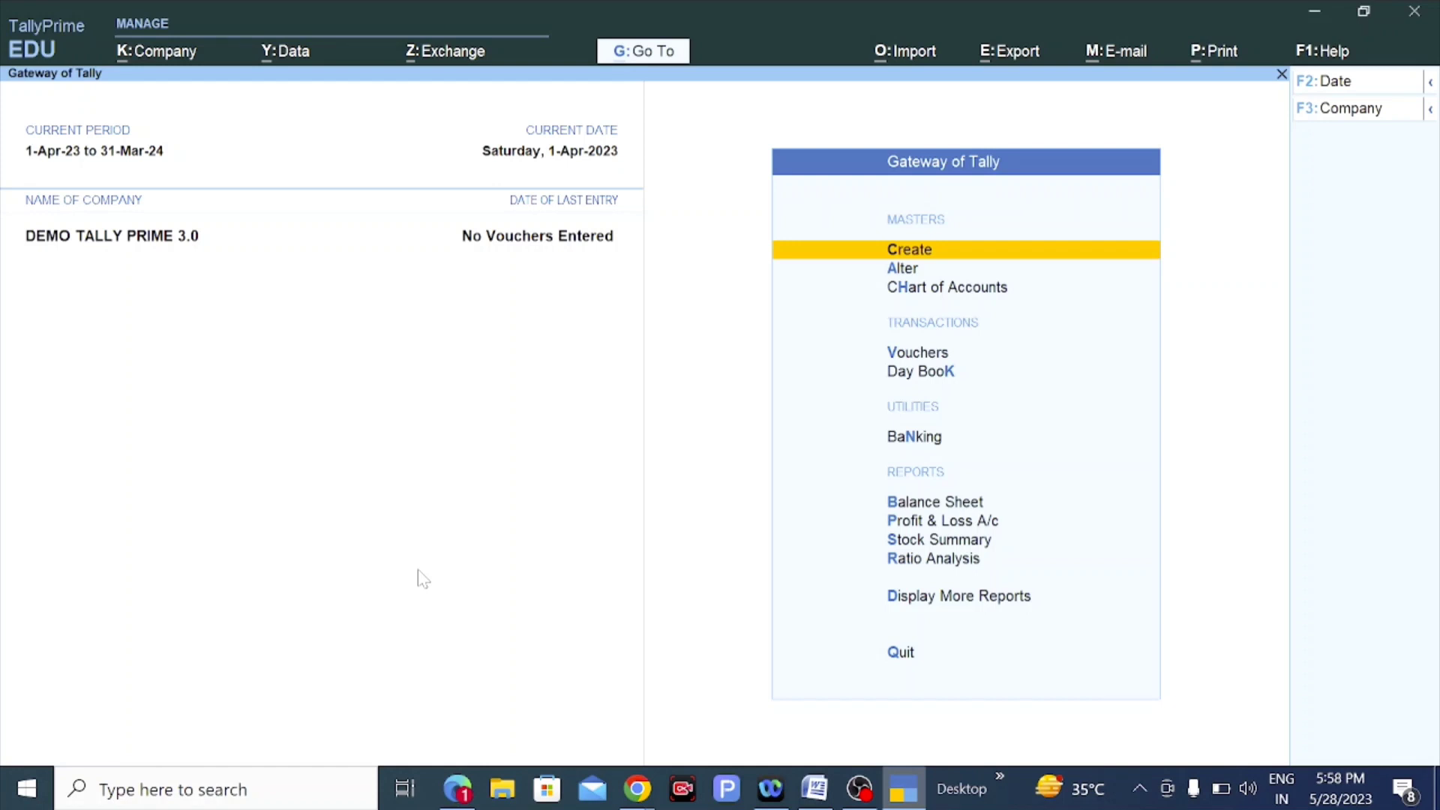
key("Return")
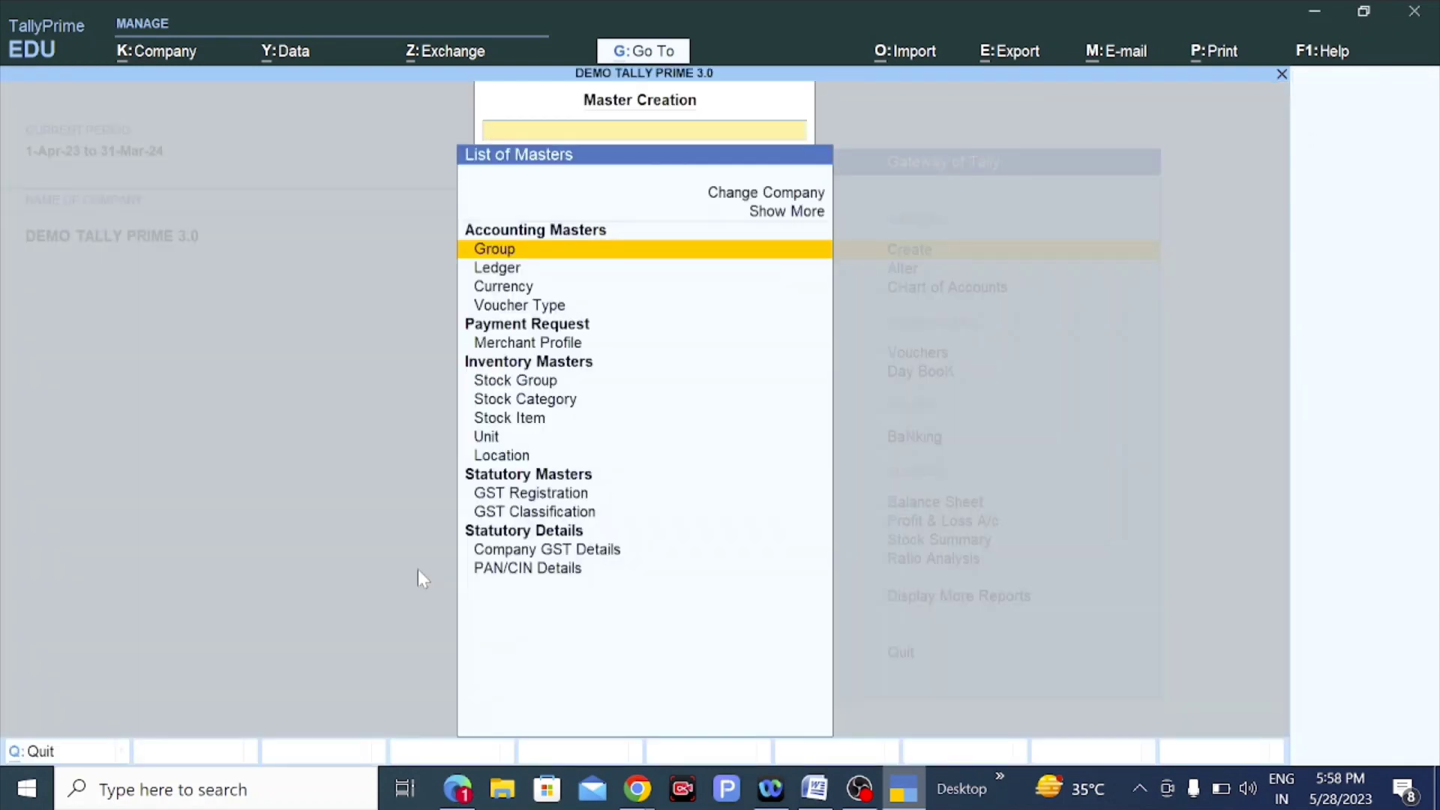
type("V")
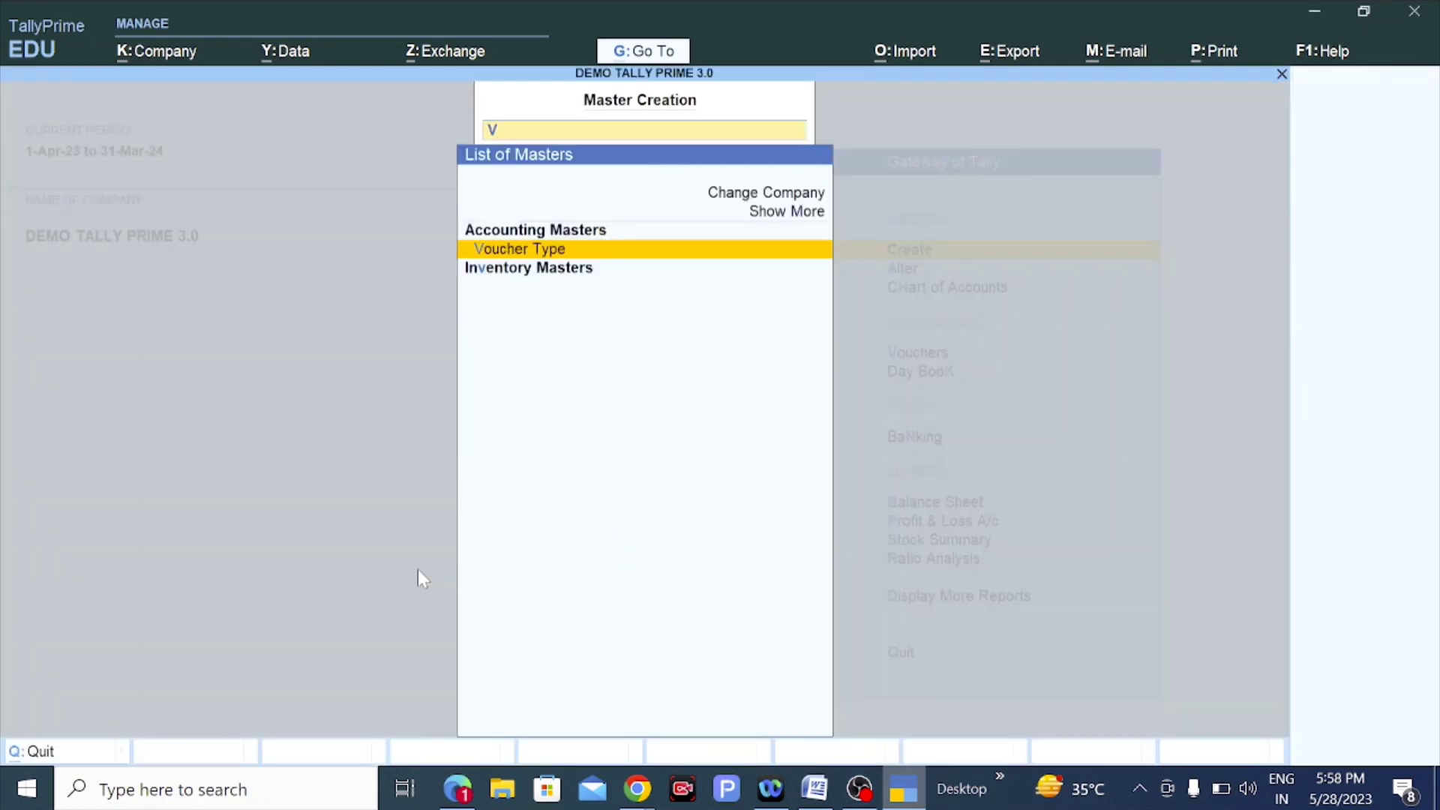
key("Return")
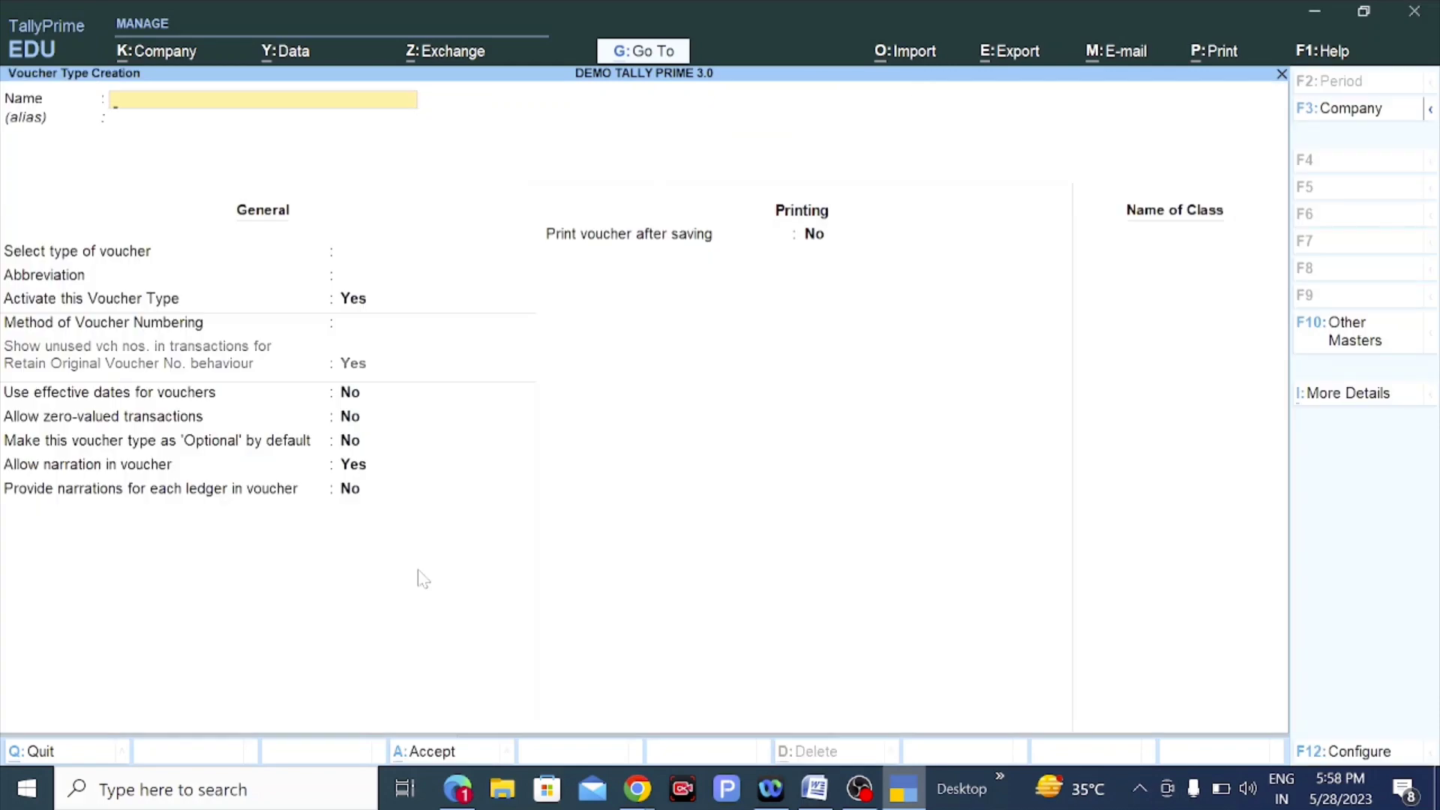
type("GGGGG")
key("Escape")
key("Escape")
key("Escape")
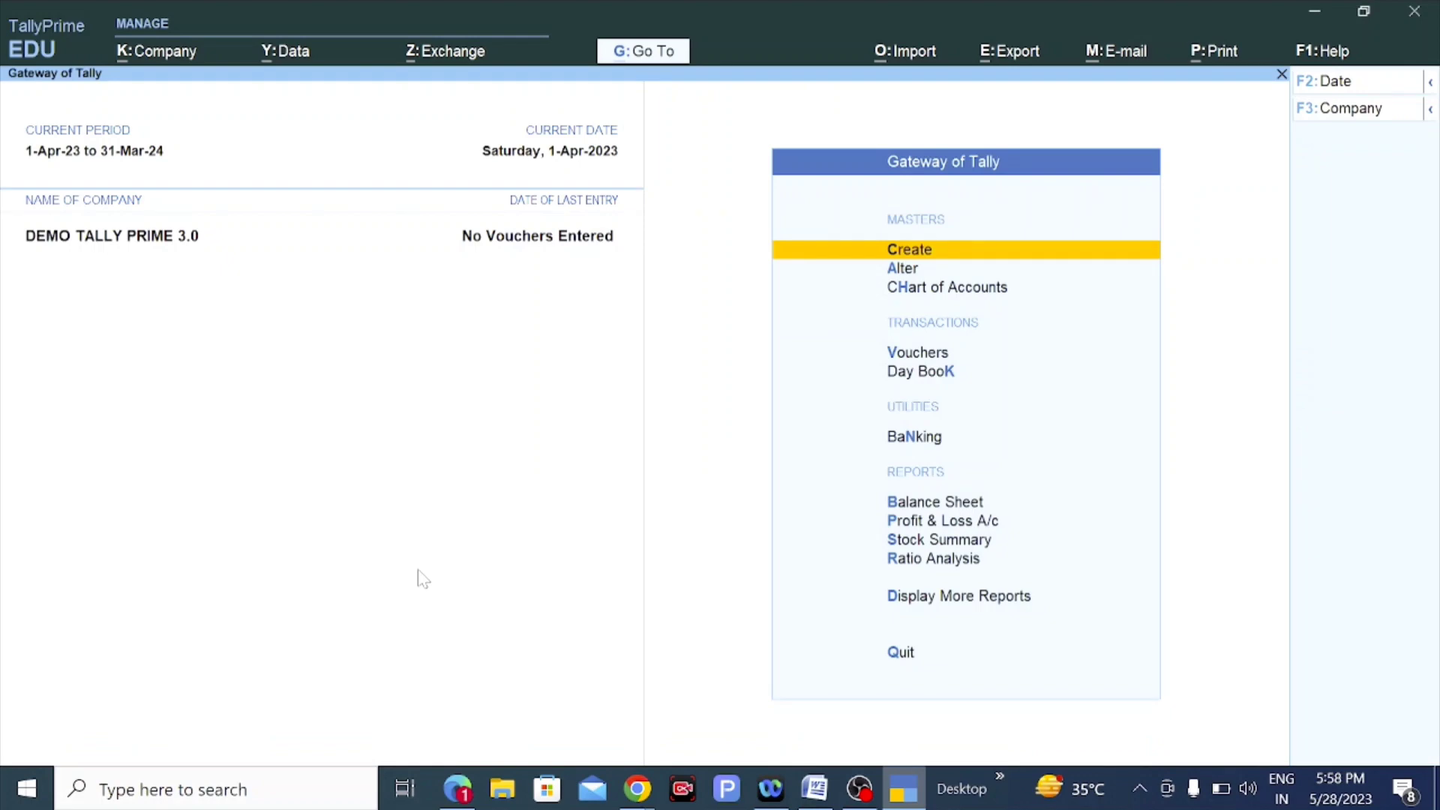
key("Return")
Start a new ledger with the customer's name, placed under Sundry Debtors.
key("Down")
key("Return")
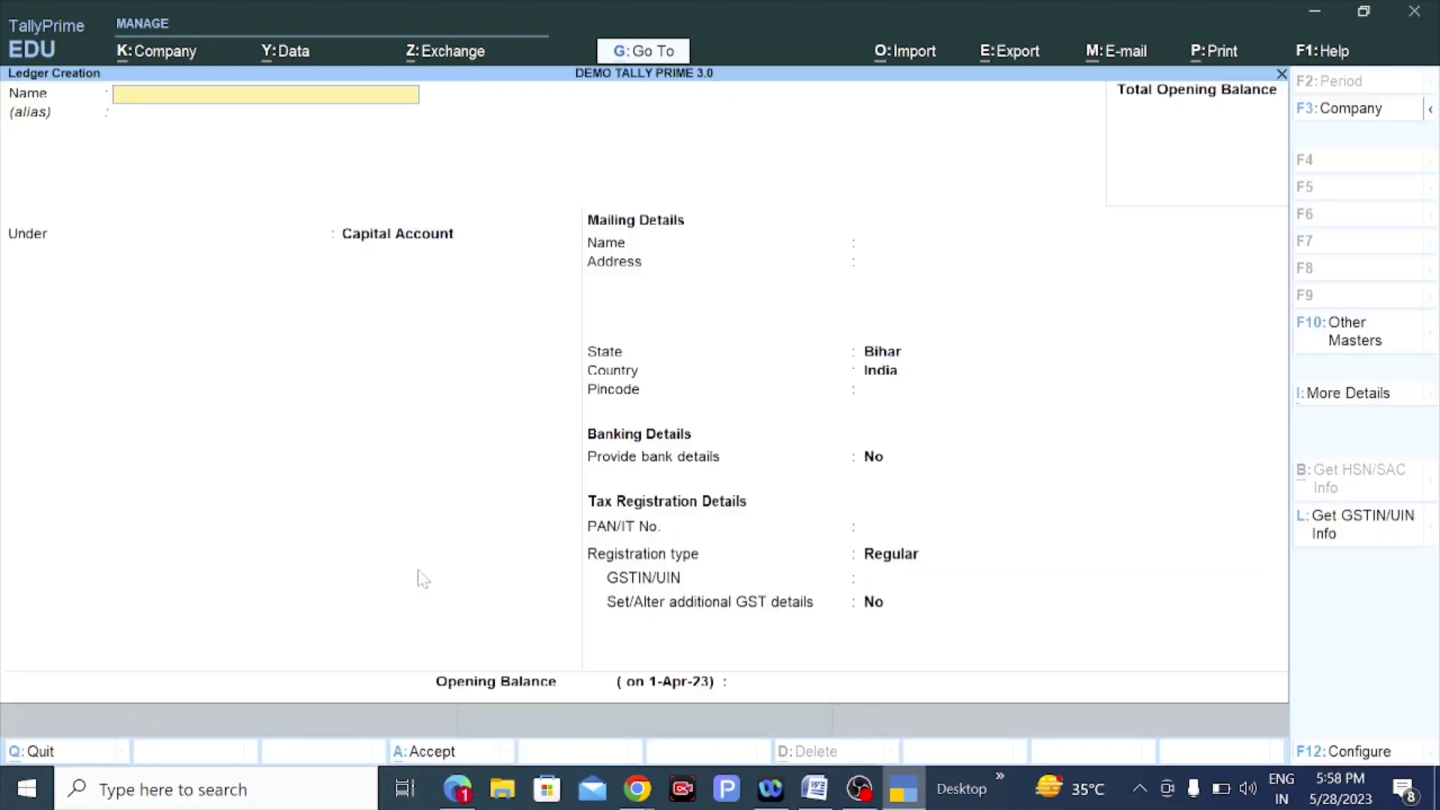
type("RAM")
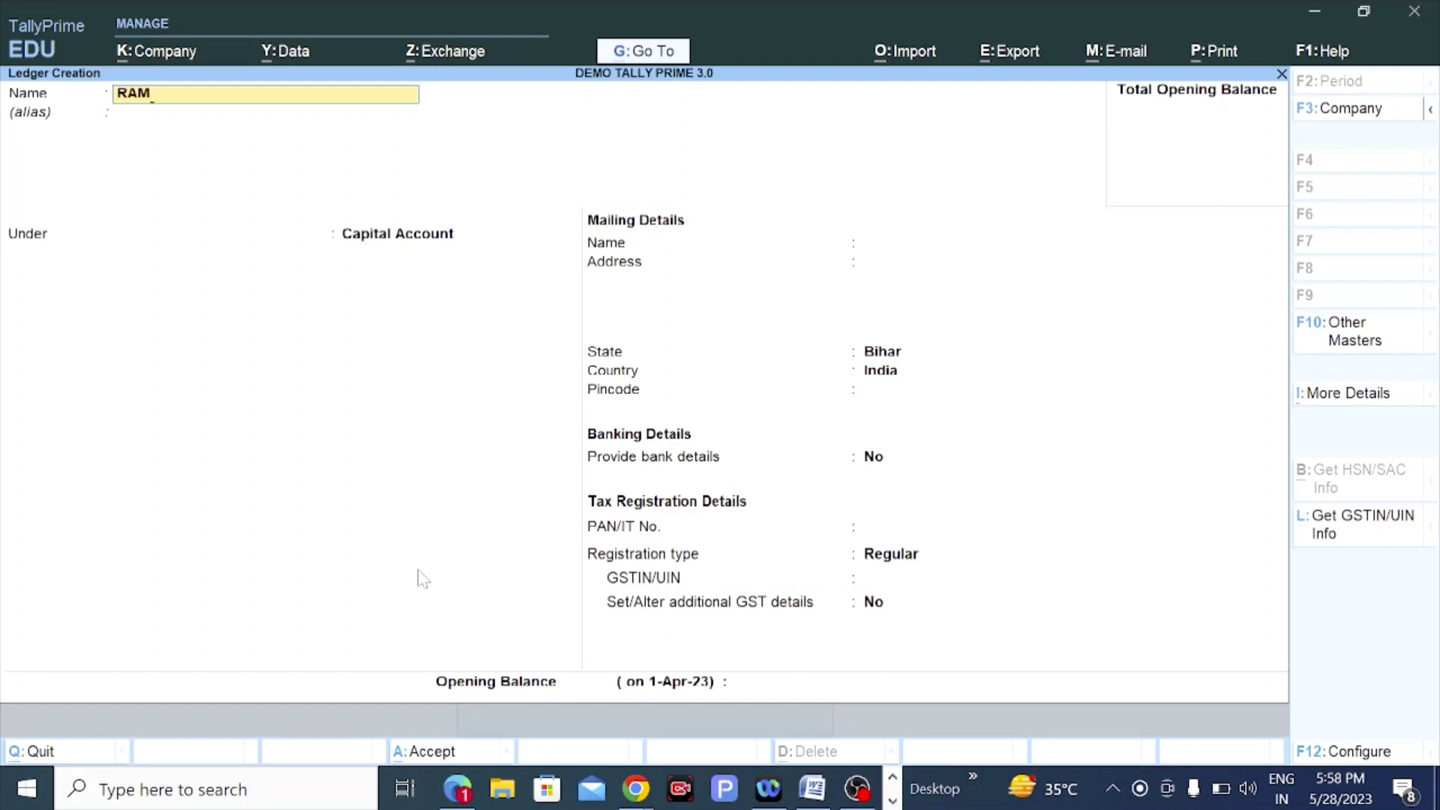
key("Return")
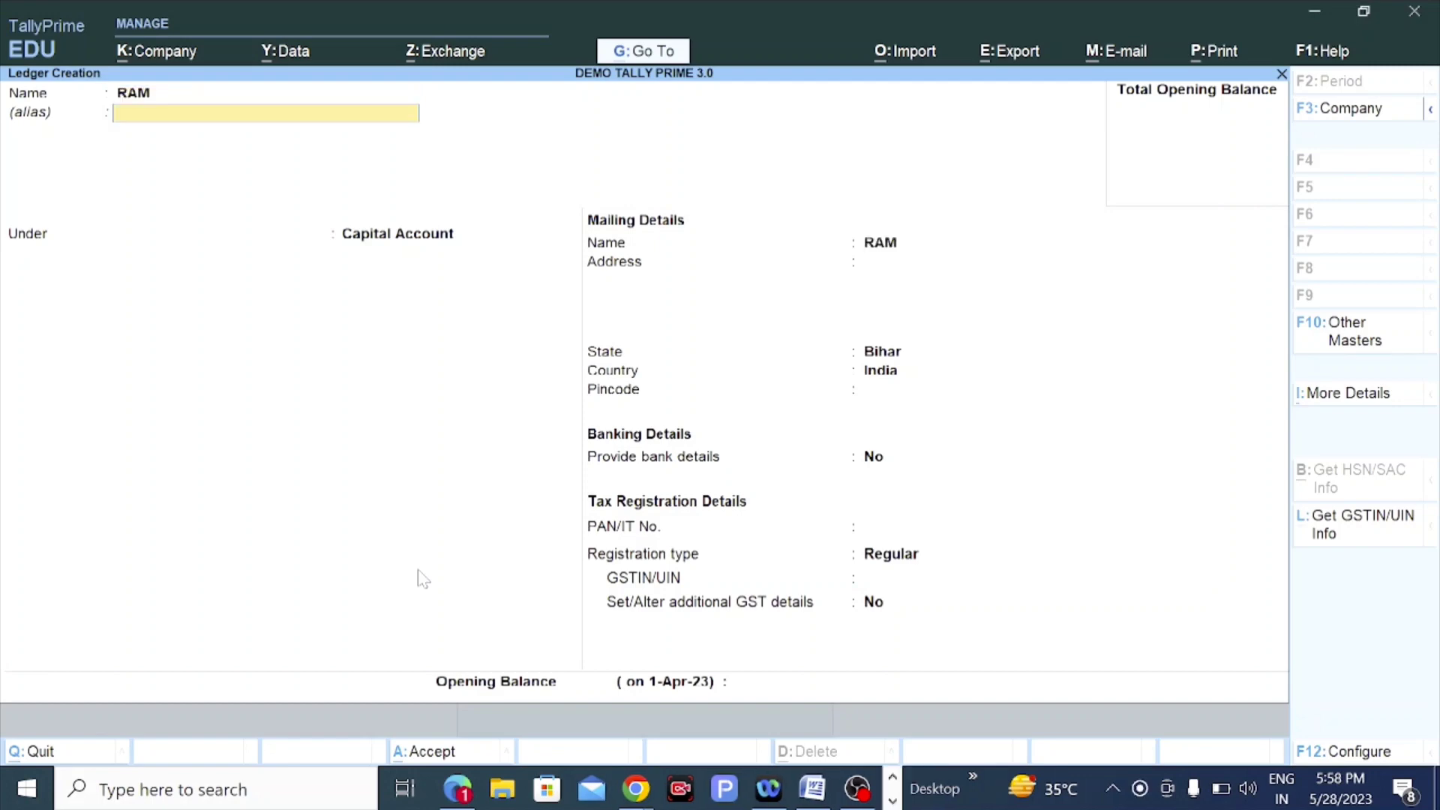
key("Return")
type("DE")
key("Down")
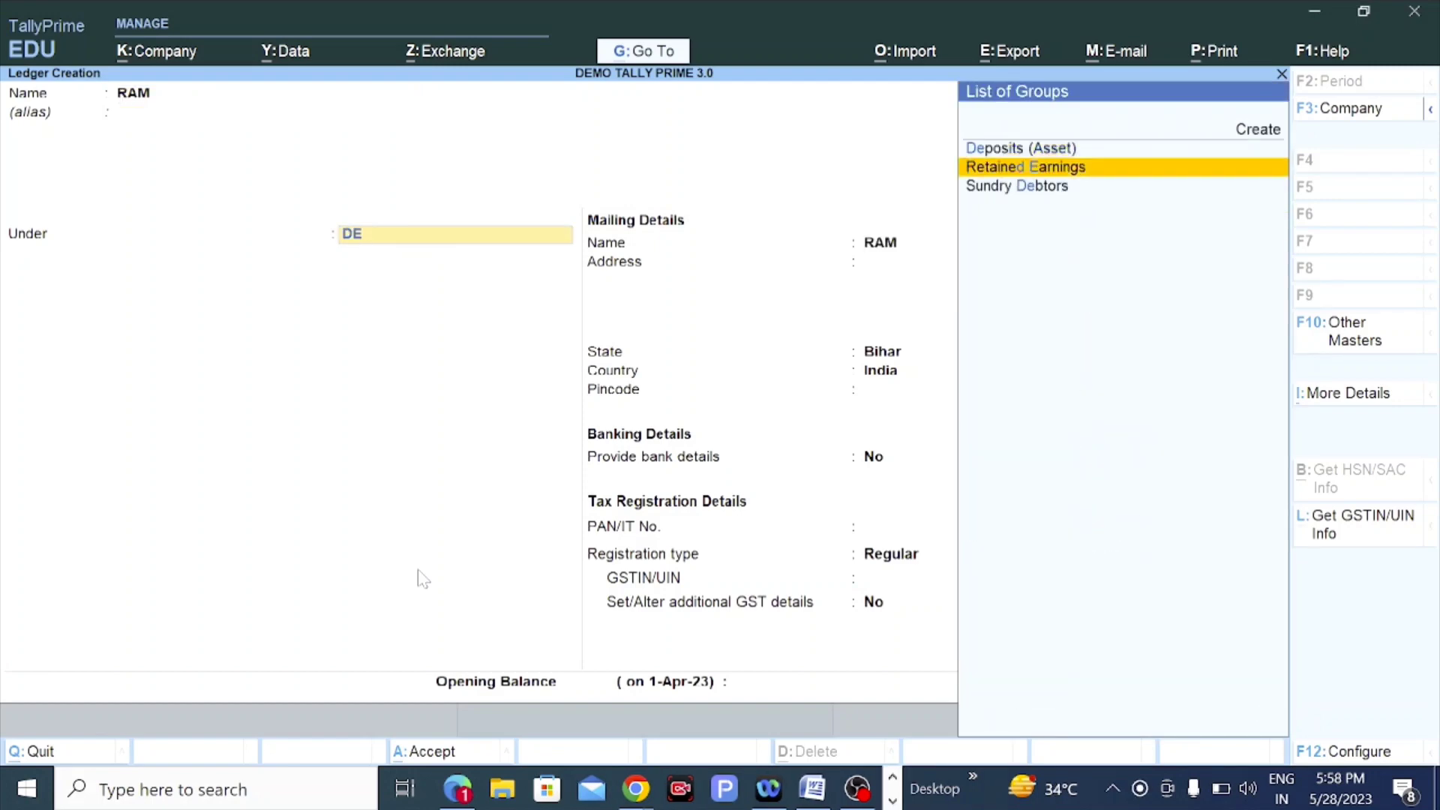
key("Down")
Keep bill-by-bill defaults and Regular GST registration, and enter the customer's GSTIN.
key("Return")
key("Return")
key("Return")
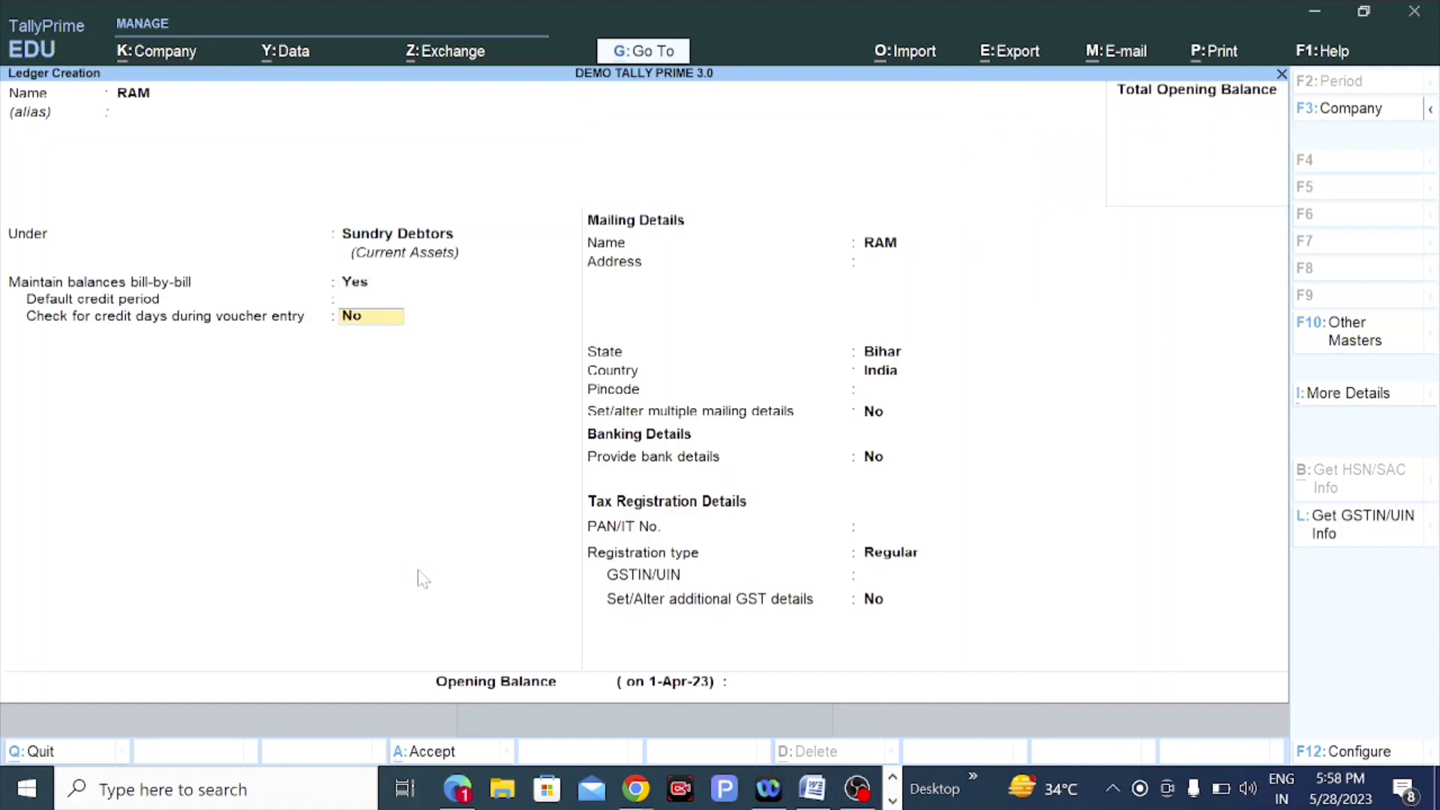
key("Return")
key("Return")
key("Return")
key("Return")
key("Return")
key("Return")
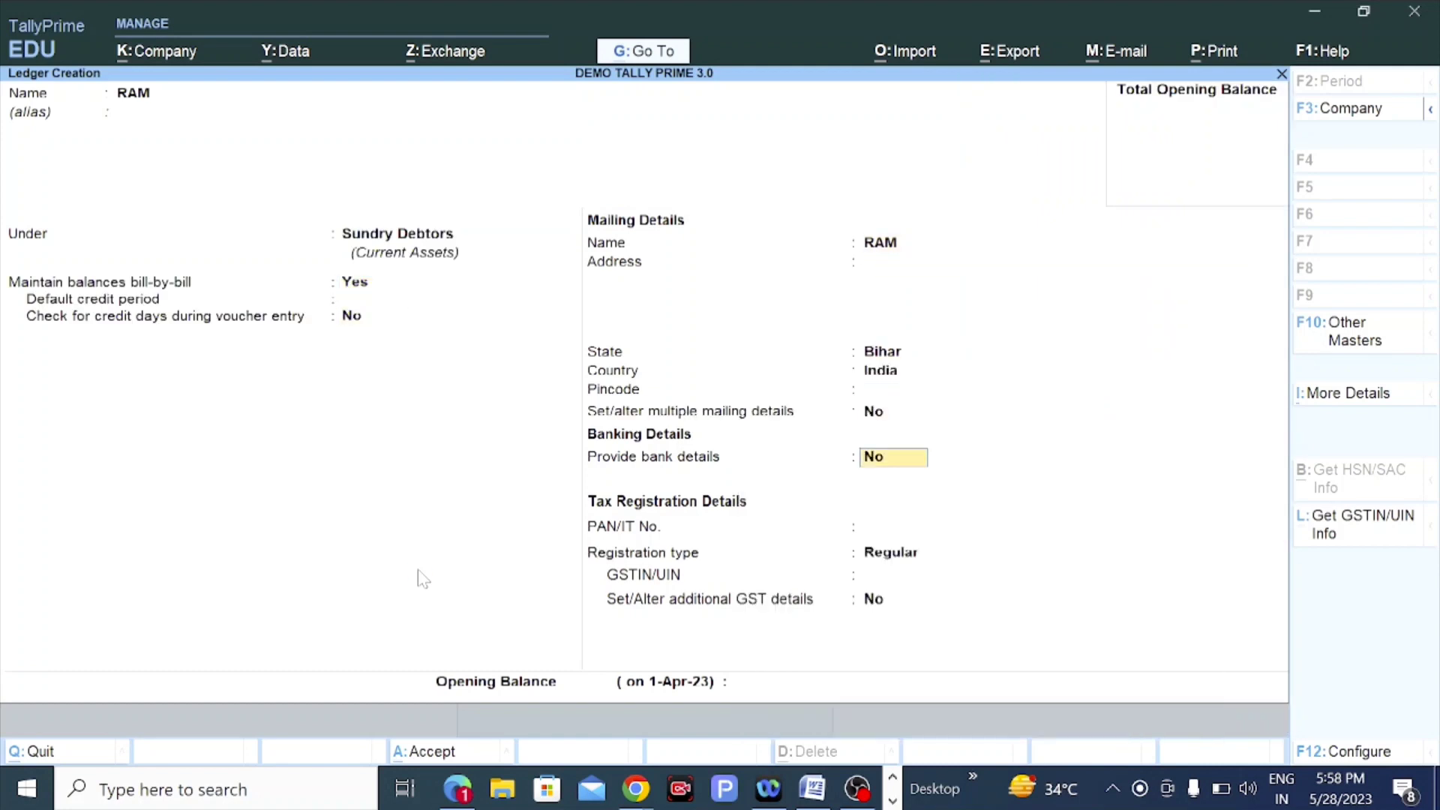
key("Return")
key("Return")
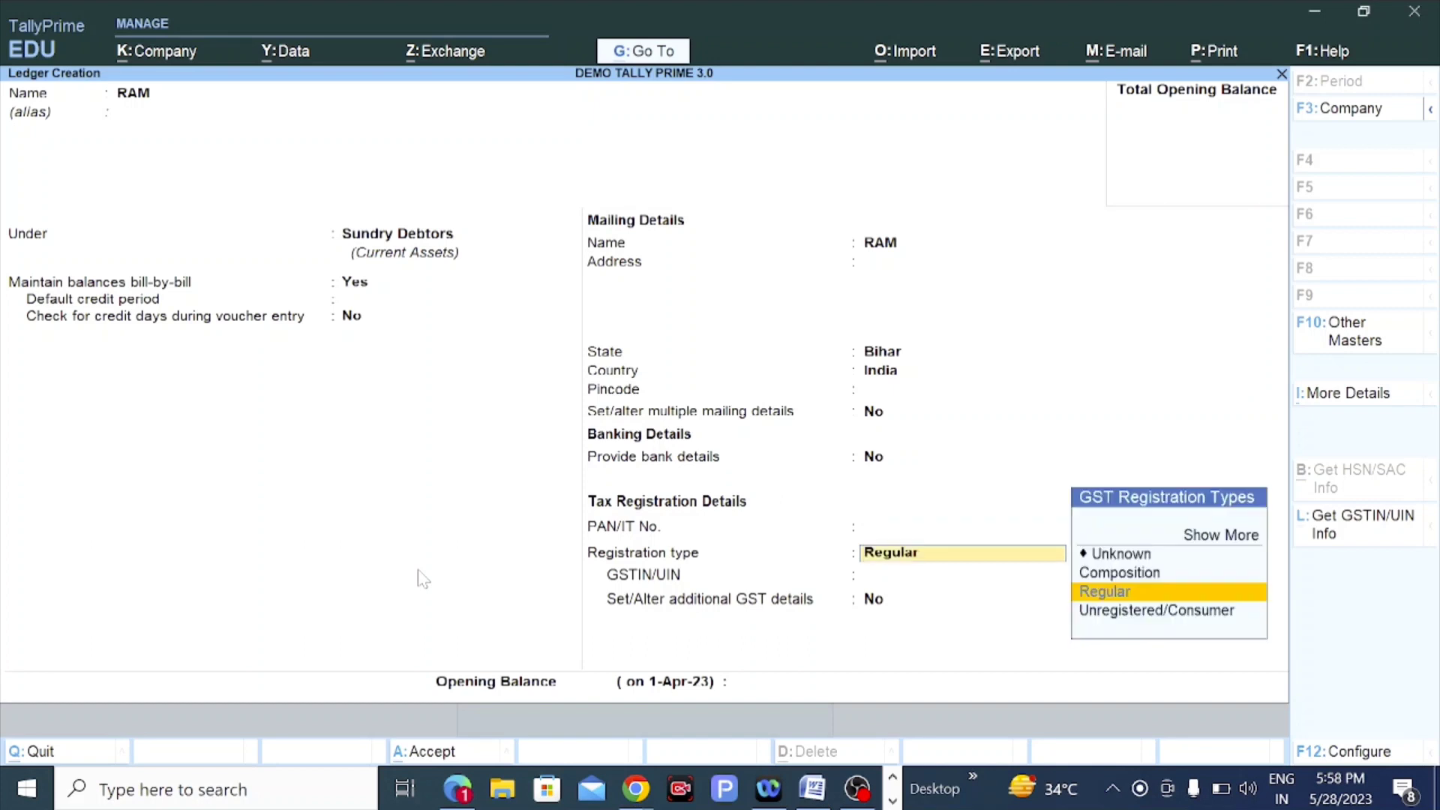
key("Return")
type("10AA")
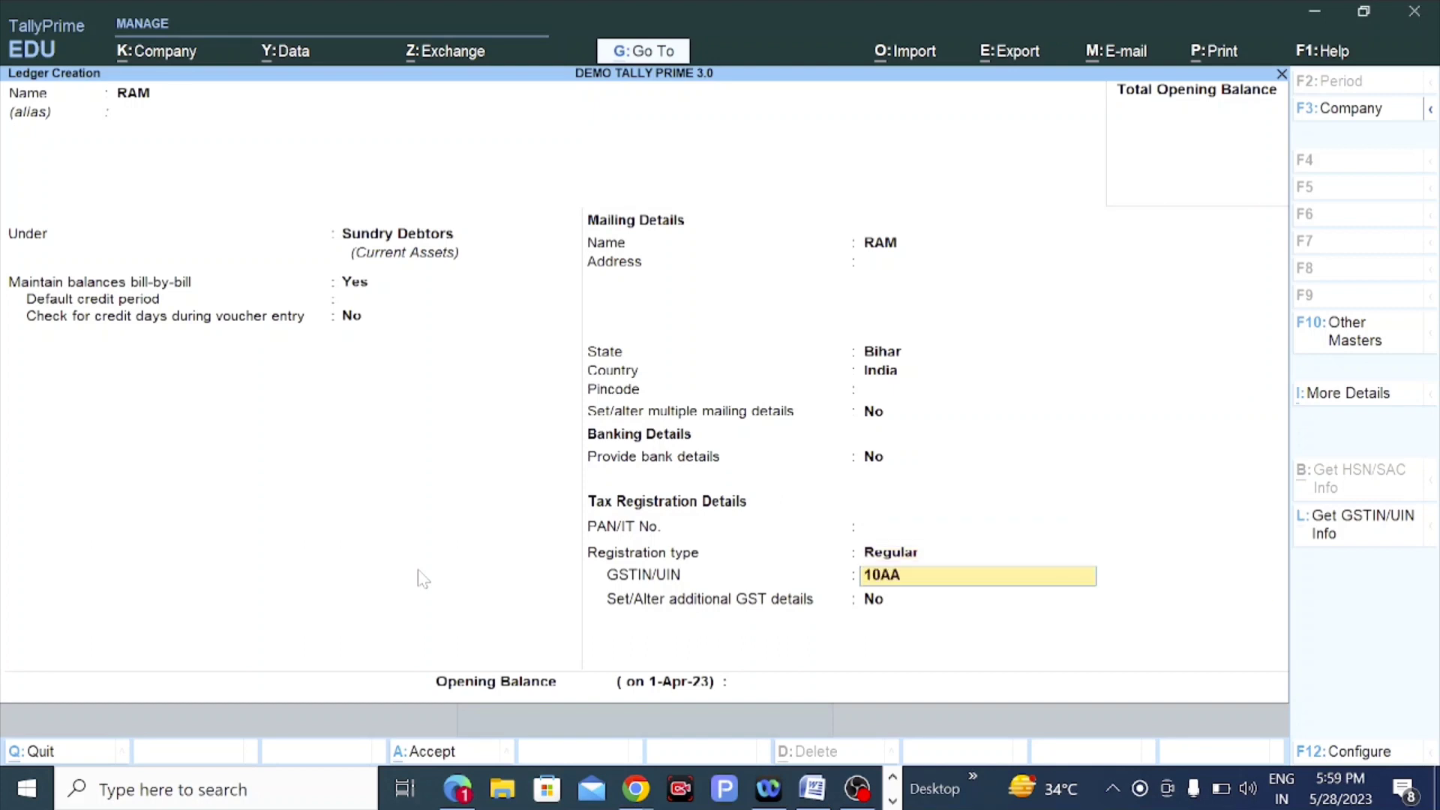
type("TPZ1234H1R")
key("Return")
key("Return")
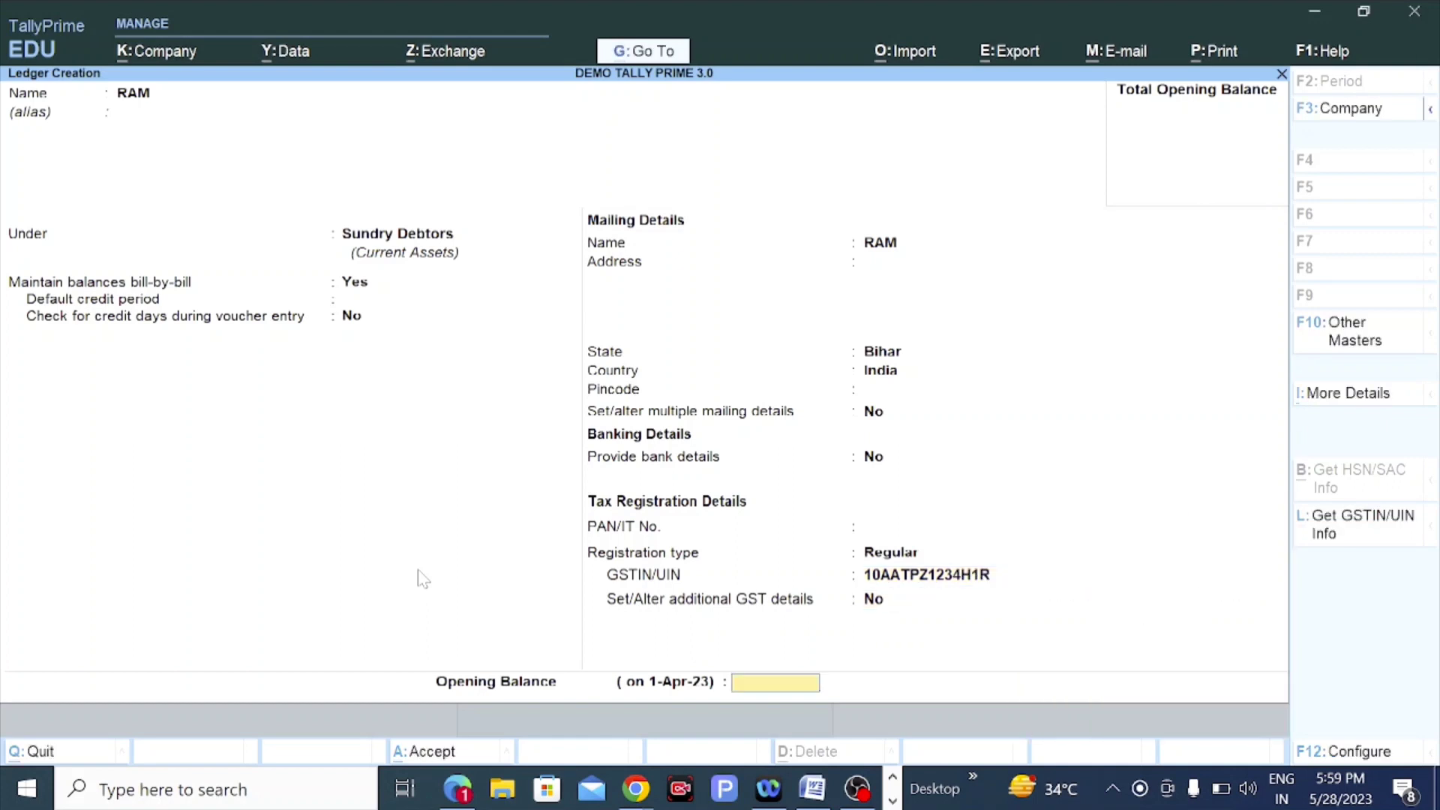
key("Return")
Save the customer ledger and start a supplier ledger, with the supplier's name, under Sundry Creditors.
key("Return")
type("MOHAN")
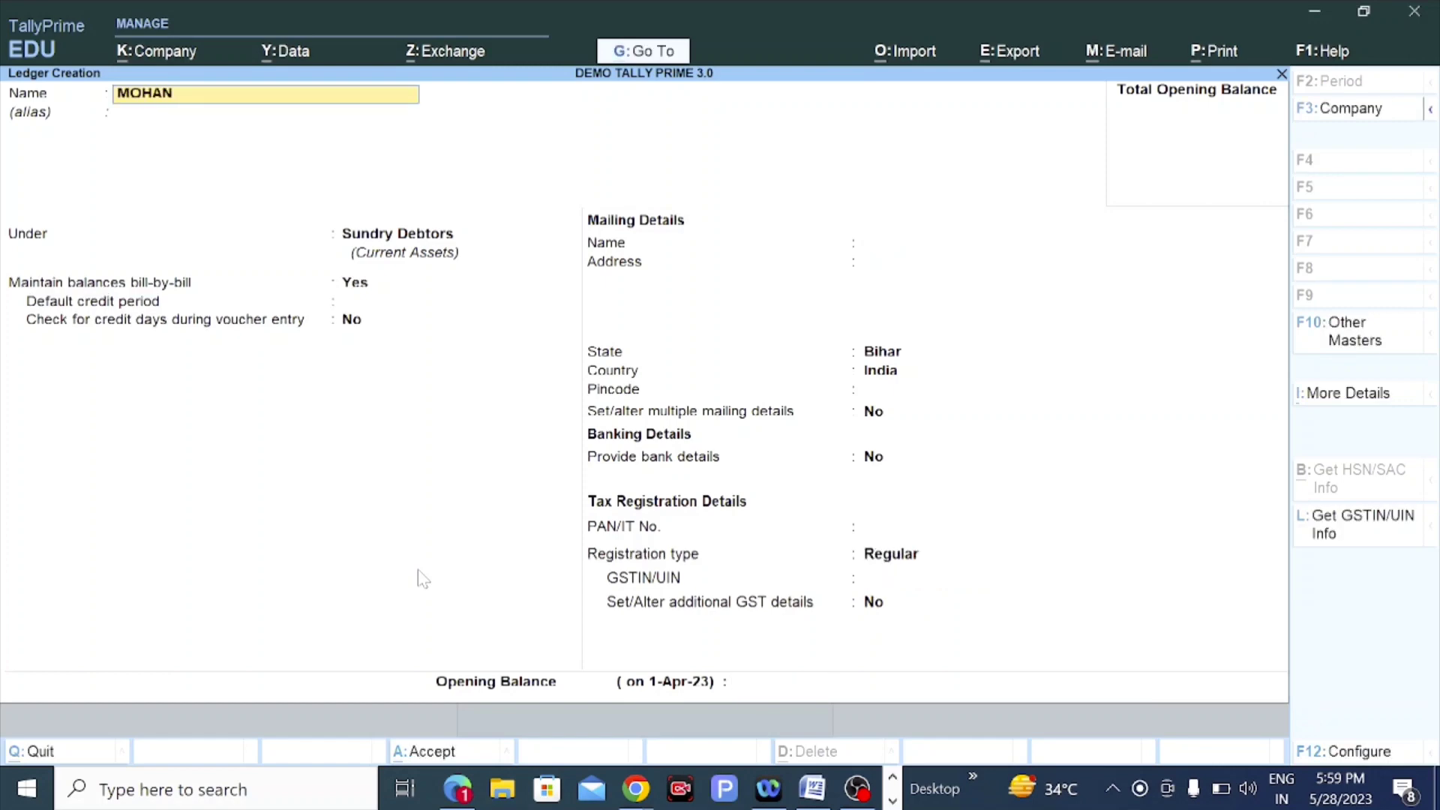
key("Return")
key("Return")
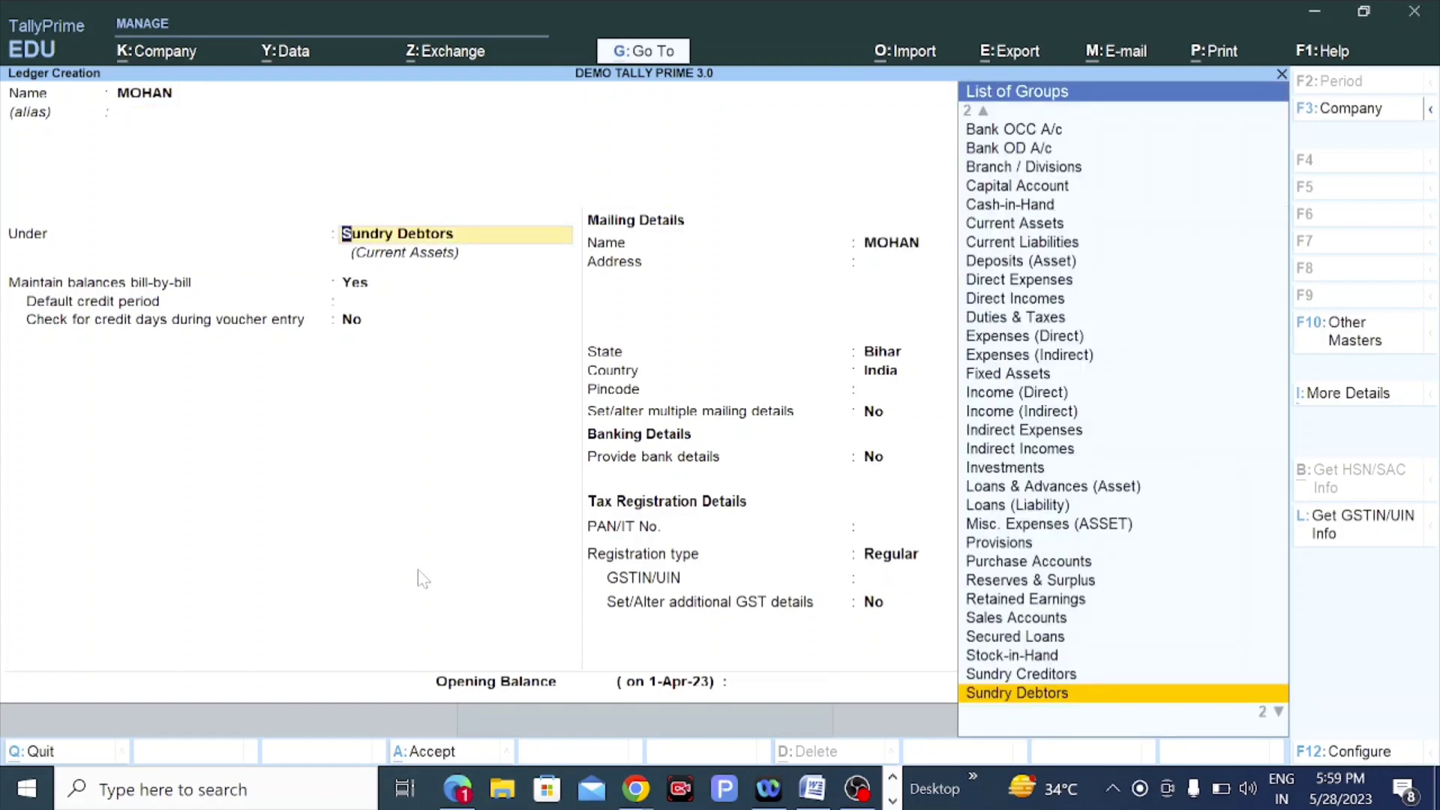
key("Up")
key("Return")
key("Return")
key("Return")
key("Return")
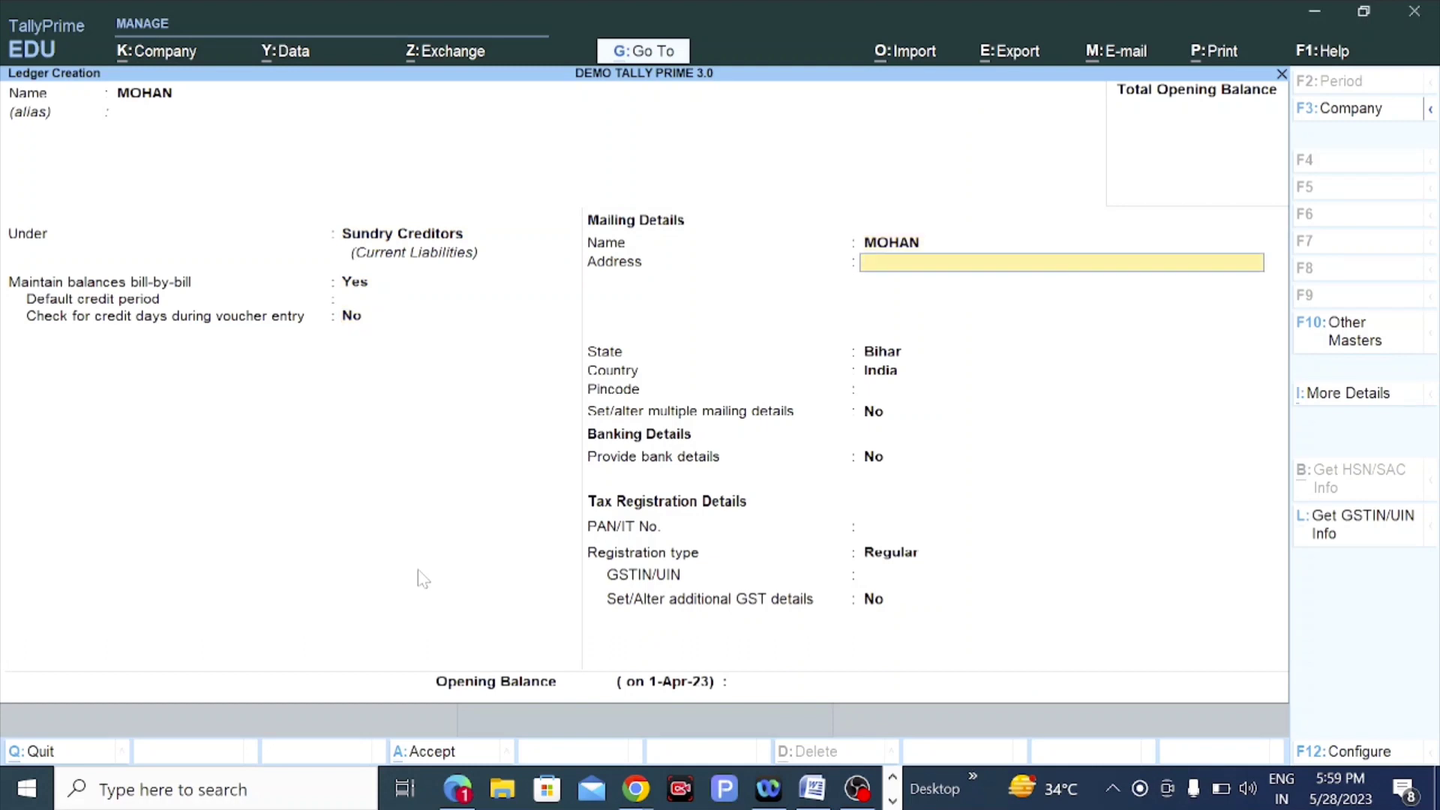
Keep the supplier's state as Bihar with Regular registration and enter its GSTIN.
key("Return")
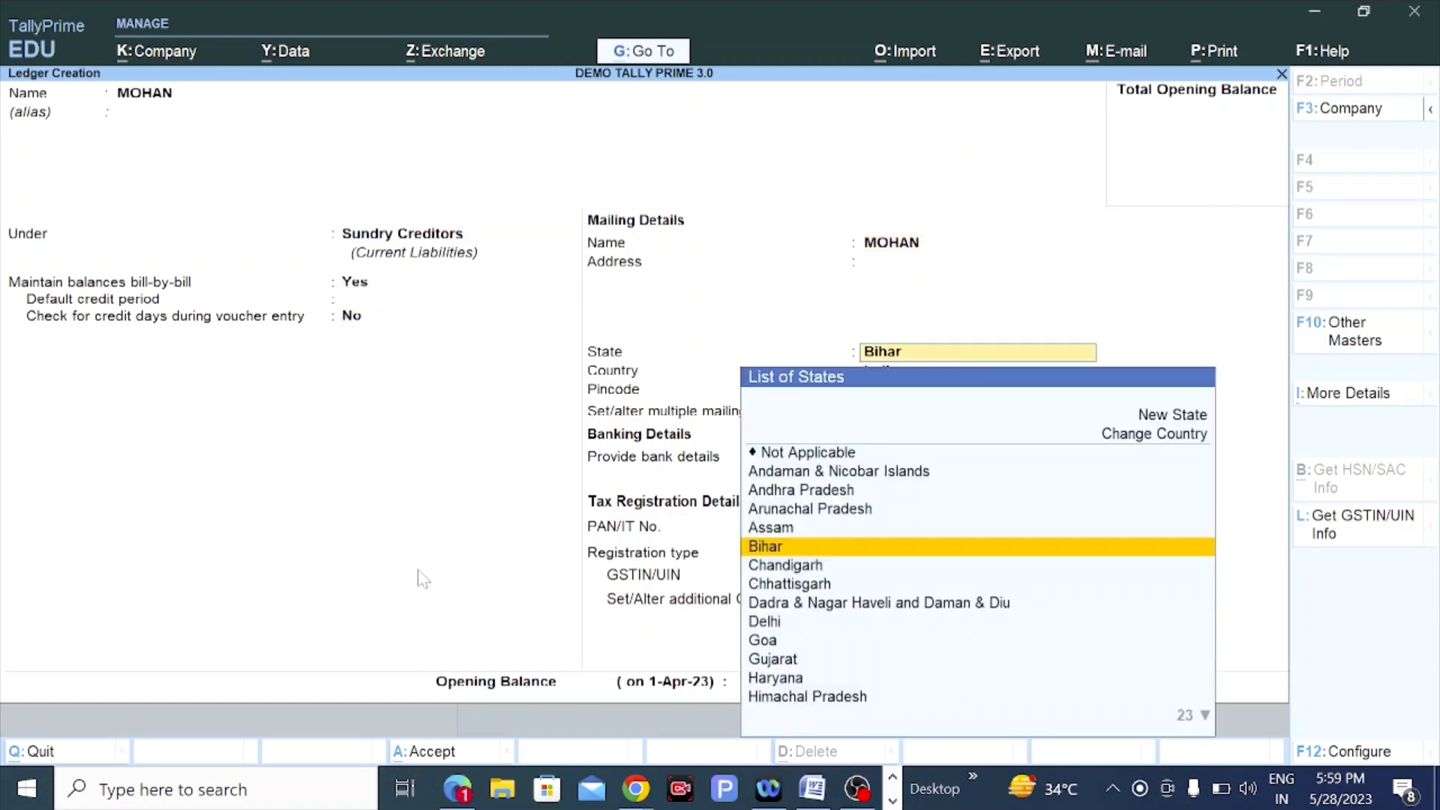
key("Return")
key("Return")
key("Return")
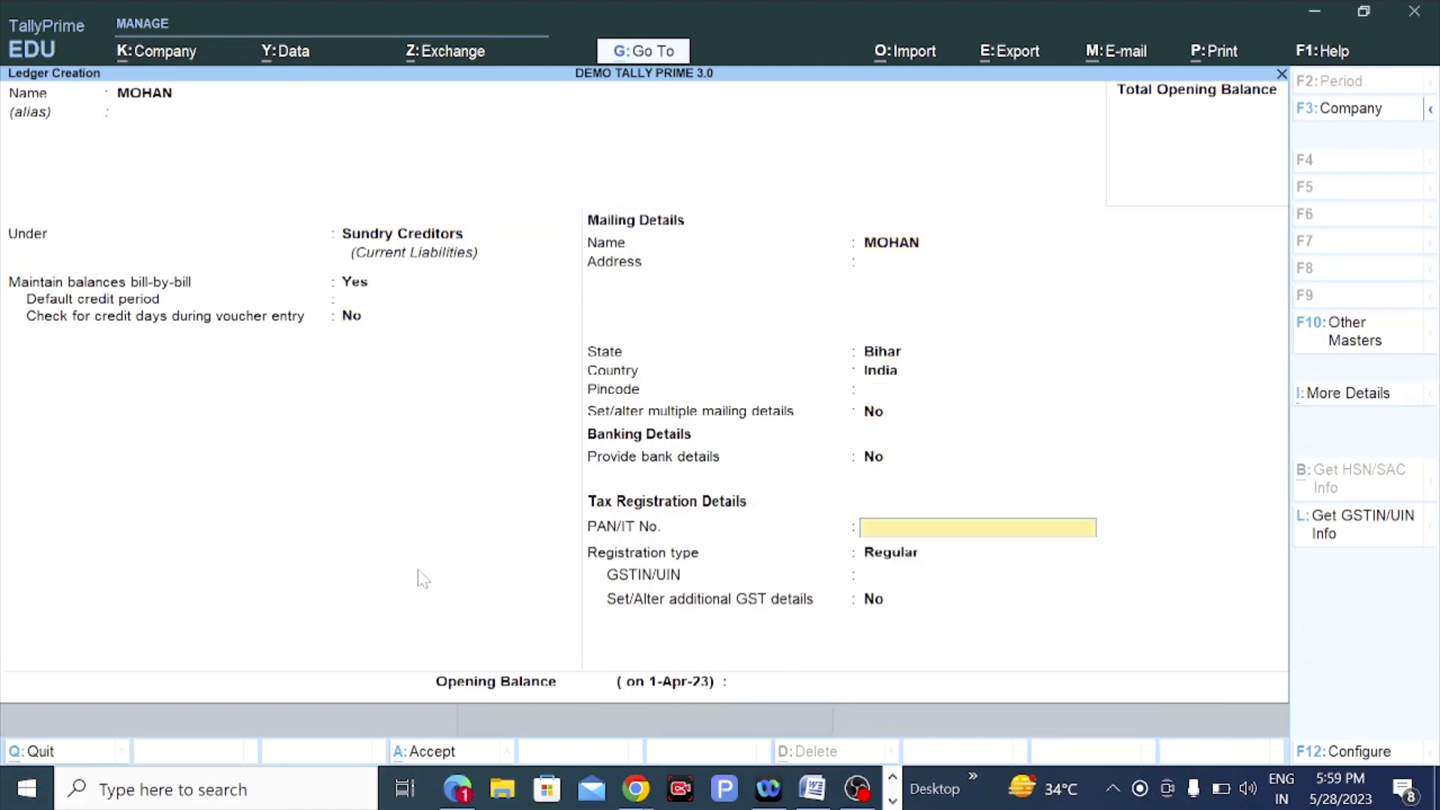
key("Return")
key("Return")
type("10")
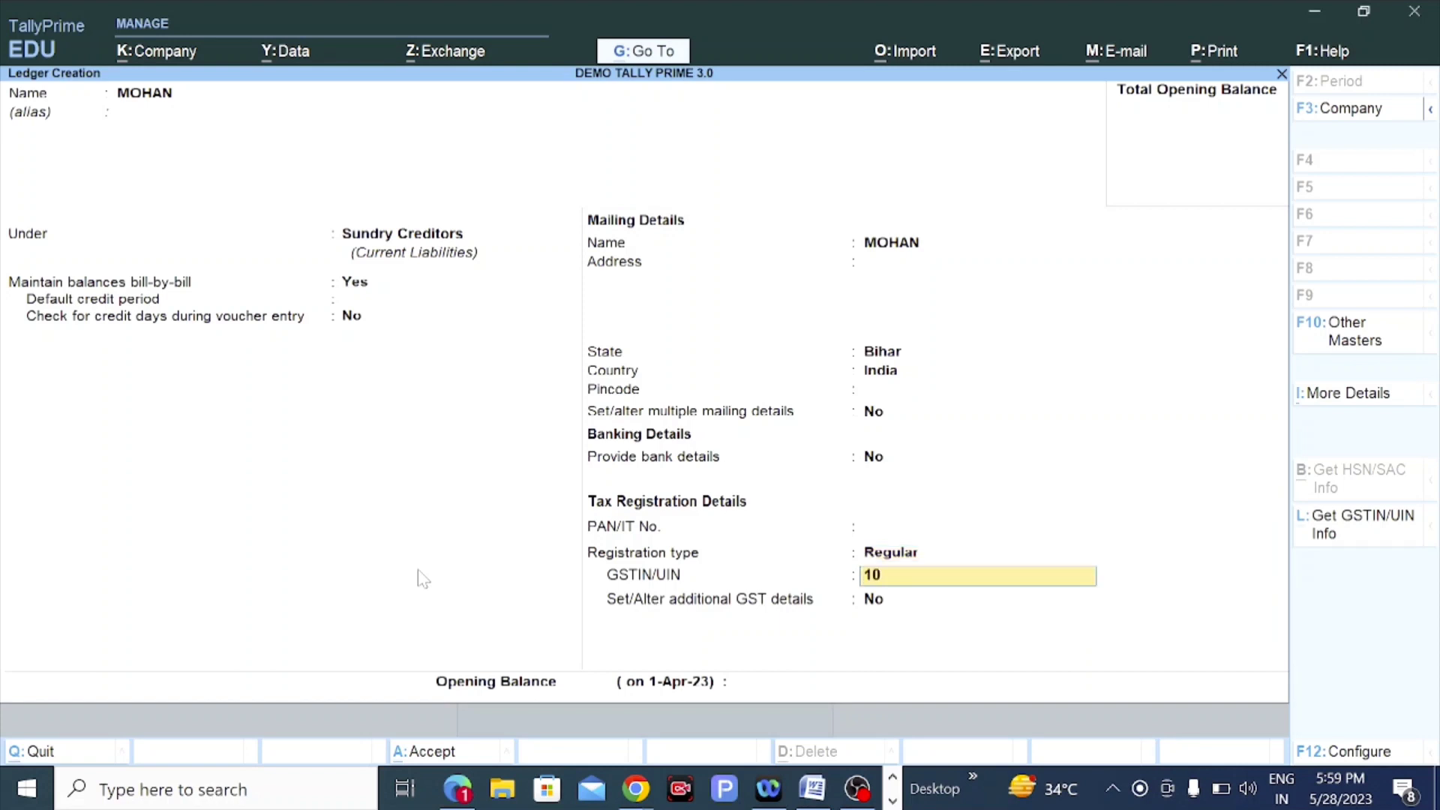
type("APKL1456N1")
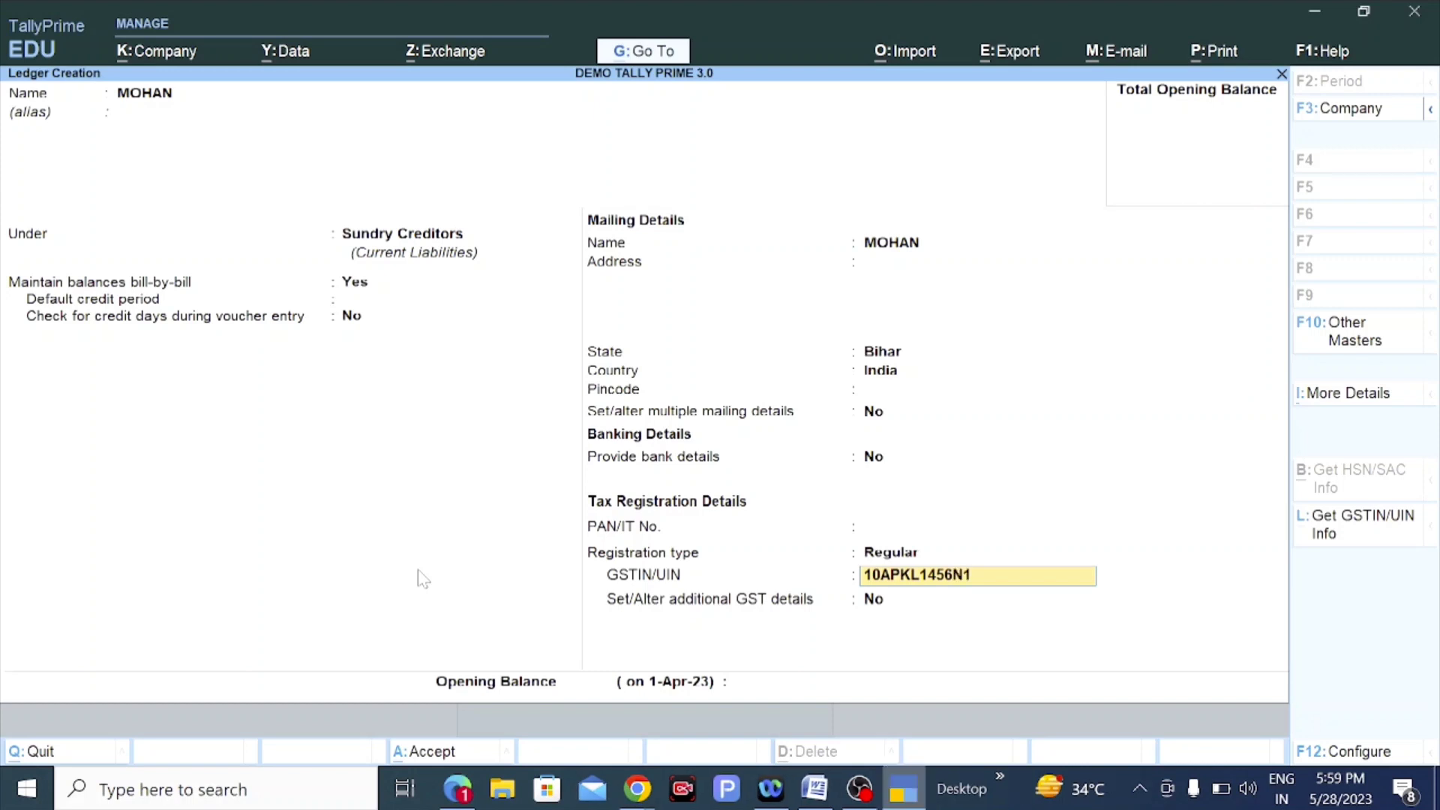
type("RZ")
key("Return")
key("Return")
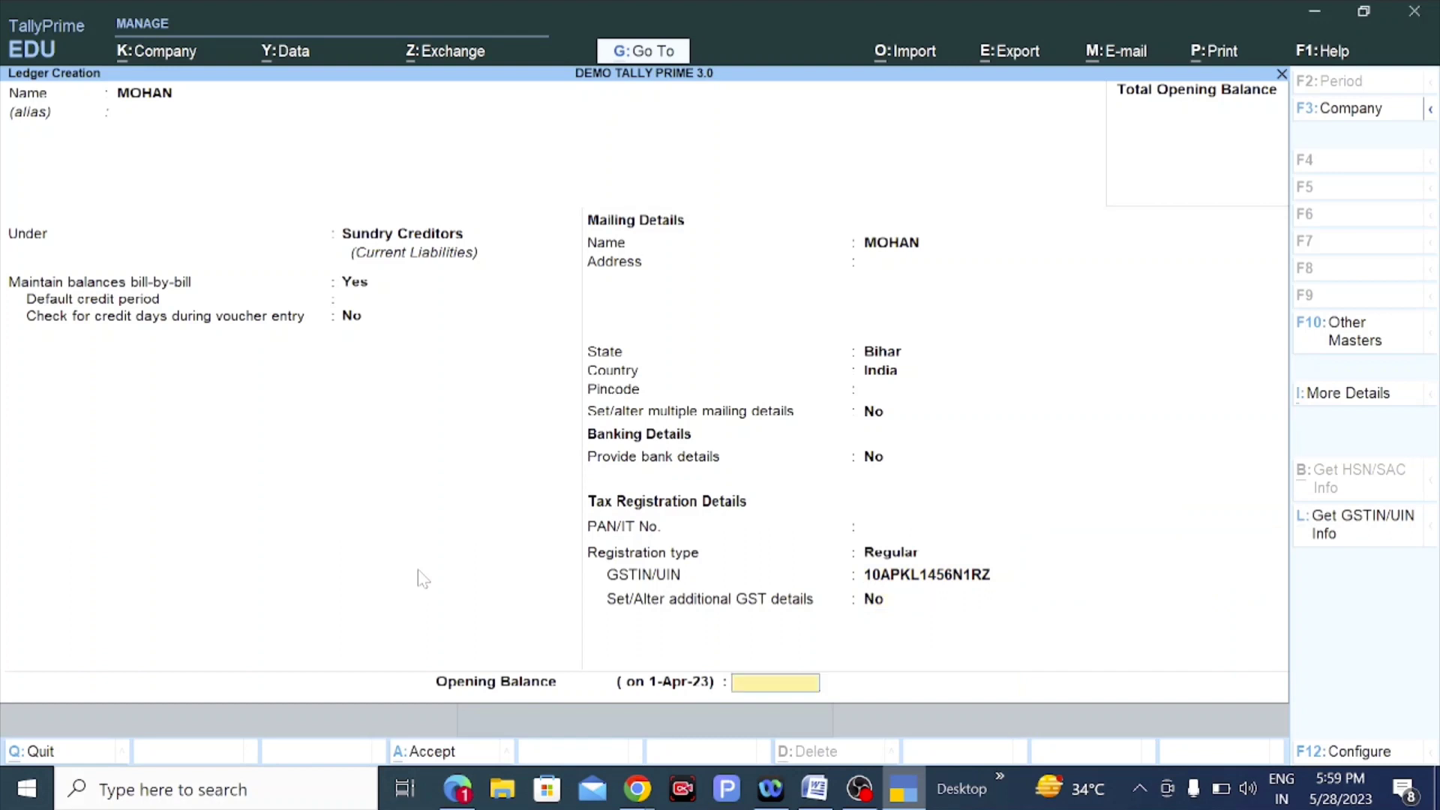
key("Return")
key("Return")
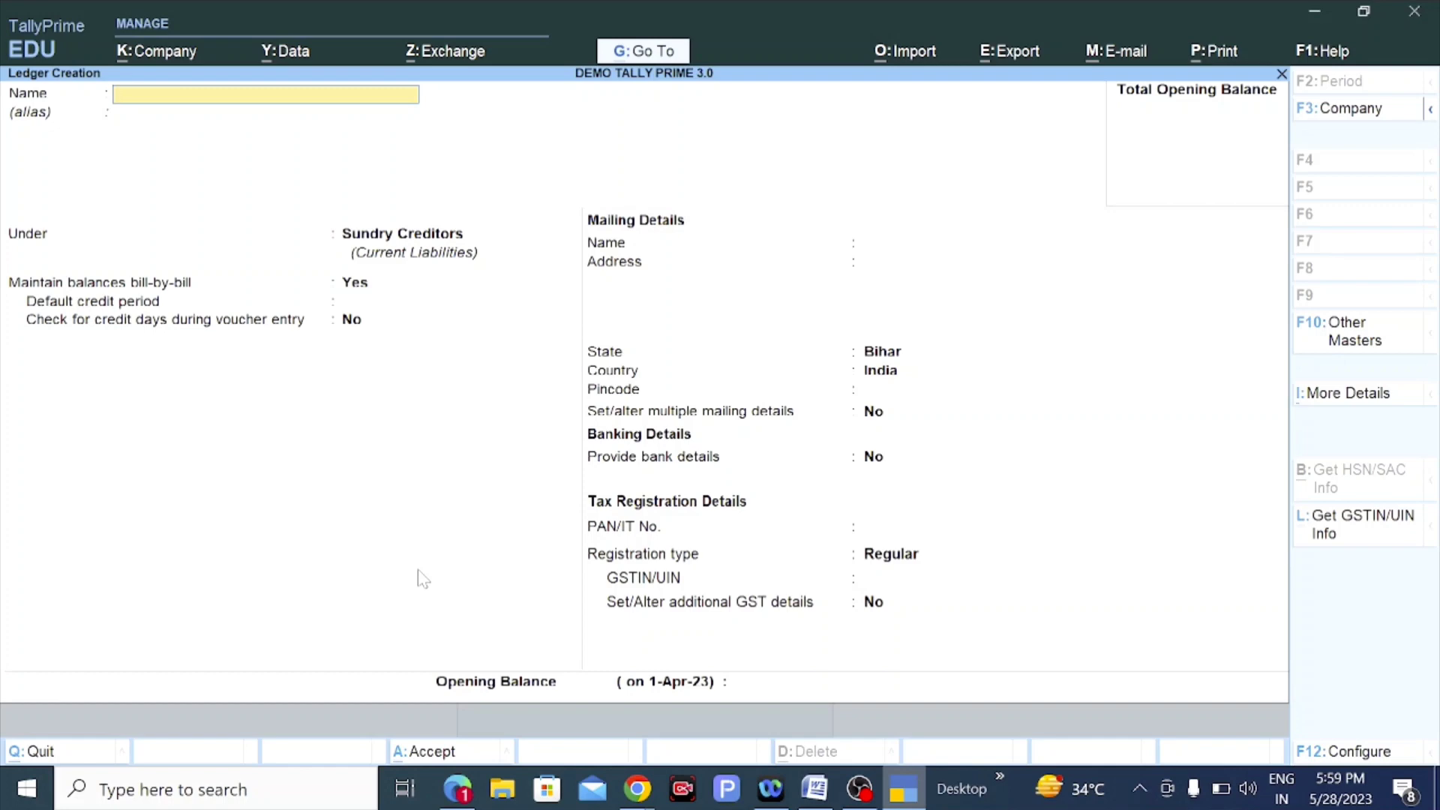
Name the ledger SALE under Sales Accounts and try GST assessable-value options for Goods.
type("SALE")
key("Return")
key("Return")
type("SALE")
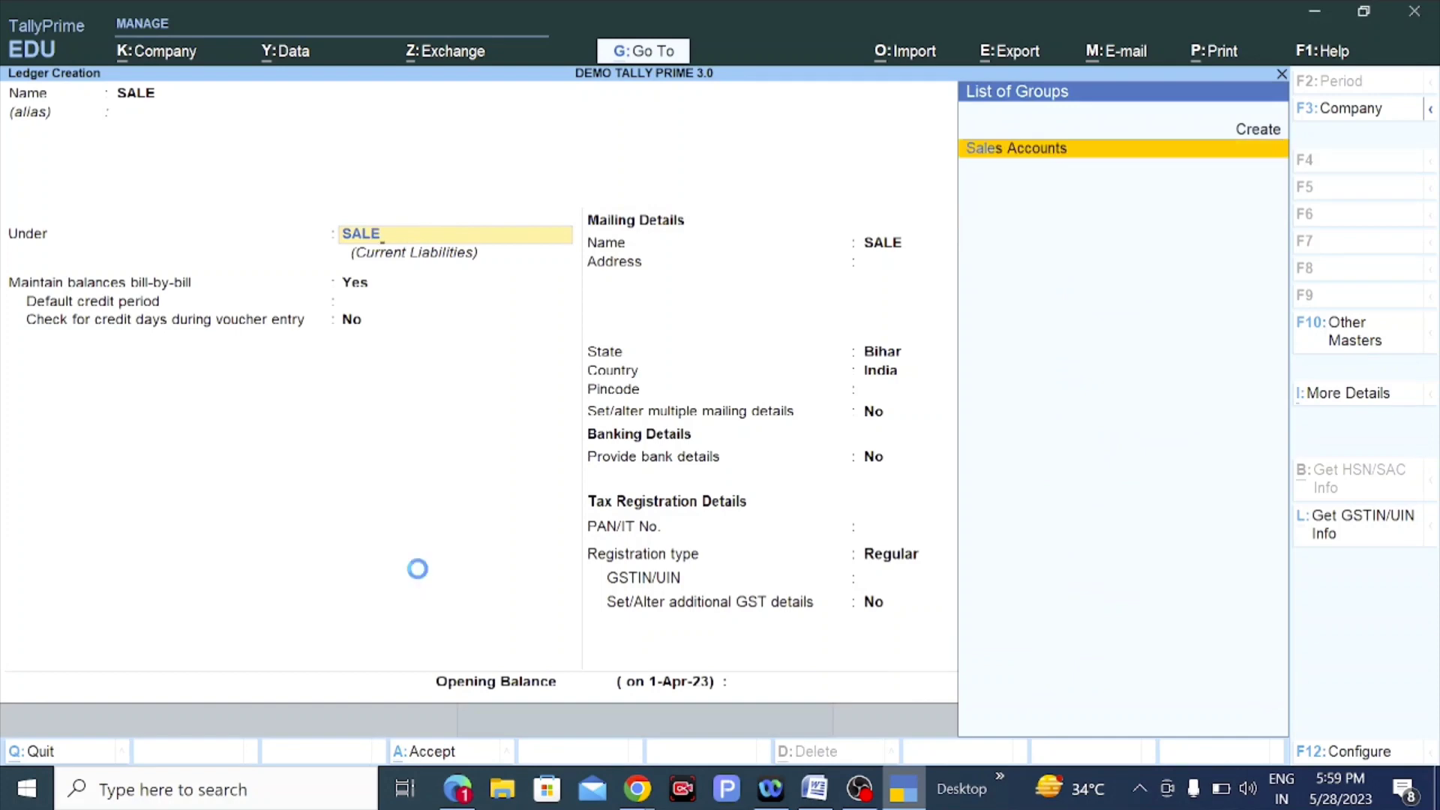
key("Return")
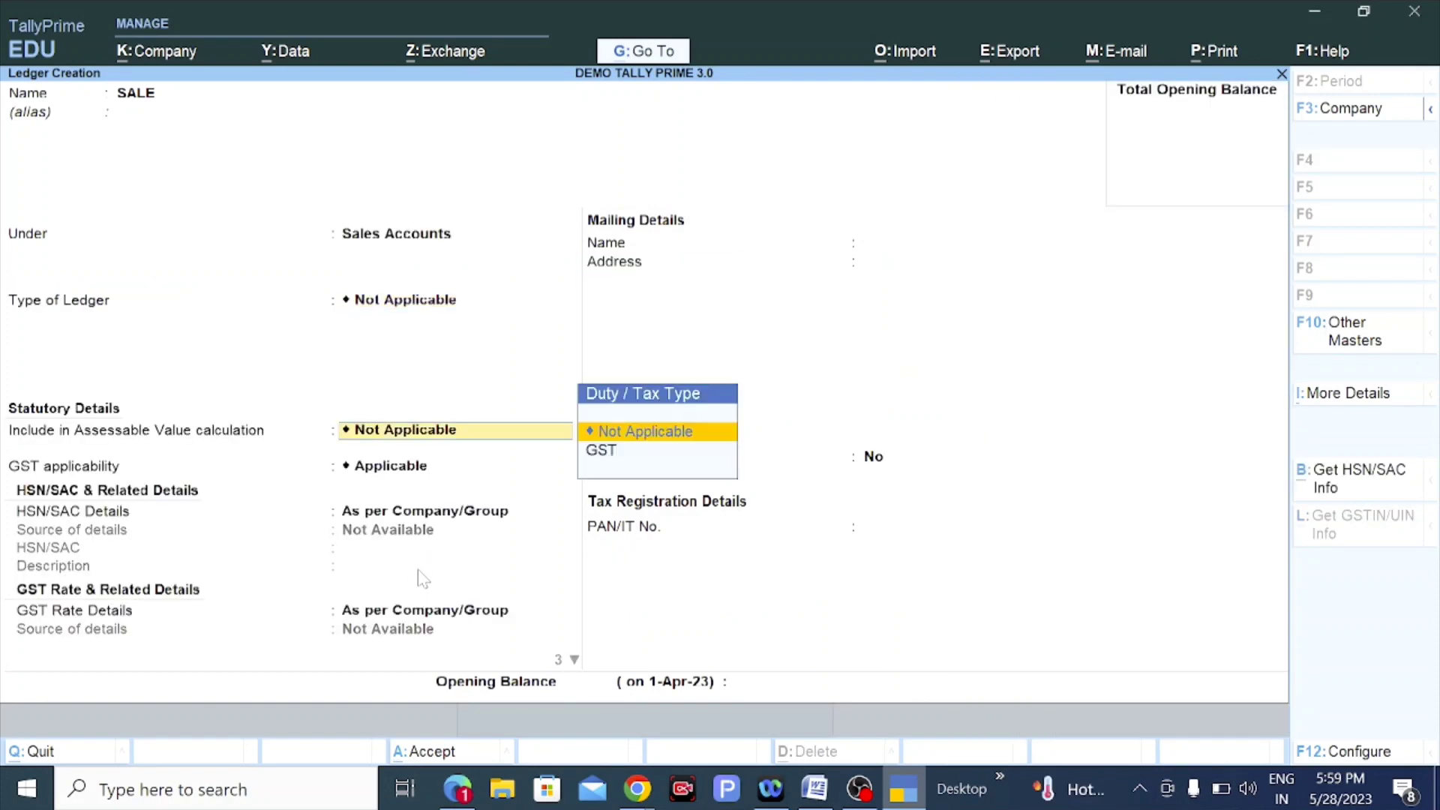
key("Return")
key("Down")
key("Return")
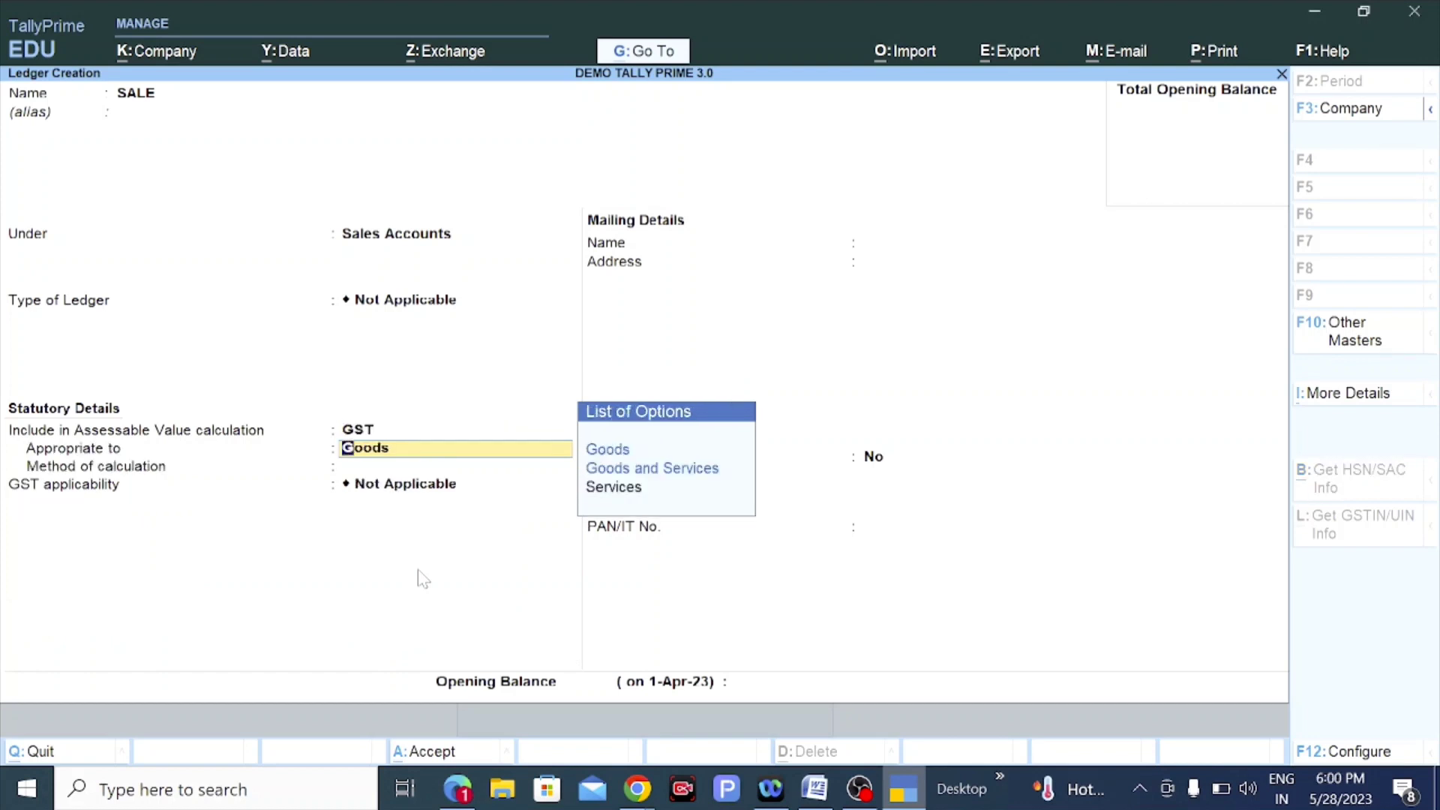
key("Down")
key("Down")
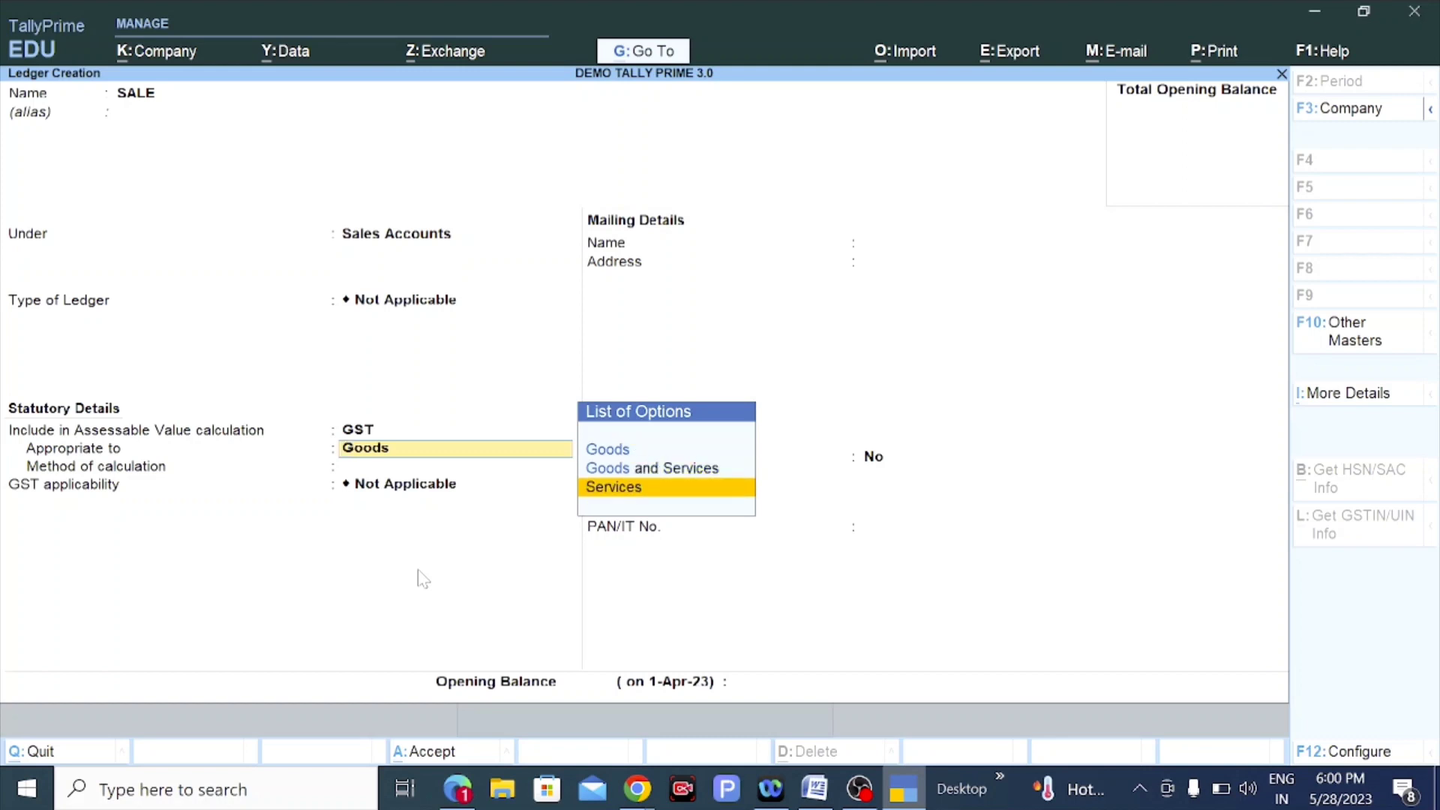
key("Up")
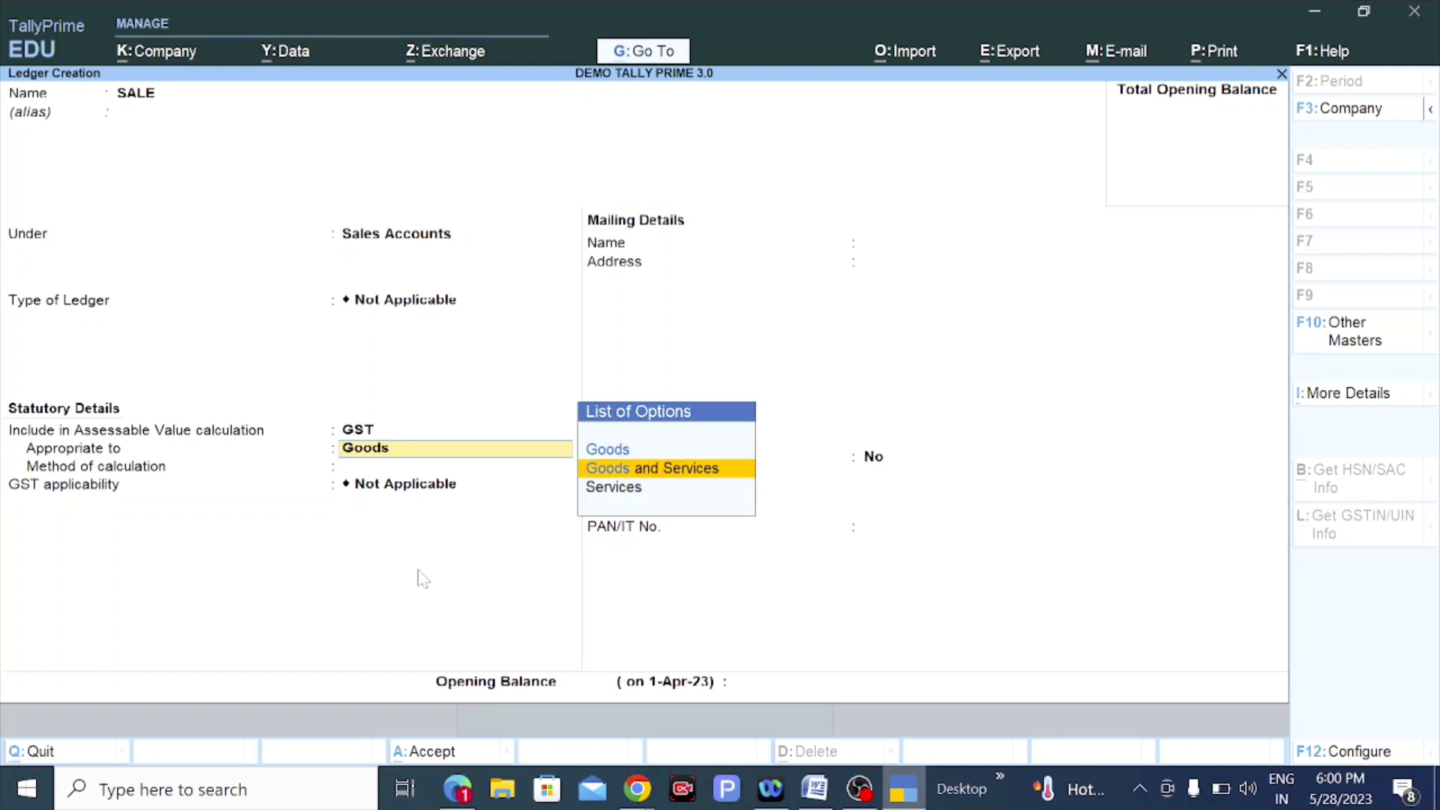
key("Up")
key("Return")
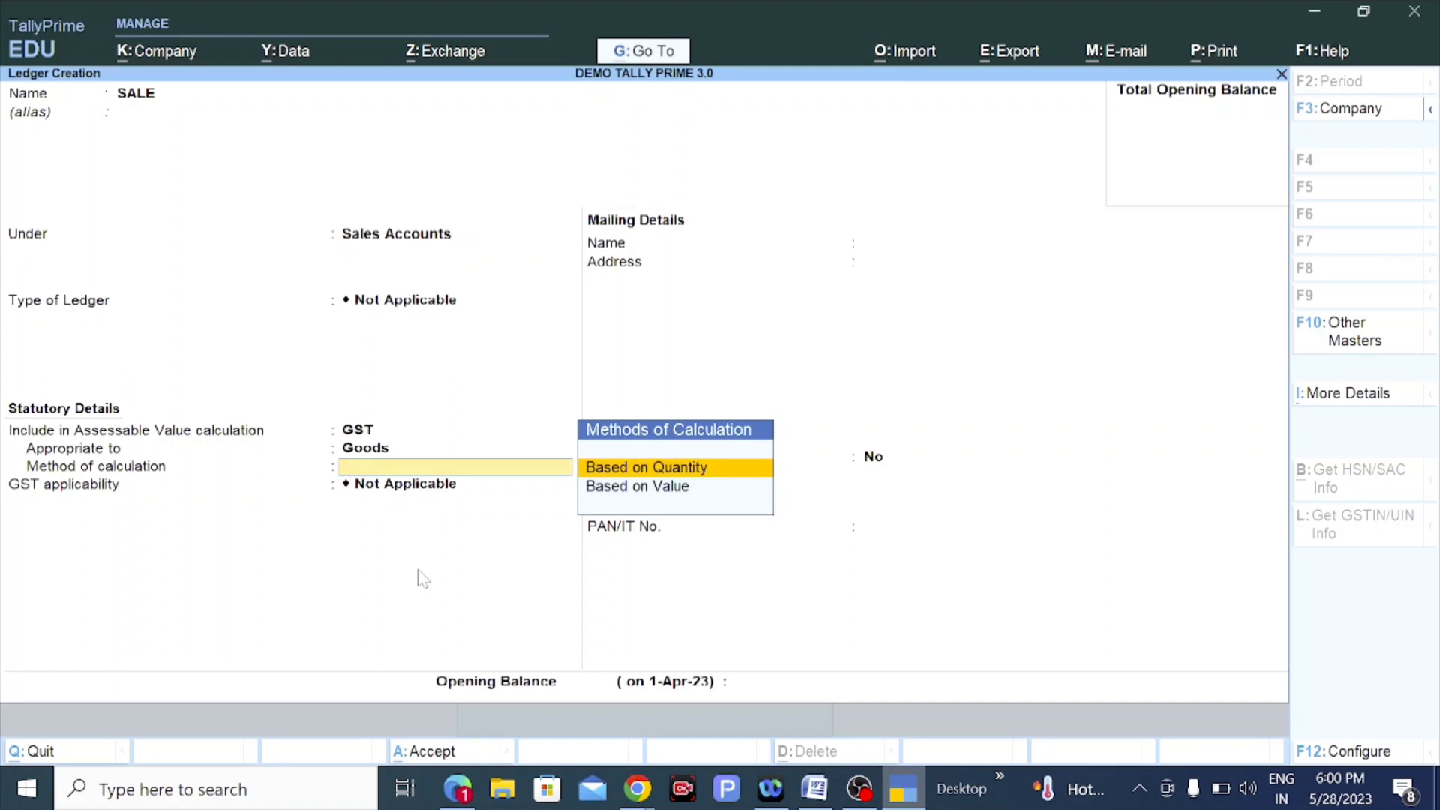
key("Return")
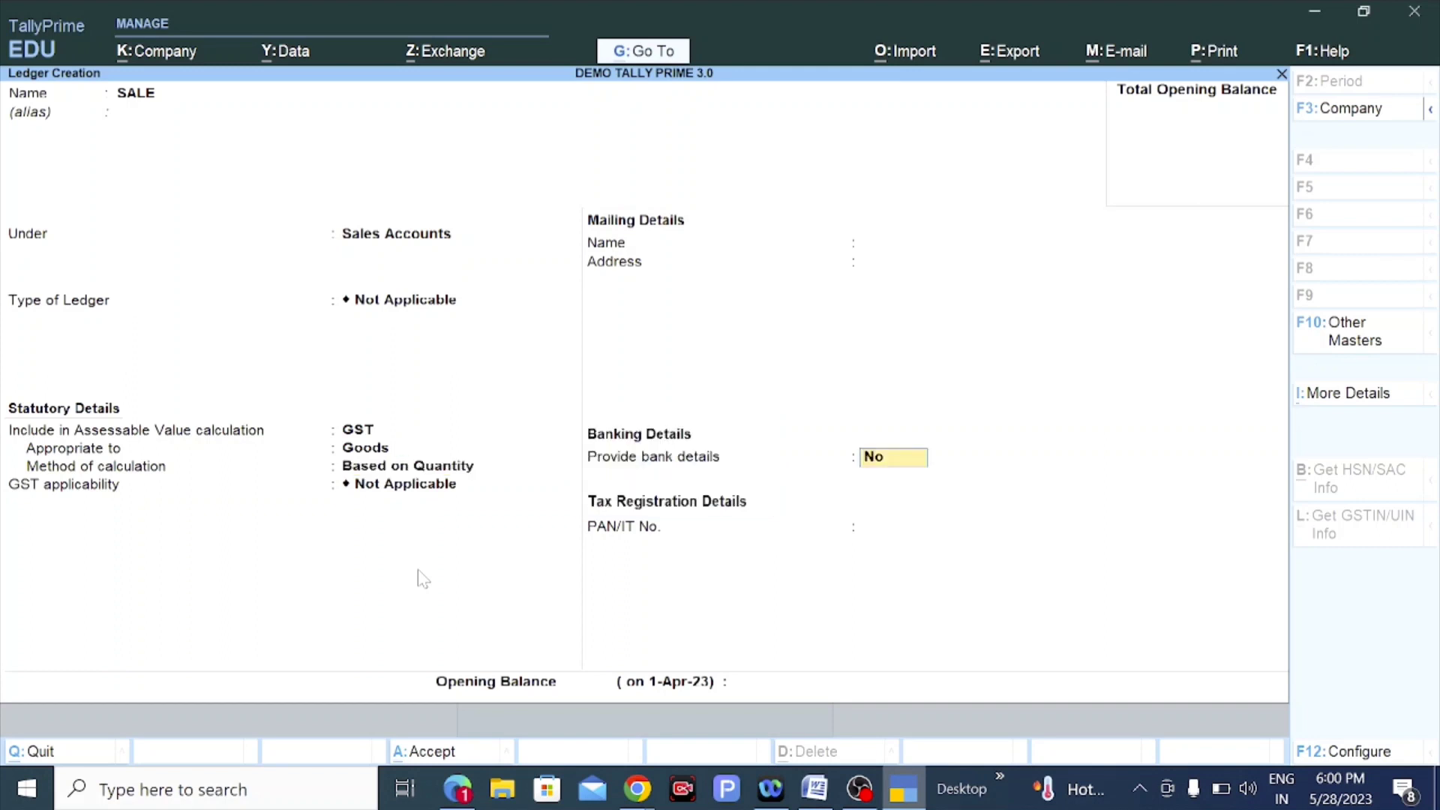
Step back through the form, restoring ledger type and assessable value inclusion to Not Applicable.
key("BackSpace")
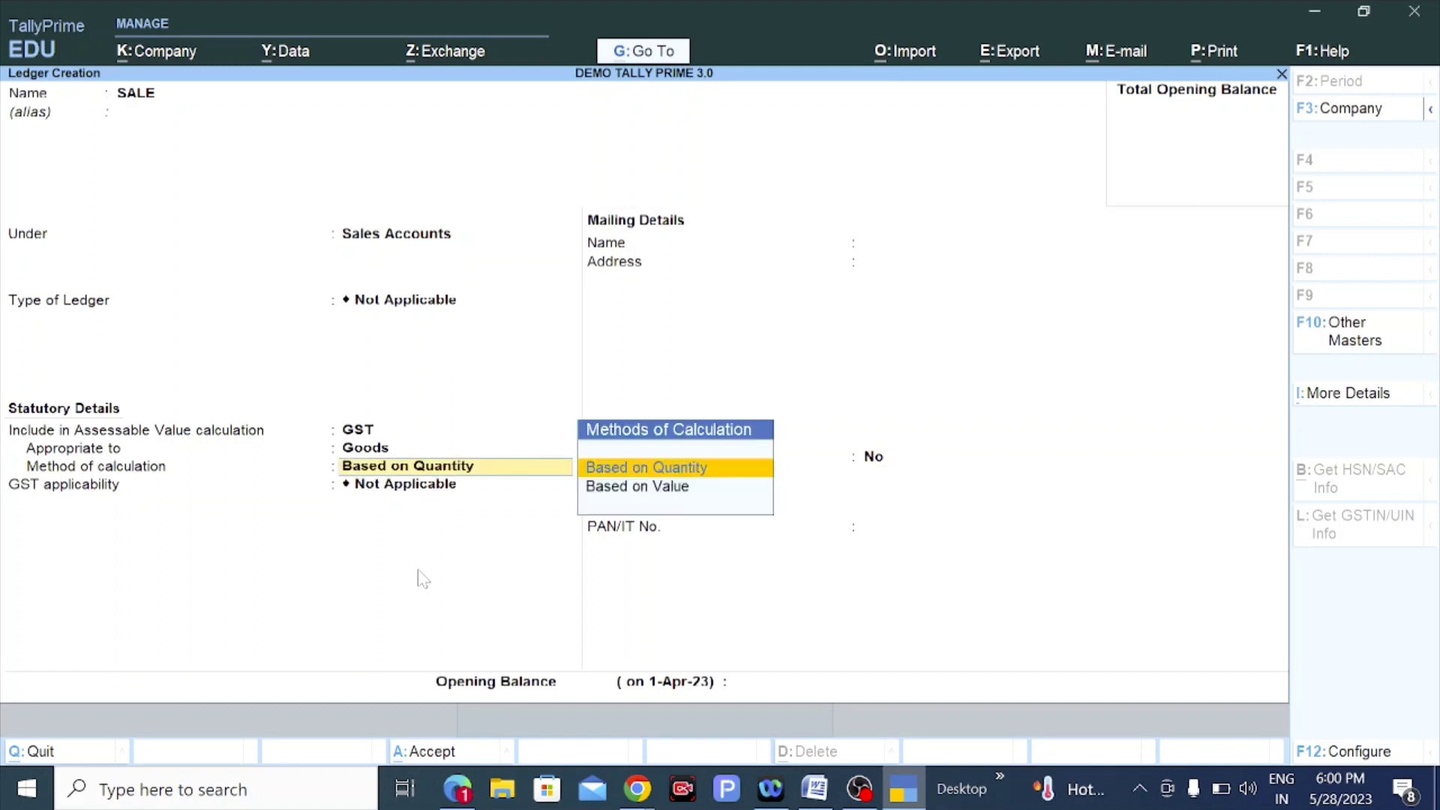
key("BackSpace")
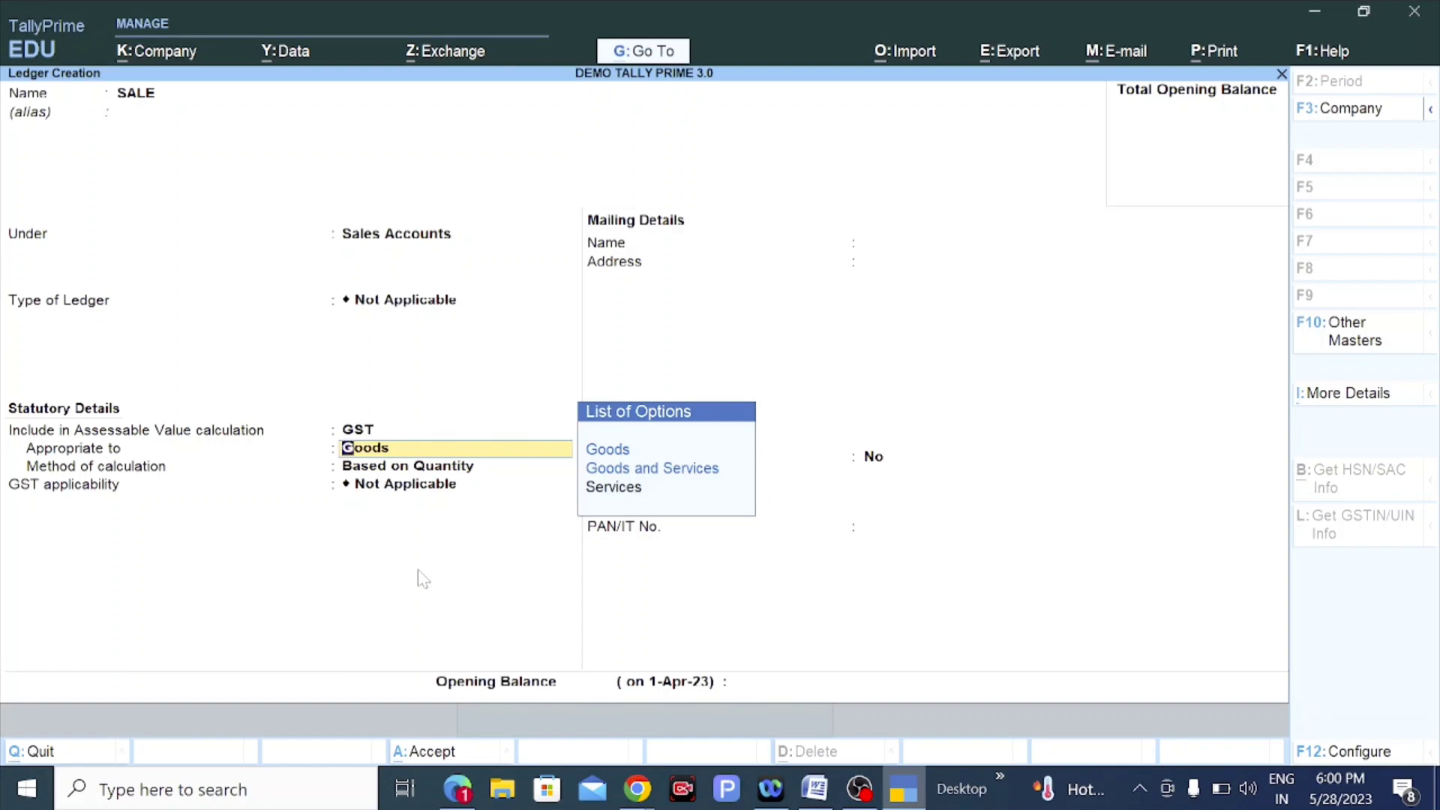
key("BackSpace")
key("BackSpace")
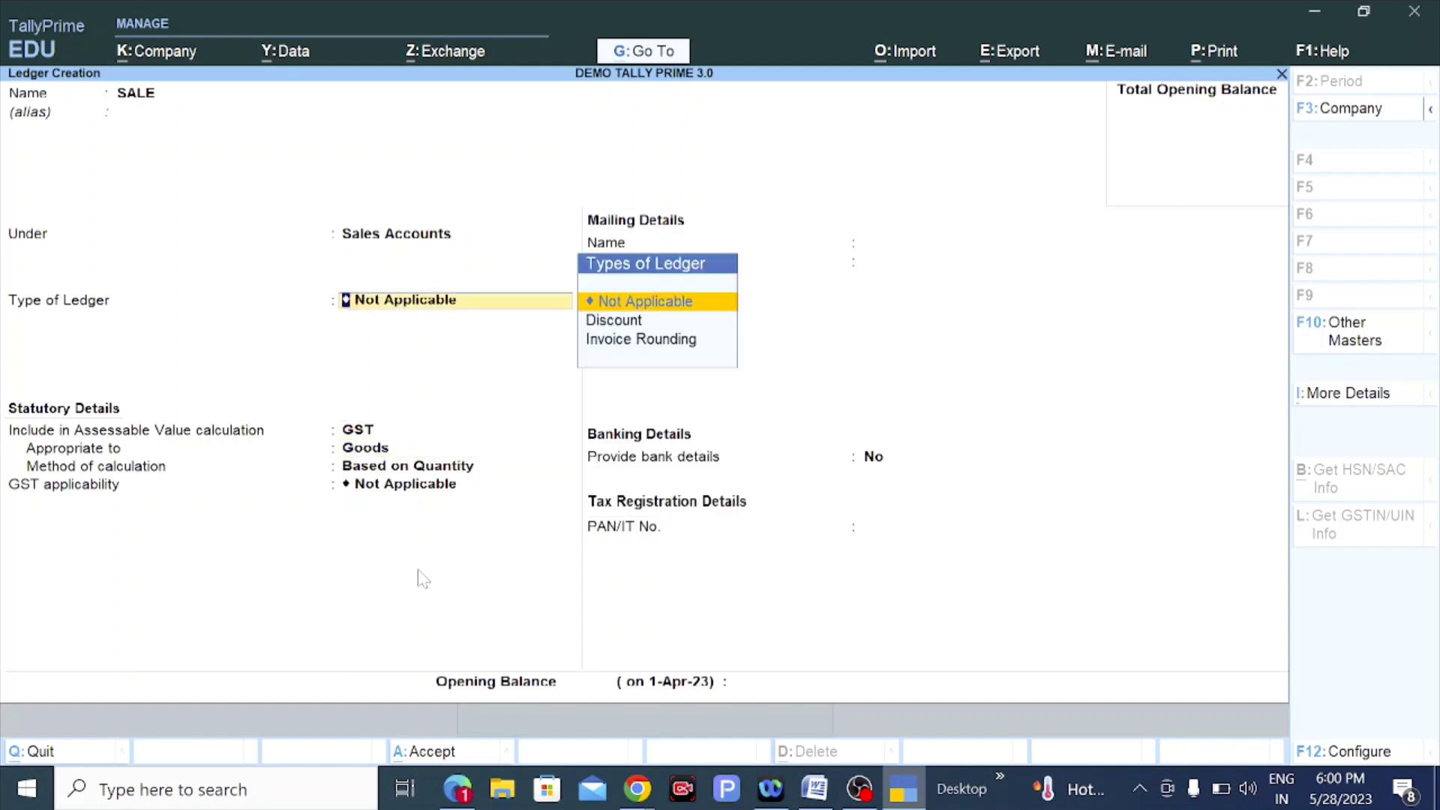
key("Down")
key("Return")
key("BackSpace")
key("BackSpace")
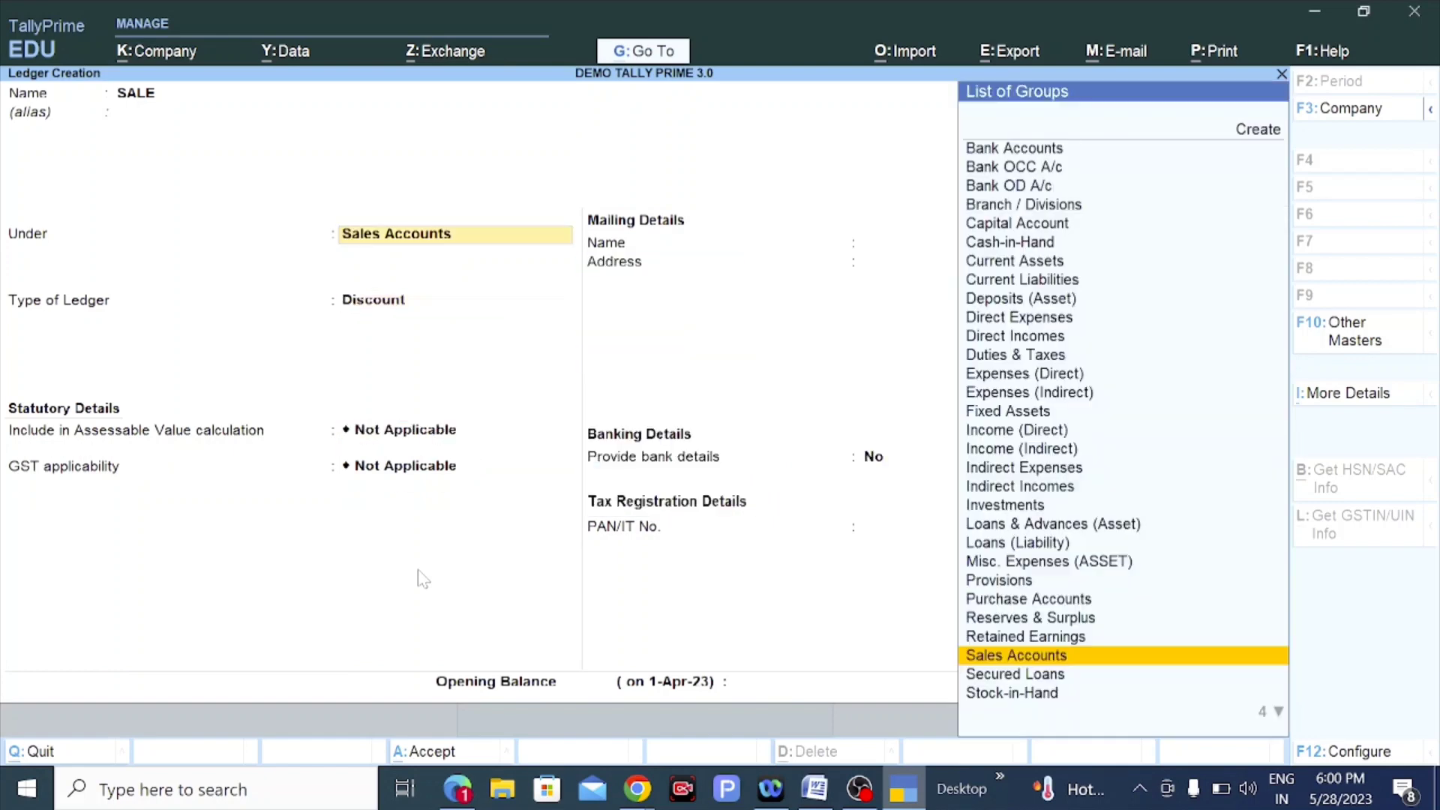
key("Return")
key("Up")
key("Return")
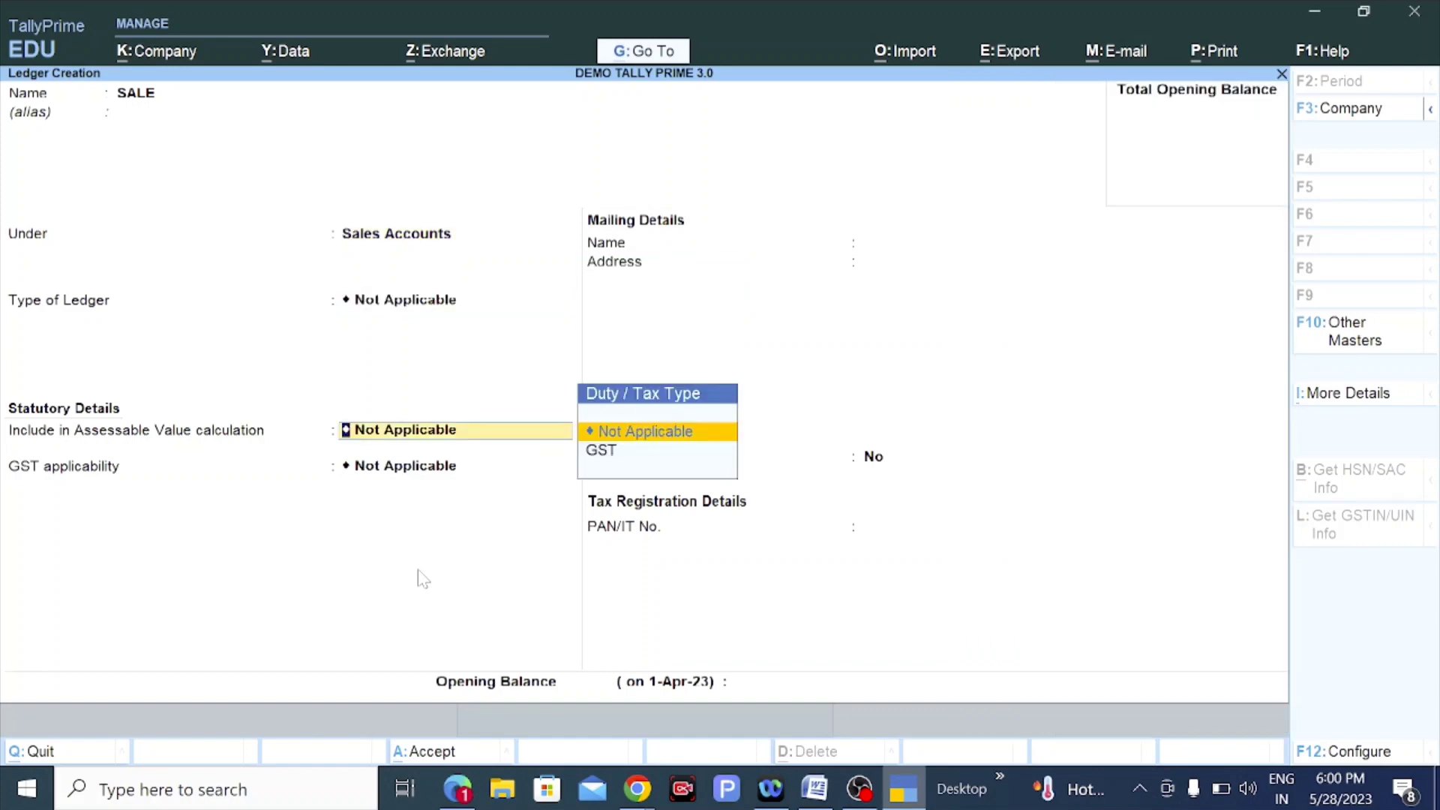
key("Return")
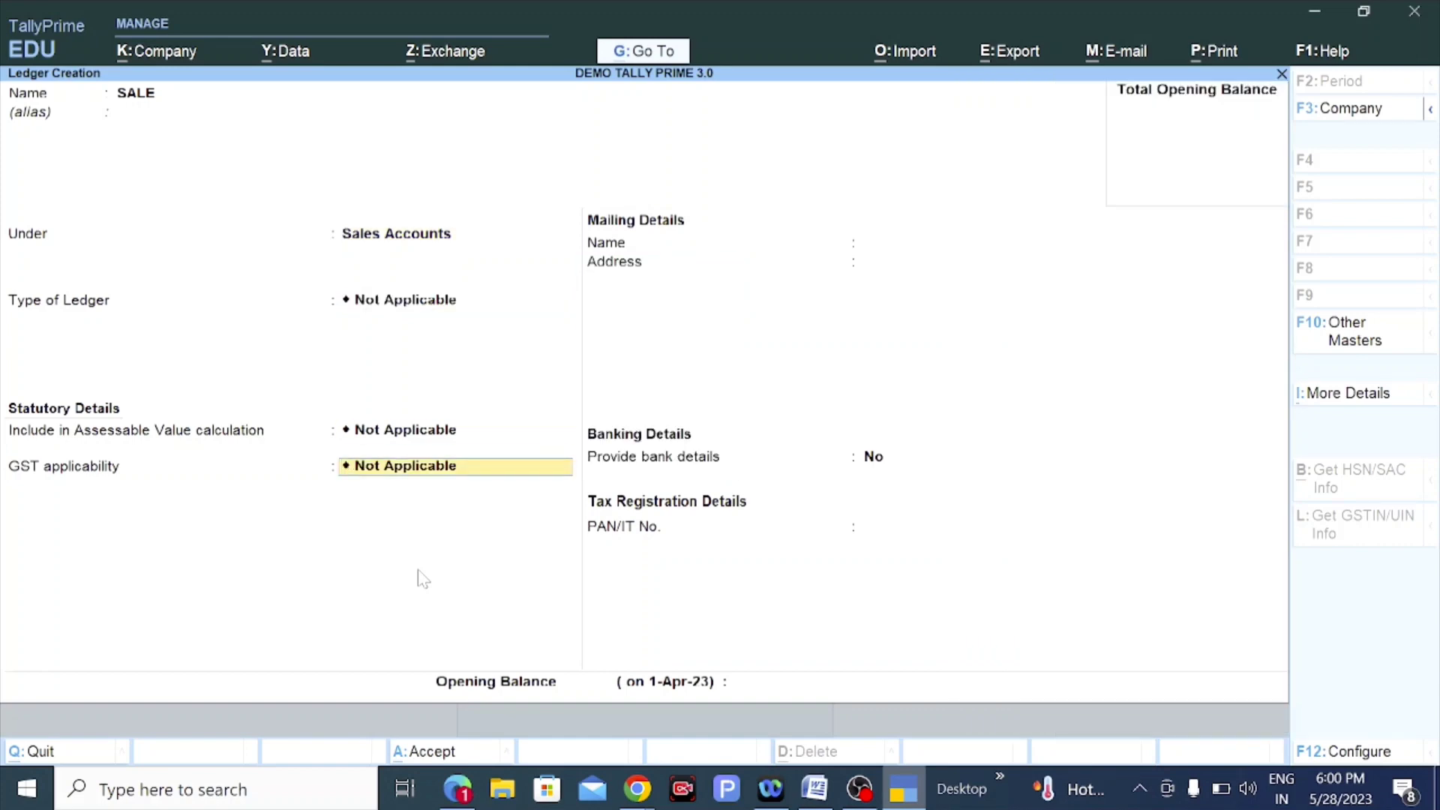
key("BackSpace")
key("BackSpace")
key("BackSpace")
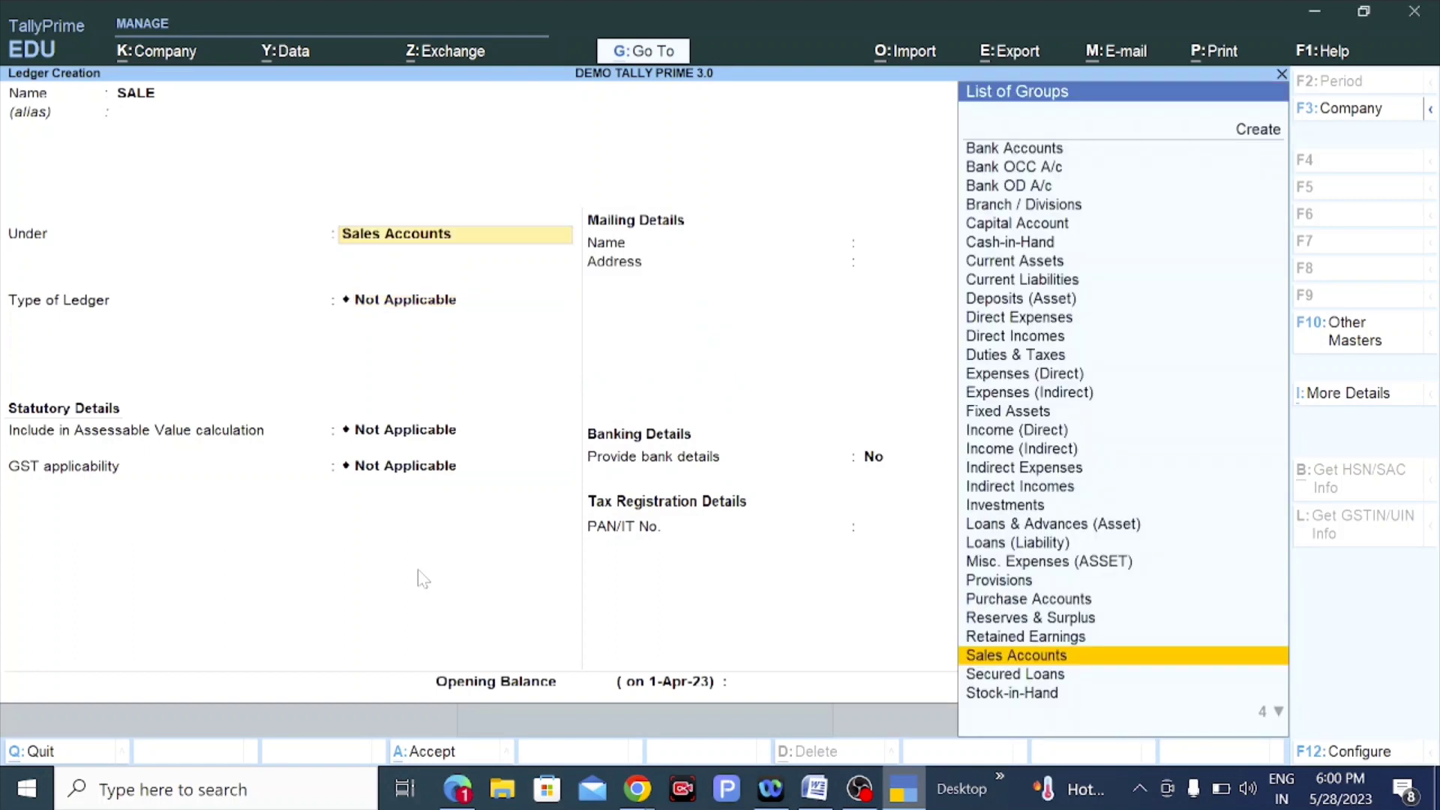
key("Return")
key("Return")
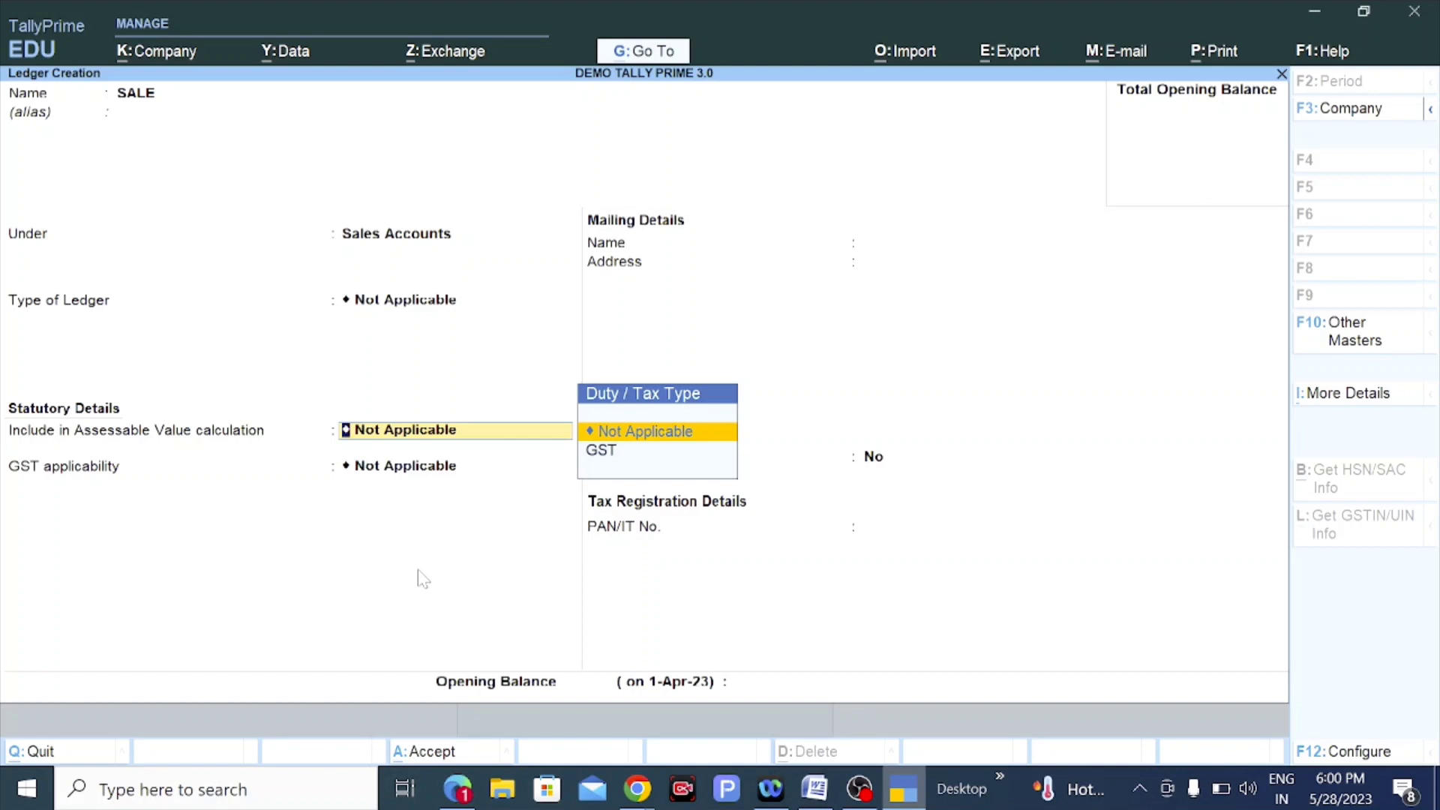
key("Return")
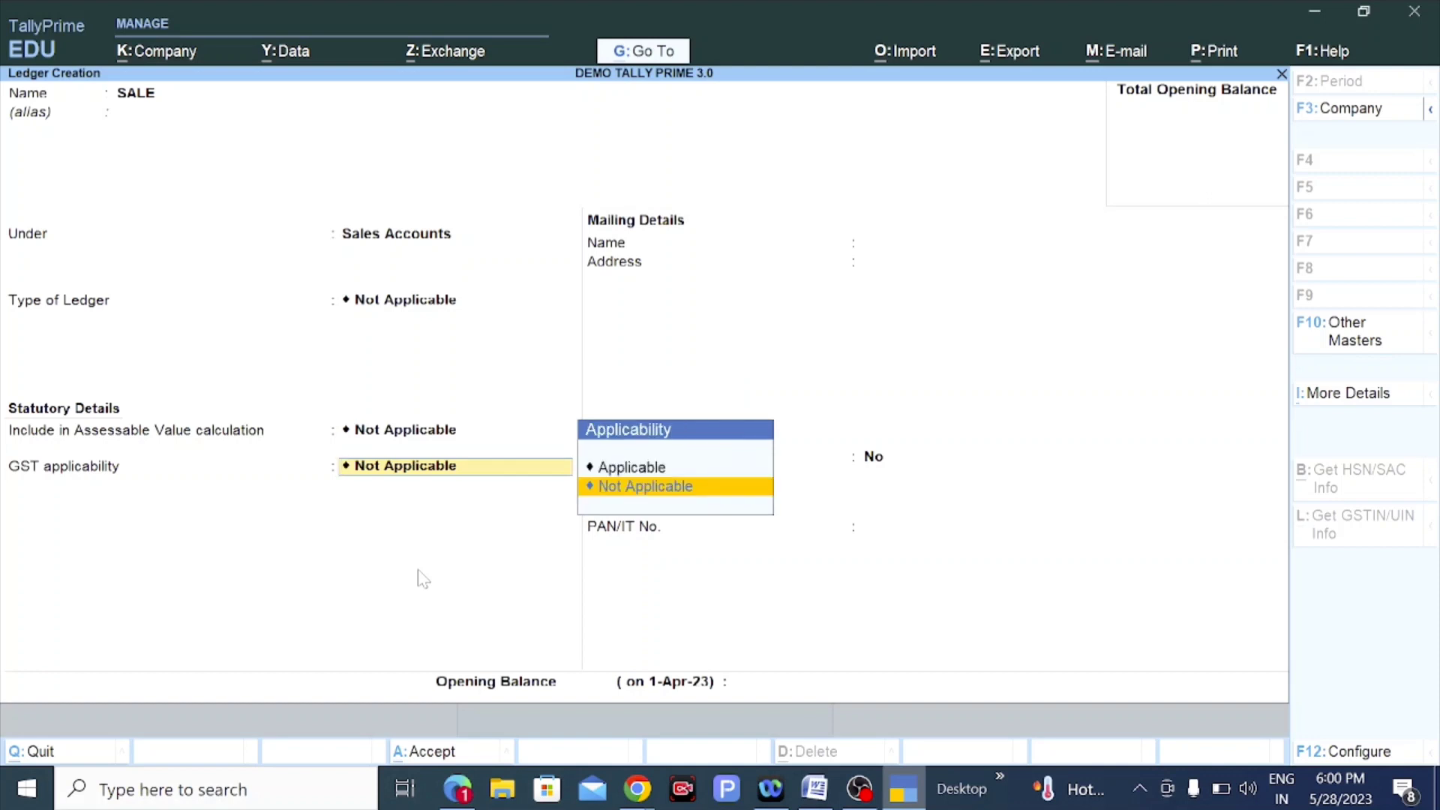
Make GST Applicable, keep HSN and rate as per Company/Group, and set supply type Goods.
key("Up")
key("Return")
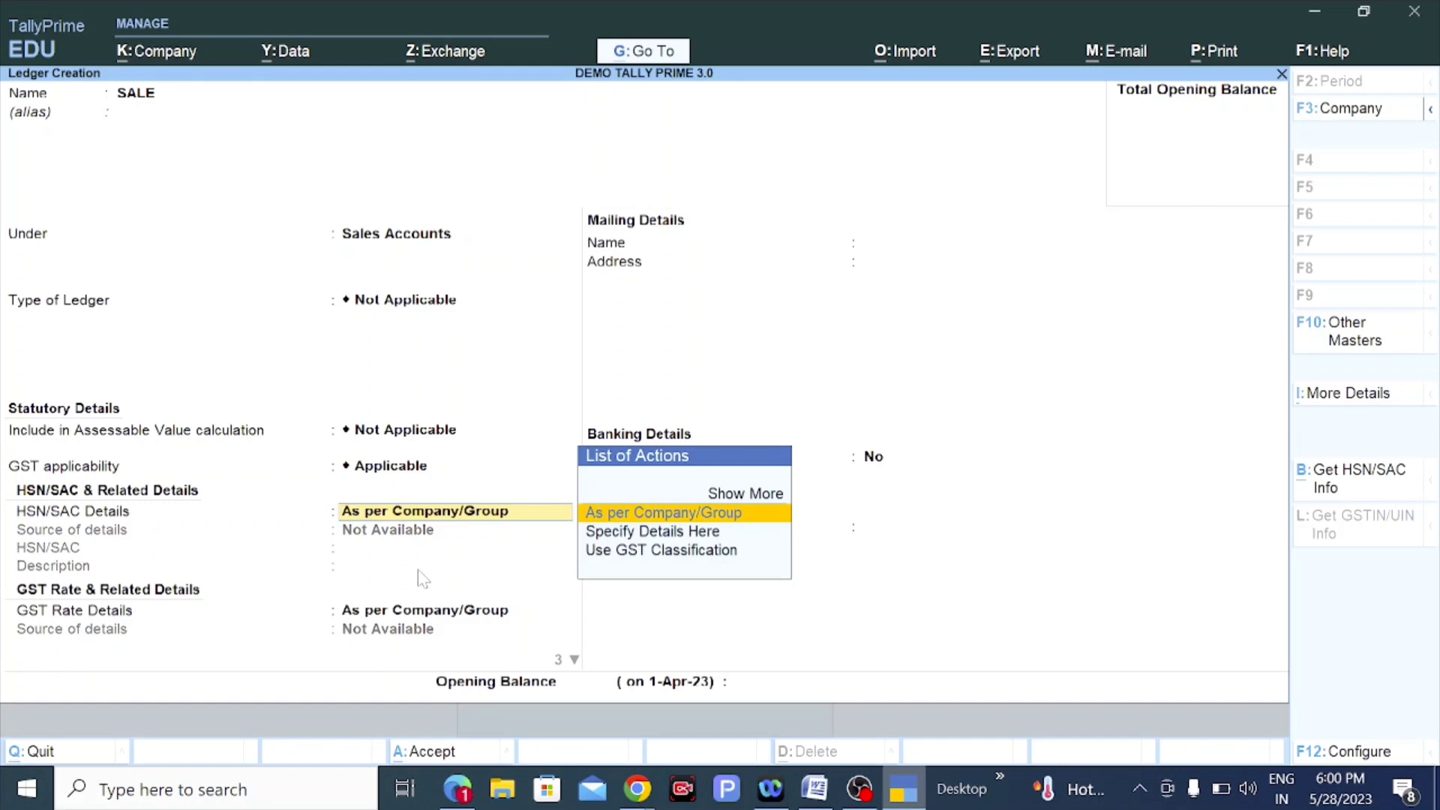
key("Return")
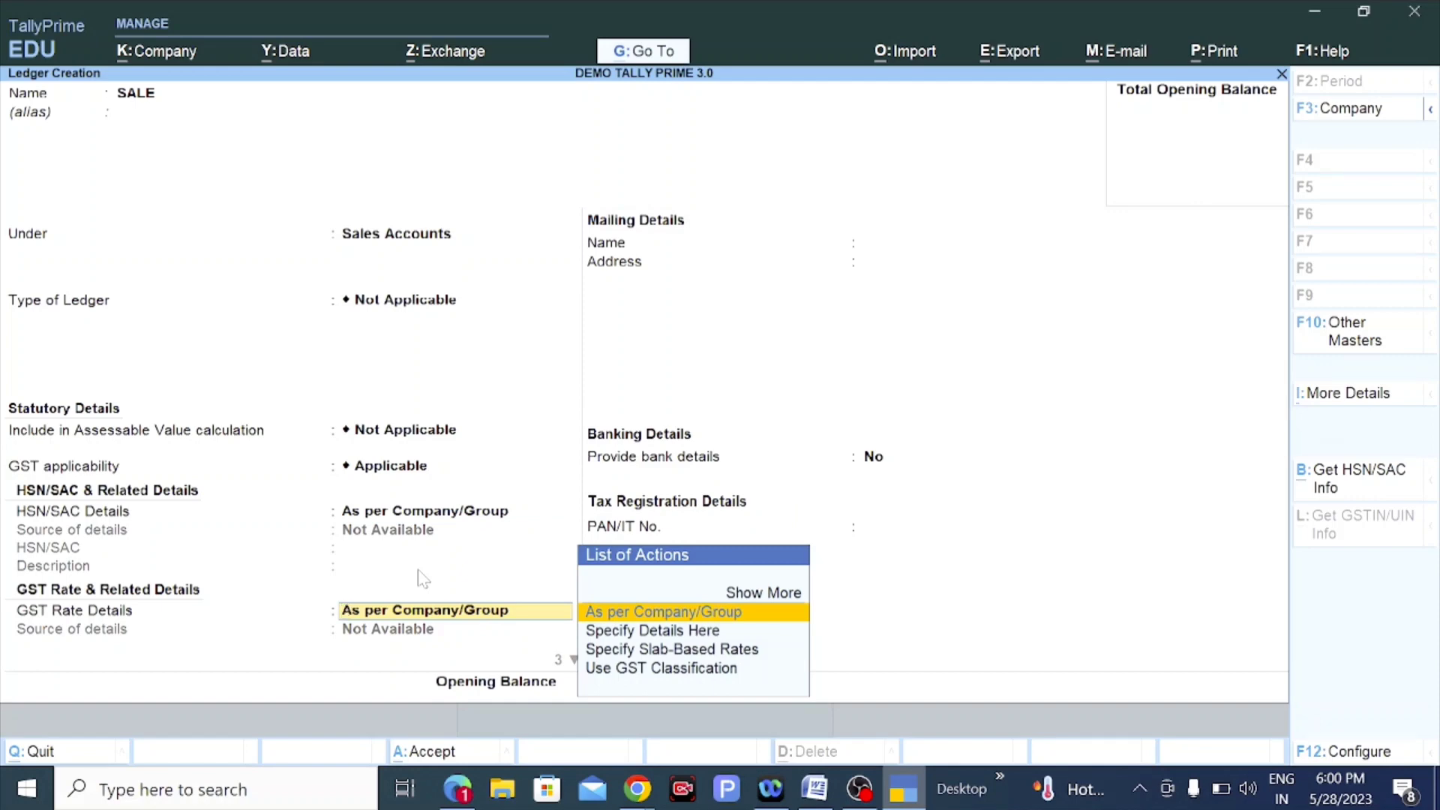
key("Return")
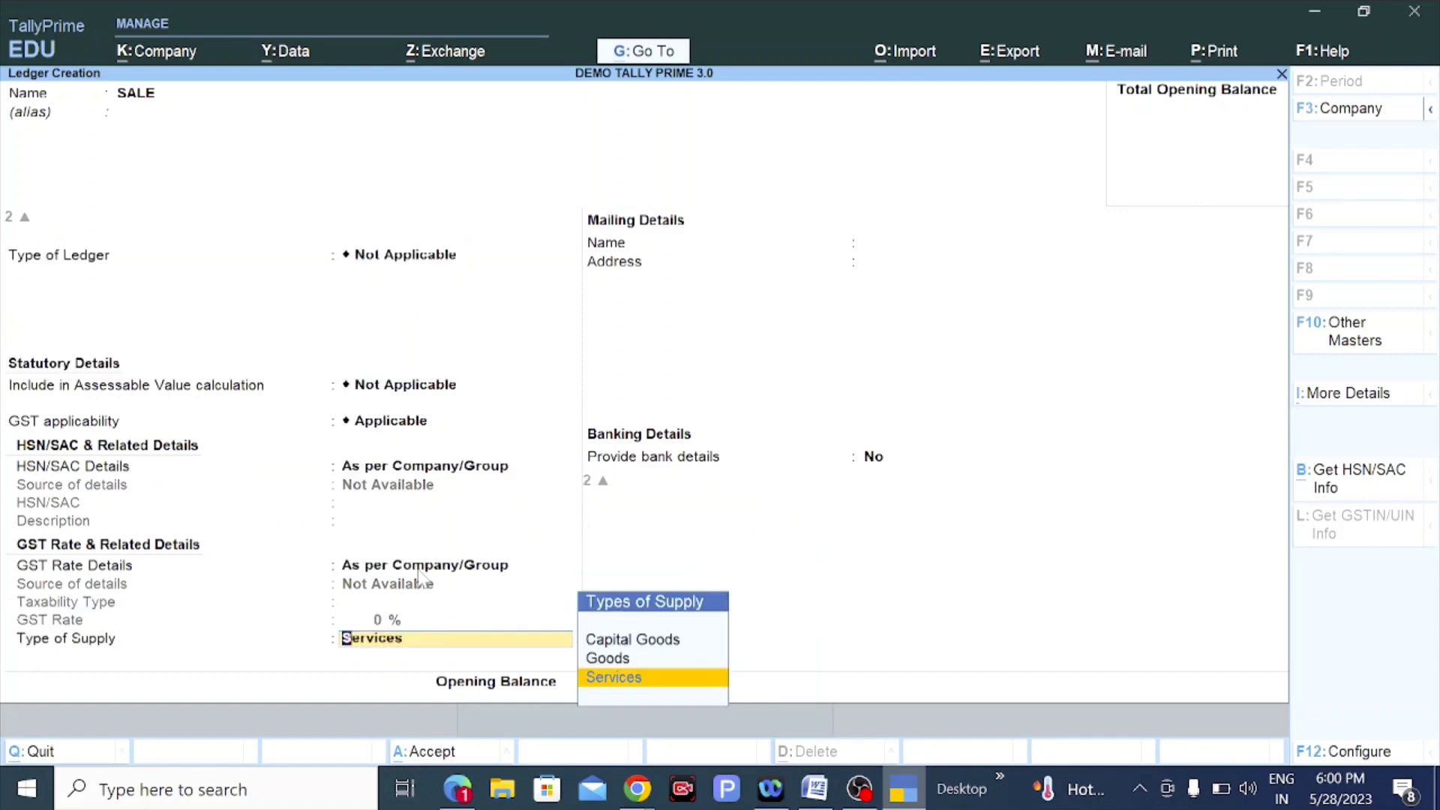
key("Up")
key("Return")
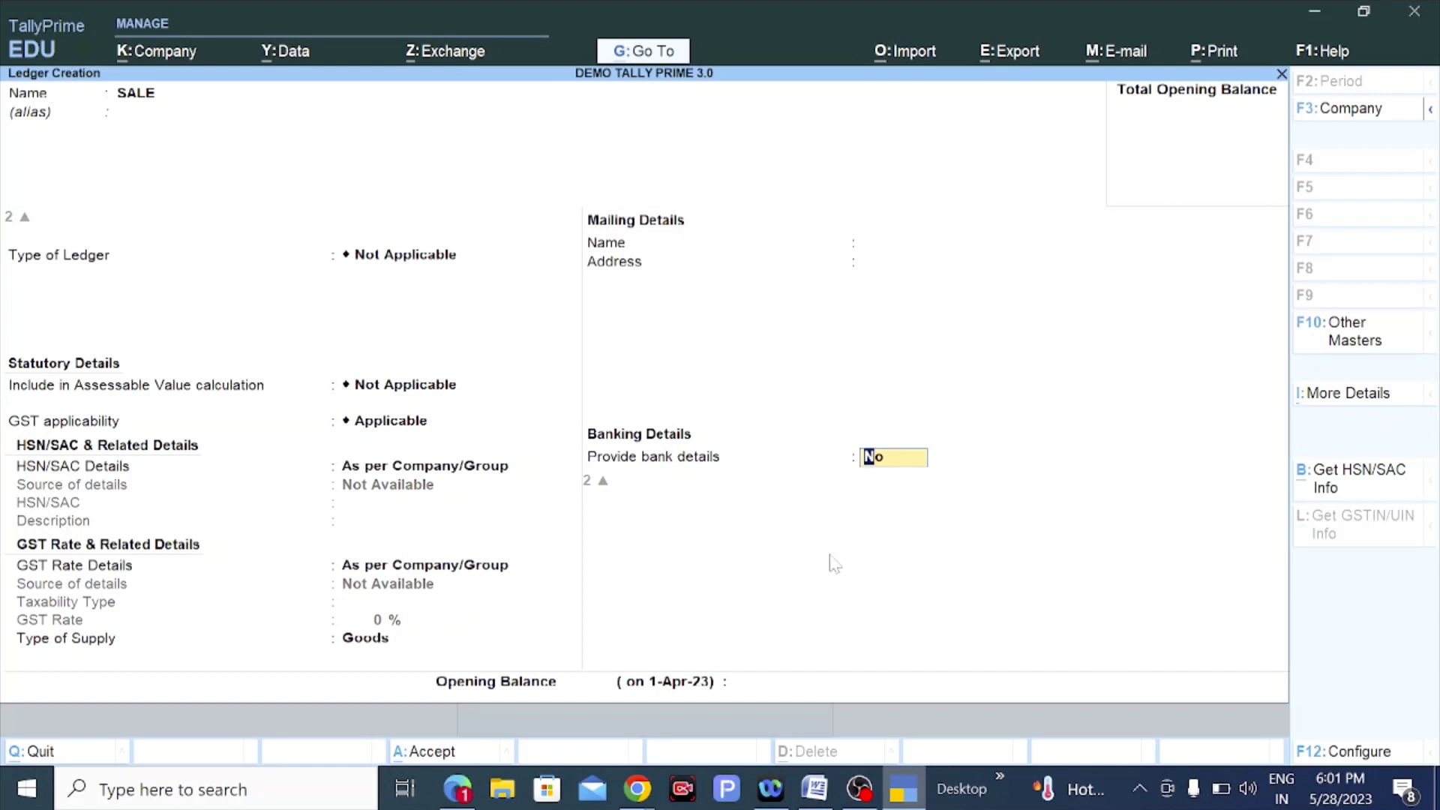
key("Return")
key("Return")
key("Return")
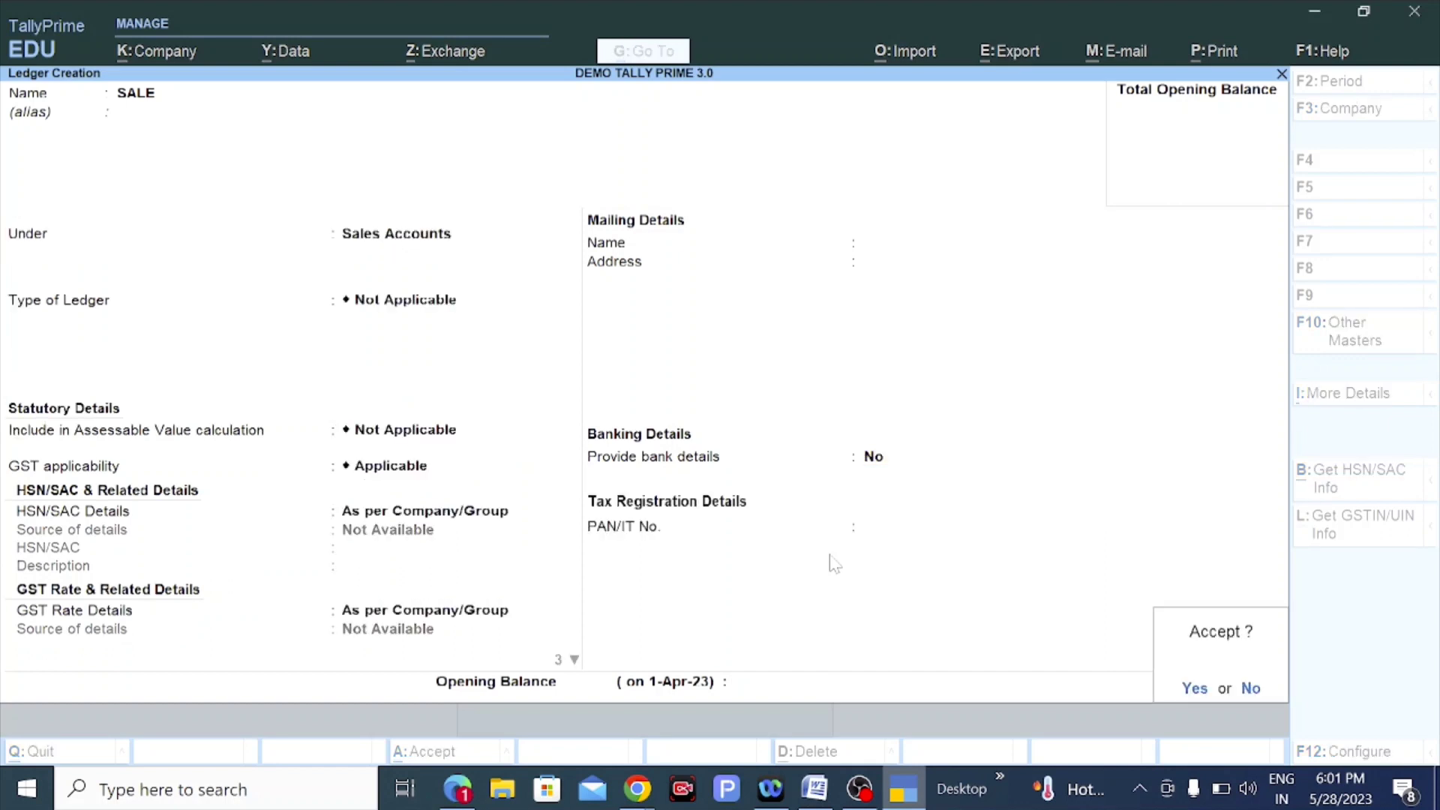
key("Return")
Create a PURCHASE ledger under Purchase Accounts with GST Applicable and supply type Goods, then save it.
type("PURCHASE")
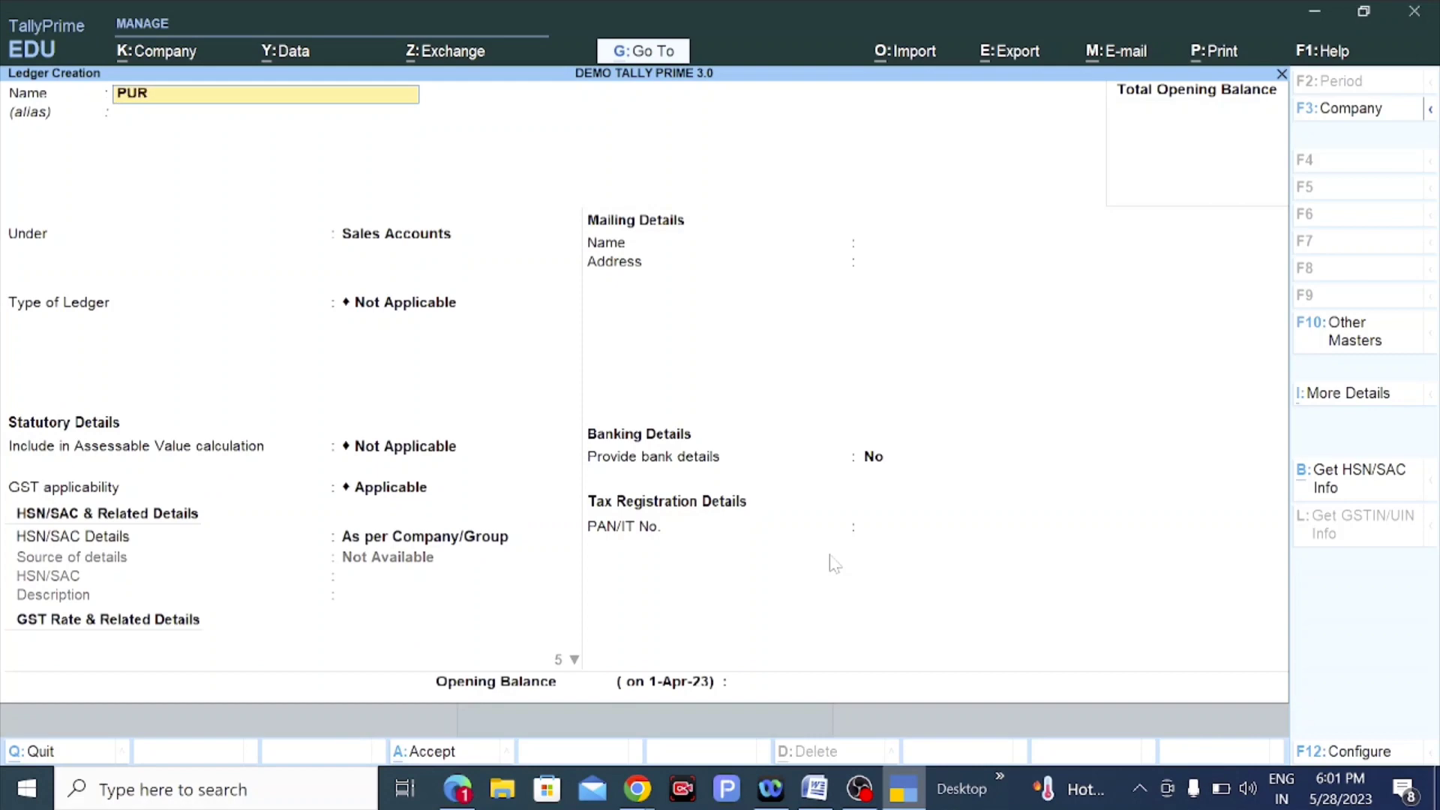
key("Return")
key("Return")
type("PURCHASE")
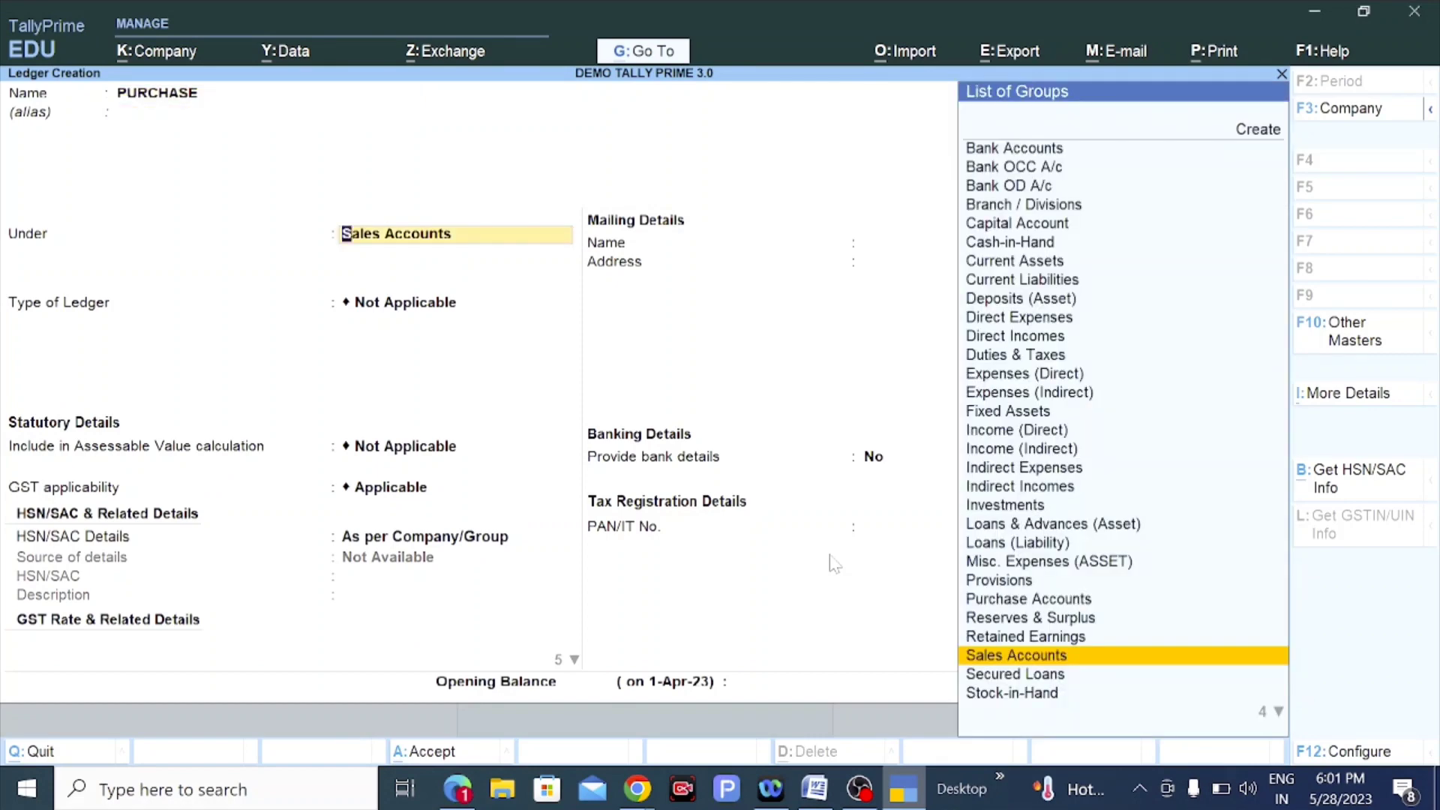
key("Return")
key("Return")
key("Return")
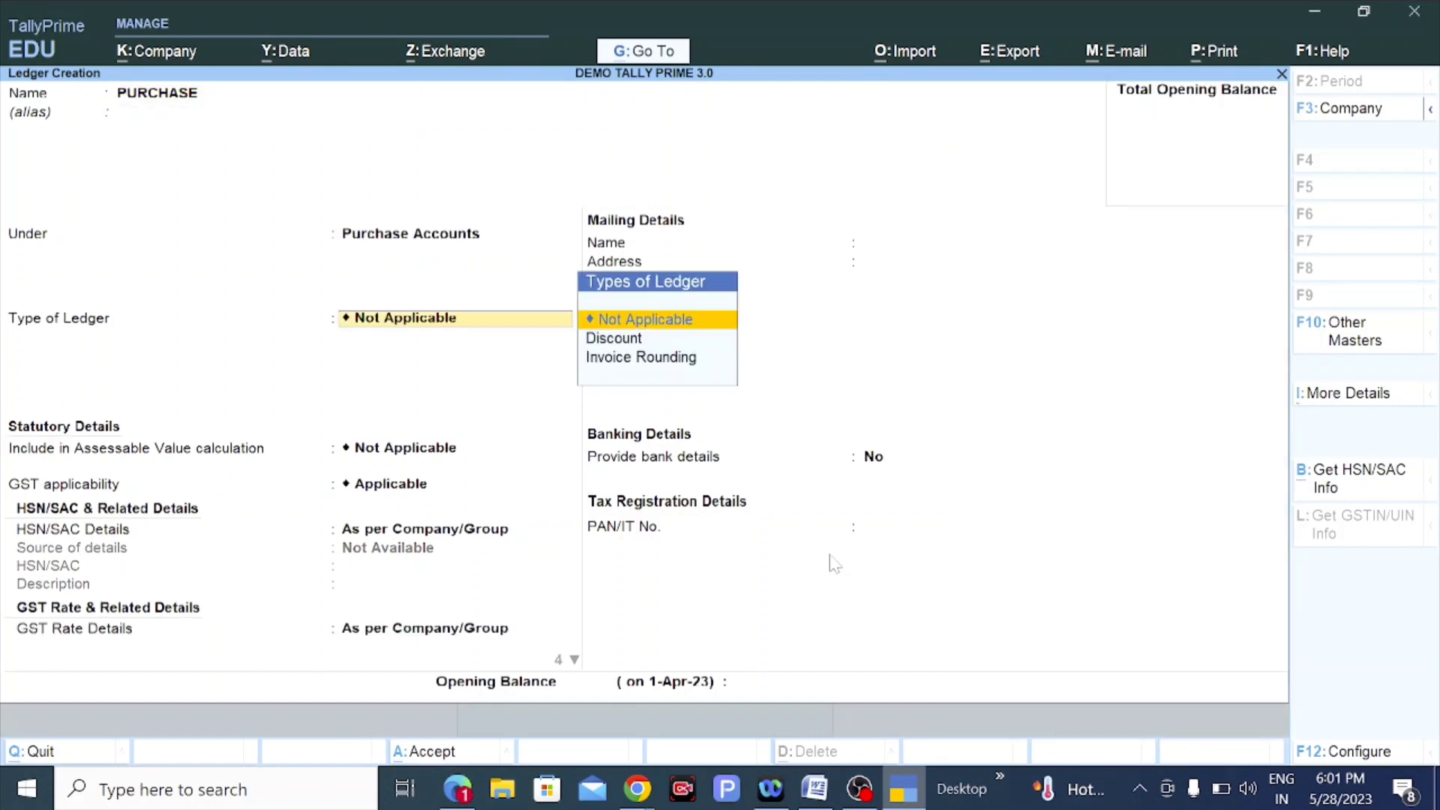
key("Return")
key("Return")
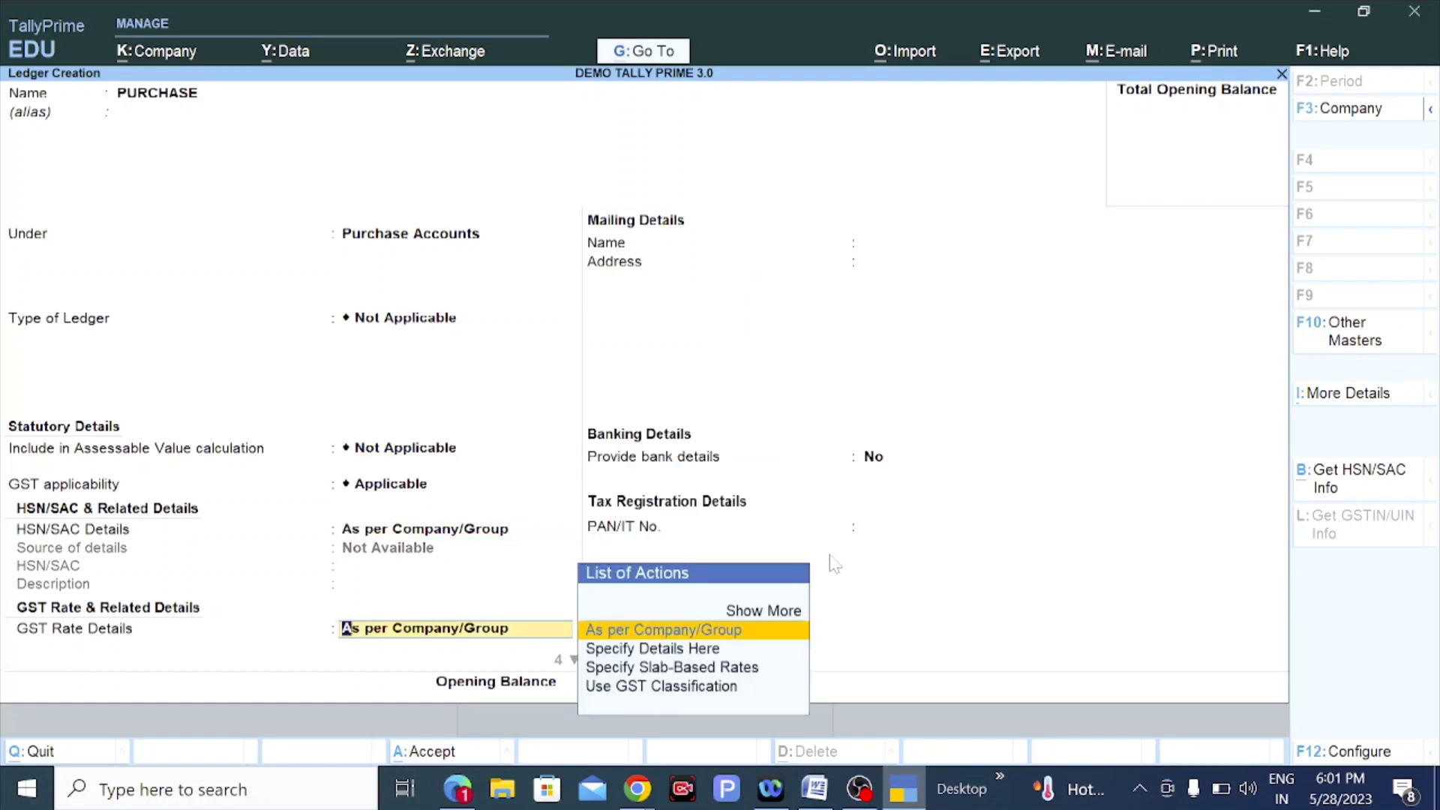
key("BackSpace")
key("BackSpace")
key("BackSpace")
key("Return")
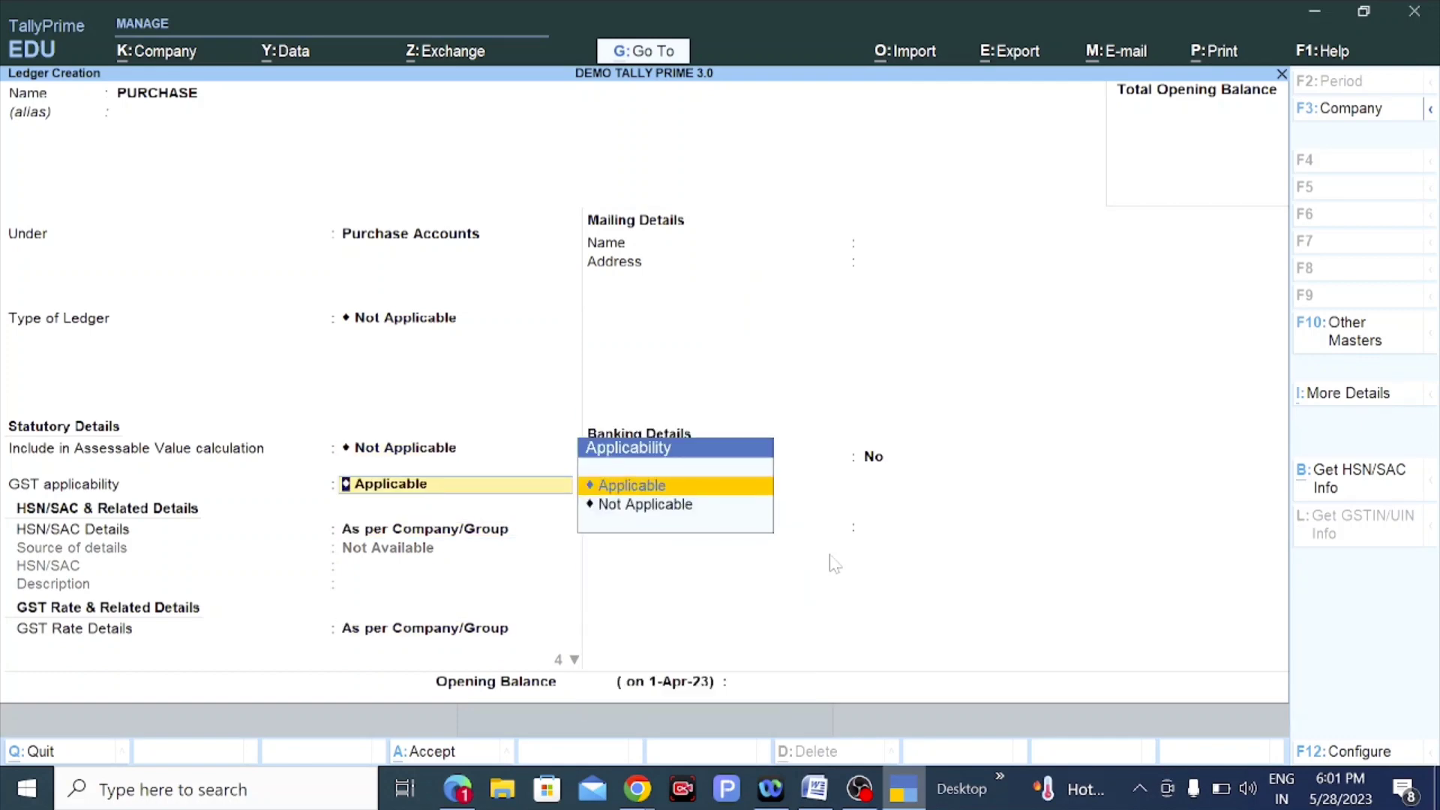
key("Return")
key("Return")
key("Return")
key("Return")
key("BackSpace")
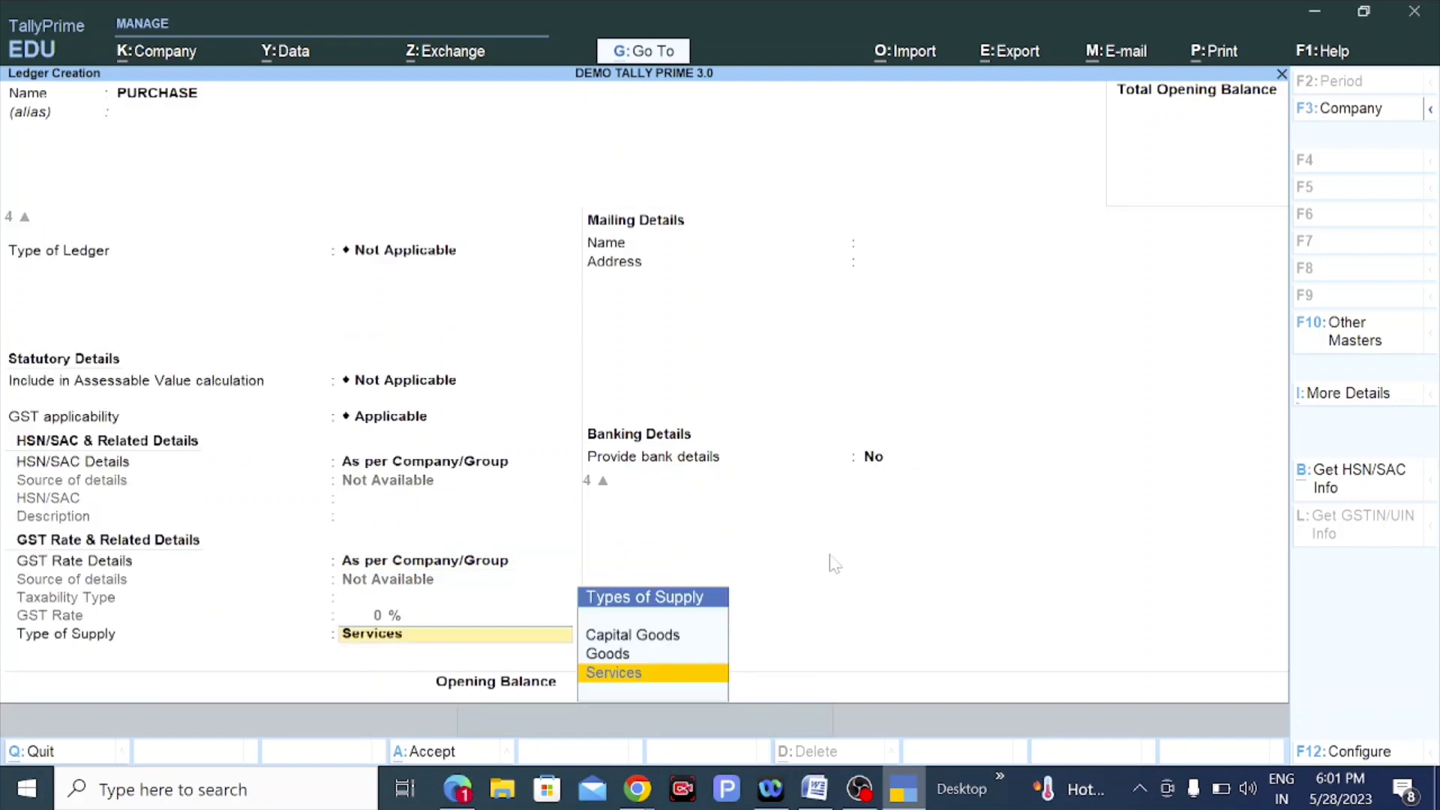
key("Up")
key("Return")
key("Return")
key("Return")
key("Return")
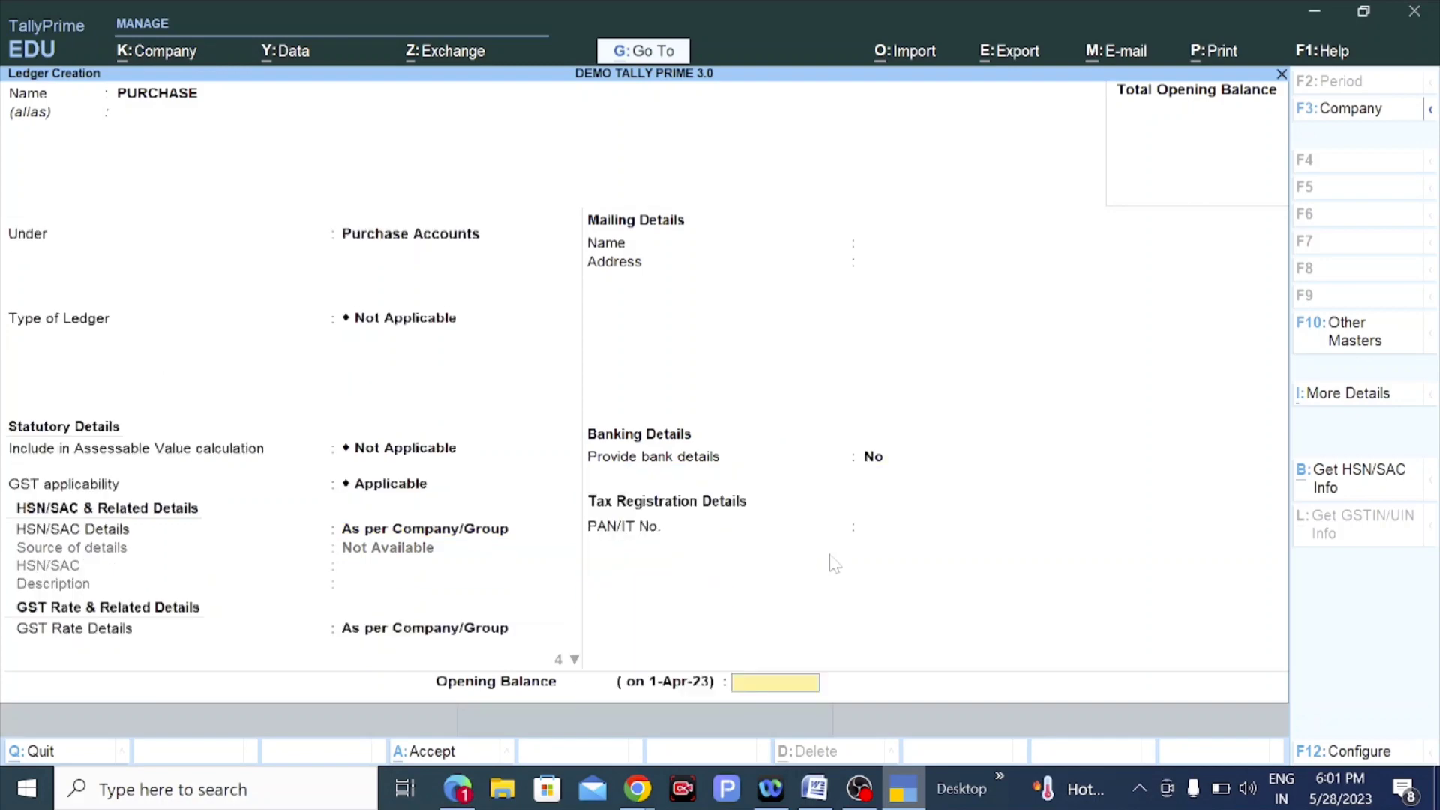
key("Return")
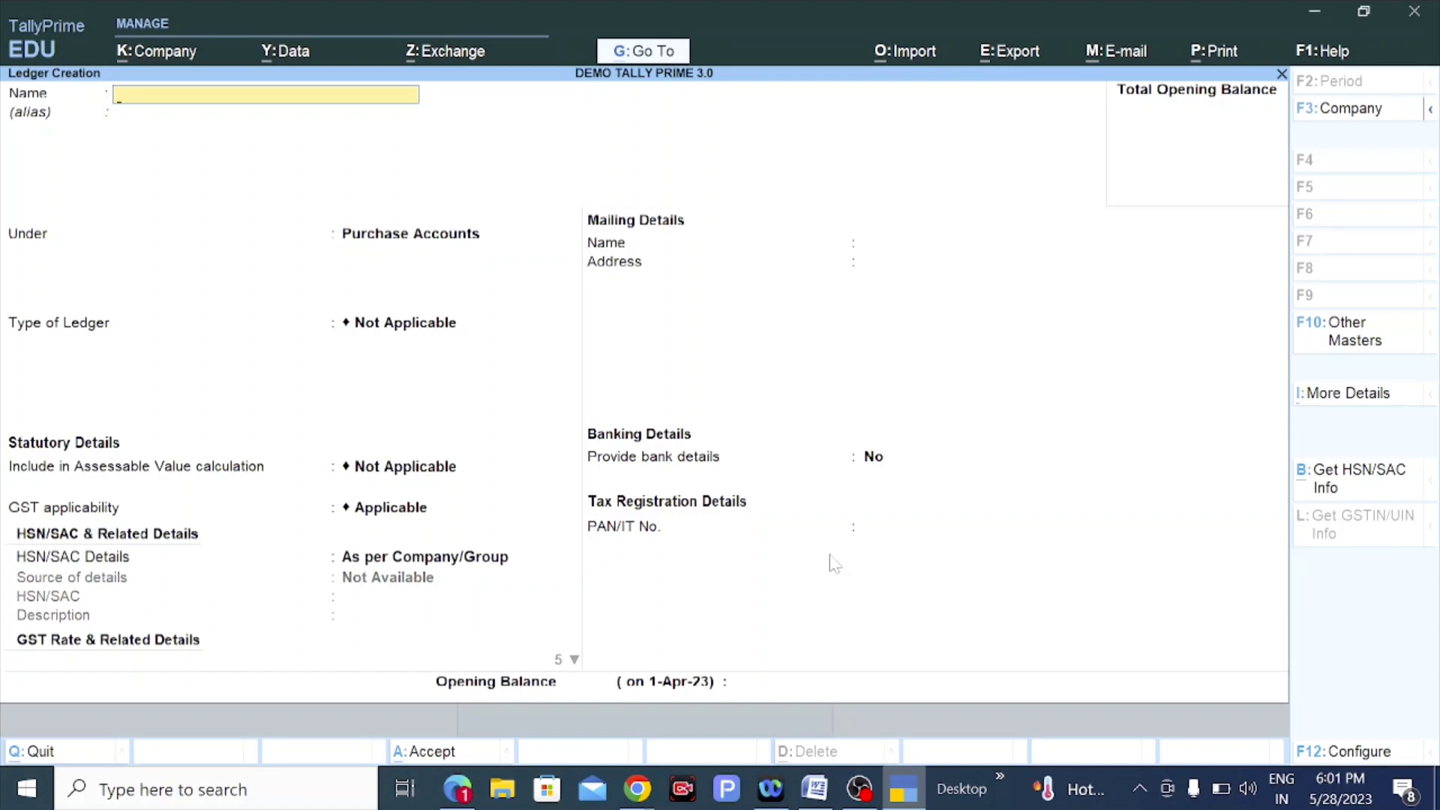
Create and save a CGST ledger under Duties & Taxes with duty type GST and tax type CGST.
type("CGST")
key("Return")
key("Return")
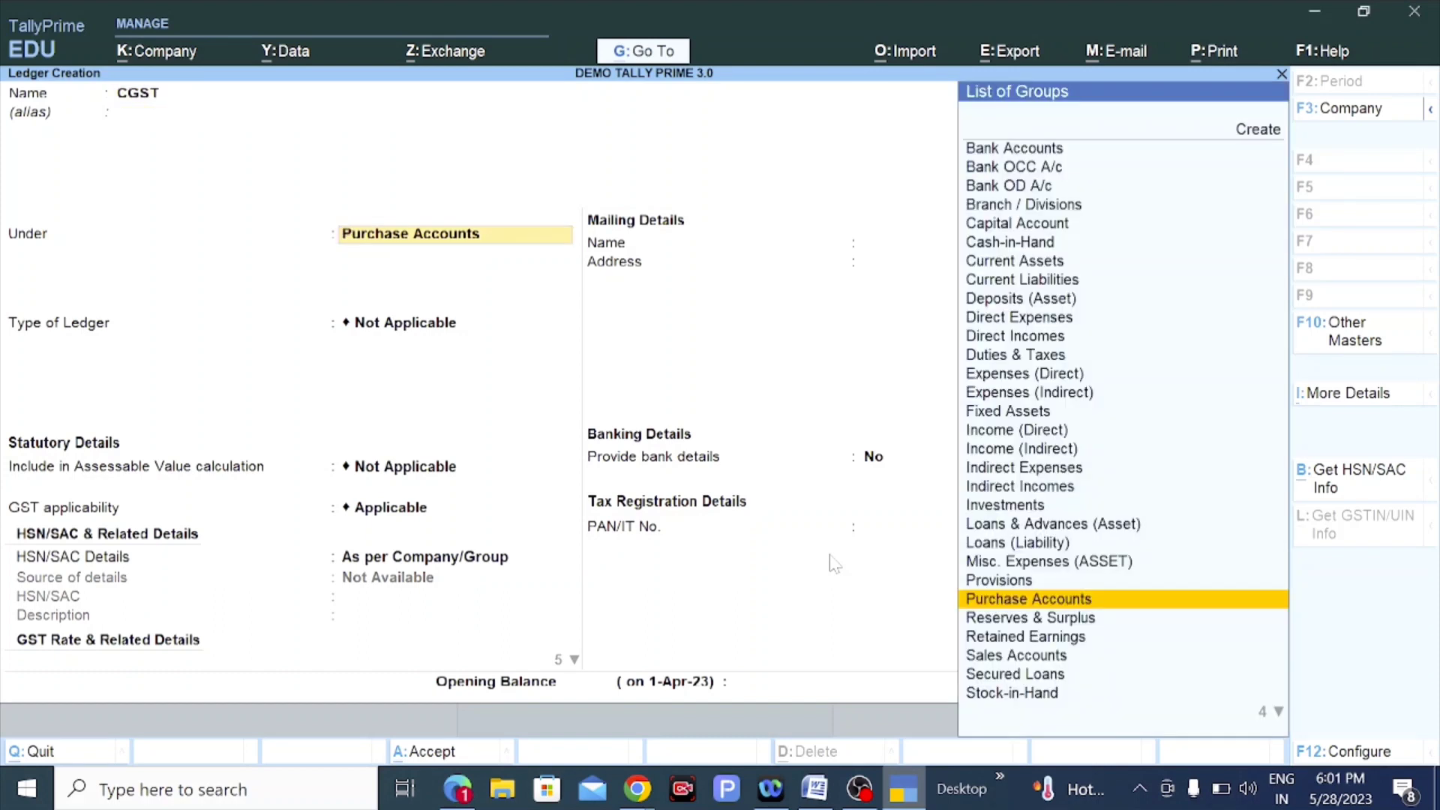
type("DUT")
key("Return")
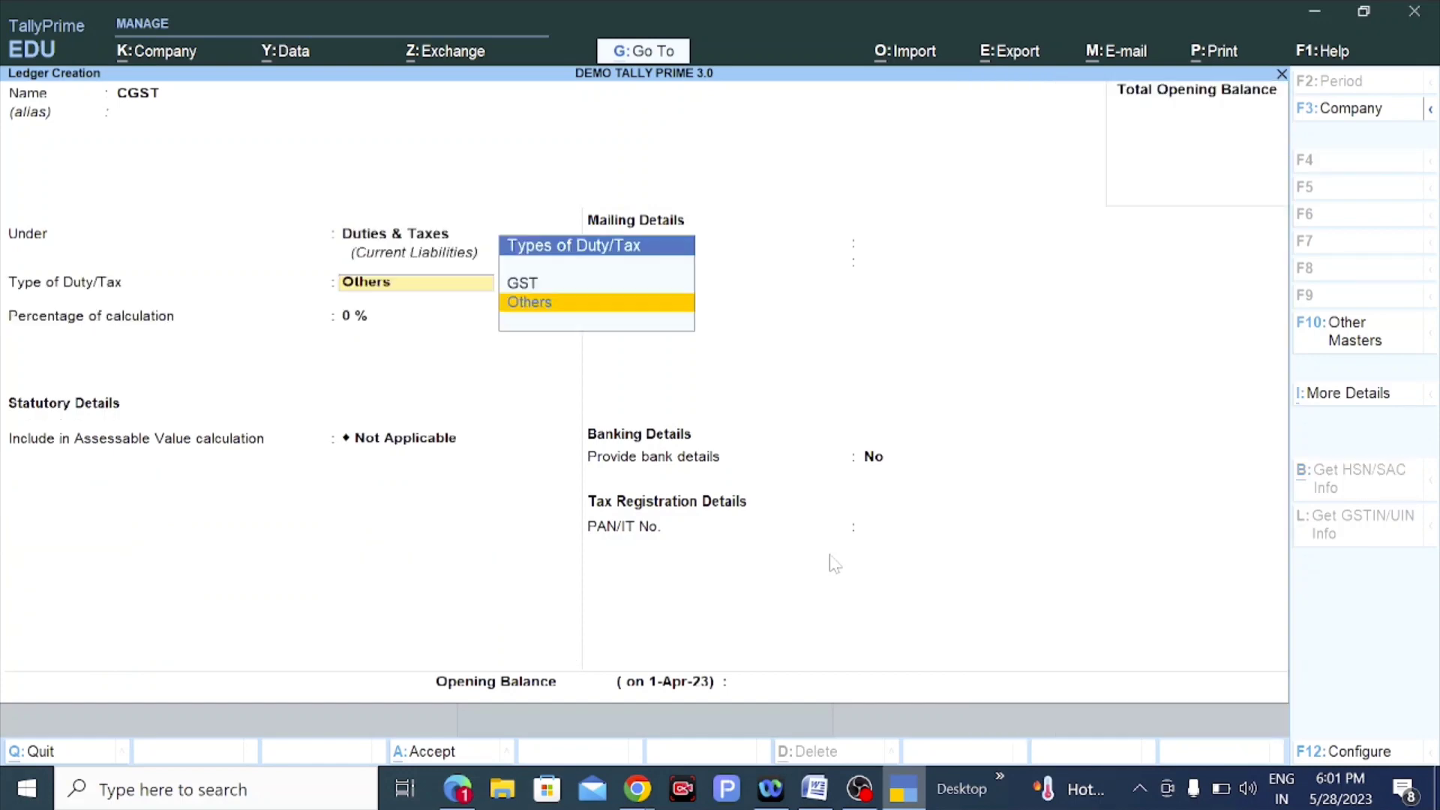
key("Up")
key("Return")
key("Down")
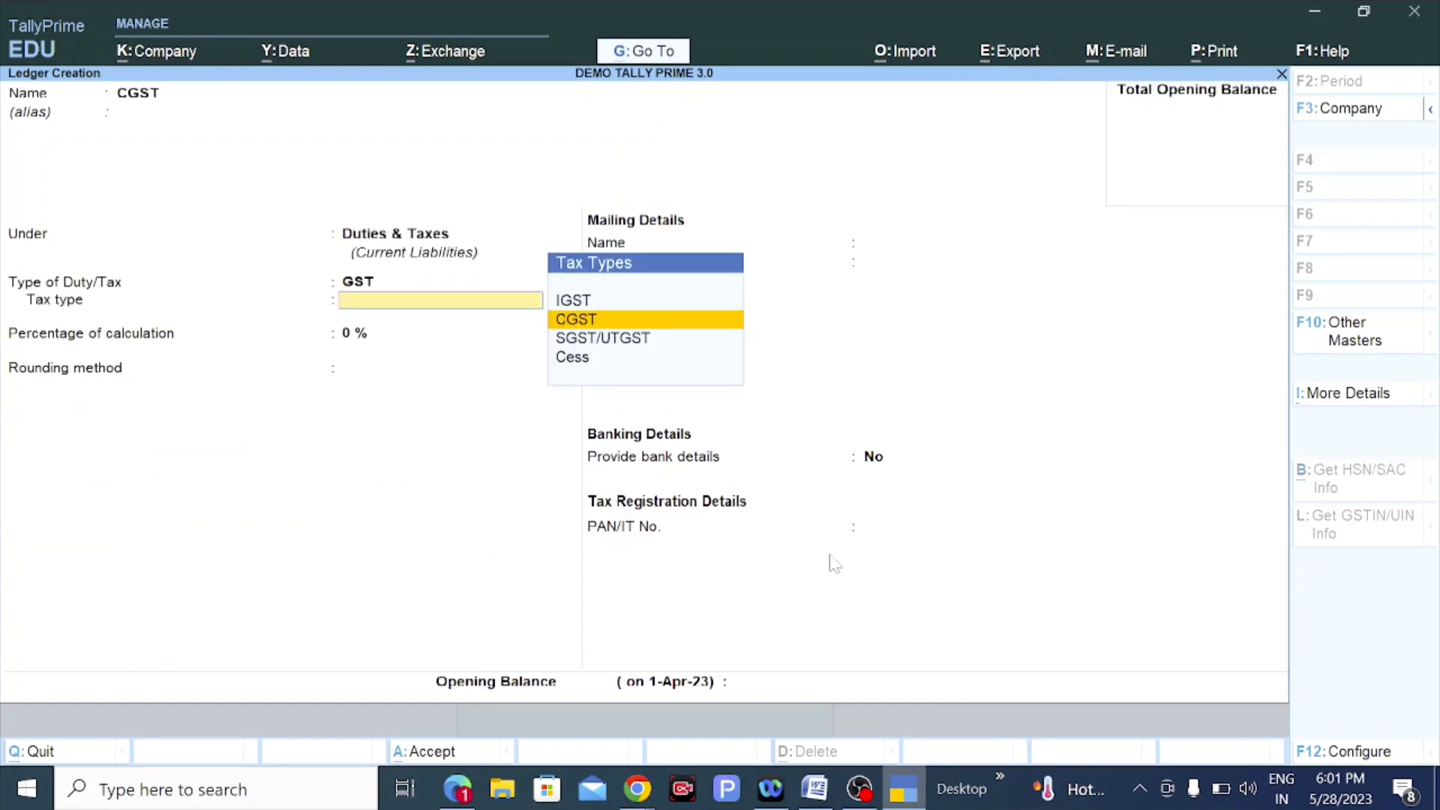
key("Return")
key("Return")
key("Return")
key("Return")
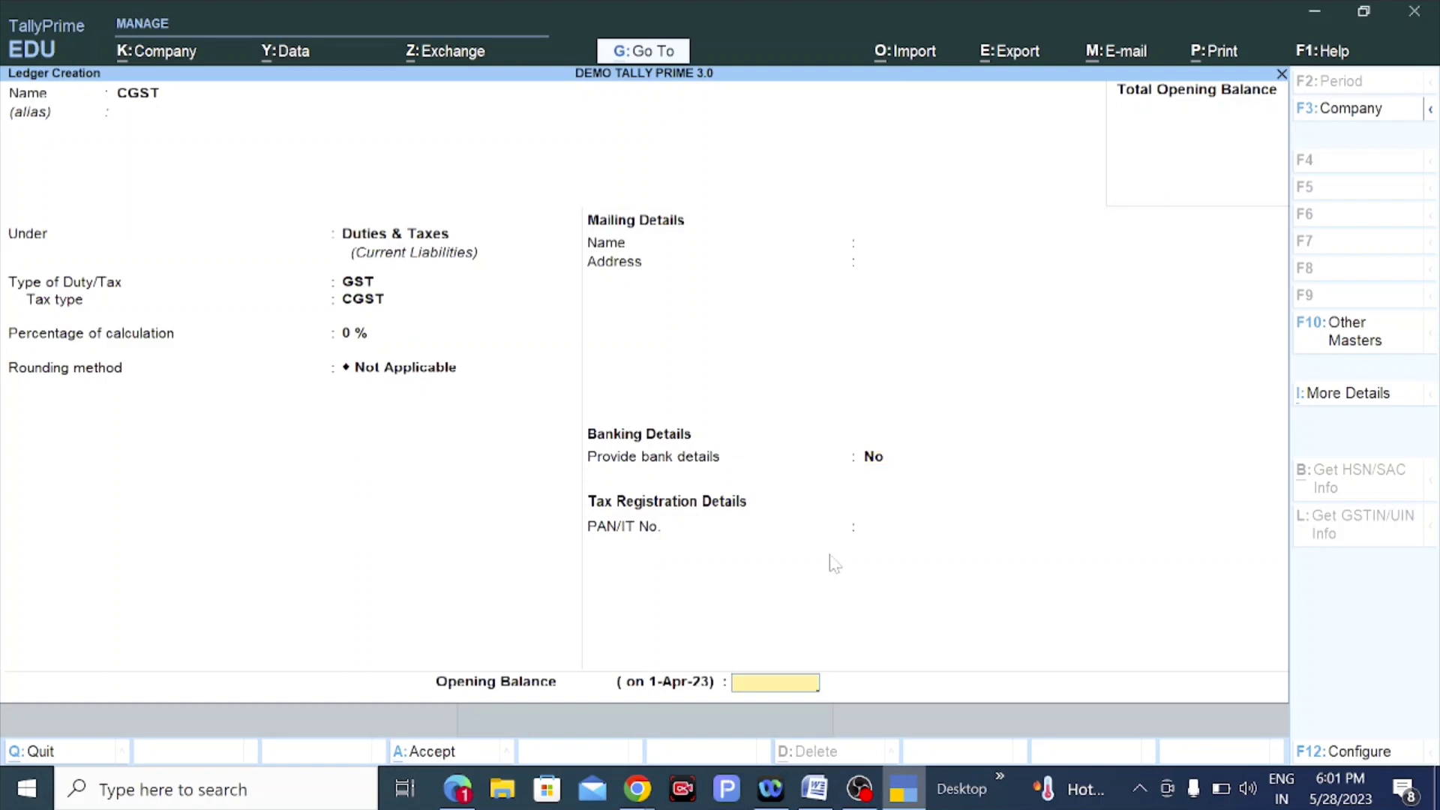
key("Return")
key("Return")
Create and save an SGST ledger under Duties & Taxes with tax type SGST/UTGST.
type("SG")
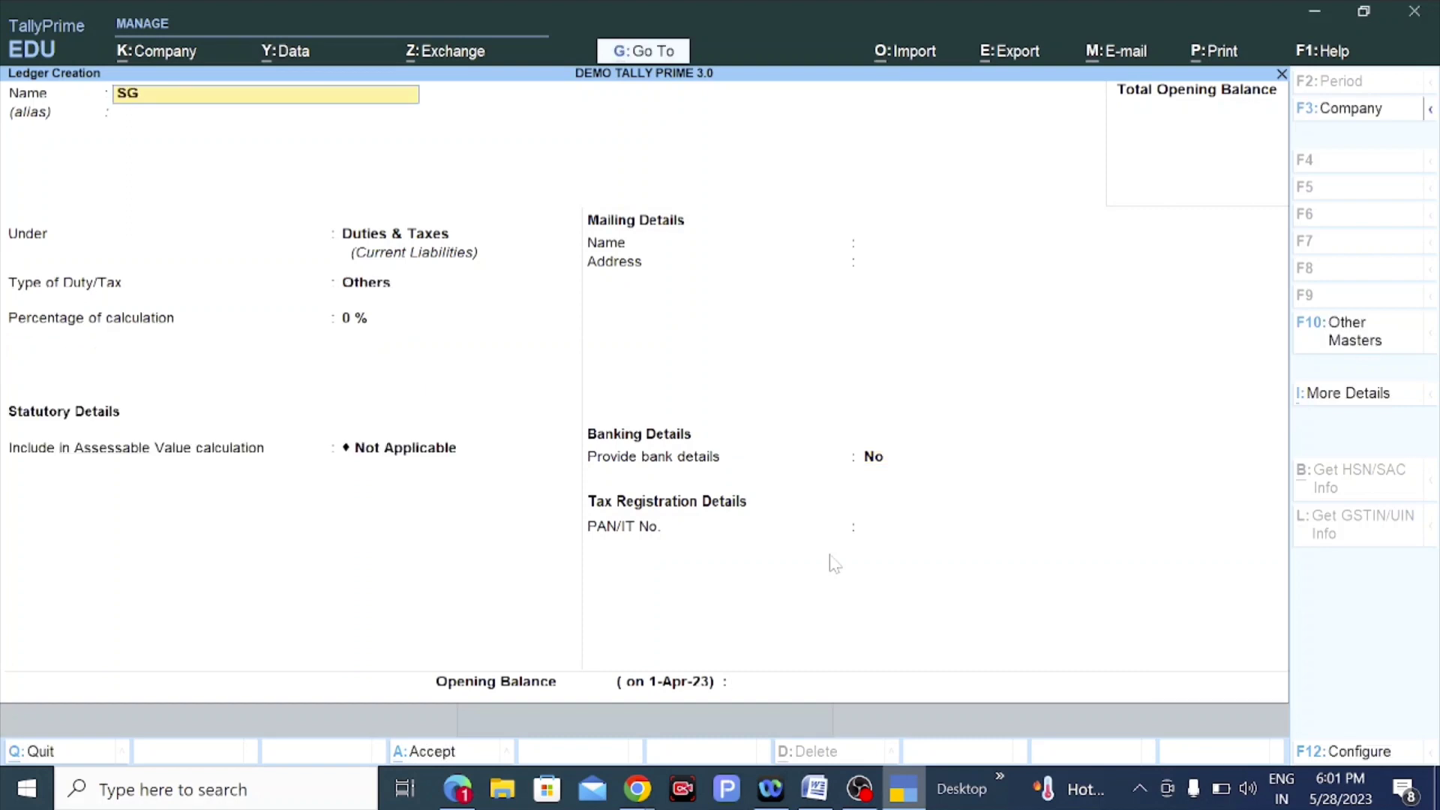
type("ST")
key("Return")
key("Return")
key("Return")
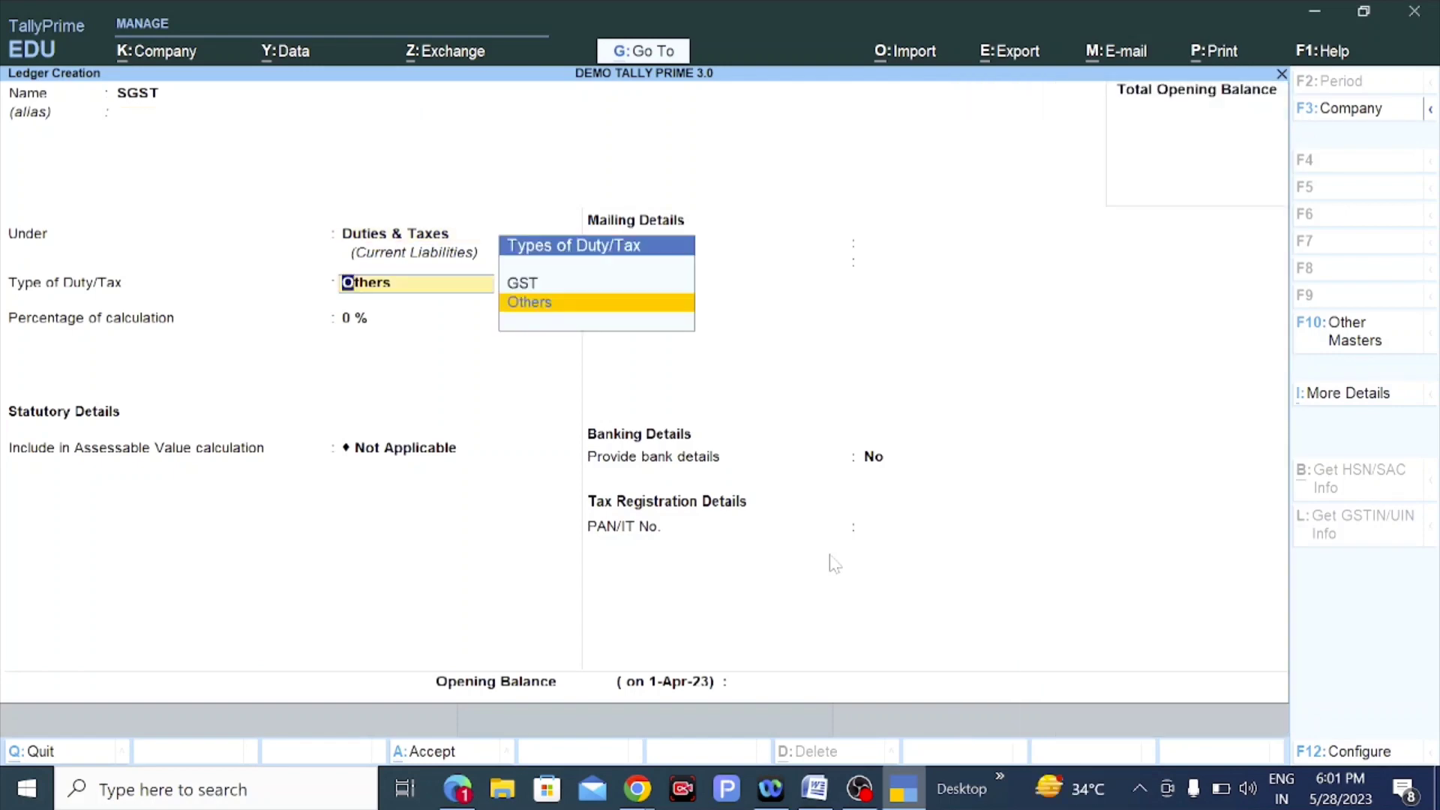
key("Up")
key("Return")
key("Down")
key("Down")
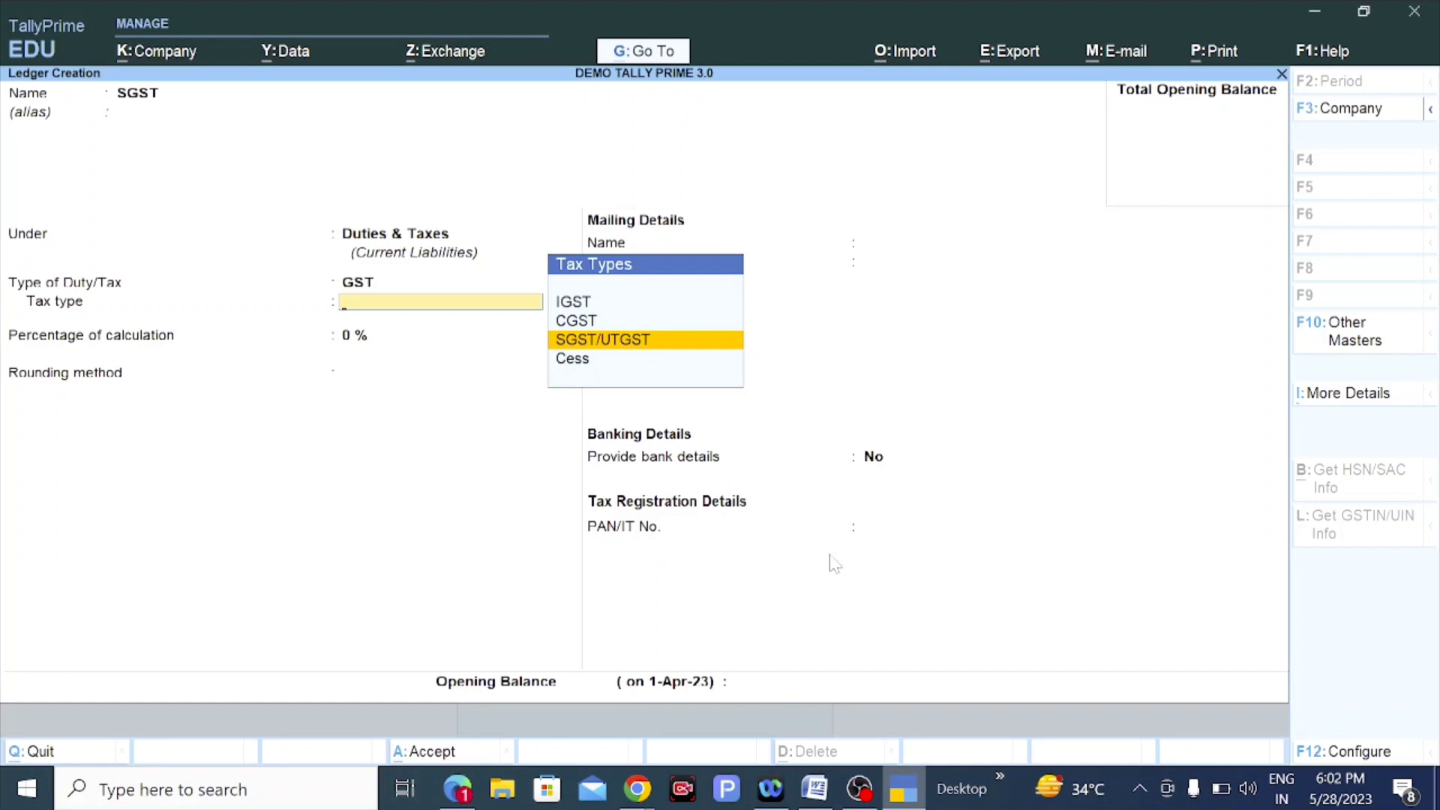
key("Return")
key("Return")
key("Return")
key("Return")
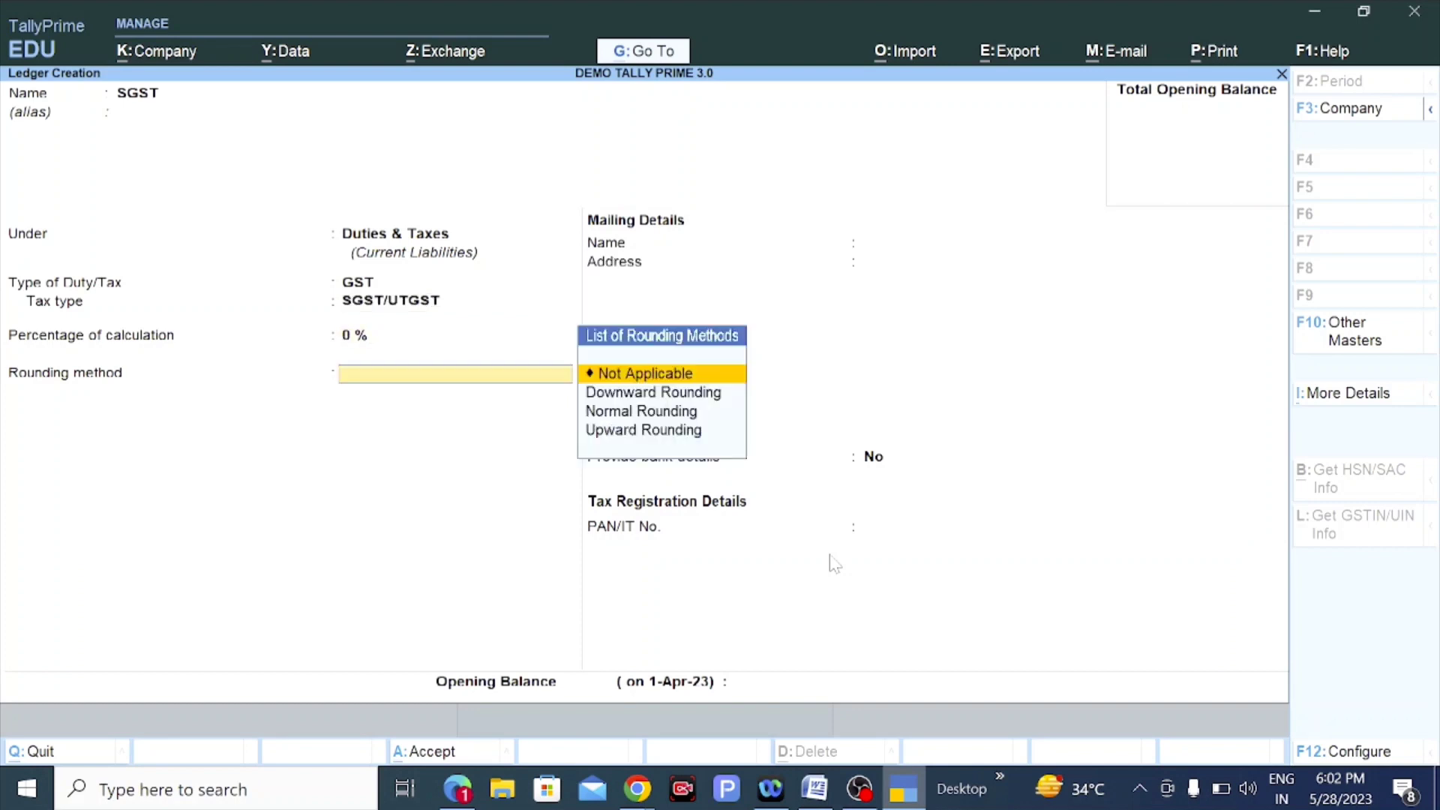
key("Return")
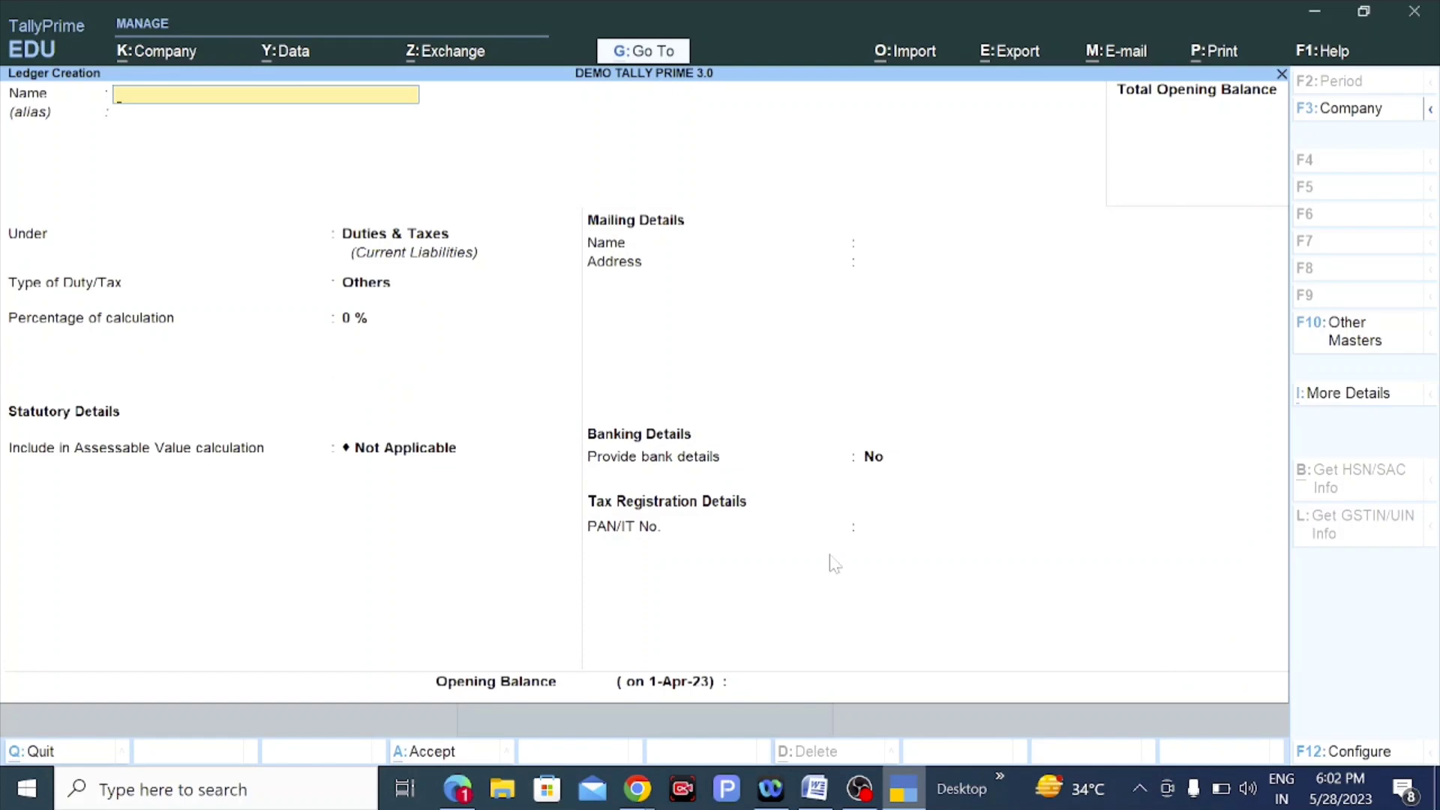
Create an IGST ledger under Duties & Taxes with duty type GST and tax type IGST, then close the form.
type("IGST")
key("Return")
key("Return")
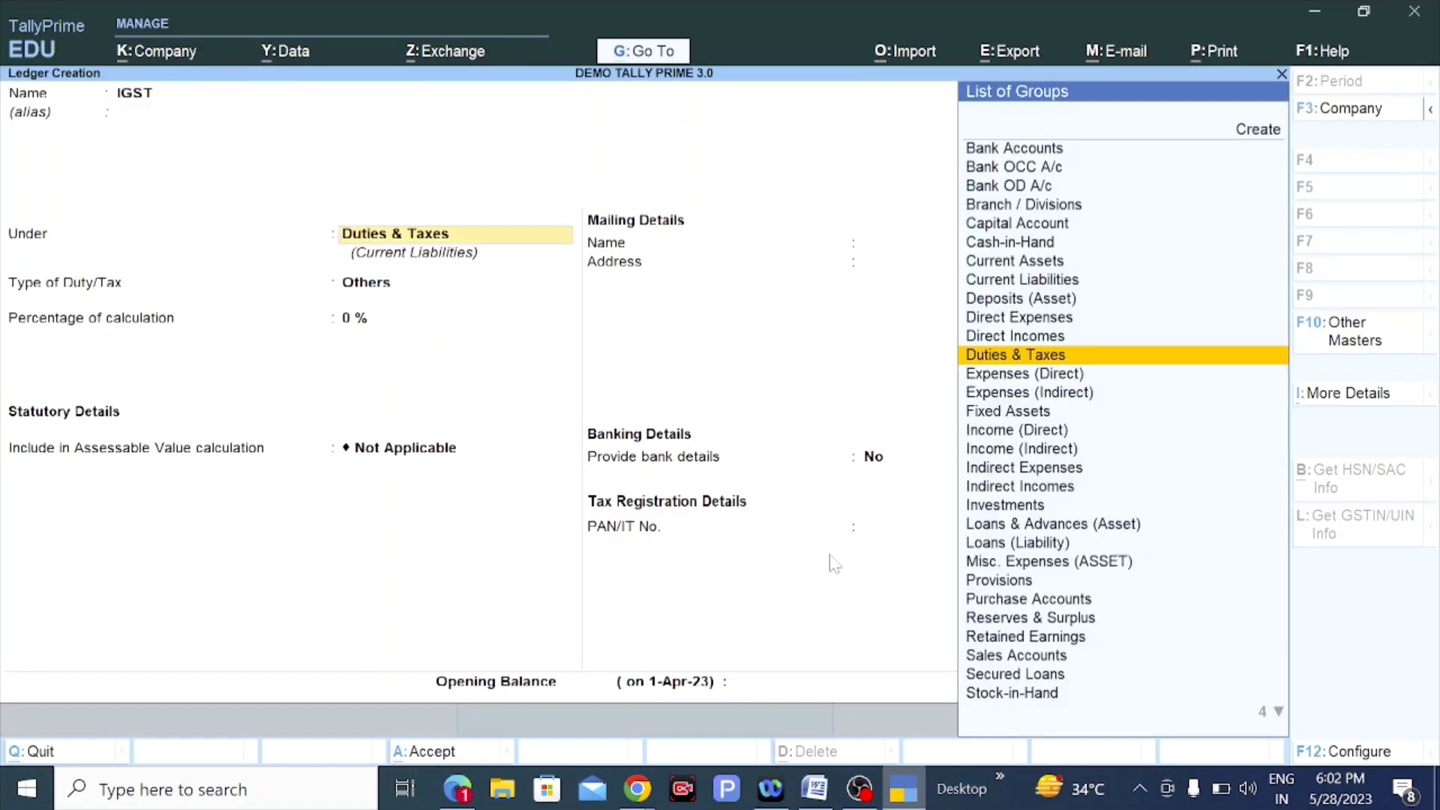
key("Return")
key("Return")
key("Return")
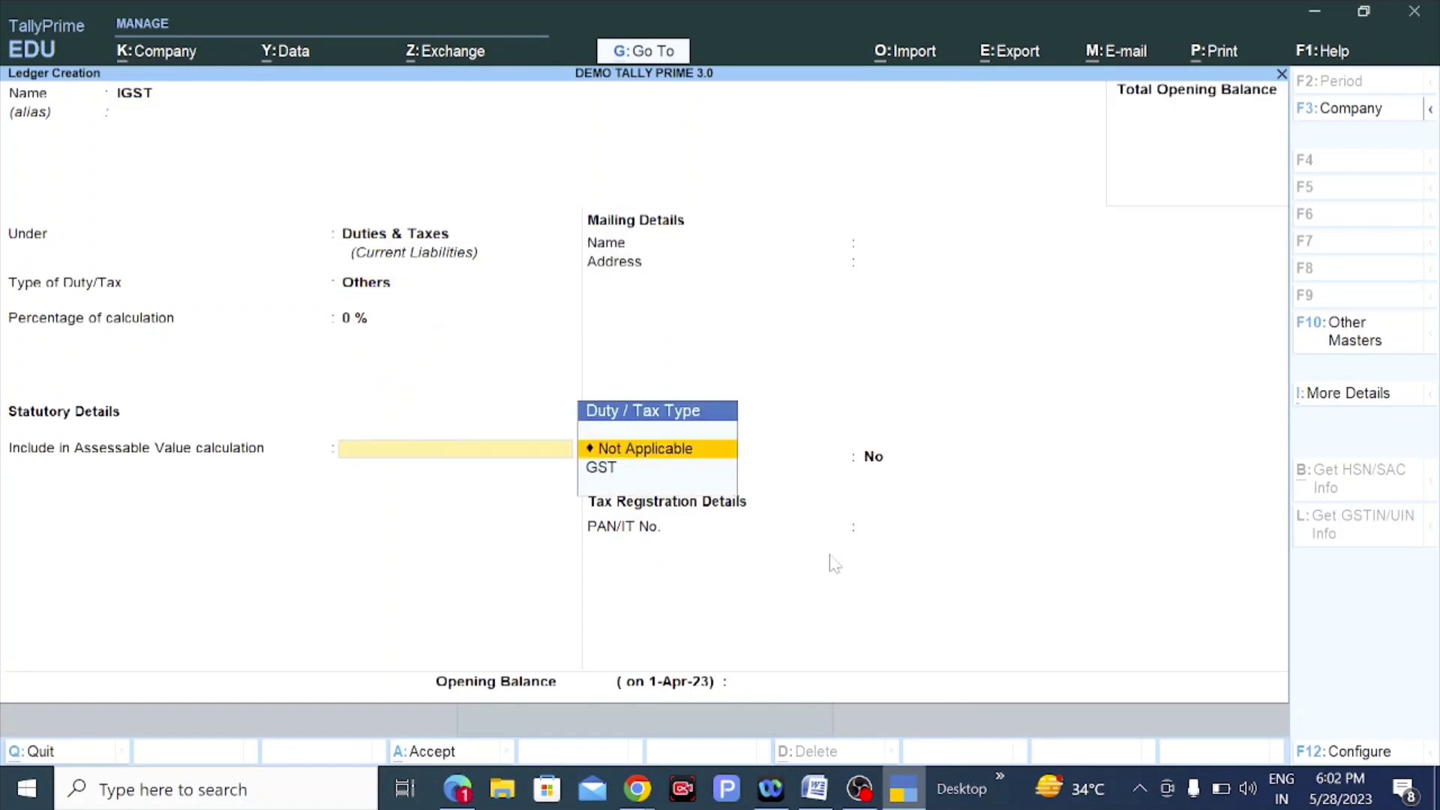
key("BackSpace")
key("Up")
key("Return")
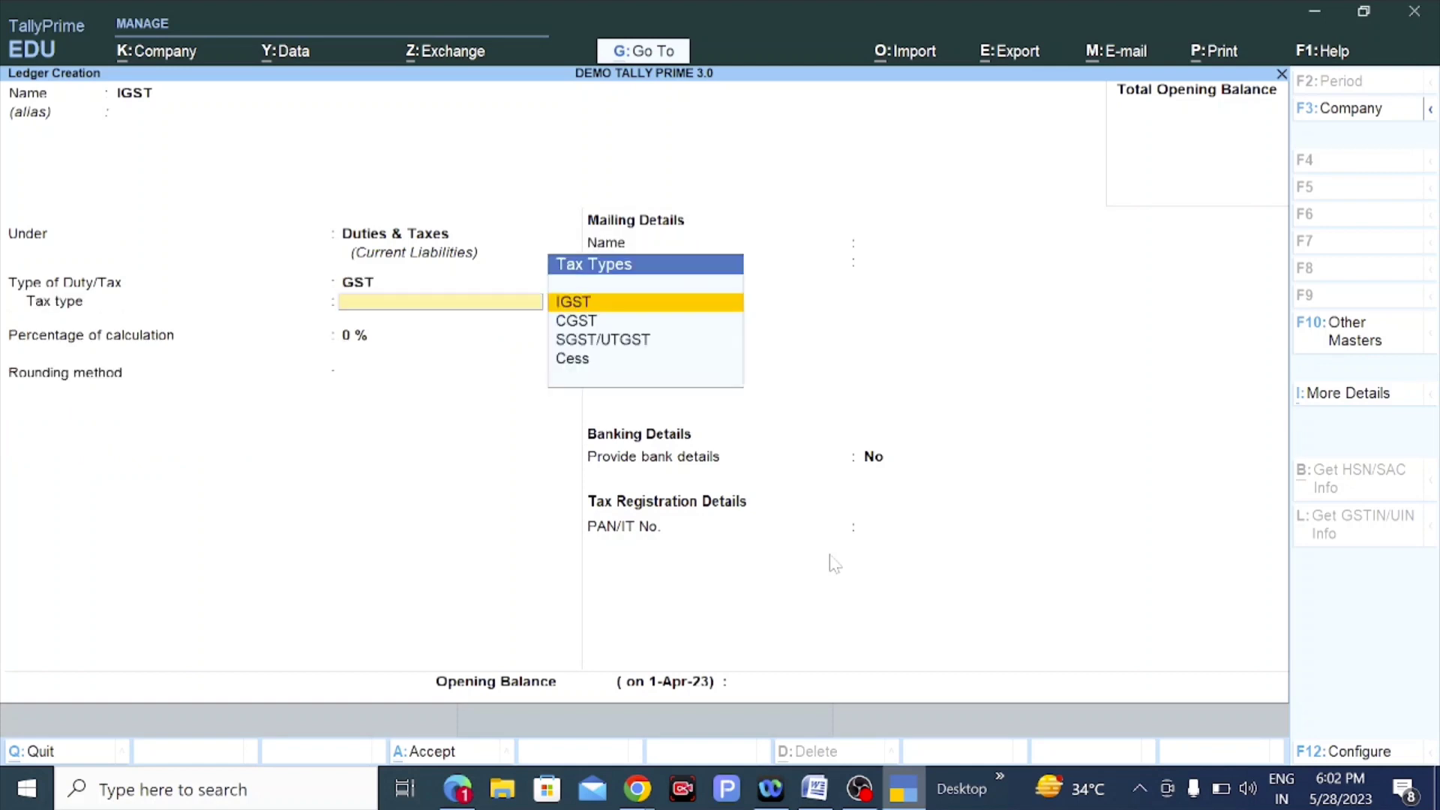
key("Return")
key("Return")
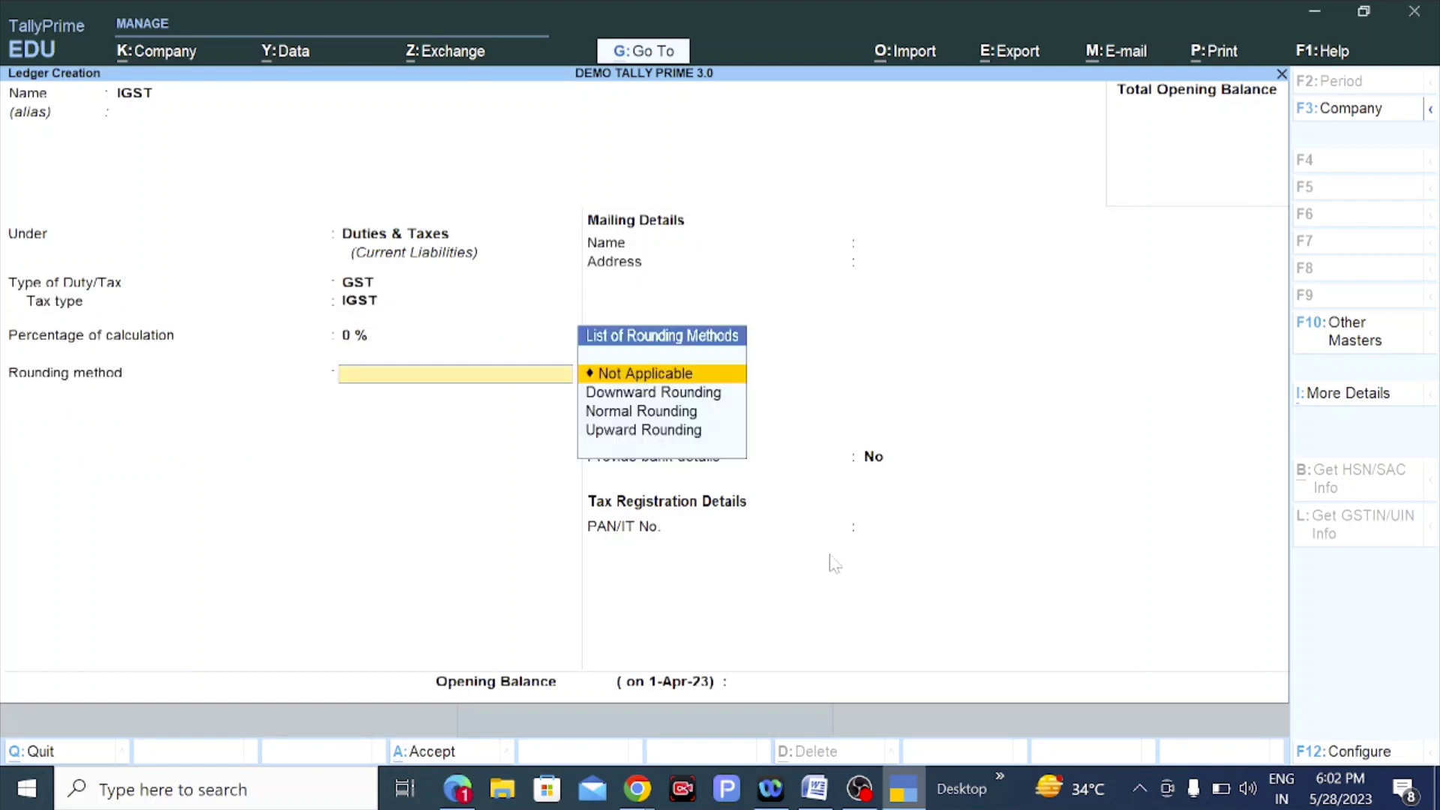
key("Return")
key("Return")
key("Return")
key("Return")
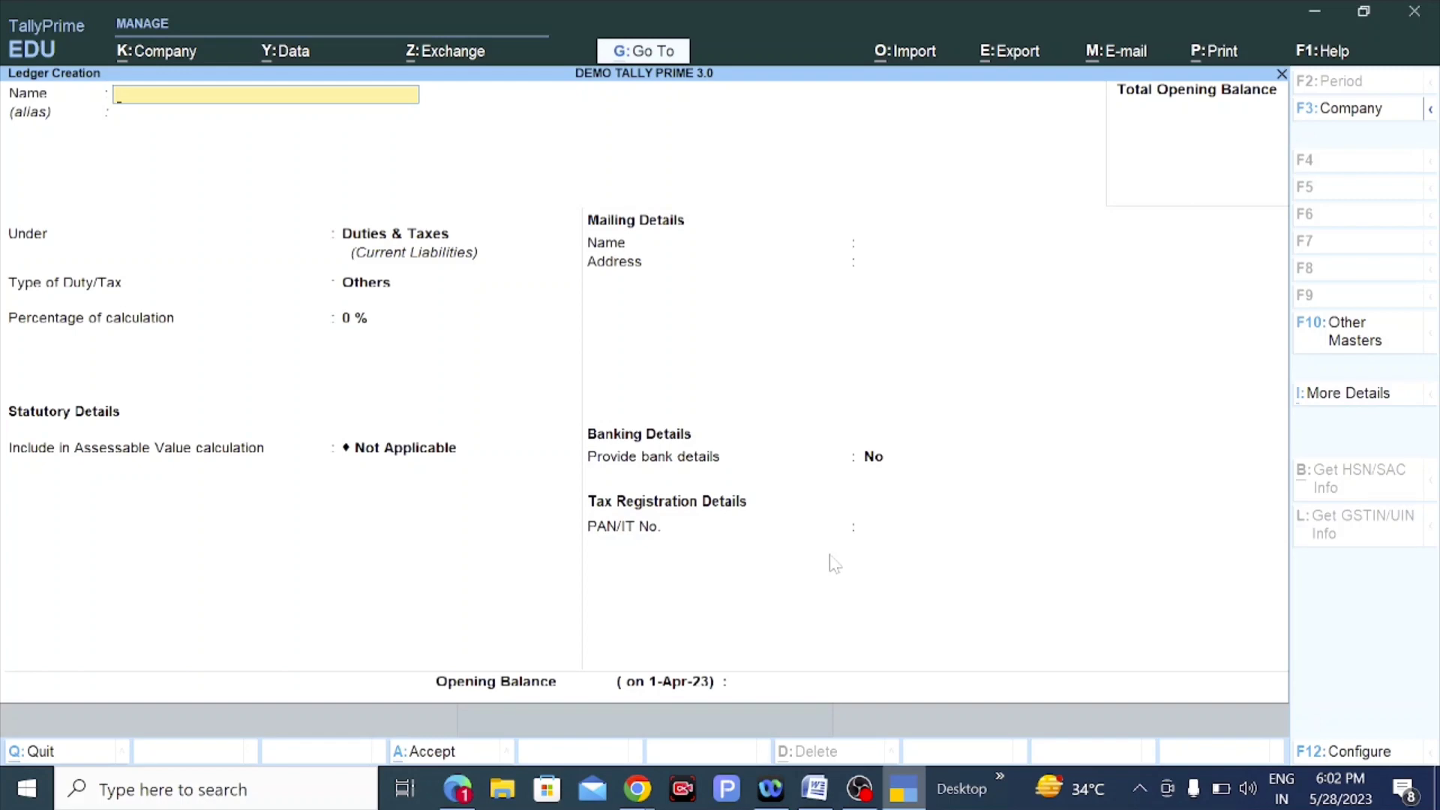
key("Escape")
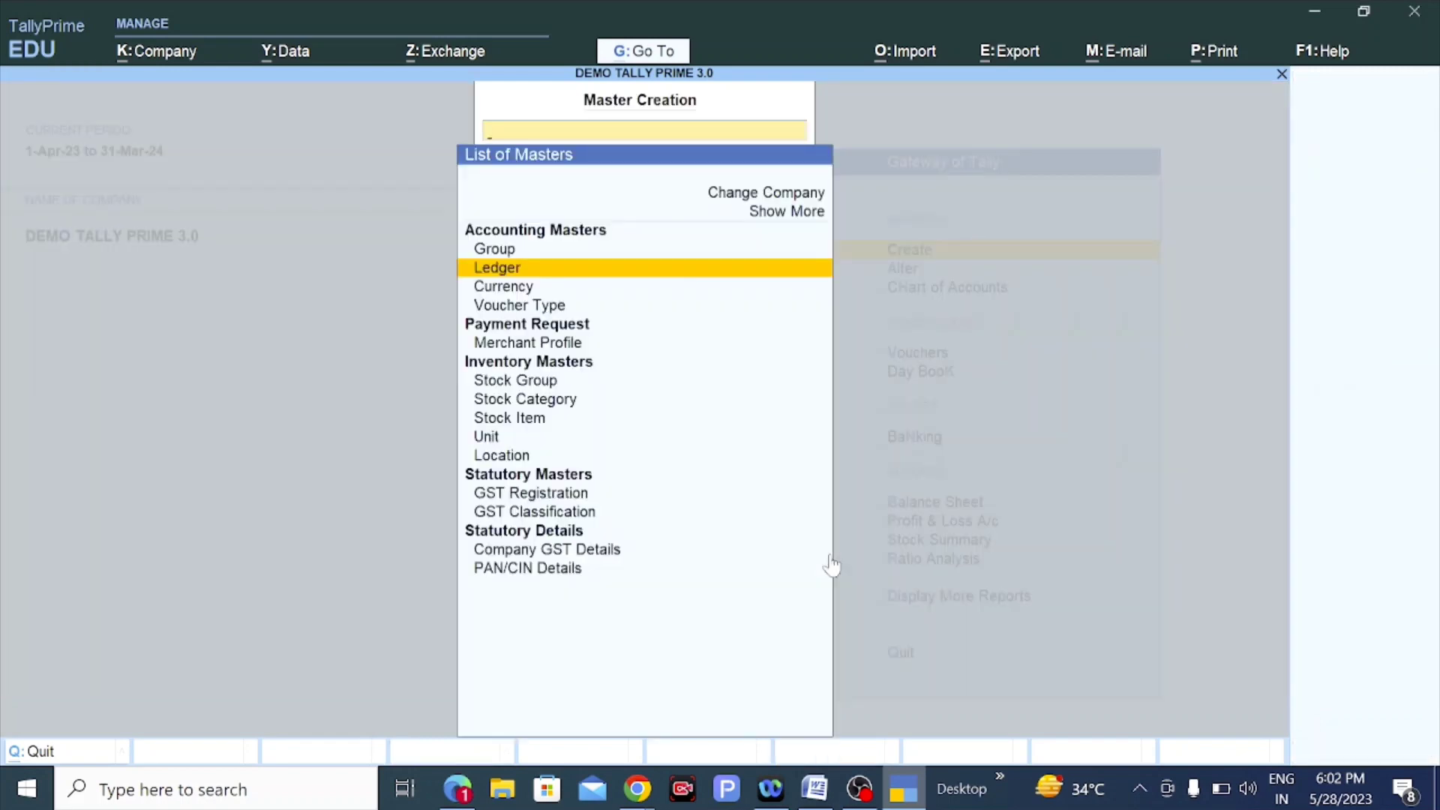
Start a new unit from the masters list with the symbol PCS.
key("Down")
key("Down")
key("Down")
key("Down")
key("Down")
key("Down")
key("Down")
key("Down")
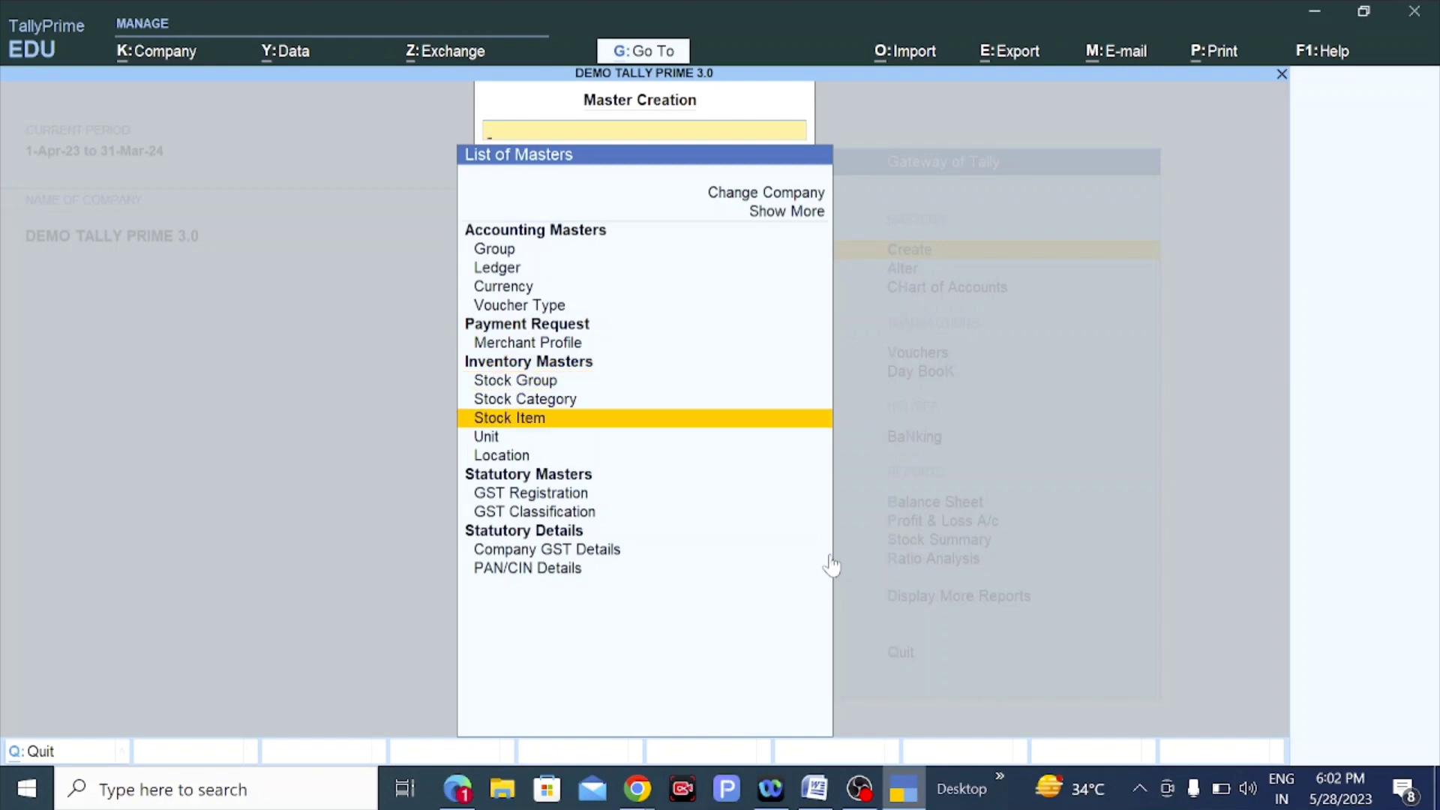
key("Down")
key("Return")
type("PCS")
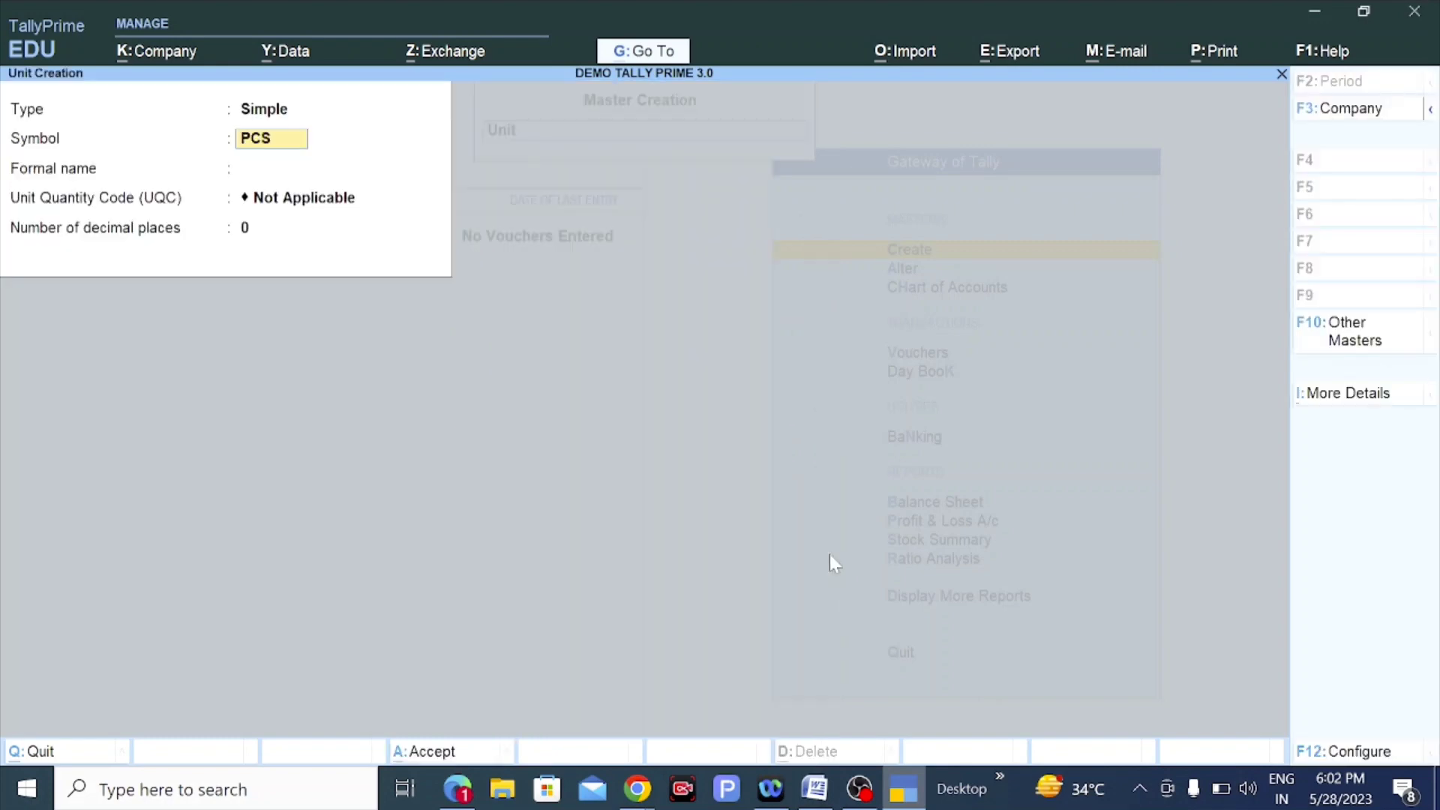
key("Return")
type("PCS")
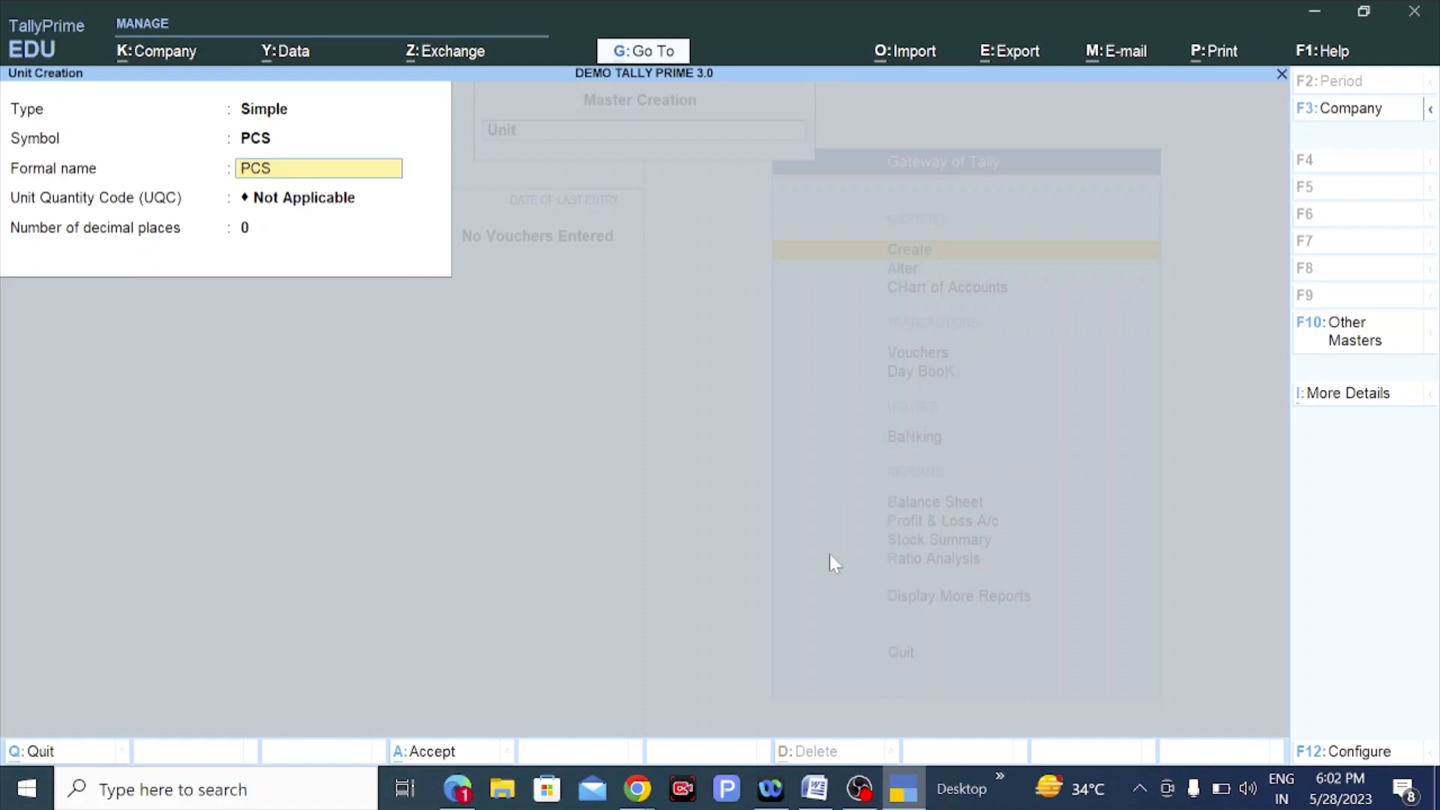
key("Up")
key("Return")
key("Up")
key("Return")
key("BackSpace")
key("BackSpace")
key("BackSpace")
key("Return")
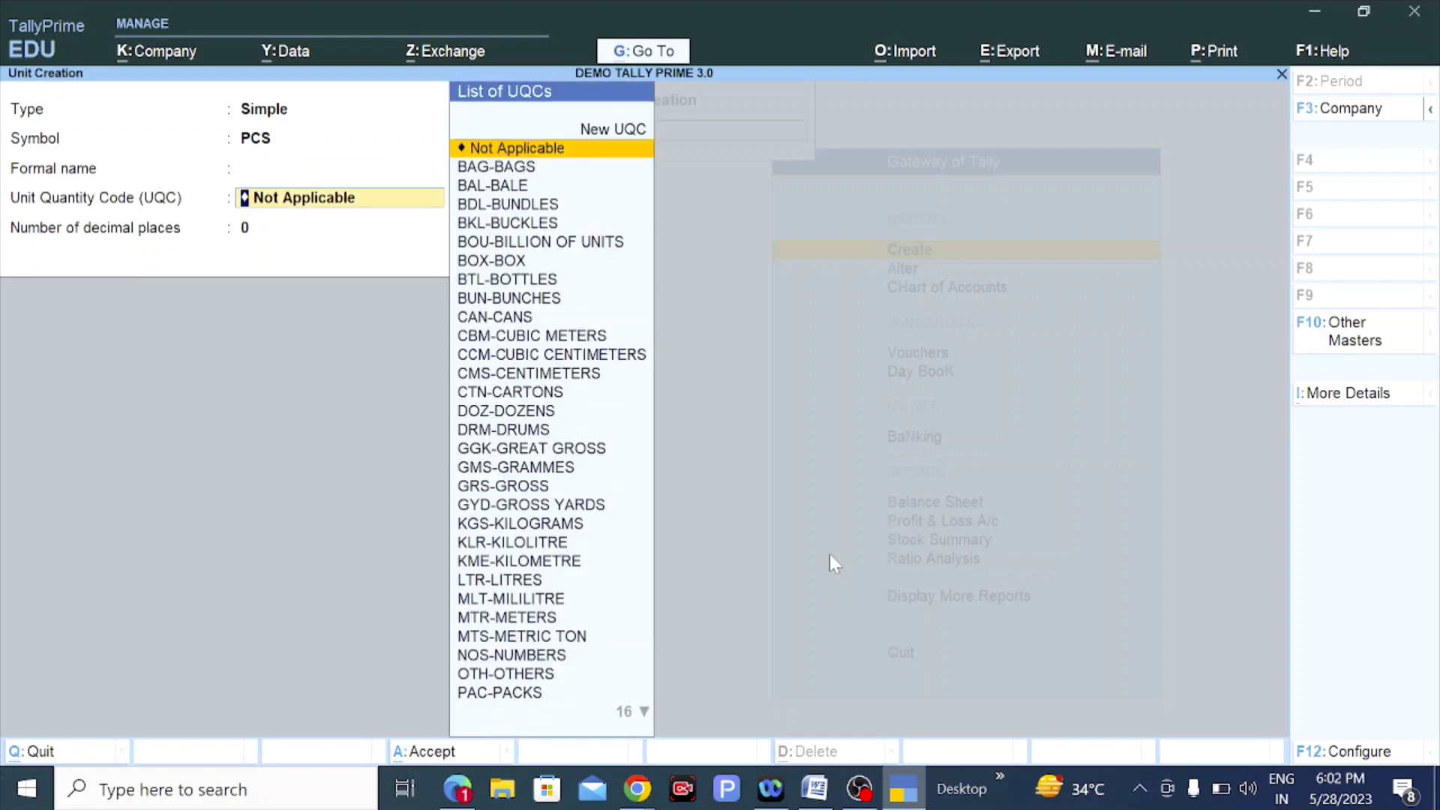
Set quantity code PCS-PIECES and formal name PIECES, save the unit, and exit unit creation.
type("P")
key("Down")
key("Down")
key("Return")
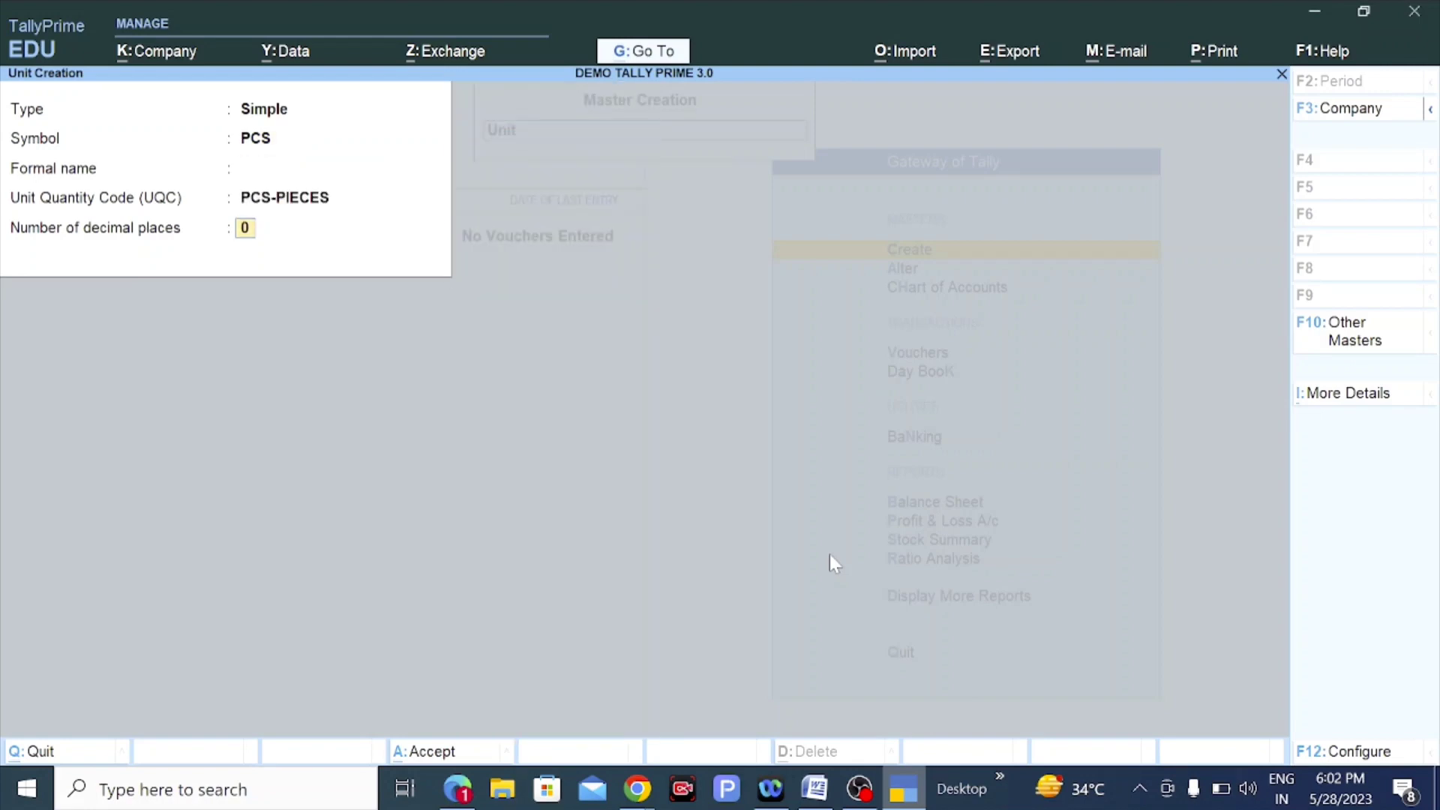
key("Up")
key("Up")
type("P")
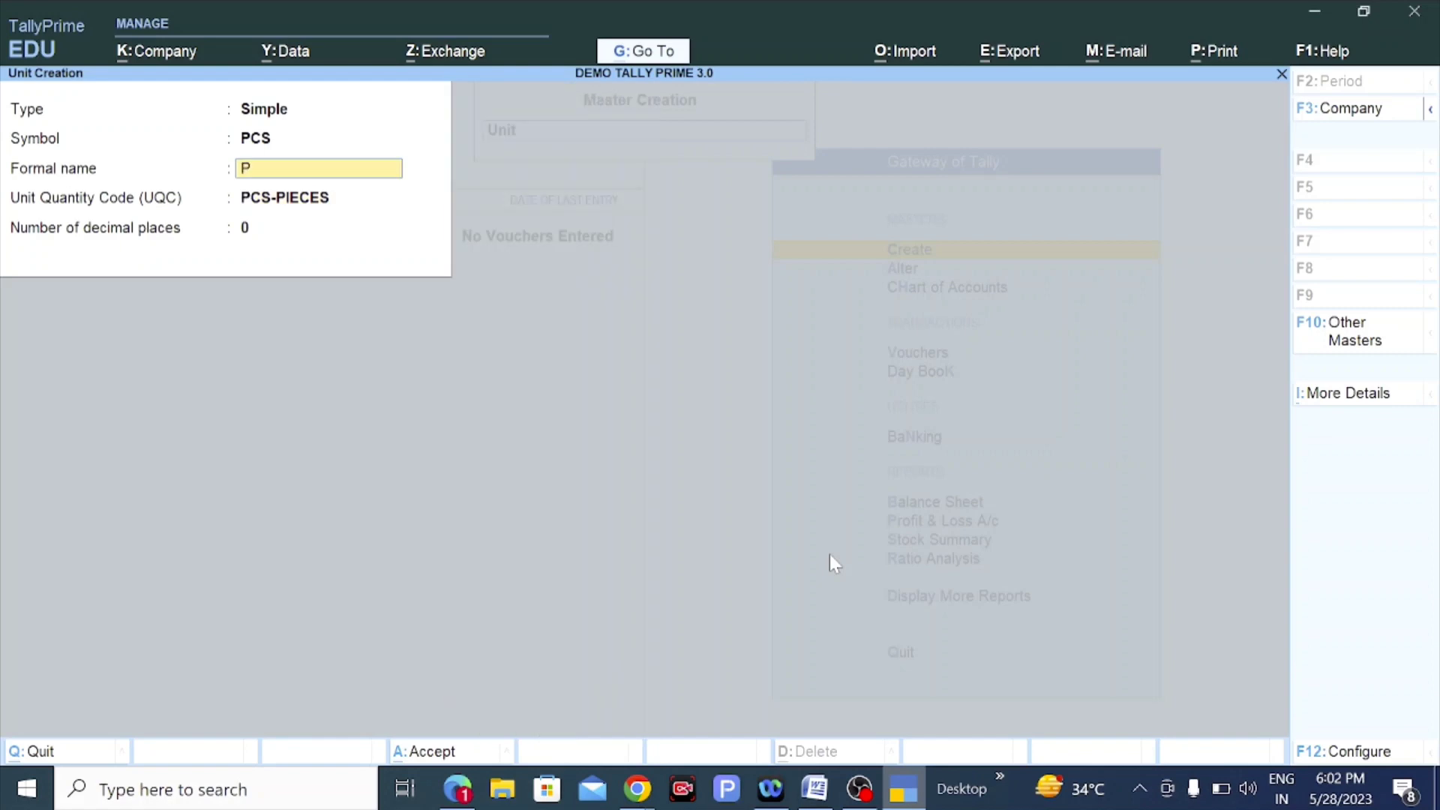
type("IECE")
key("BackSpace")
type("CES")
key("Return")
key("Return")
key("Return")
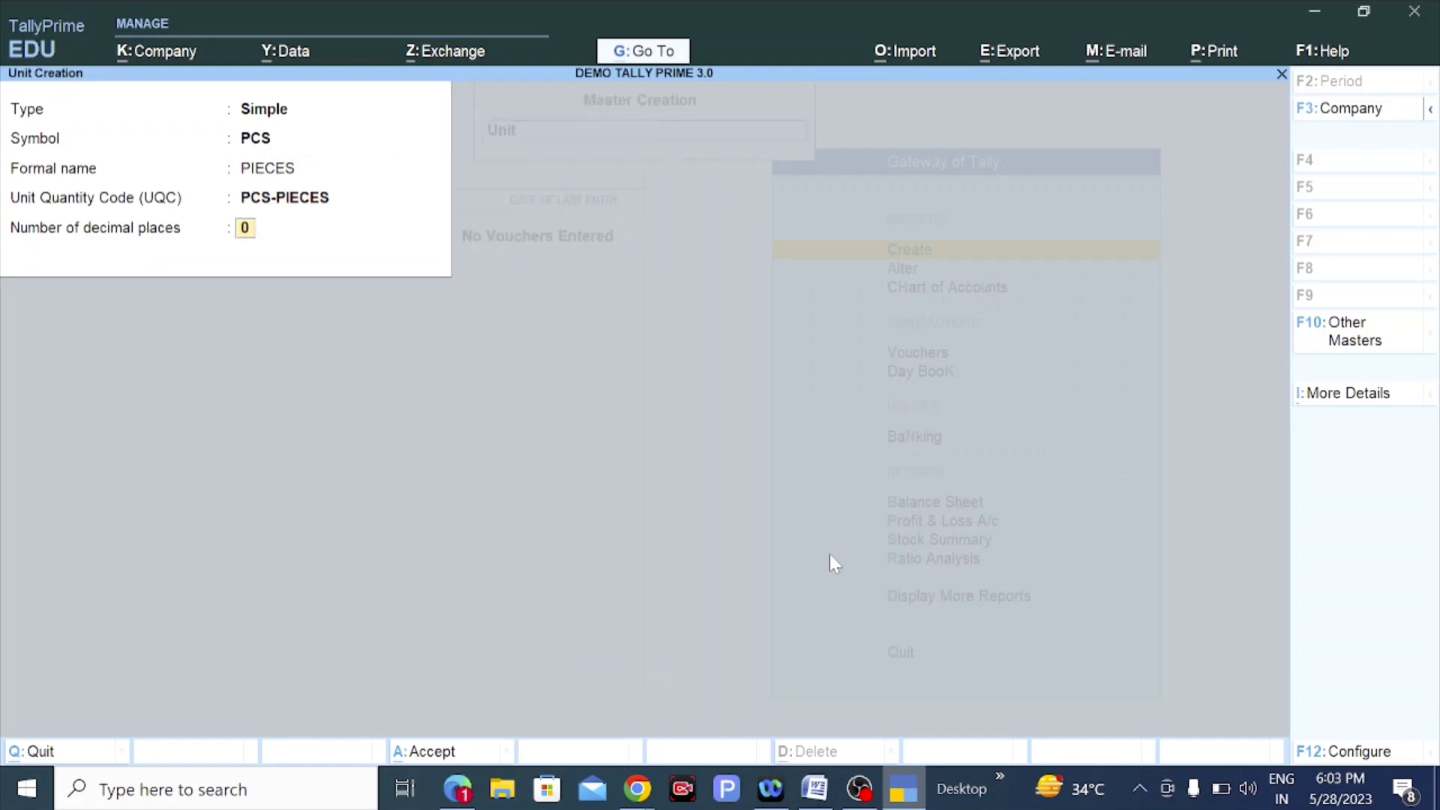
key("Return")
key("Escape")
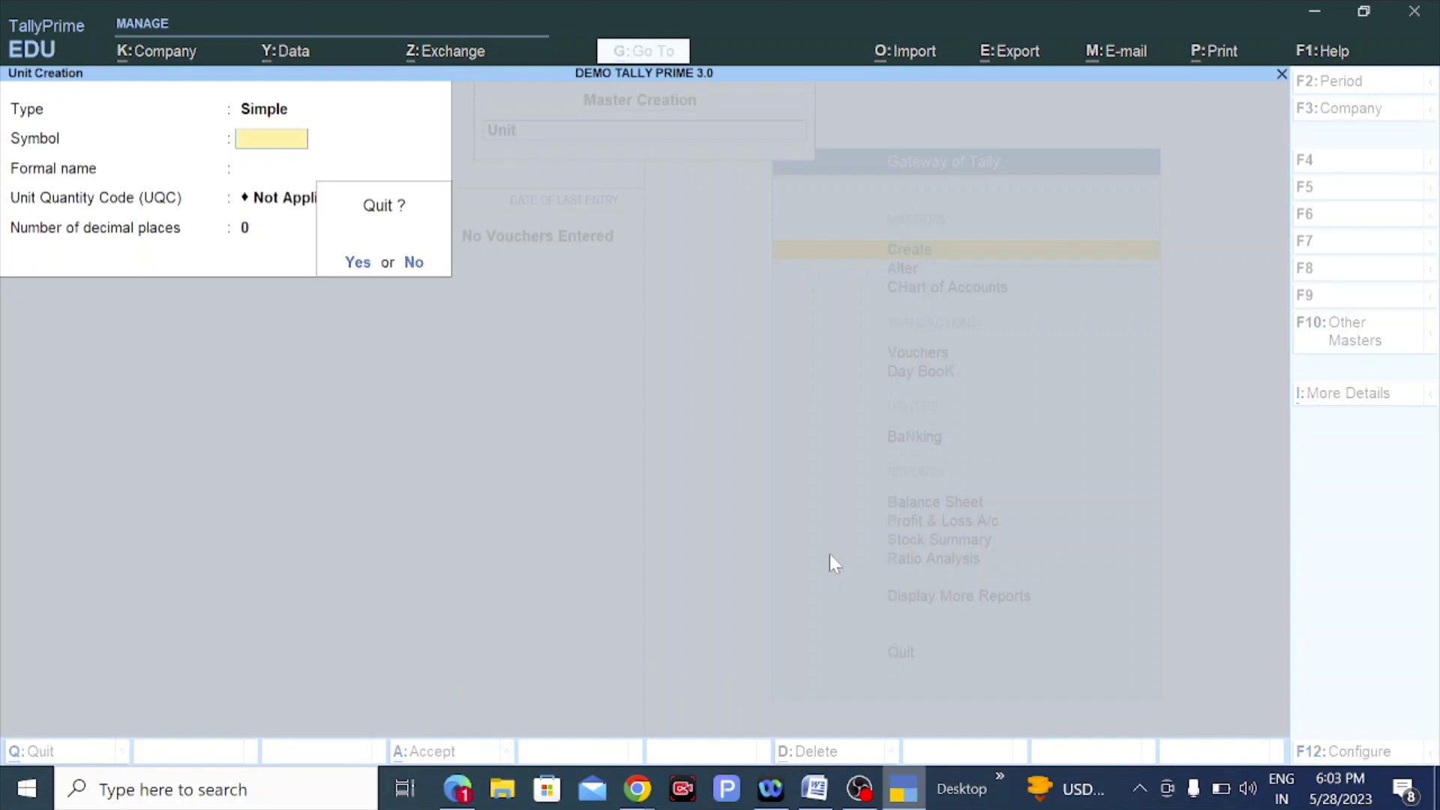
key("Return")
Start a new stock item named MOBILE PHONE under Primary, counted in PCS.
key("Up")
key("Return")
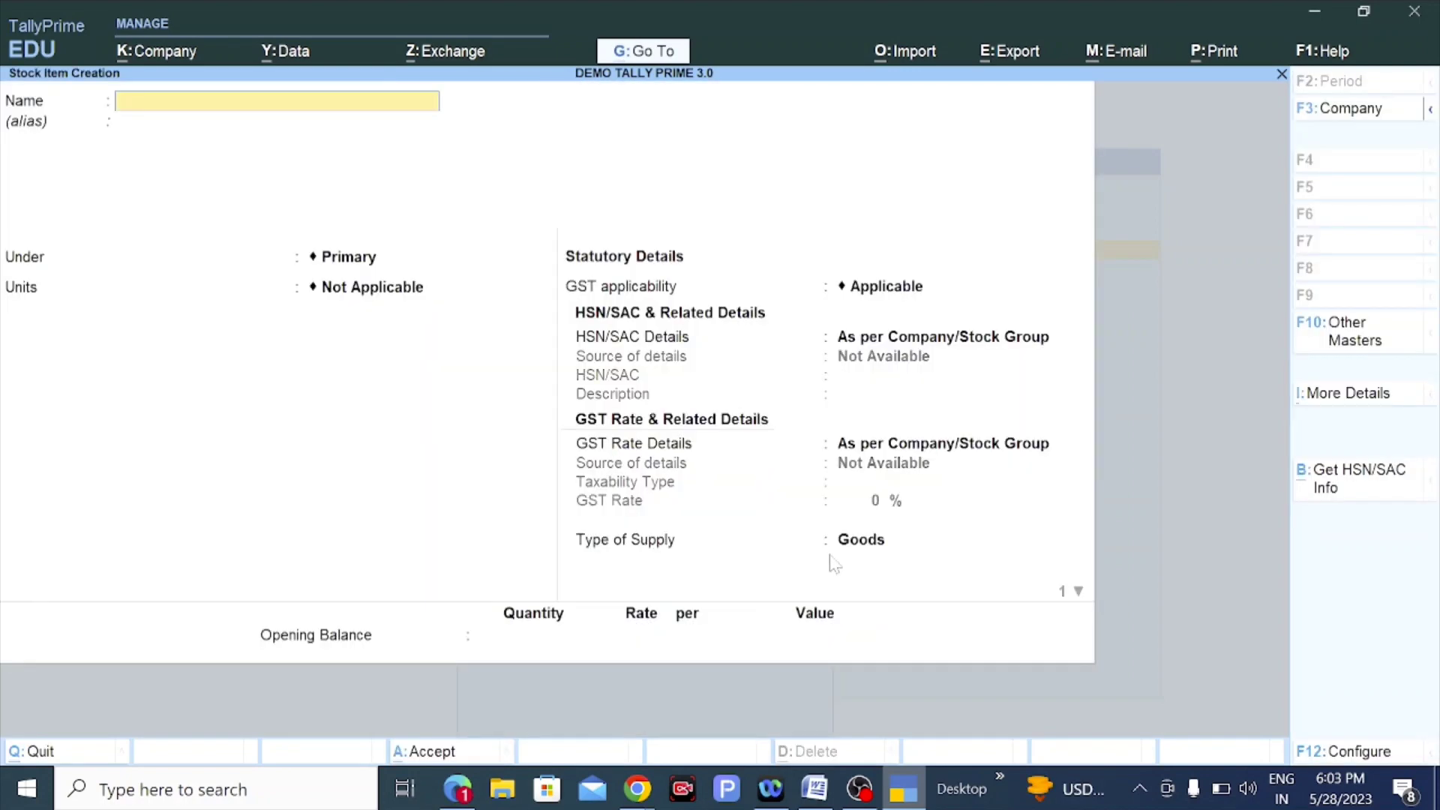
type("MOBILE PHONE")
key("Return")
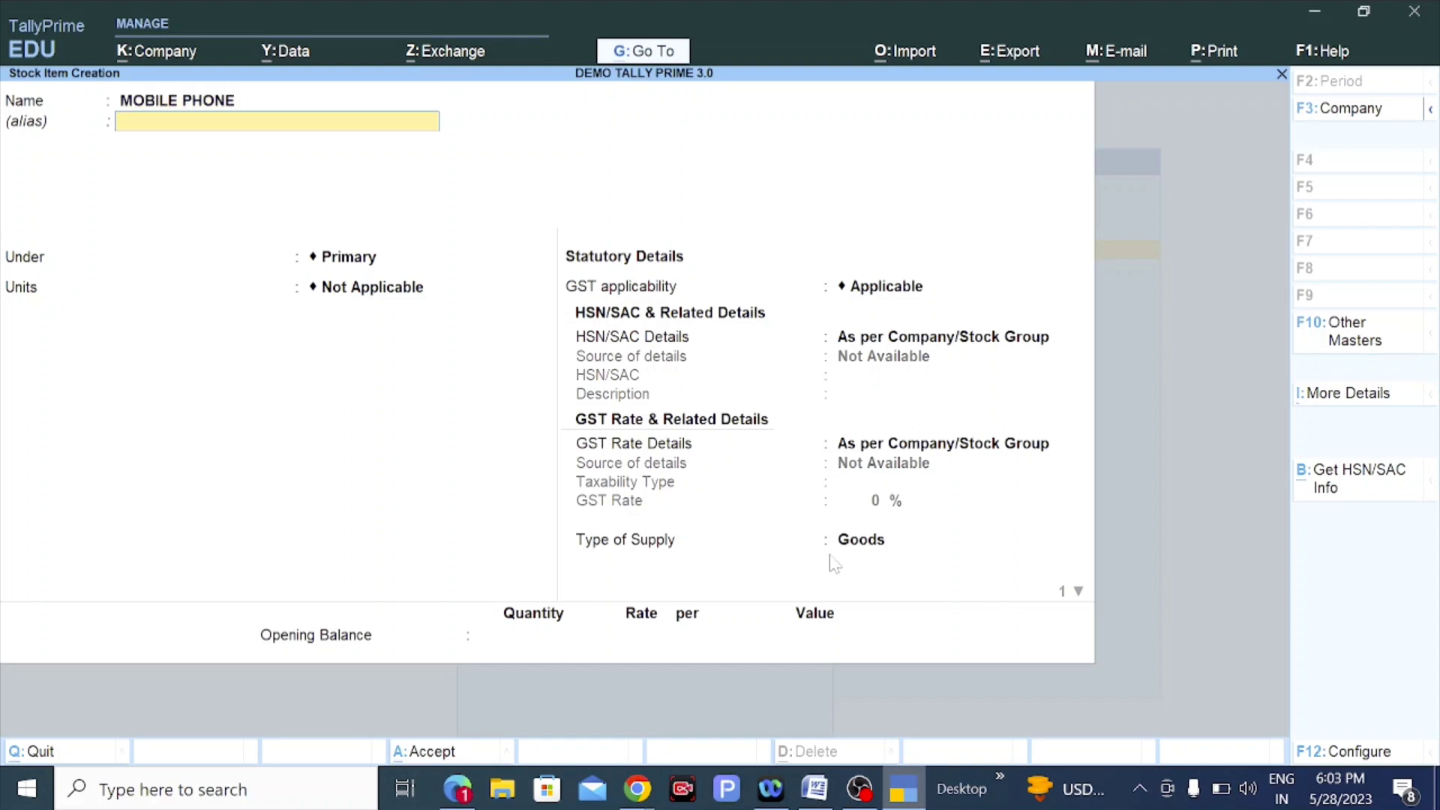
key("Return")
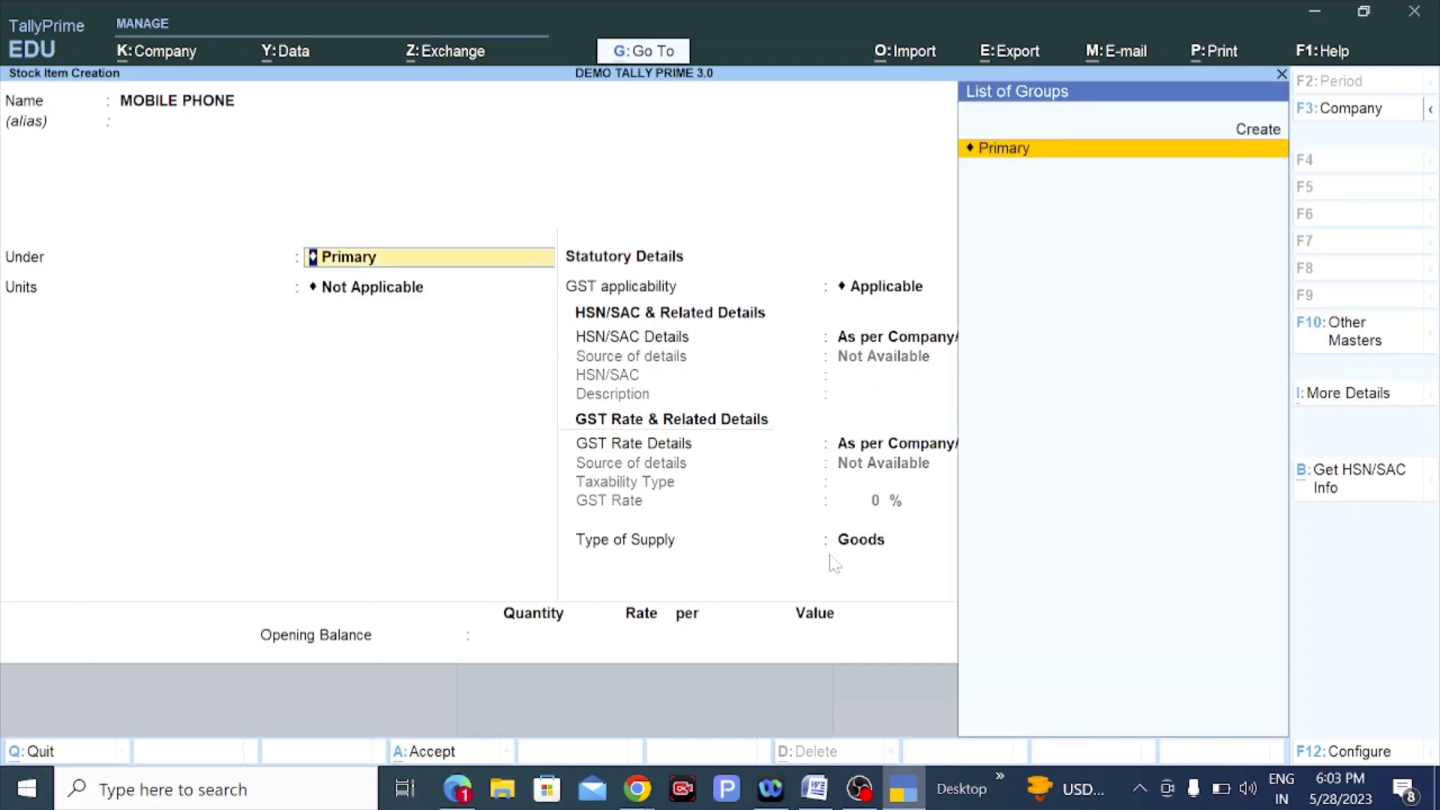
key("Return")
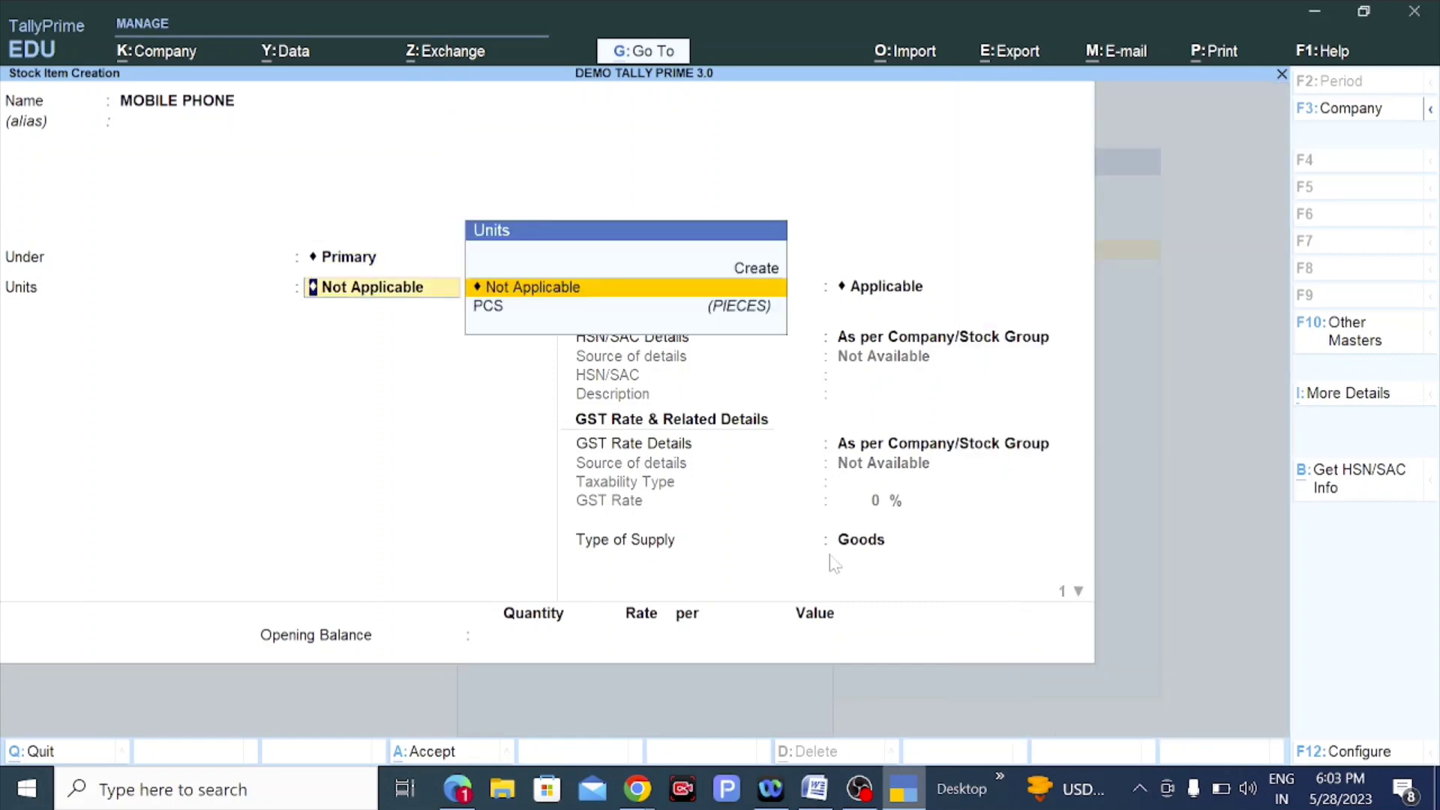
key("Down")
key("Return")
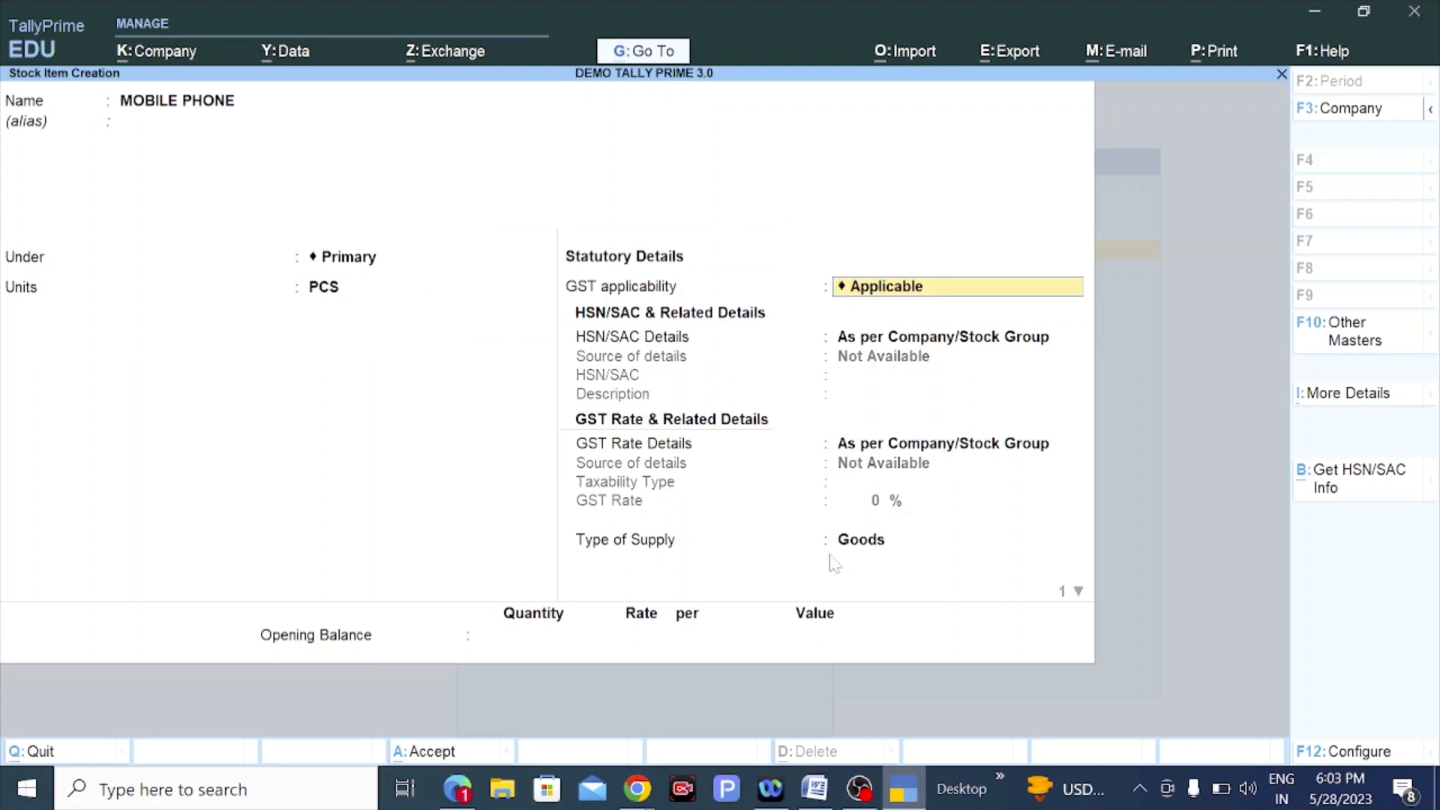
Keep GST applicable, HSN/SAC and rate as per company/stock group, Goods supply, then exit.
key("Return")
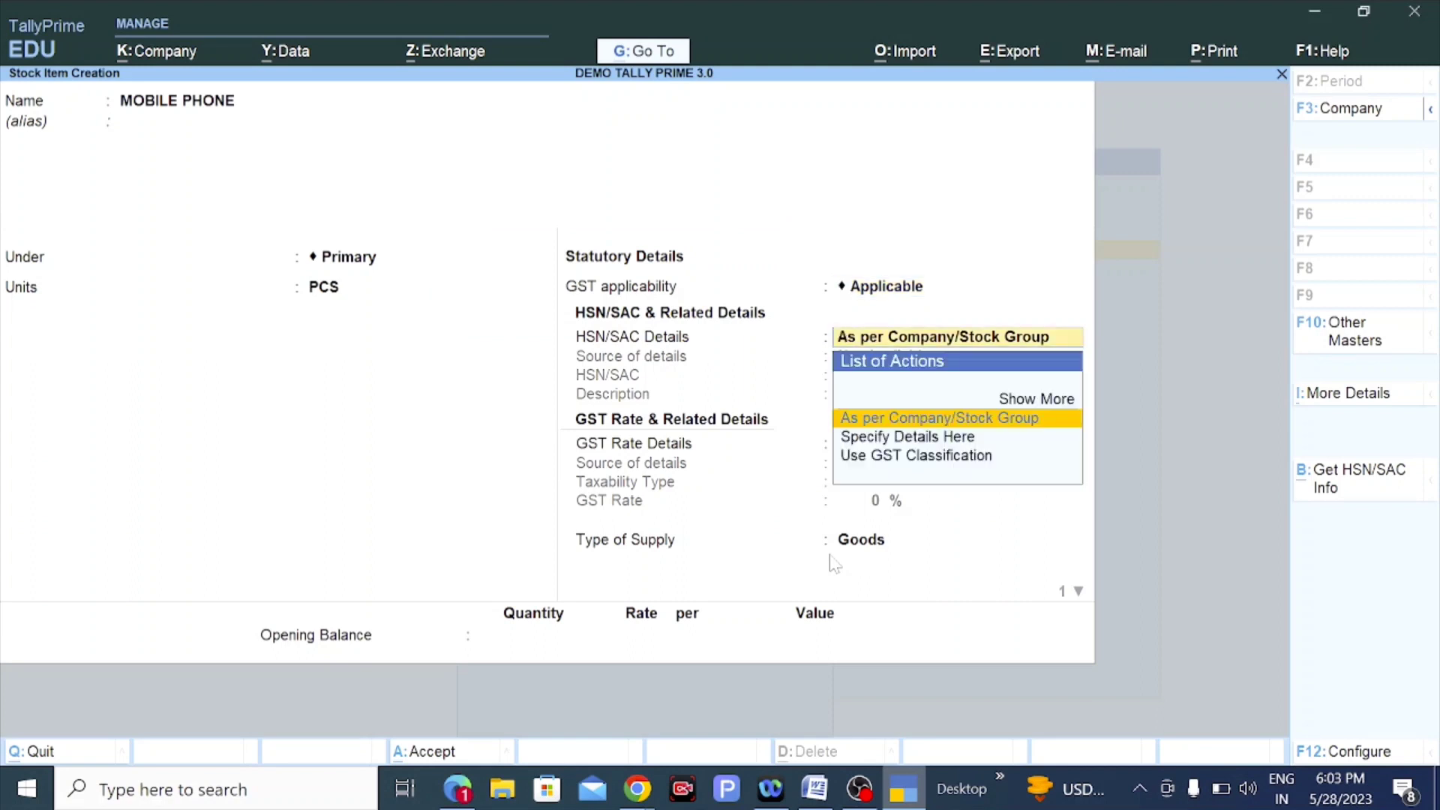
key("Return")
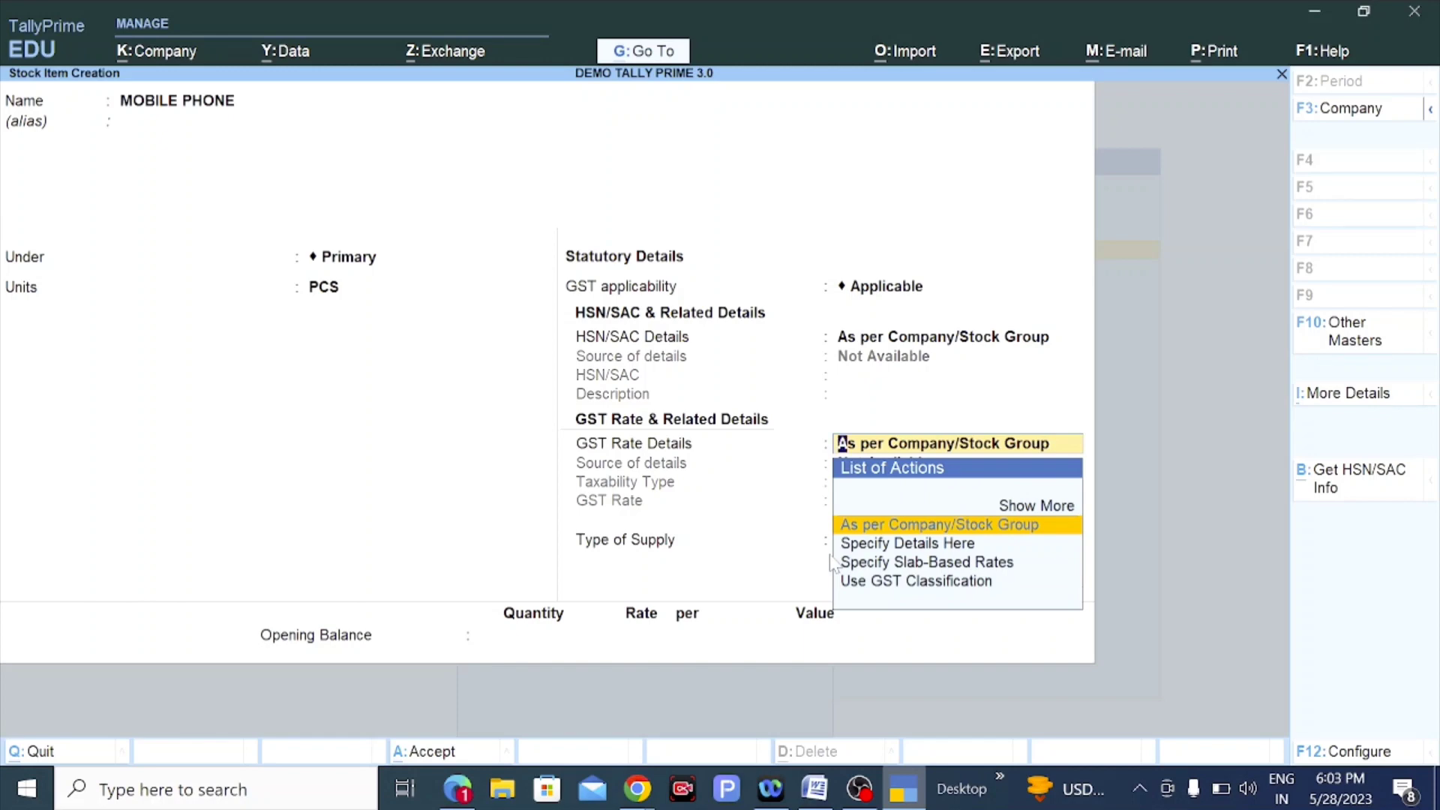
key("BackSpace")
key("BackSpace")
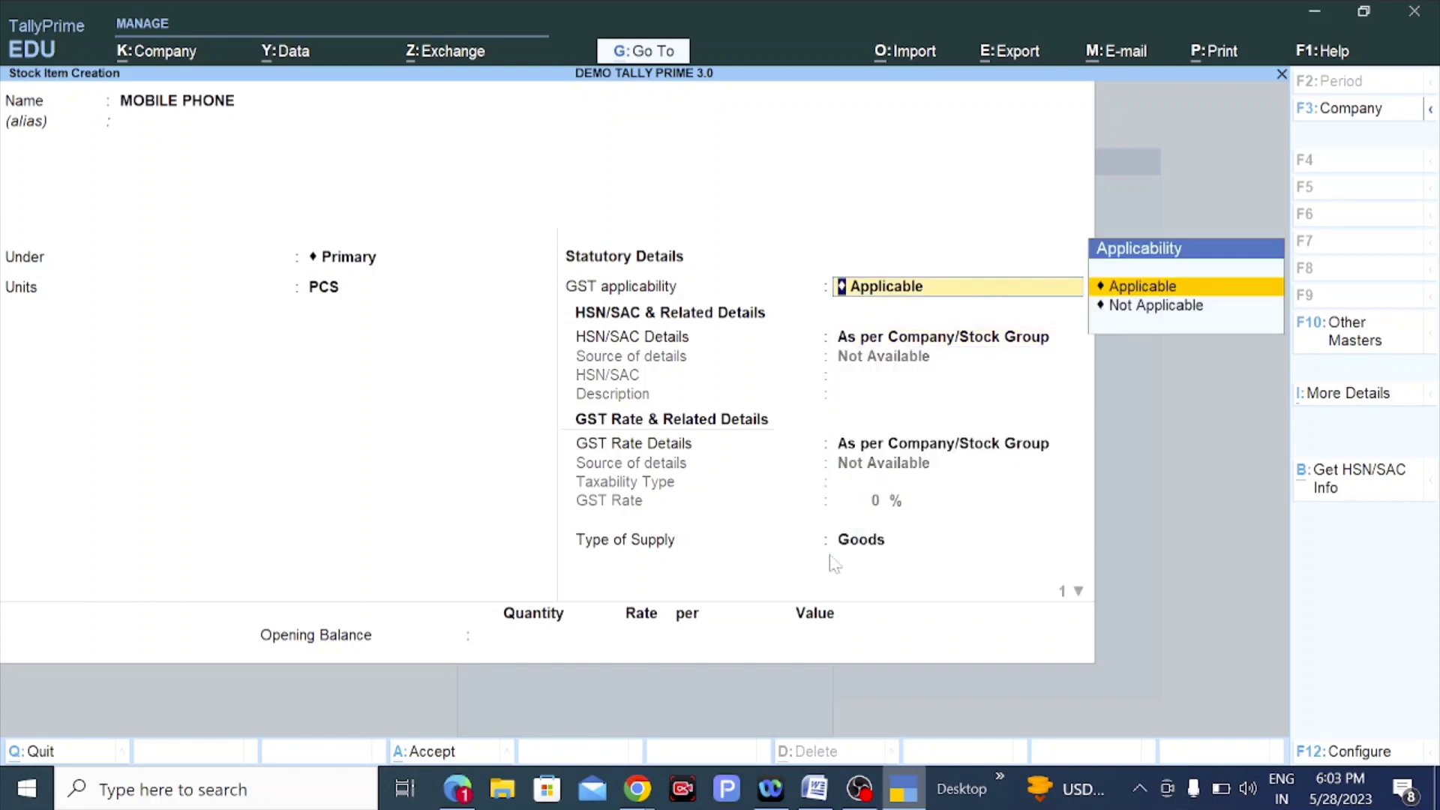
key("Return")
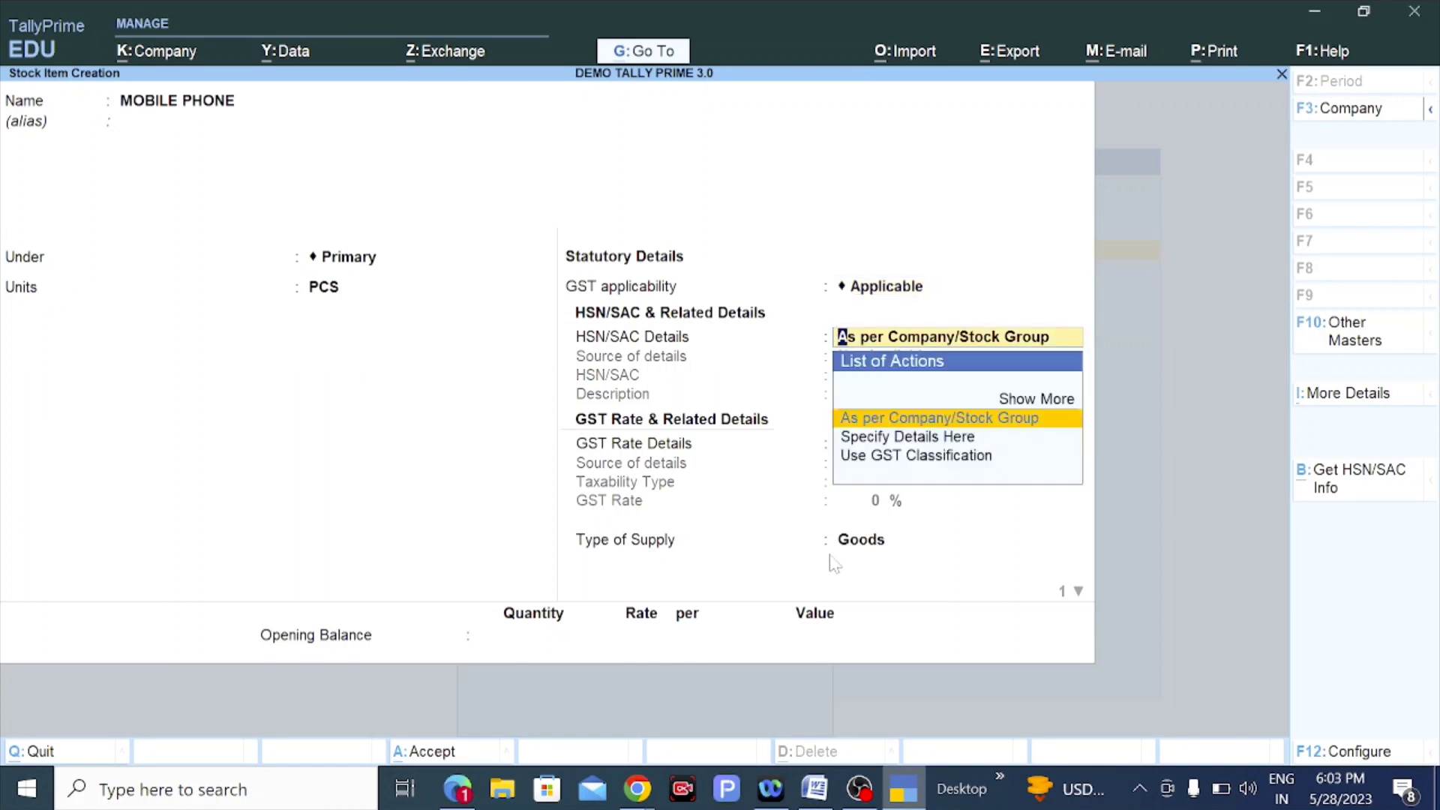
key("Down")
key("Down")
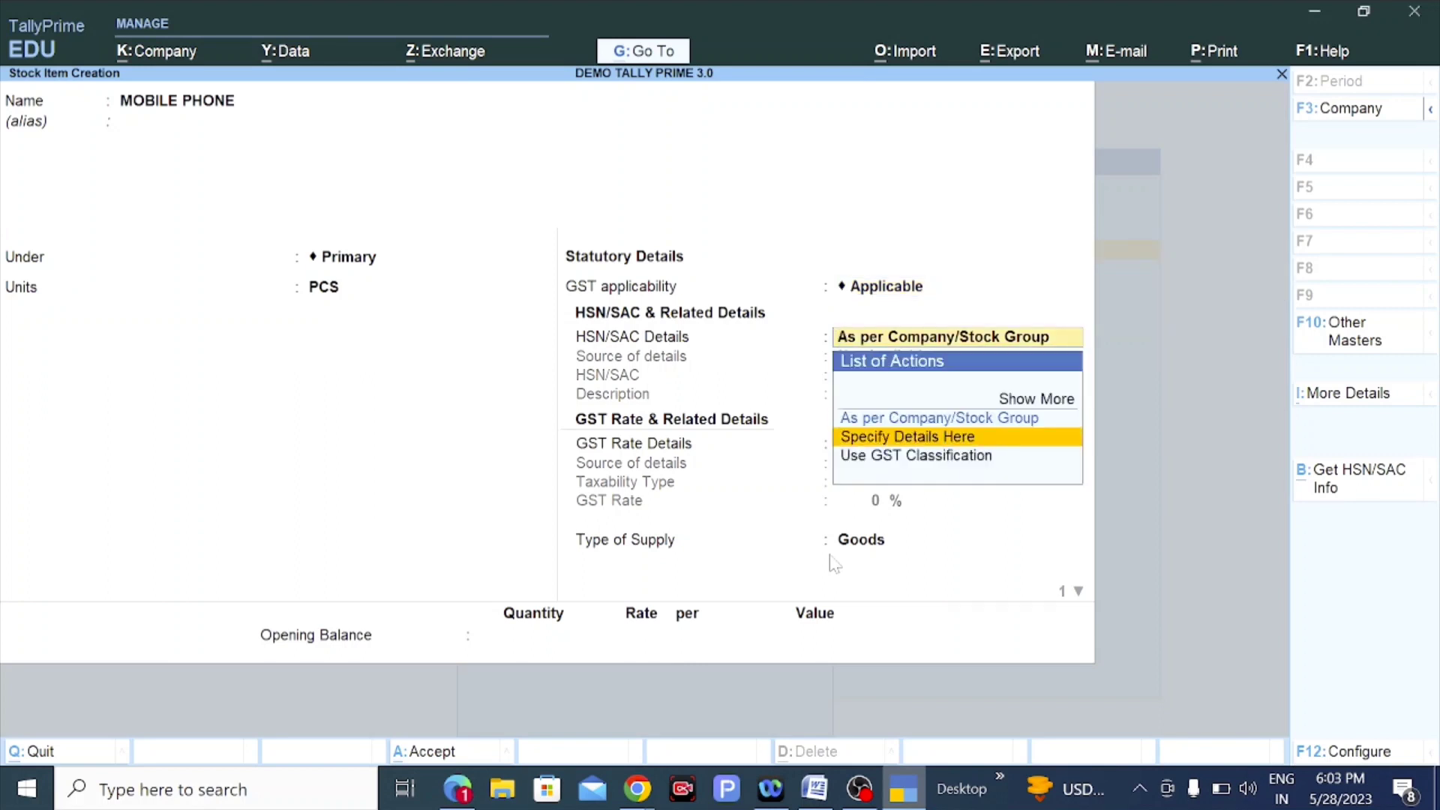
key("Return")
key("BackSpace")
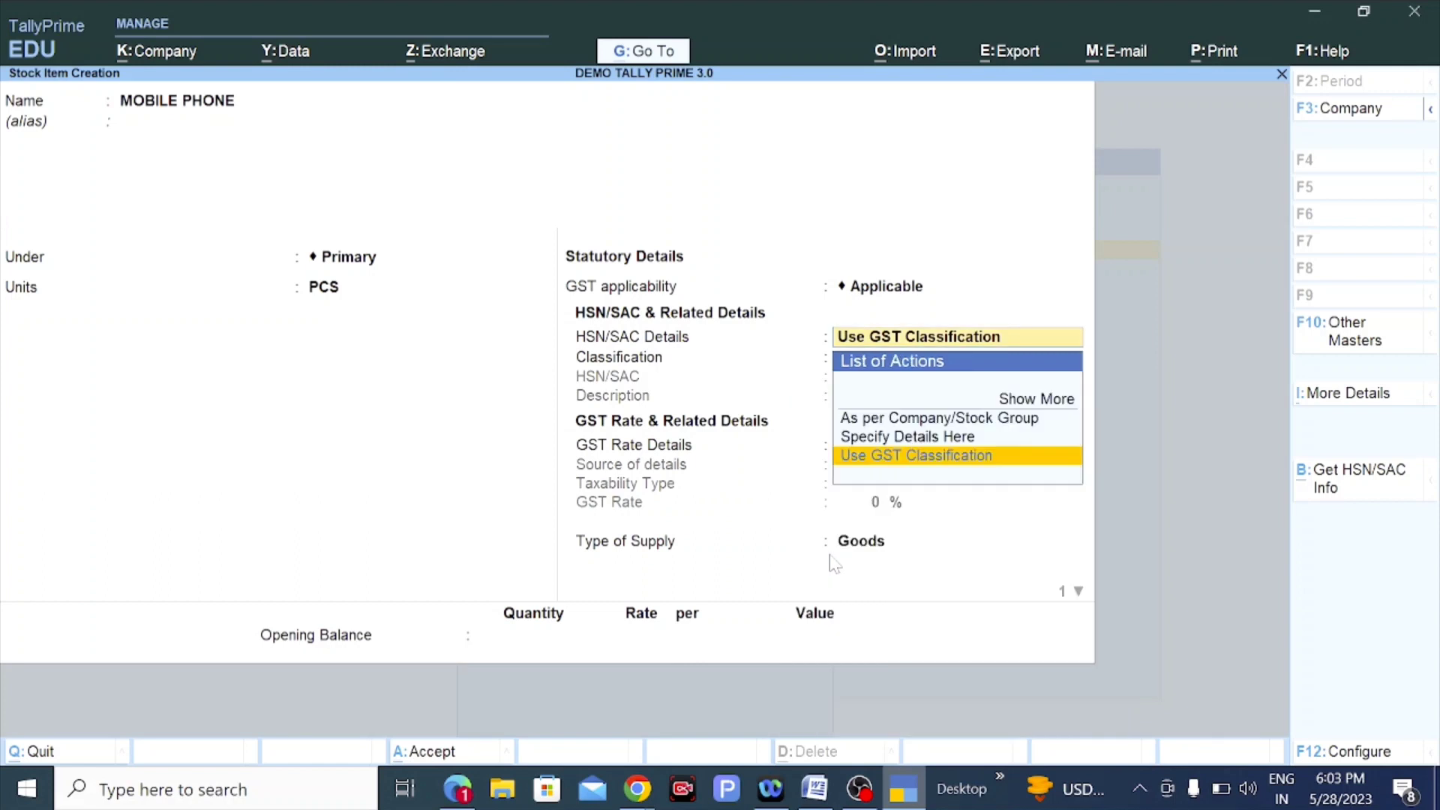
key("Up")
key("Up")
key("Return")
key("Return")
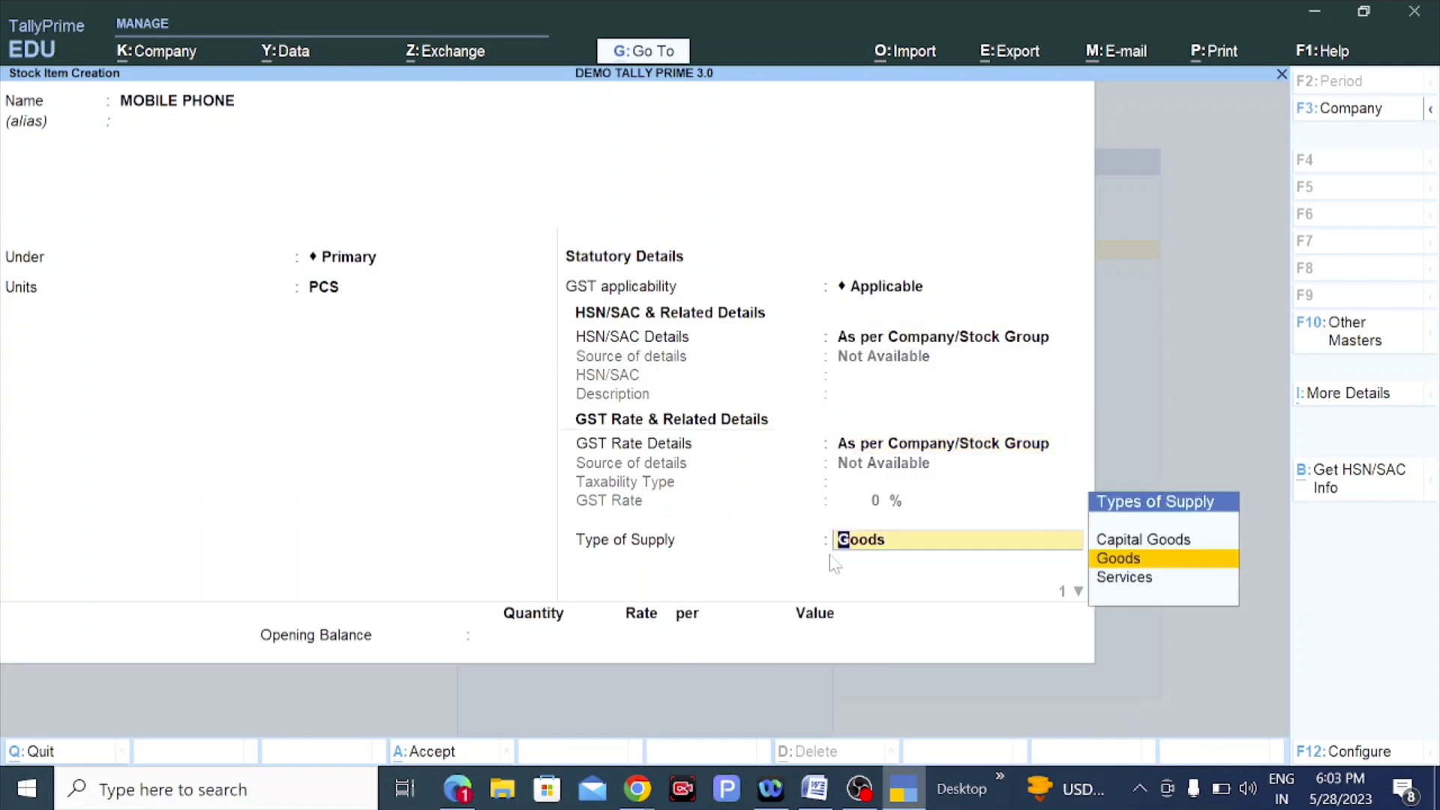
key("Return")
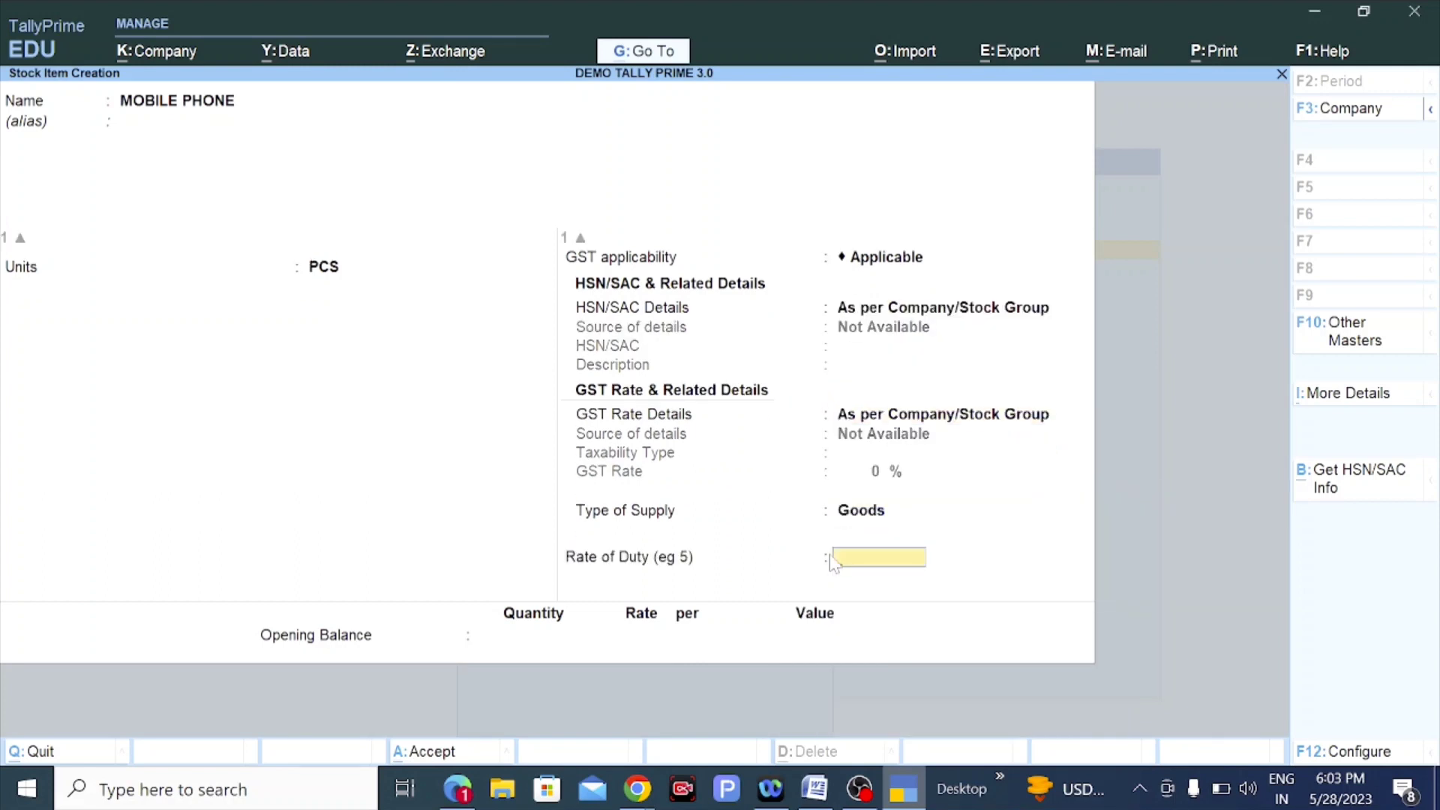
key("Return")
key("Return")
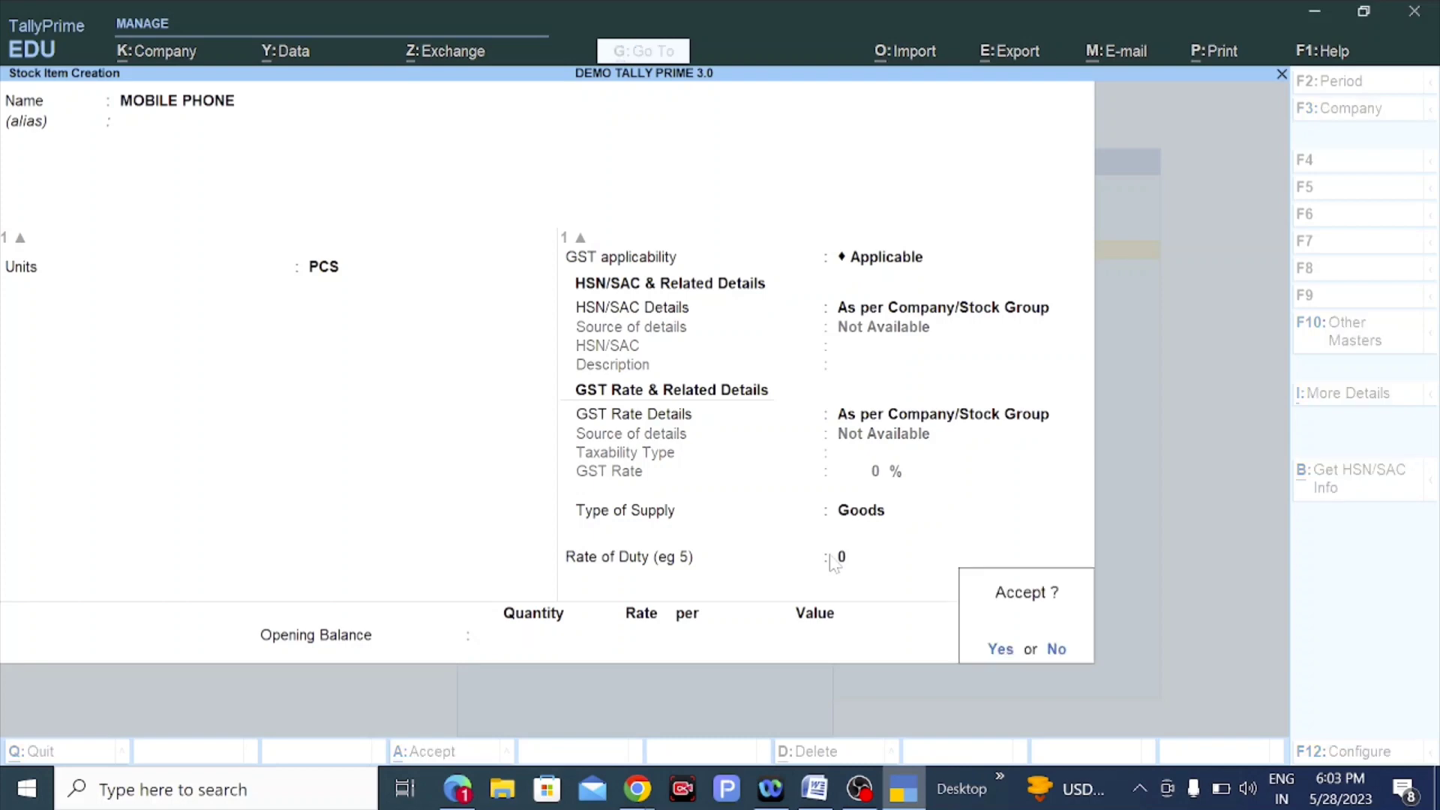
key("Return")
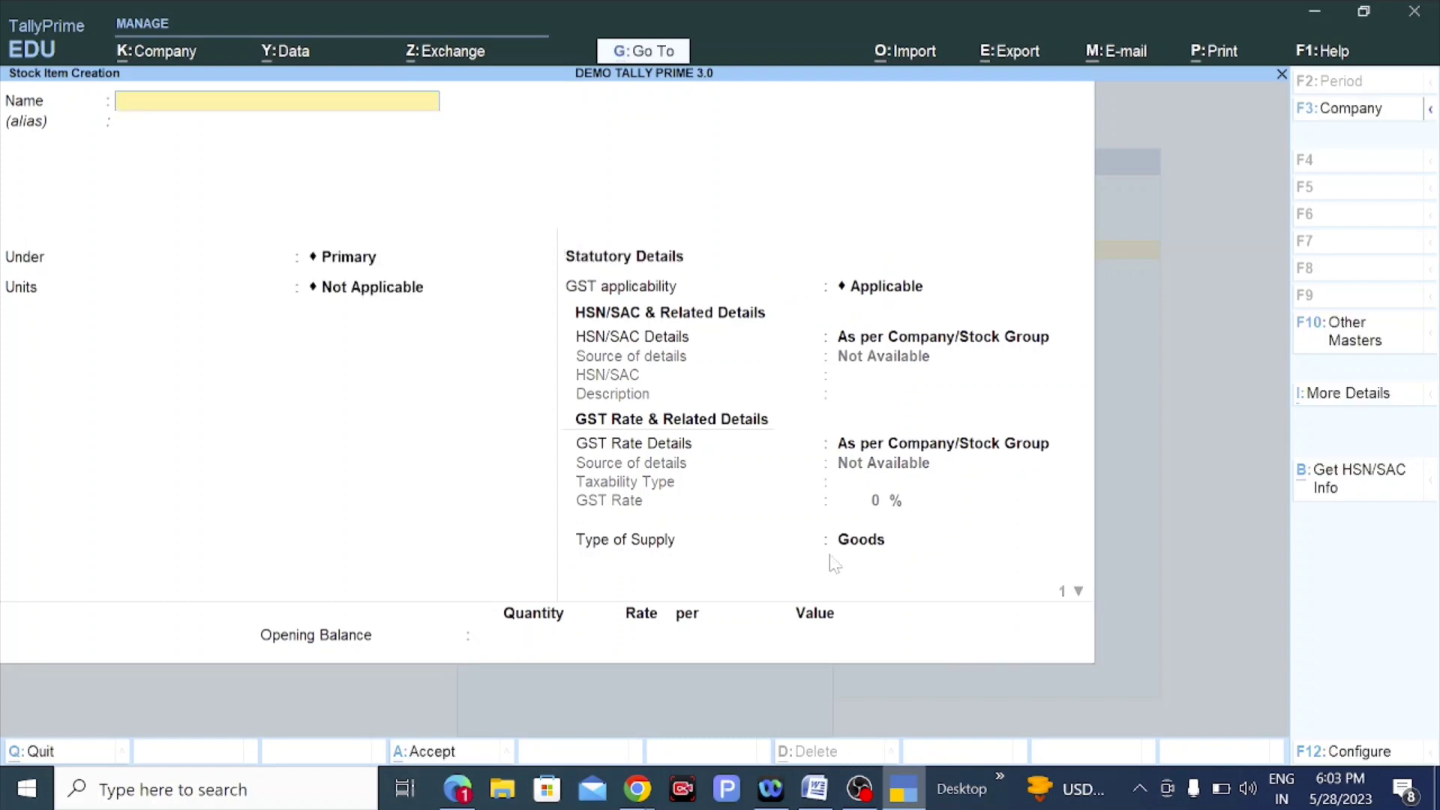
key("Escape")
Save the stock item and start a new Purchase voucher with F9.
key("Return")
key("Escape")
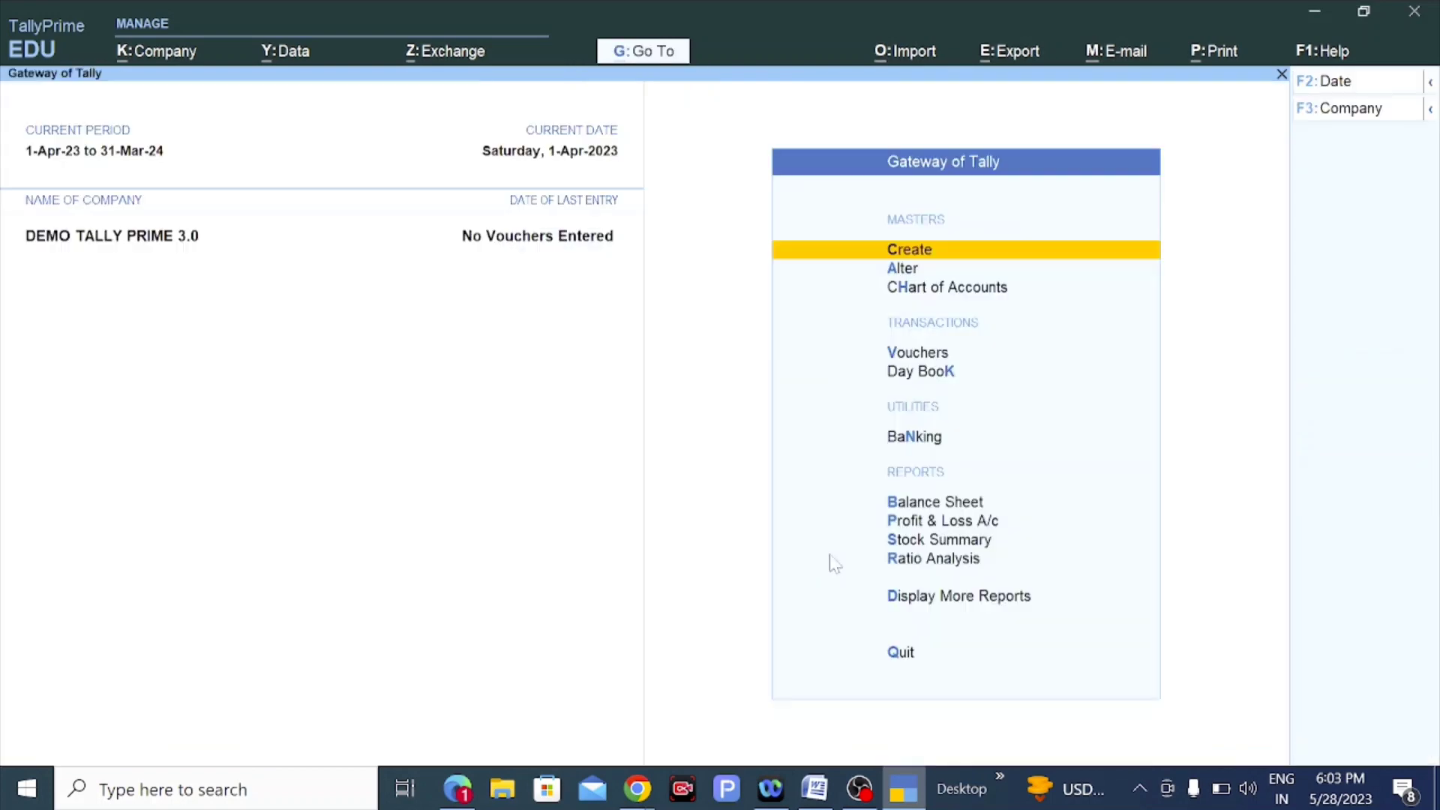
key("p")
key("Escape")
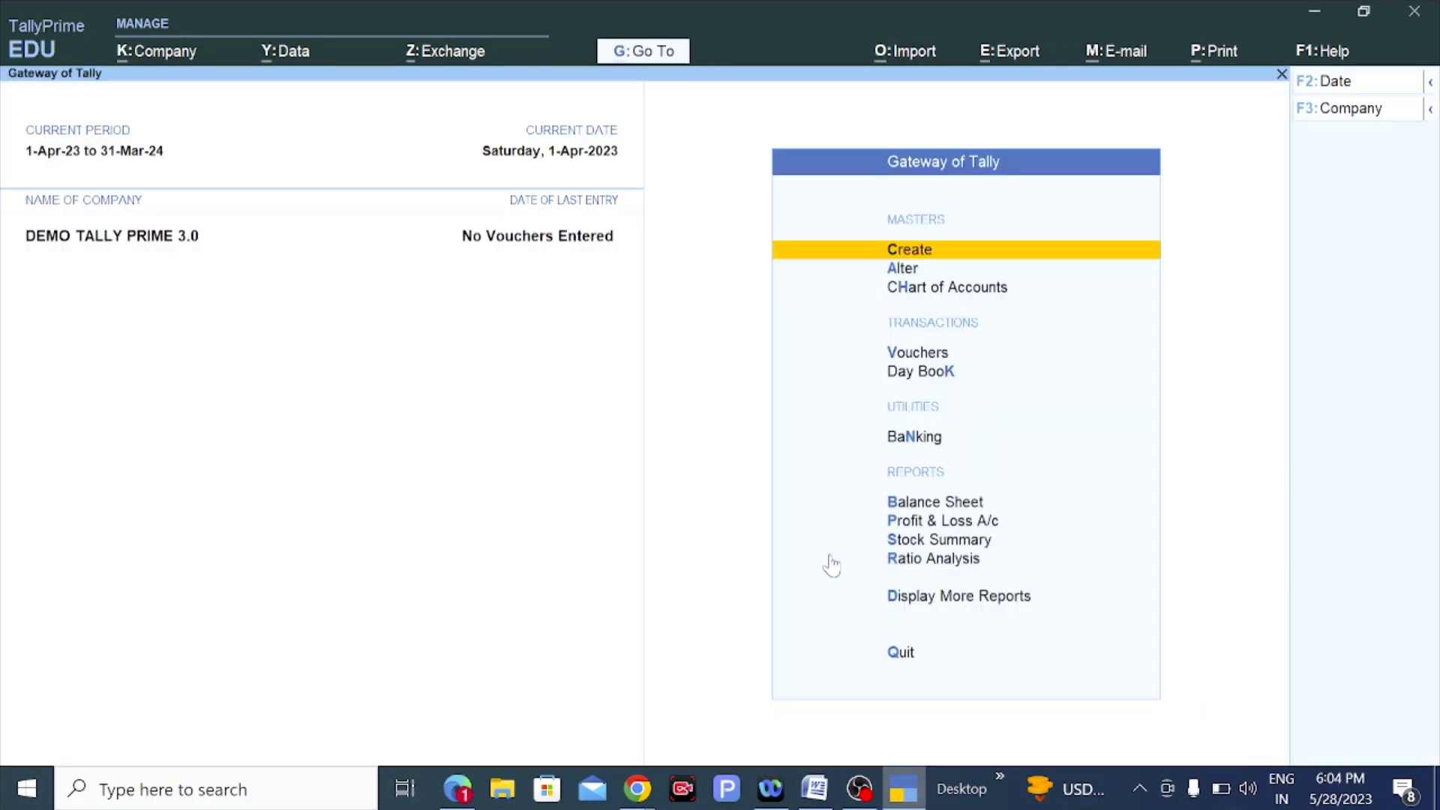
key("v")
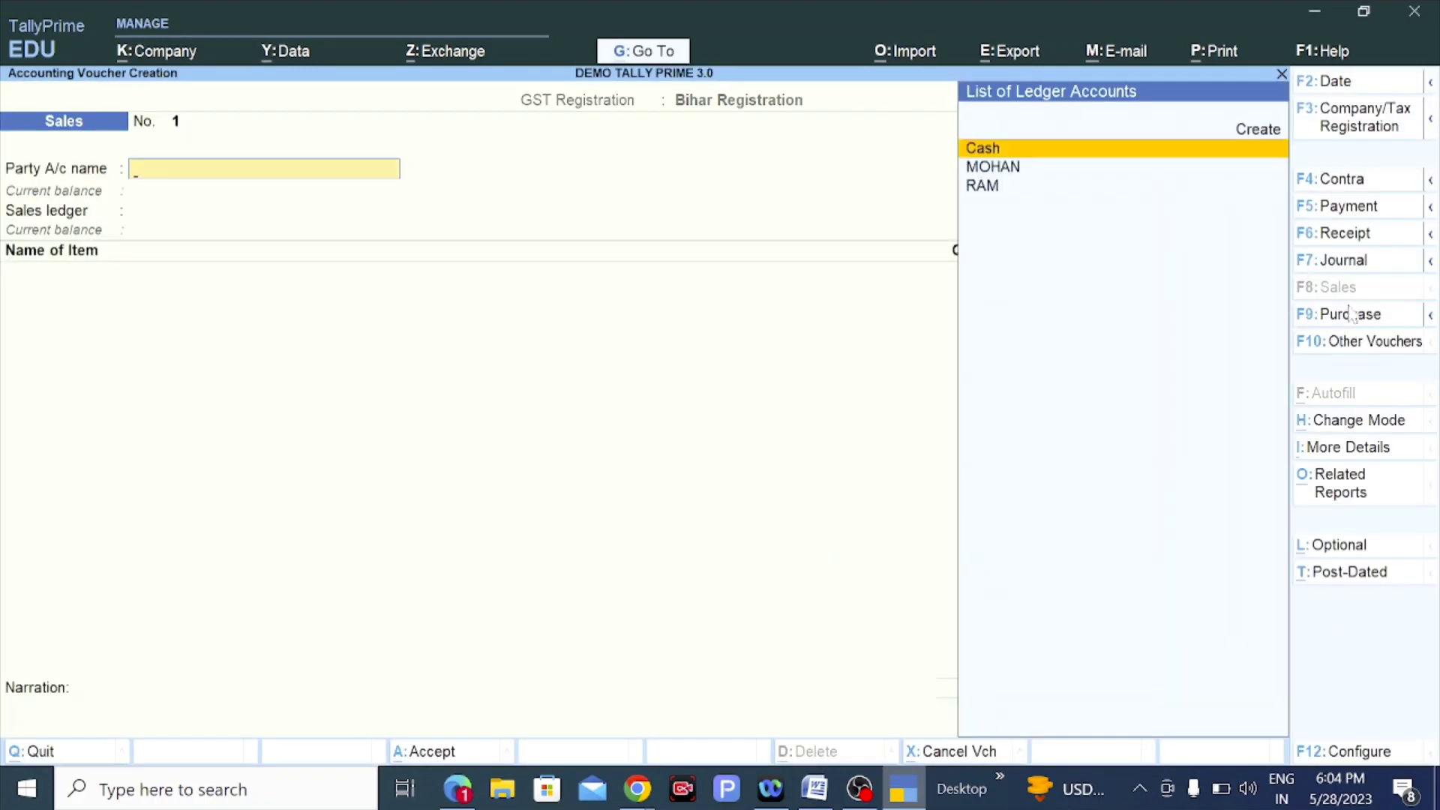
key("F9")
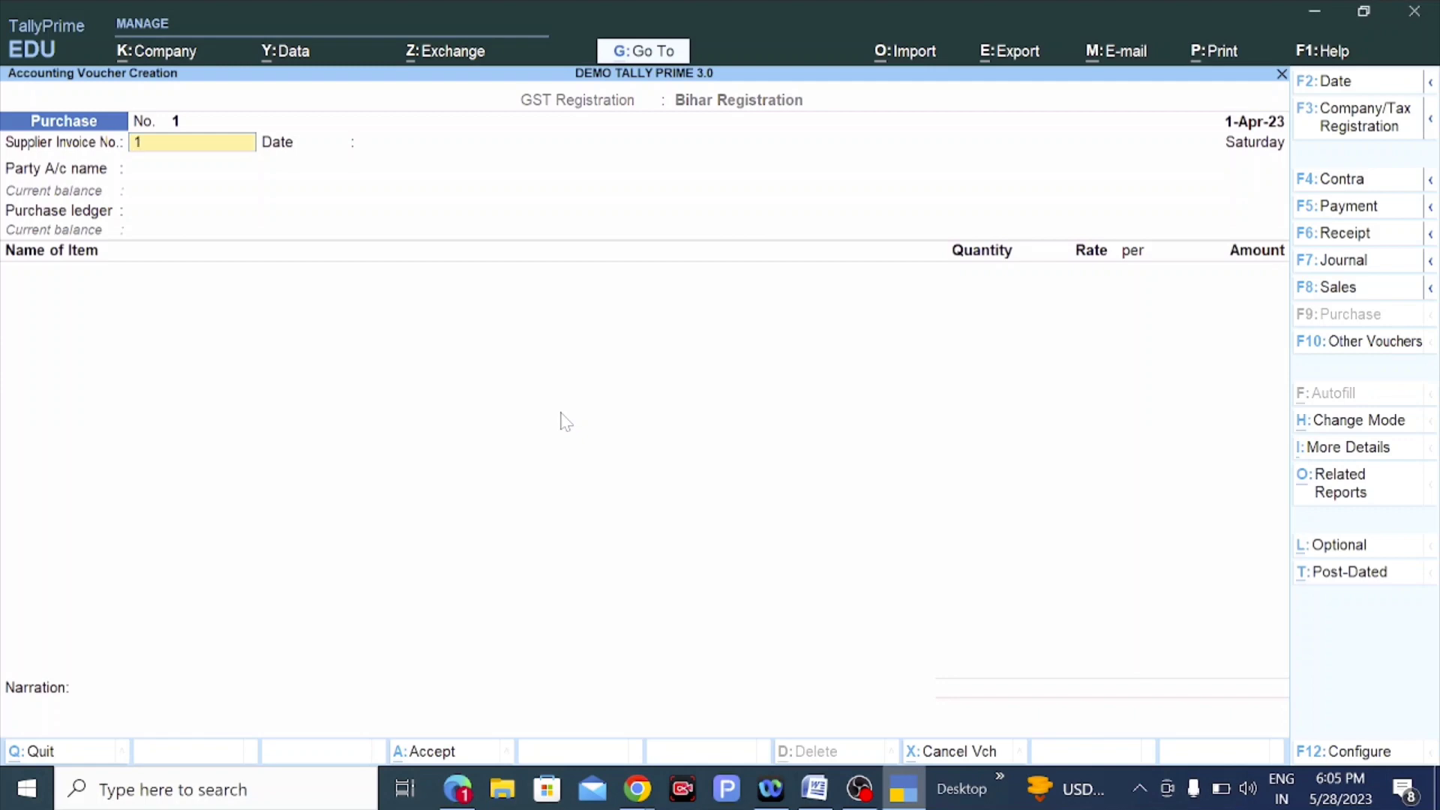
Enter supplier invoice 1, choose MOHAN as the party, and accept the party details.
type("1")
key("Return")
key("Return")
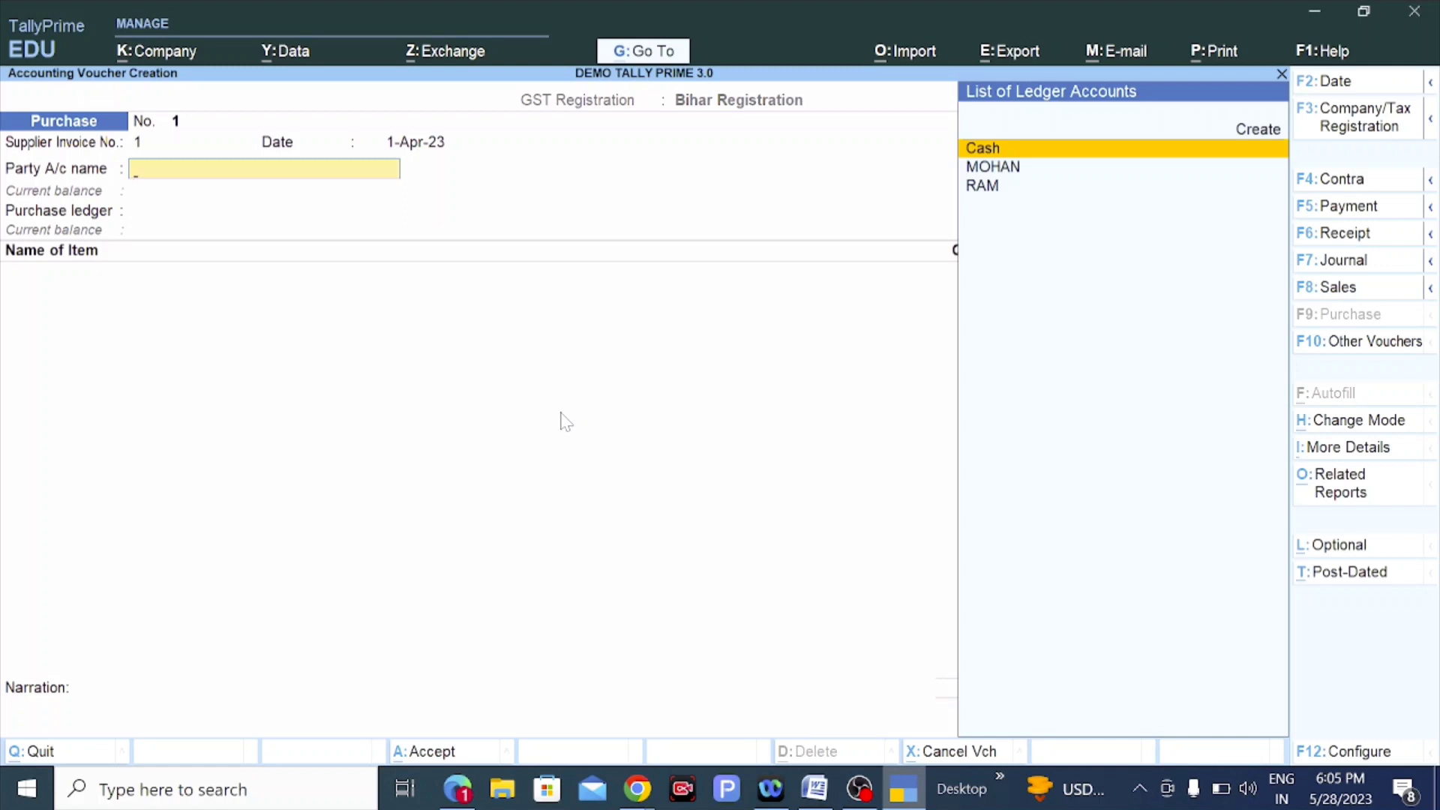
key("Down")
key("Down")
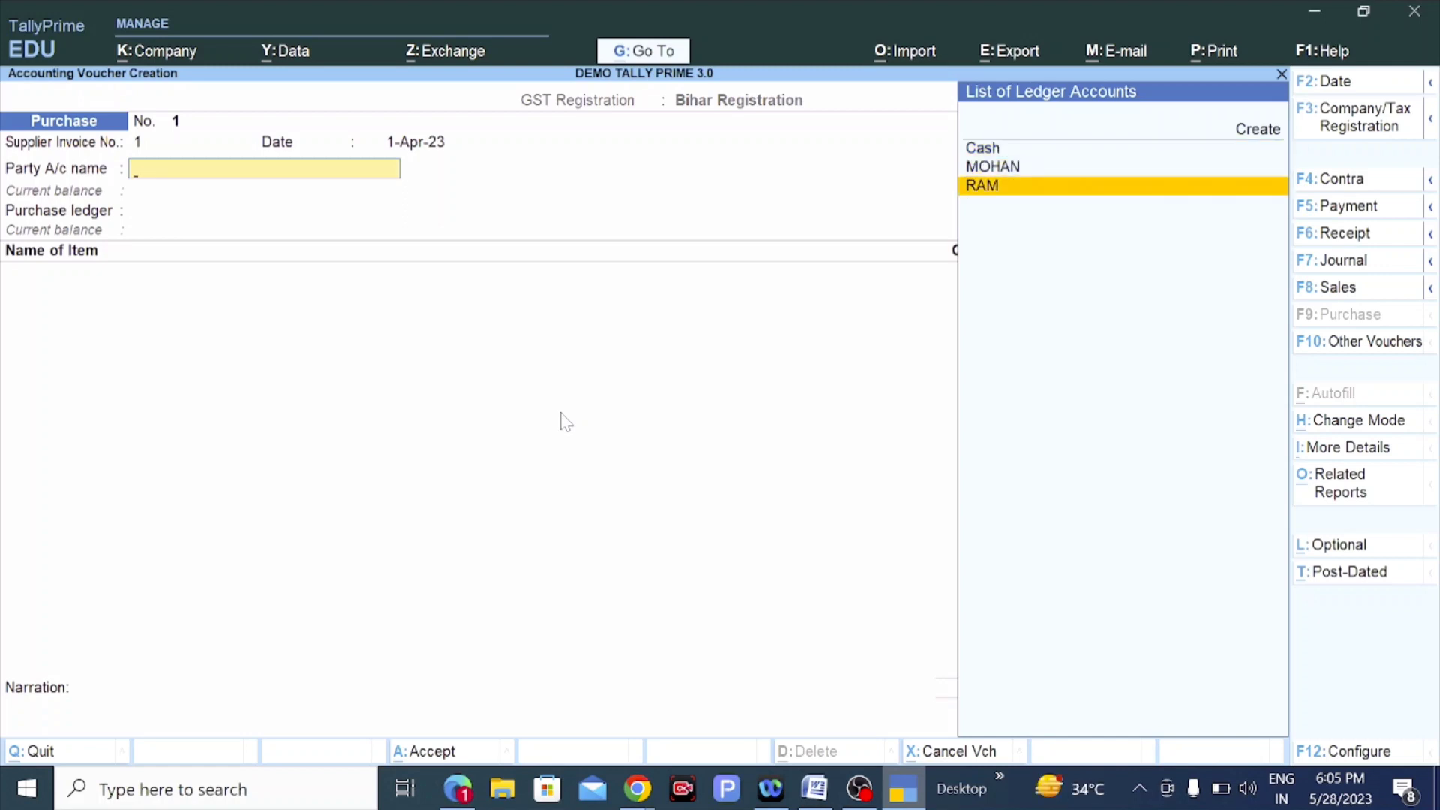
key("Up")
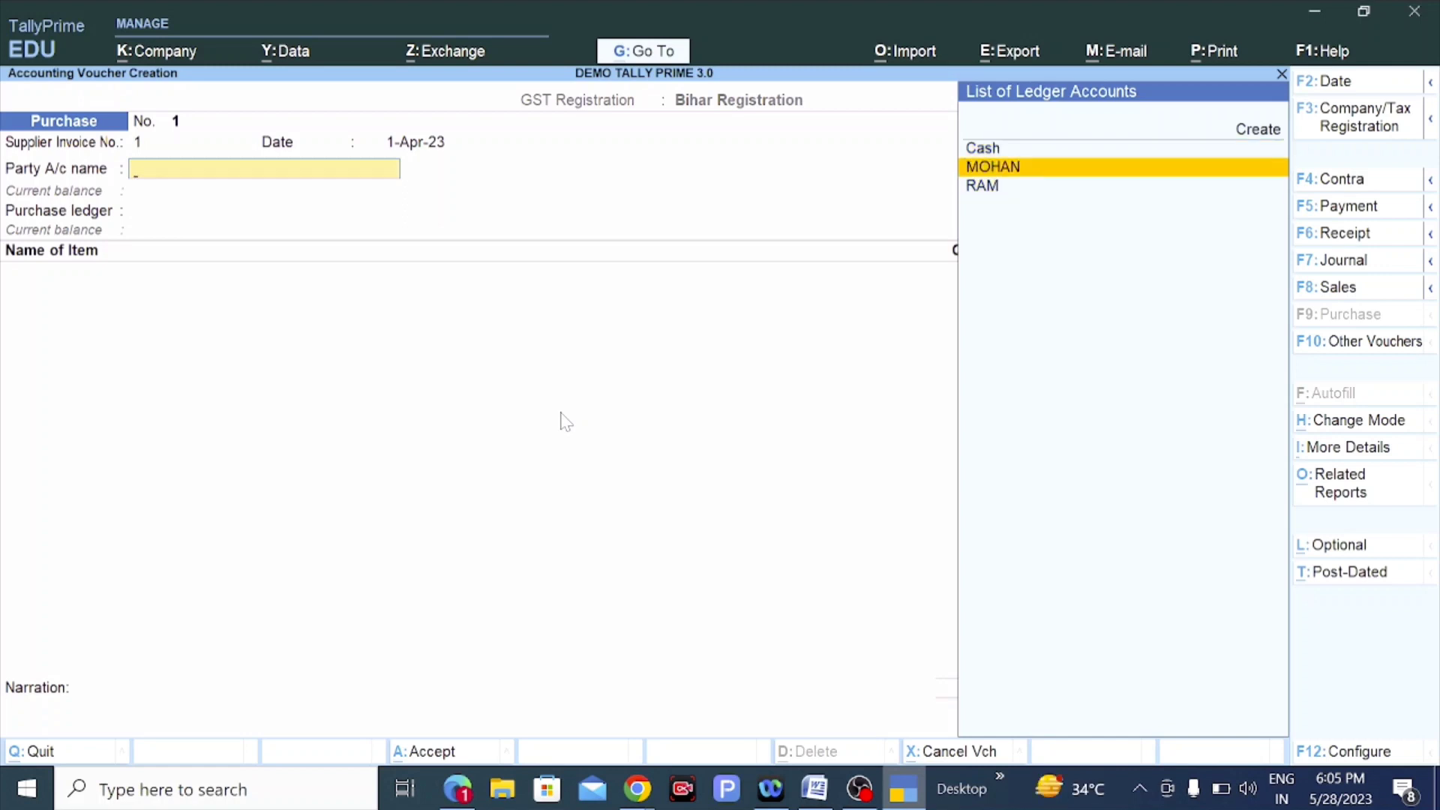
key("Return")
key("Return")
key("Return")
key("Return")
key("Return")
key("Return")
key("Return")
key("Return")
key("Return")
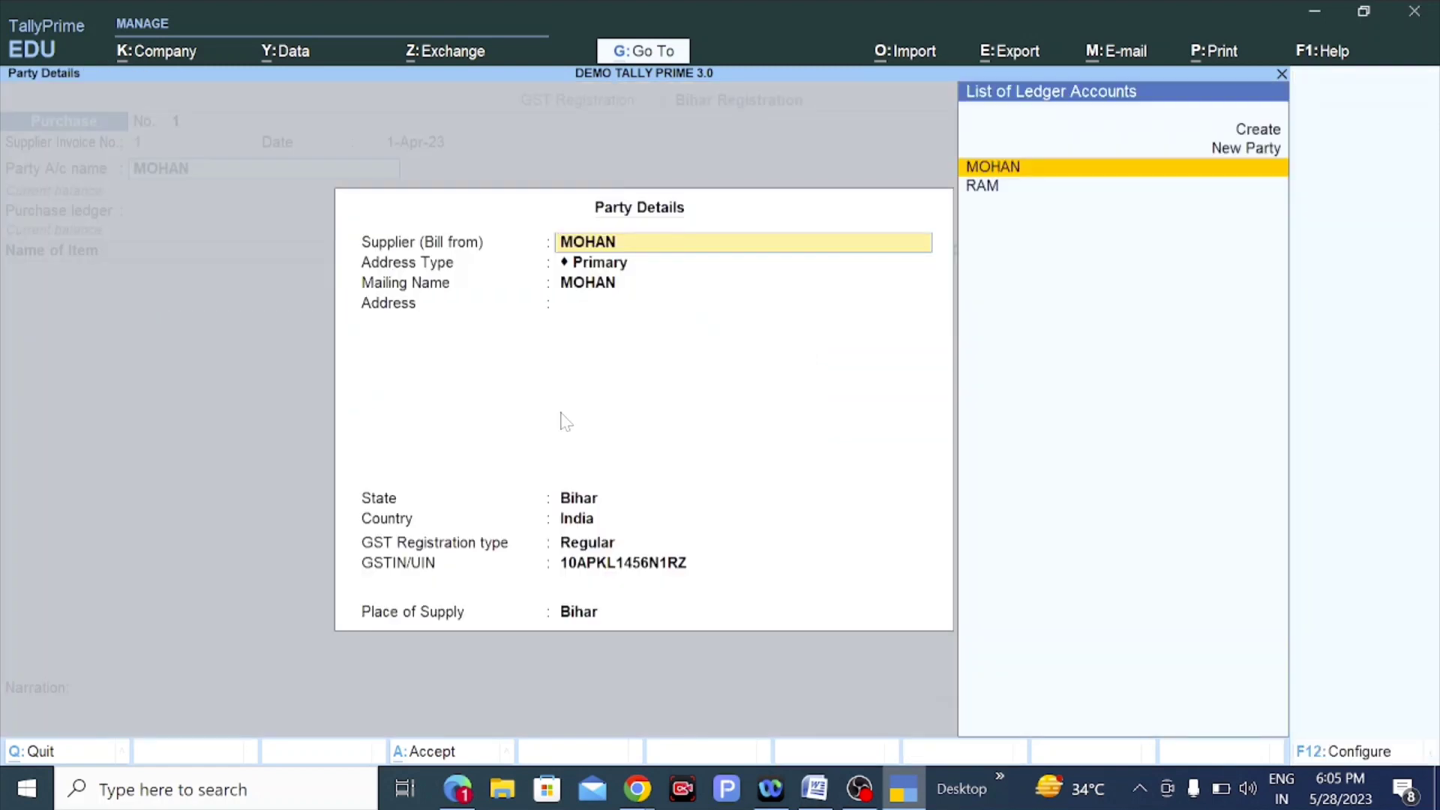
key("Return")
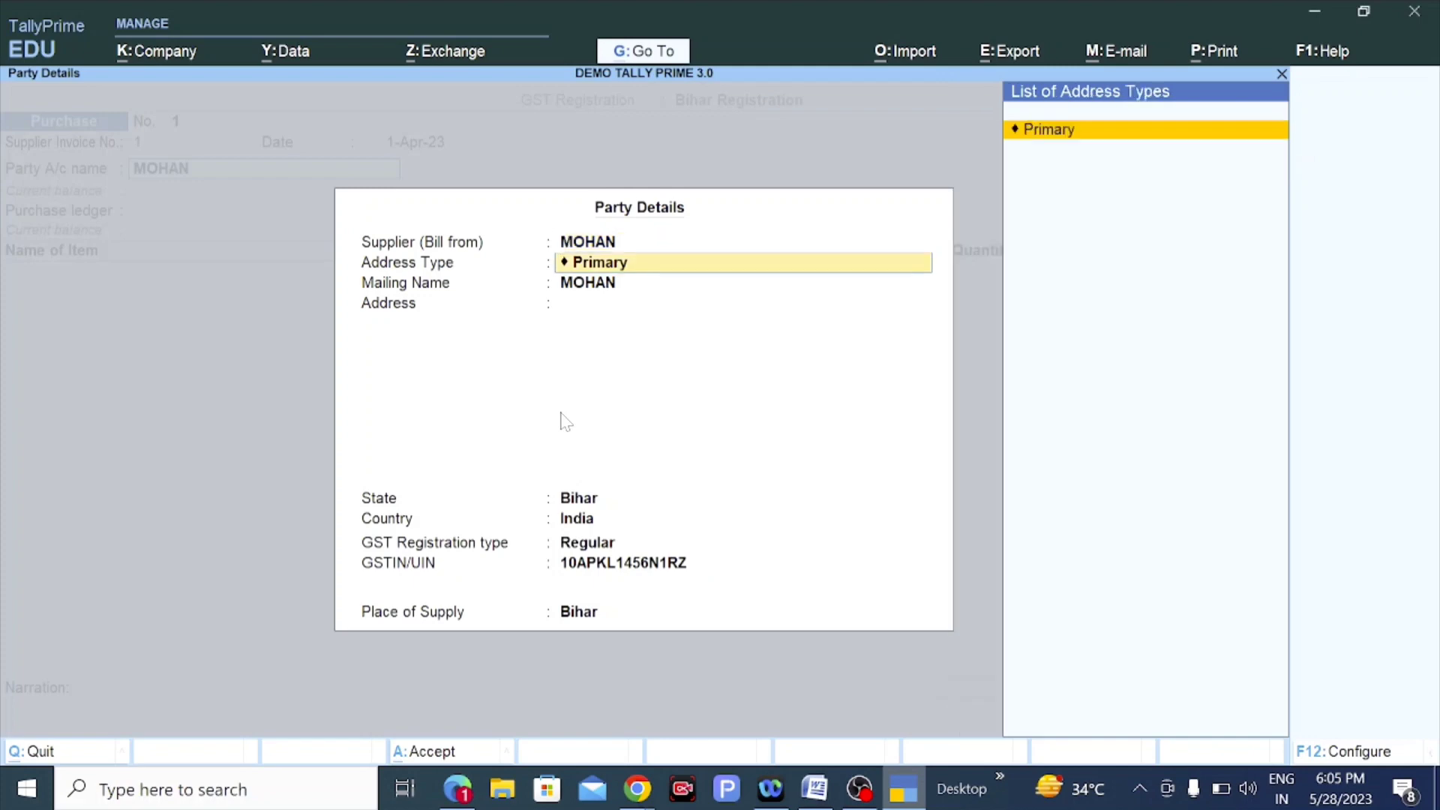
key("Return")
key("Return")
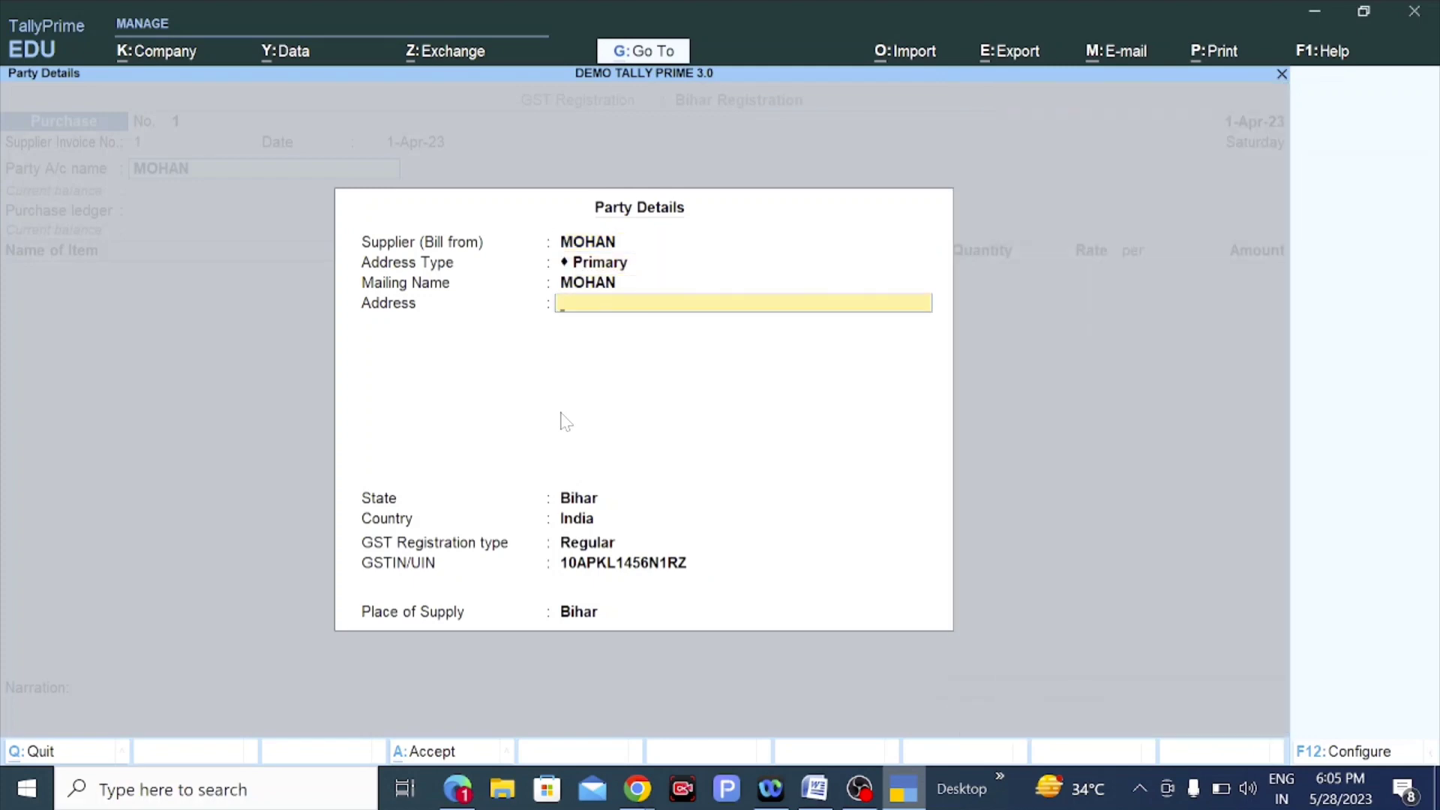
key("Return")
key("Return")
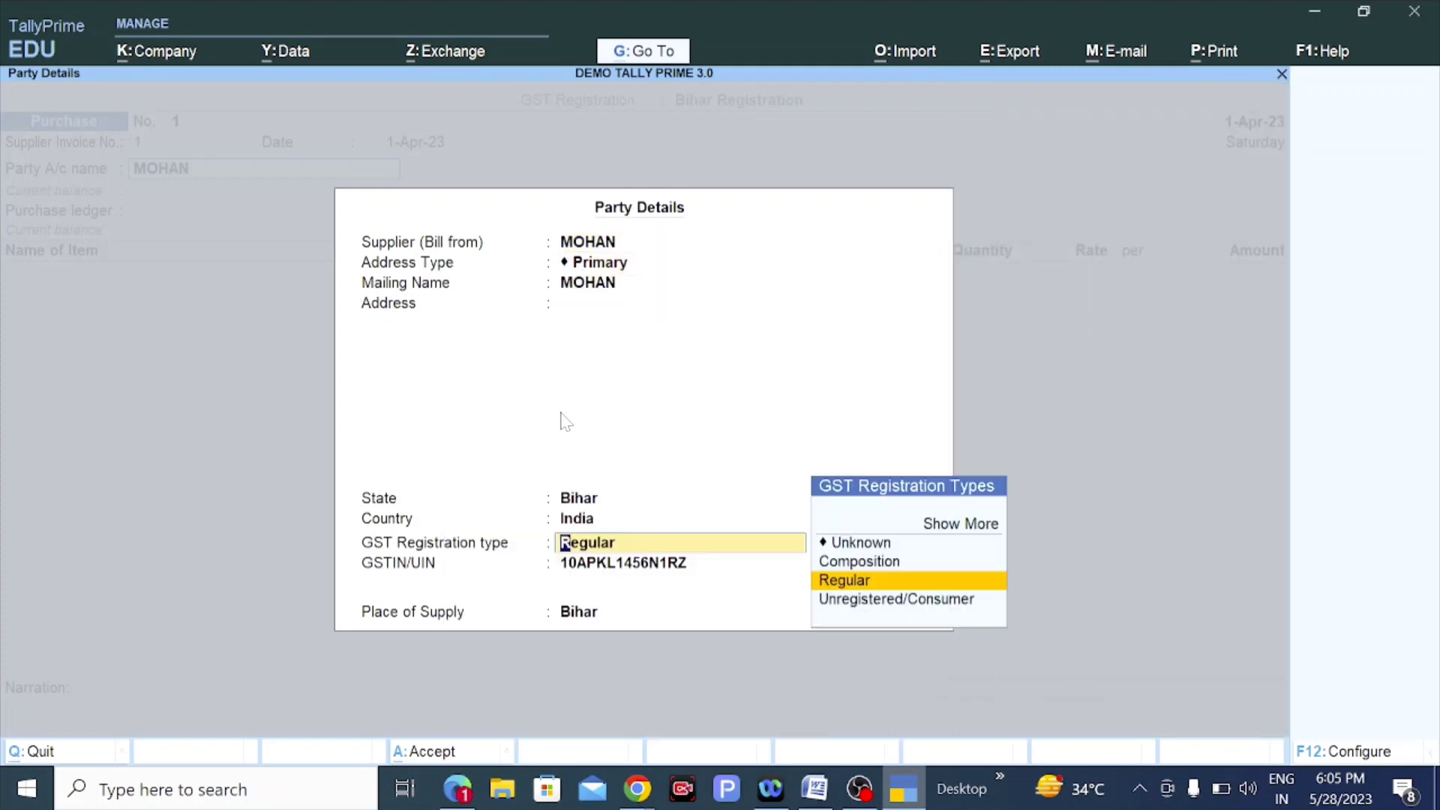
key("Return")
key("Return")
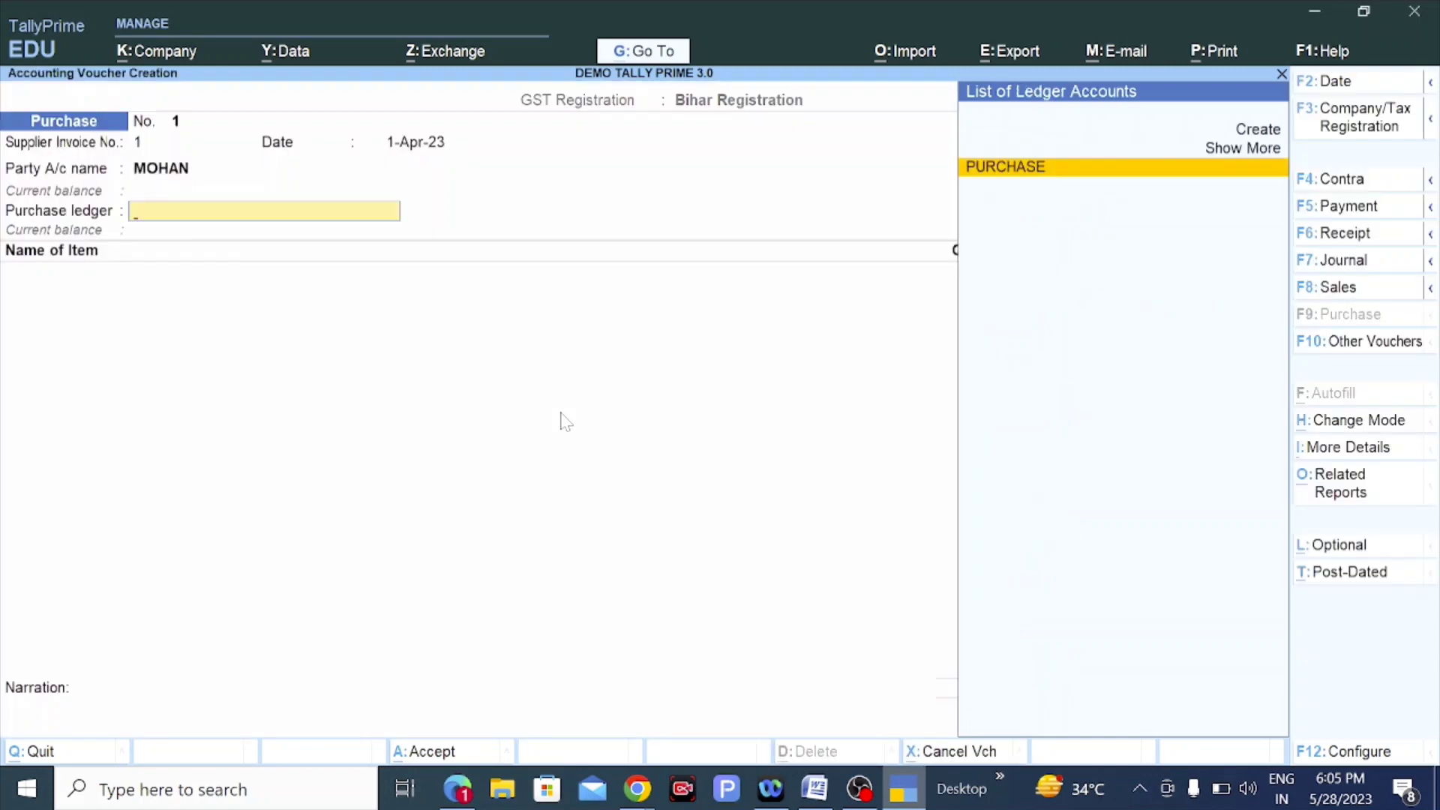
key("Return")
Add 1 PCS of MOBILE PHONE at 10,000, followed by CGST and SGST tax rows.
type("MOB")
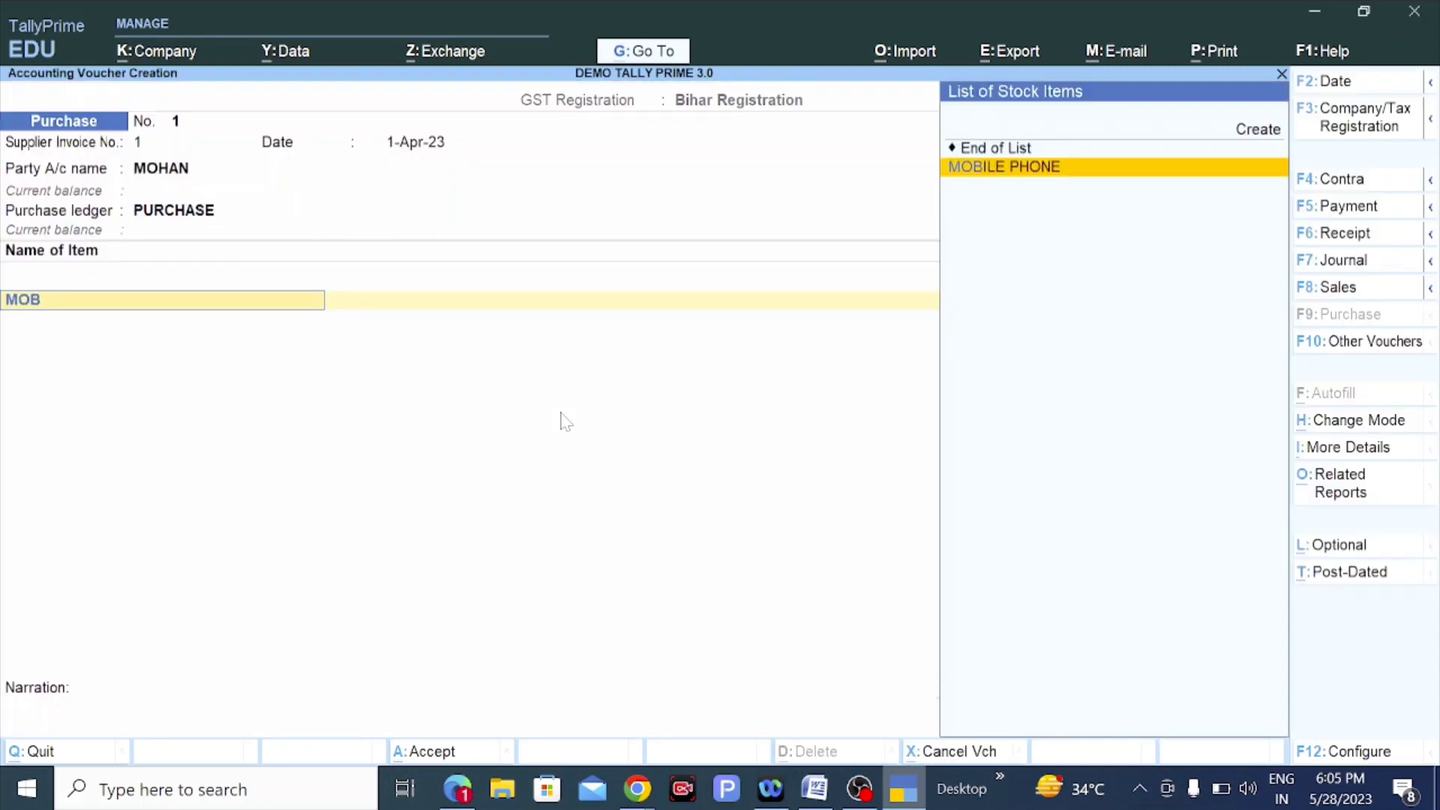
key("Return")
type("1")
key("Return")
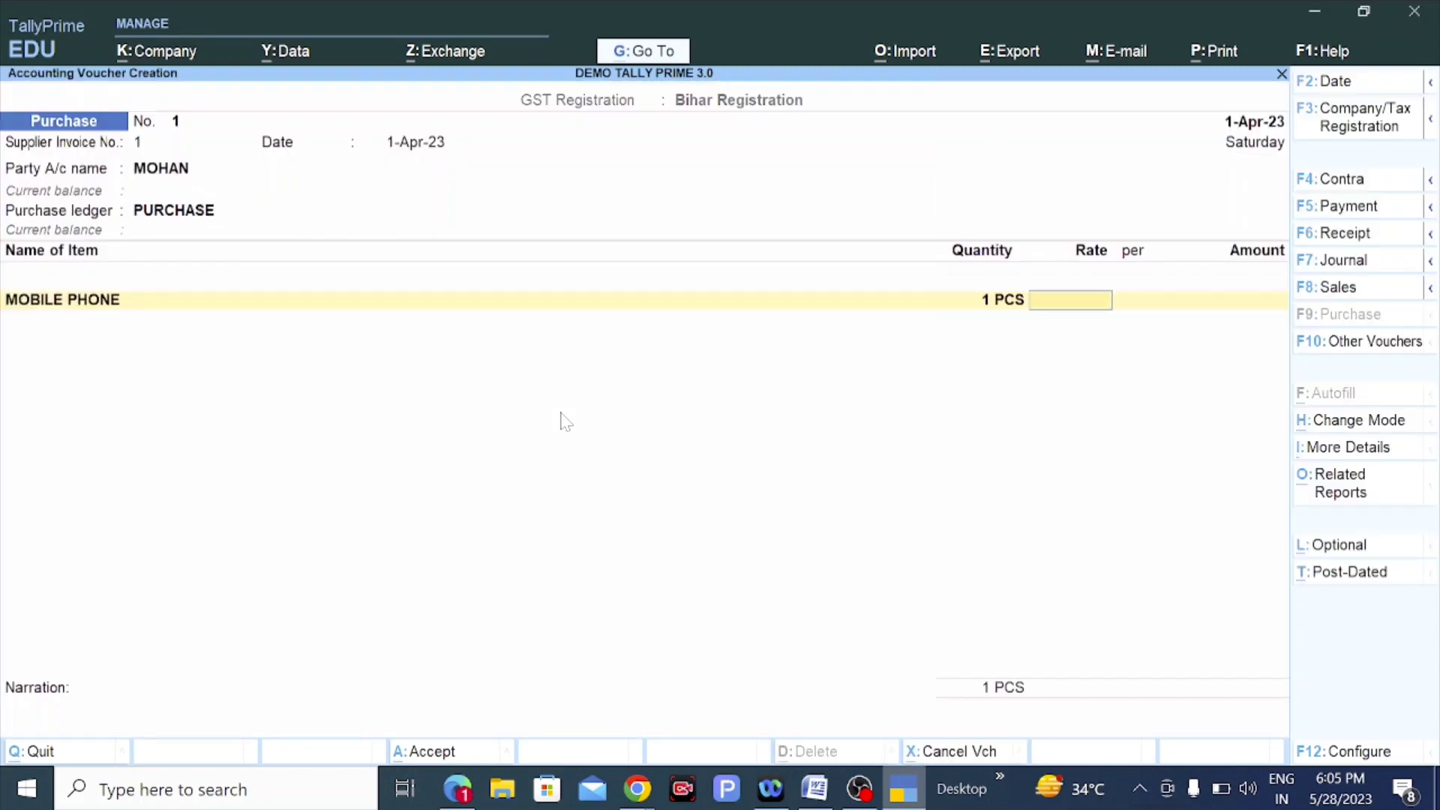
type("10000")
key("Return")
key("Return")
key("Return")
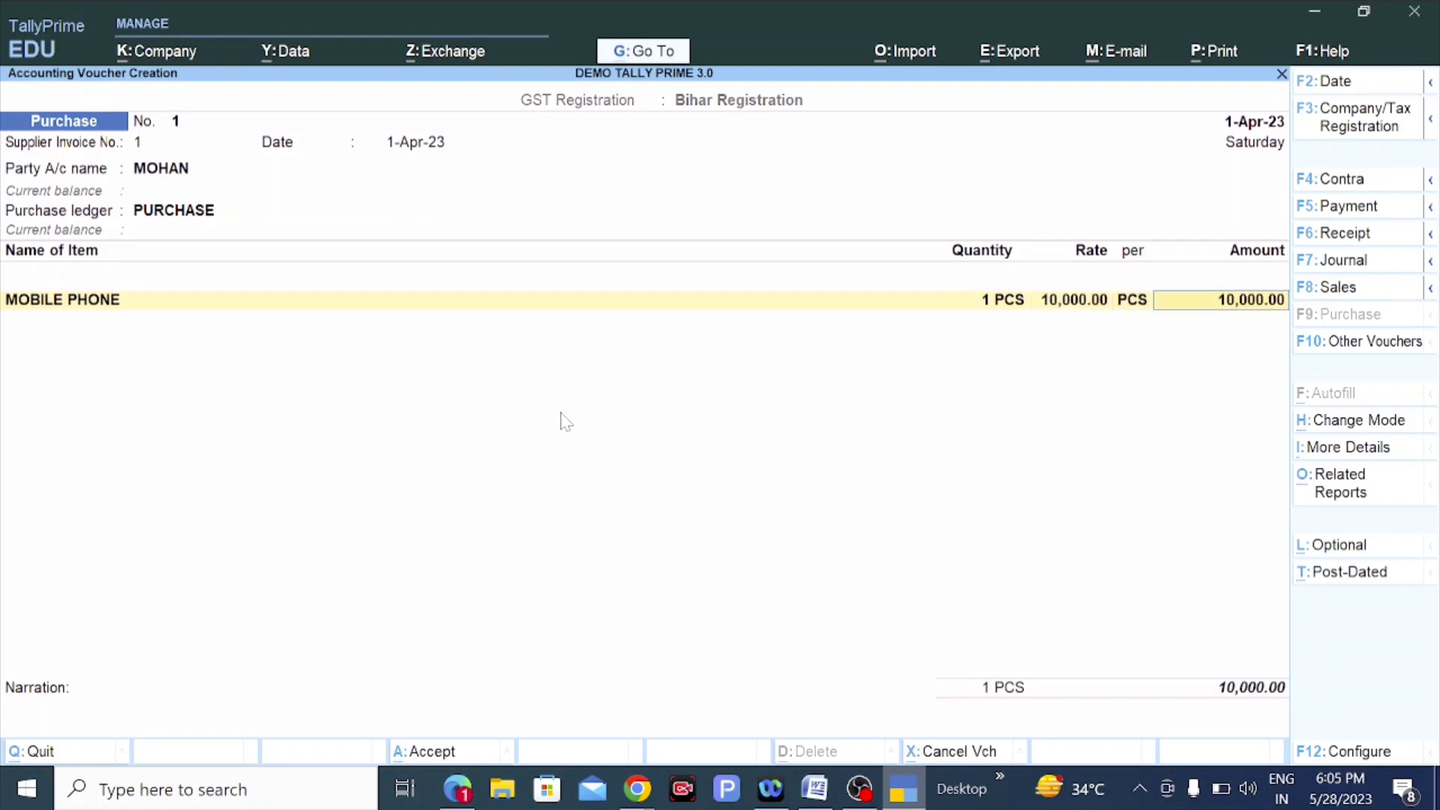
type("CG")
key("Return")
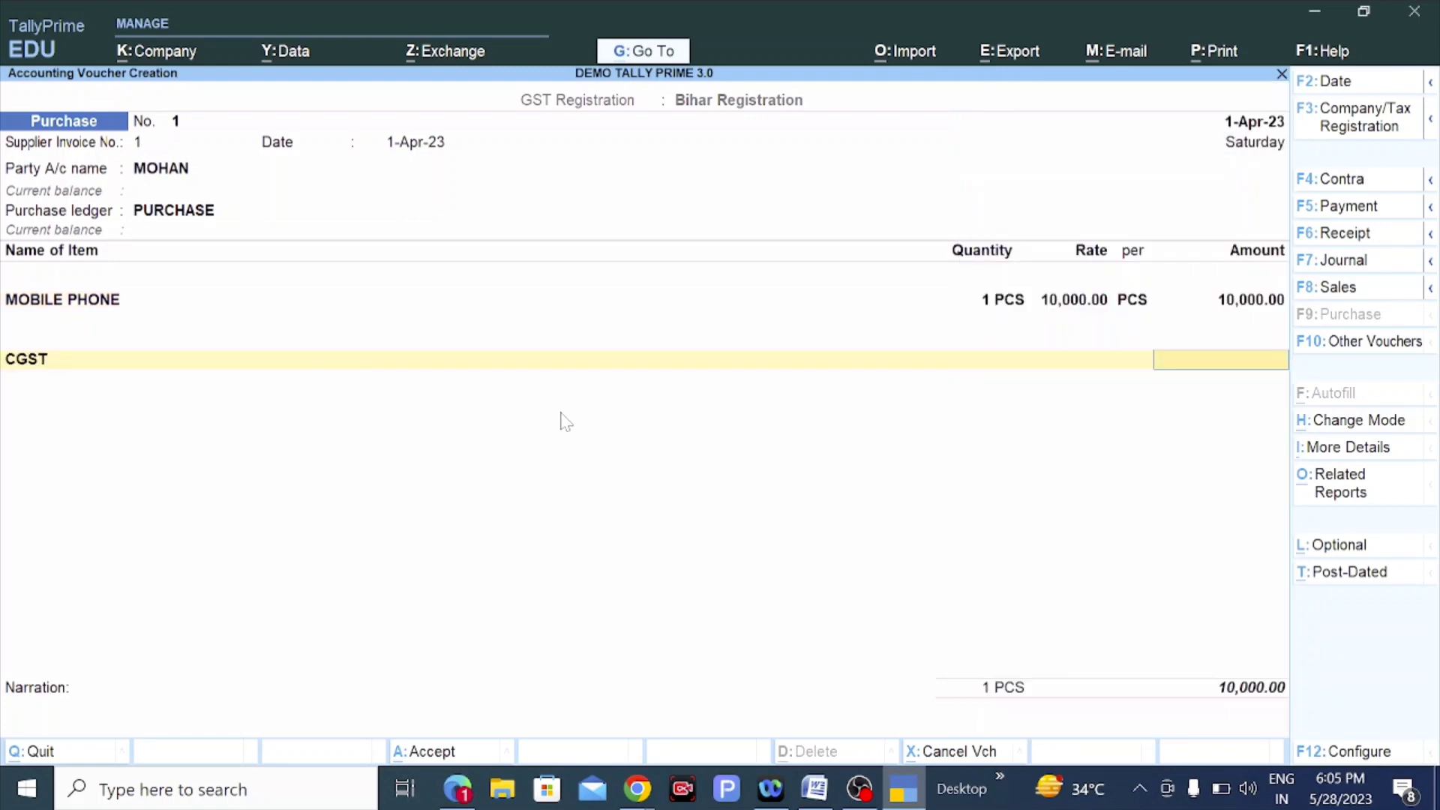
key("Return")
type("SG")
key("Return")
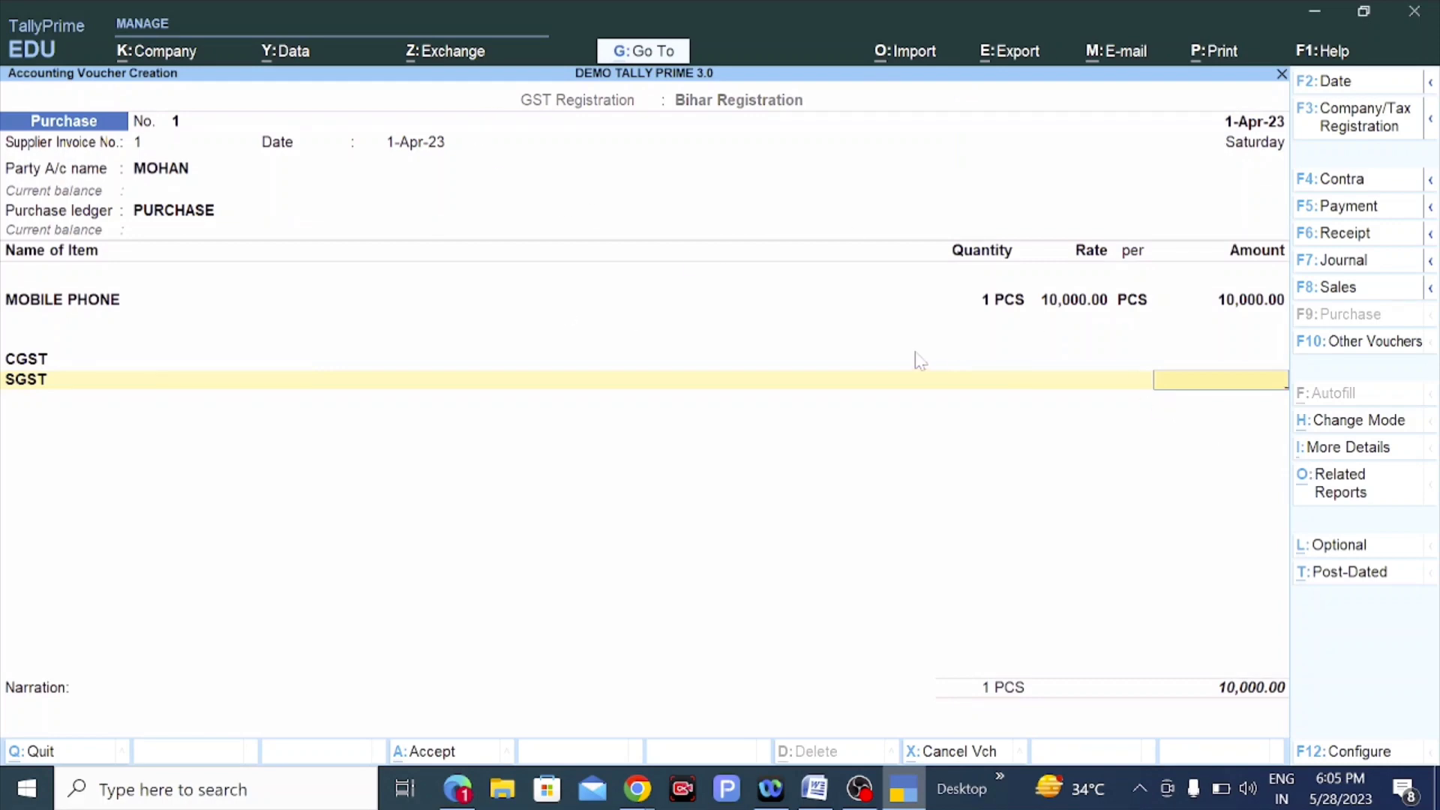
left_click(210, 212)
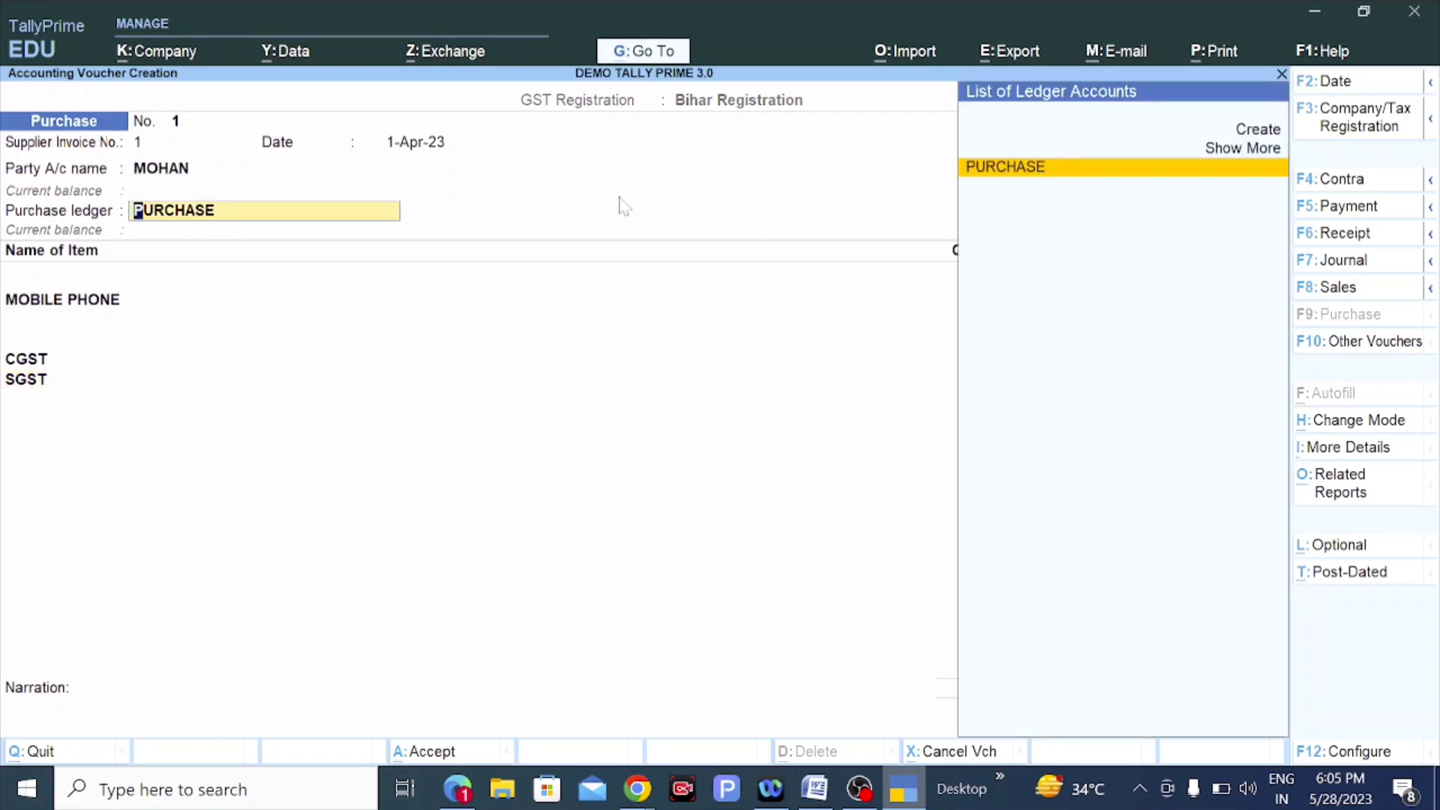
Alter the PURCHASE ledger and try specifying HSN/SAC code 1234 directly.
key("ctrl+Return")
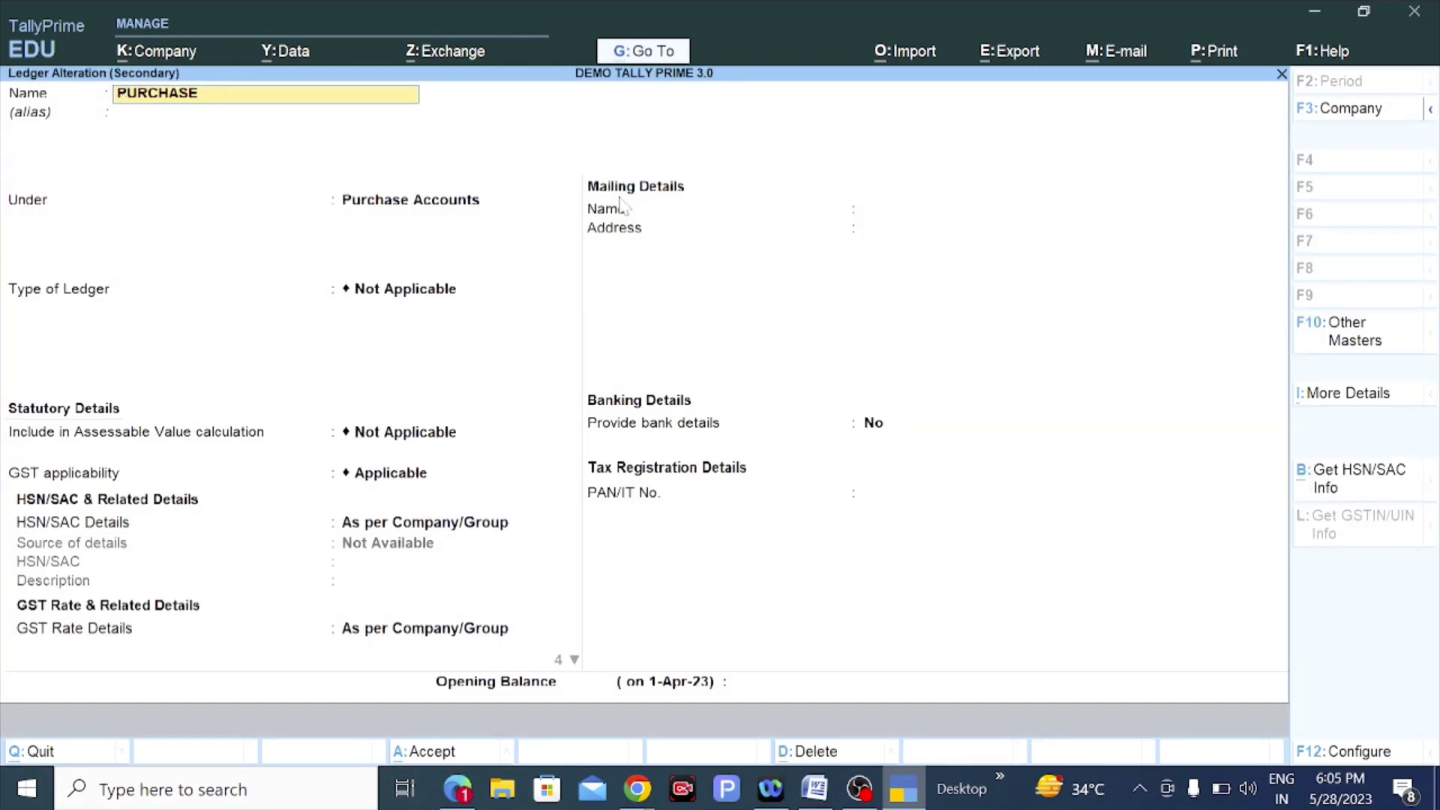
key("Return")
key("Return")
key("Return")
key("Return")
key("Return")
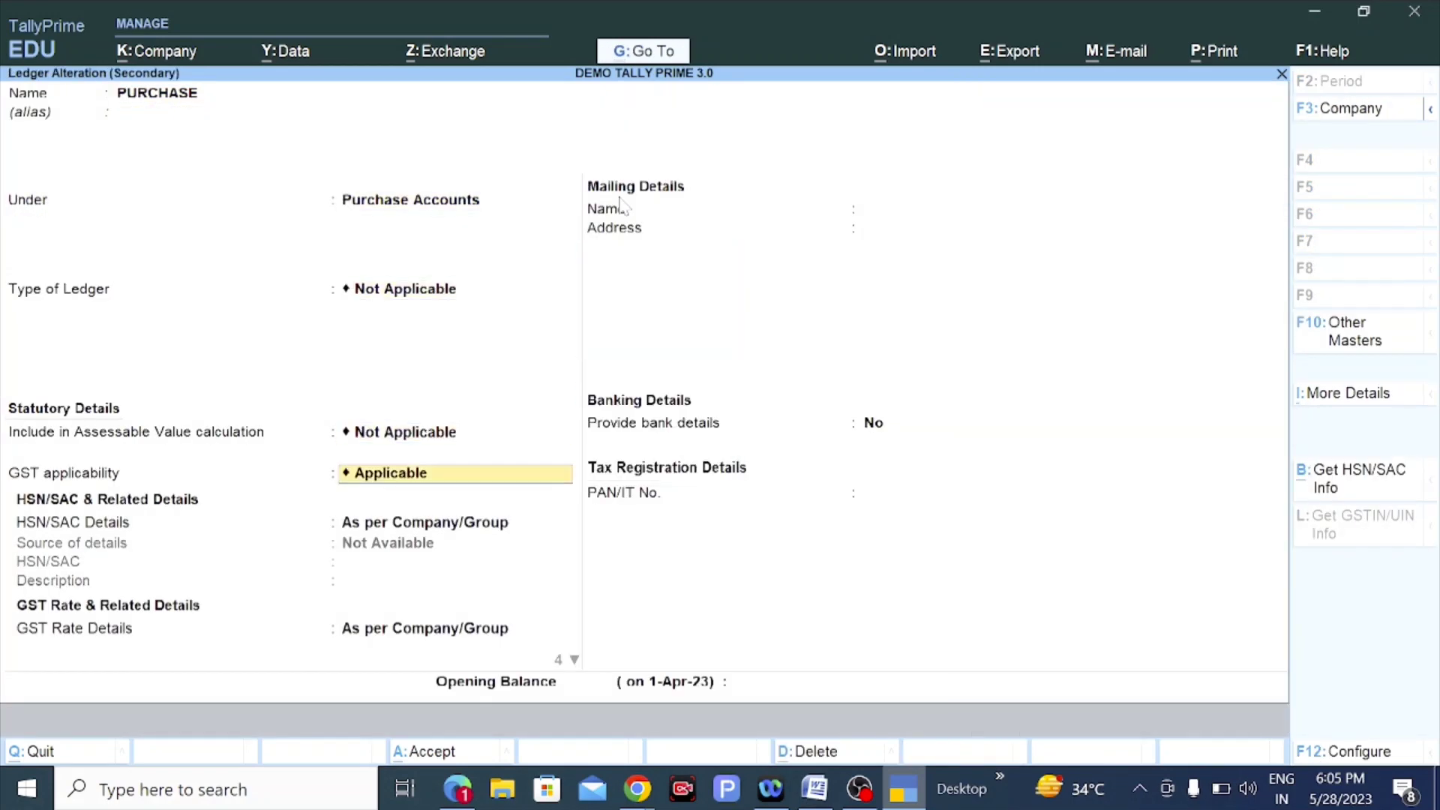
key("Return")
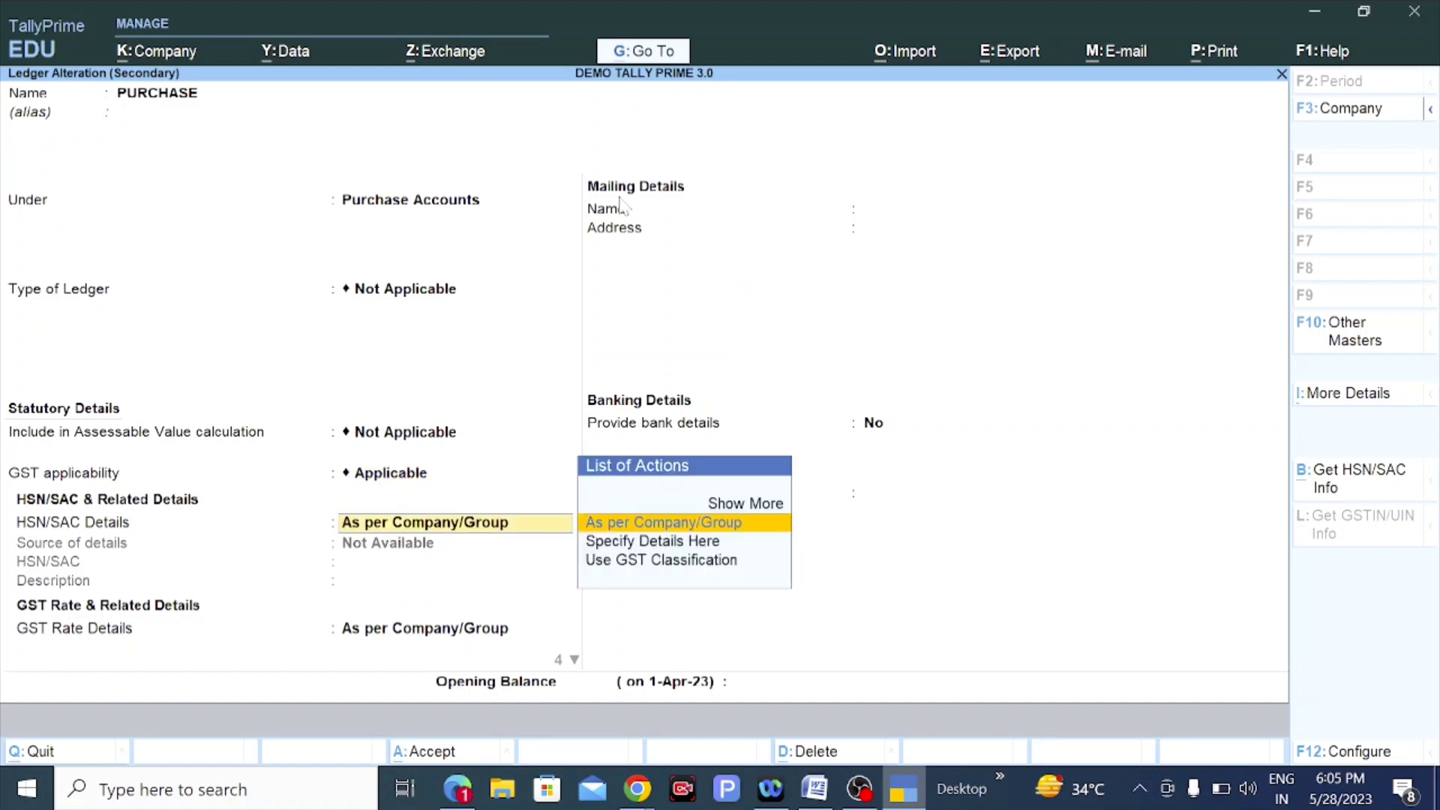
key("Up")
key("Return")
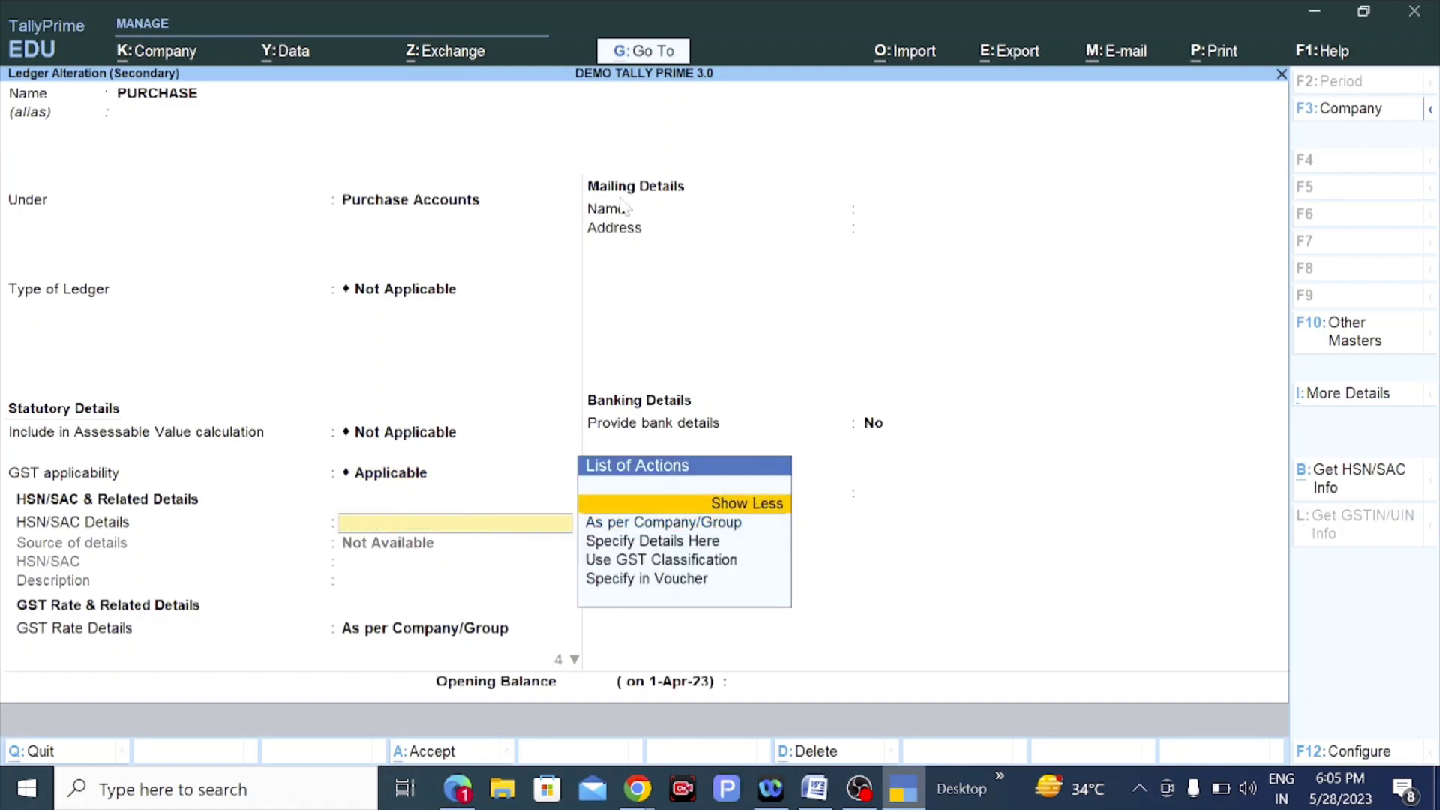
key("Down")
key("Down")
key("Down")
key("Down")
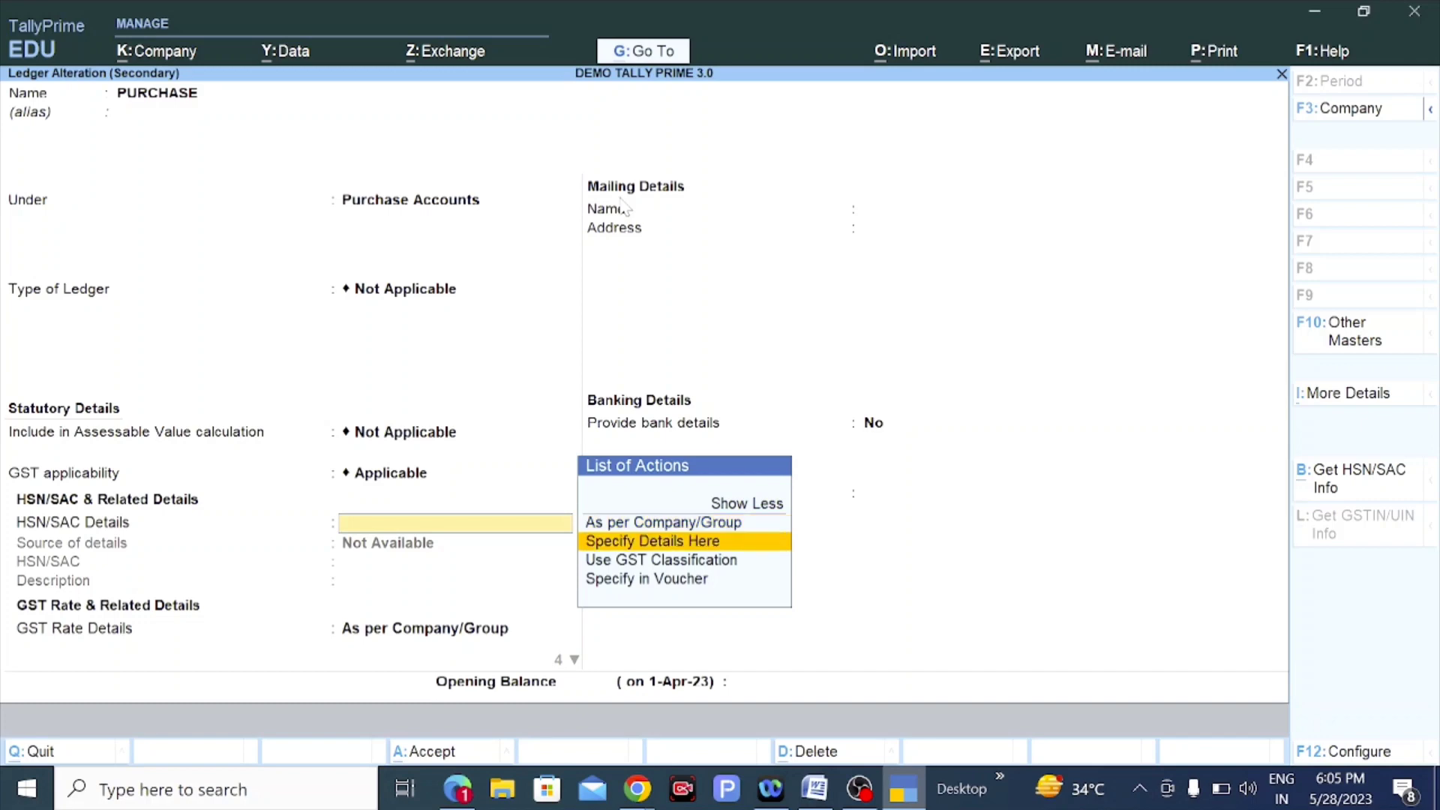
key("Up")
key("Up")
key("Return")
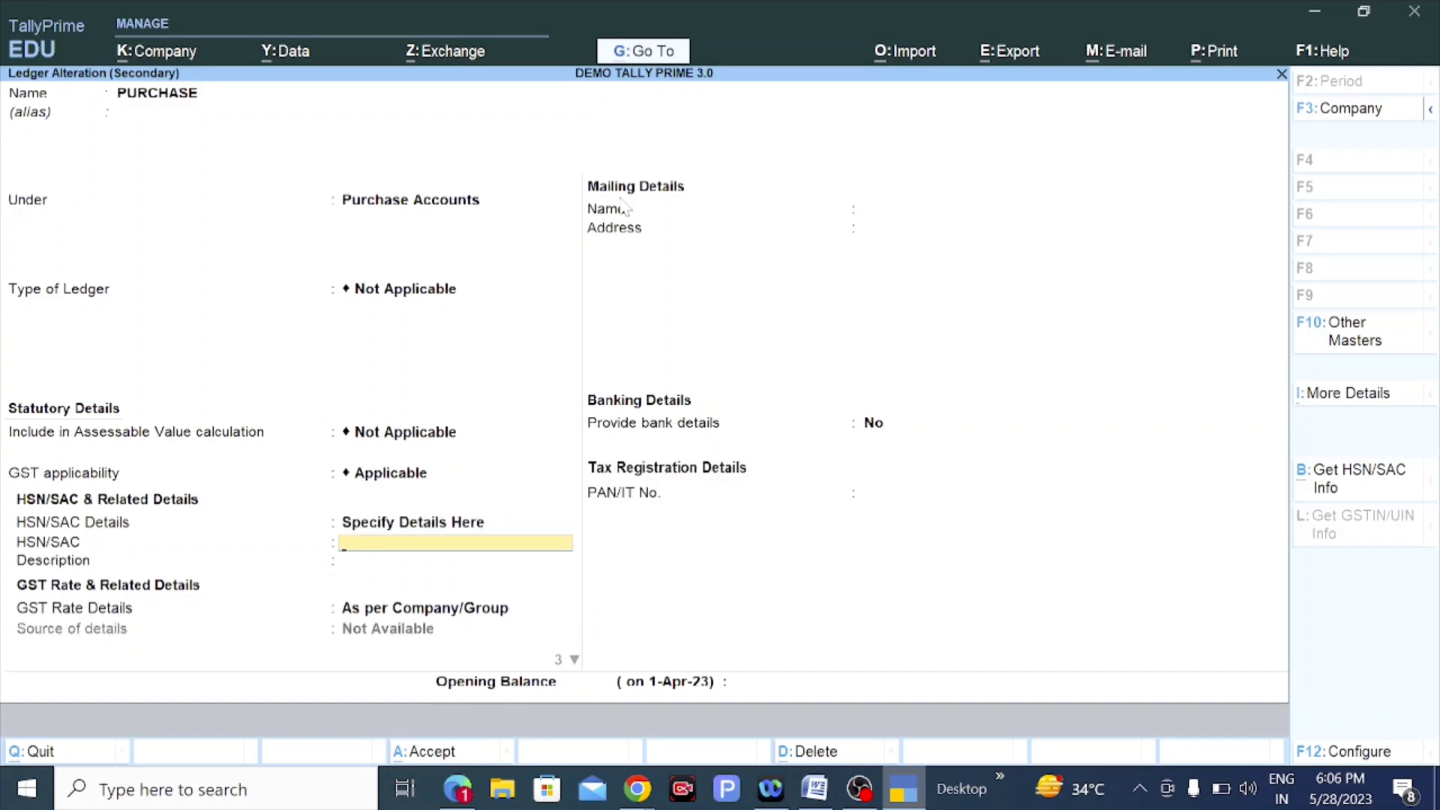
type("1234")
key("Return")
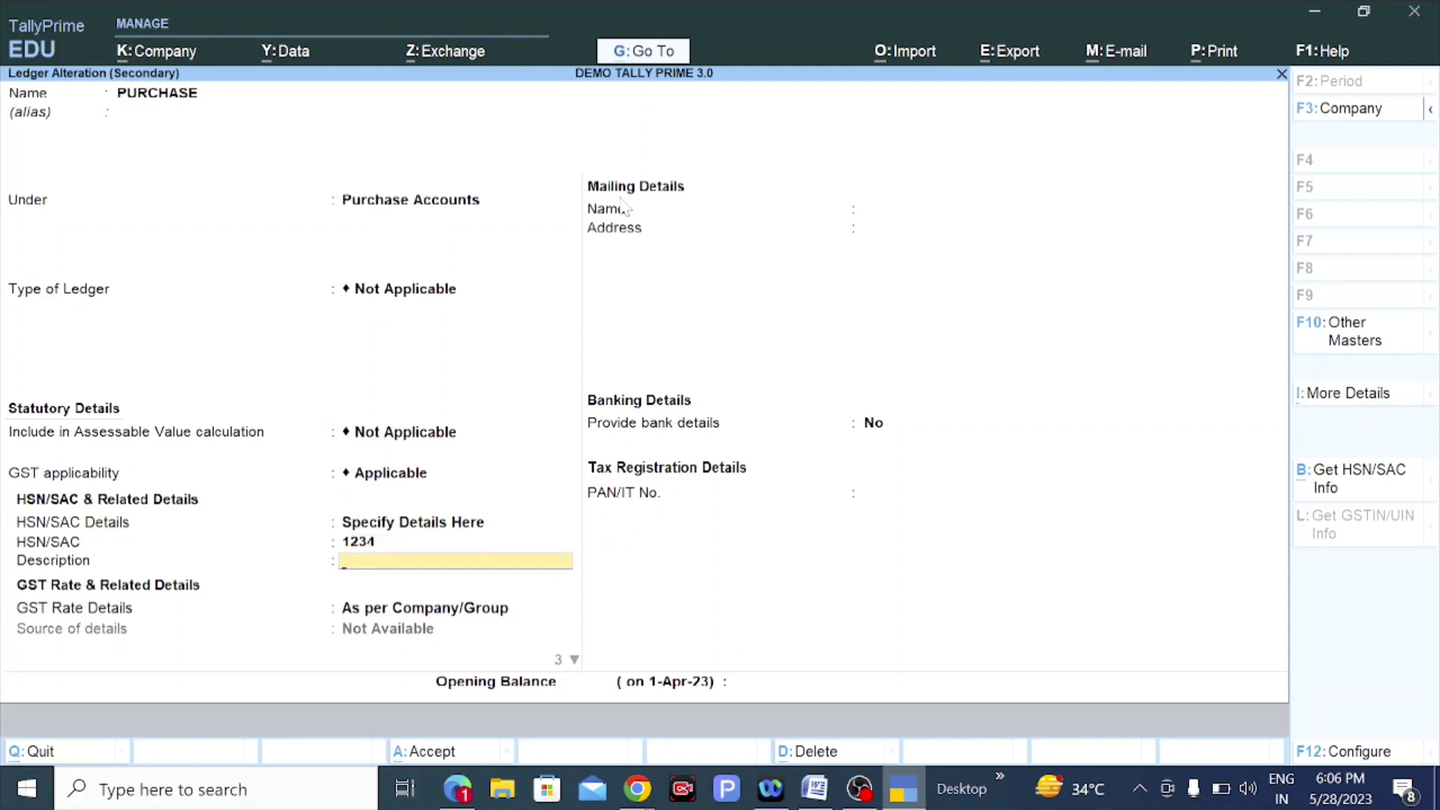
Switch HSN/SAC Details to Use GST Classification and start creating a new classification.
key("BackSpace")
key("BackSpace")
key("Up")
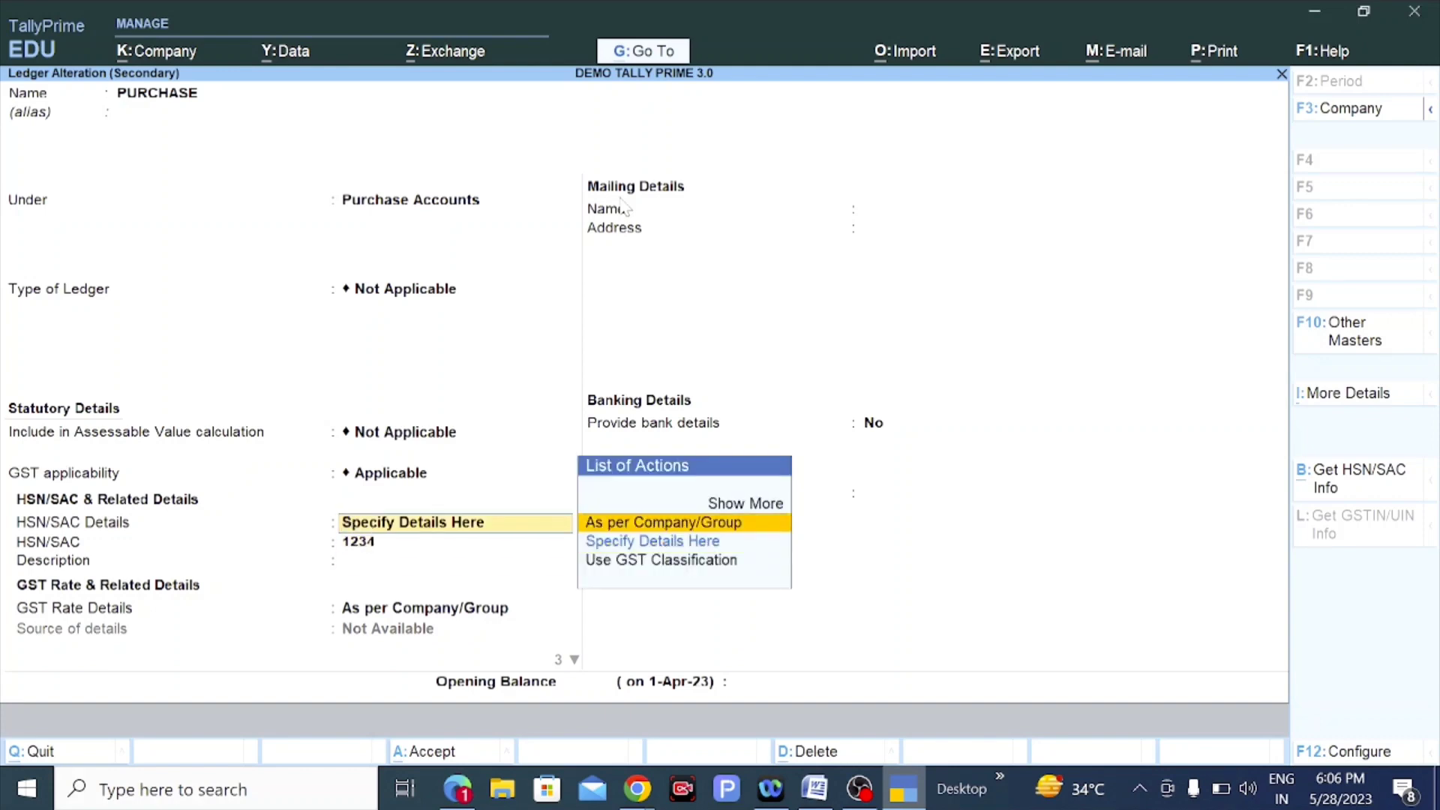
key("Return")
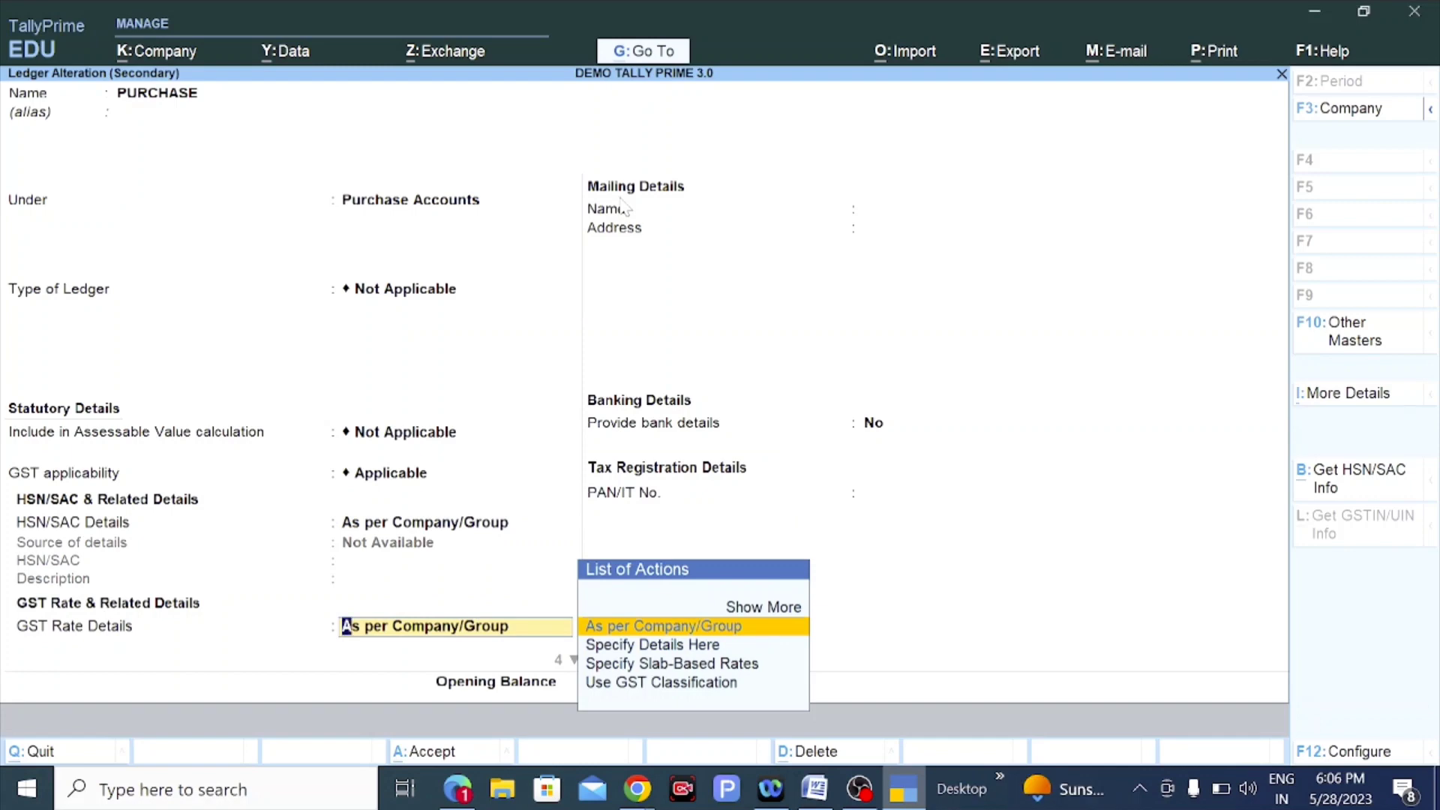
key("BackSpace")
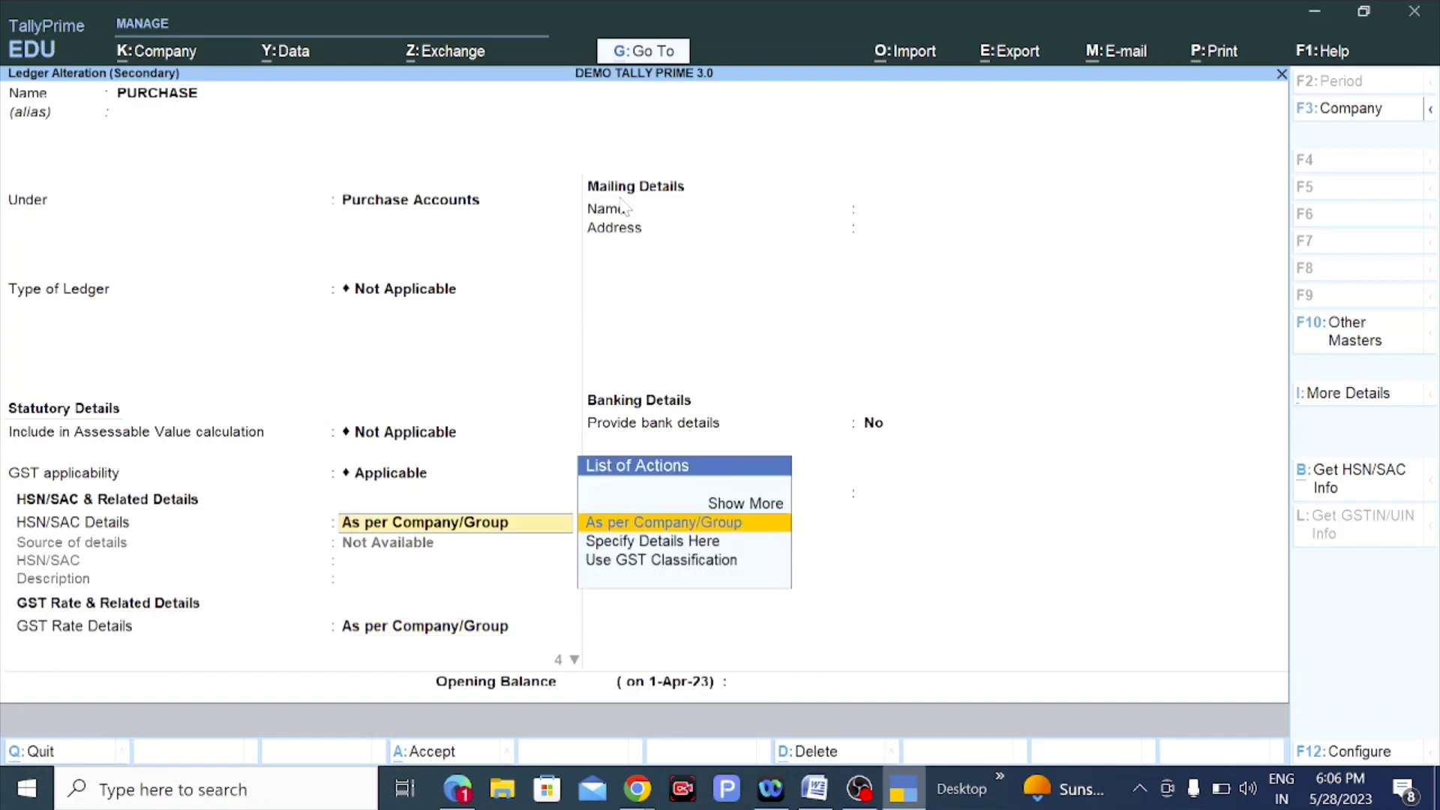
key("Down")
key("Down")
key("Return")
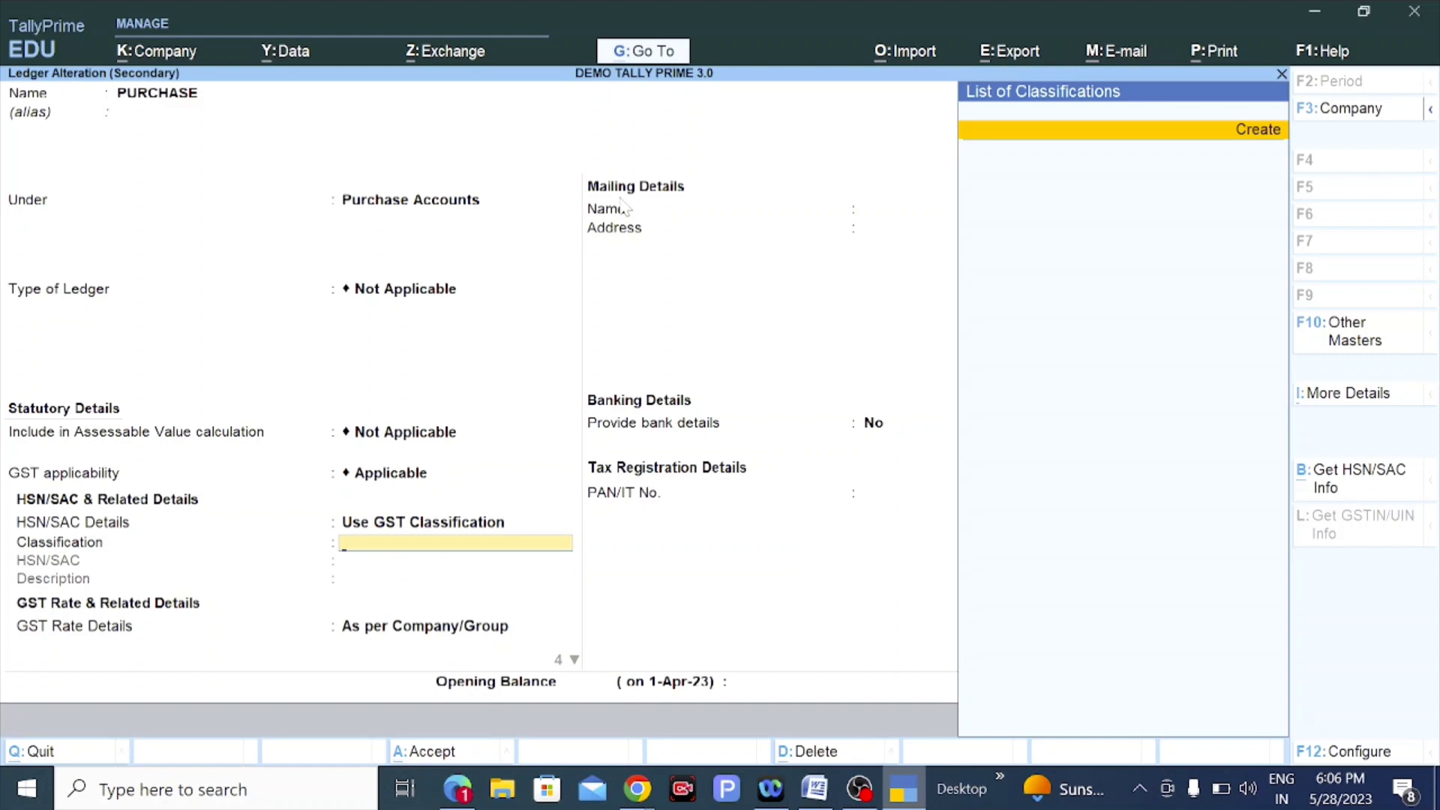
key("Return")
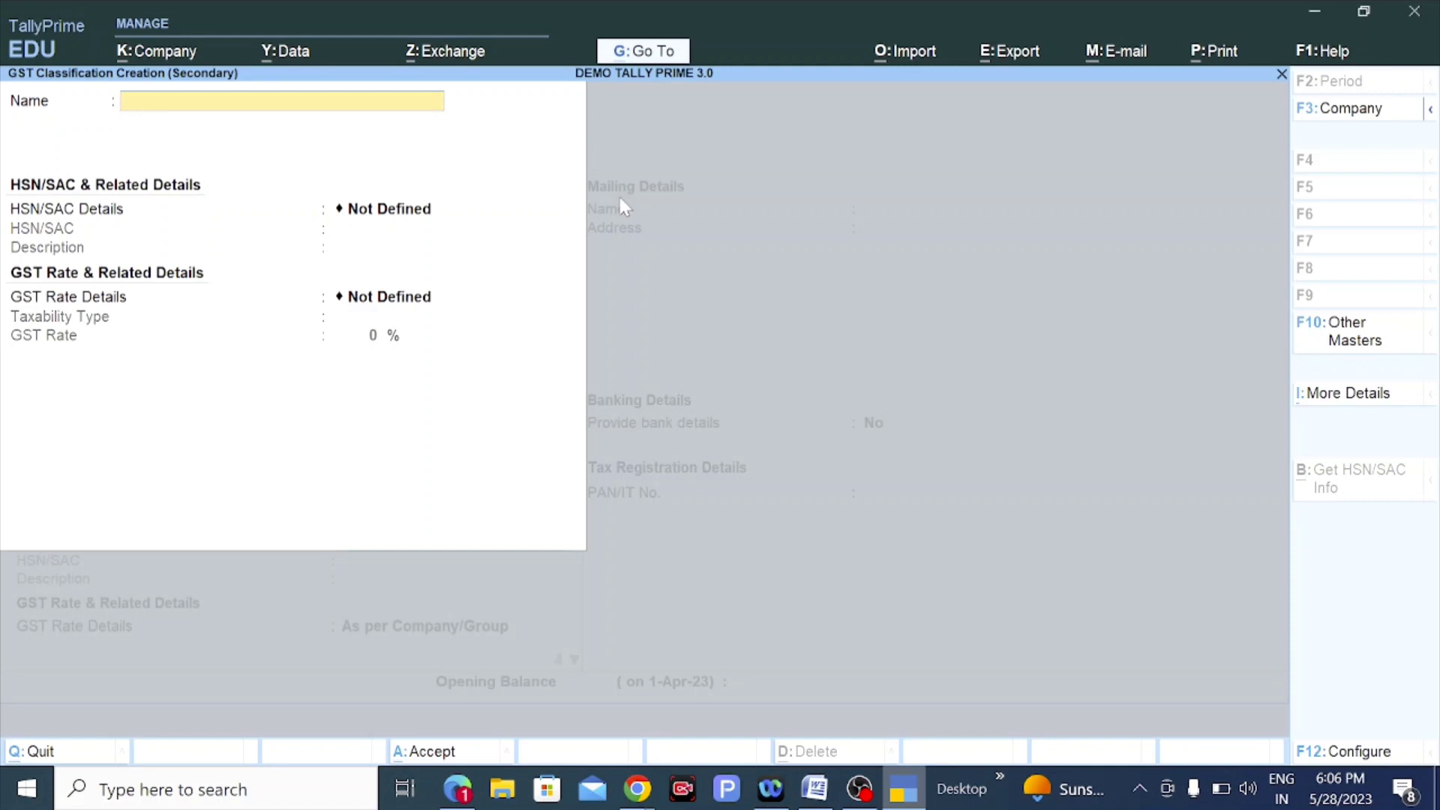
Name the classification MOBILE PHONE with HSN/SAC code 1234 and description MOBILE.
type("MOBILE PHONE")
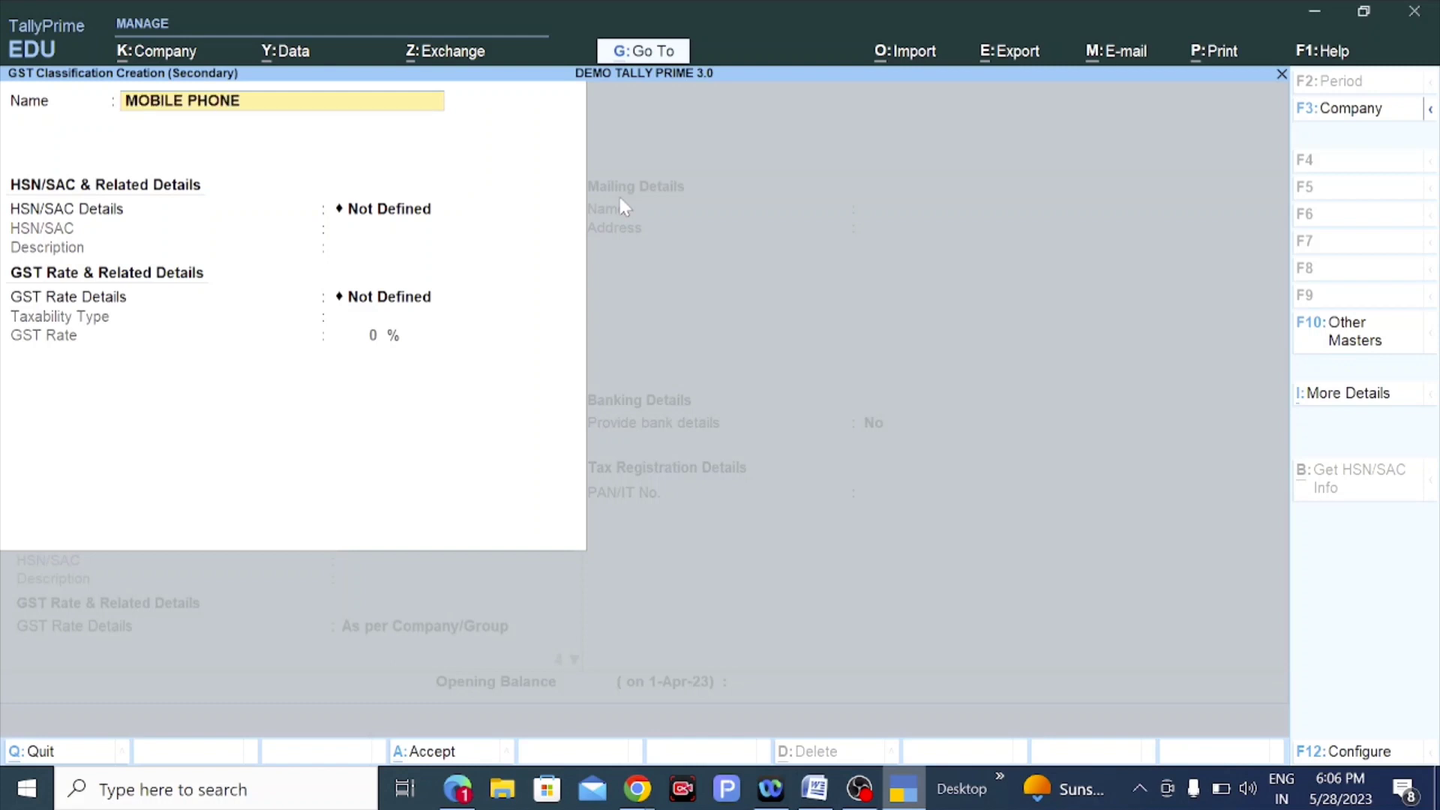
key("Return")
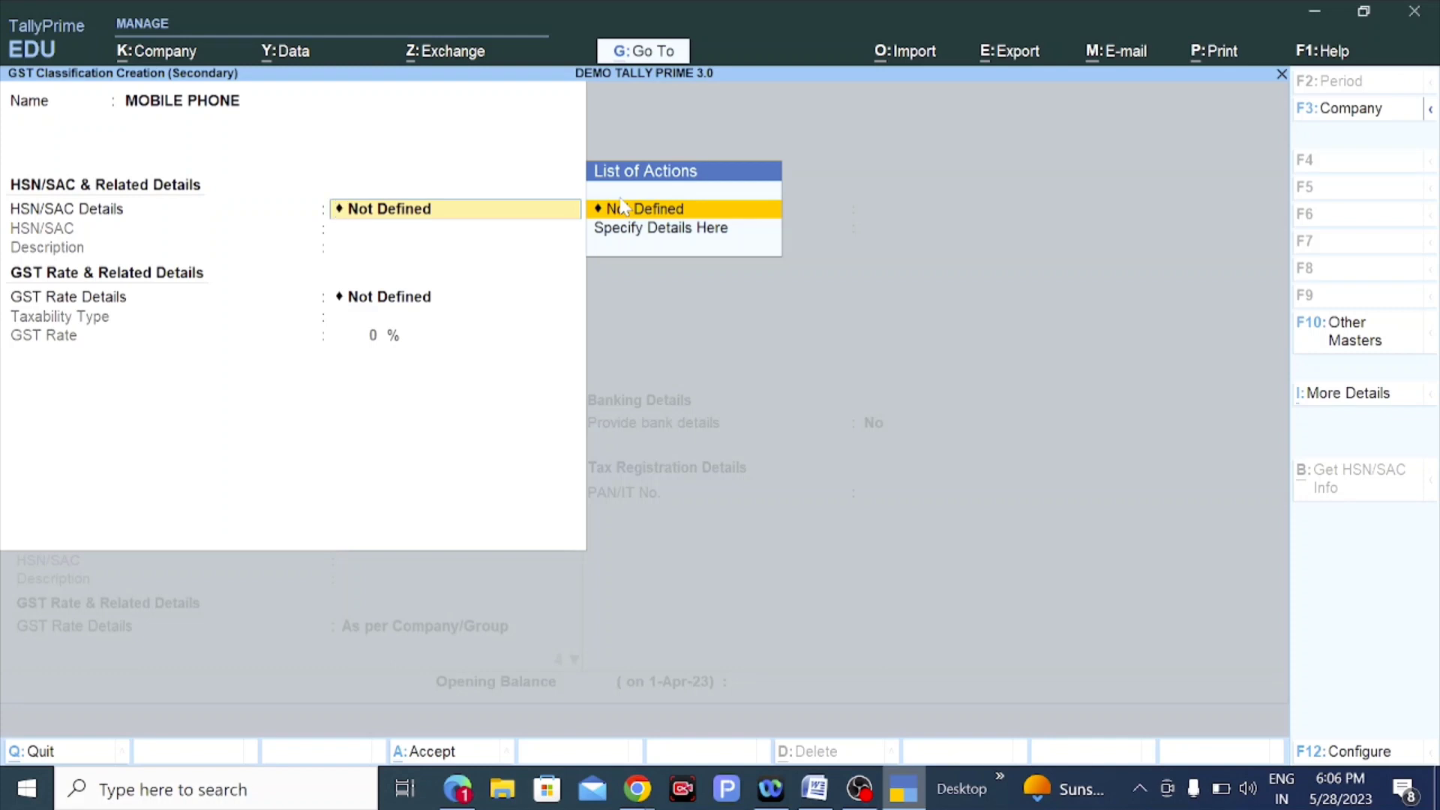
key("Down")
key("Return")
type("1234")
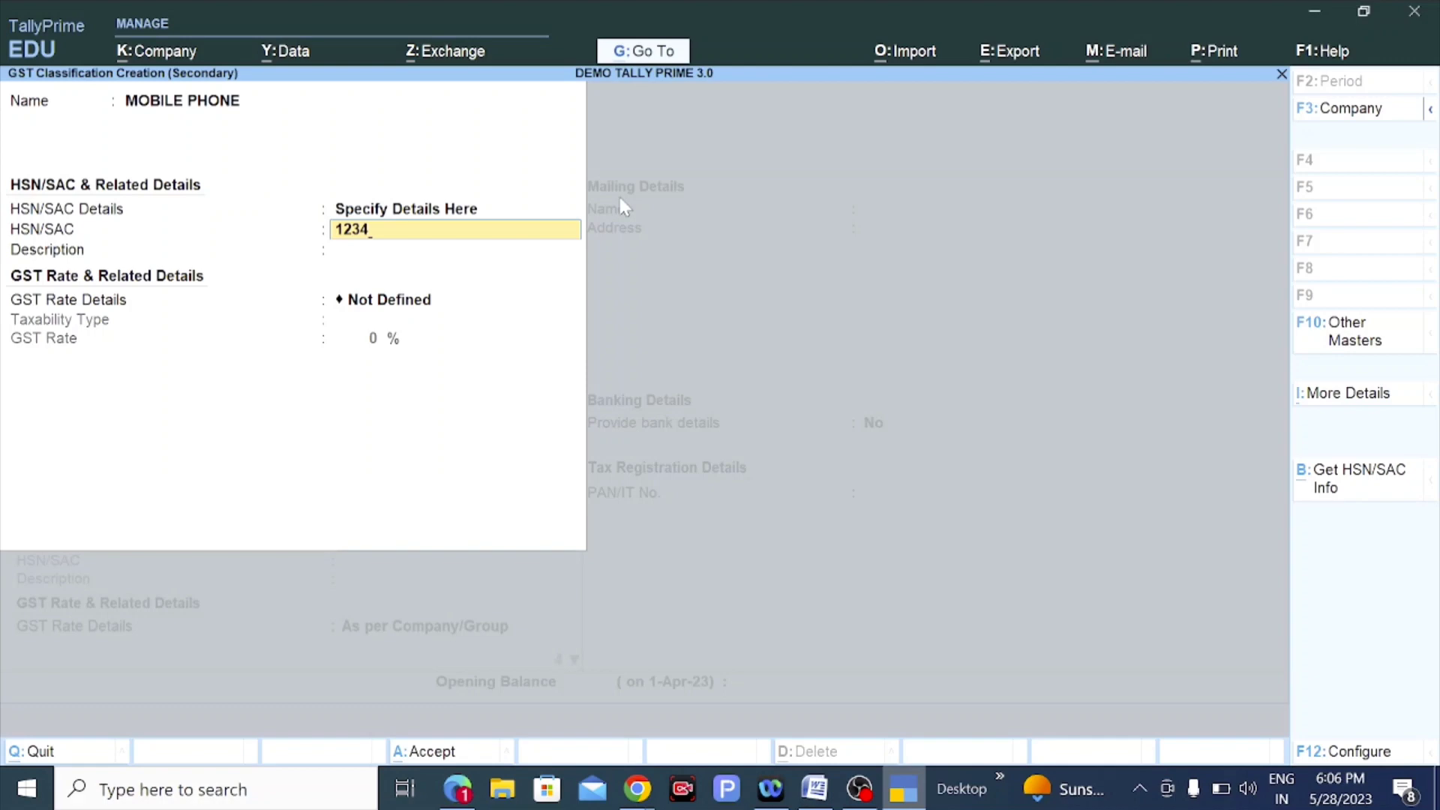
key("Return")
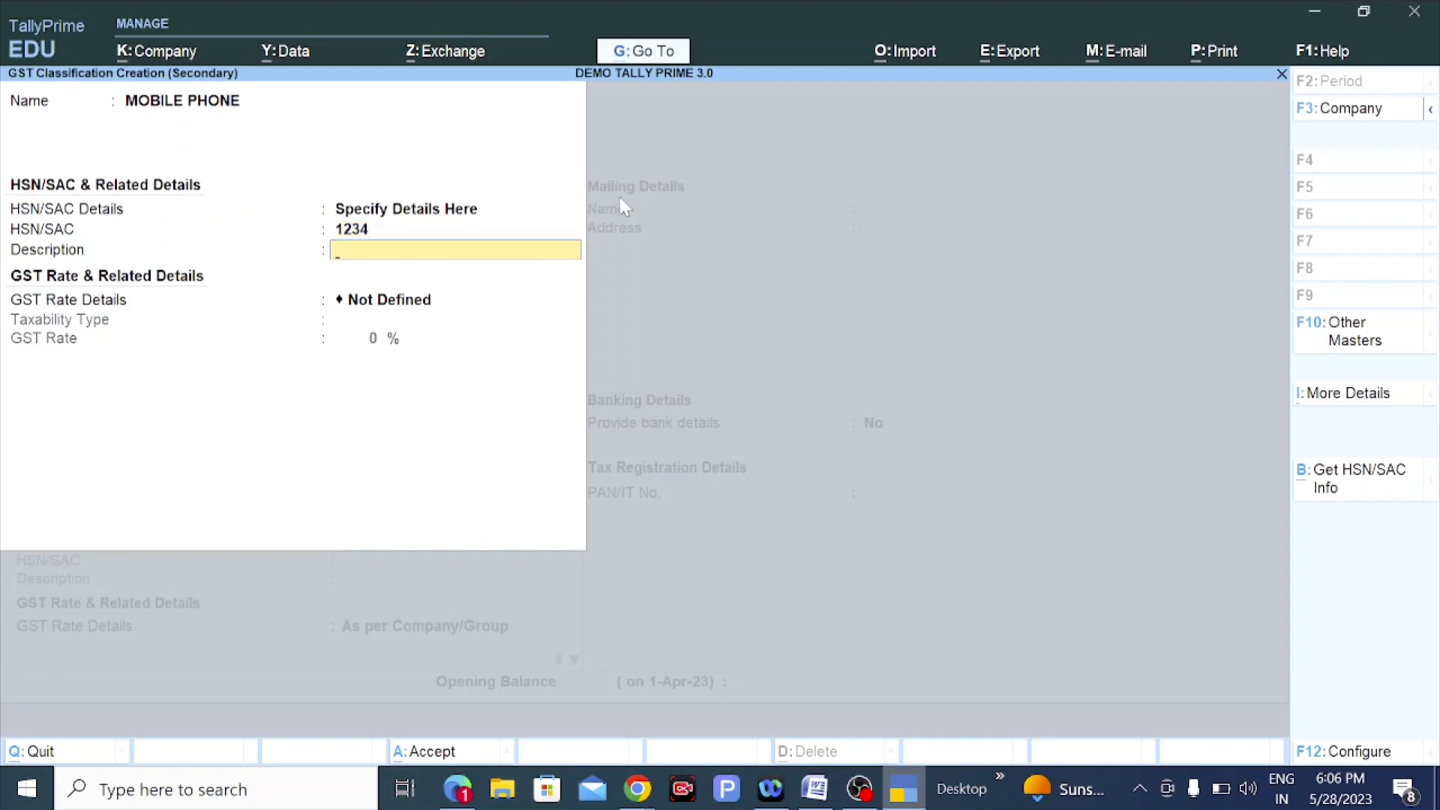
type("MOBILER")
key("BackSpace")
key("Return")
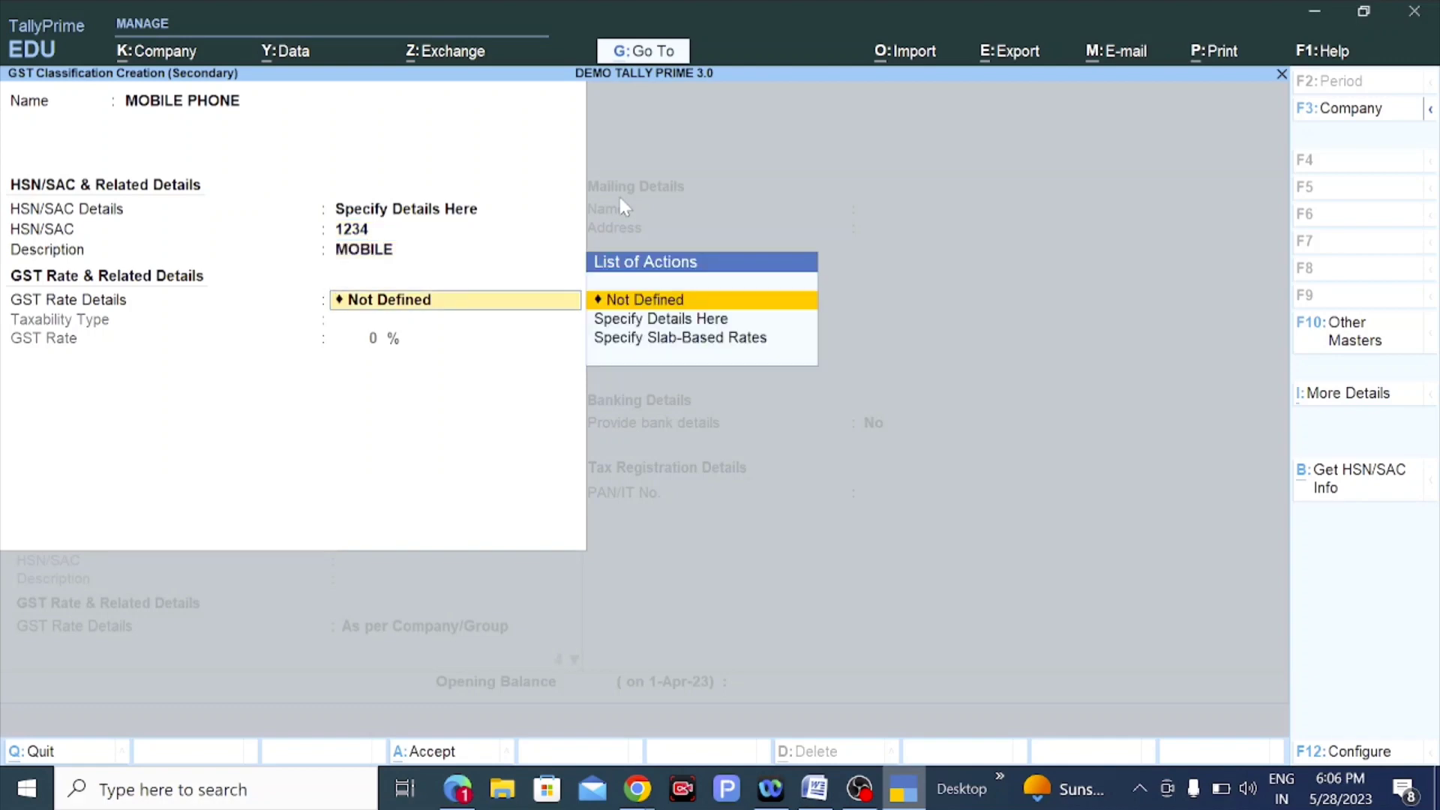
Specify the classification's GST rate details as Taxable at 28%.
key("Down")
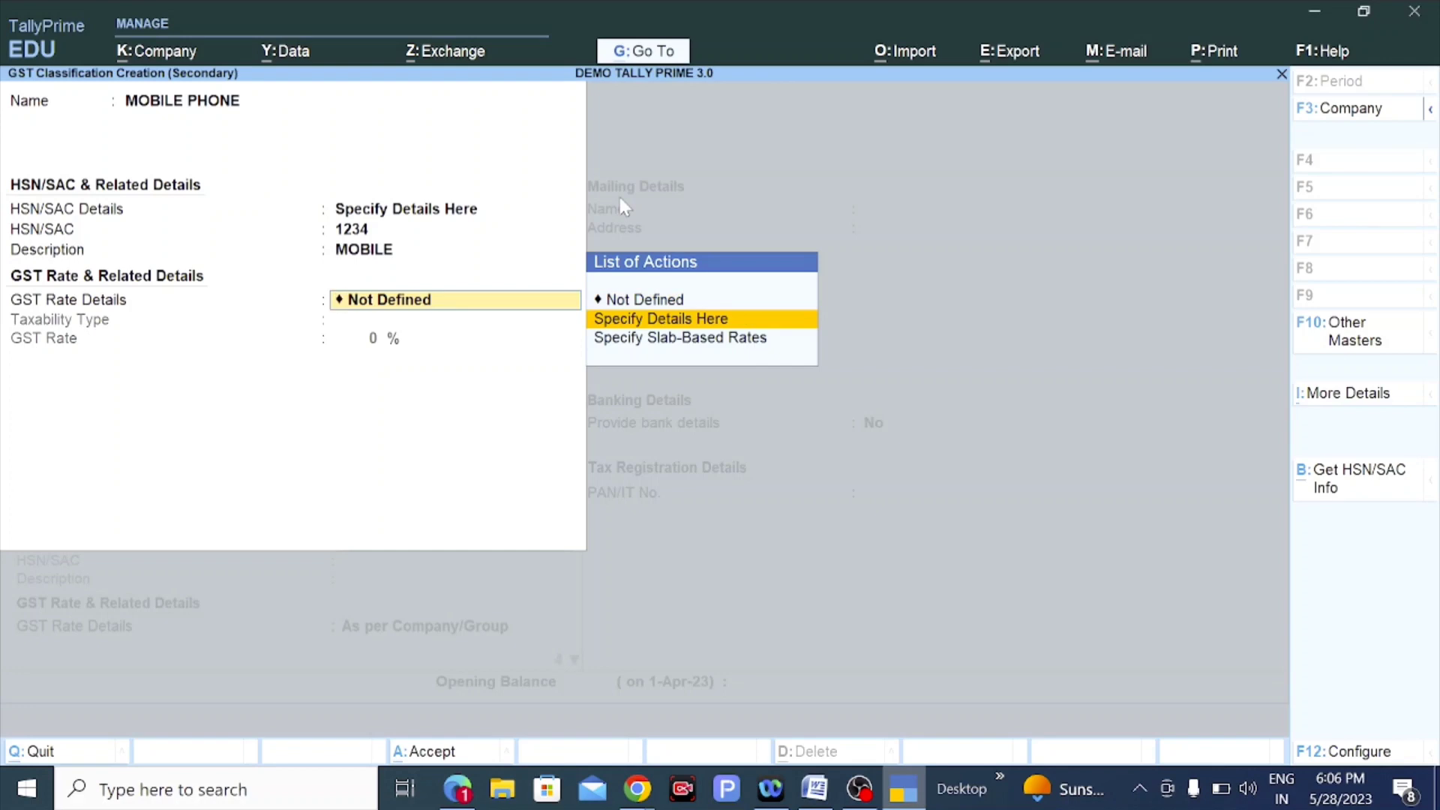
key("Return")
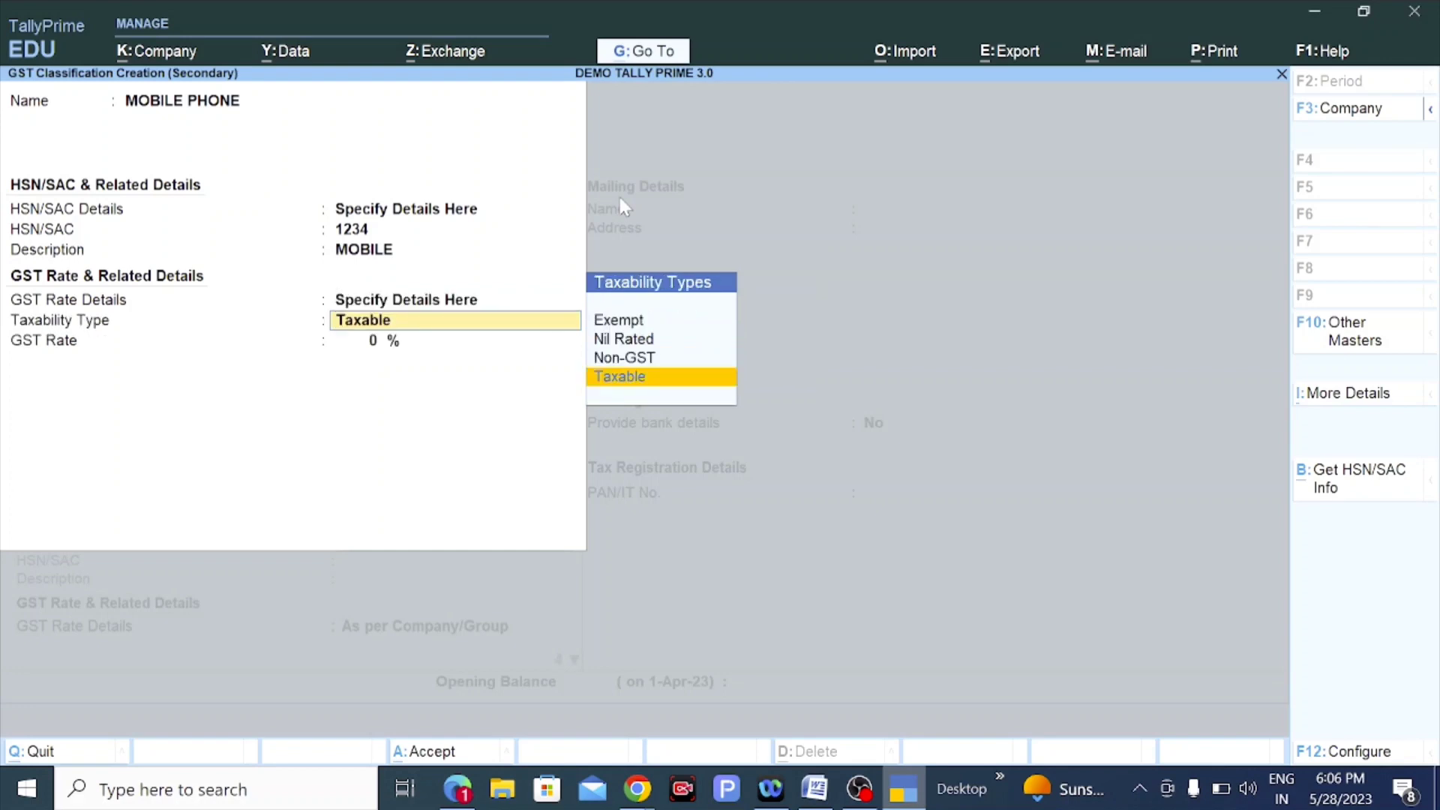
key("Return")
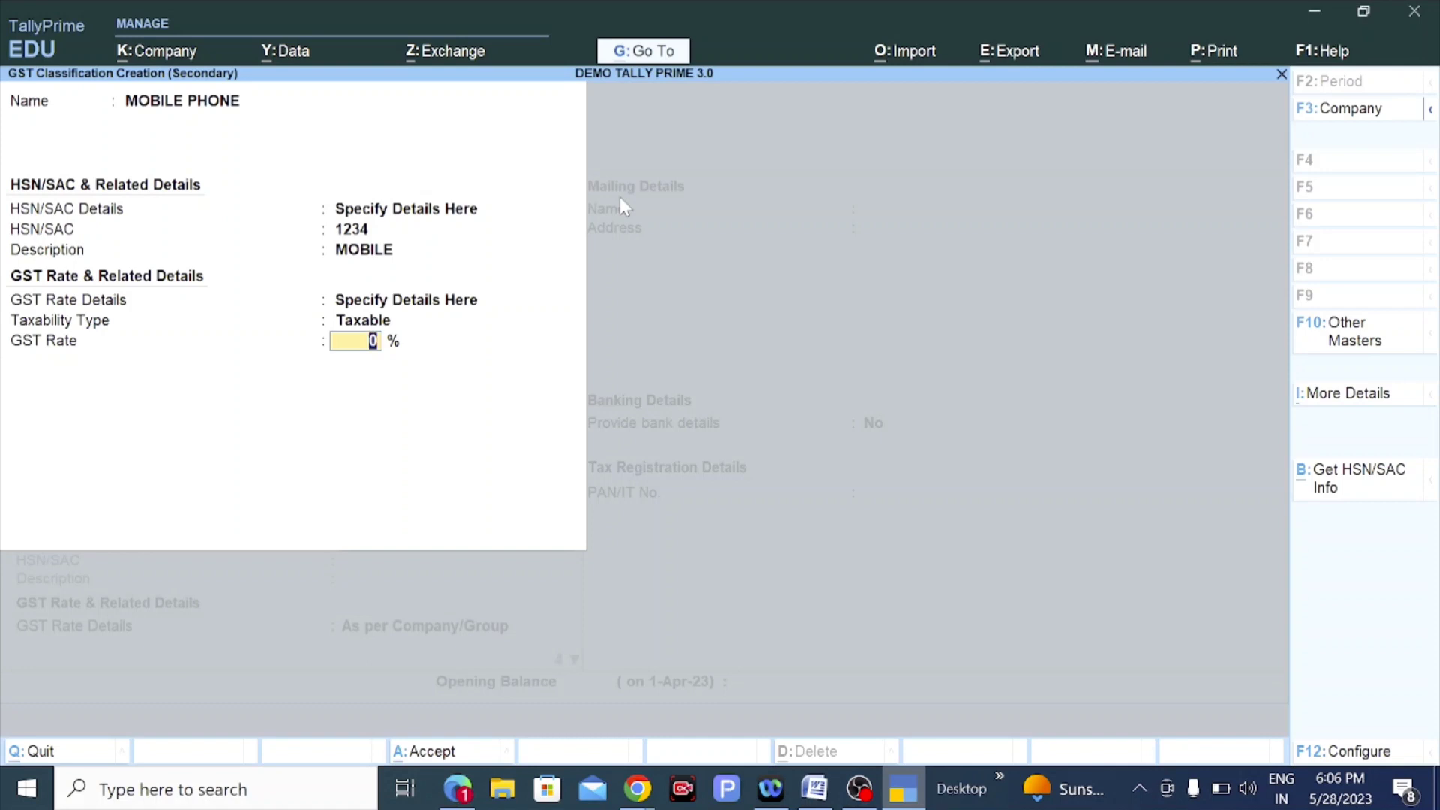
type("28")
key("Return")
key("Return")
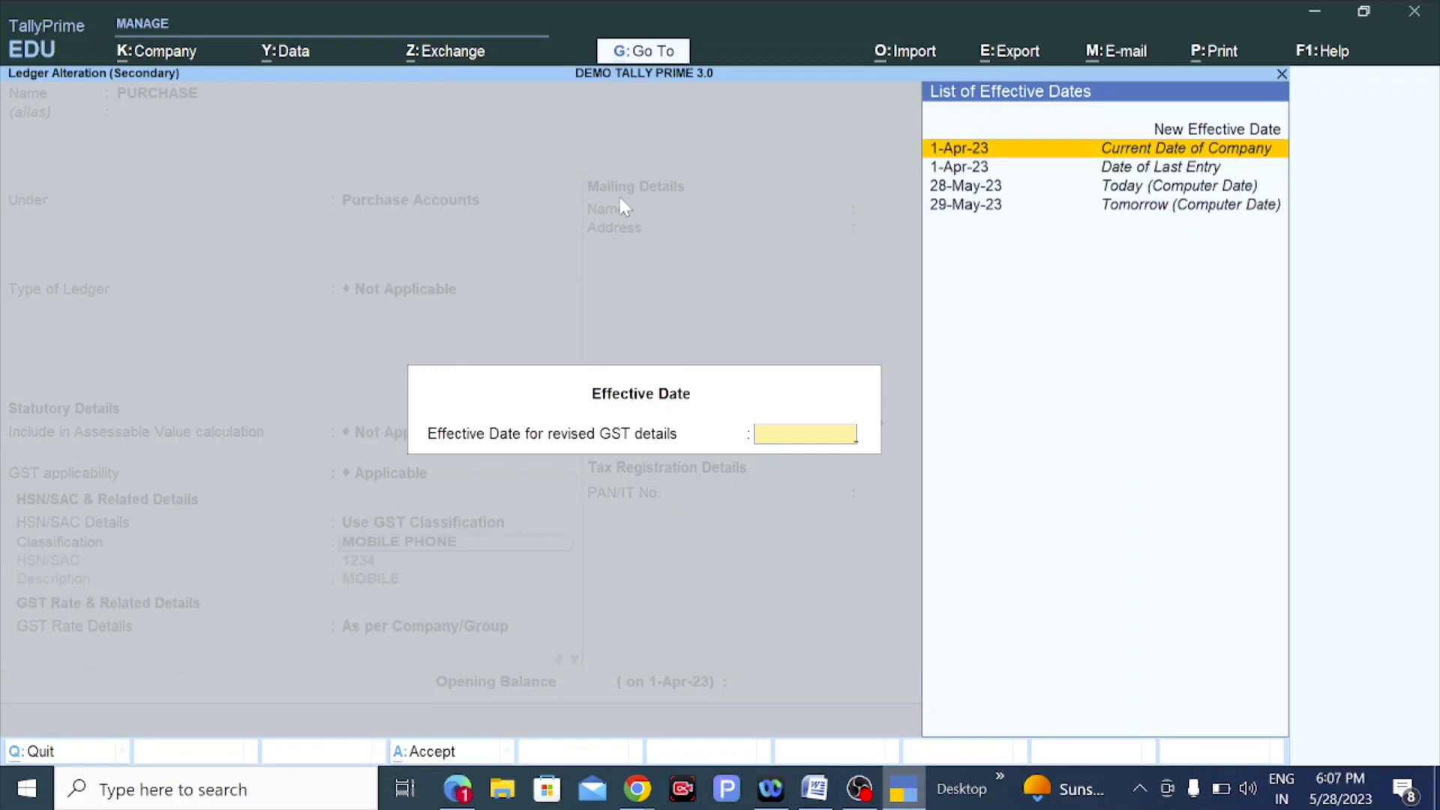
Set the PURCHASE ledger's own GST rate details to Taxable at 28% and save it.
key("Return")
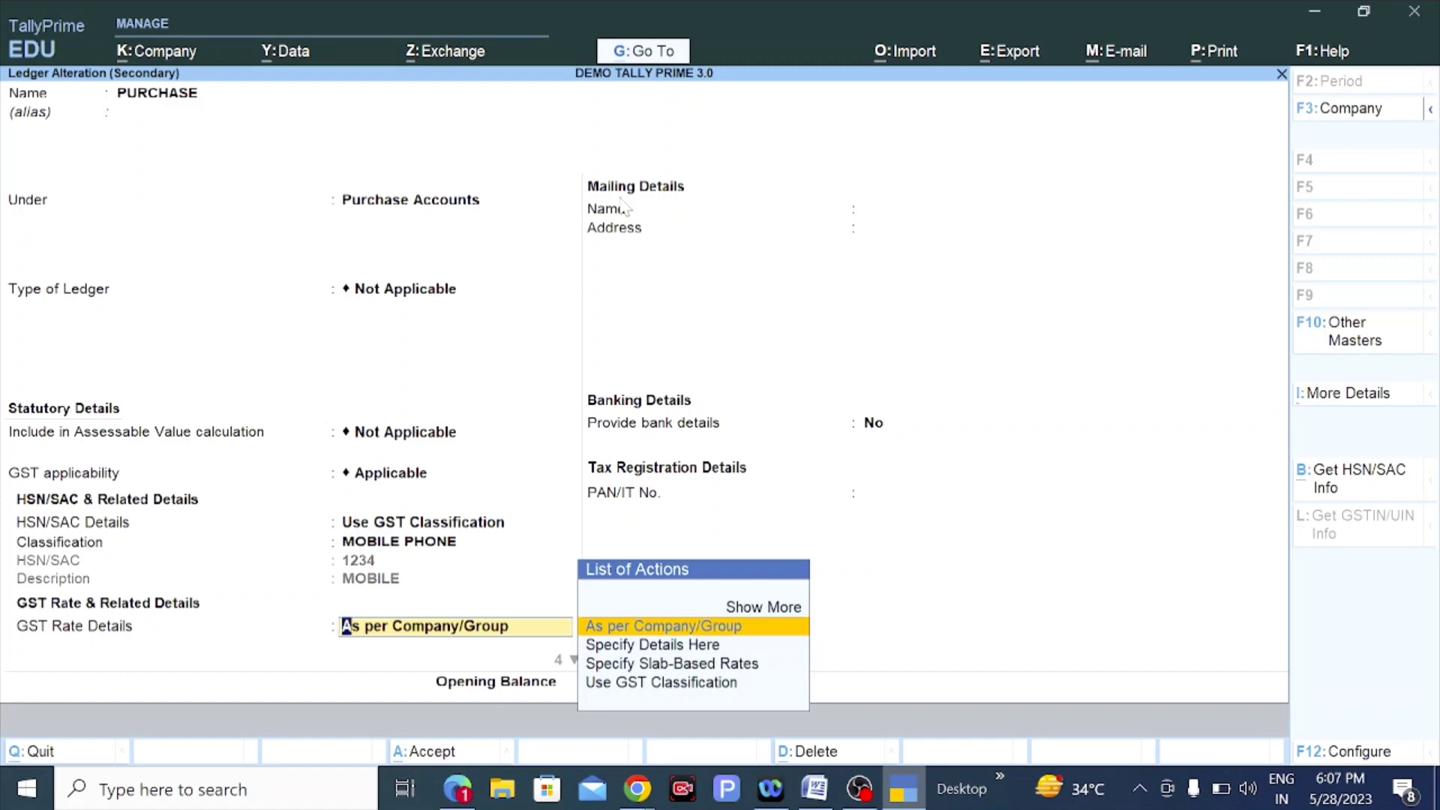
key("Down")
key("Return")
key("Return")
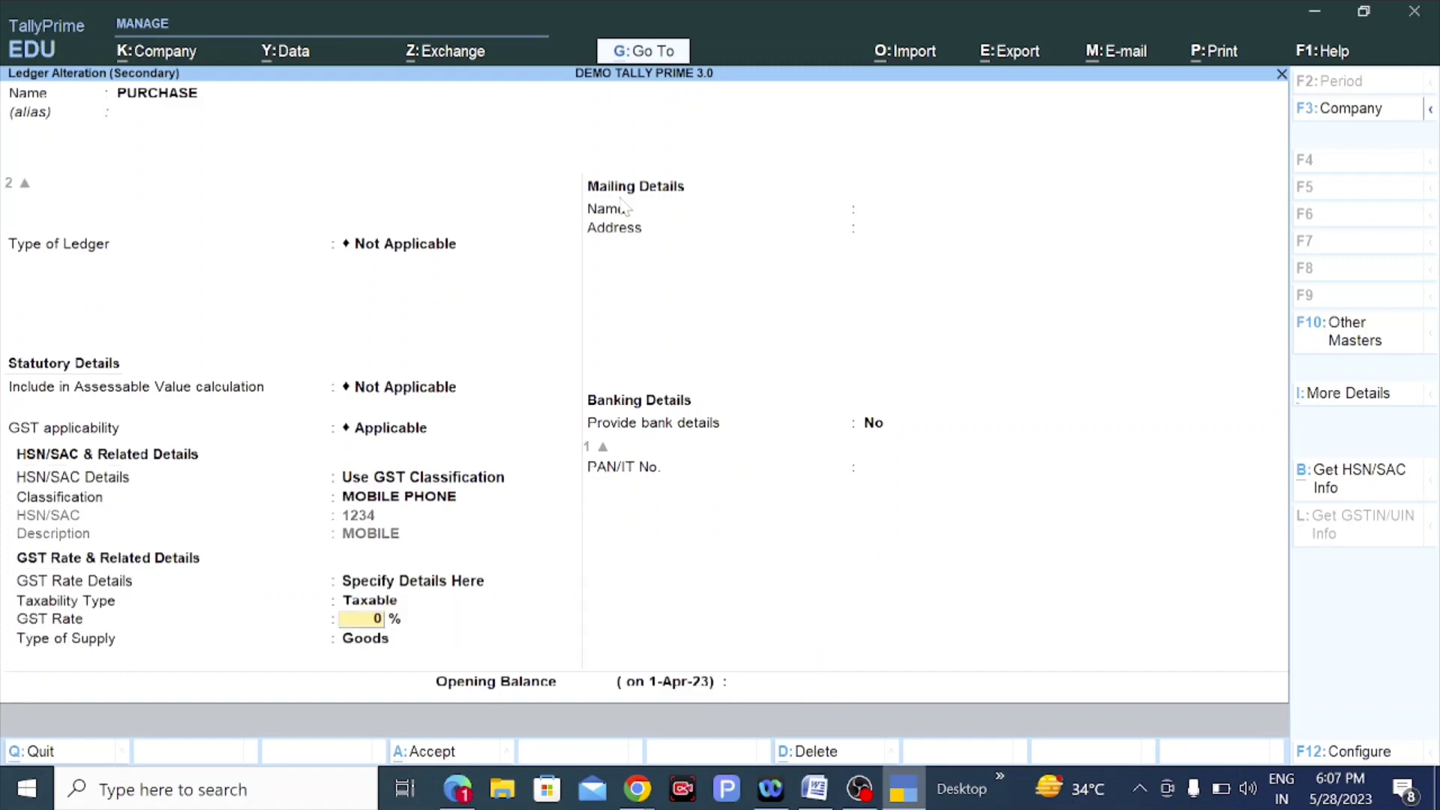
type("28")
key("Return")
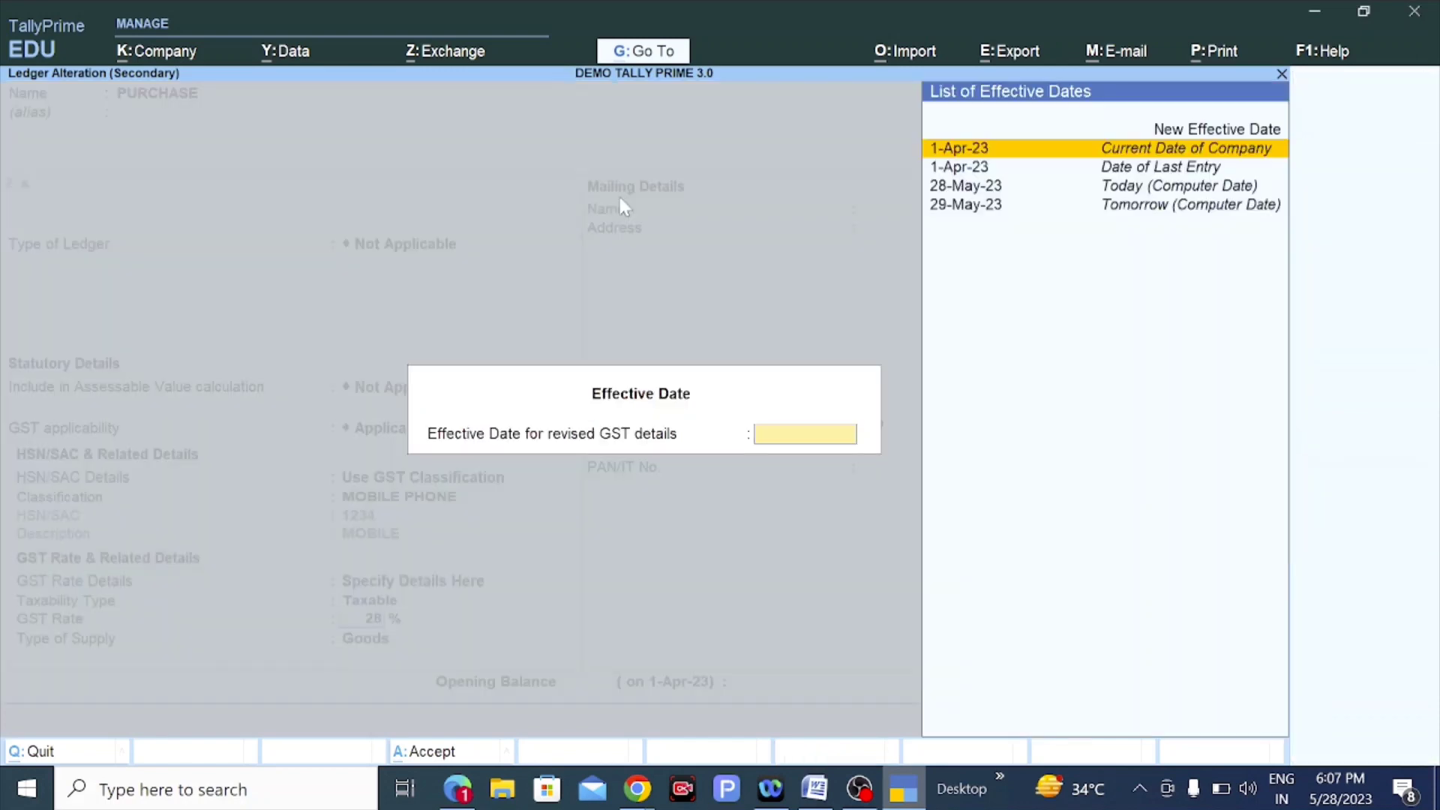
key("Return")
key("Return")
key("Return")
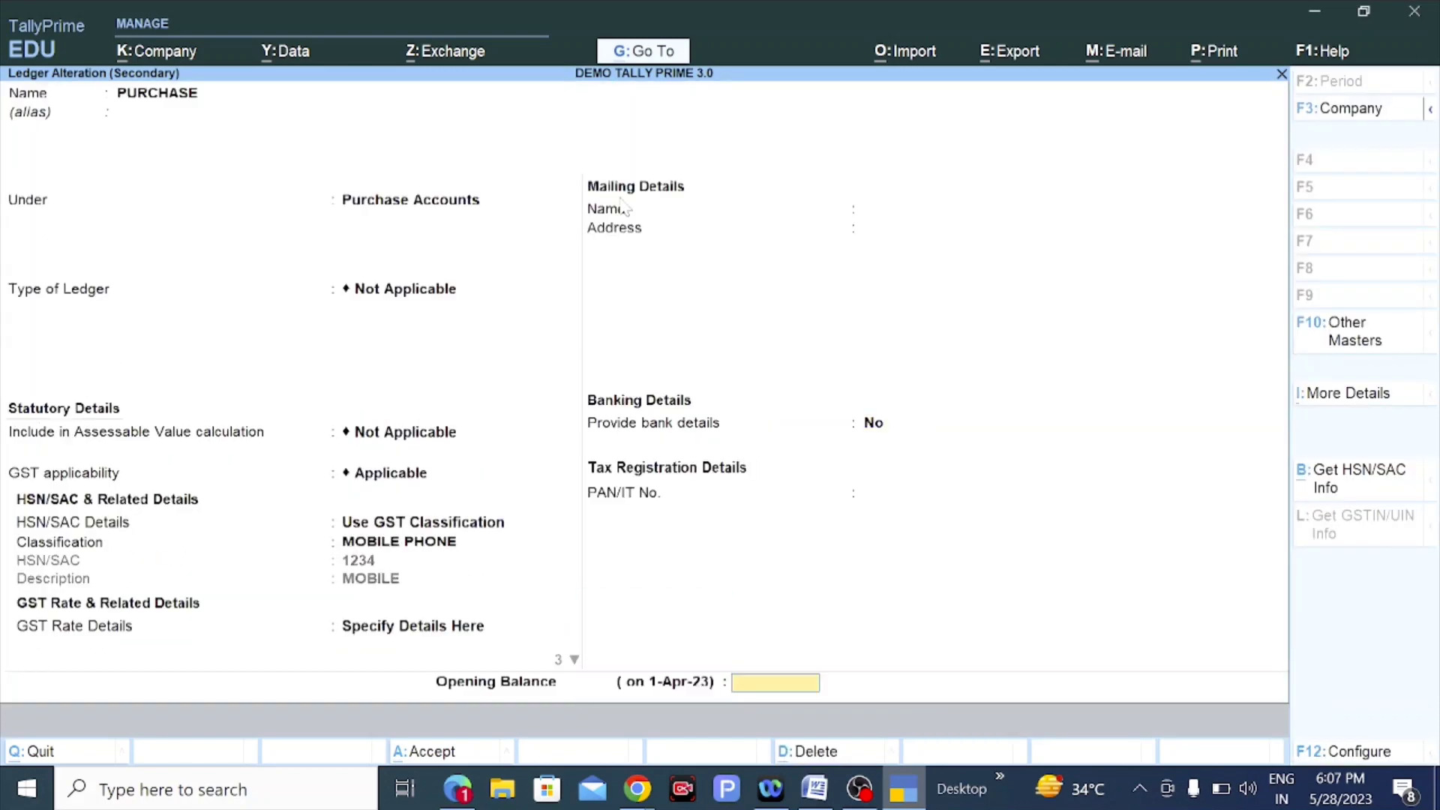
key("Return")
key("Return")
key("Return")
key("Return")
key("Return")
key("Return")
key("Return")
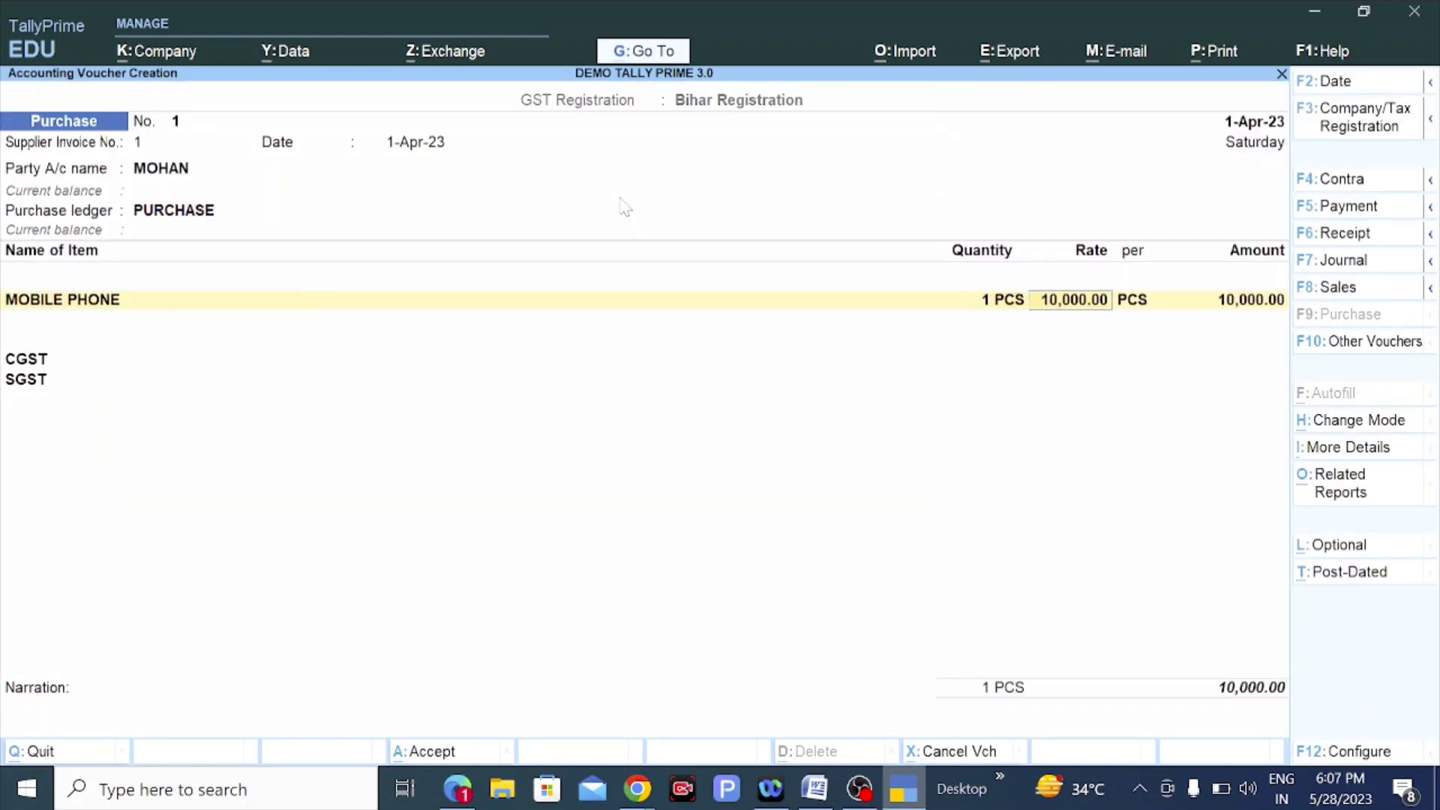
Accept CGST and SGST of 1,400.00 each, record a New Ref bill, and save voucher 1.
key("Return")
key("Return")
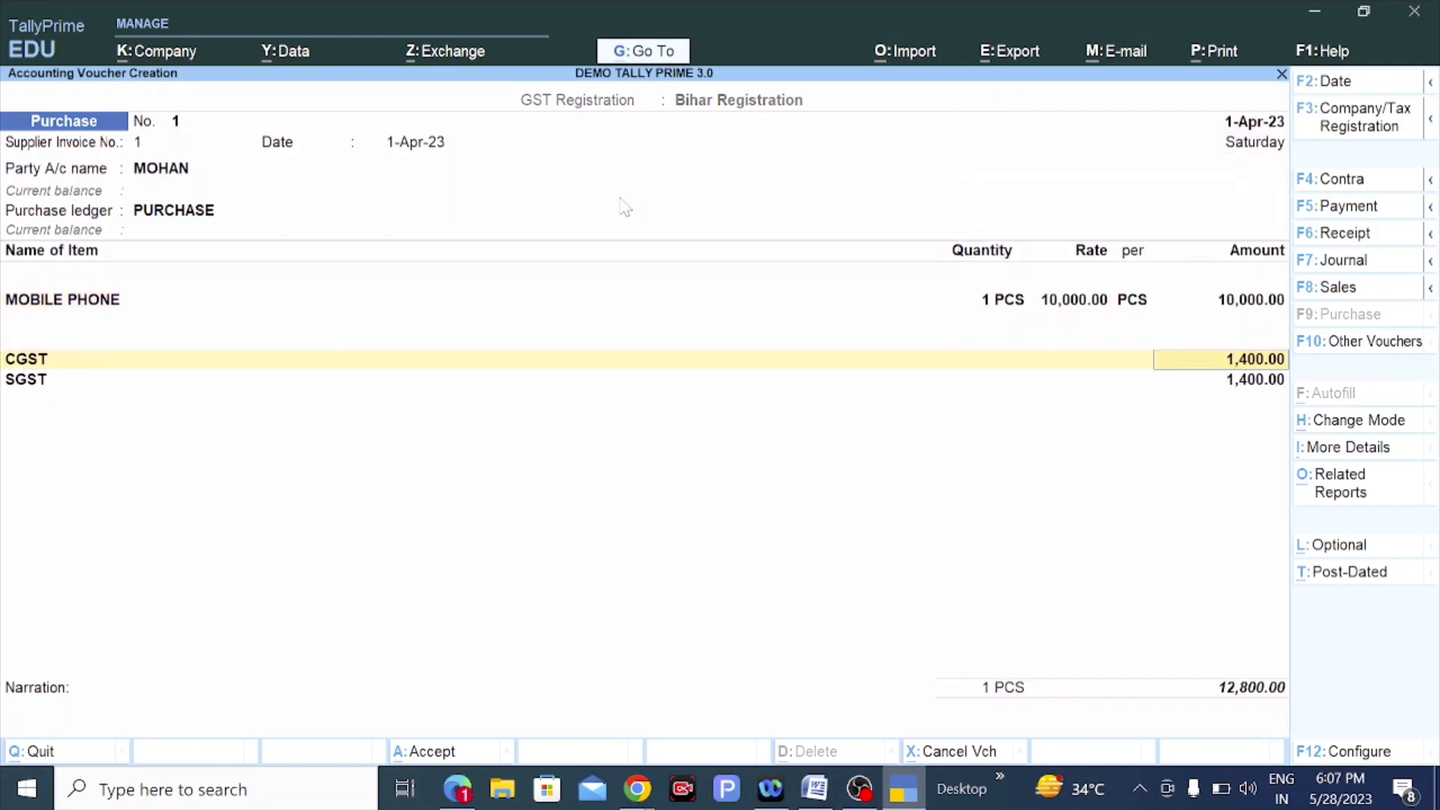
key("Return")
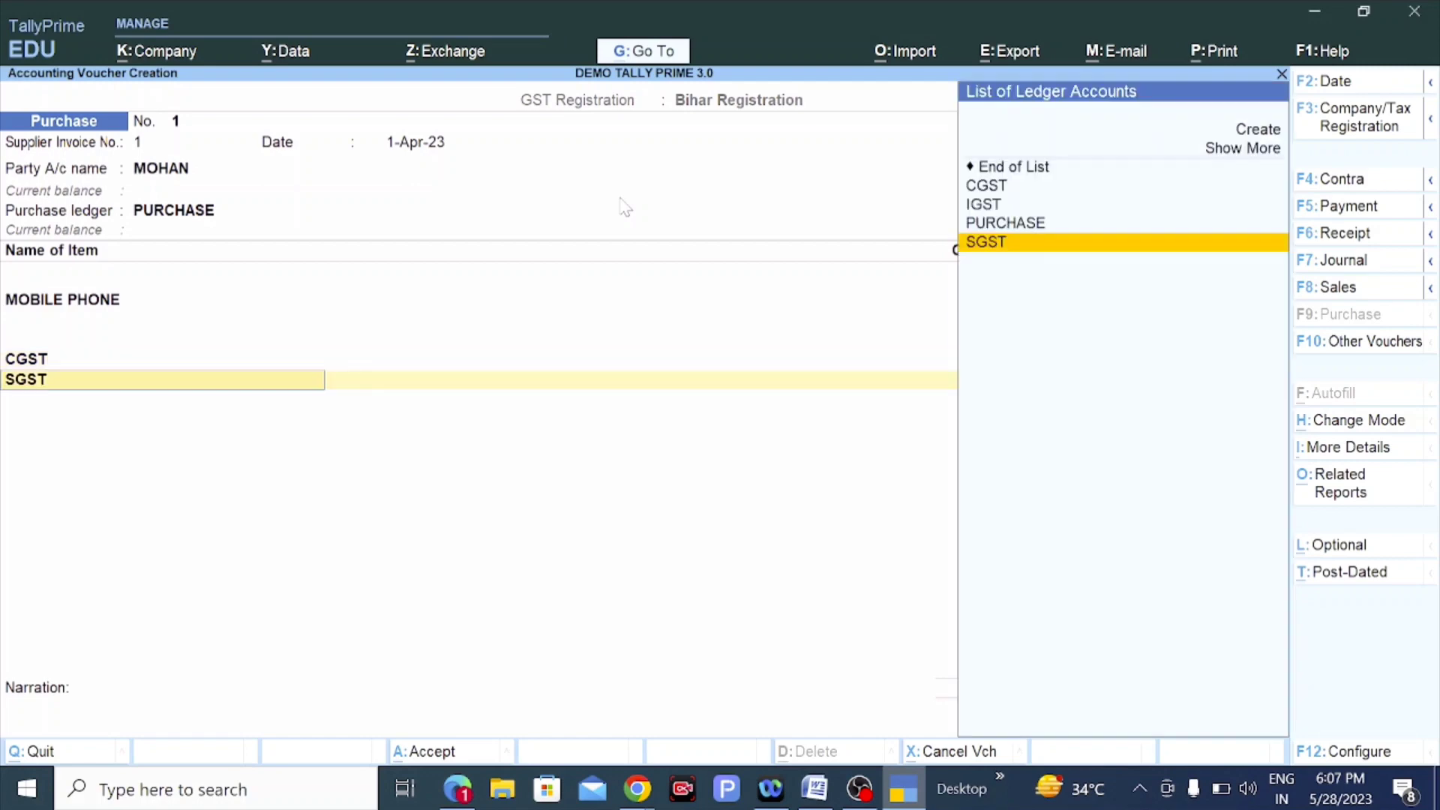
key("Return")
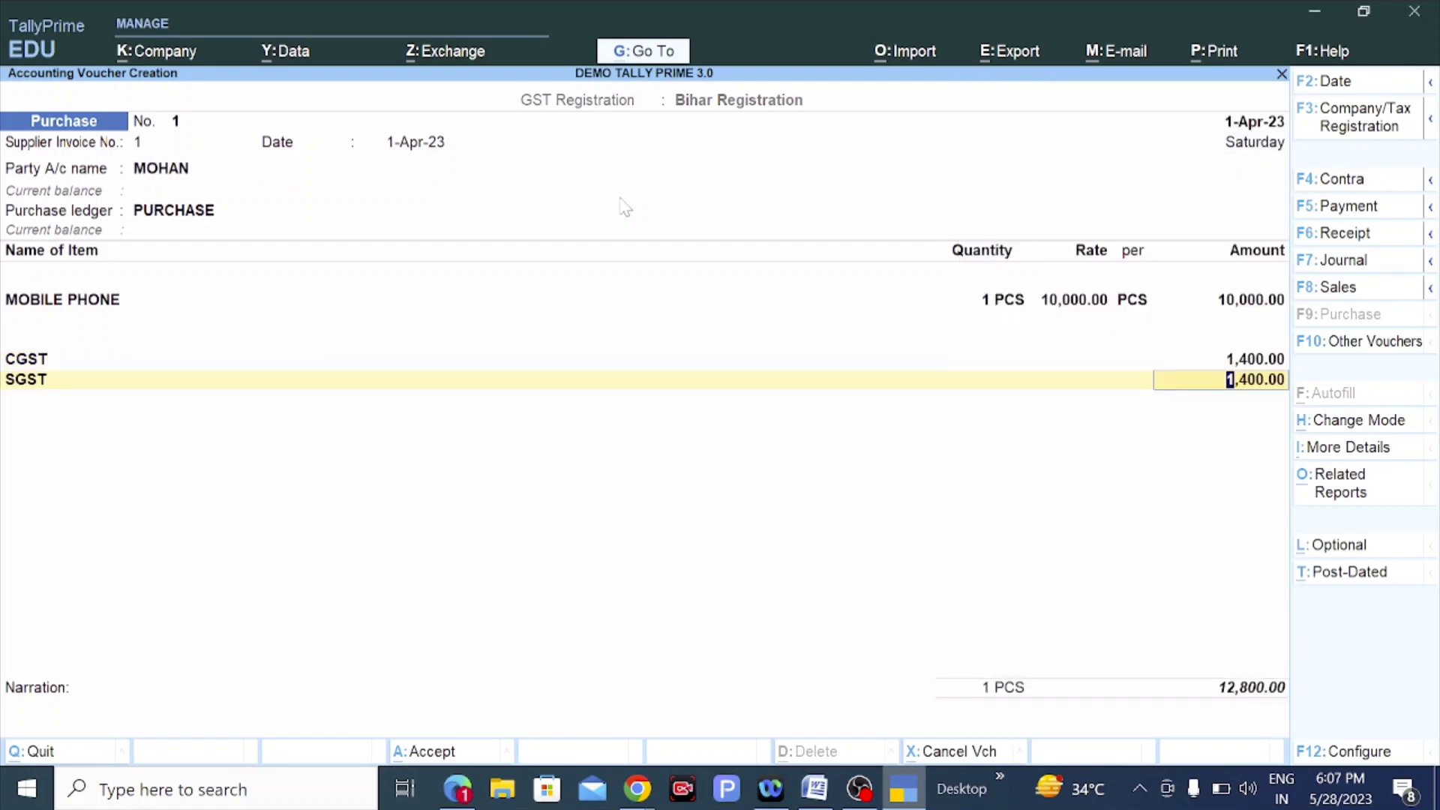
key("Return")
key("Return")
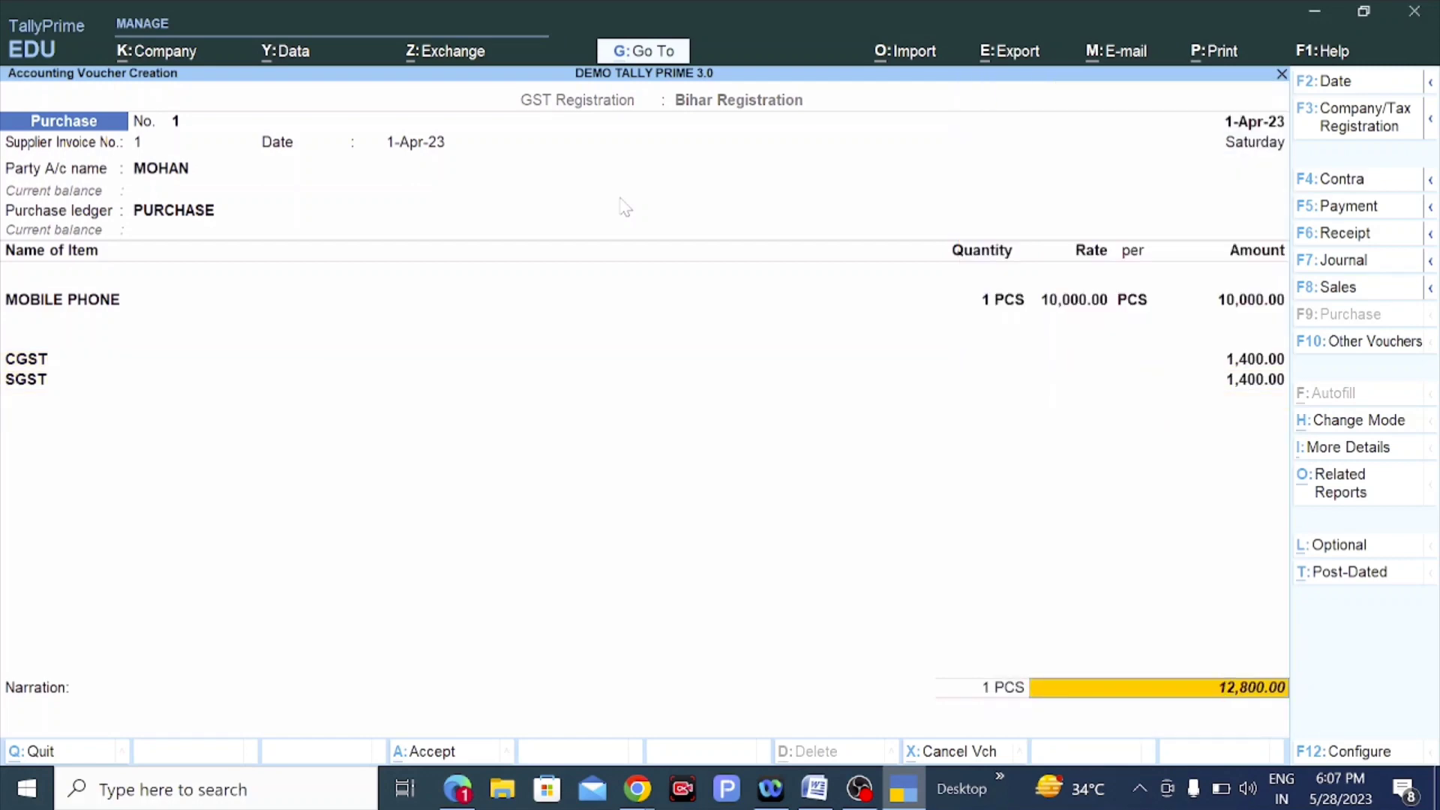
key("Return")
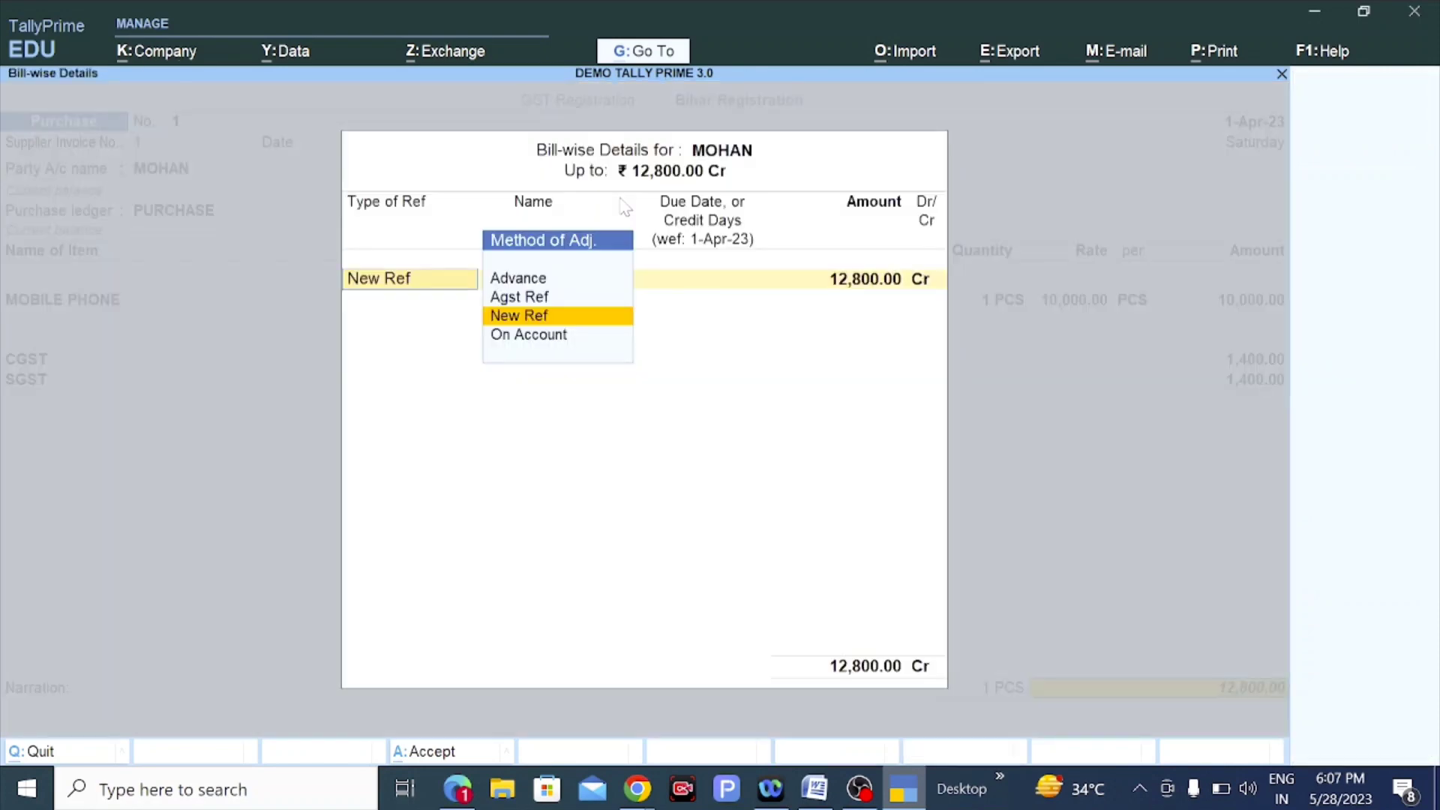
key("Return")
key("Return")
key("Return")
key("Return")
key("Return")
key("Return")
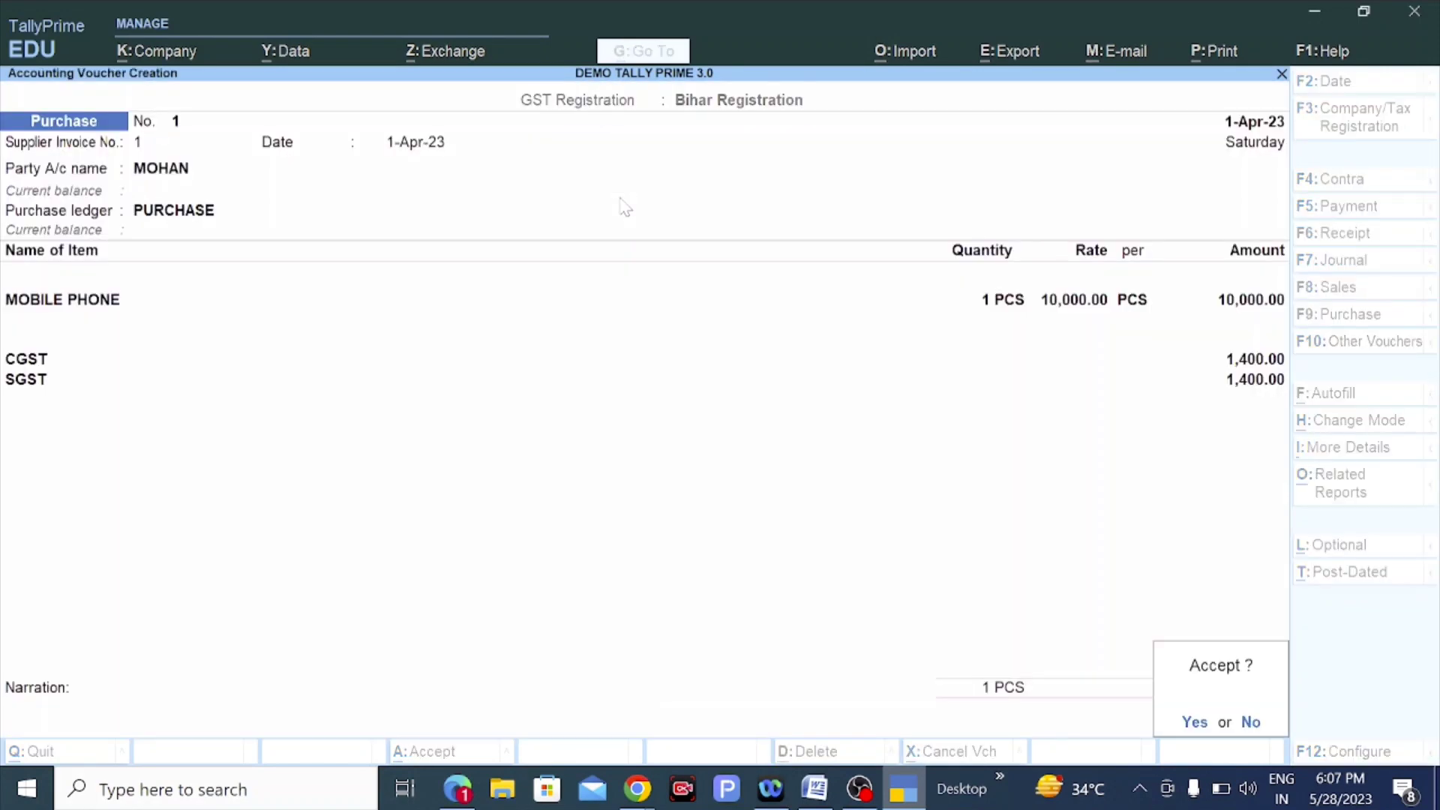
key("Return")
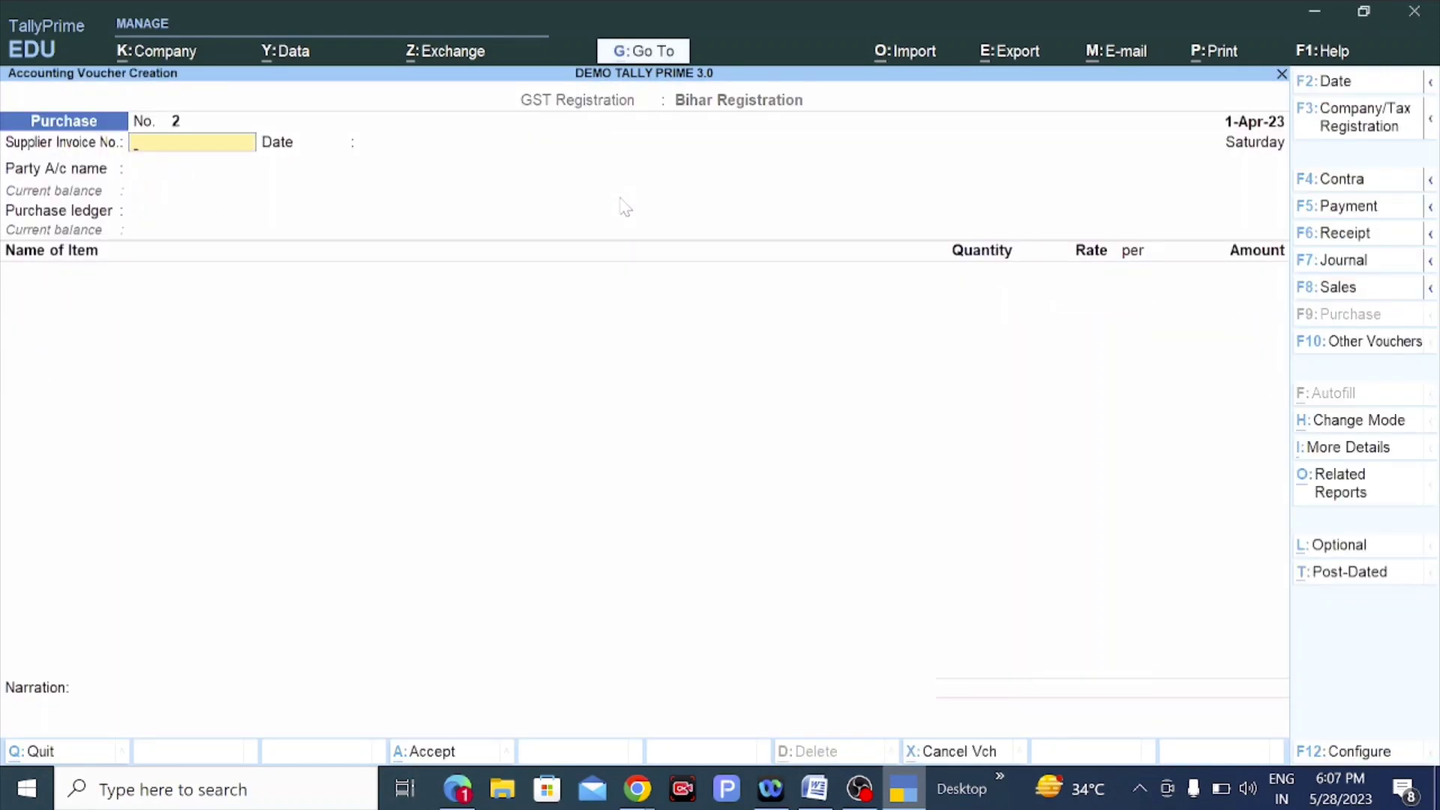
Enter supplier invoice 2, choose the supplier as party, and use the PURCHASE ledger.
type("MOH")
key("BackSpace")
key("BackSpace")
key("BackSpace")
type("2")
key("Return")
key("Return")
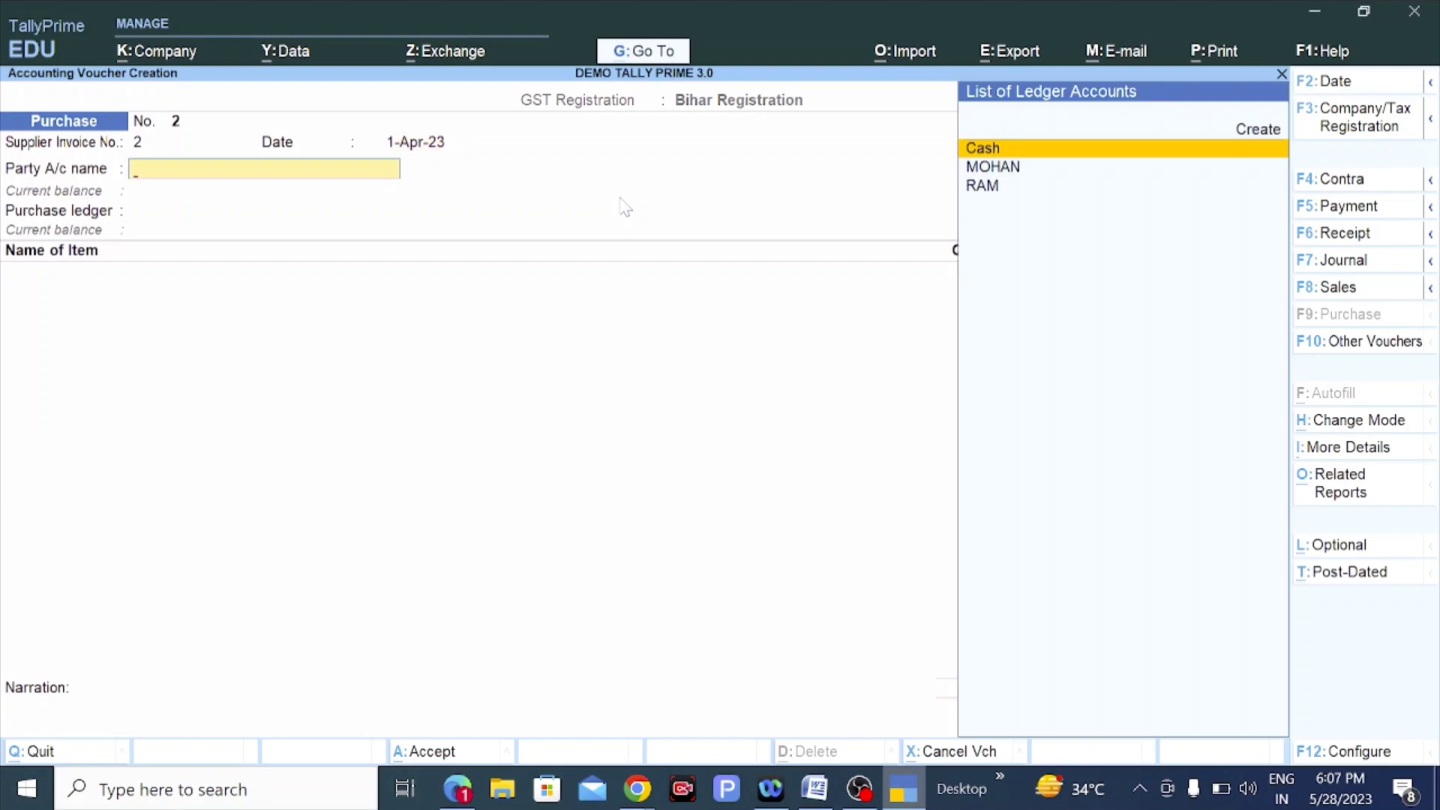
key("Down")
key("Return")
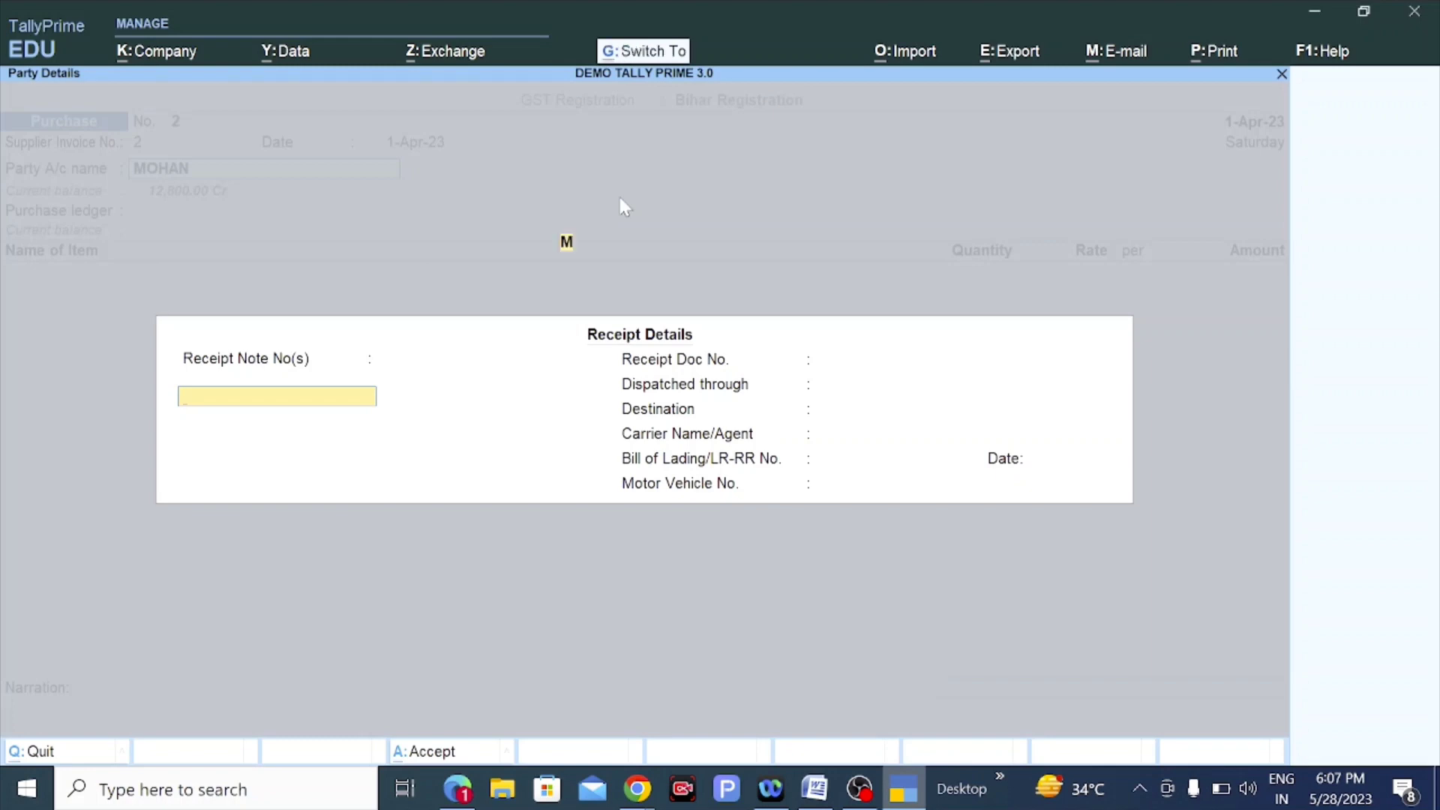
key("Return")
key("Return")
key("Return")
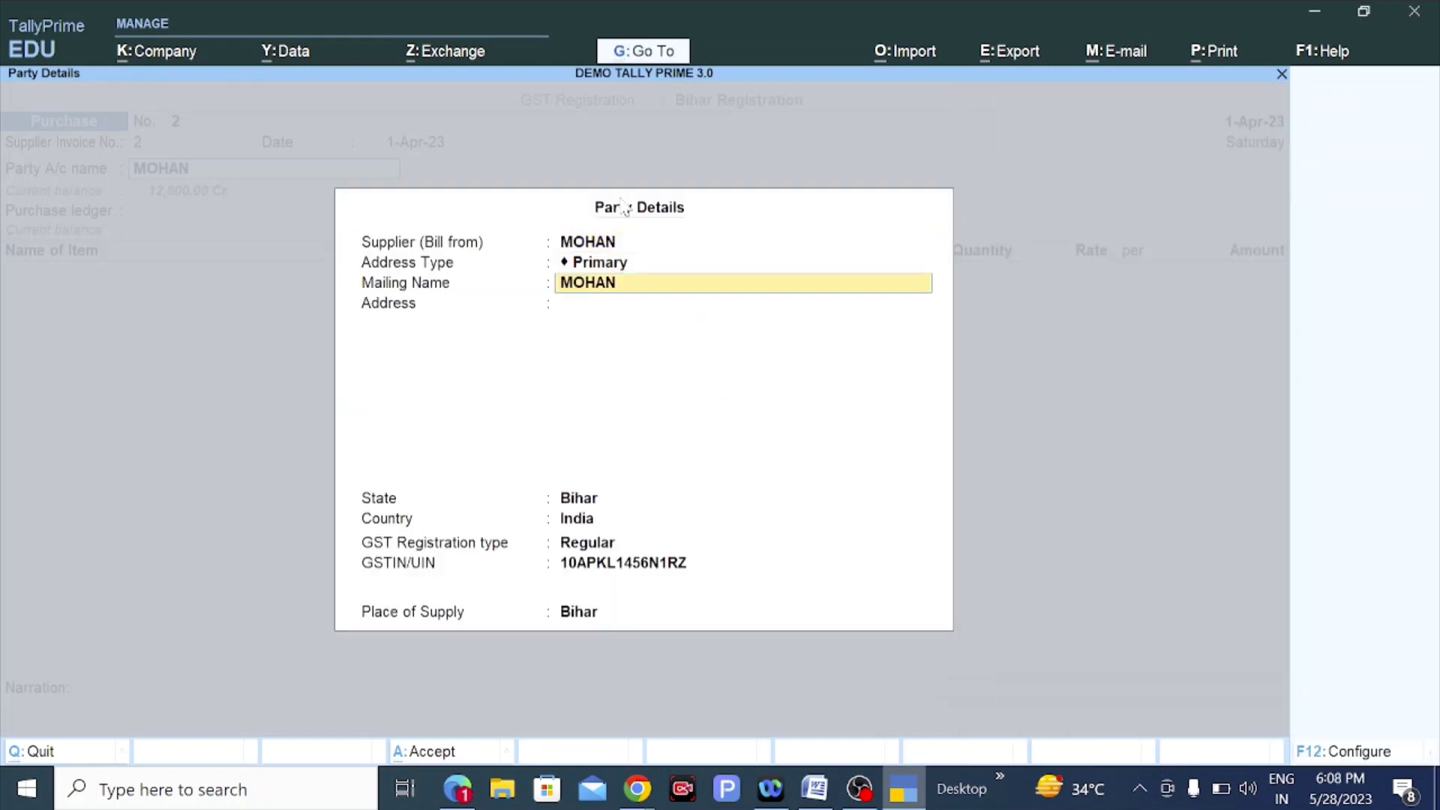
key("Return")
key("Return")
key("Return")
key("Return")
key("Return")
key("Return")
key("Return")
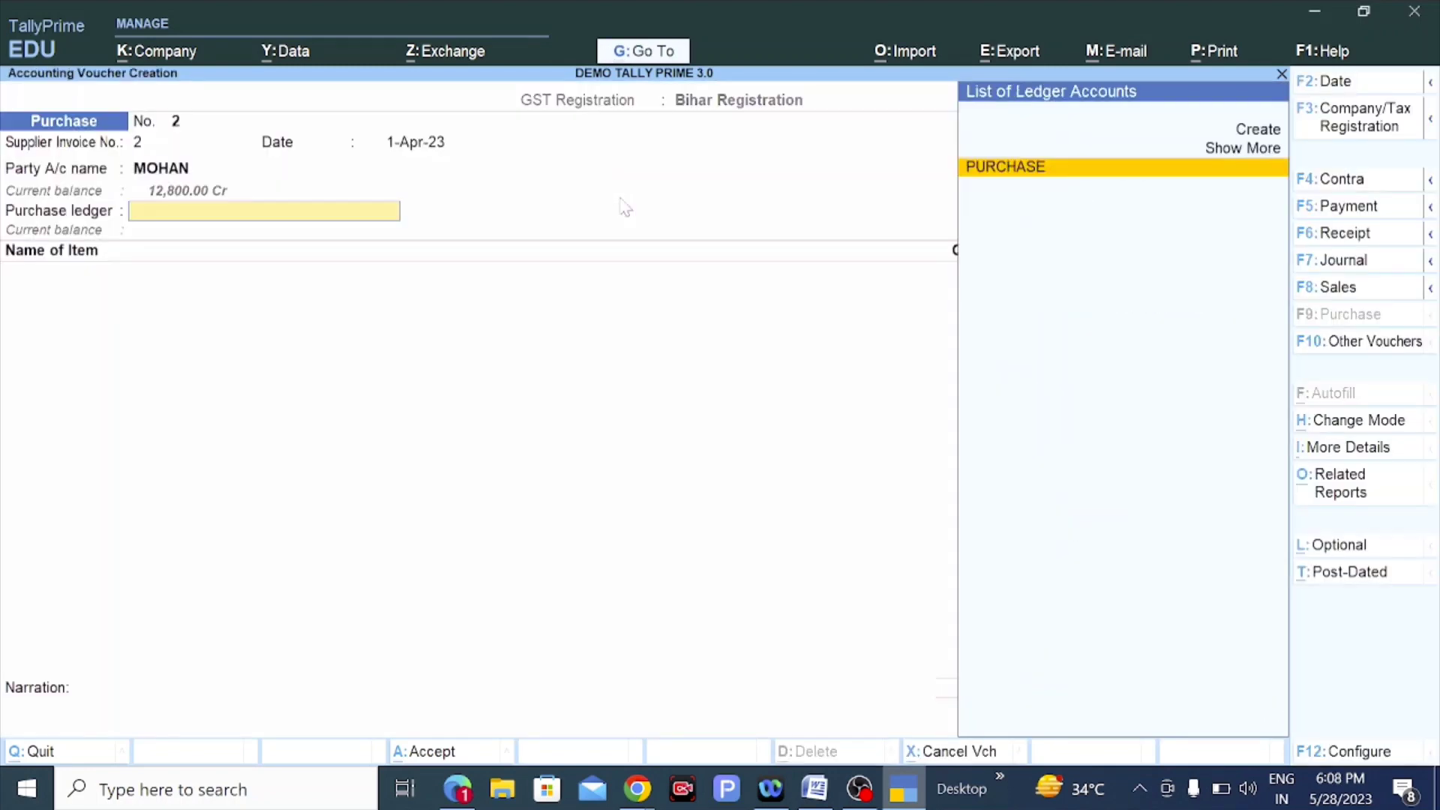
key("Return")
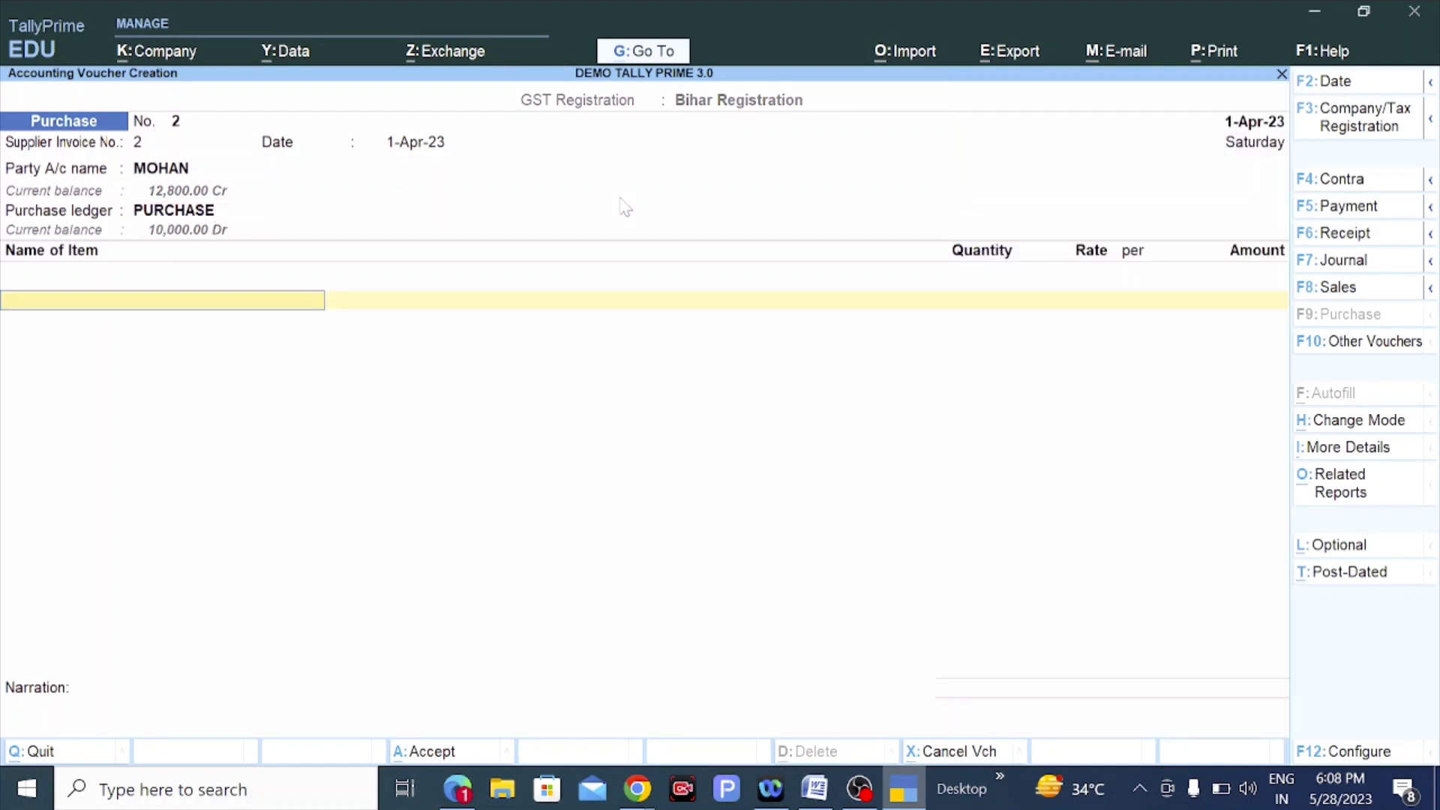
Change the voucher date to 2-Apr-23.
key("F2")
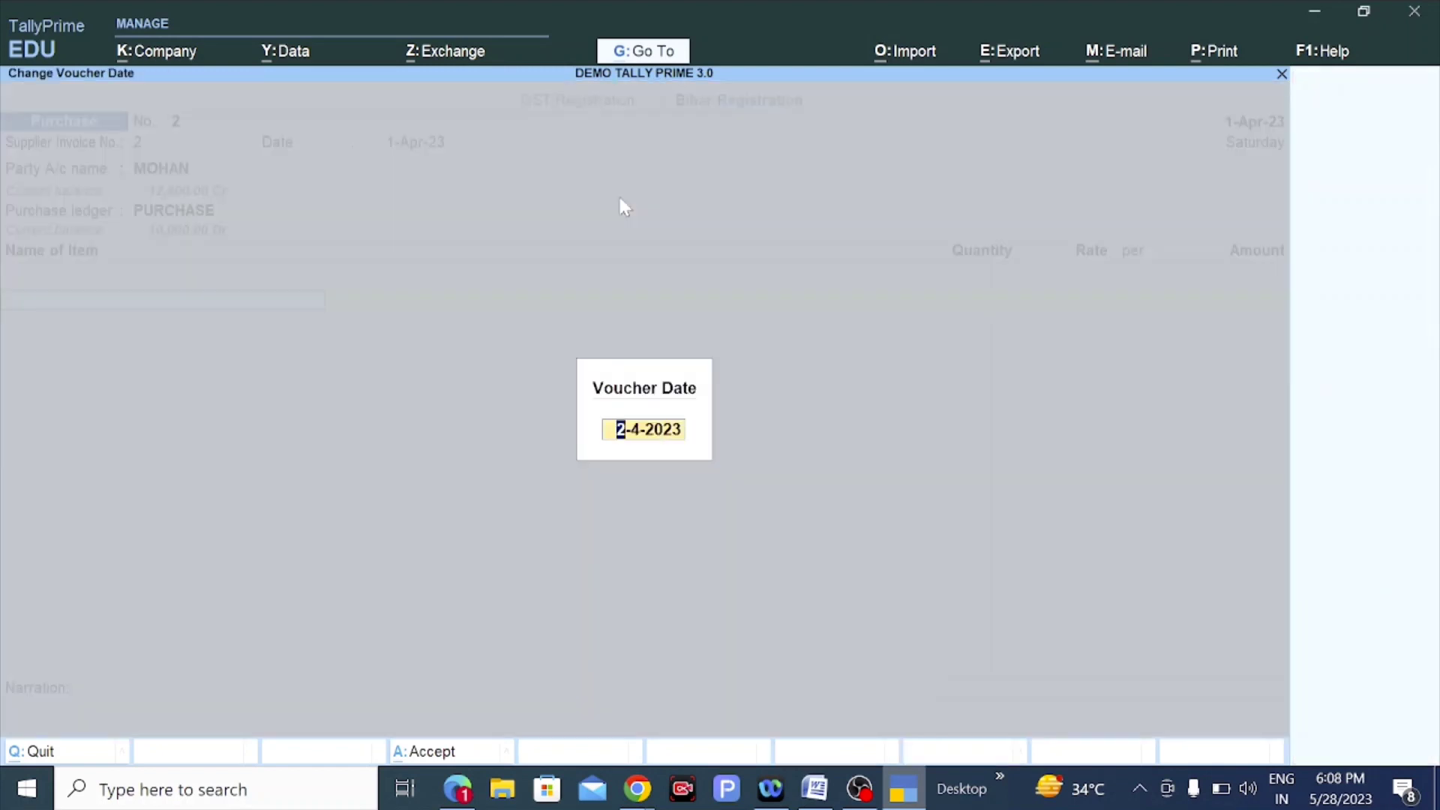
type("3/4")
key("BackSpace")
key("BackSpace")
key("BackSpace")
type("2/4")
key("Return")
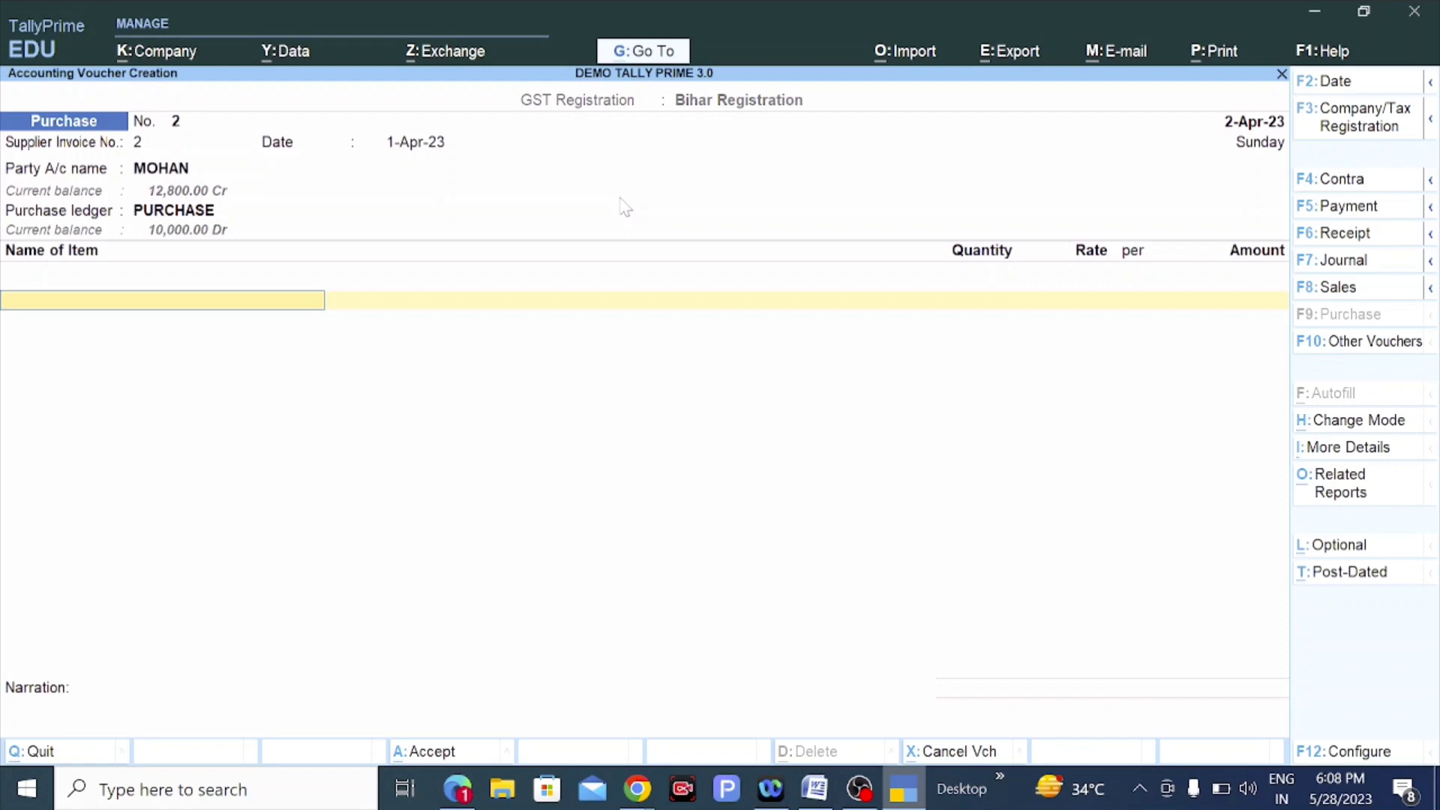
Add 50 PCS of MOBILE PHONE with CGST and SGST tax lines.
type("MOB")
key("Return")
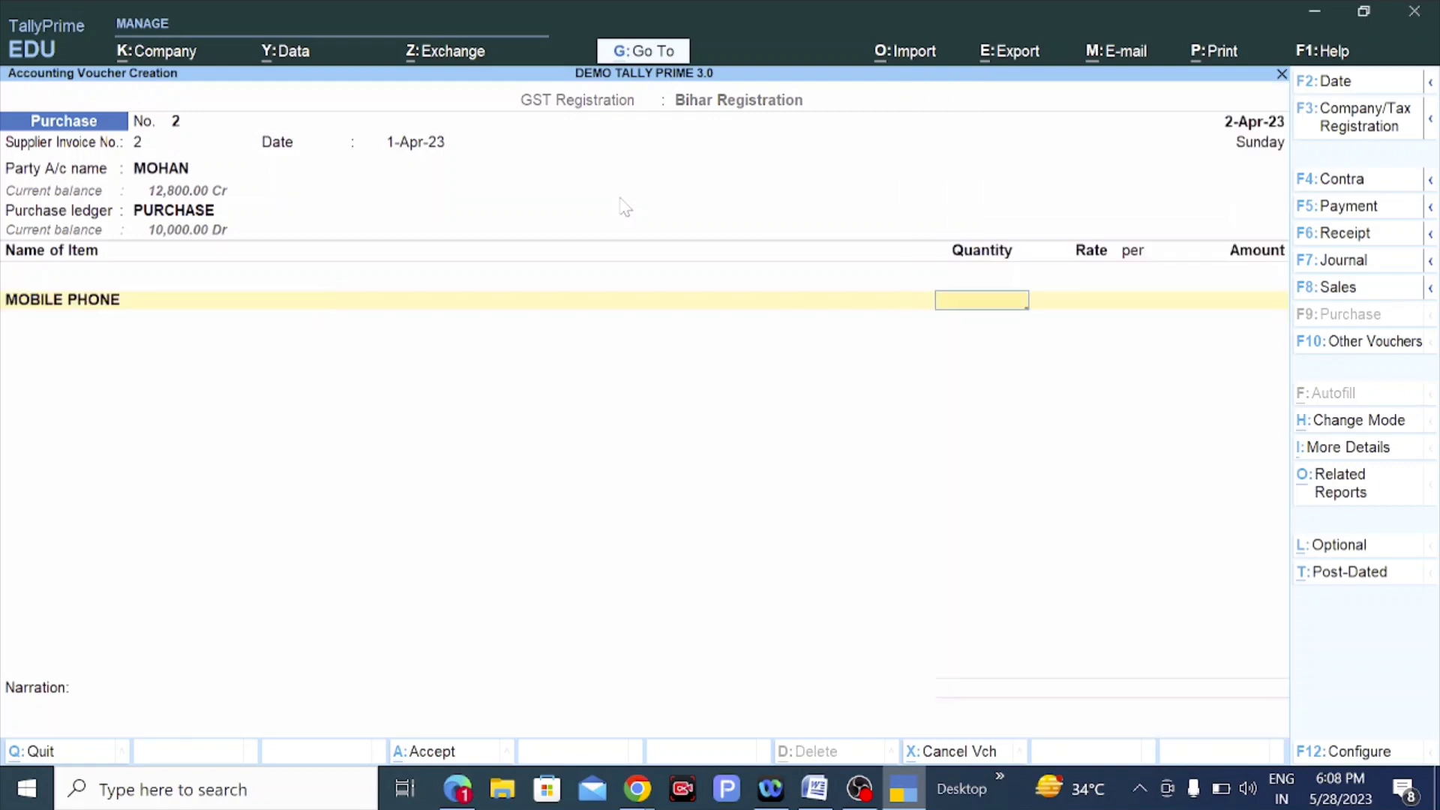
type("50")
key("Return")
key("Return")
key("Return")
key("Return")
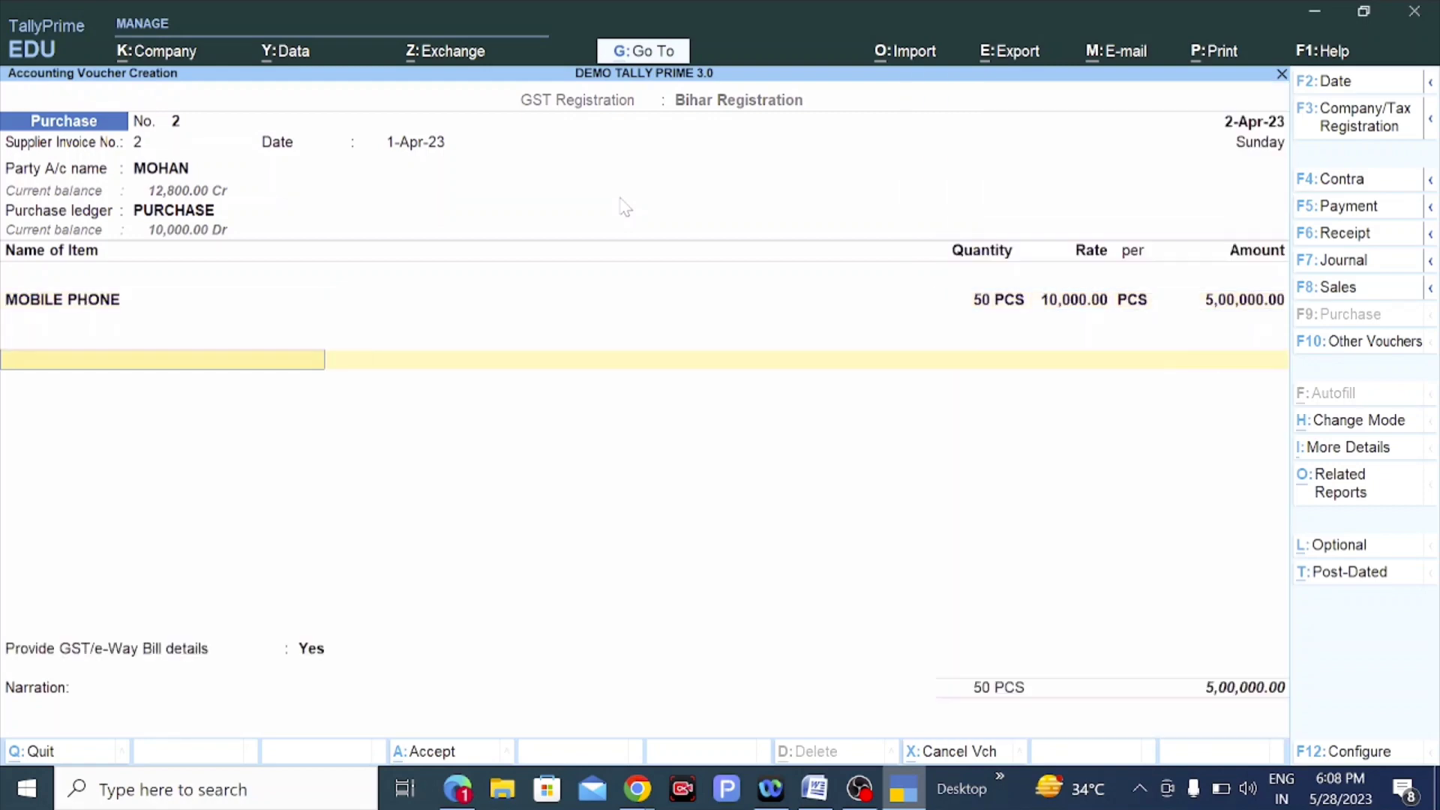
type("CG")
key("Return")
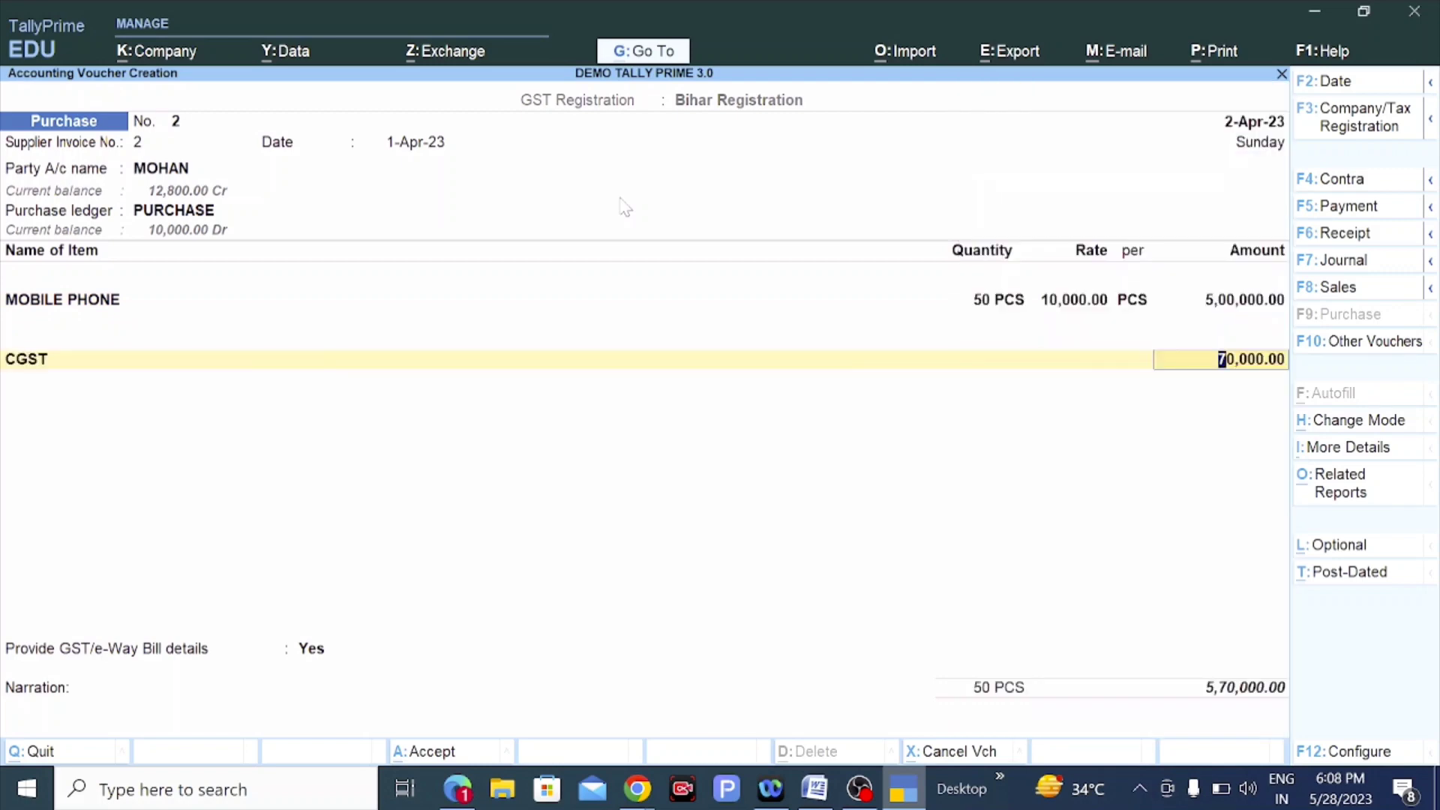
key("Return")
type("SG")
key("Return")
key("Return")
key("Return")
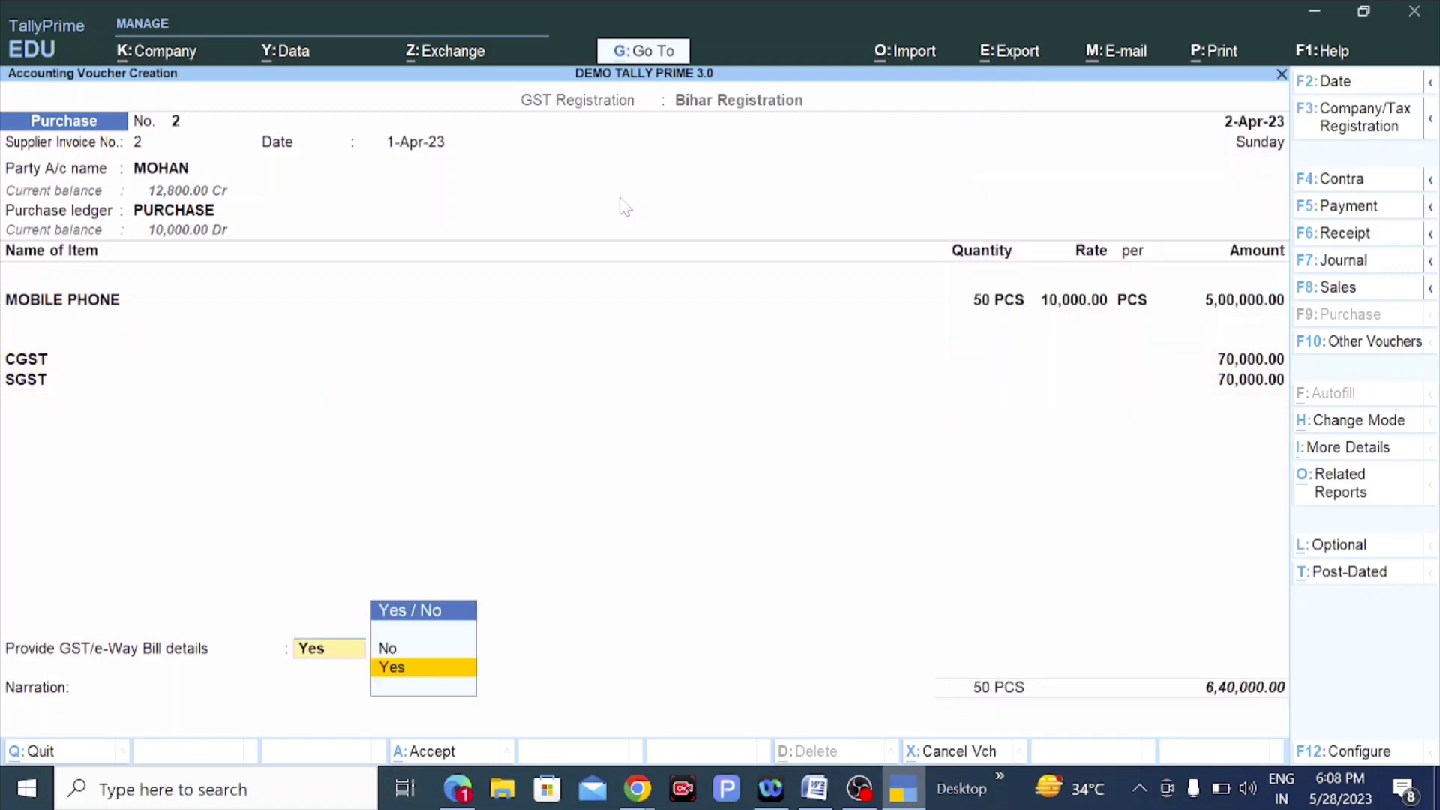
key("Return")
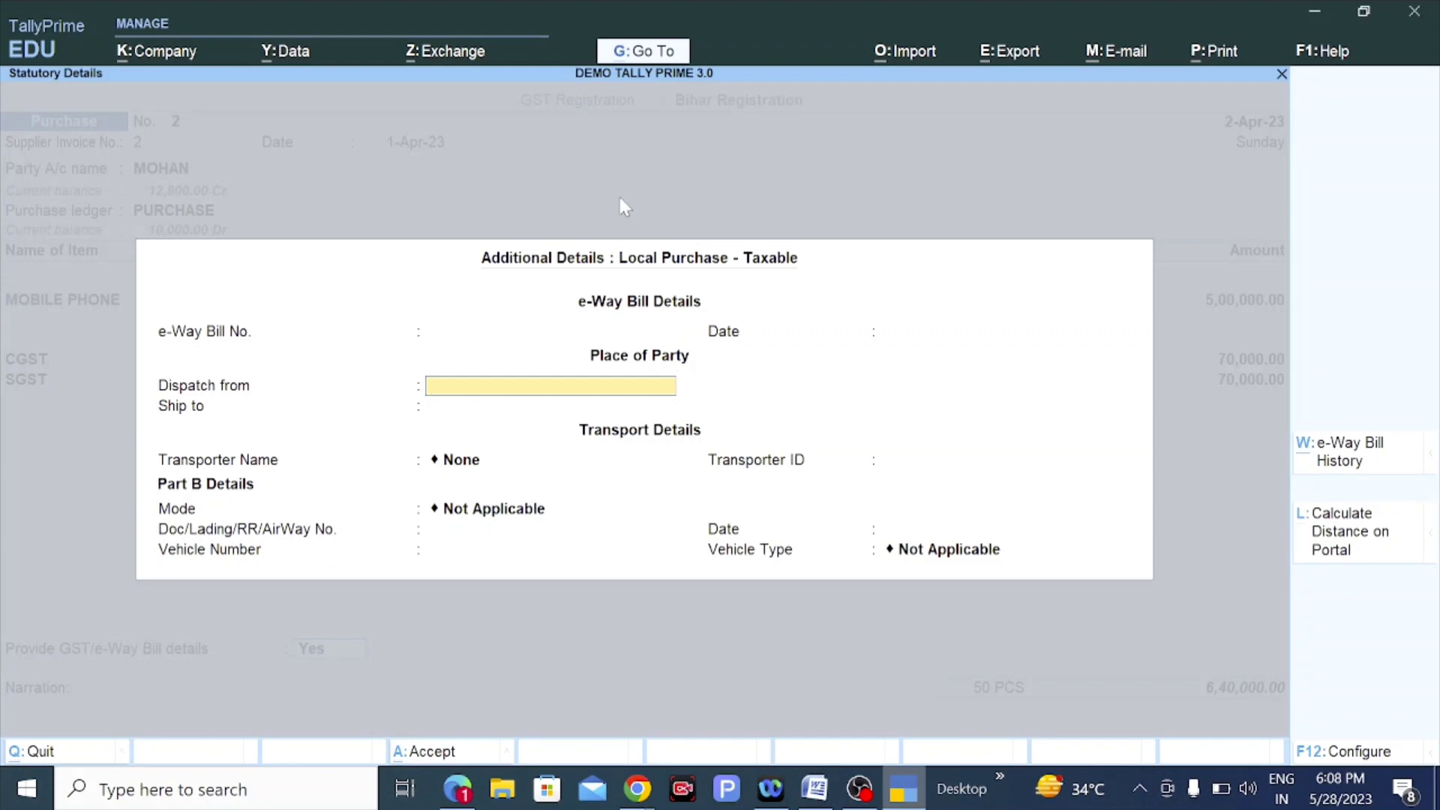
Set the dispatch place to BIHAR, record a New Ref bill, and save voucher 2.
type("BIHAR")
key("Return")
key("Return")
key("Return")
key("Return")
key("Return")
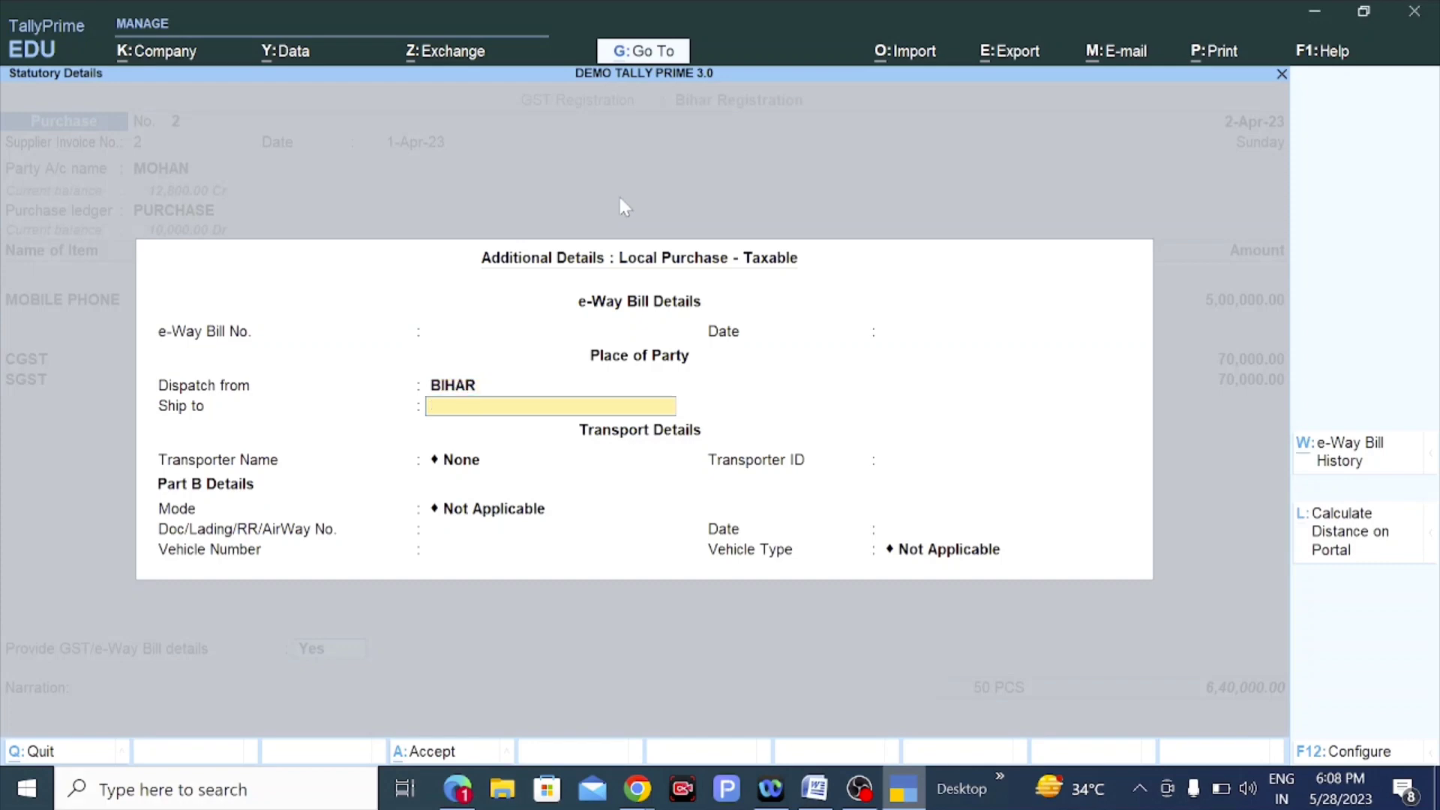
key("Return")
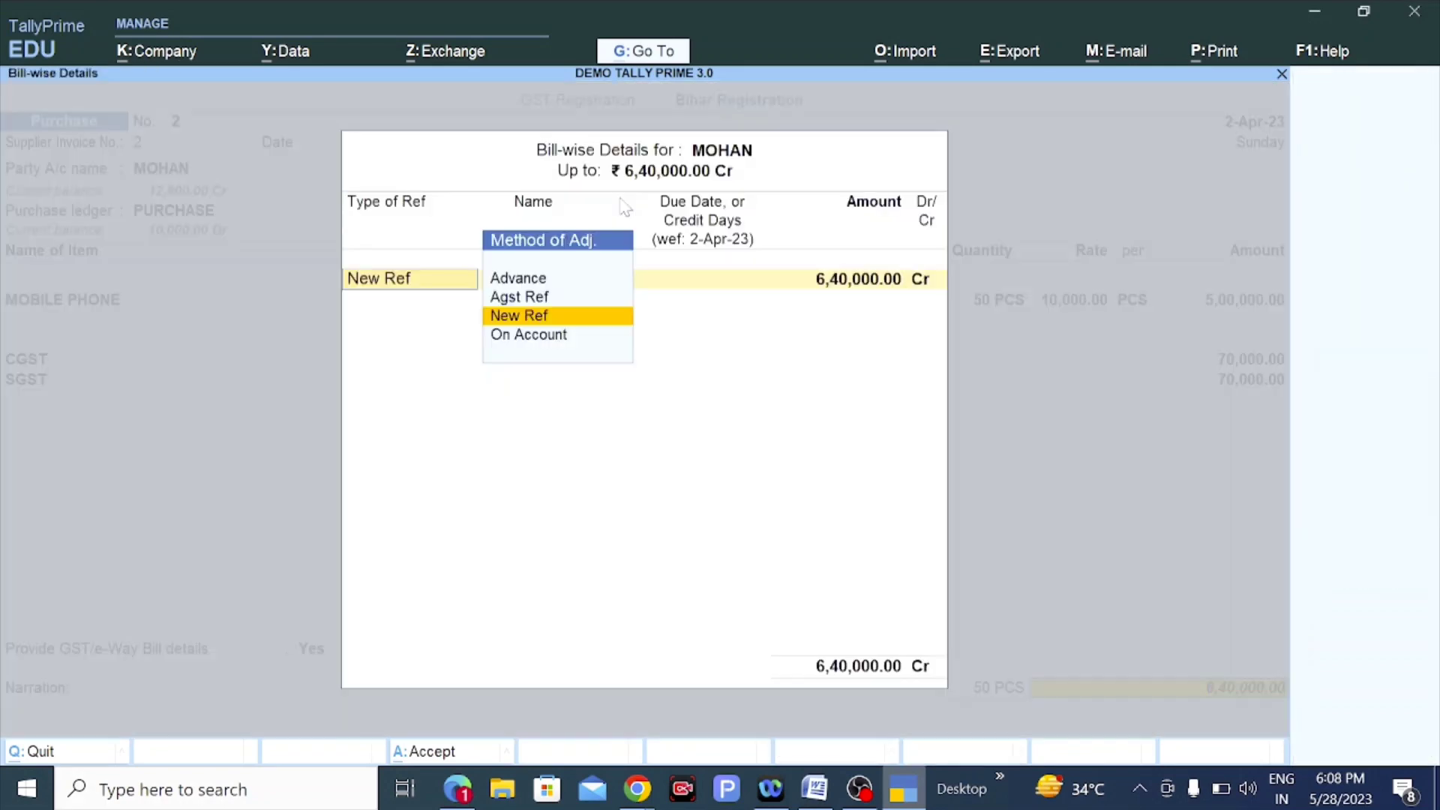
key("Return")
key("Return")
key("Return")
key("Return")
key("Return")
key("Return")
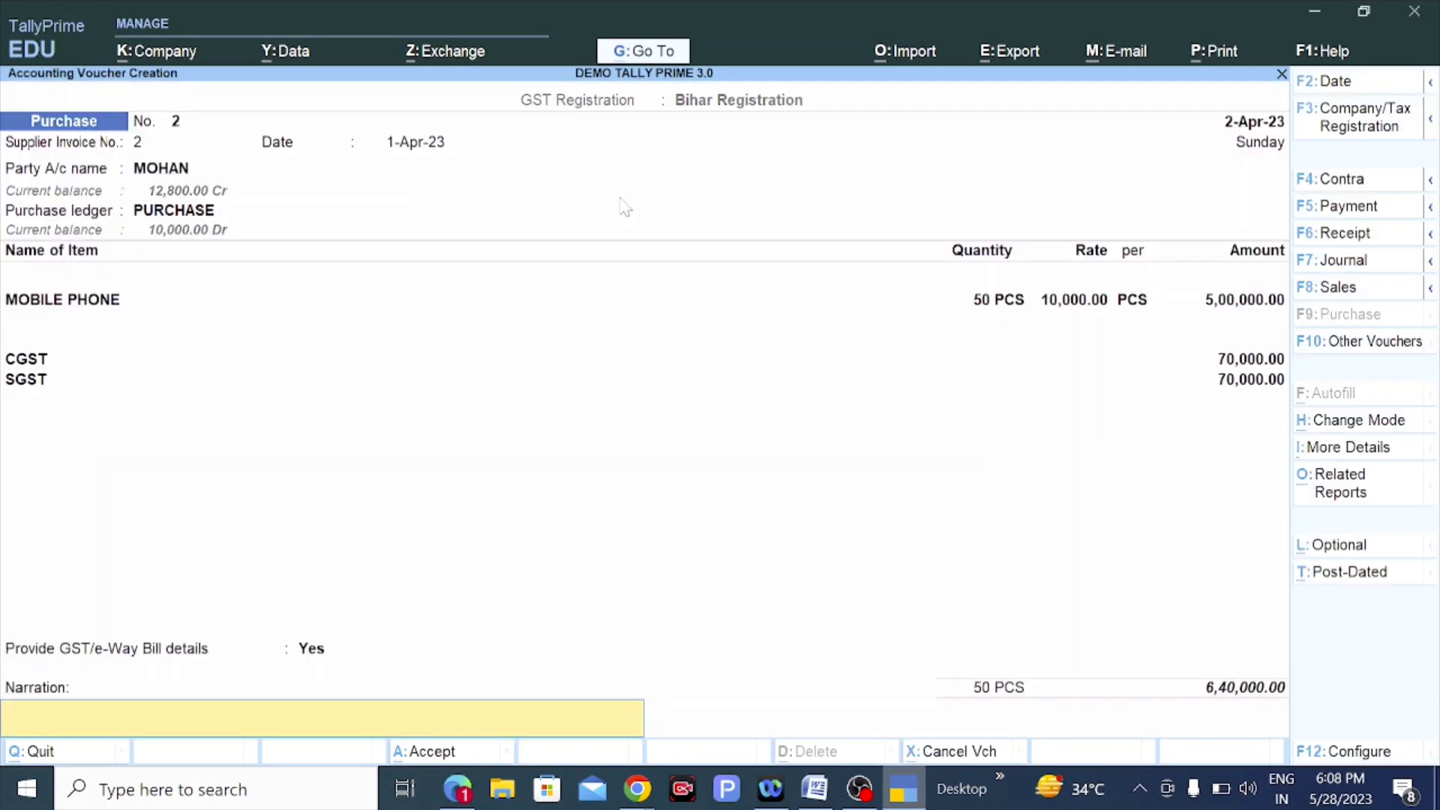
key("Return")
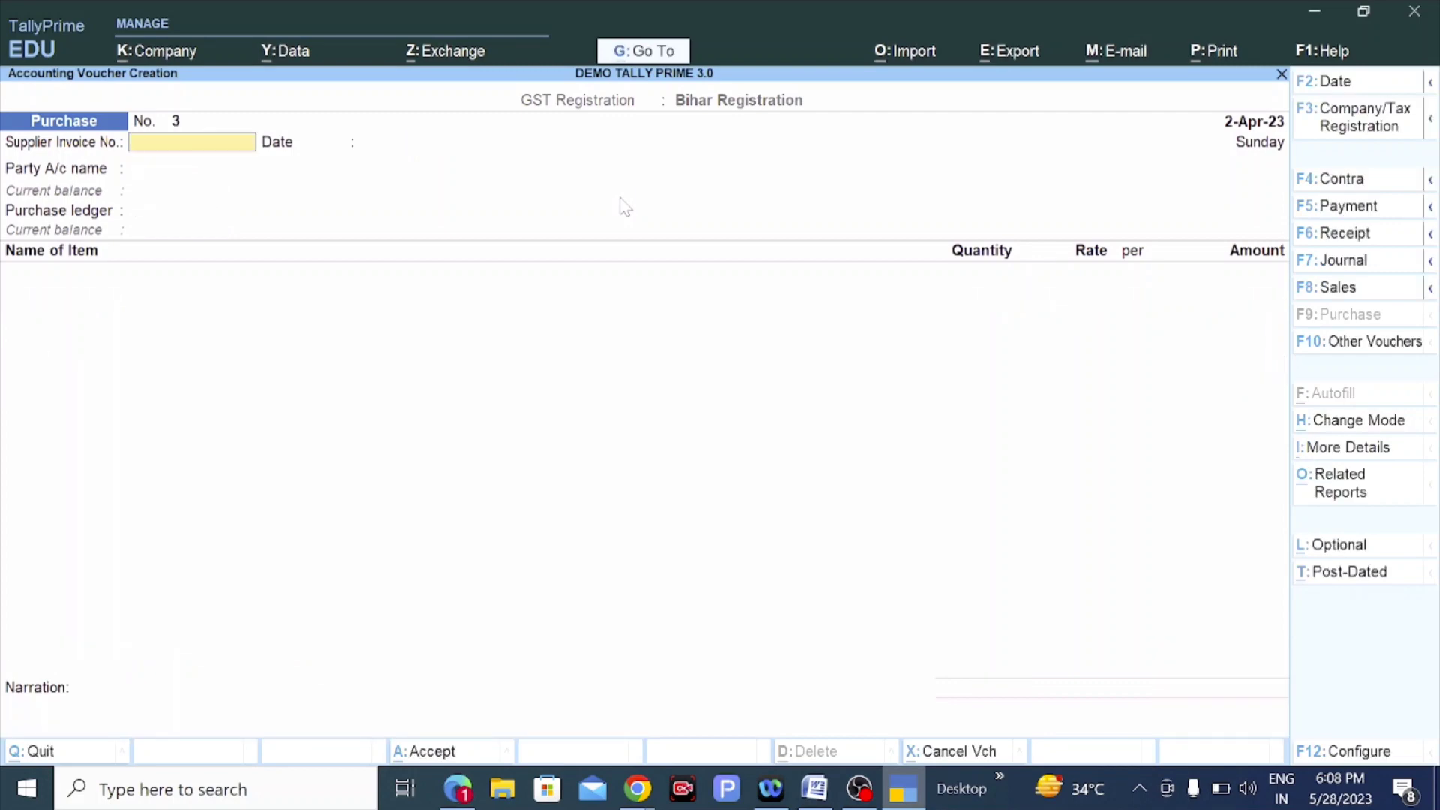
Leave to the Gateway and start a Sales voucher for the customer, accepting dispatch and party details.
key("Escape")
key("Return")
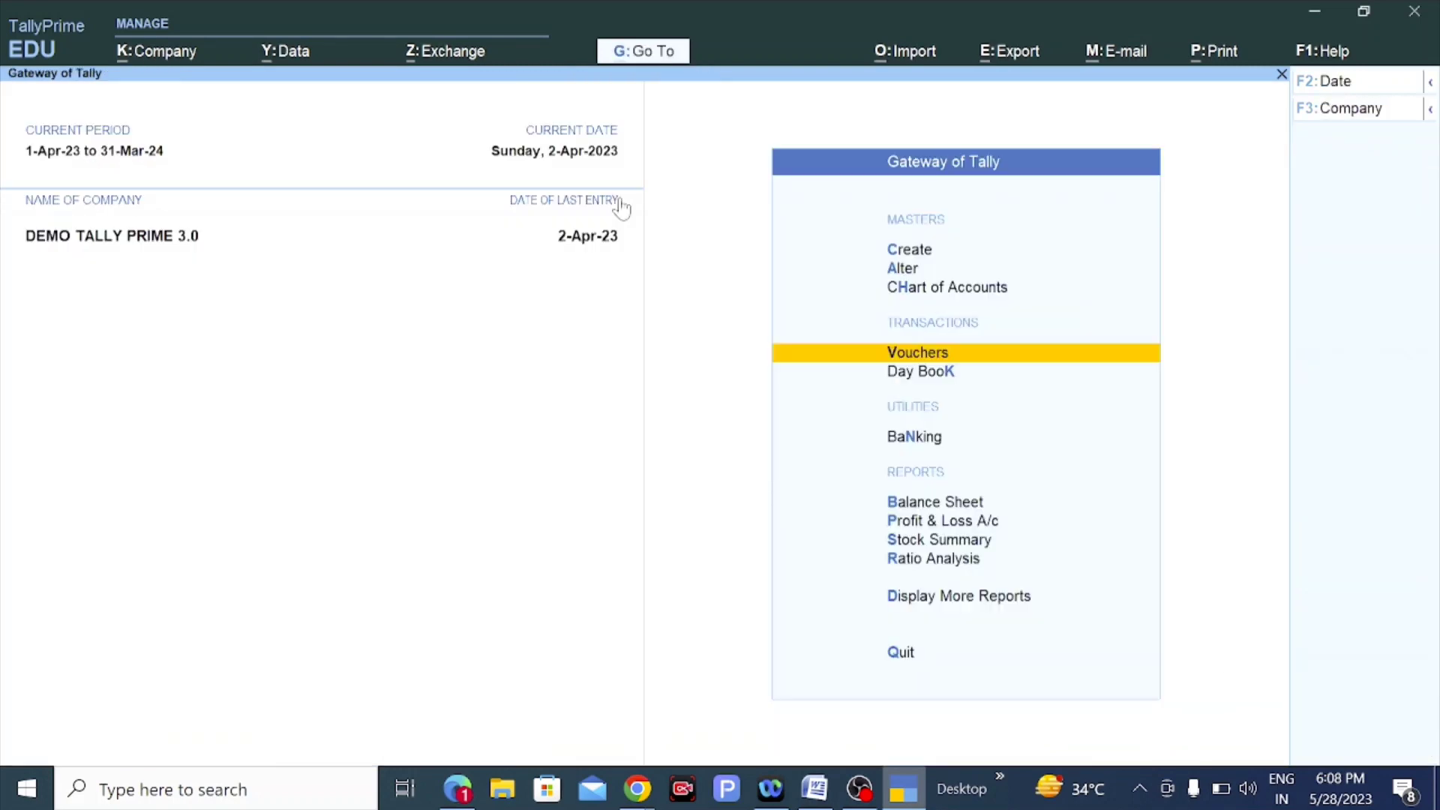
key("Escape")
key("Escape")
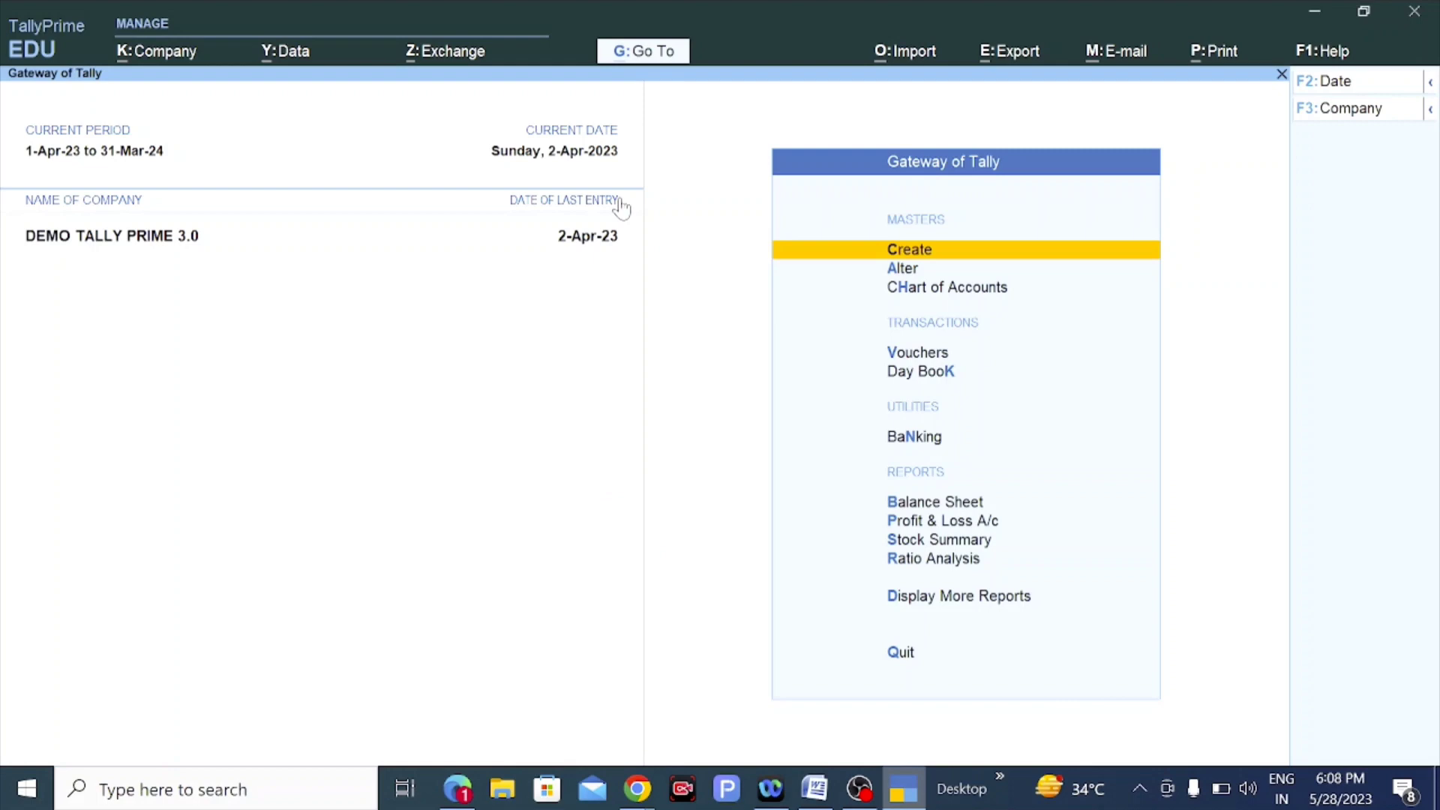
key("v")
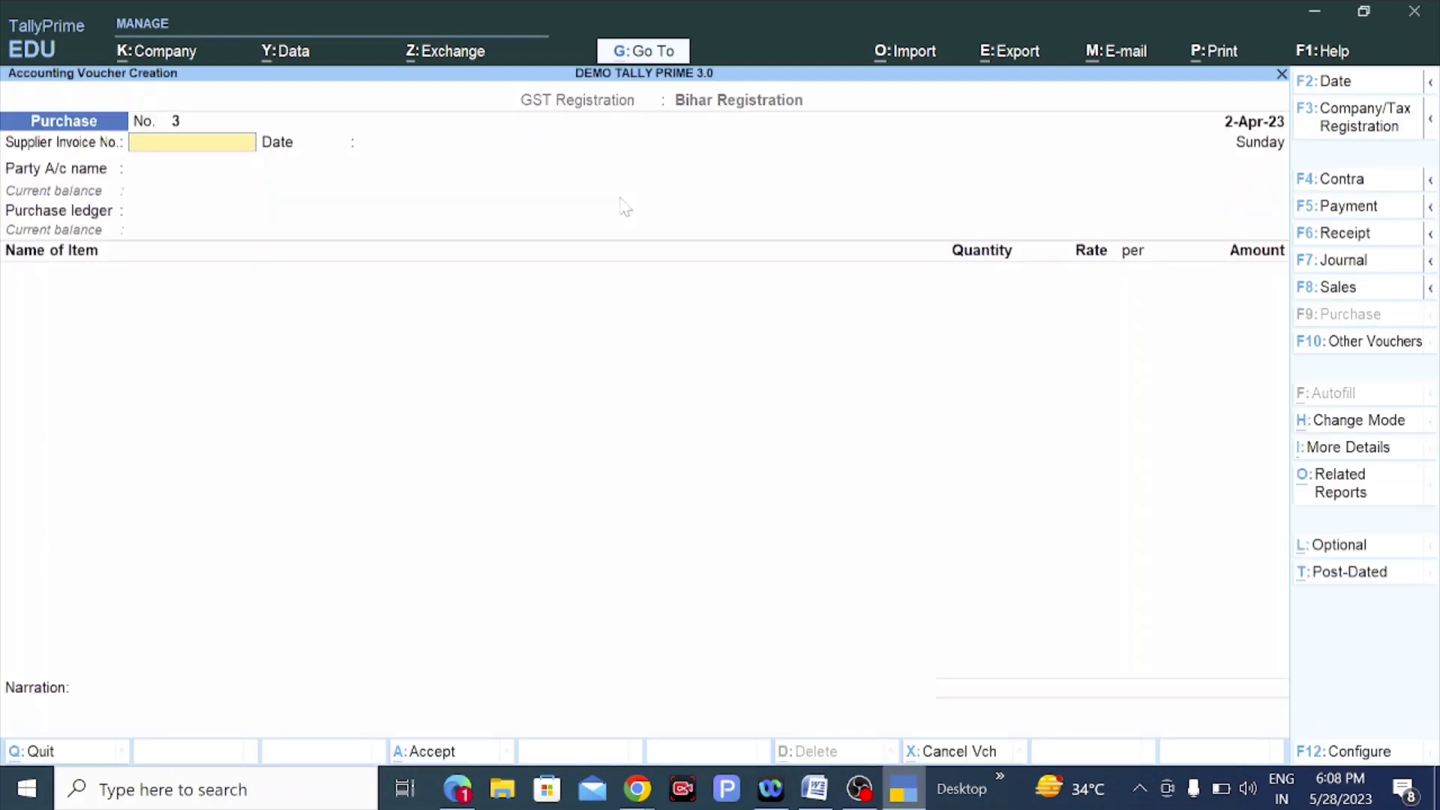
key("F8")
key("Down")
key("Down")
key("Return")
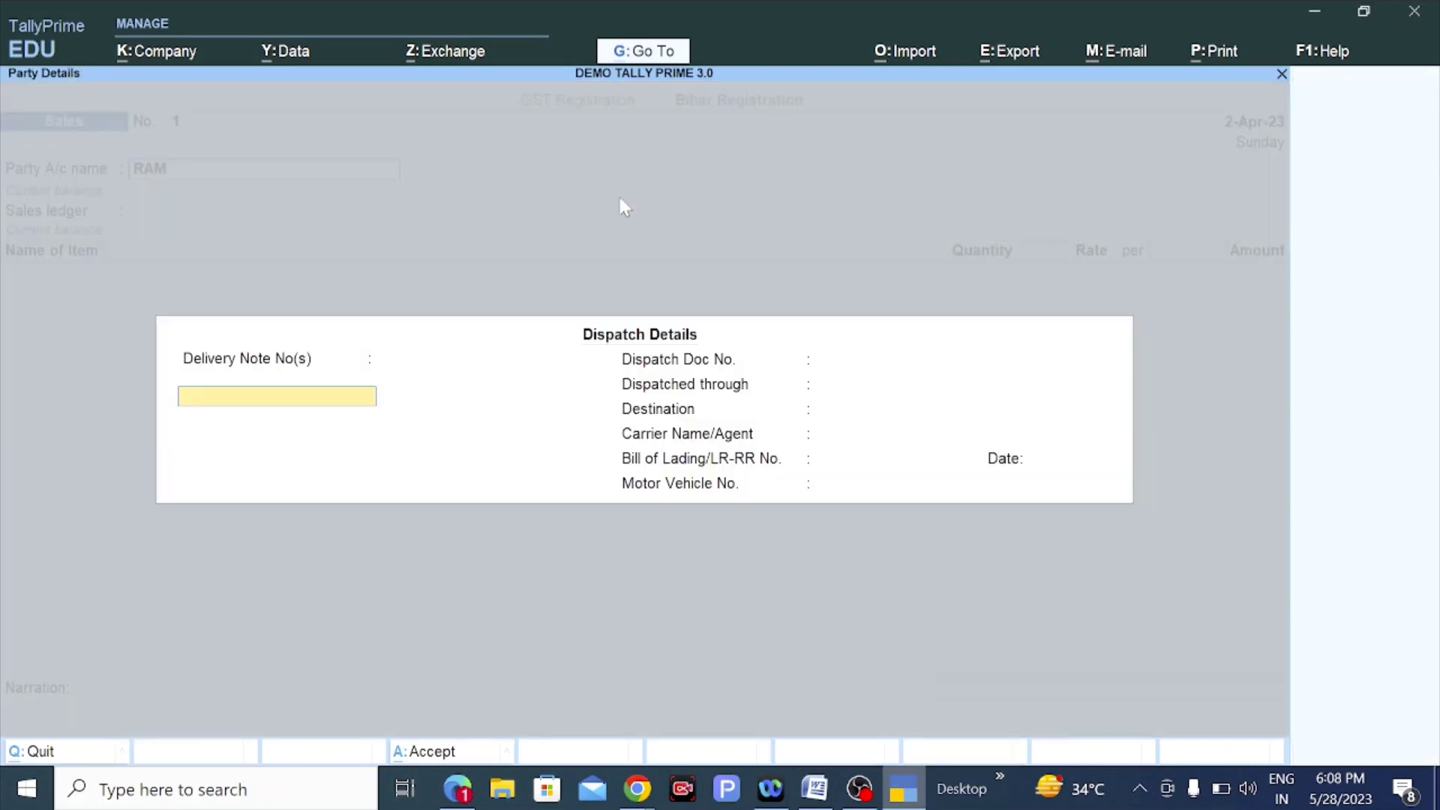
key("Return")
key("ctrl+a")
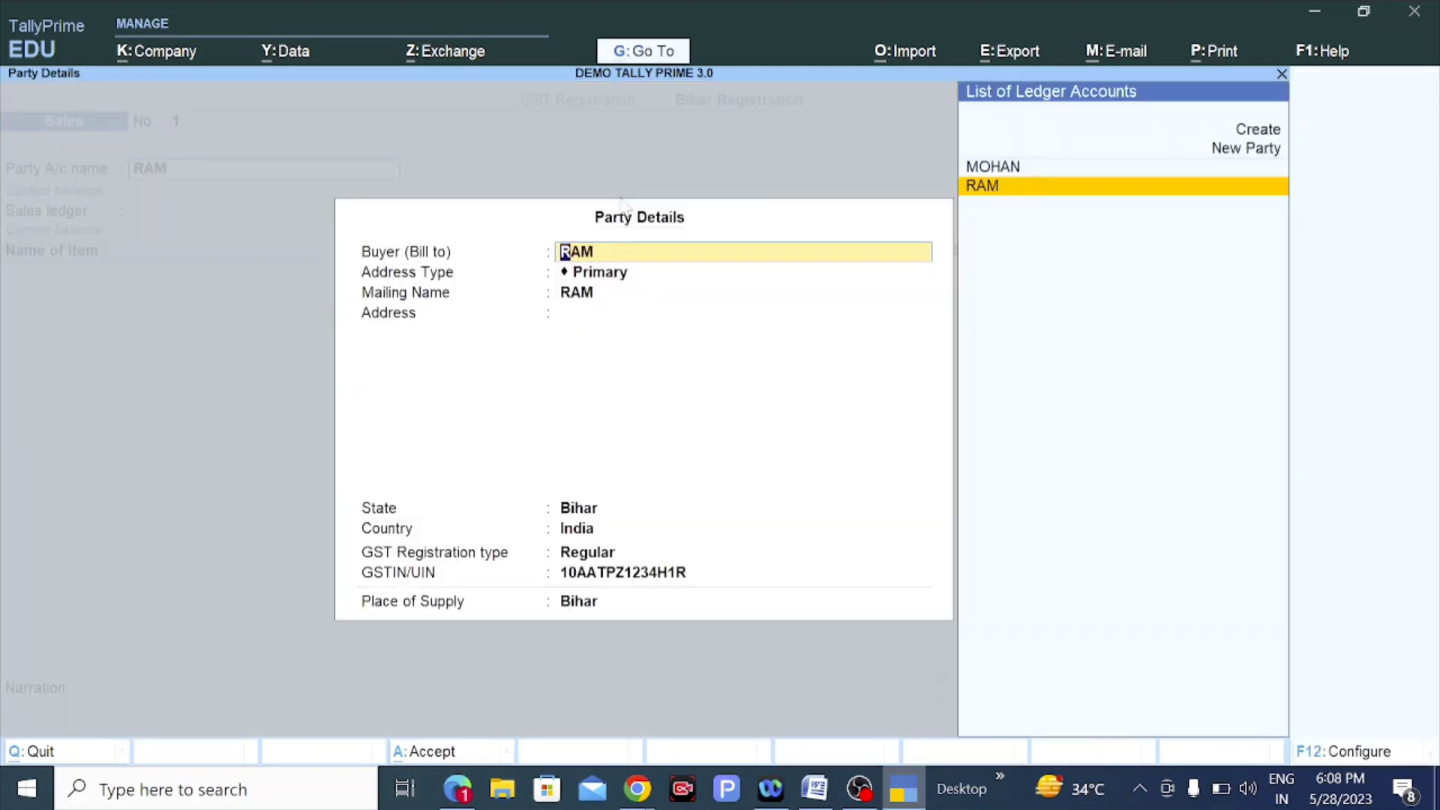
key("Return")
key("Return")
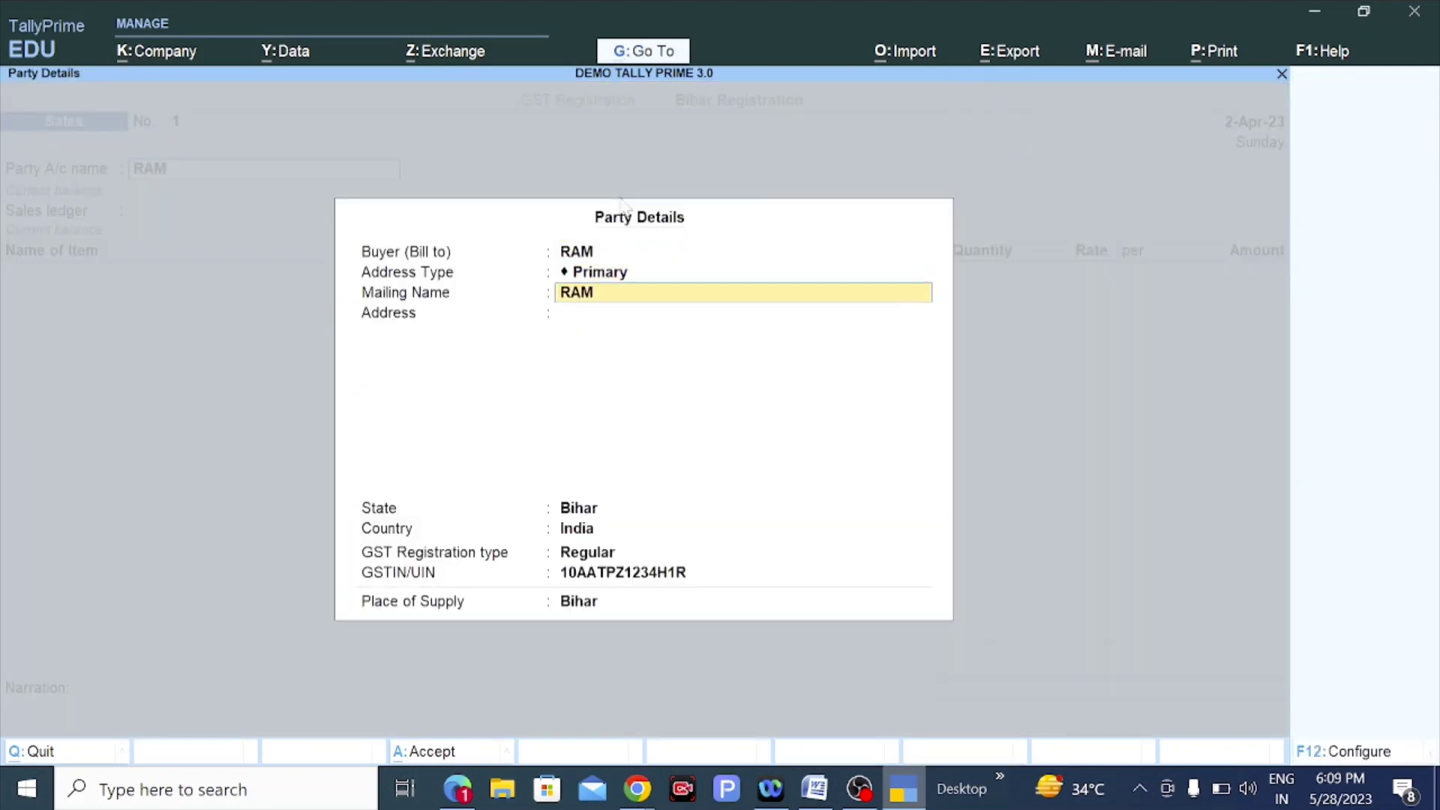
key("ctrl+a")
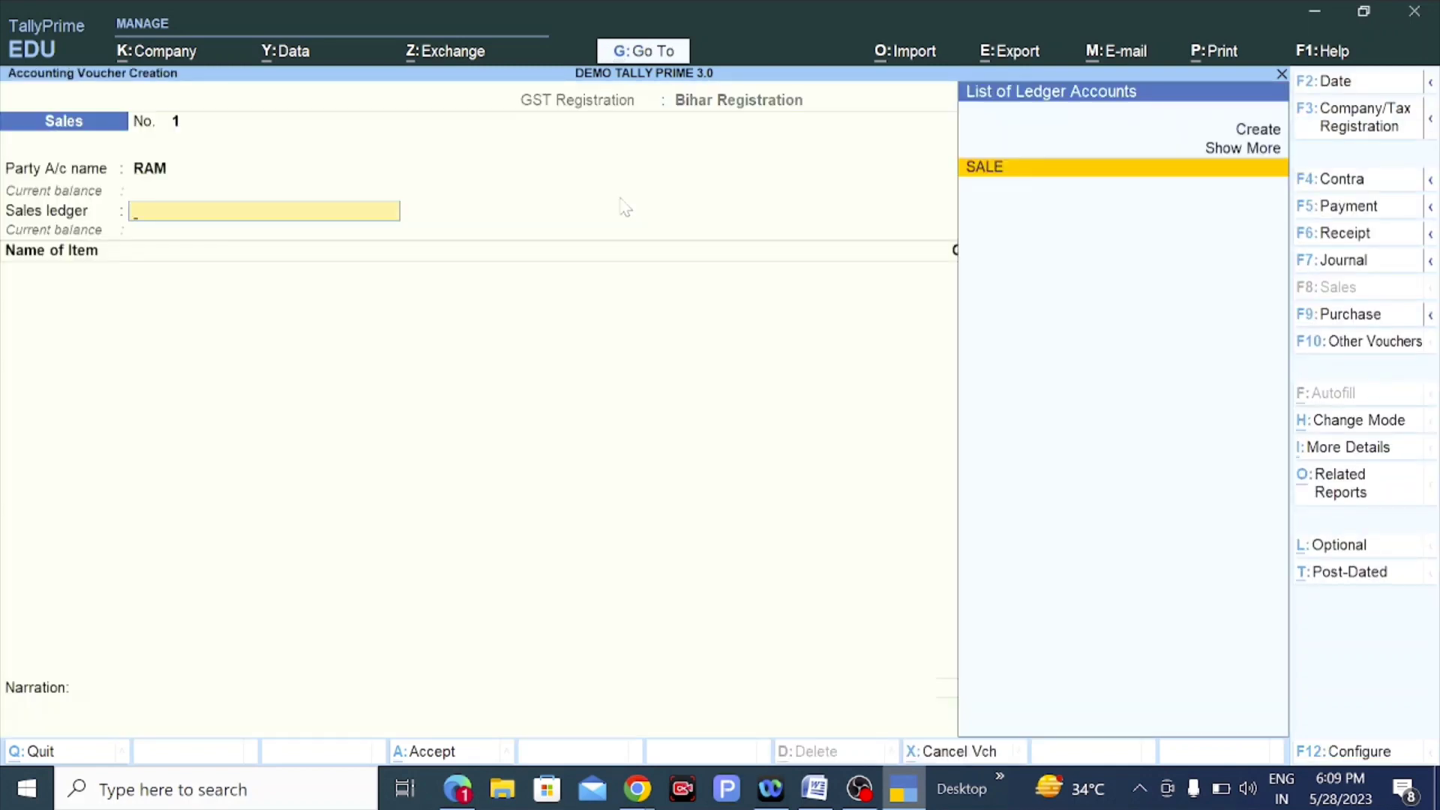
Under the SALE ledger, enter 15 PCS of MOBILE PHONE at 15,000, then add CGST and SGST rows.
key("Return")
type("MOB")
key("Return")
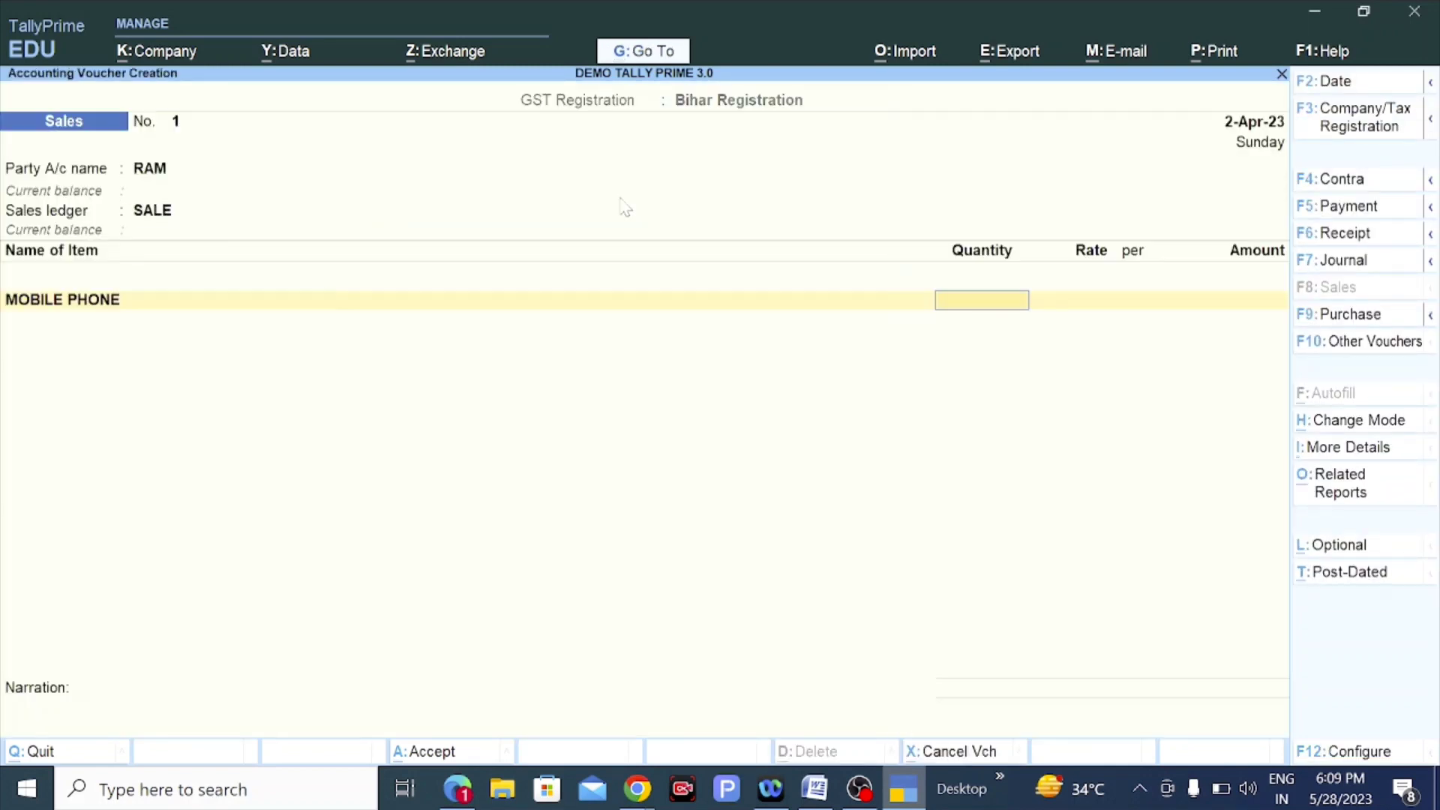
type("15")
key("Return")
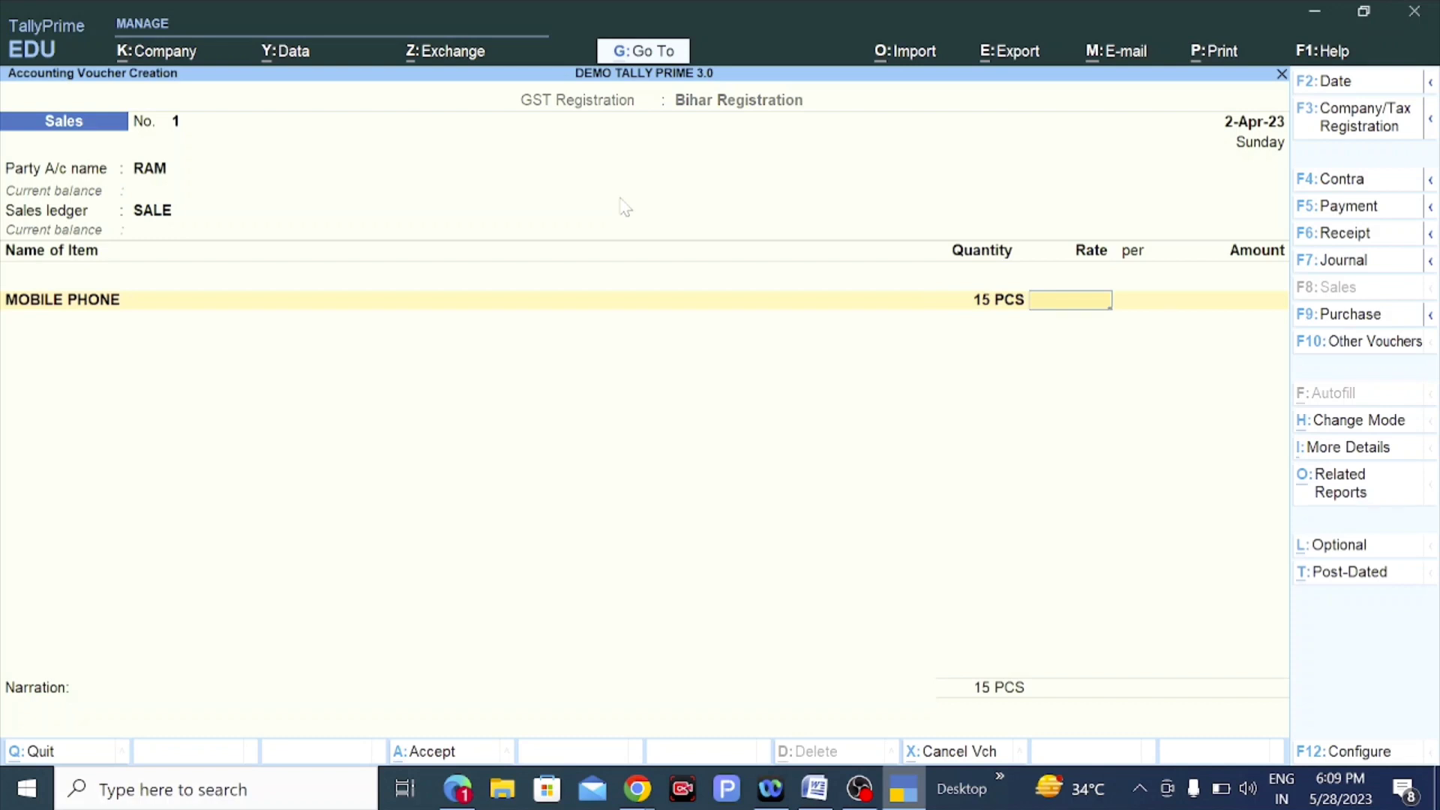
type("15000")
key("Return")
key("Return")
key("Return")
key("Return")
type("CG")
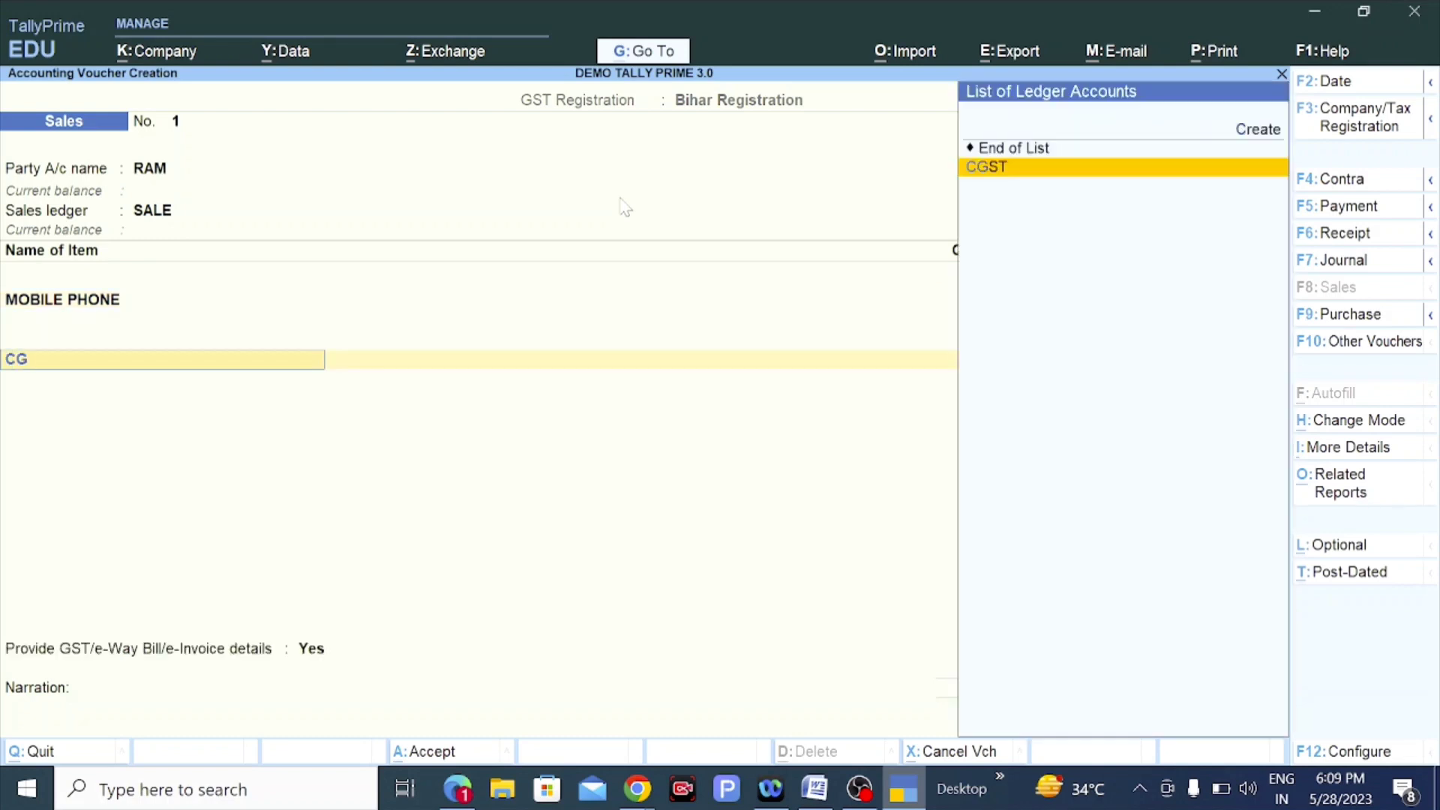
key("Return")
key("Return")
type("SG")
key("Return")
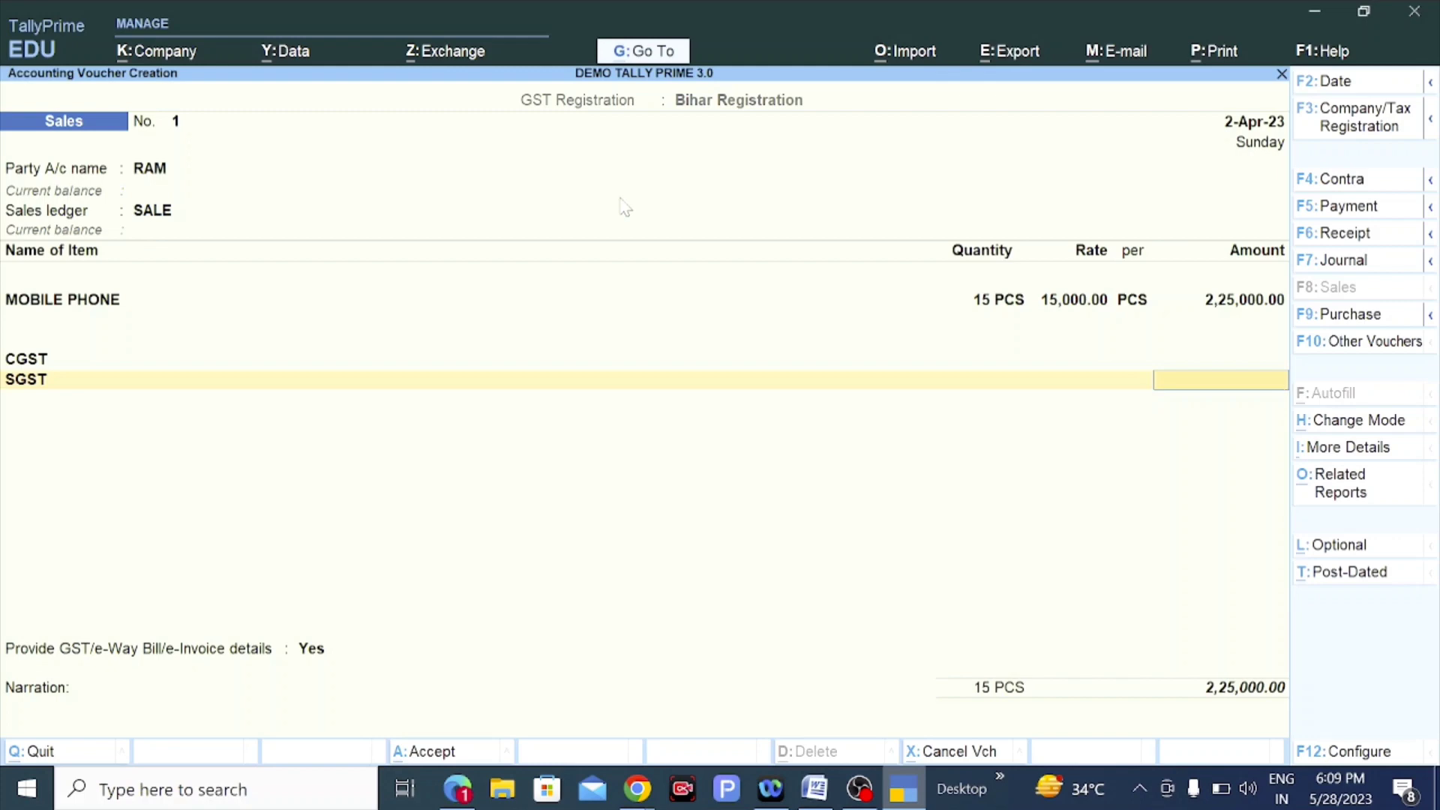
key("BackSpace")
key("BackSpace")
key("BackSpace")
key("BackSpace")
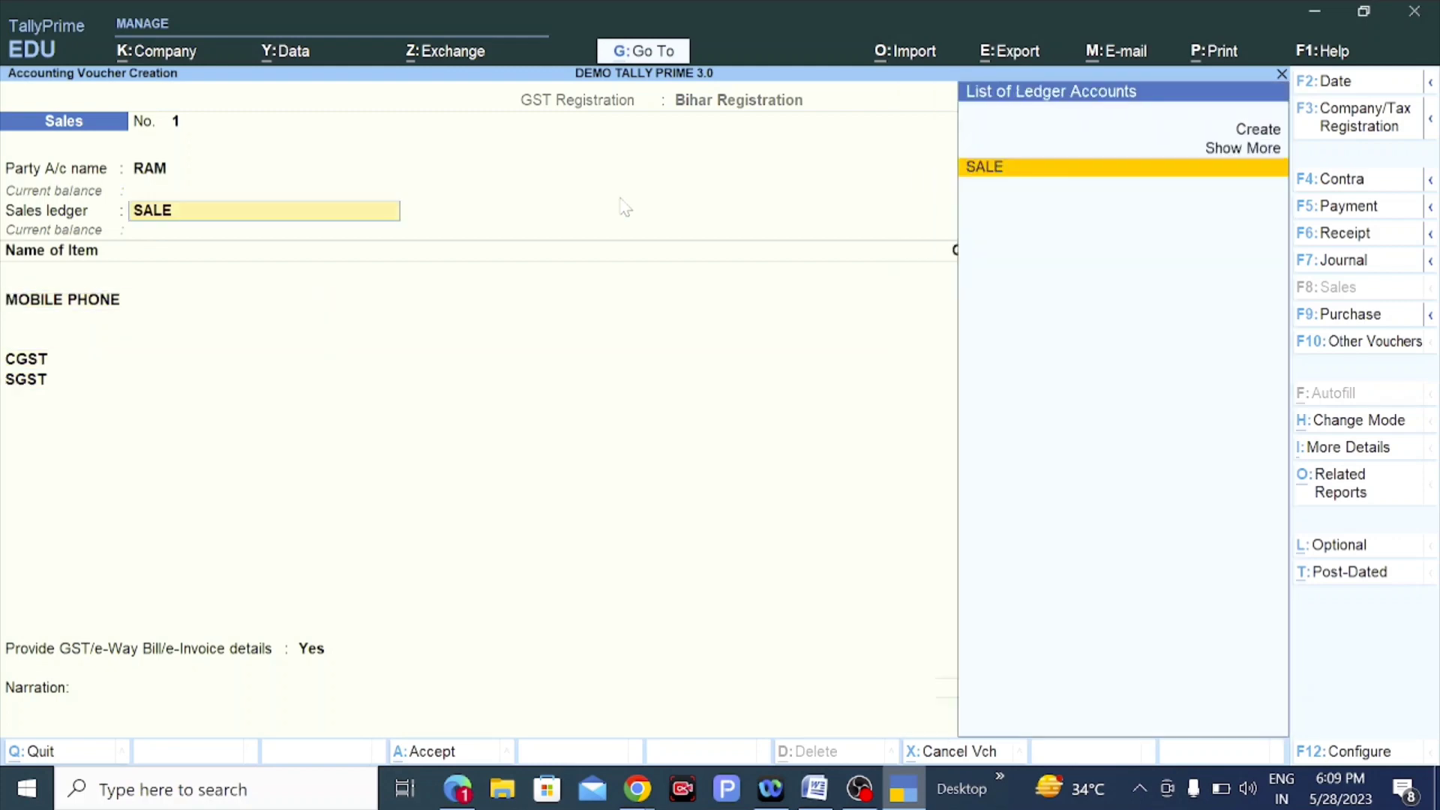
Set the SALE ledger's HSN/SAC and GST rates from the MOBILE PHONE classification, effective 2-Apr-23.
key("ctrl+Return")
key("Return")
key("Return")
key("Return")
key("Return")
key("Return")
key("Return")
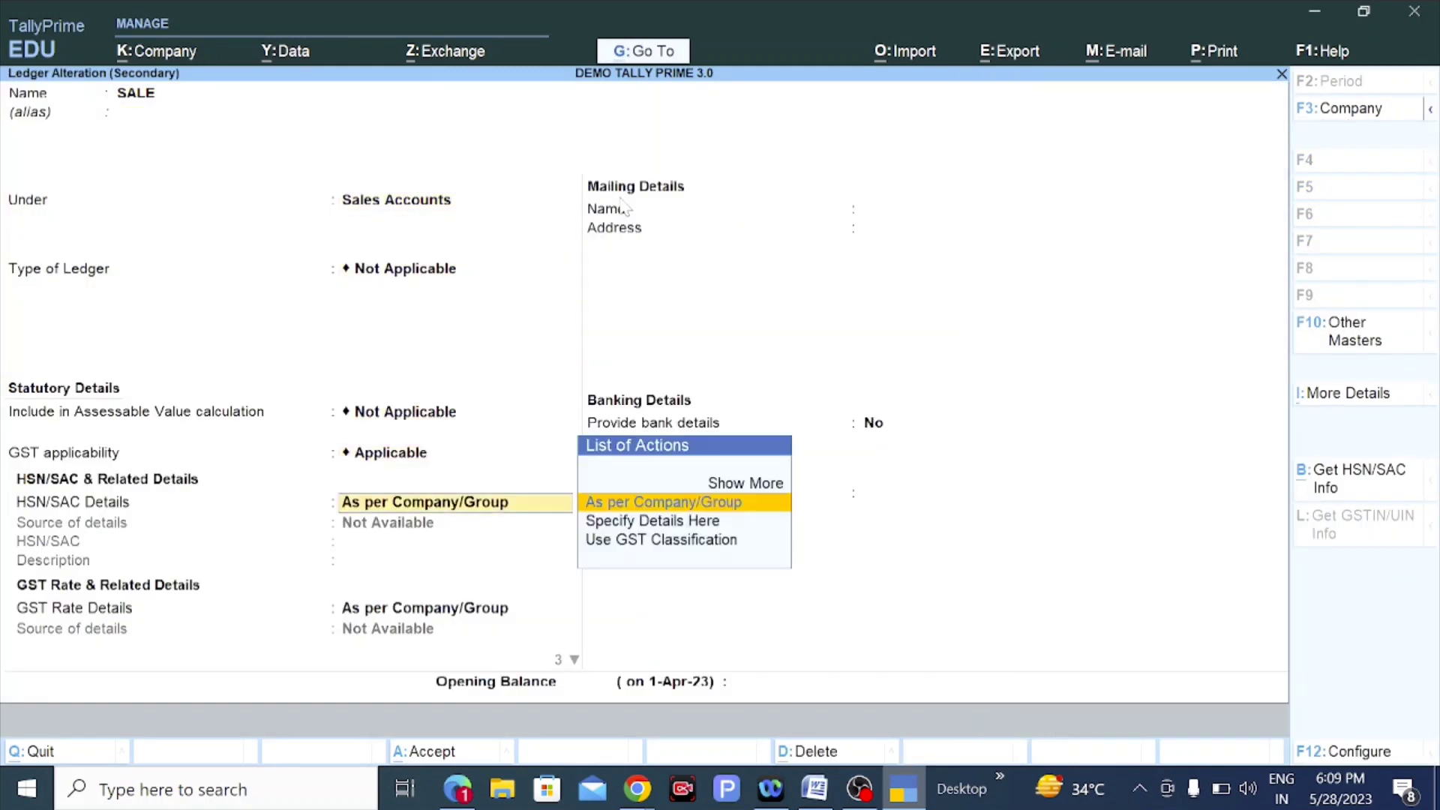
key("Down")
key("Down")
key("Return")
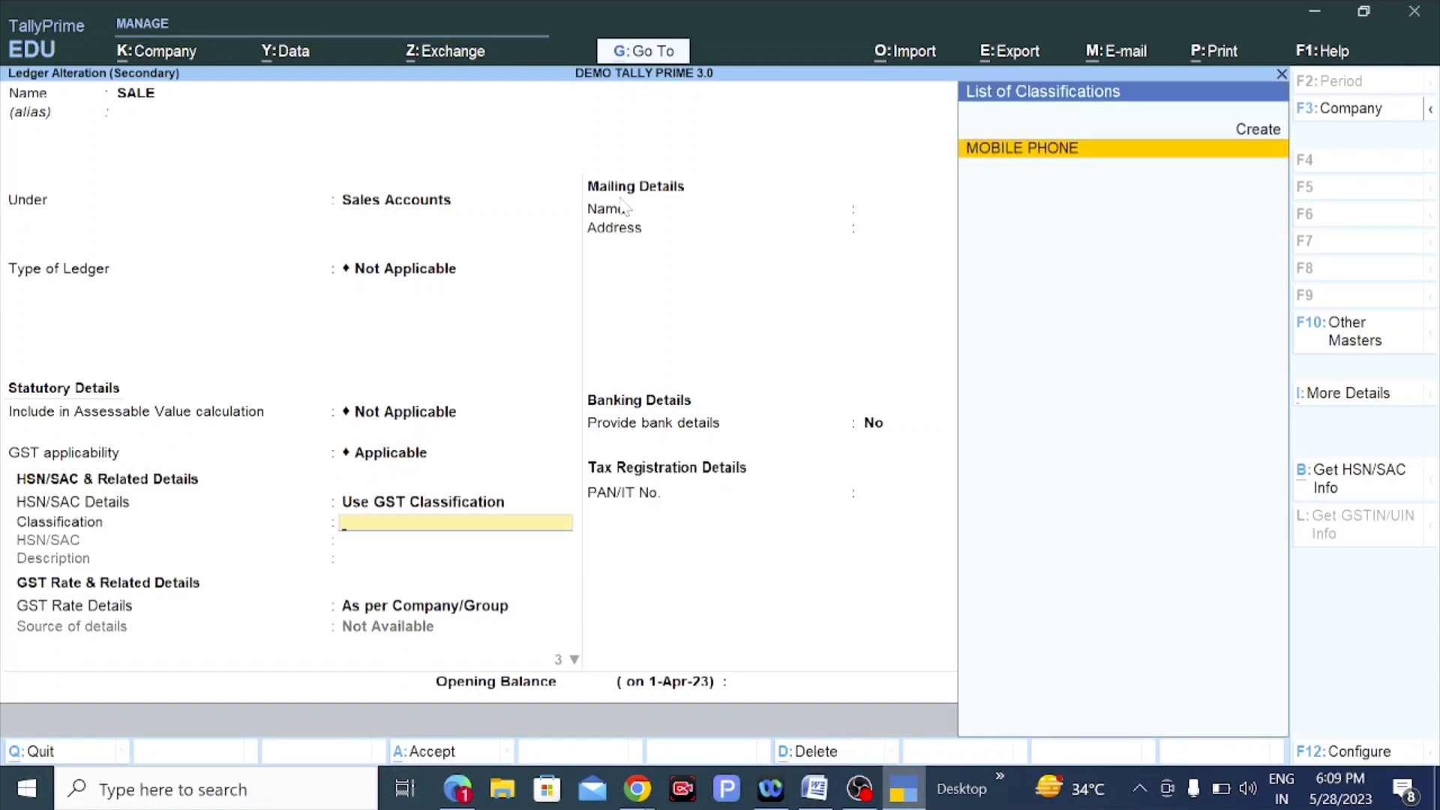
key("Return")
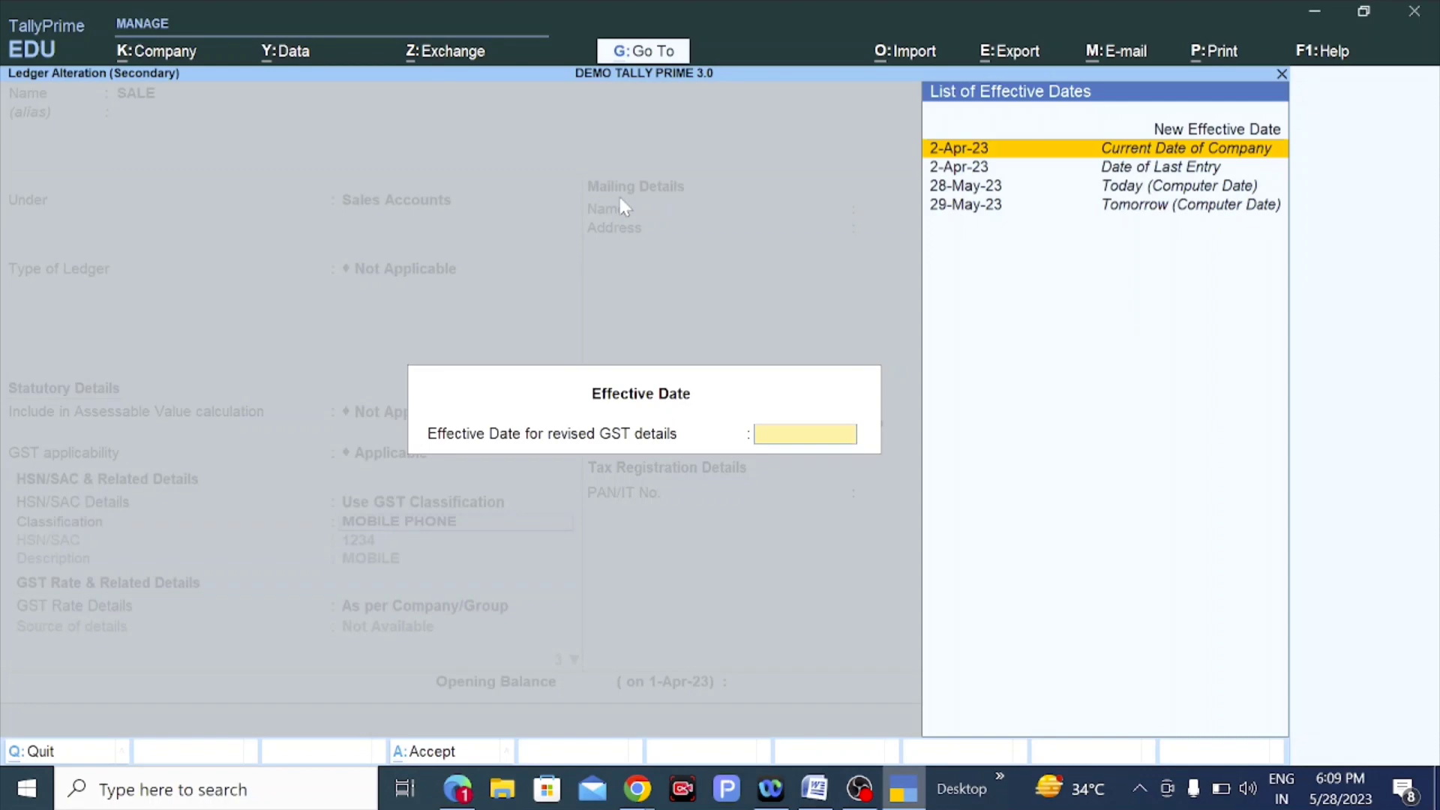
key("Up")
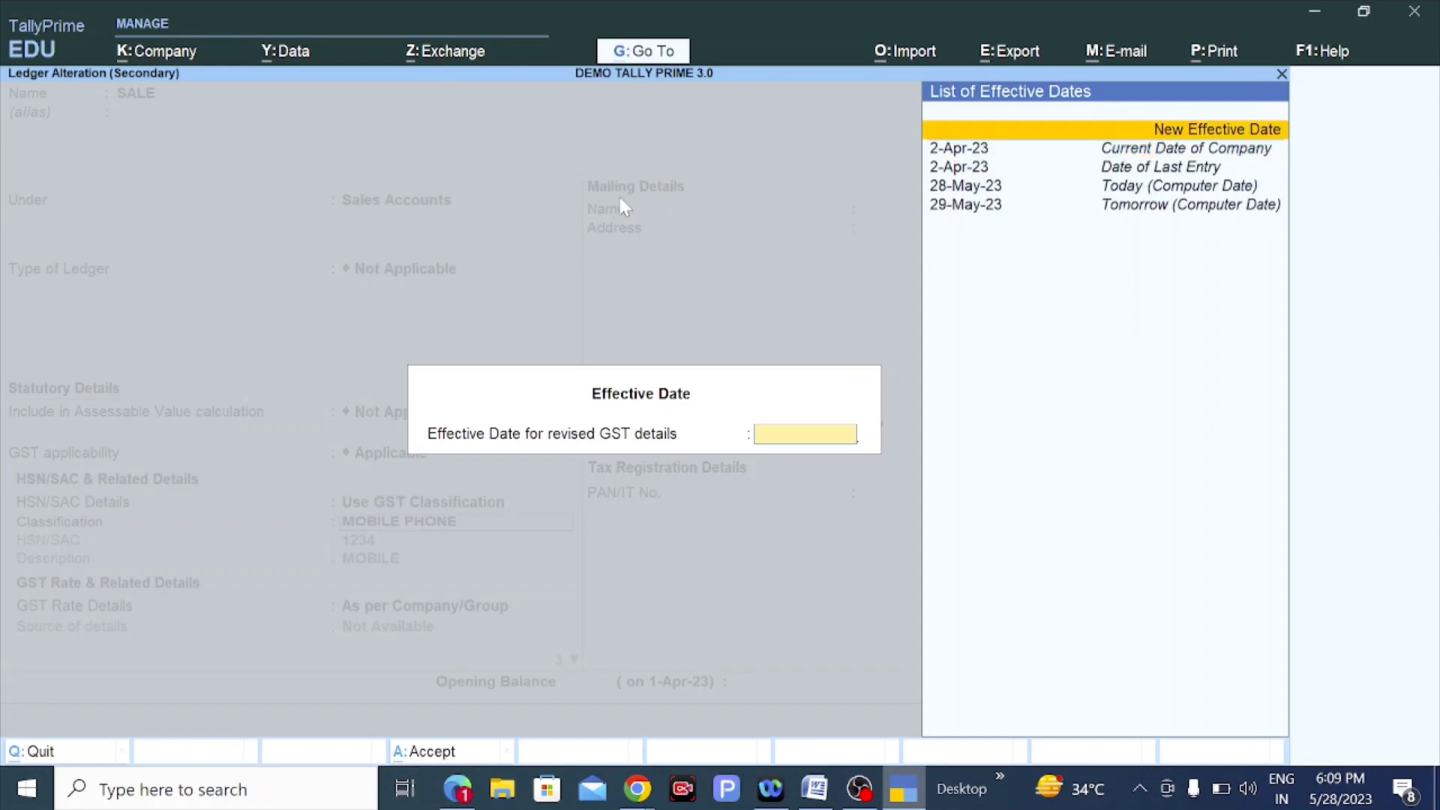
key("Down")
key("Return")
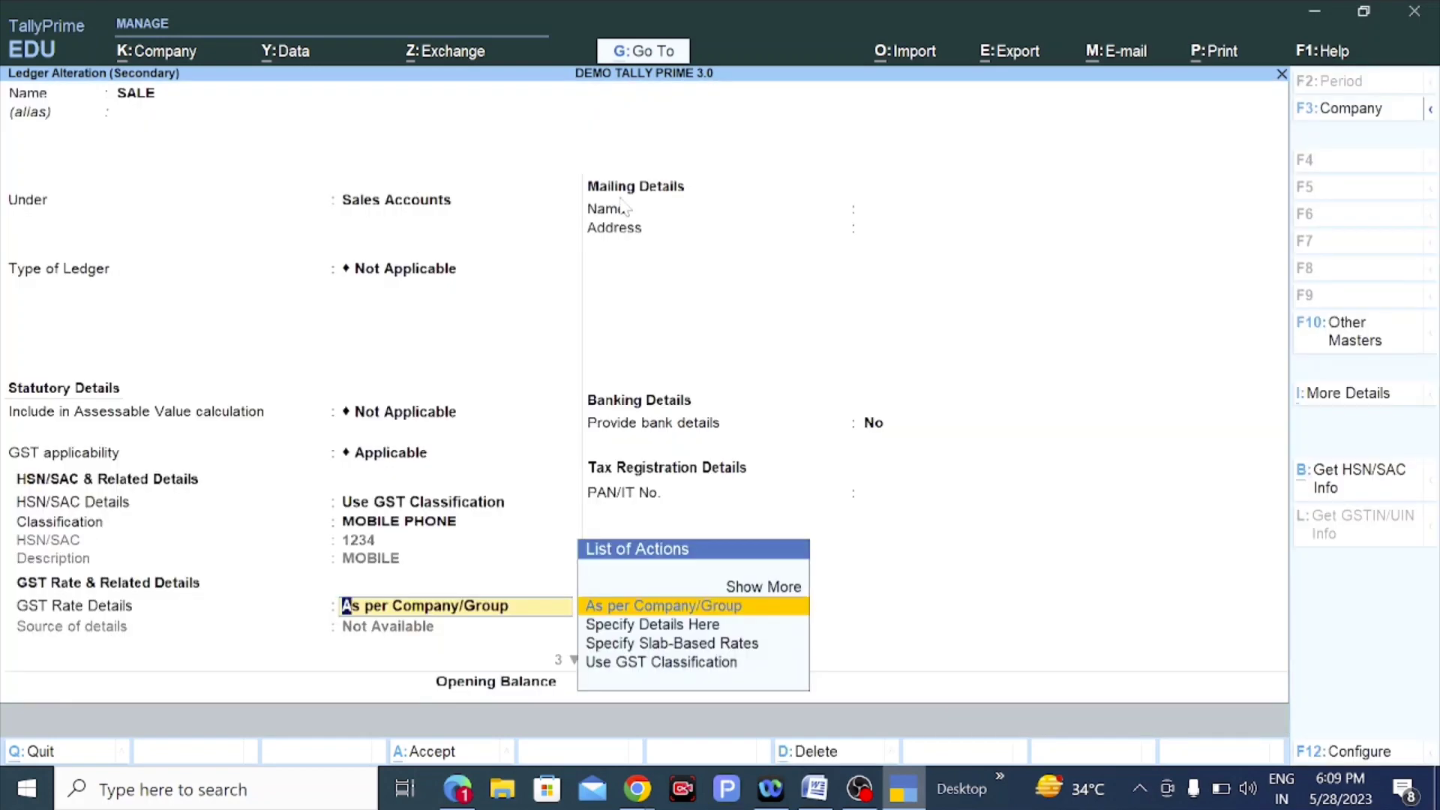
key("Down")
key("Down")
key("Down")
key("Return")
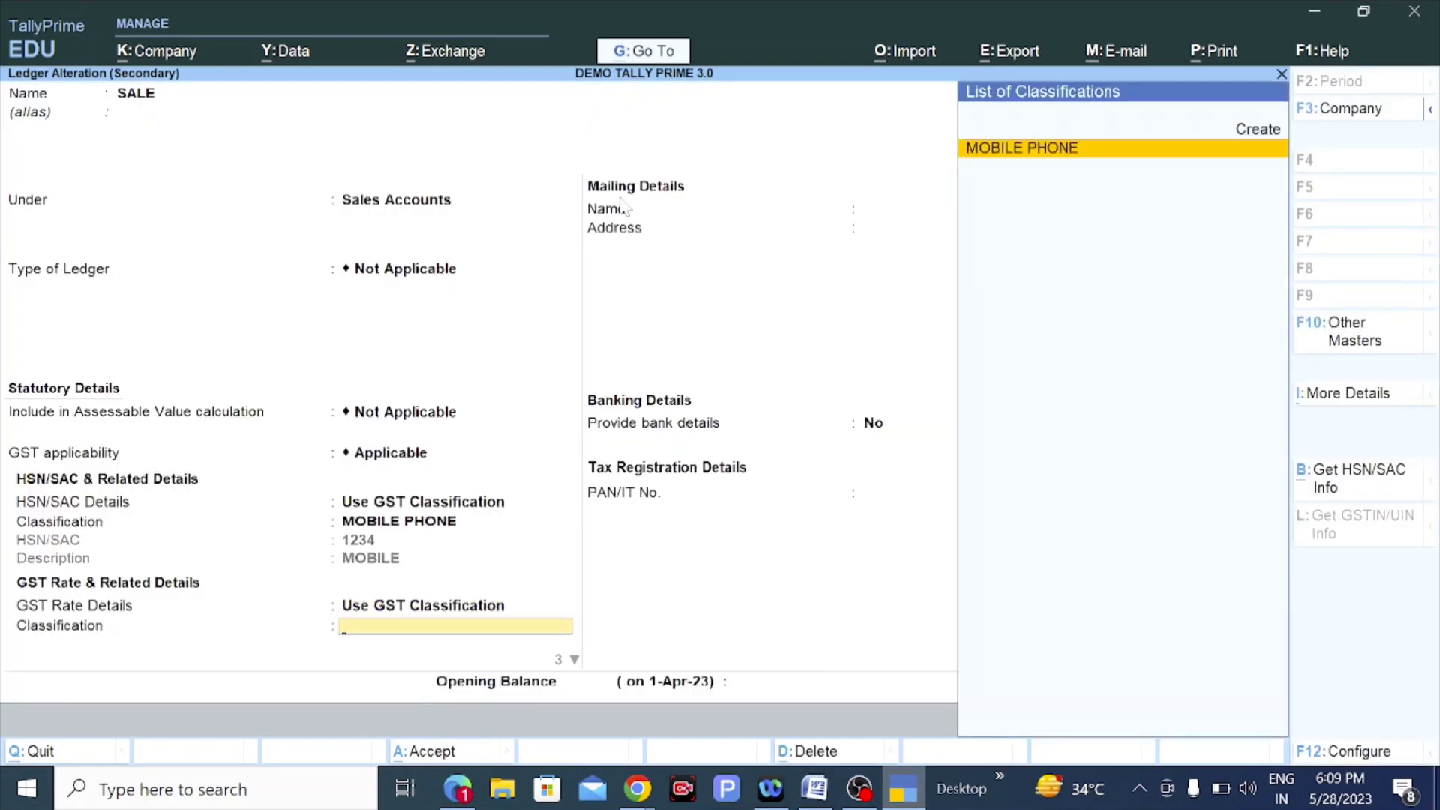
key("Return")
key("Return")
key("Return")
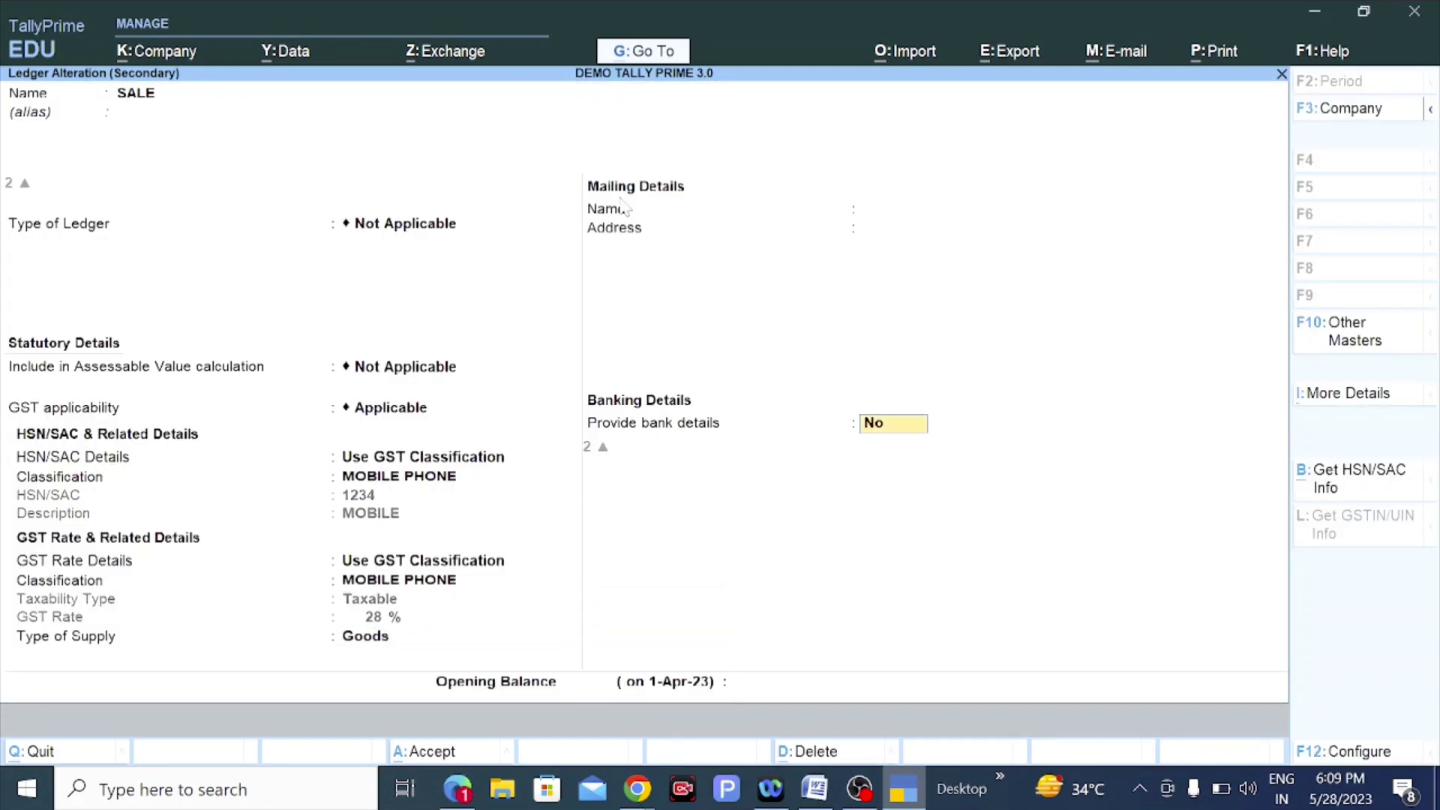
key("Return")
key("Return")
Save the altered SALE ledger and accept the MOBILE PHONE line, giving CGST and SGST of 31,500 each.
key("Return")
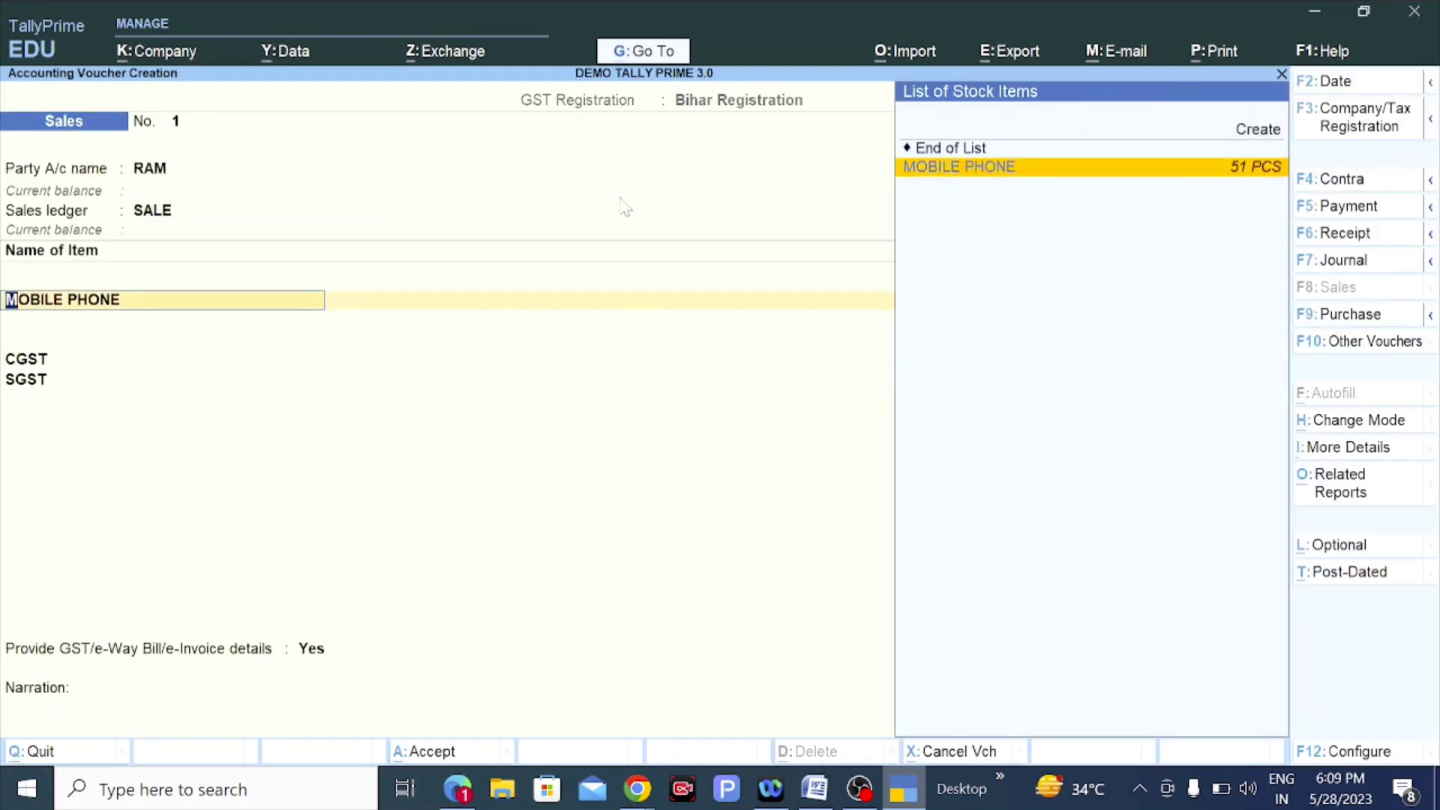
key("Return")
type("15")
key("Return")
key("Return")
key("Return")
key("Return")
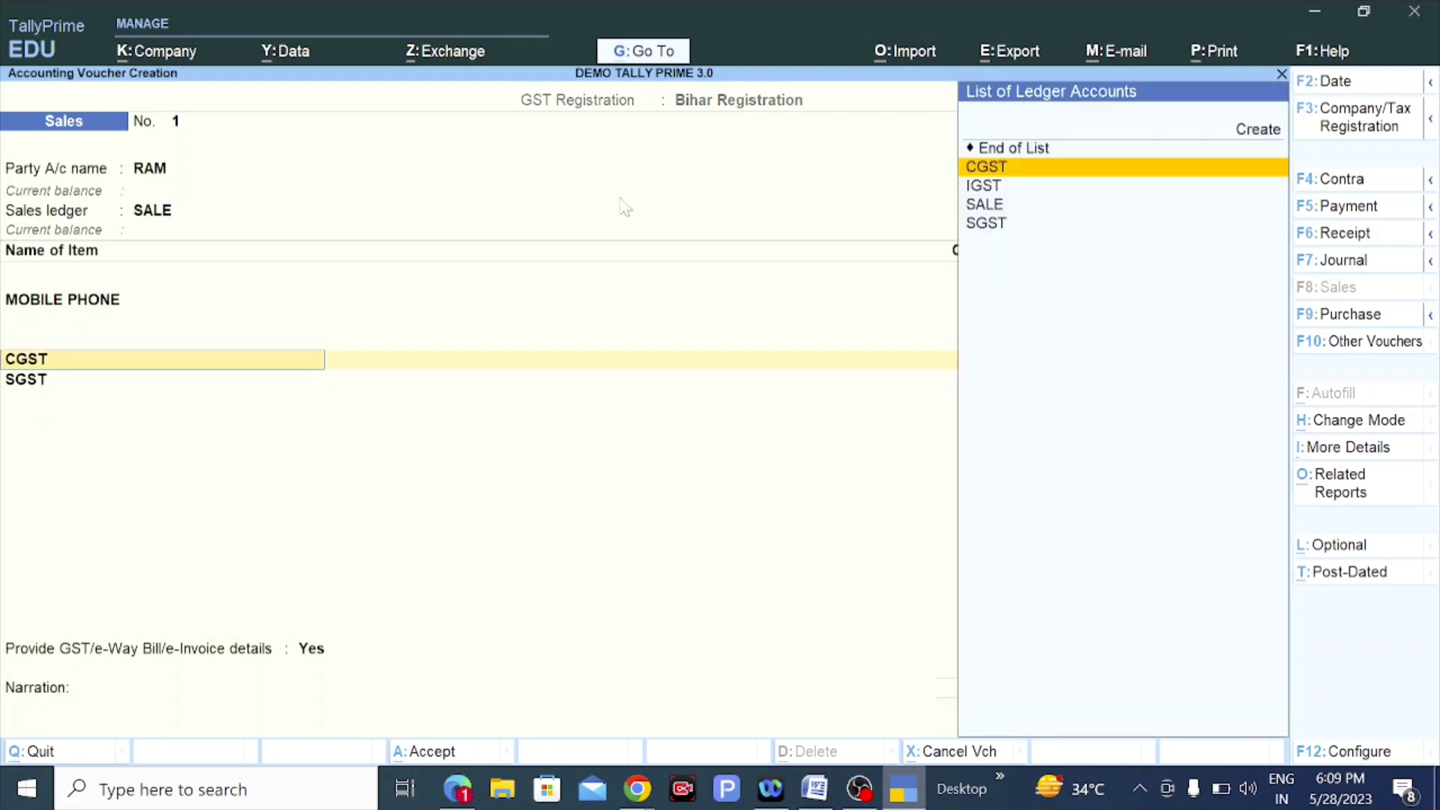
key("Return")
key("Return")
key("Return")
key("Return")
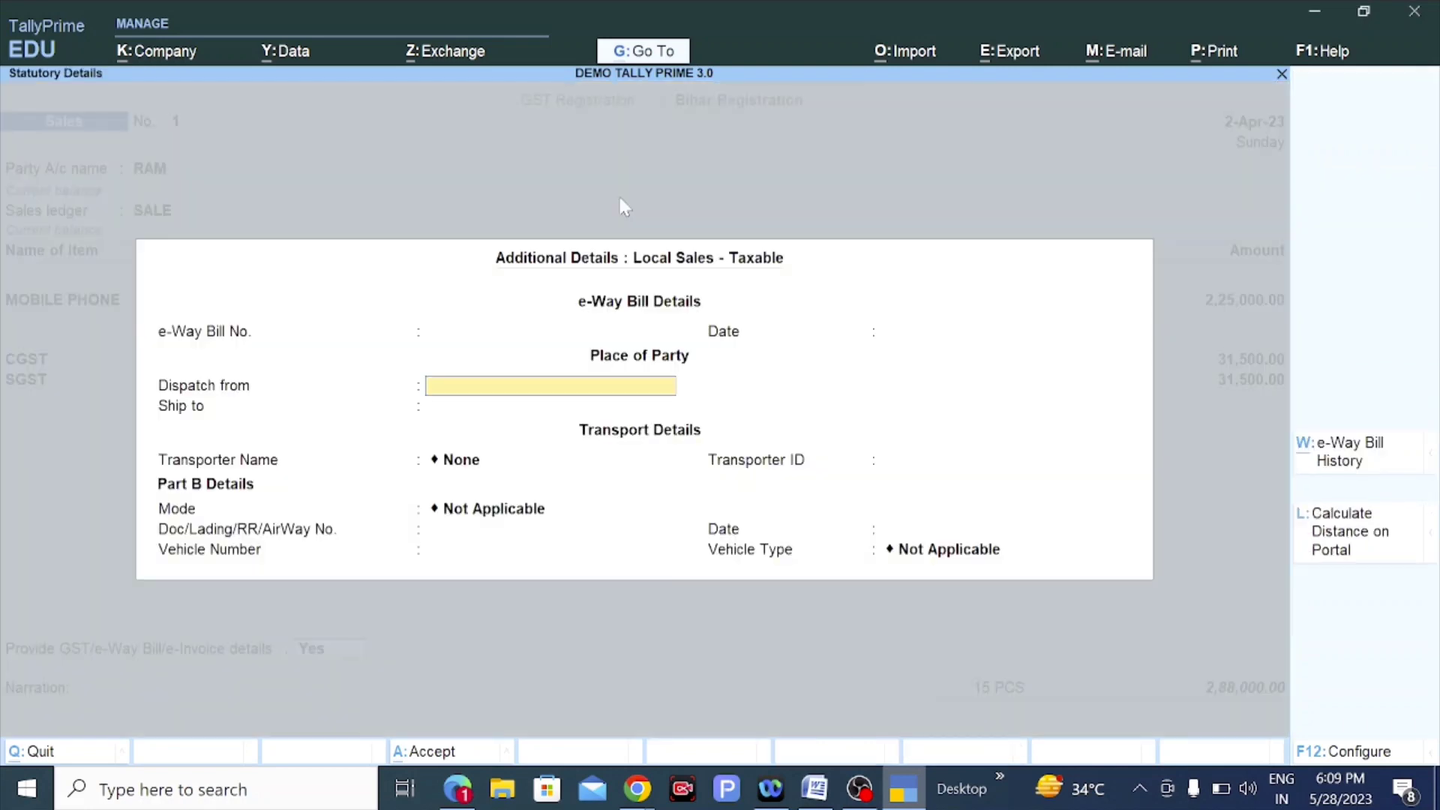
Accept e-Way Bill and e-Invoice details and bill the 2,88,000 Dr total as a New Ref.
key("ctrl+a")
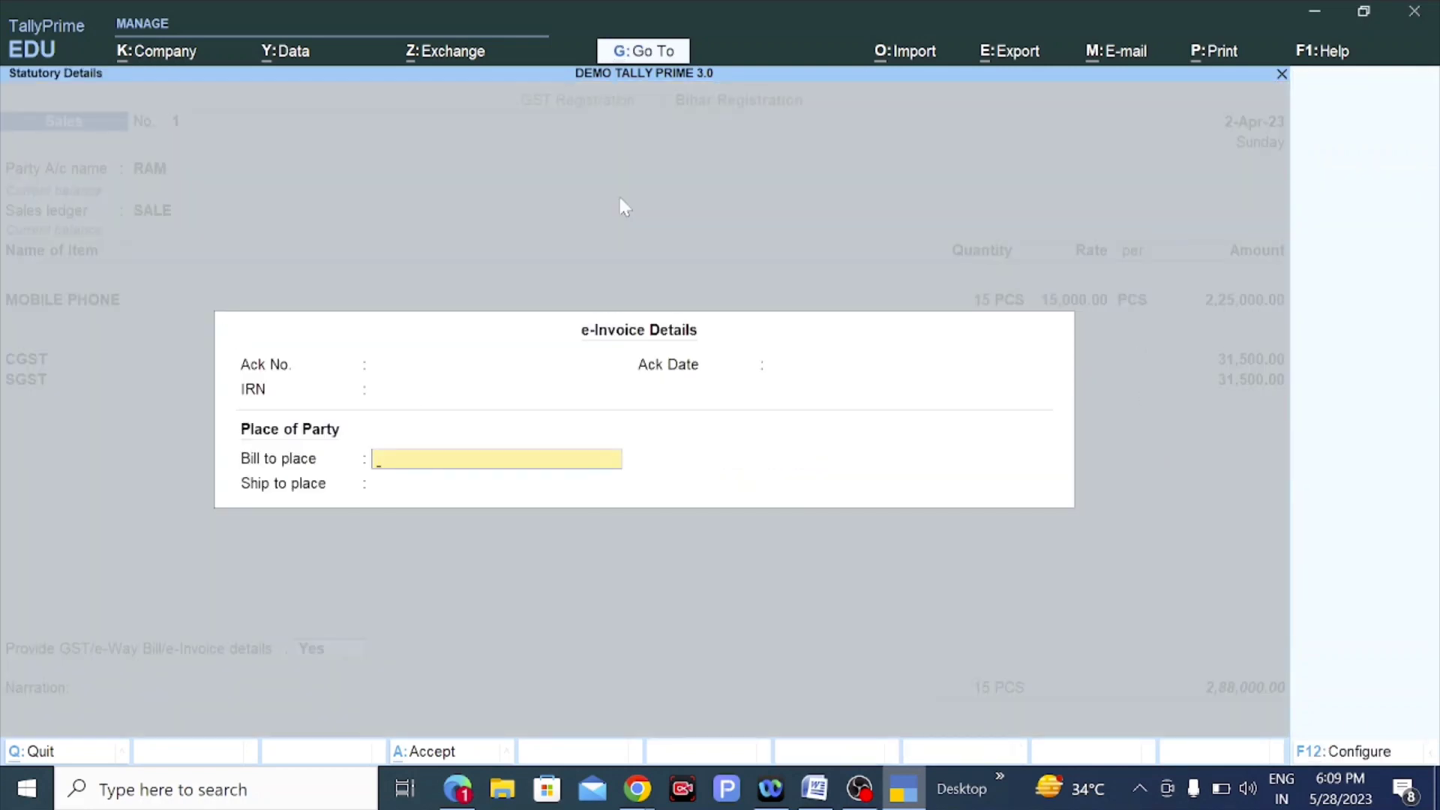
key("ctrl+a")
key("Return")
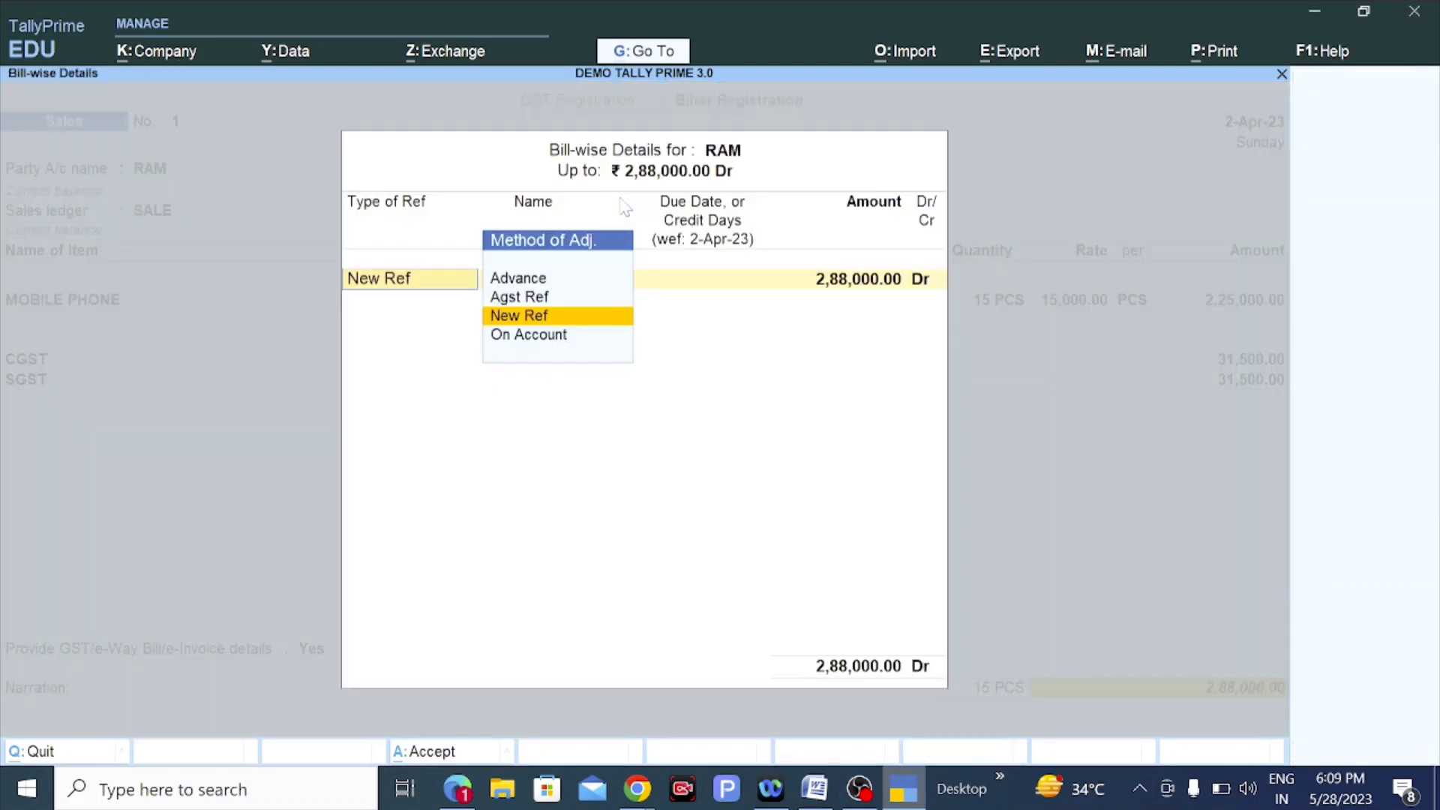
key("Return")
key("Return")
key("Return")
key("Return")
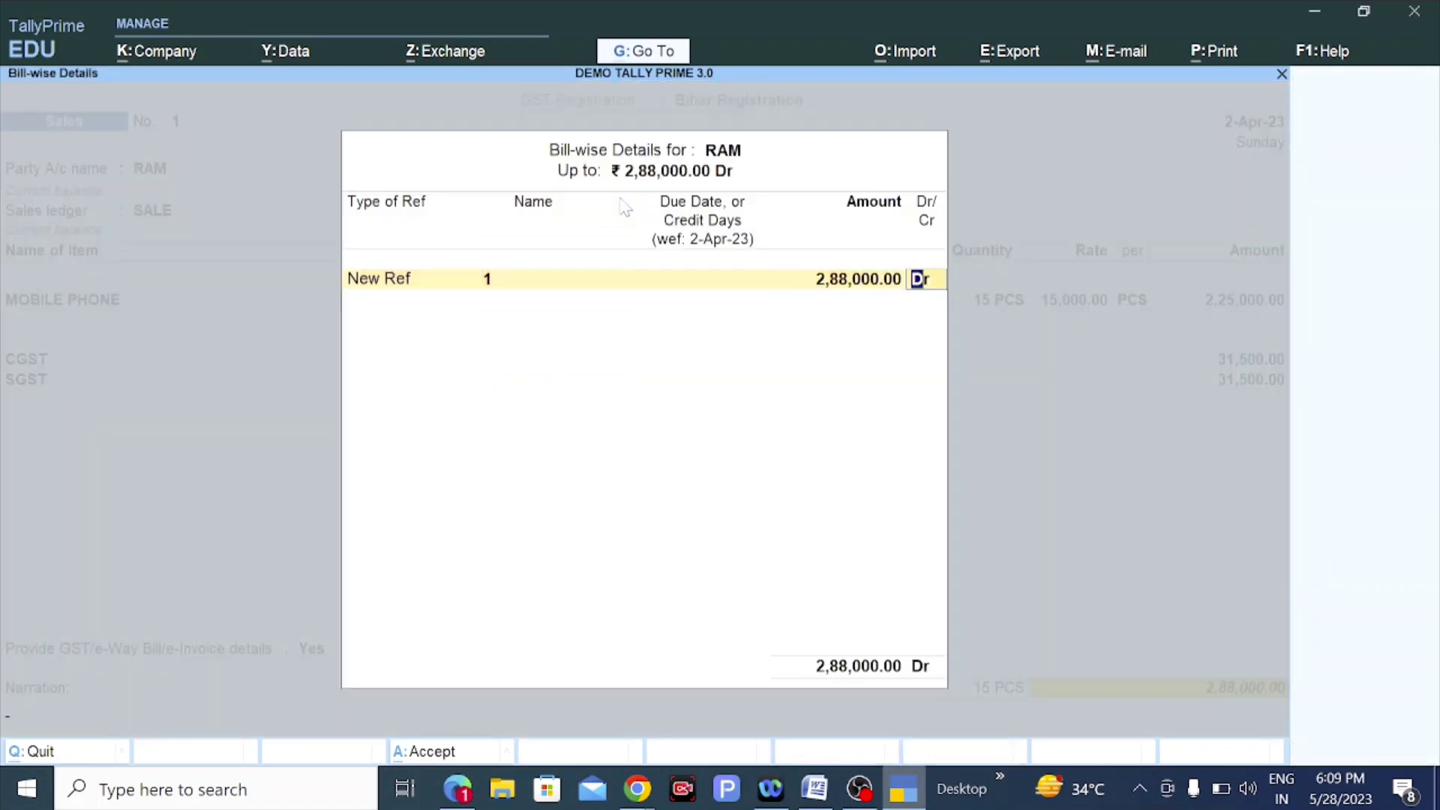
key("Return")
key("Return")
key("Return")
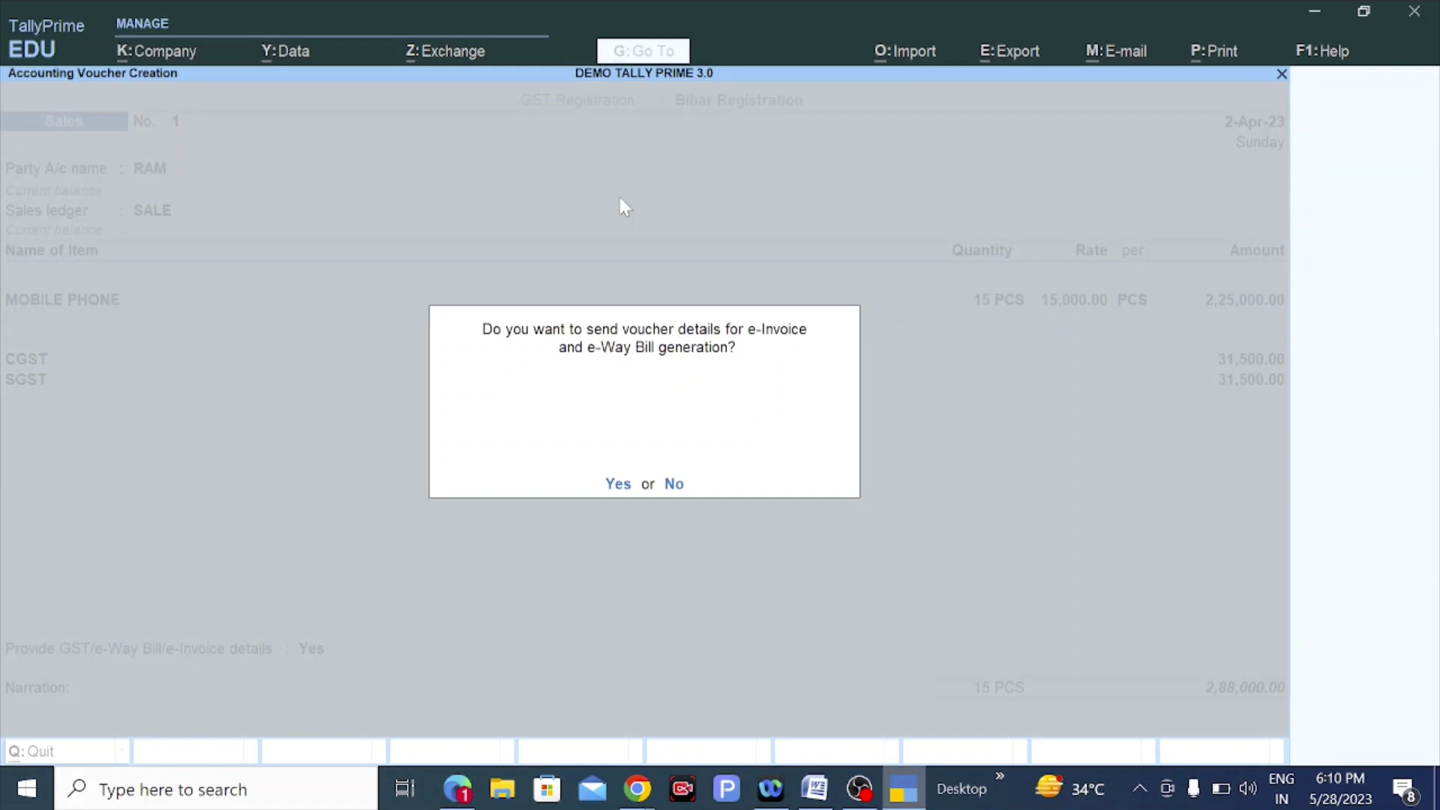
Save sales voucher 1, then start voucher 2 for the customer under SALE, dated 1-Apr-23.
key("n")
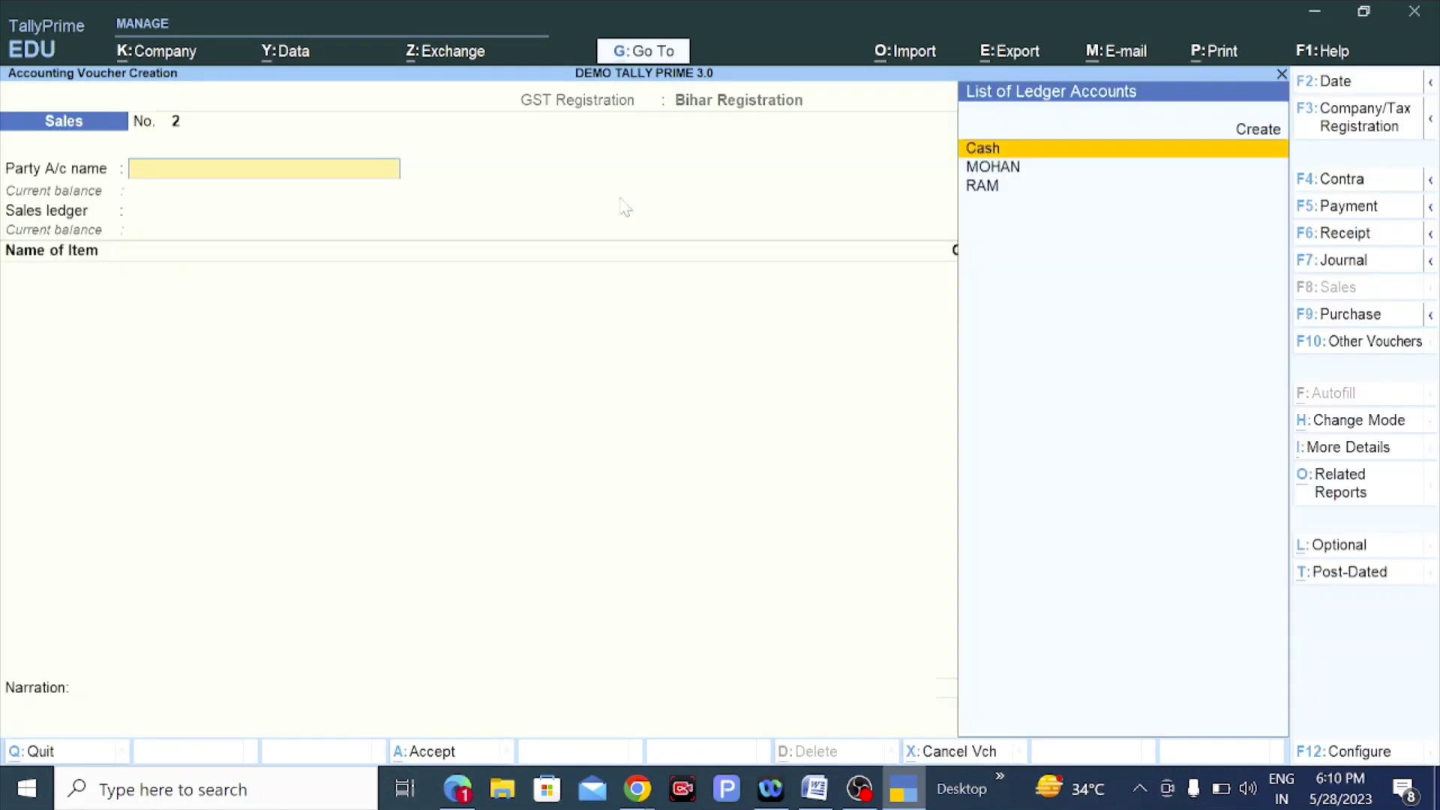
key("Down")
key("Down")
key("Return")
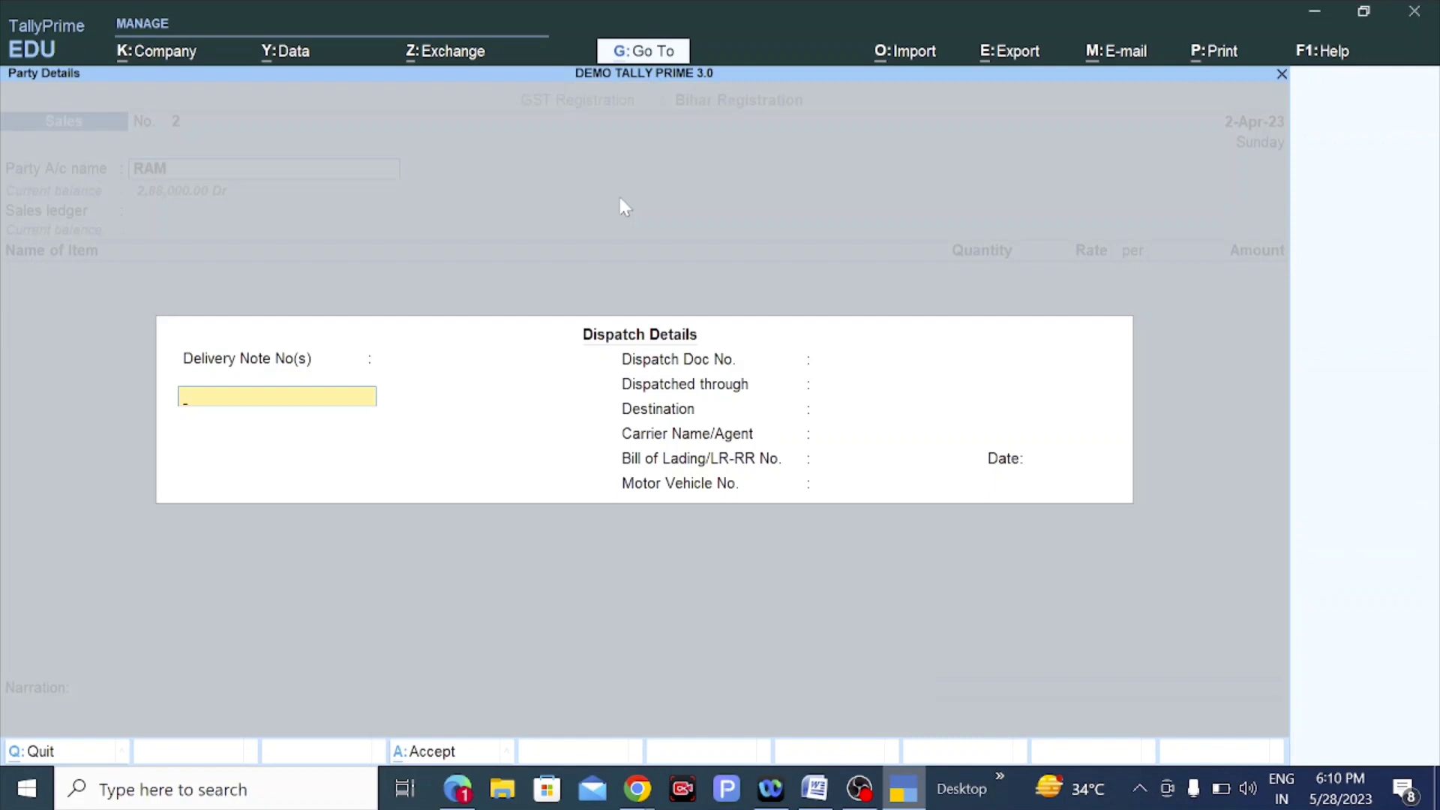
key("ctrl+a")
key("ctrl+a")
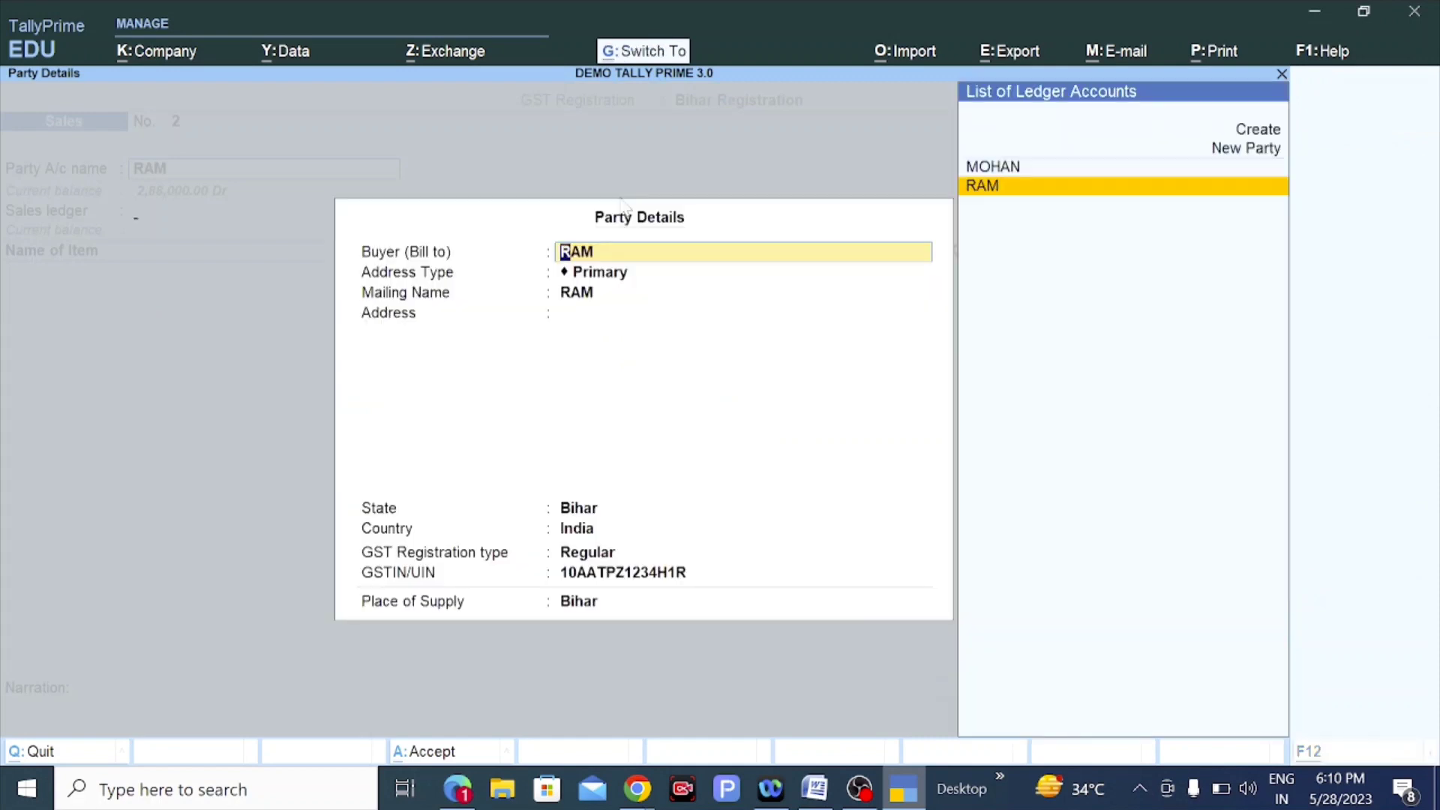
key("Return")
key("F2")
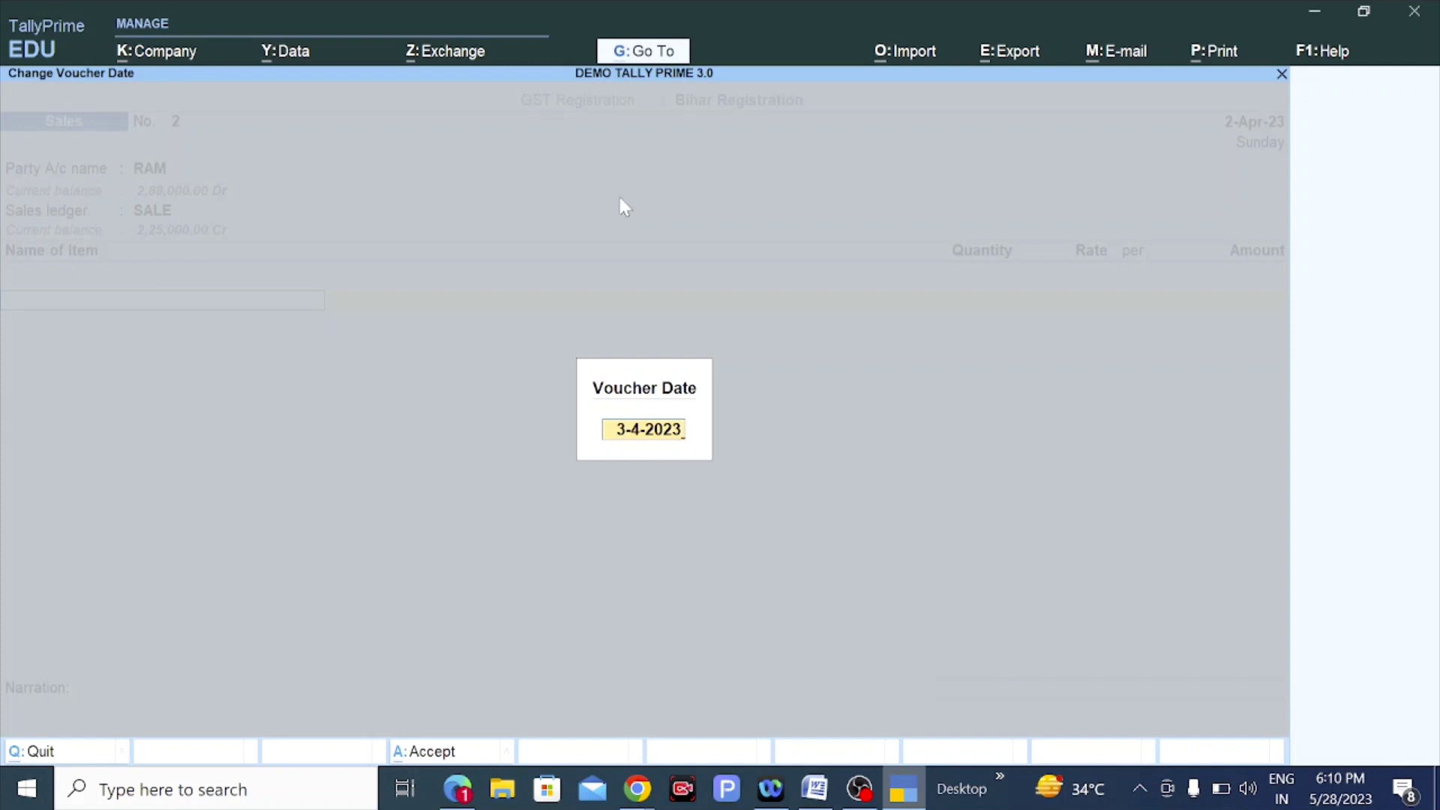
type("1/")
key("Return")
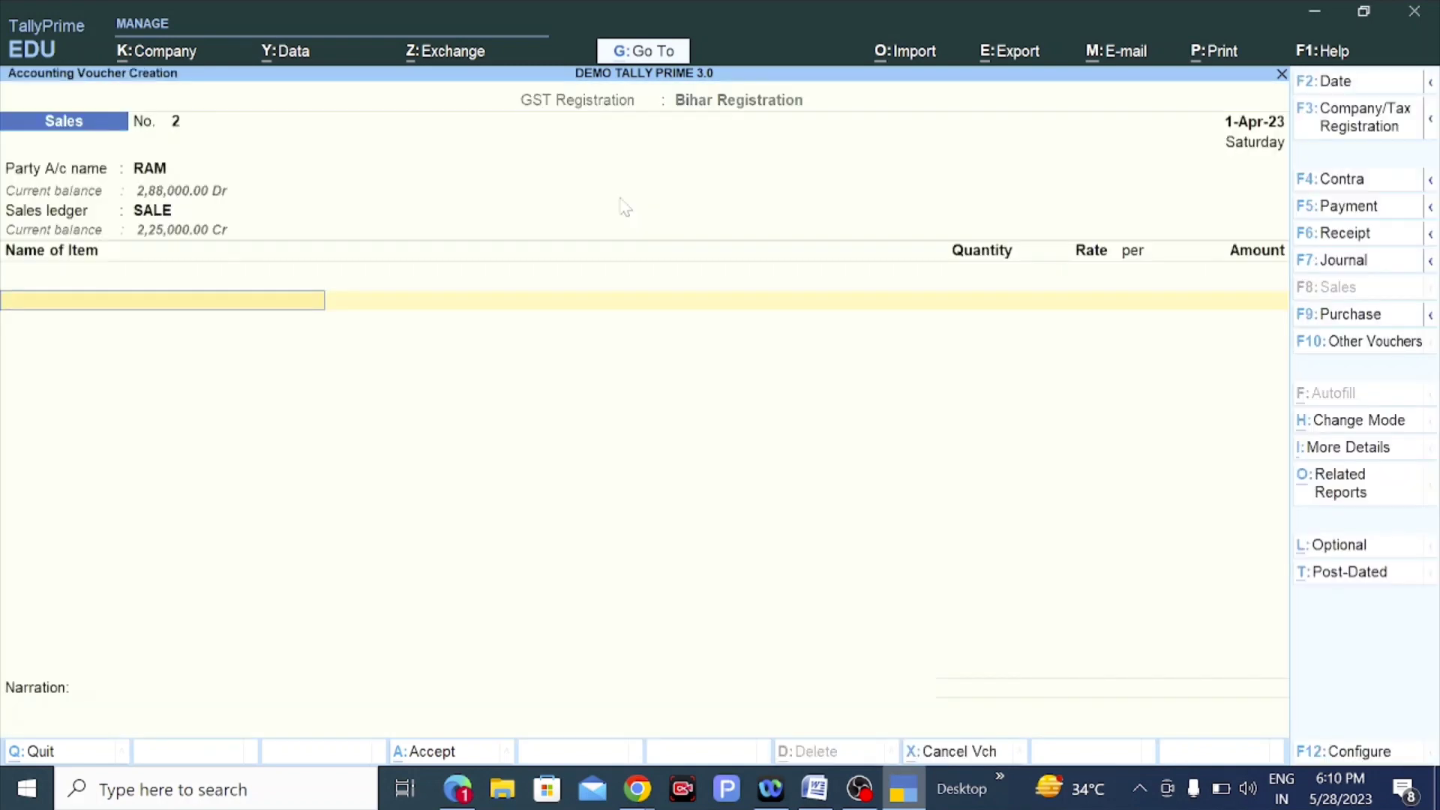
Add 10 PCS of MOBILE PHONE, correcting the rate from 130000 to 13,000.
type("MO")
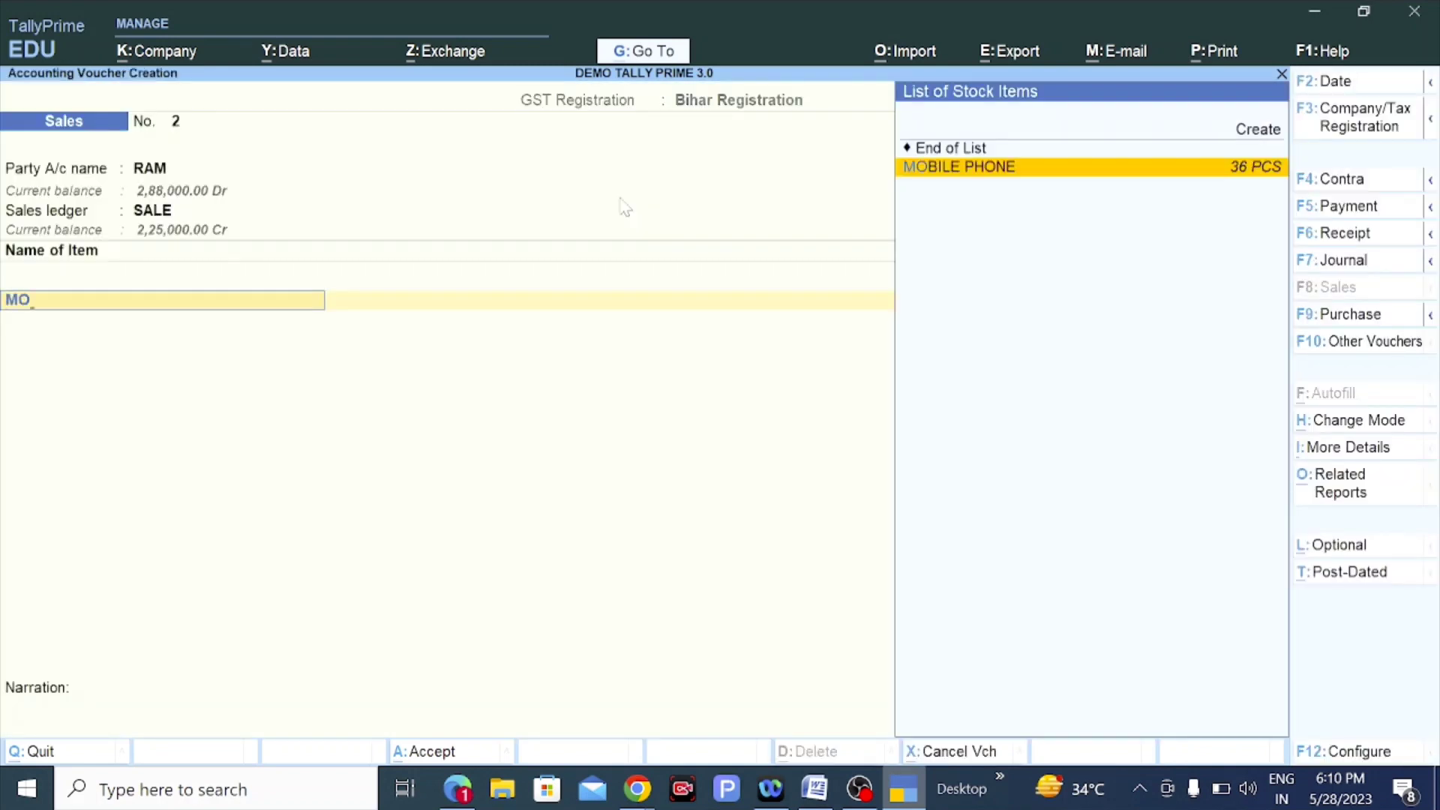
key("Return")
type("10")
key("Return")
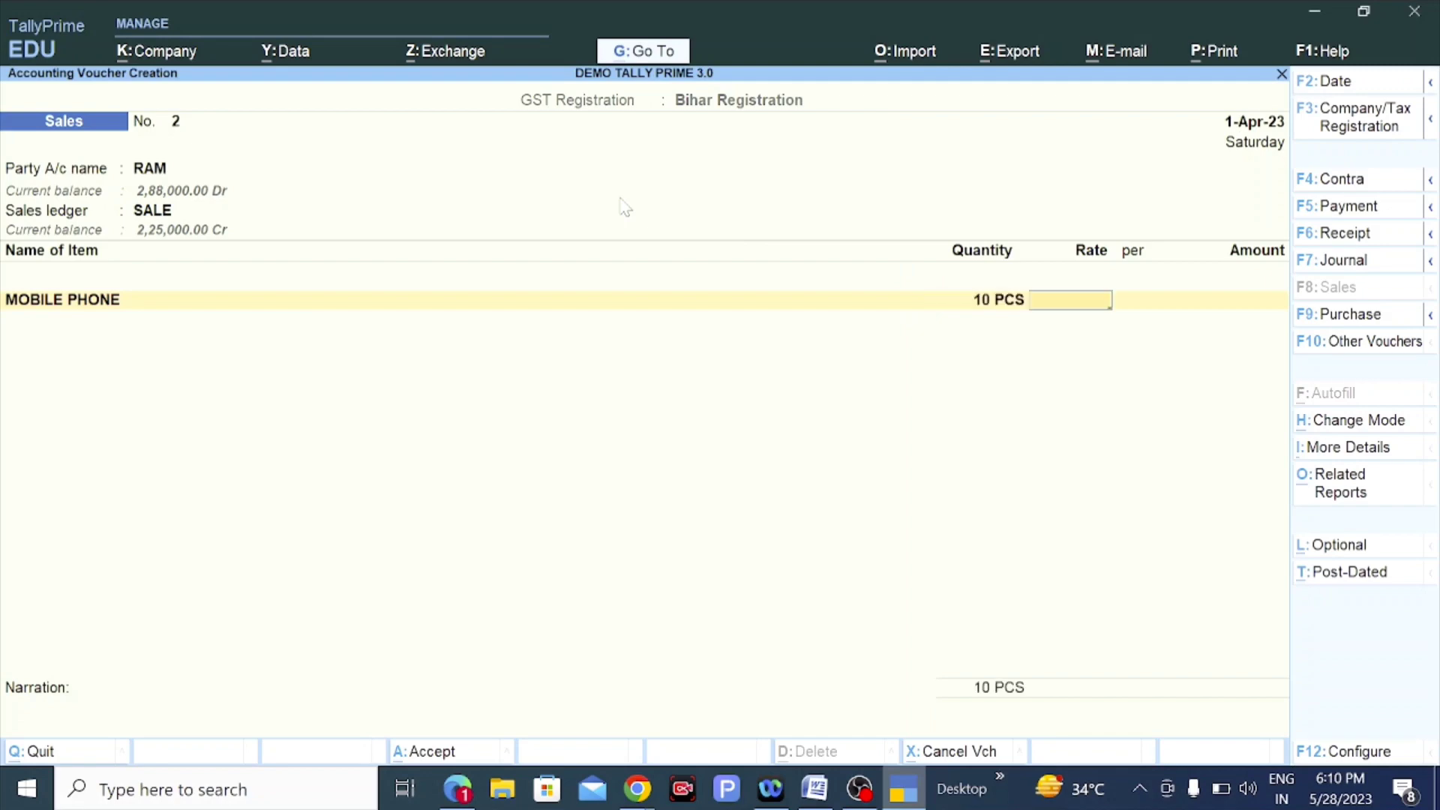
type("130000")
key("Return")
key("Return")
key("Return")
key("Return")
key("BackSpace")
key("BackSpace")
key("BackSpace")
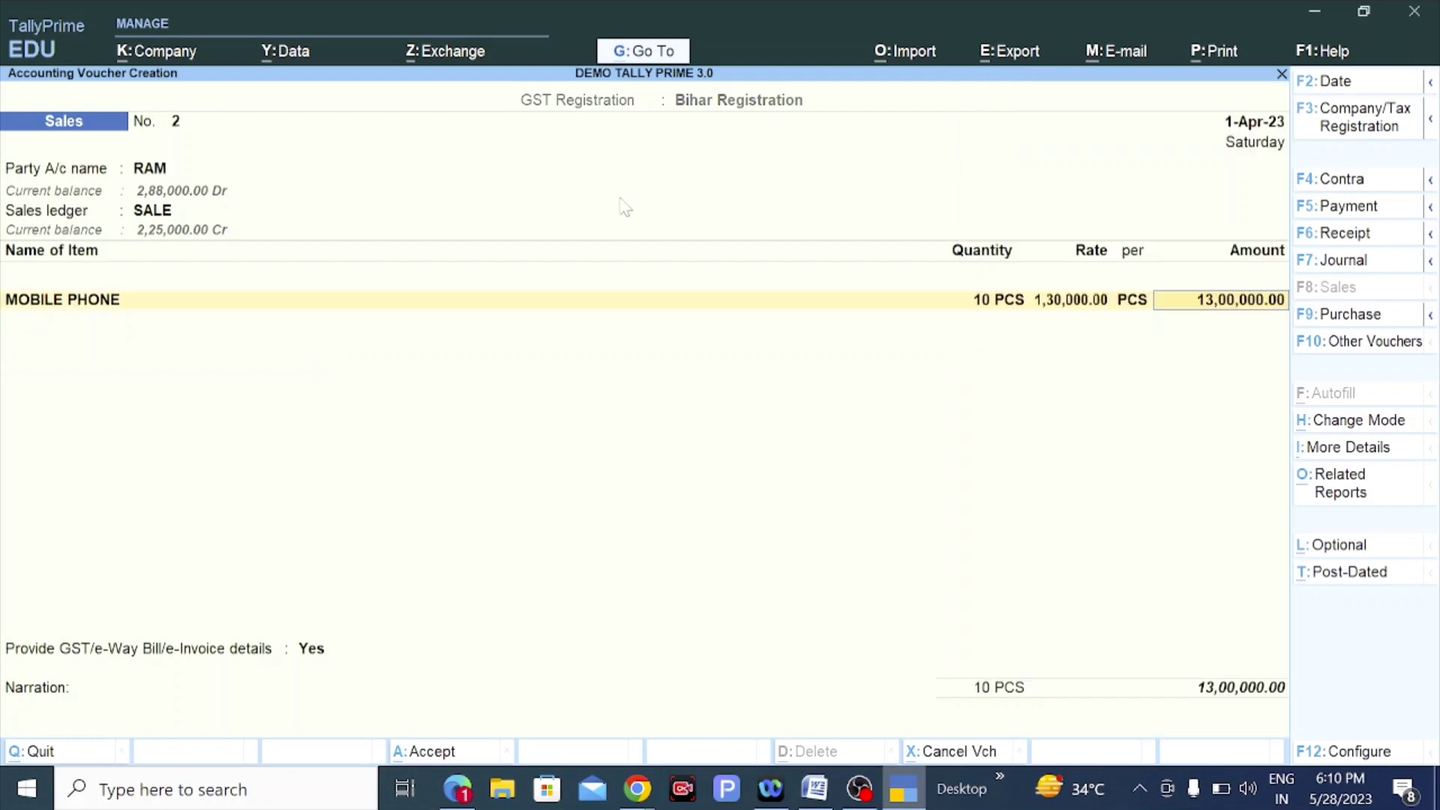
type("13000")
Add CGST and SGST rows, answer No to GST details, and bill the sale as a New Ref.
key("Return")
key("Return")
key("Return")
key("Return")
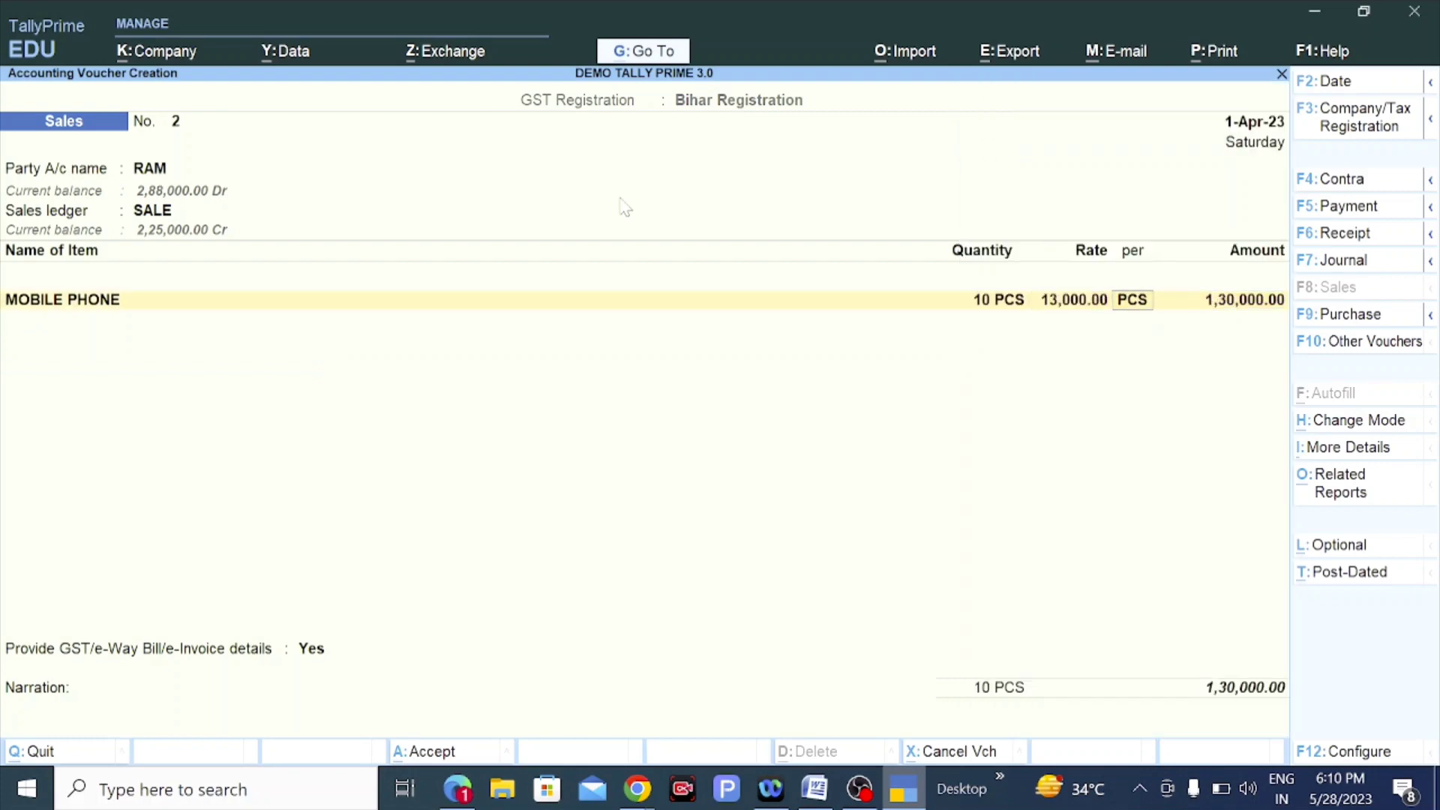
key("Down")
key("Return")
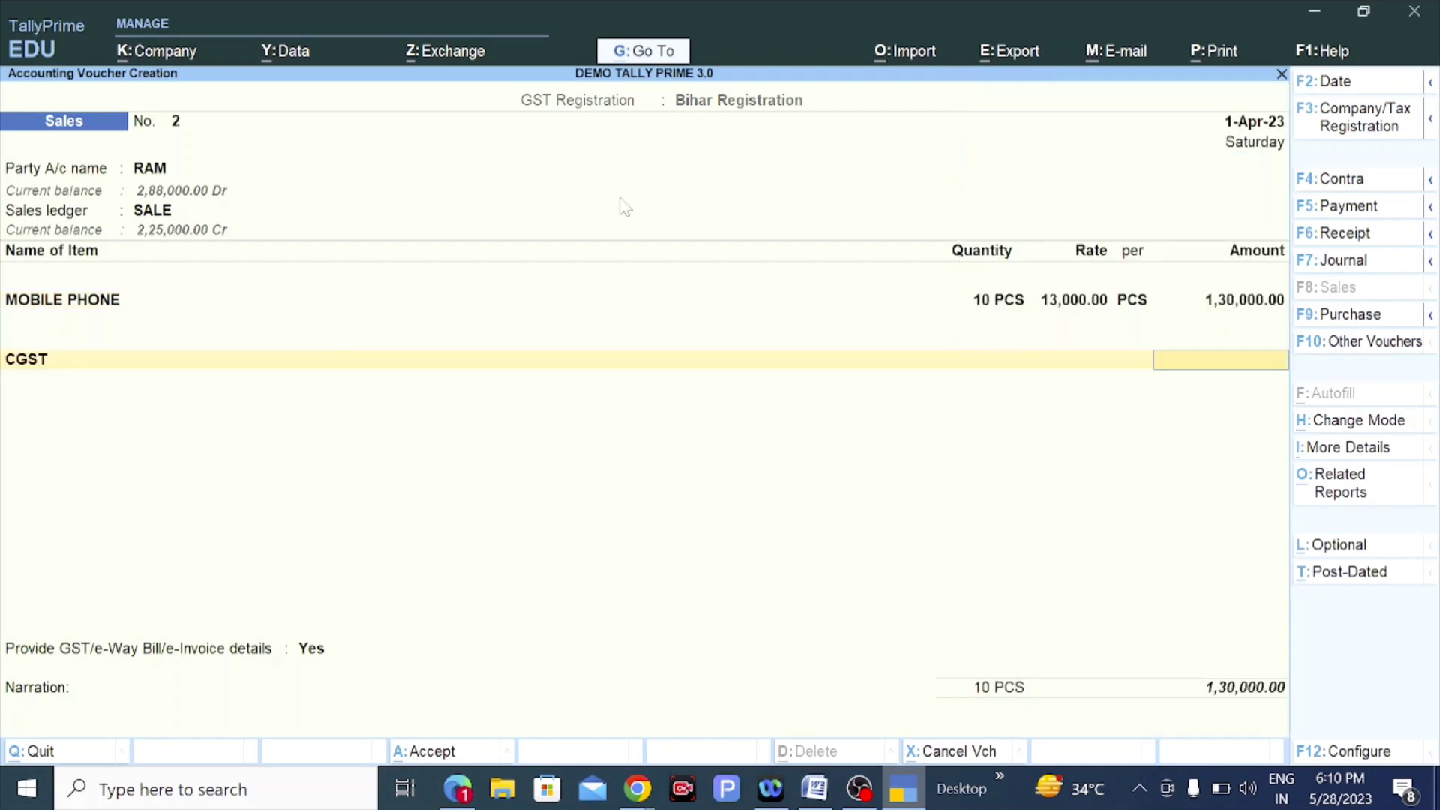
type("SG")
key("Return")
key("Return")
key("Return")
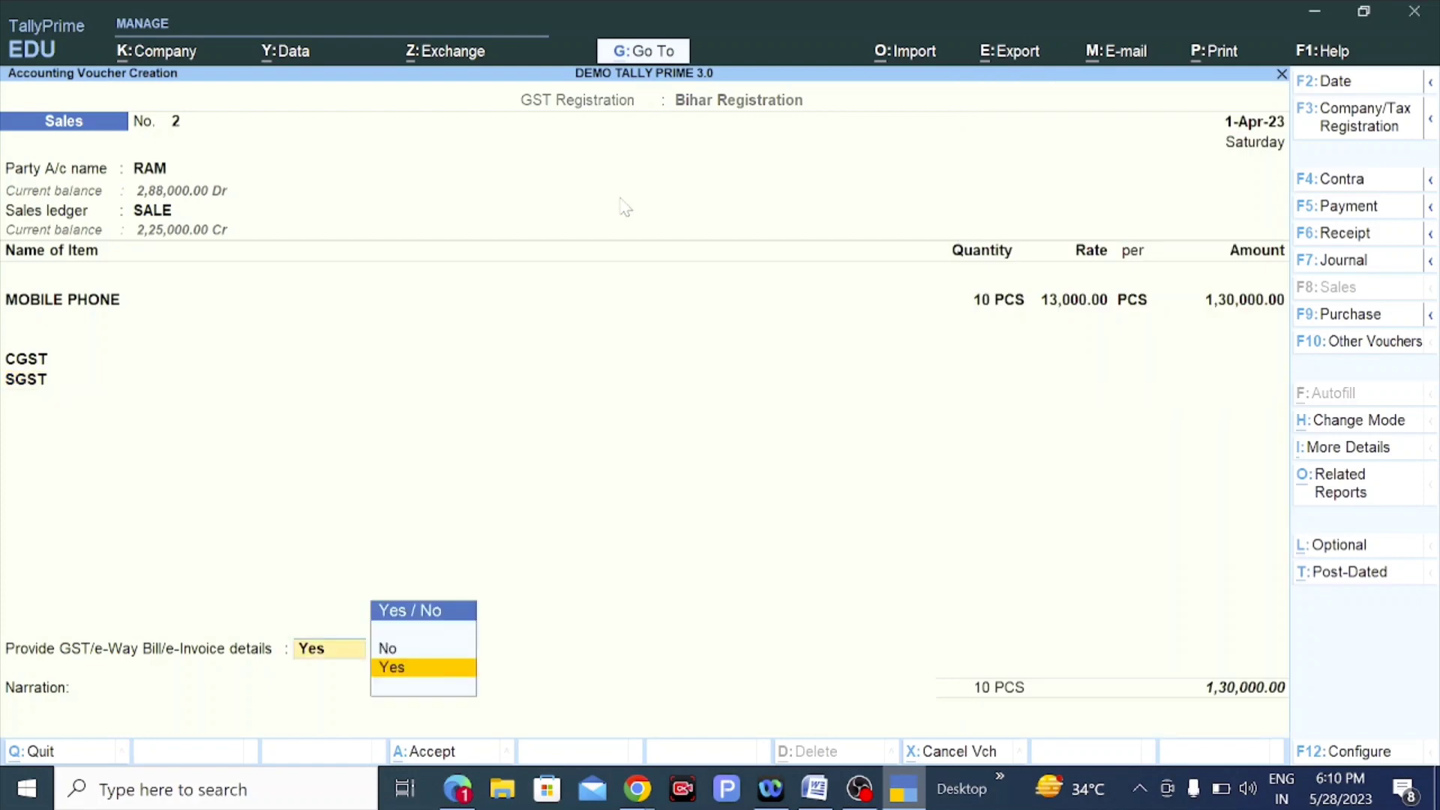
key("Up")
key("Return")
key("Return")
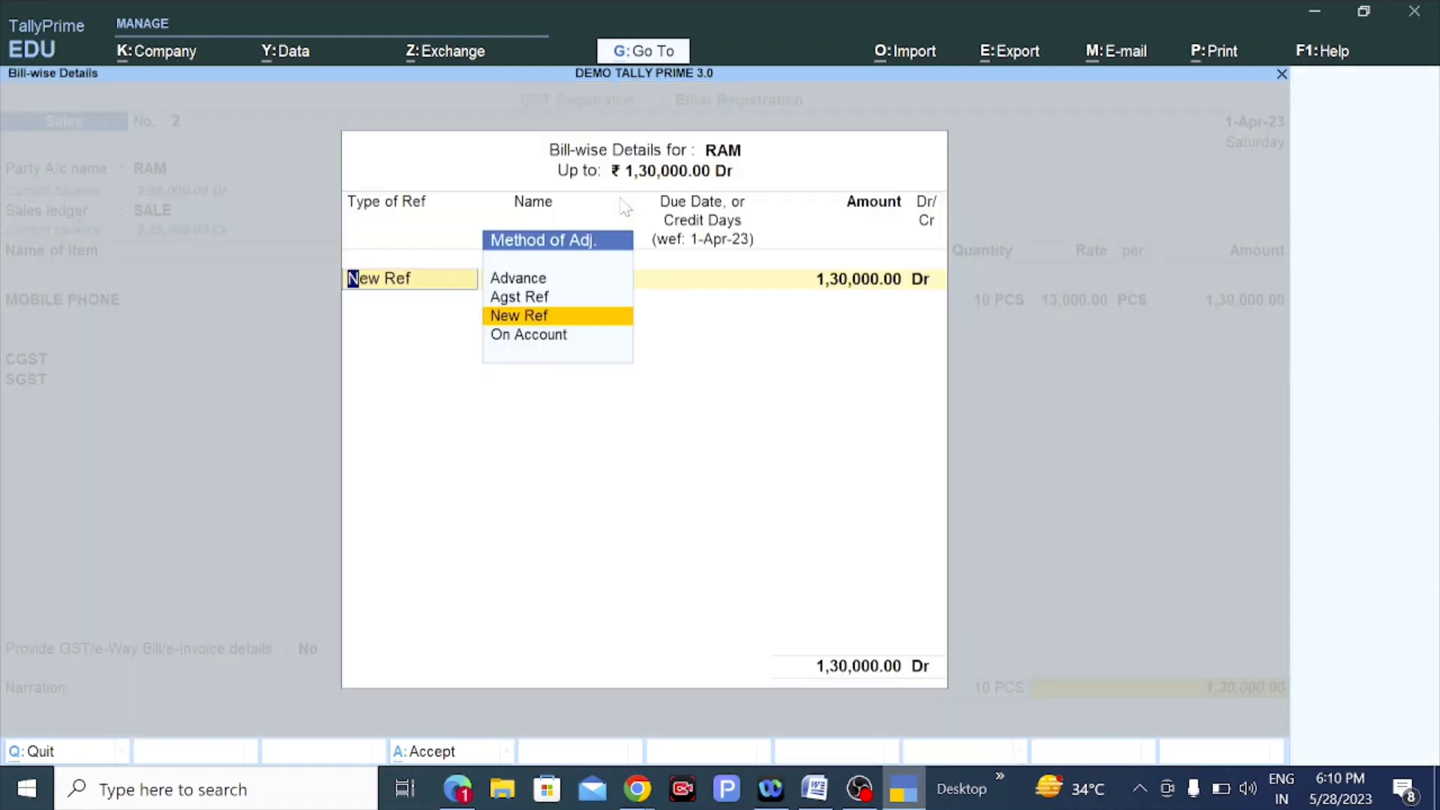
key("Return")
key("Return")
key("Return")
key("Return")
key("Return")
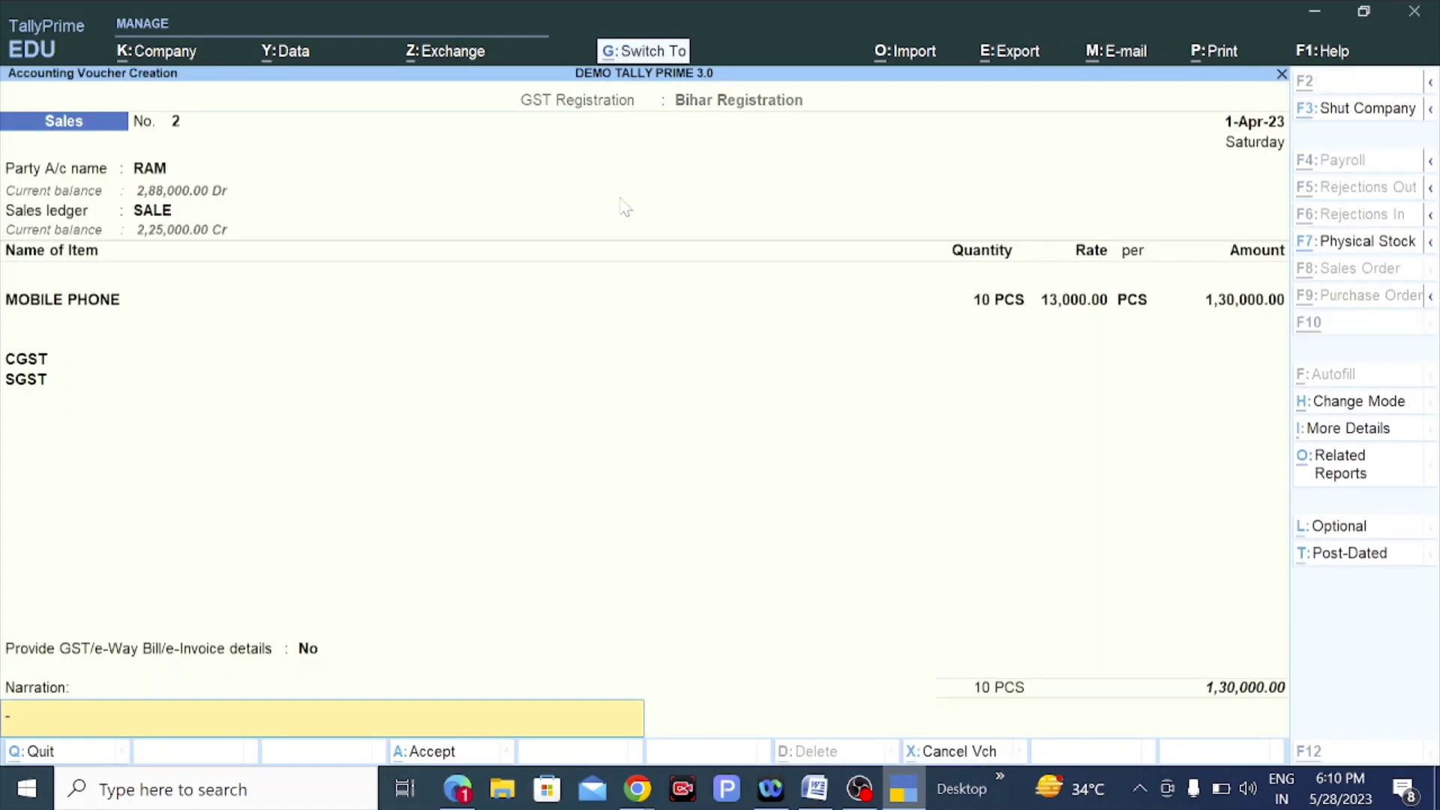
Save sales voucher 2, then drill from Profit & Loss via Purchase Accounts into April's PURCHASE vouchers.
key("n")
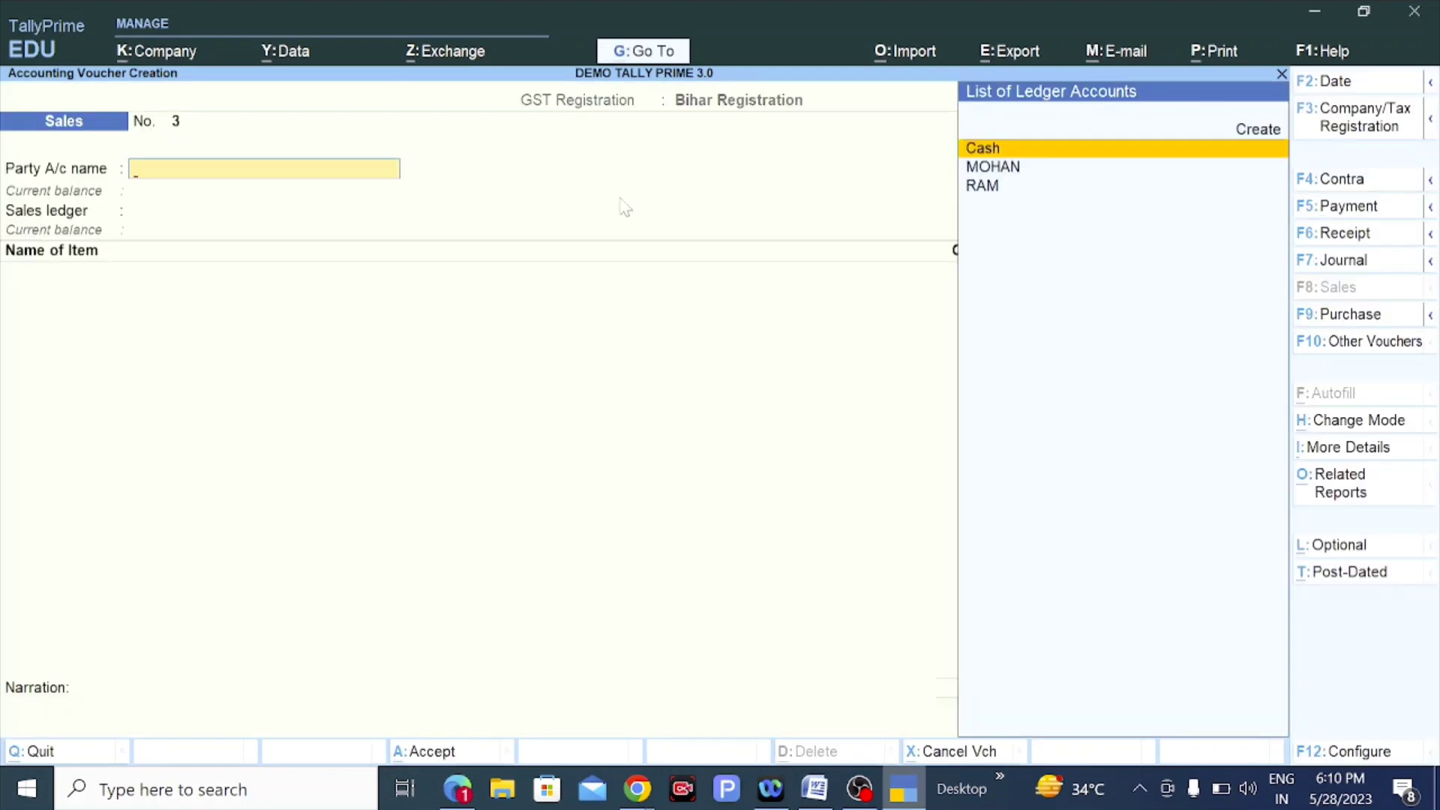
key("Escape")
key("Up")
key("Up")
key("Up")
key("p")
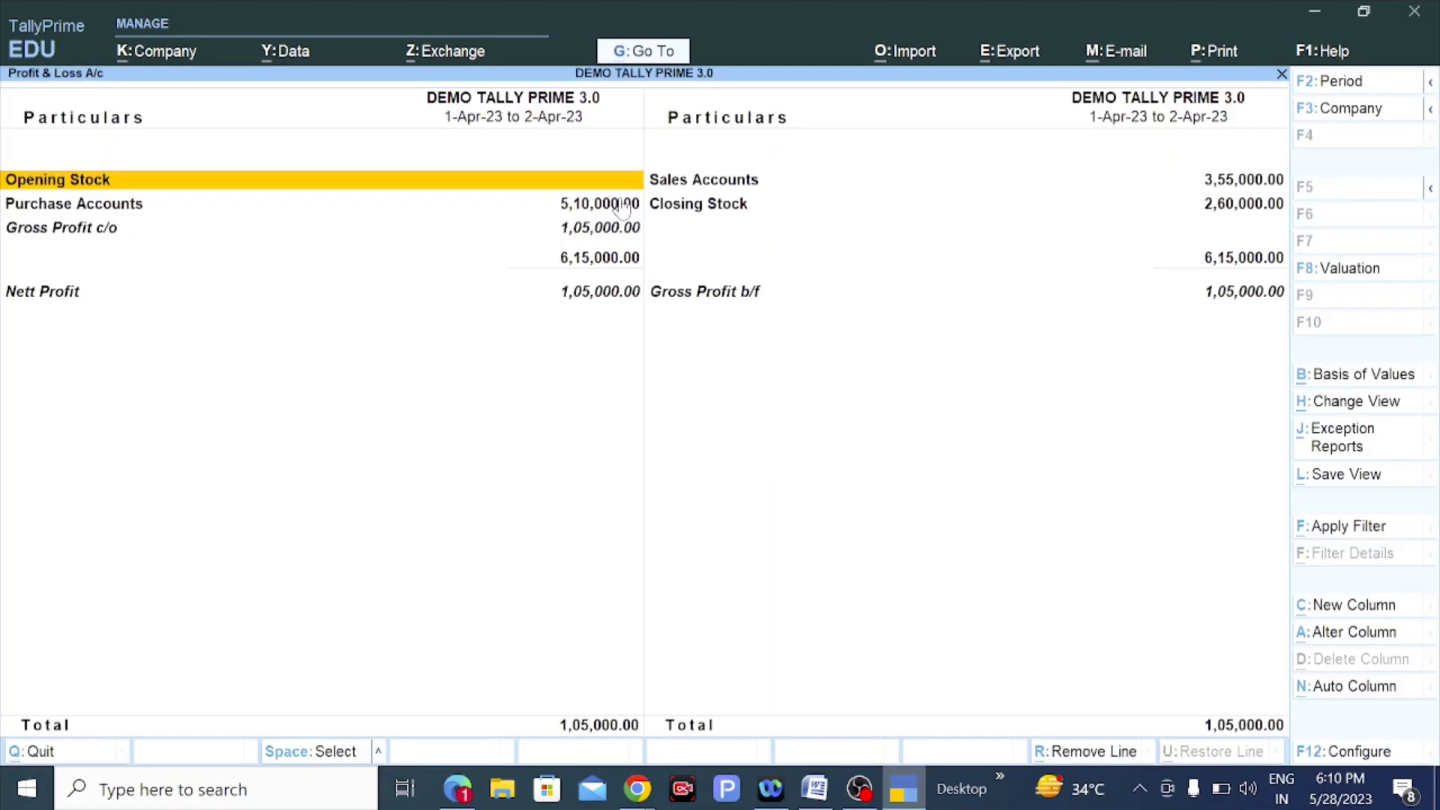
key("Right")
key("Down")
key("Left")
key("Return")
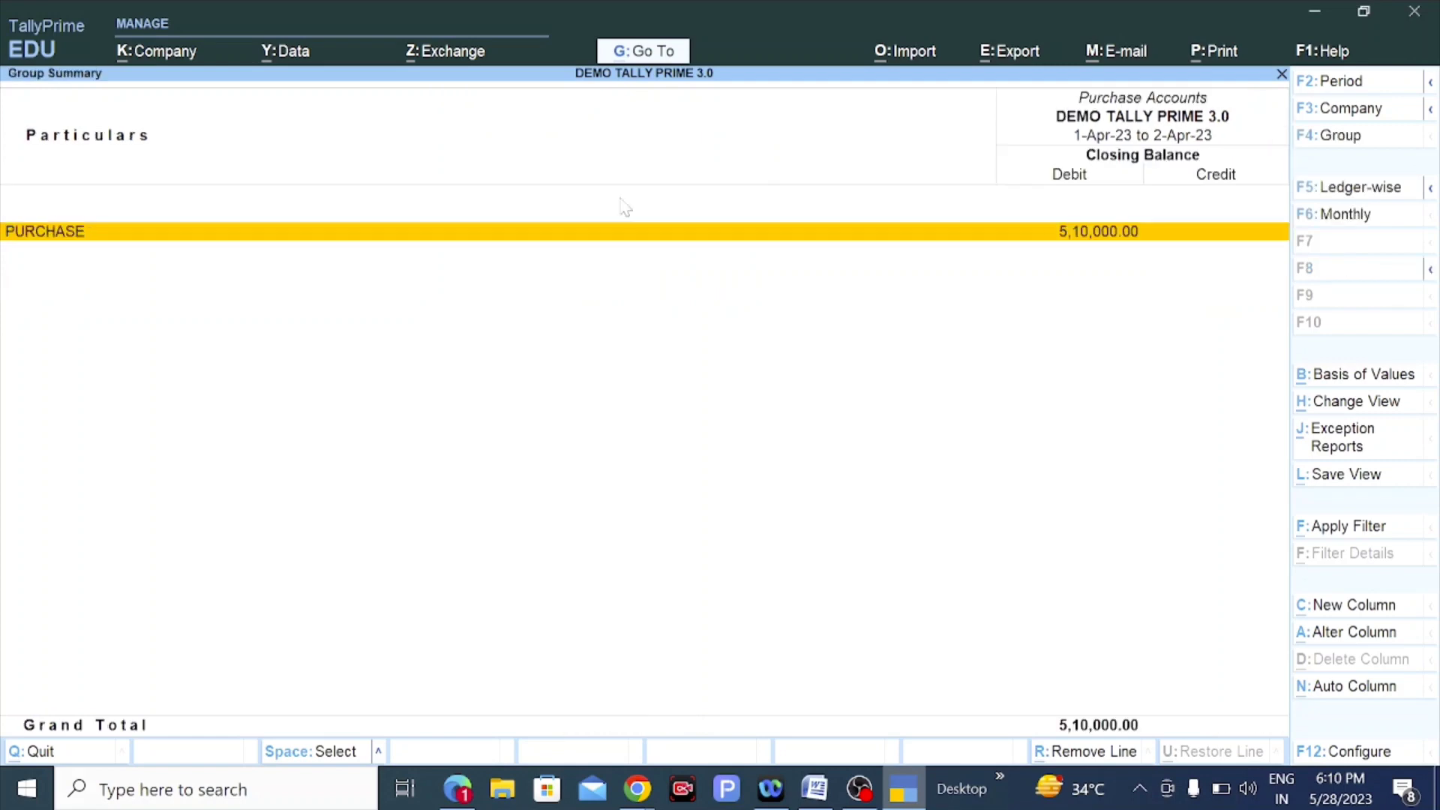
key("Return")
key("Return")
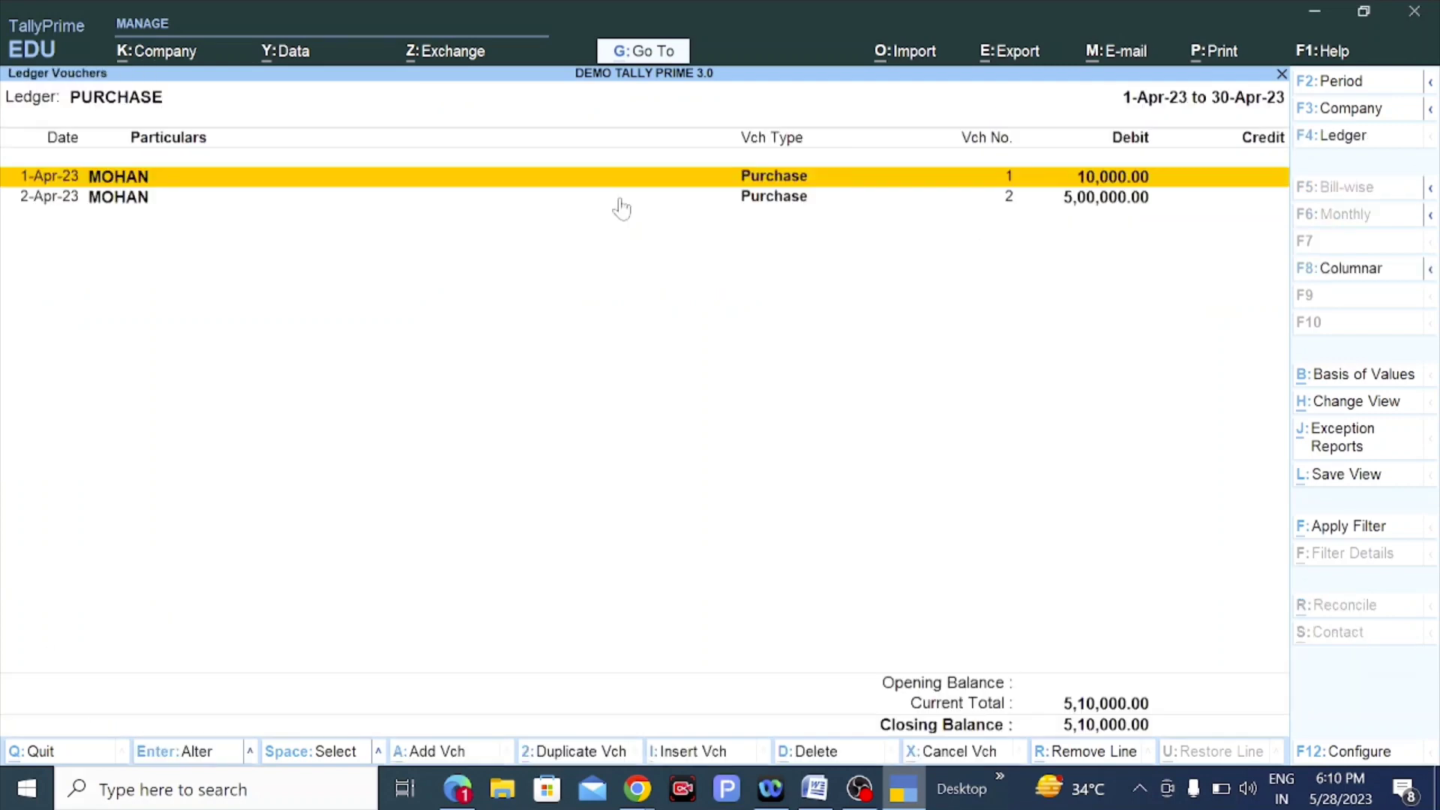
key("Escape")
key("Return")
key("alt+a")
key("Escape")
Delete the 1-Apr-23 purchase voucher and duplicate voucher 2 as voucher 3 with invoice number 3.
left_click(814, 751)
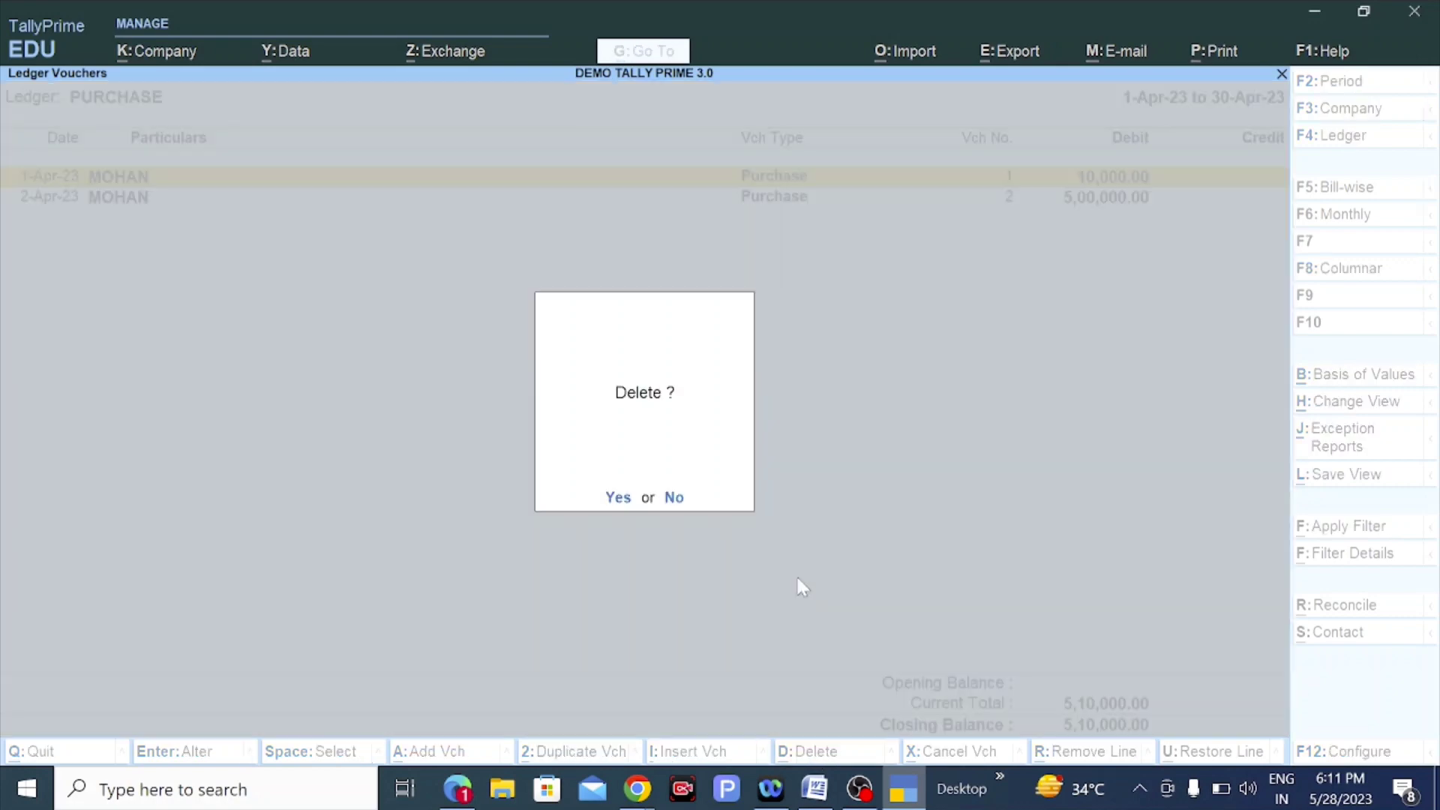
left_click(618, 498)
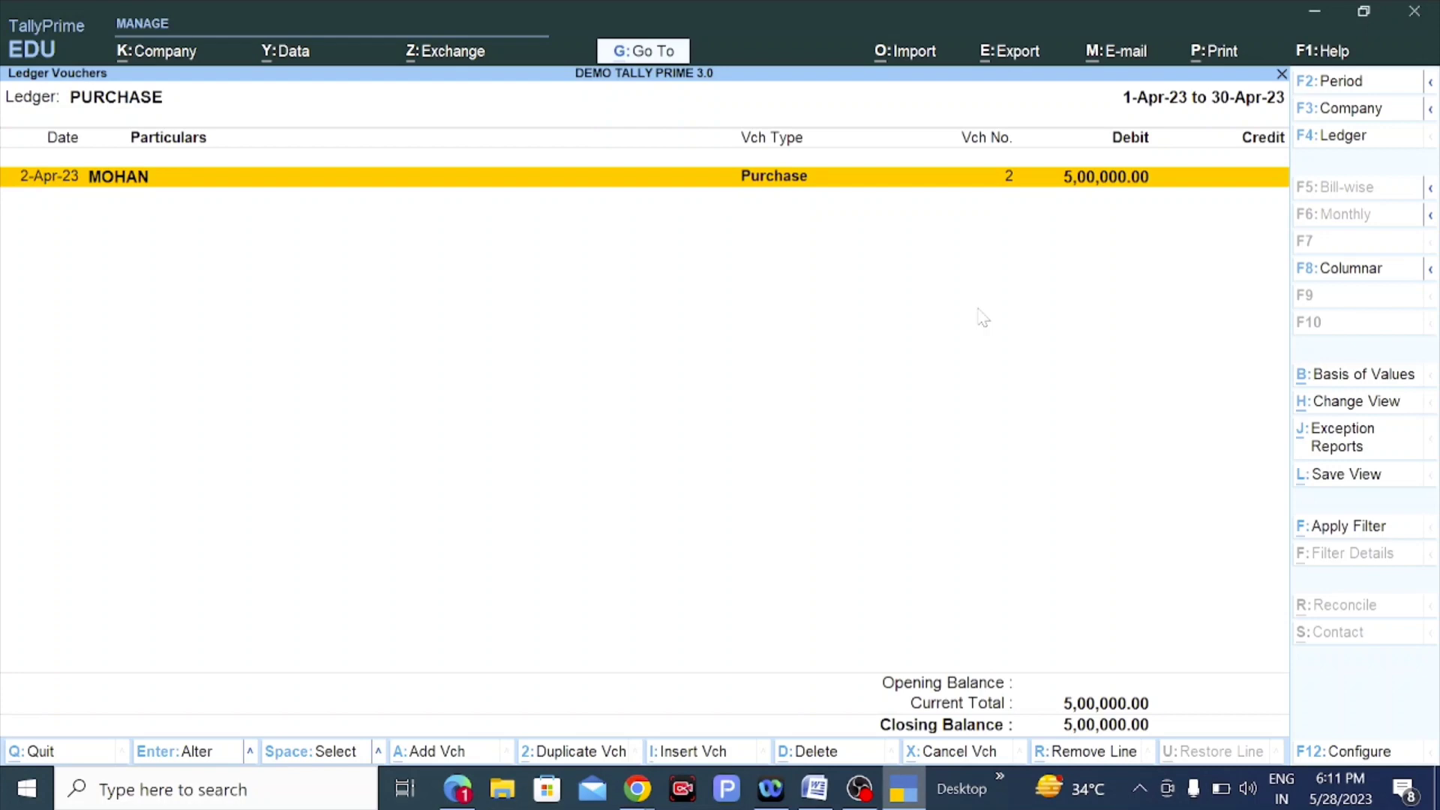
left_click(559, 746)
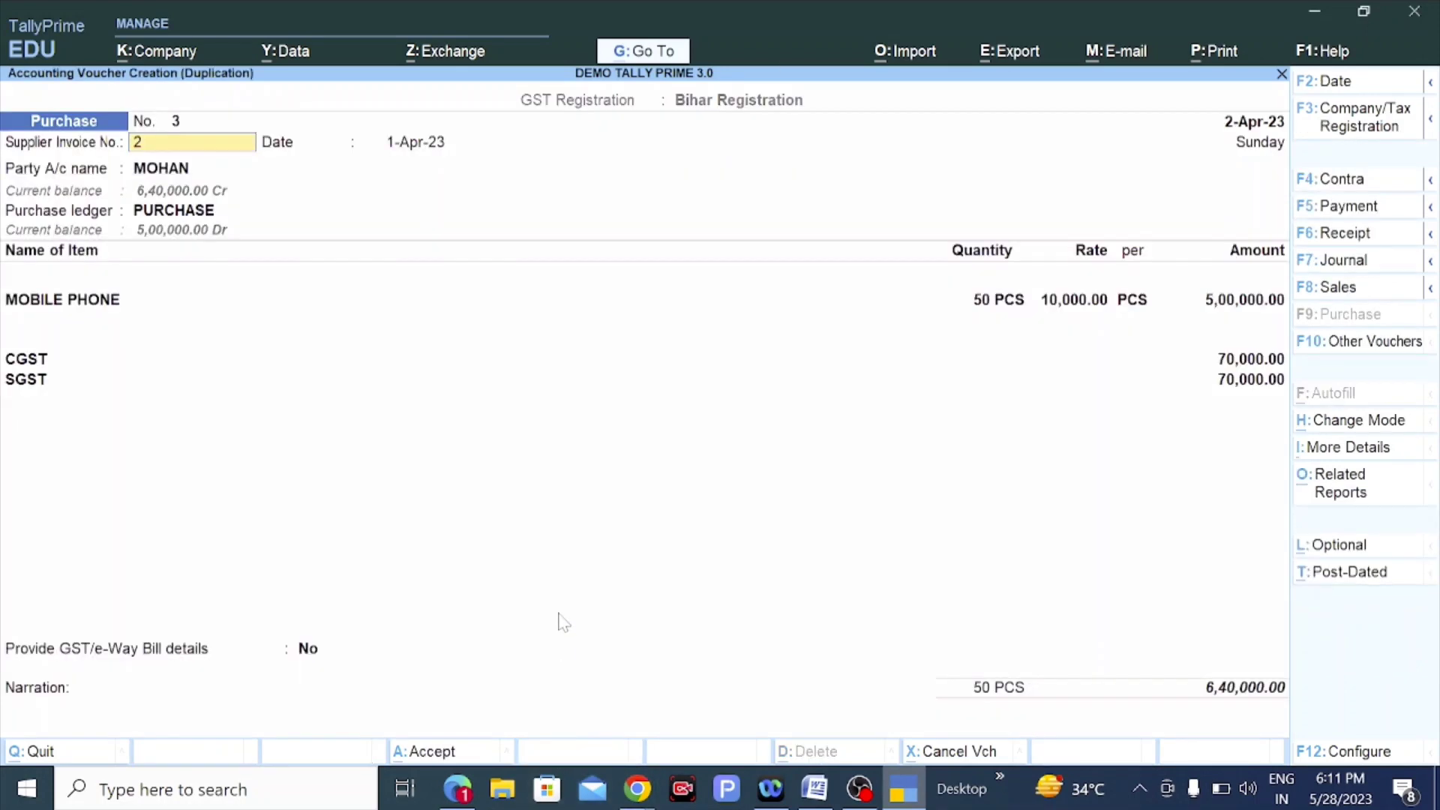
type("3")
key("Return")
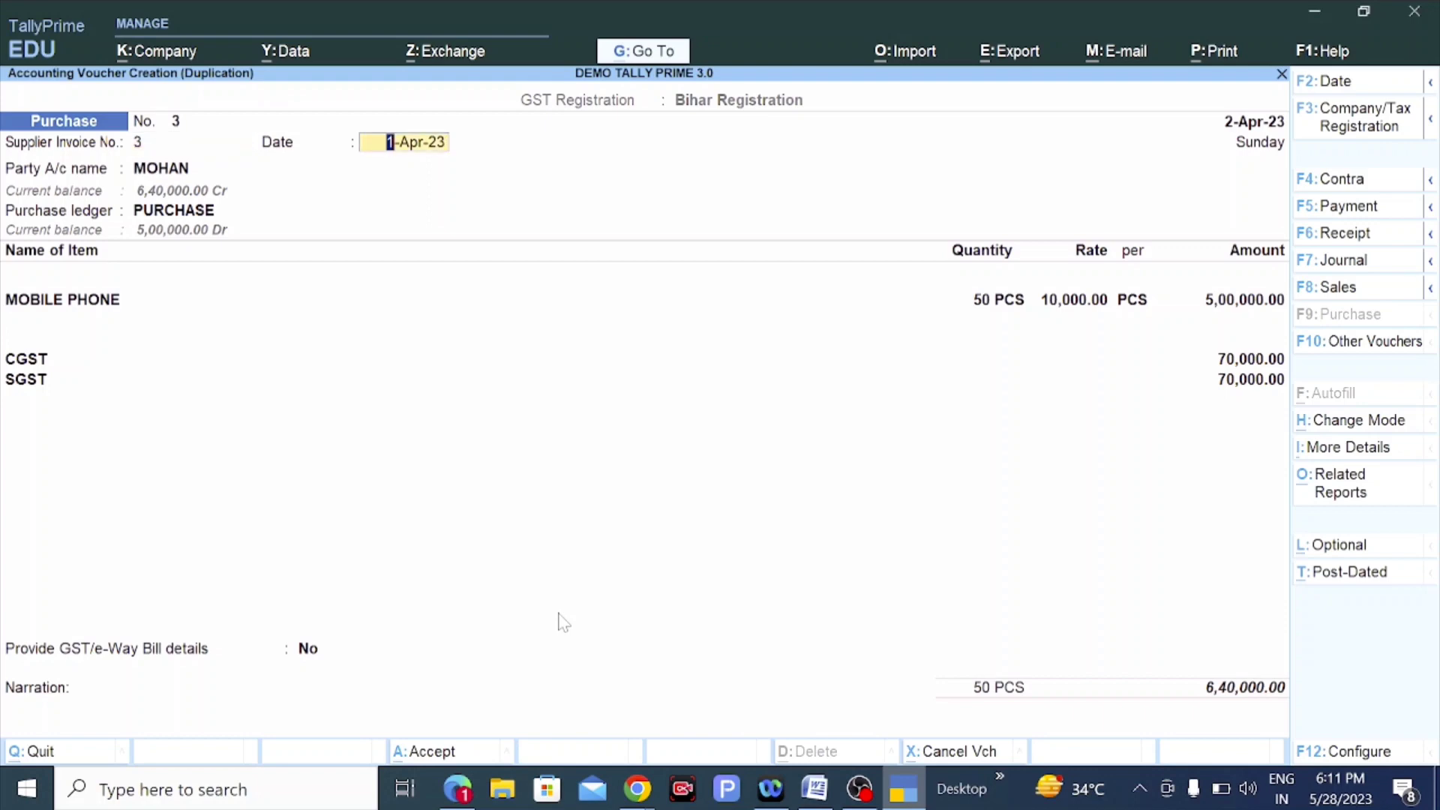
key("Return")
key("Return")
key("Return")
key("Return")
key("Return")
key("Return")
key("Return")
key("Return")
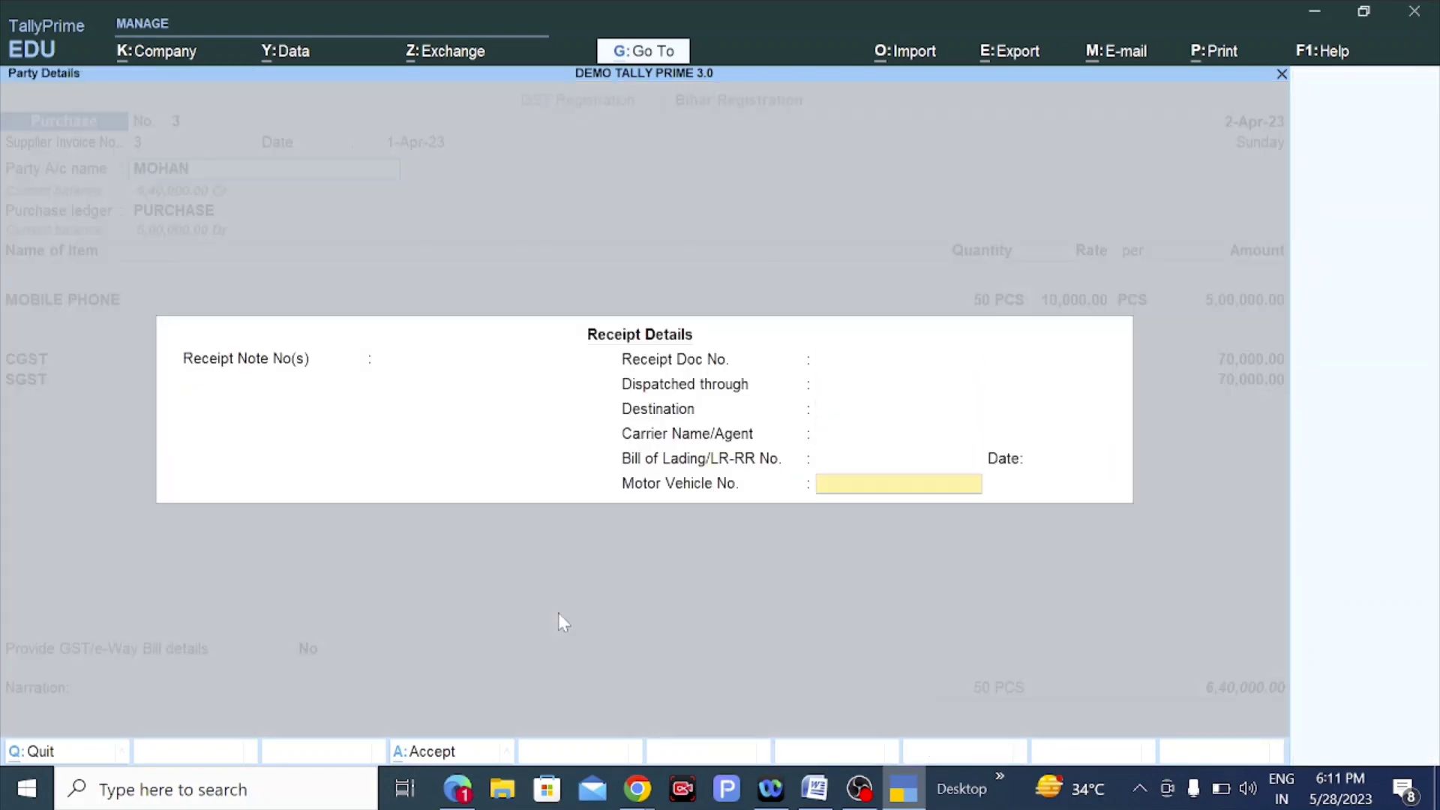
key("Return")
key("Return")
key("ctrl+a")
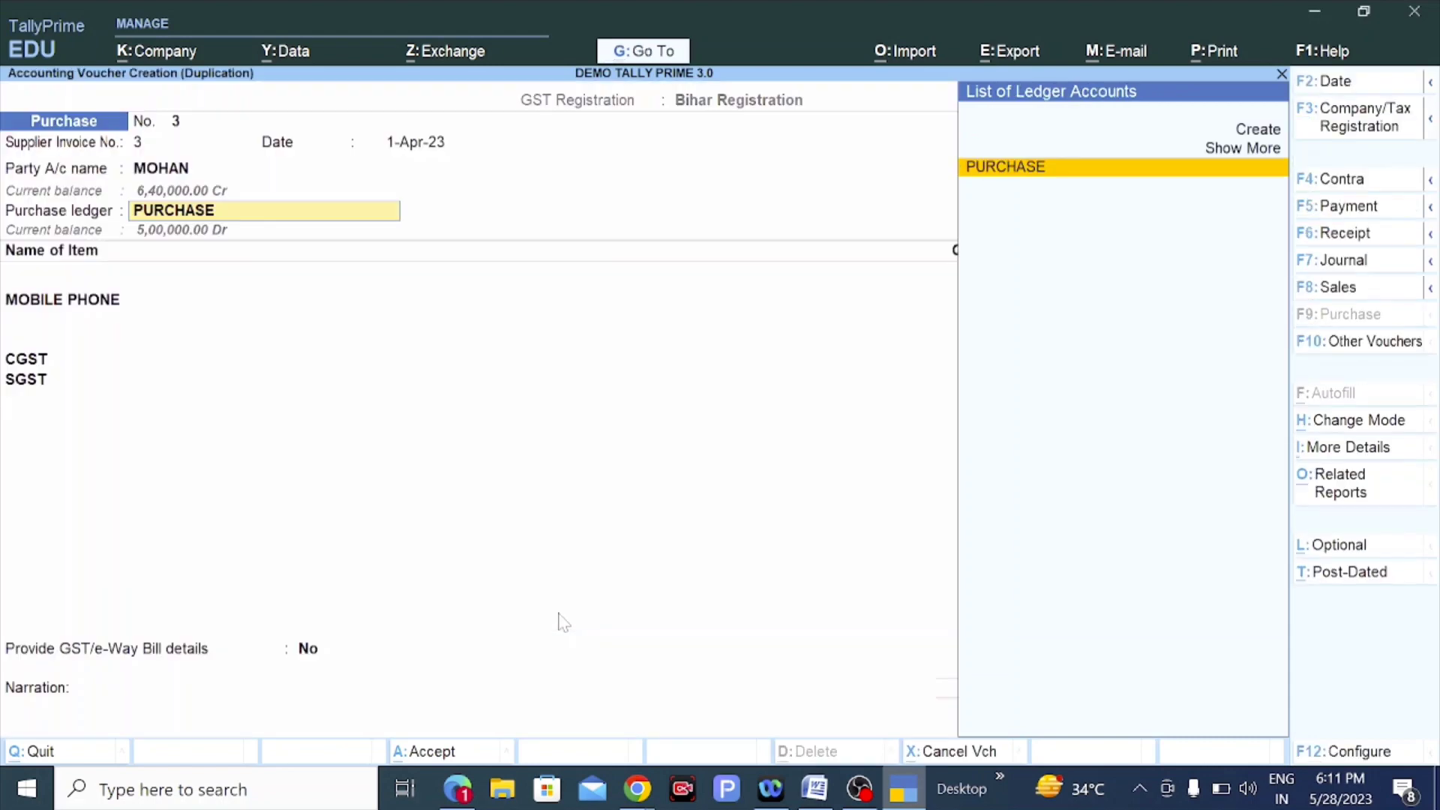
key("Down")
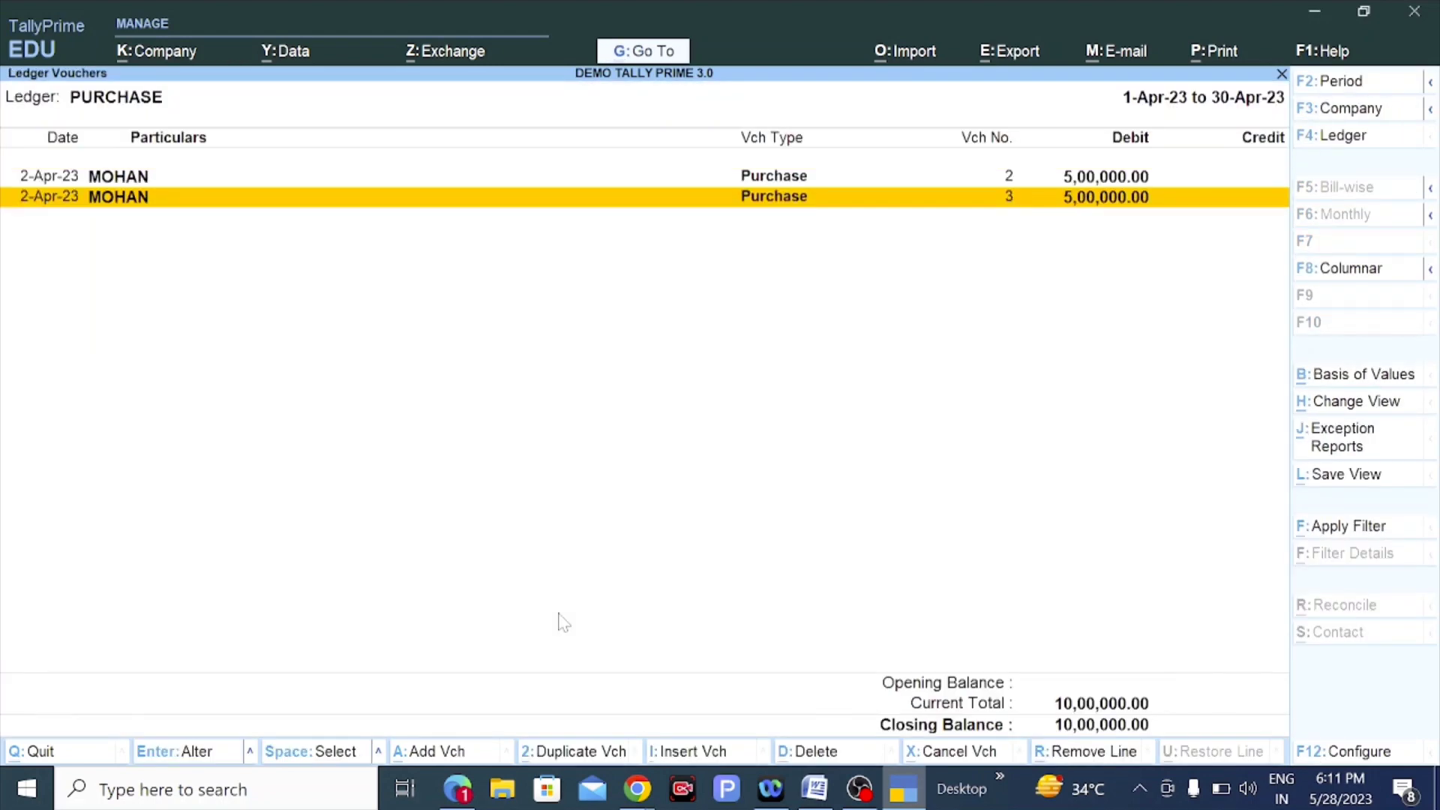
key("Return")
Change voucher 3's MOBILE PHONE quantity to 30, making it 3,00,000 and the ledger 8,00,000.
left_click(998, 300)
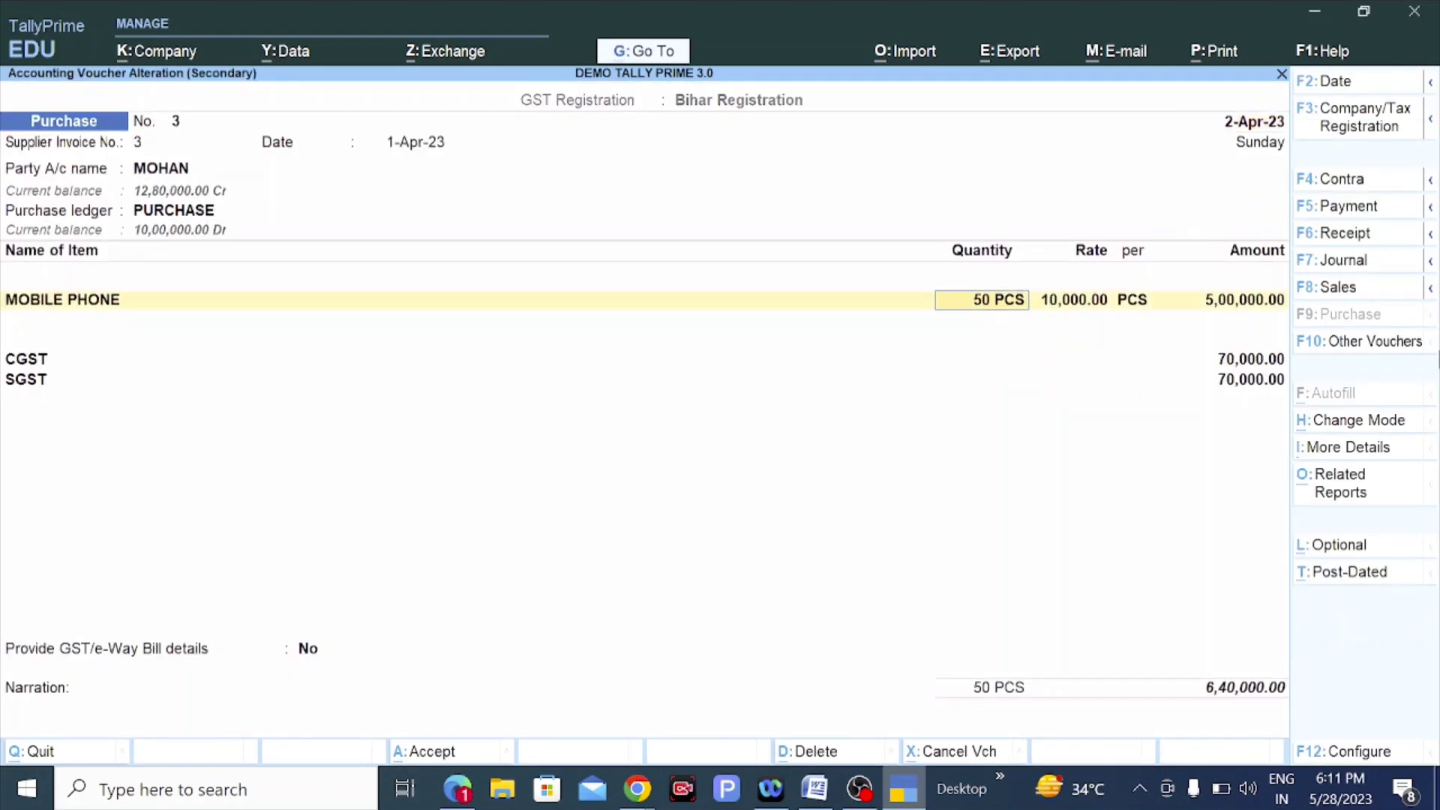
type("30")
key("Return")
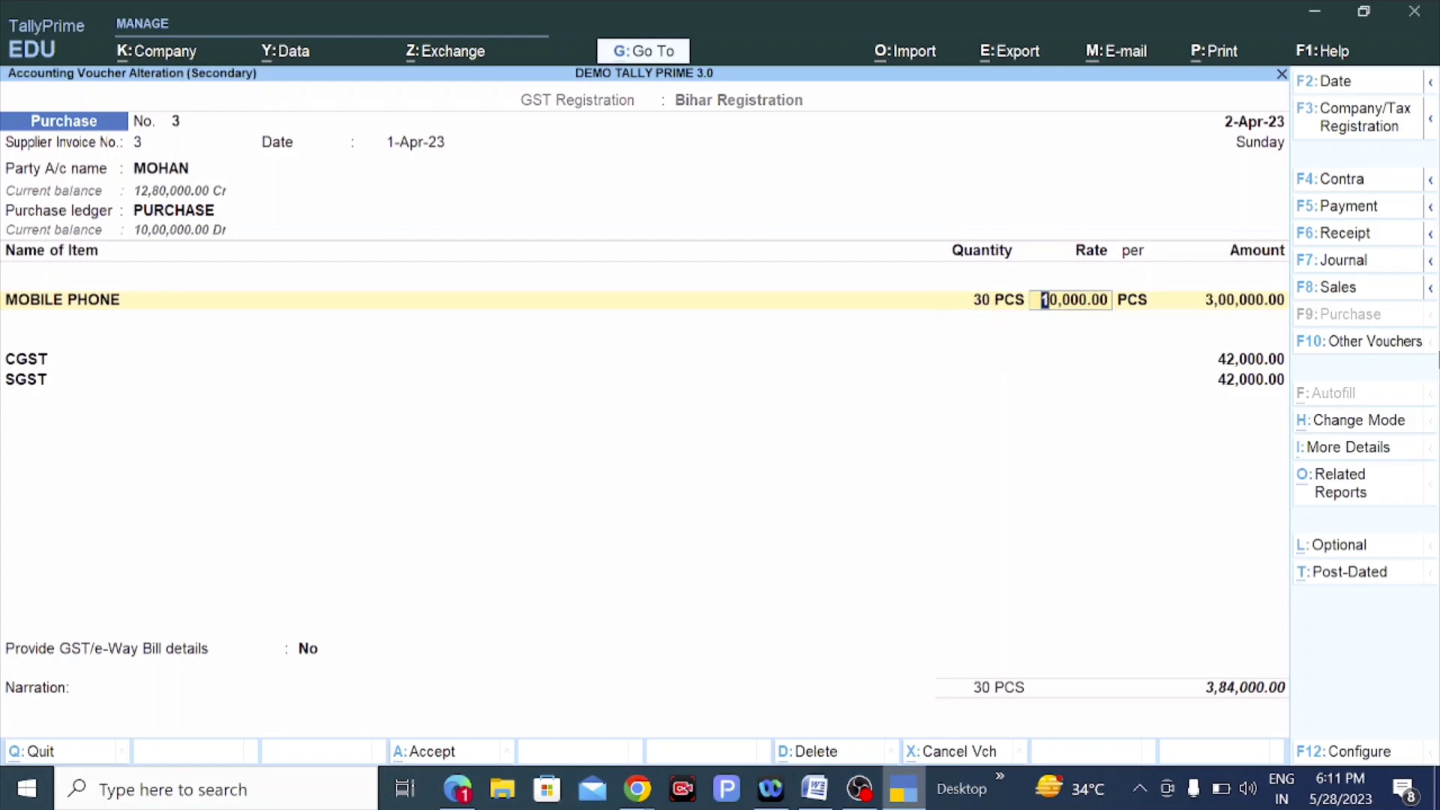
key("ctrl+a")
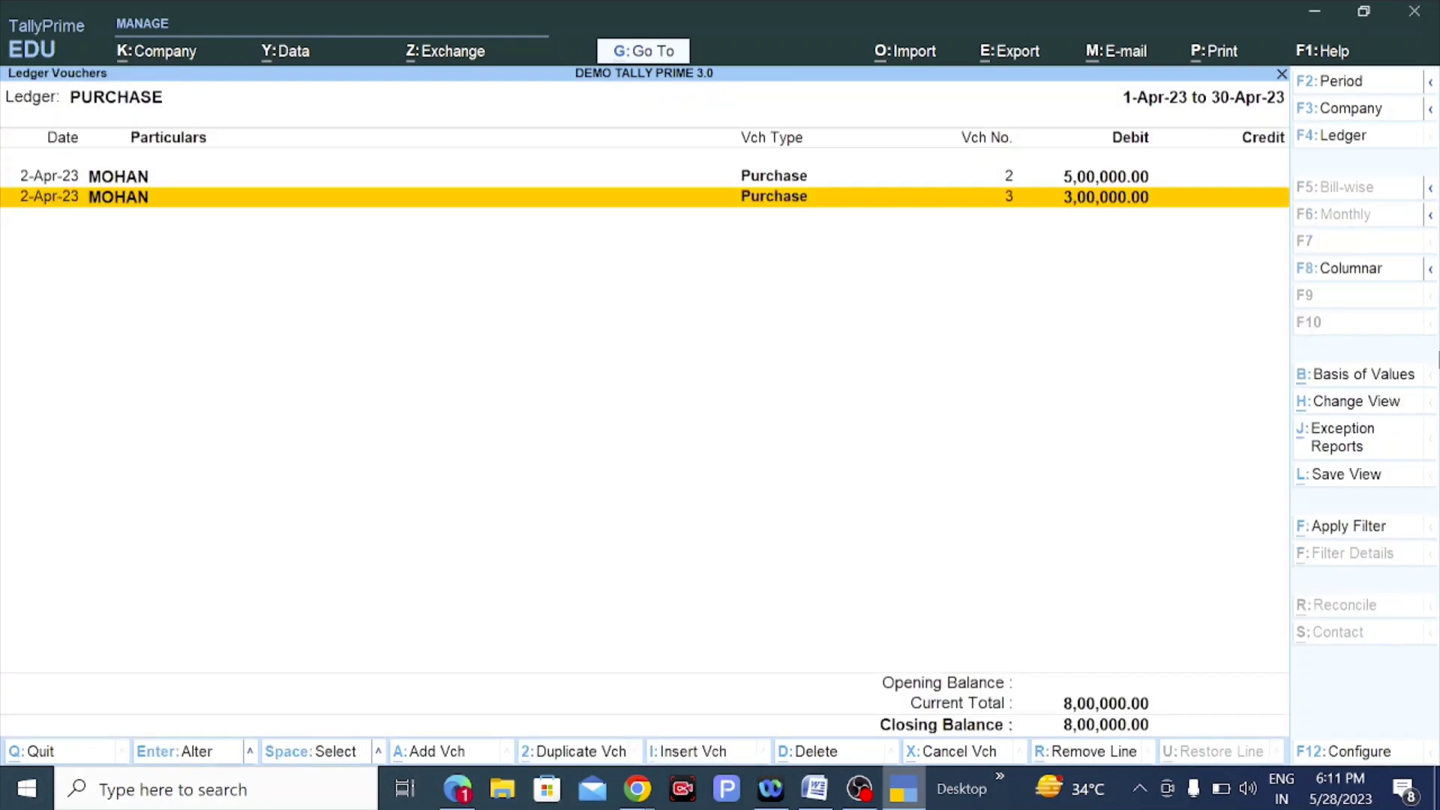
key("Up")
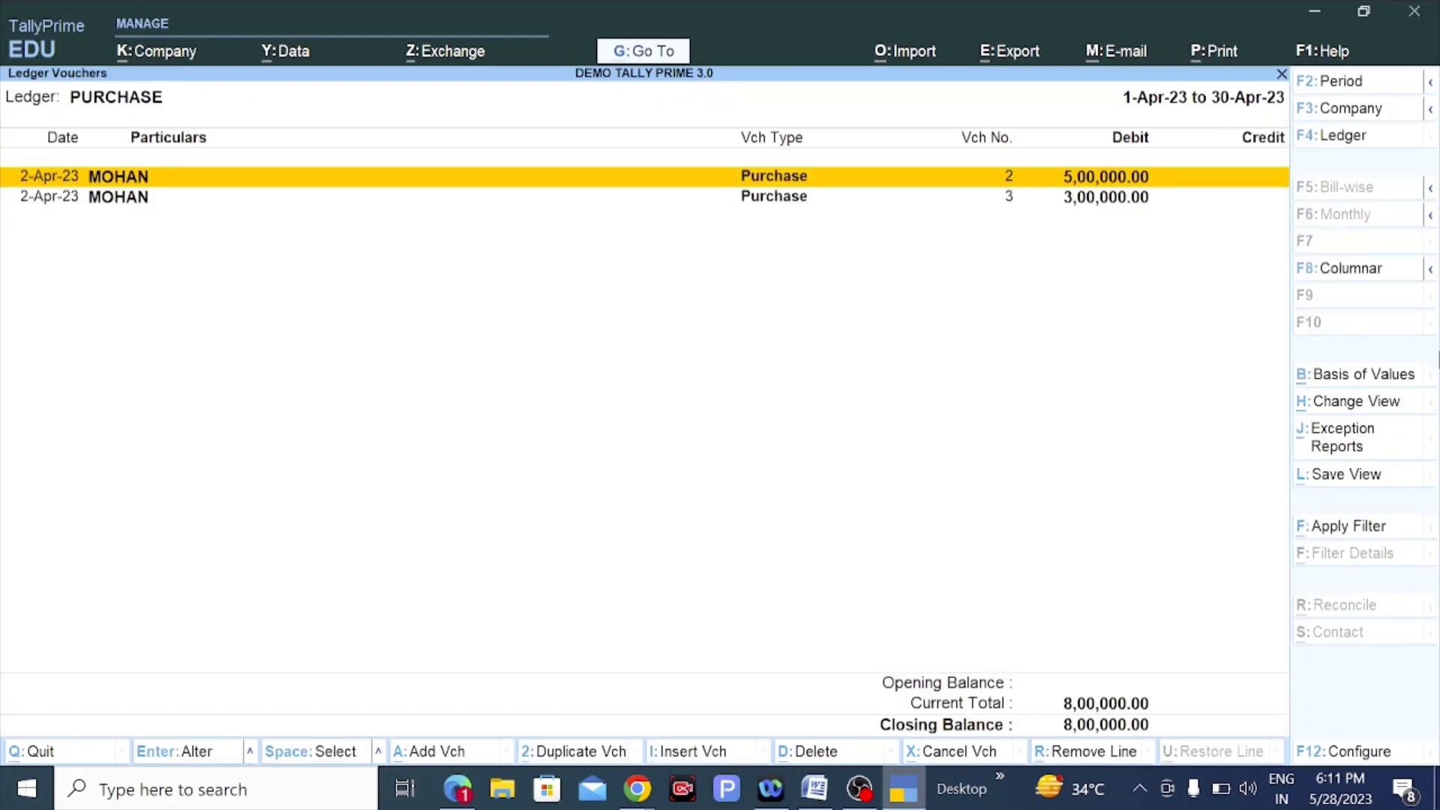
key("Down")
key("Up")
key("Down")
key("Up")
key("Down")
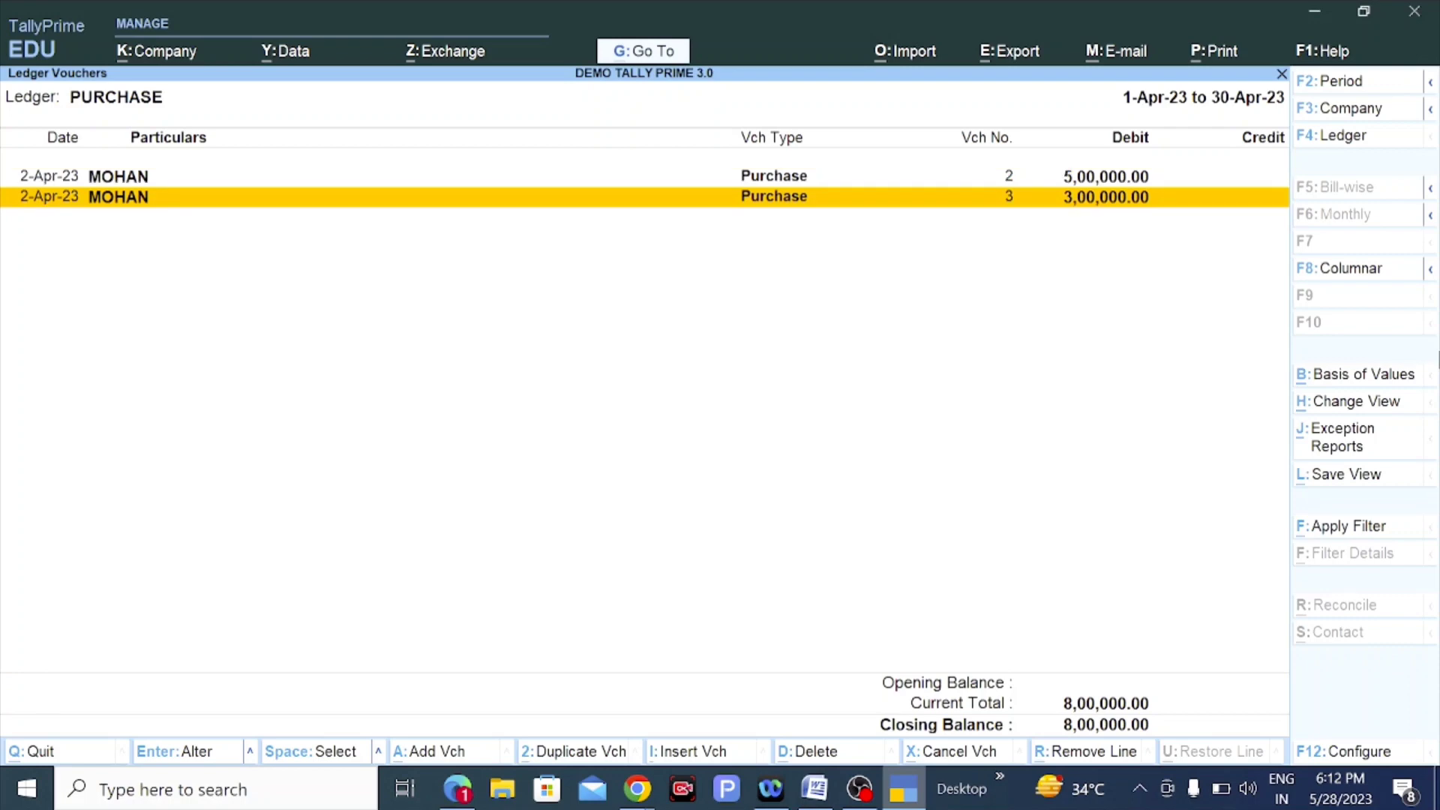
key("Up")
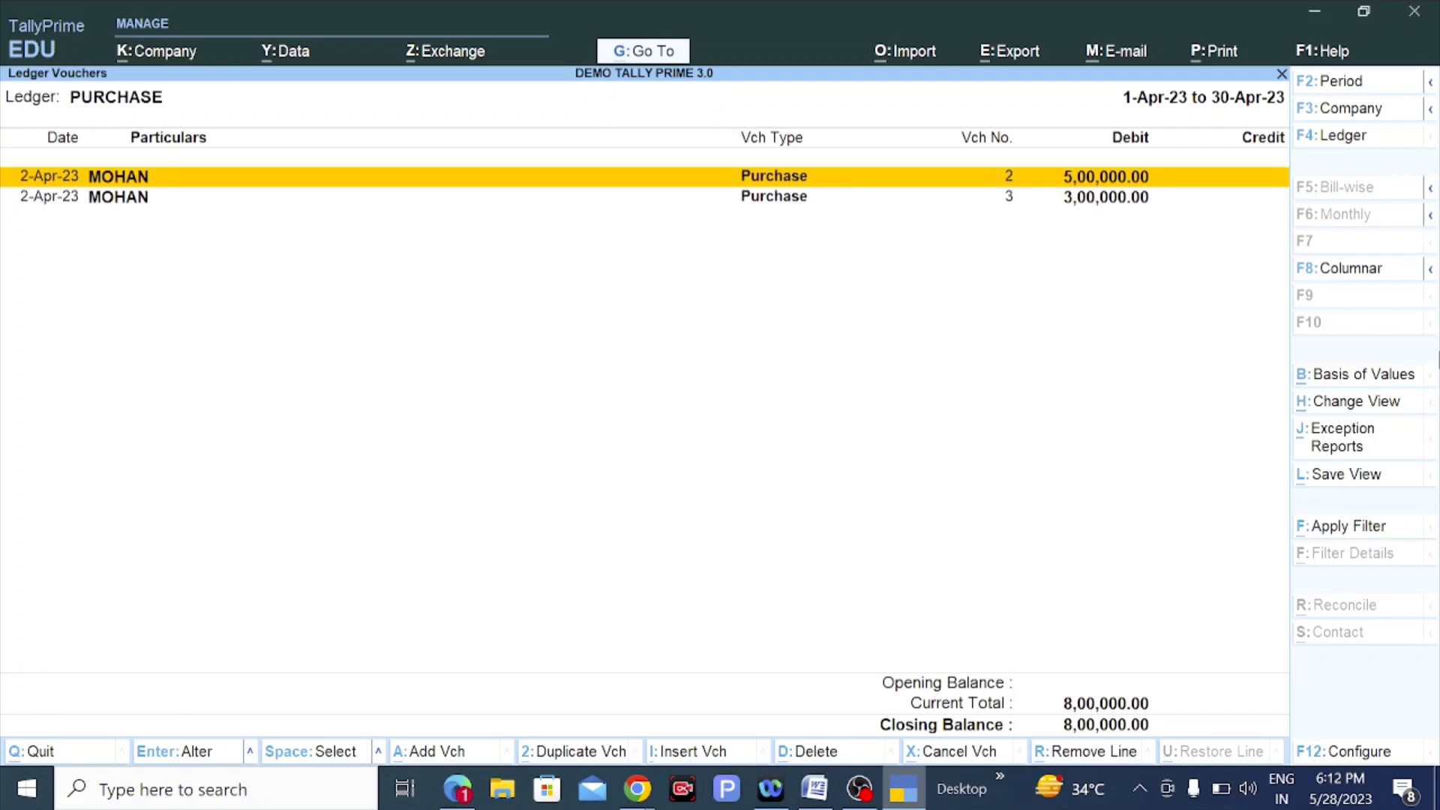
key("Down")
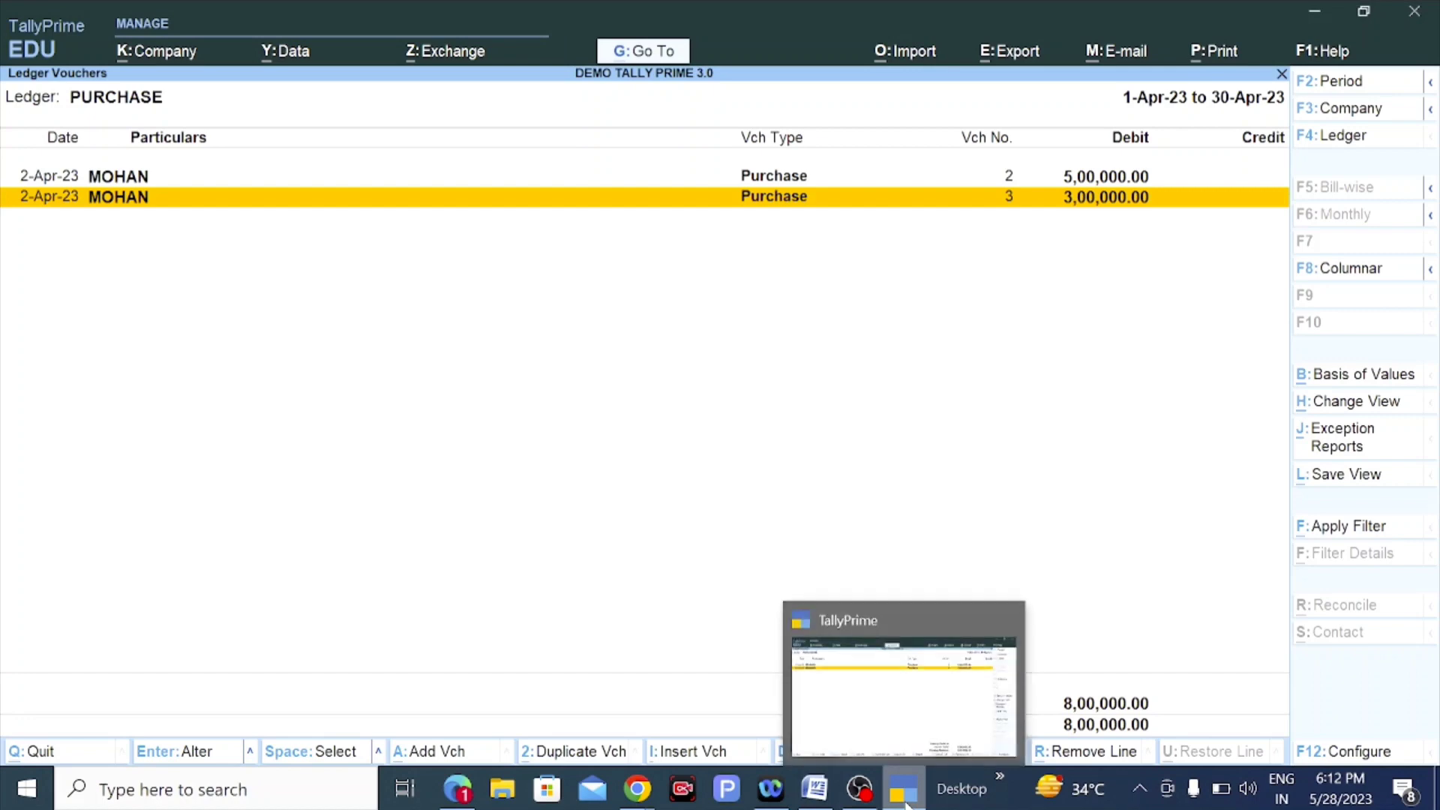
Bring Word forward and repeatedly highlight the ALL NEW FEATURES OF TALLY PRIME 3.0 heading and seven-item list.
left_click(806, 750)
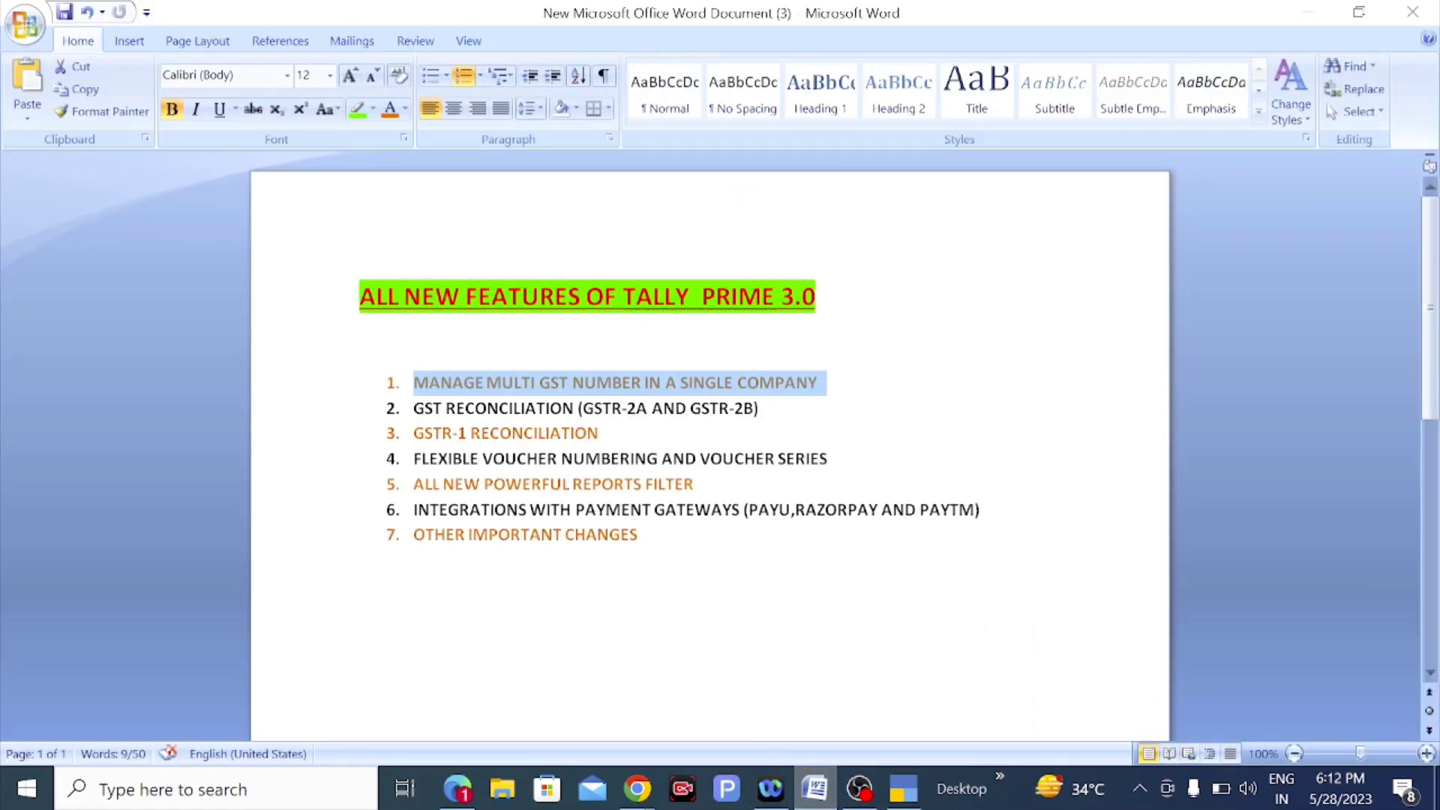
left_click_drag(360, 298, 825, 546)
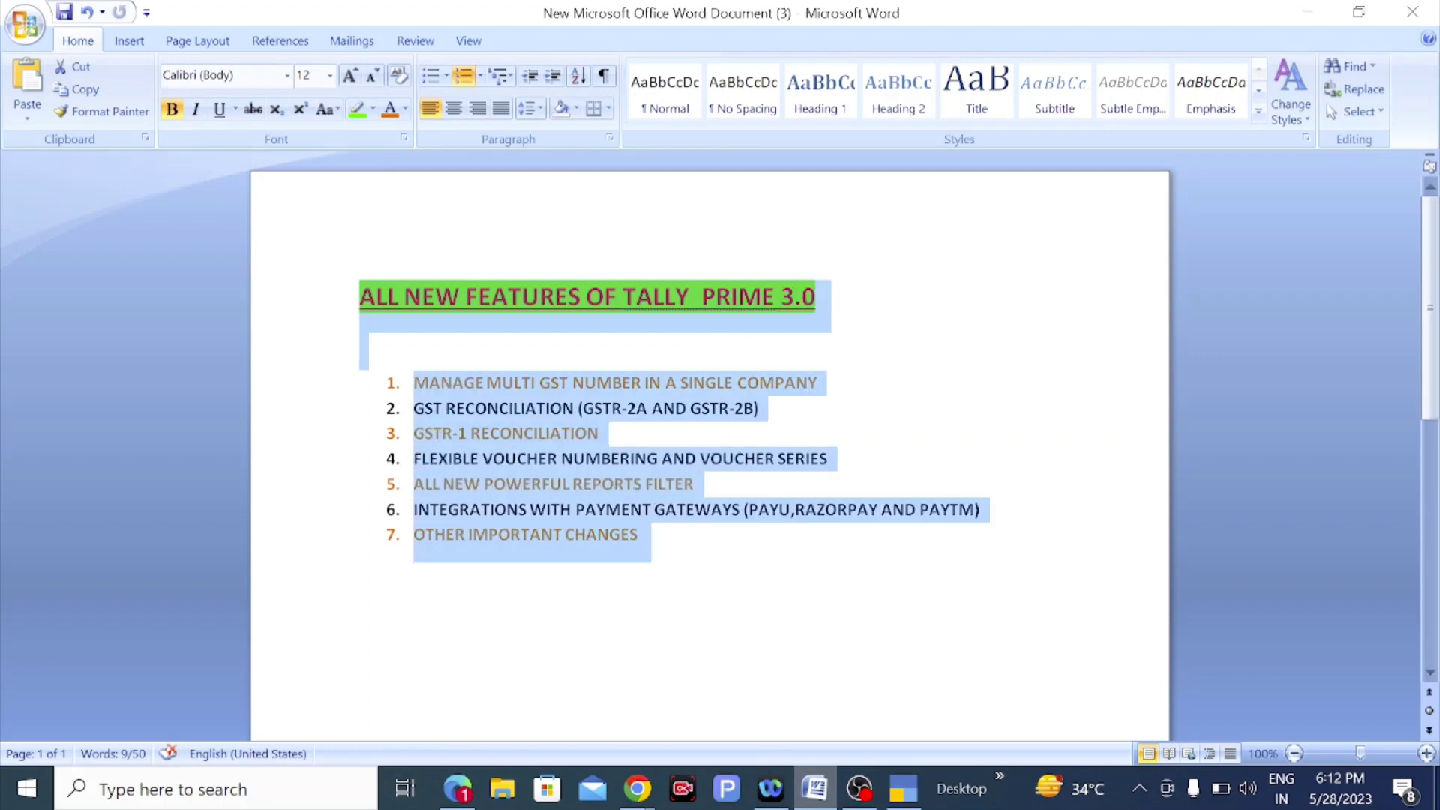
left_click(806, 602)
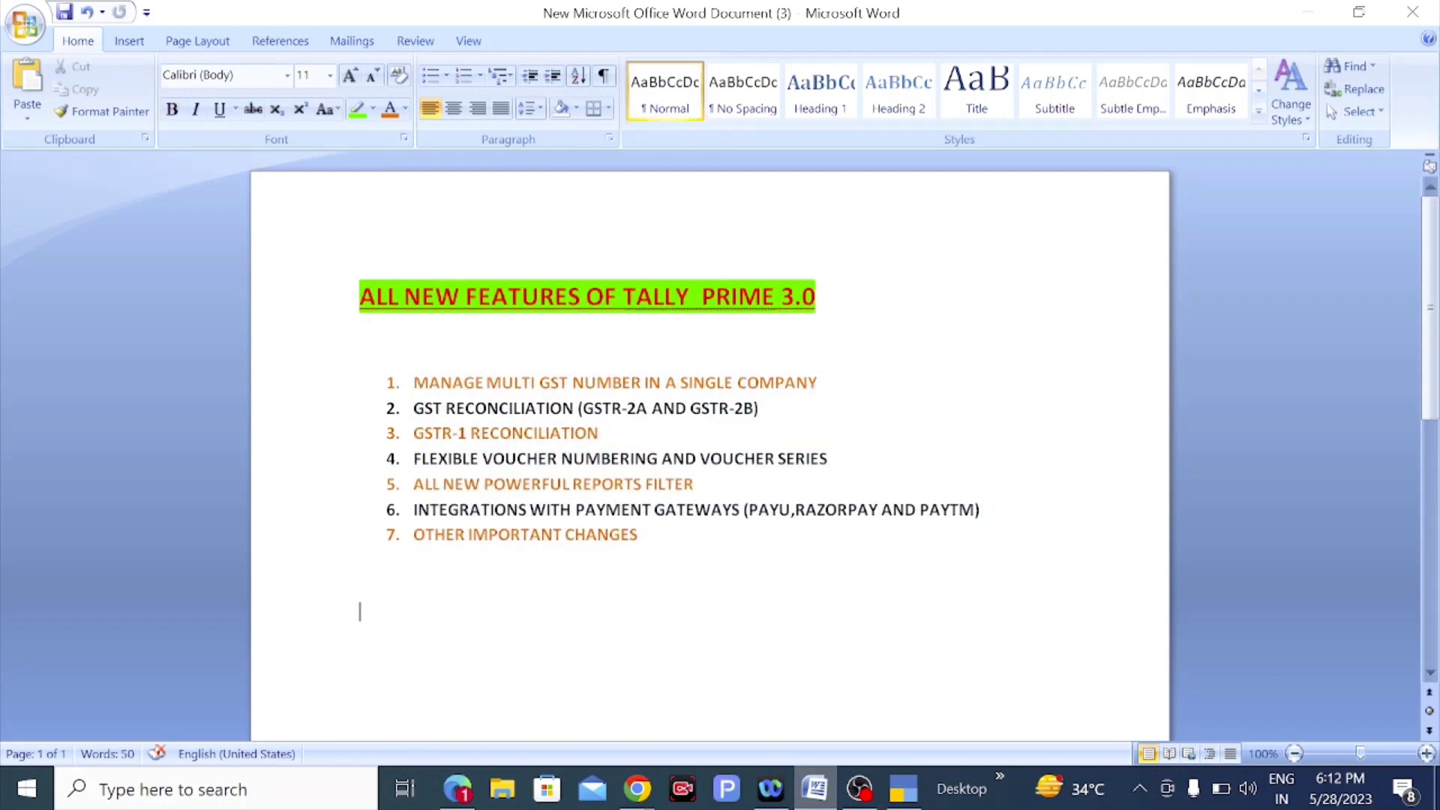
left_click_drag(360, 288, 784, 600)
left_click(779, 593)
left_click_drag(360, 293, 772, 570)
left_click(776, 596)
left_click_drag(360, 293, 623, 569)
left_click(626, 570)
left_click_drag(360, 296, 638, 538)
left_click(626, 611)
left_click_drag(360, 296, 637, 555)
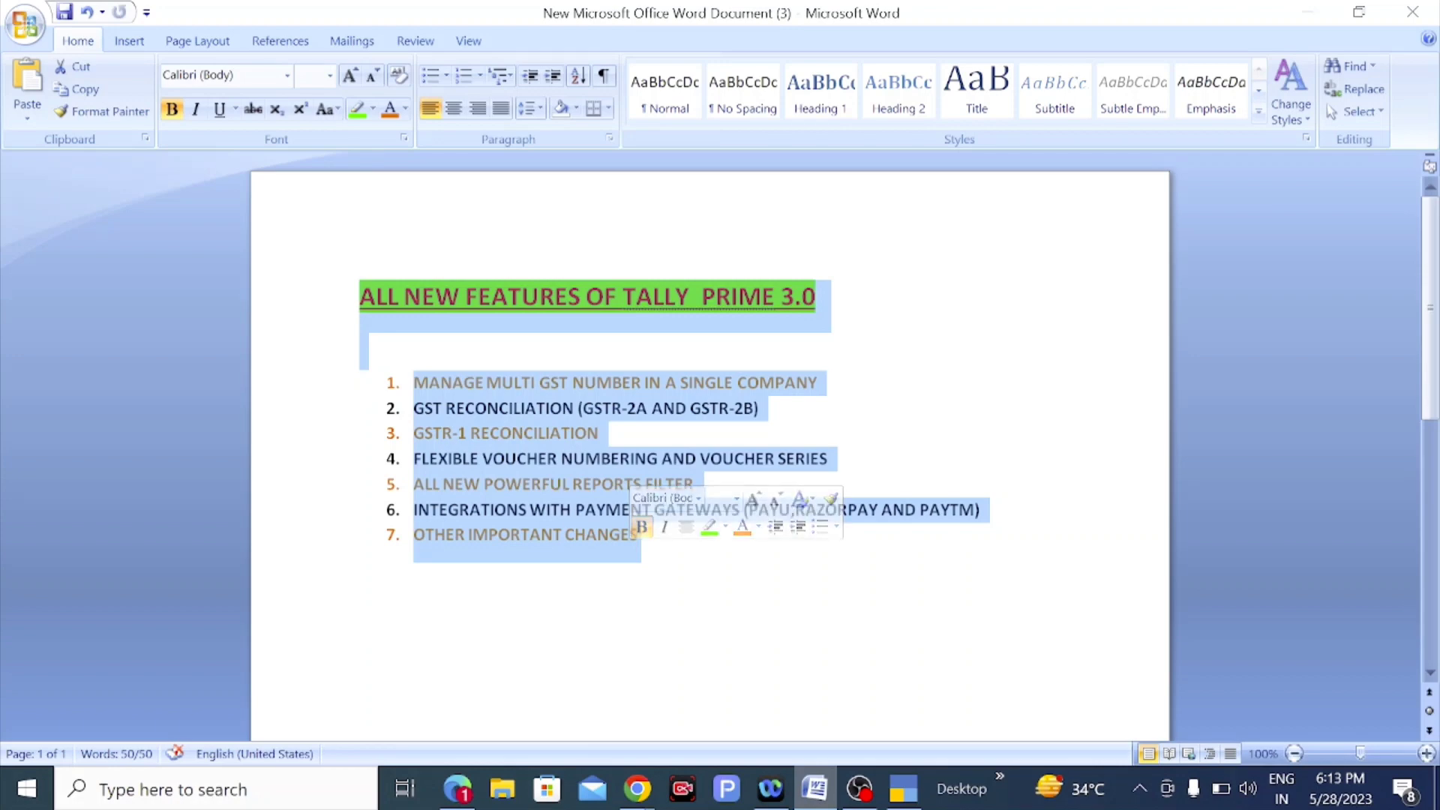
left_click(671, 589)
left_click_drag(359, 294, 620, 555)
left_click(623, 612)
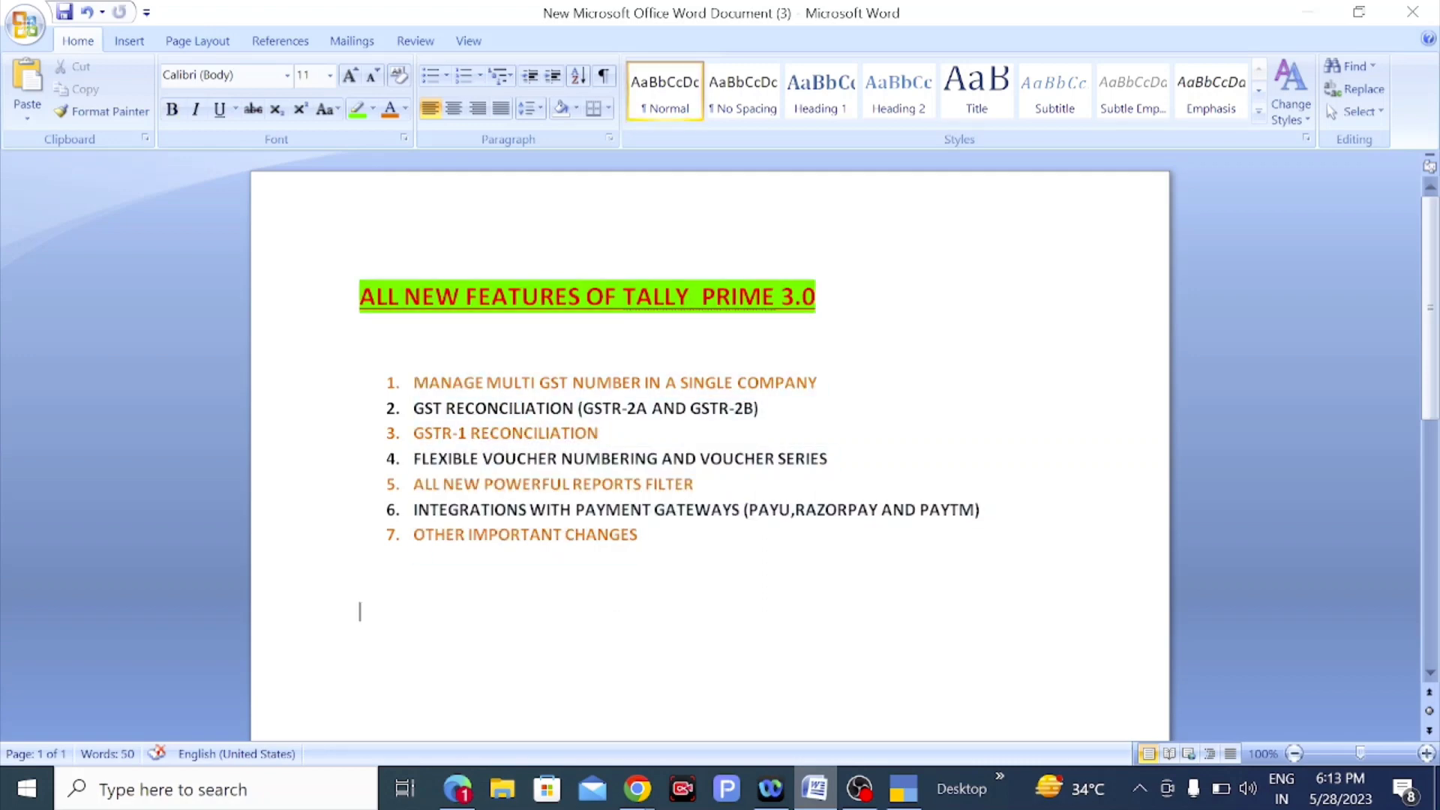
left_click_drag(359, 294, 643, 626)
left_click(642, 626)
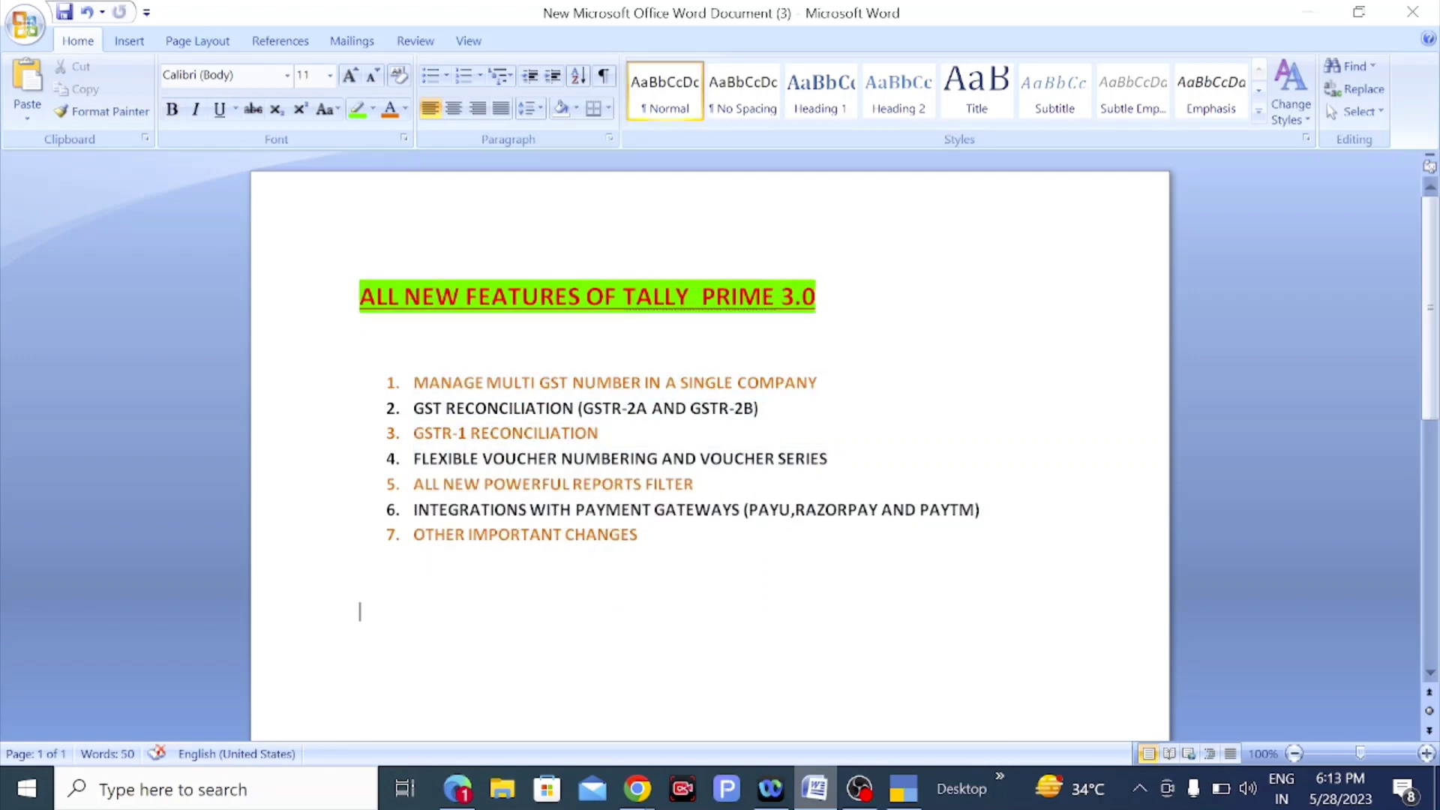